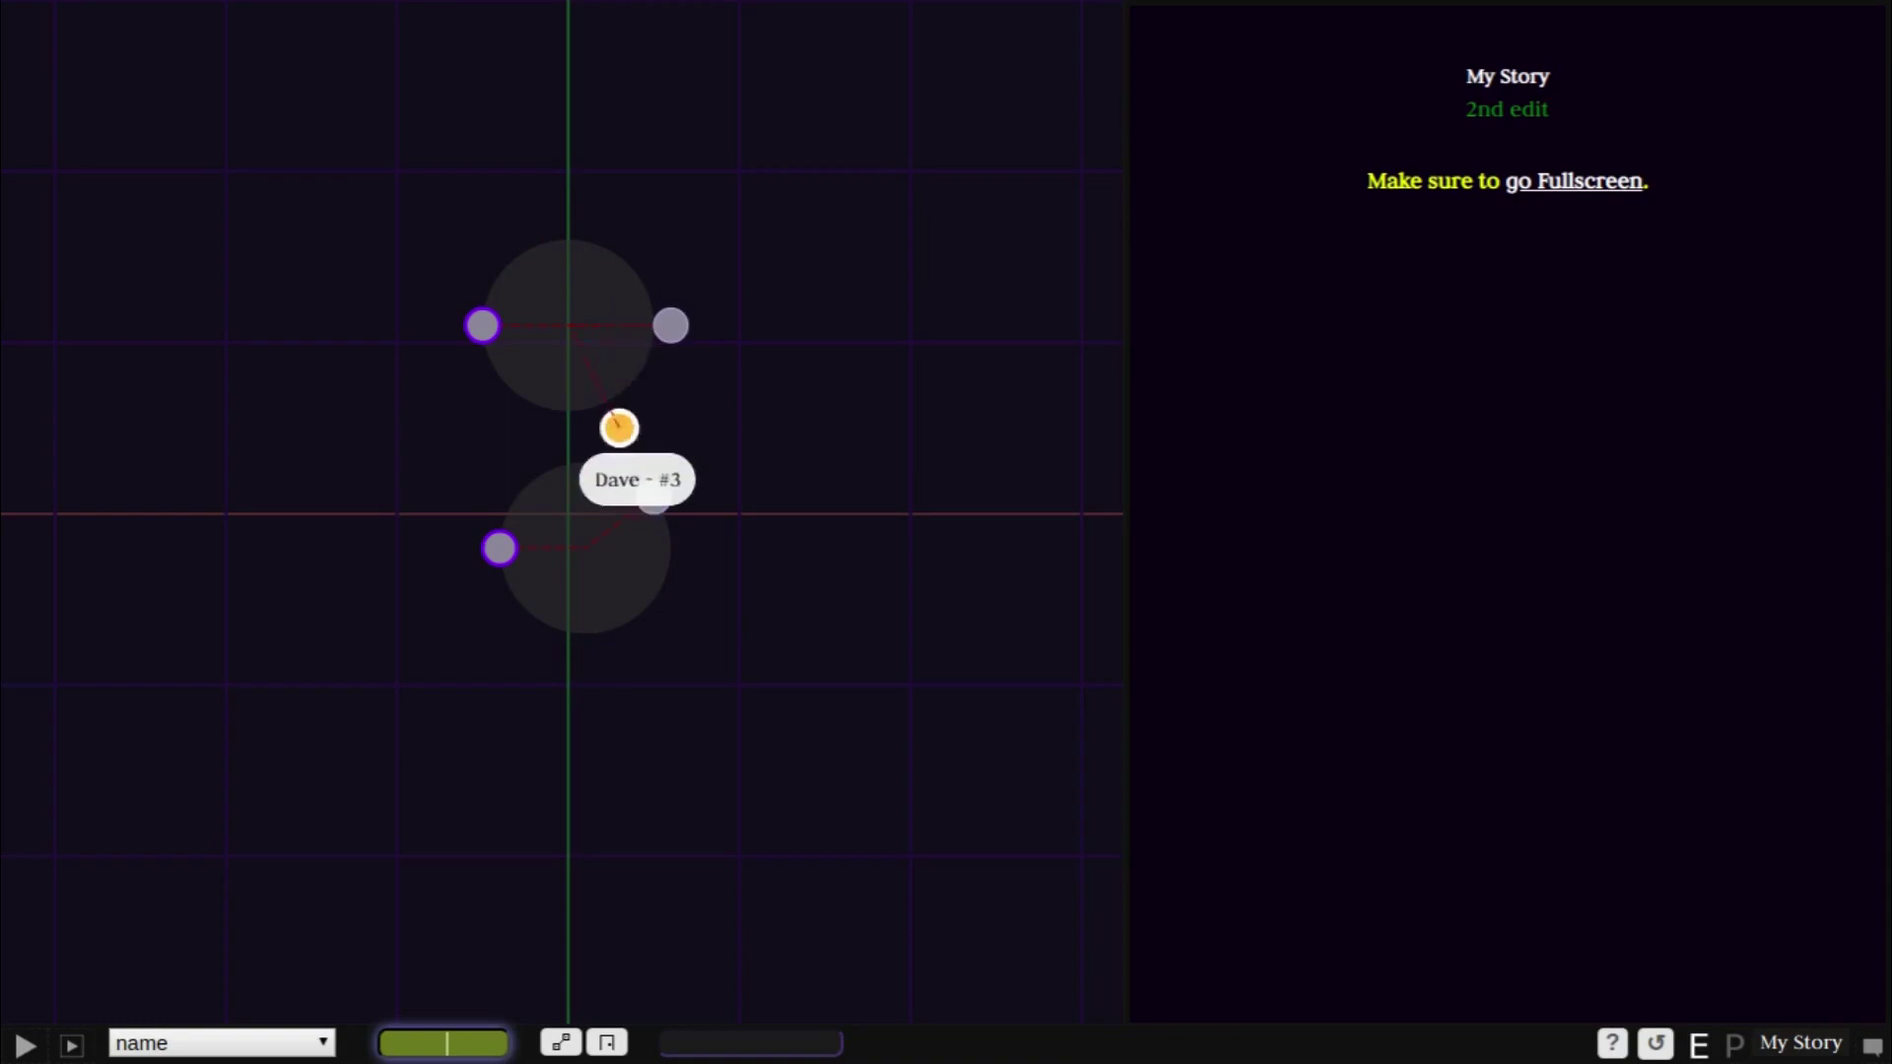
# - Join the Outdoors and Indoors places with a door and display the new door's verbs
pyautogui.click(586, 548)
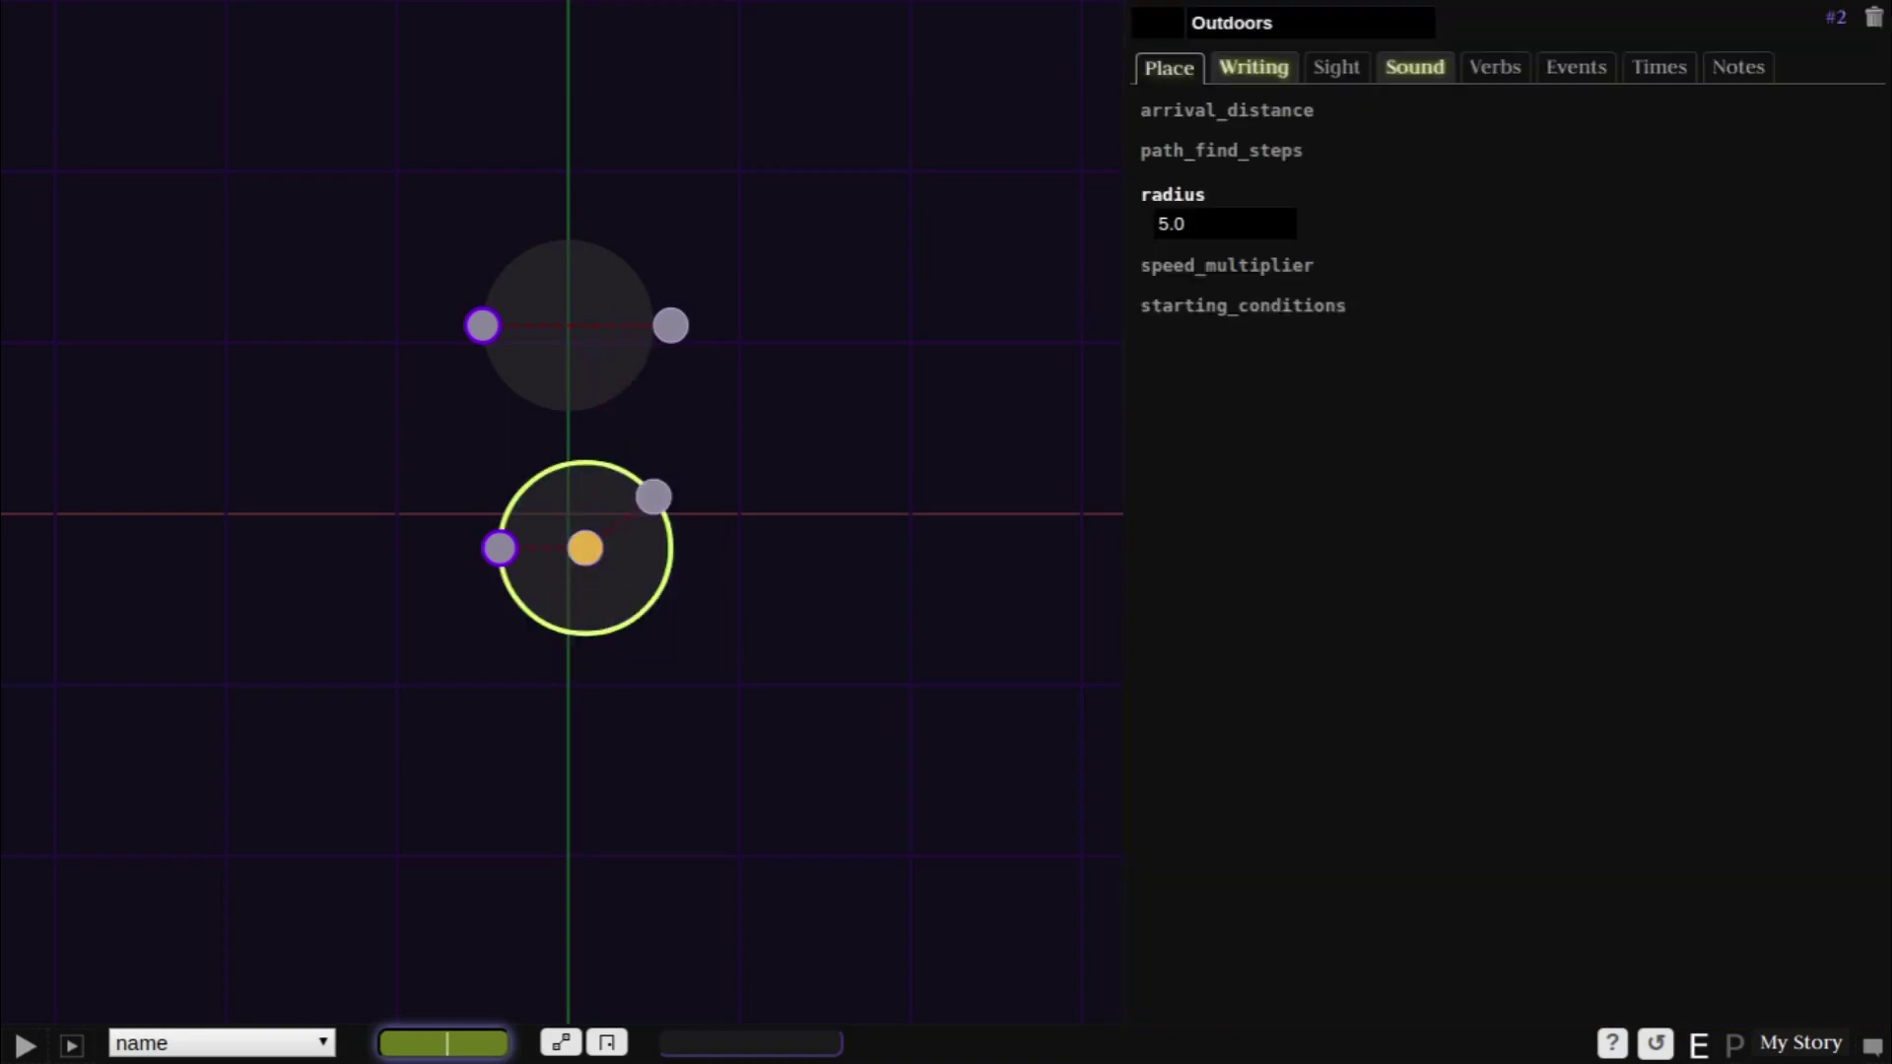
pyautogui.click(608, 373)
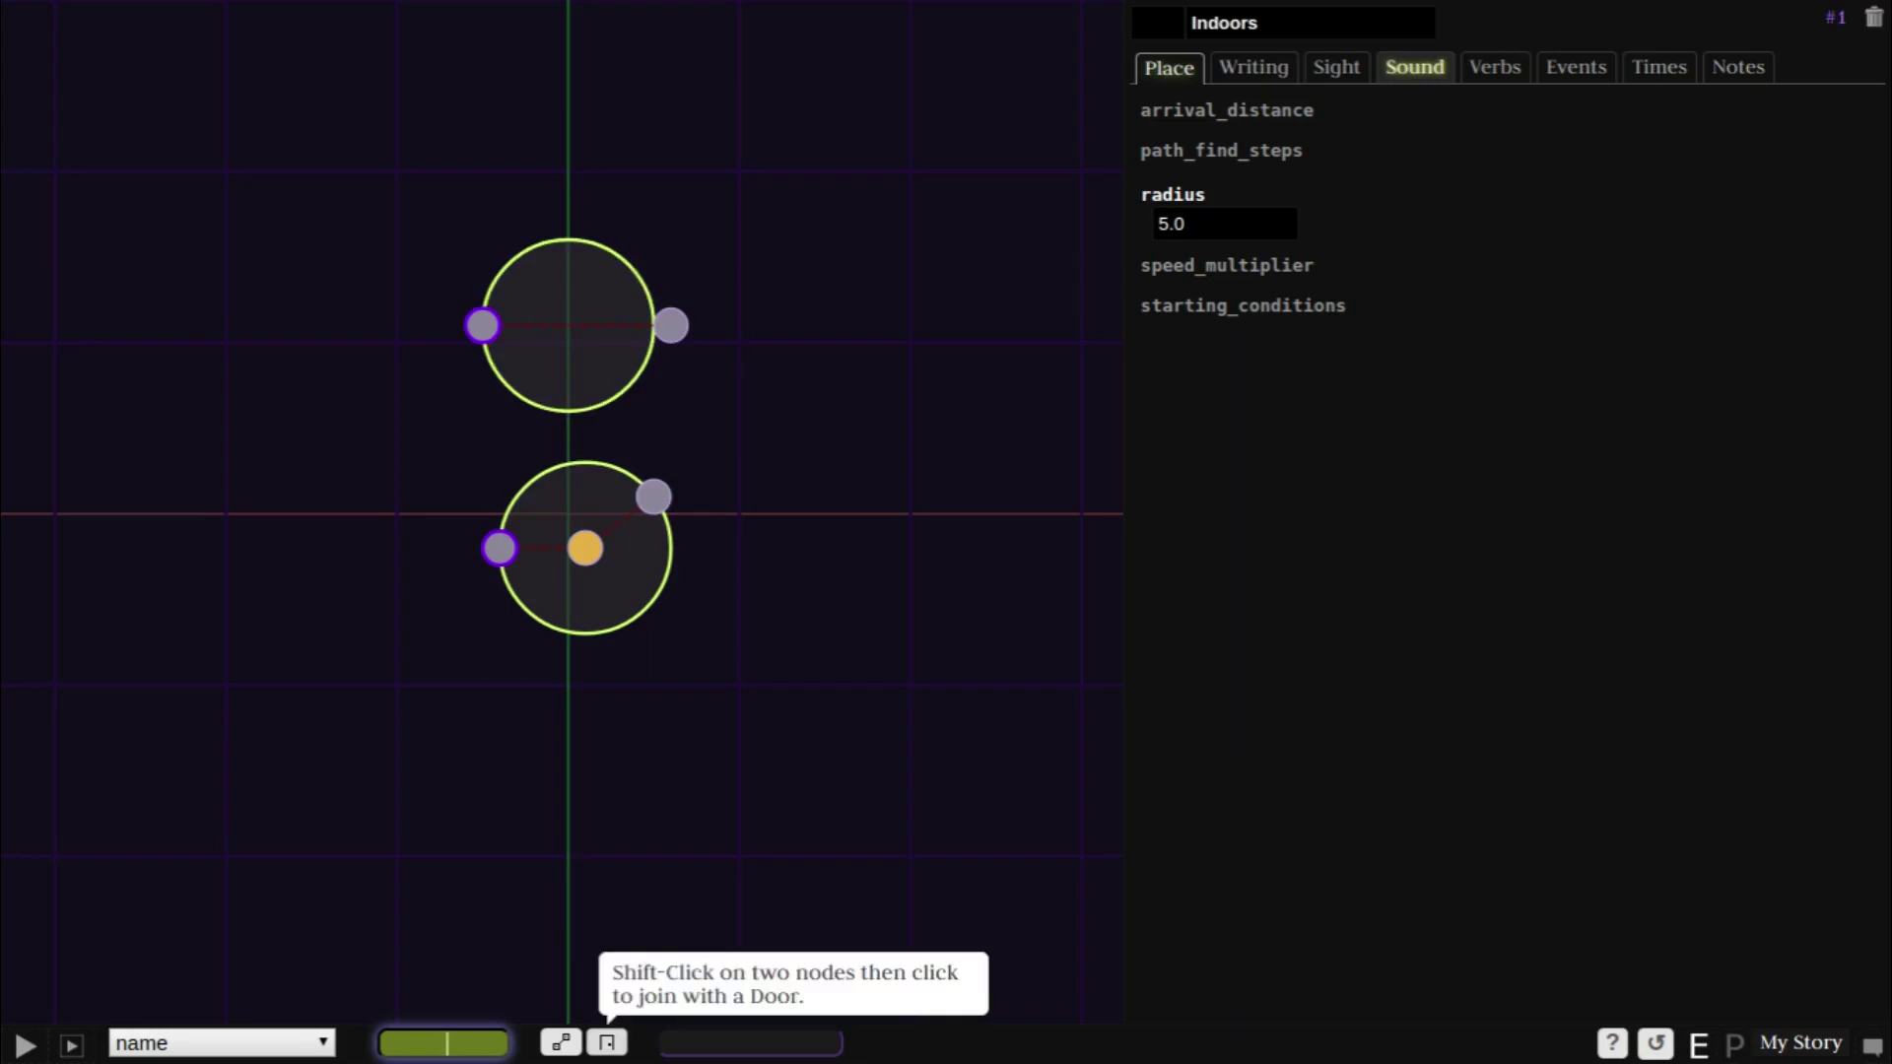
pyautogui.click(608, 1042)
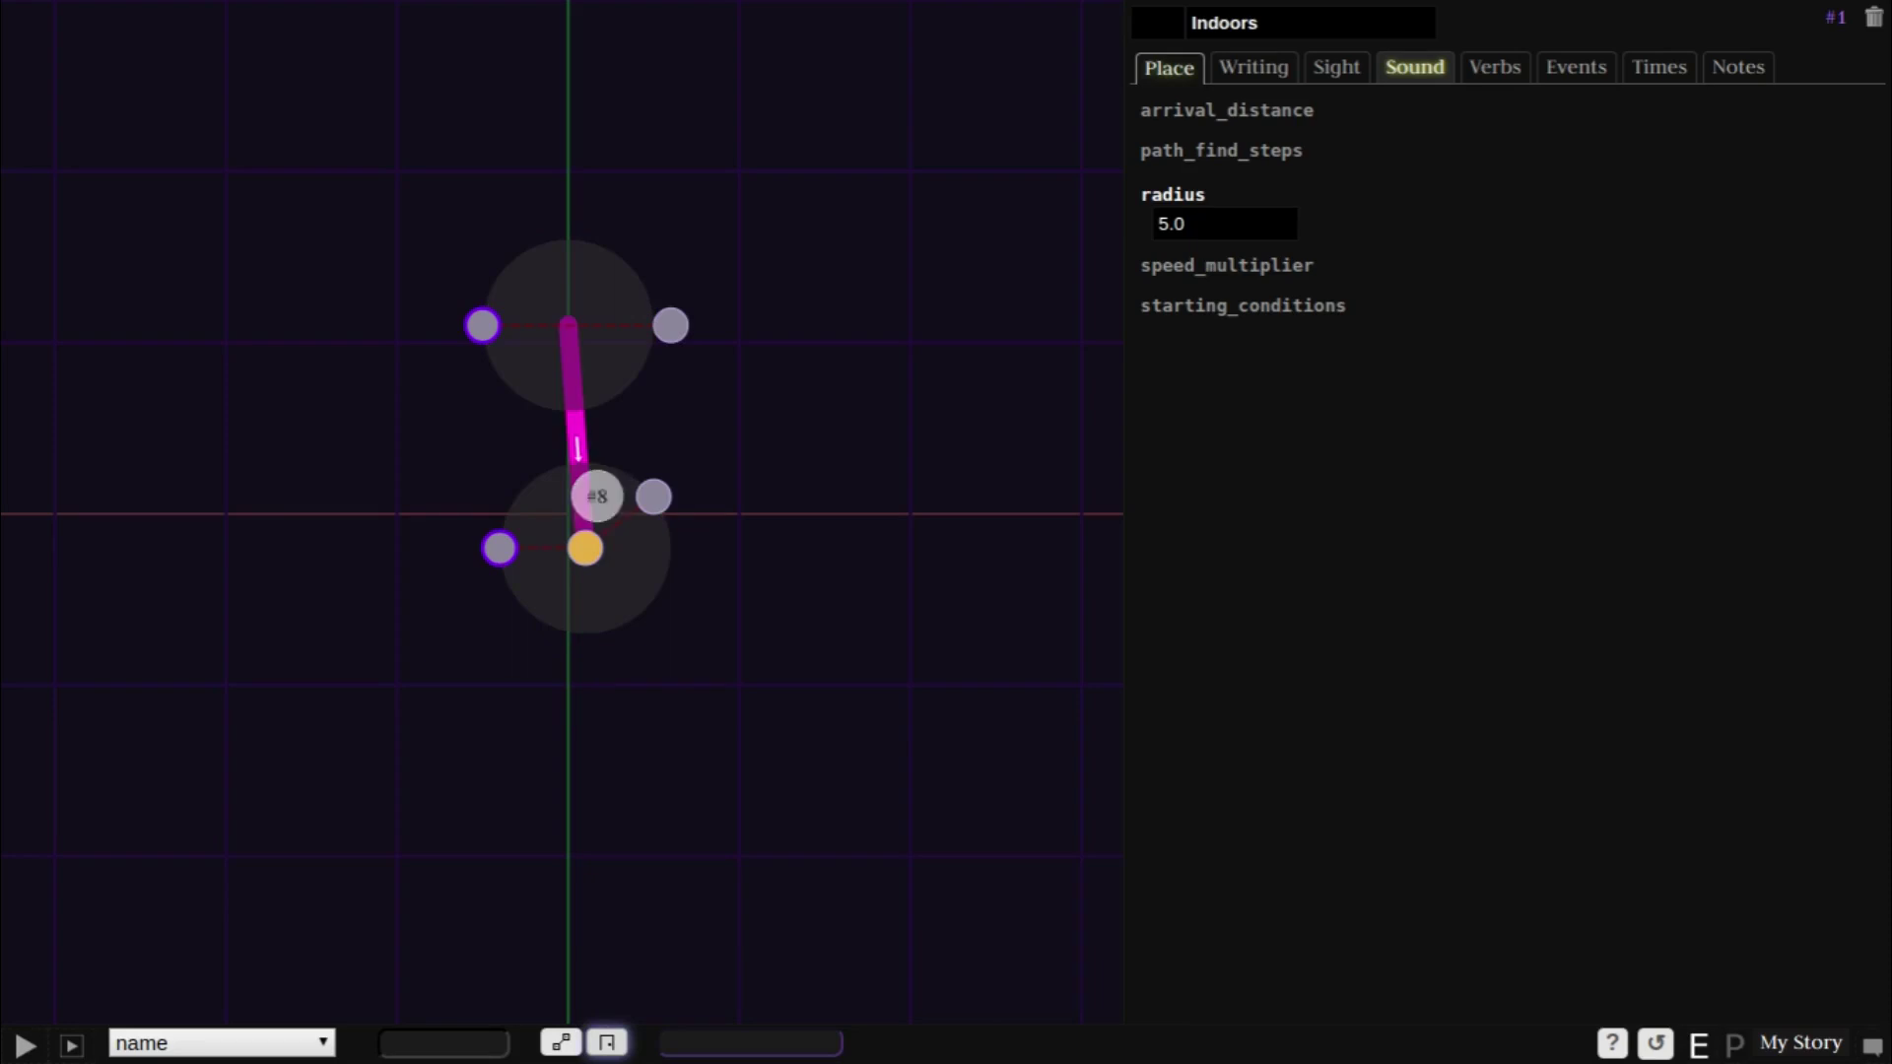
pyautogui.click(578, 450)
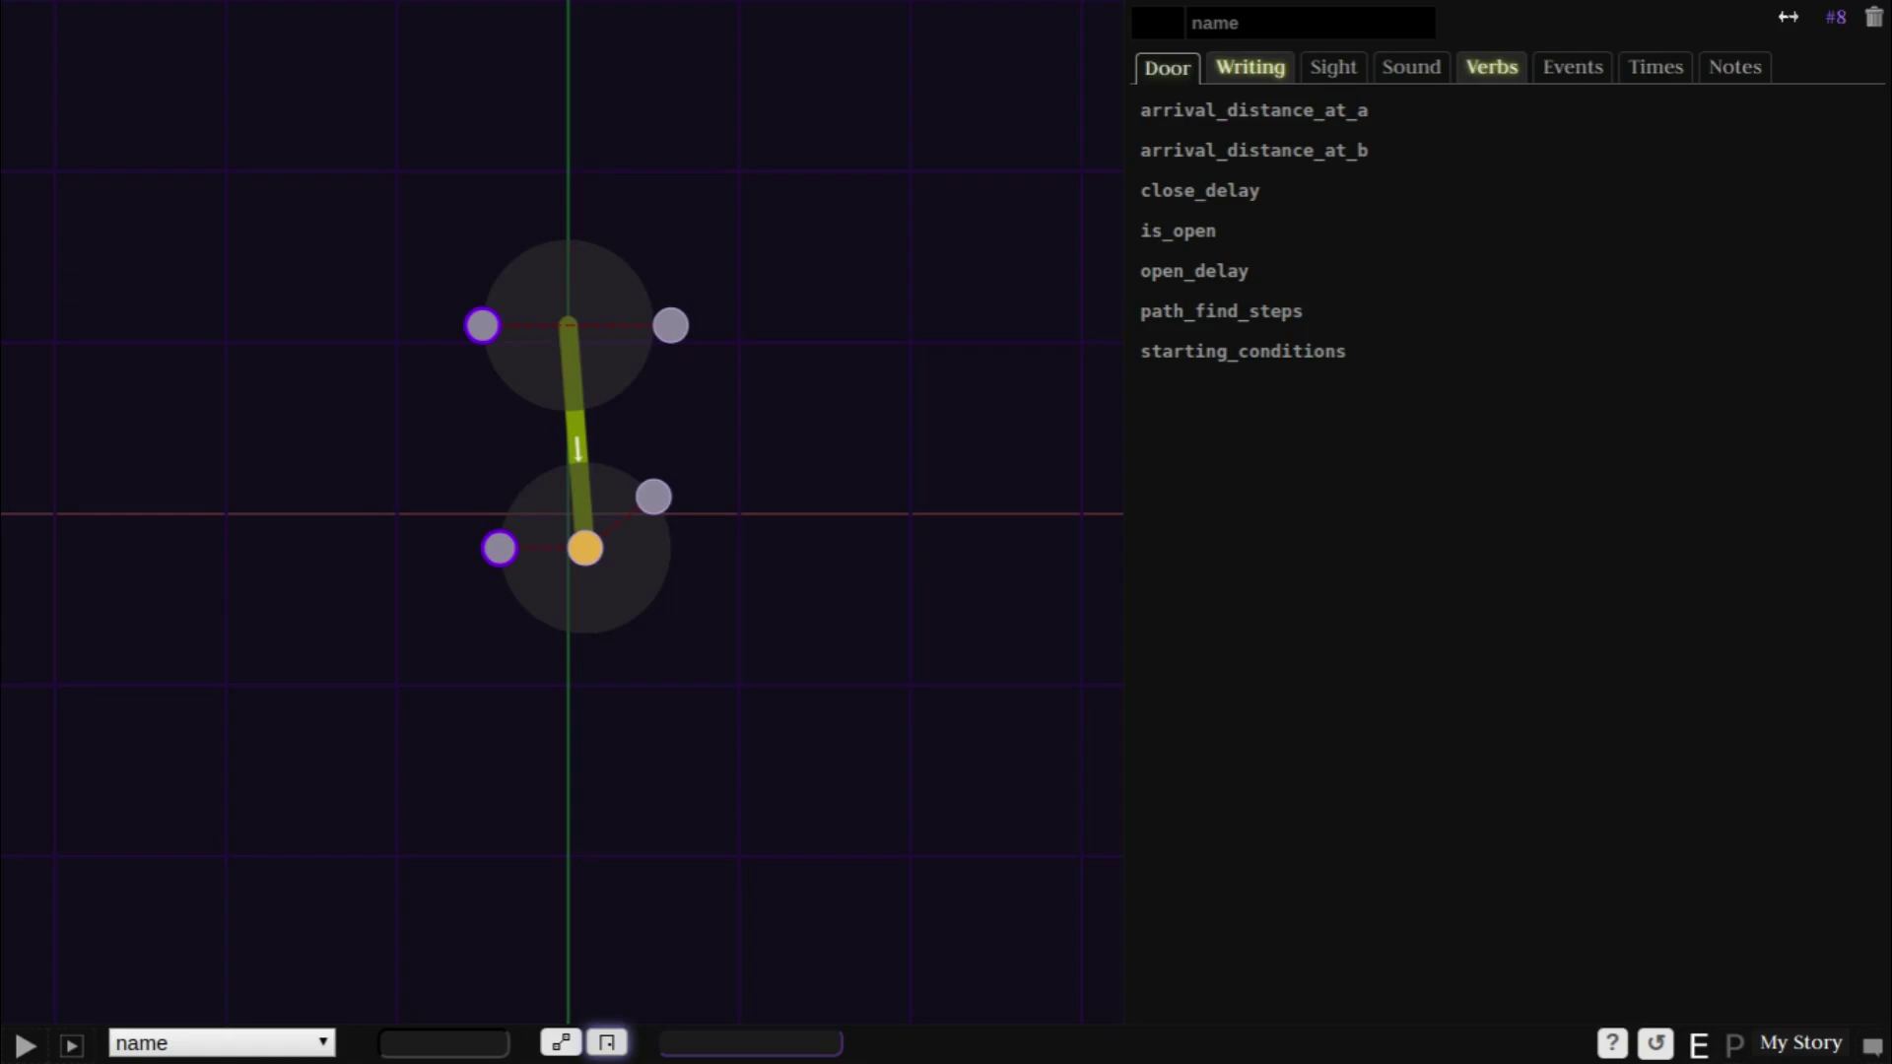
pyautogui.click(1489, 65)
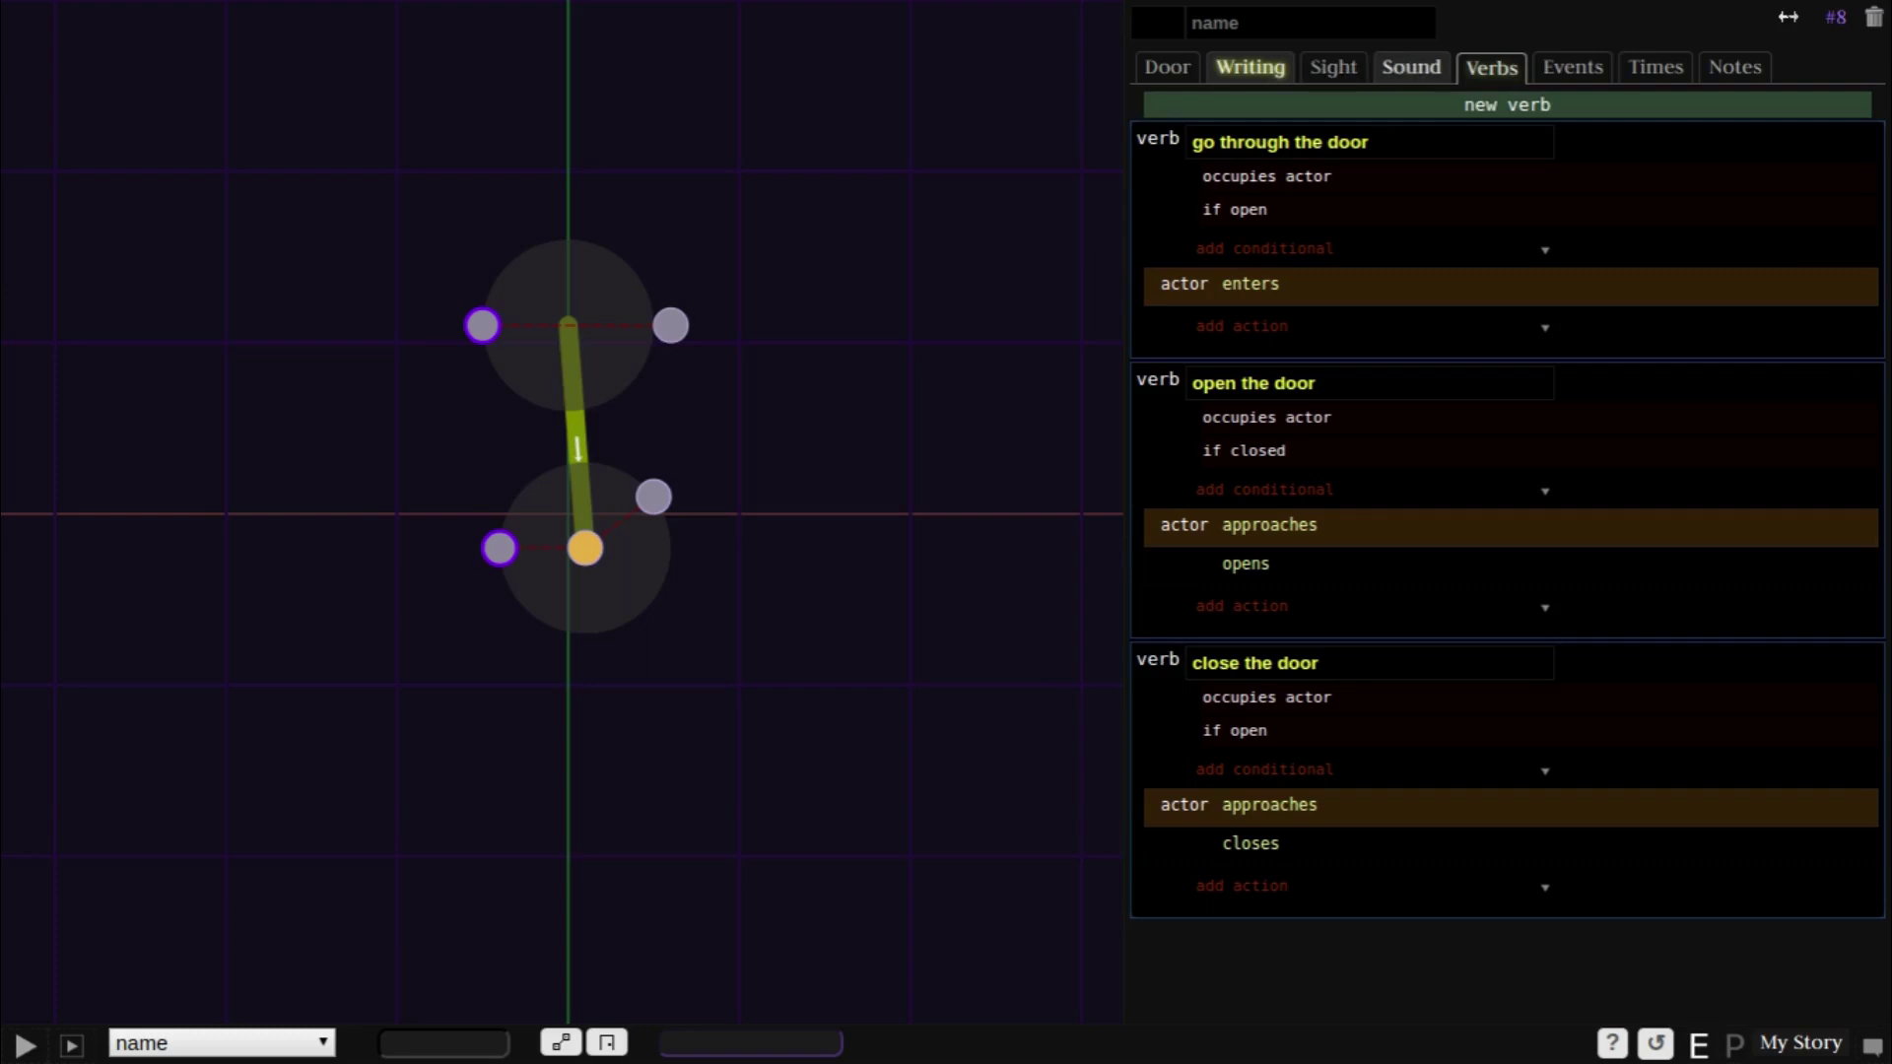
# - Assign sound 417 as the door's close_sound, finding it with the tags "door" and "closing"
pyautogui.click(1411, 67)
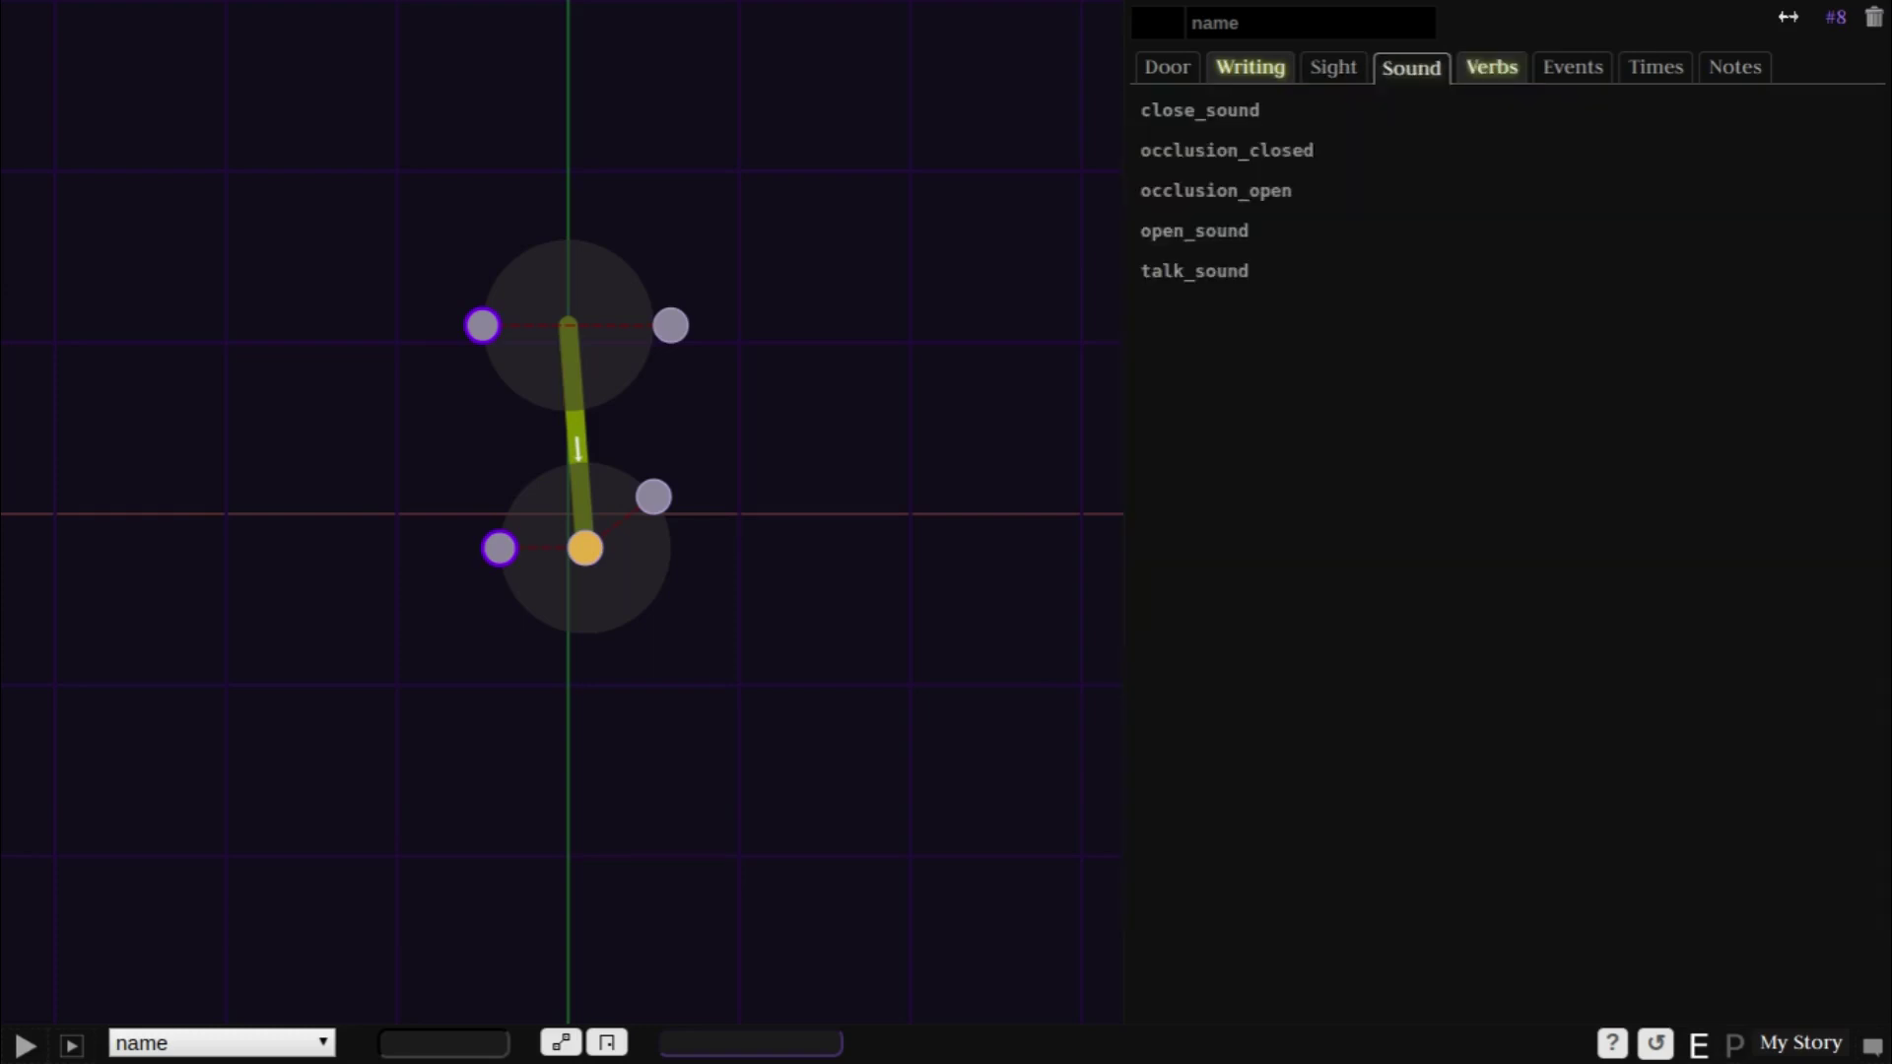
pyautogui.click(1253, 110)
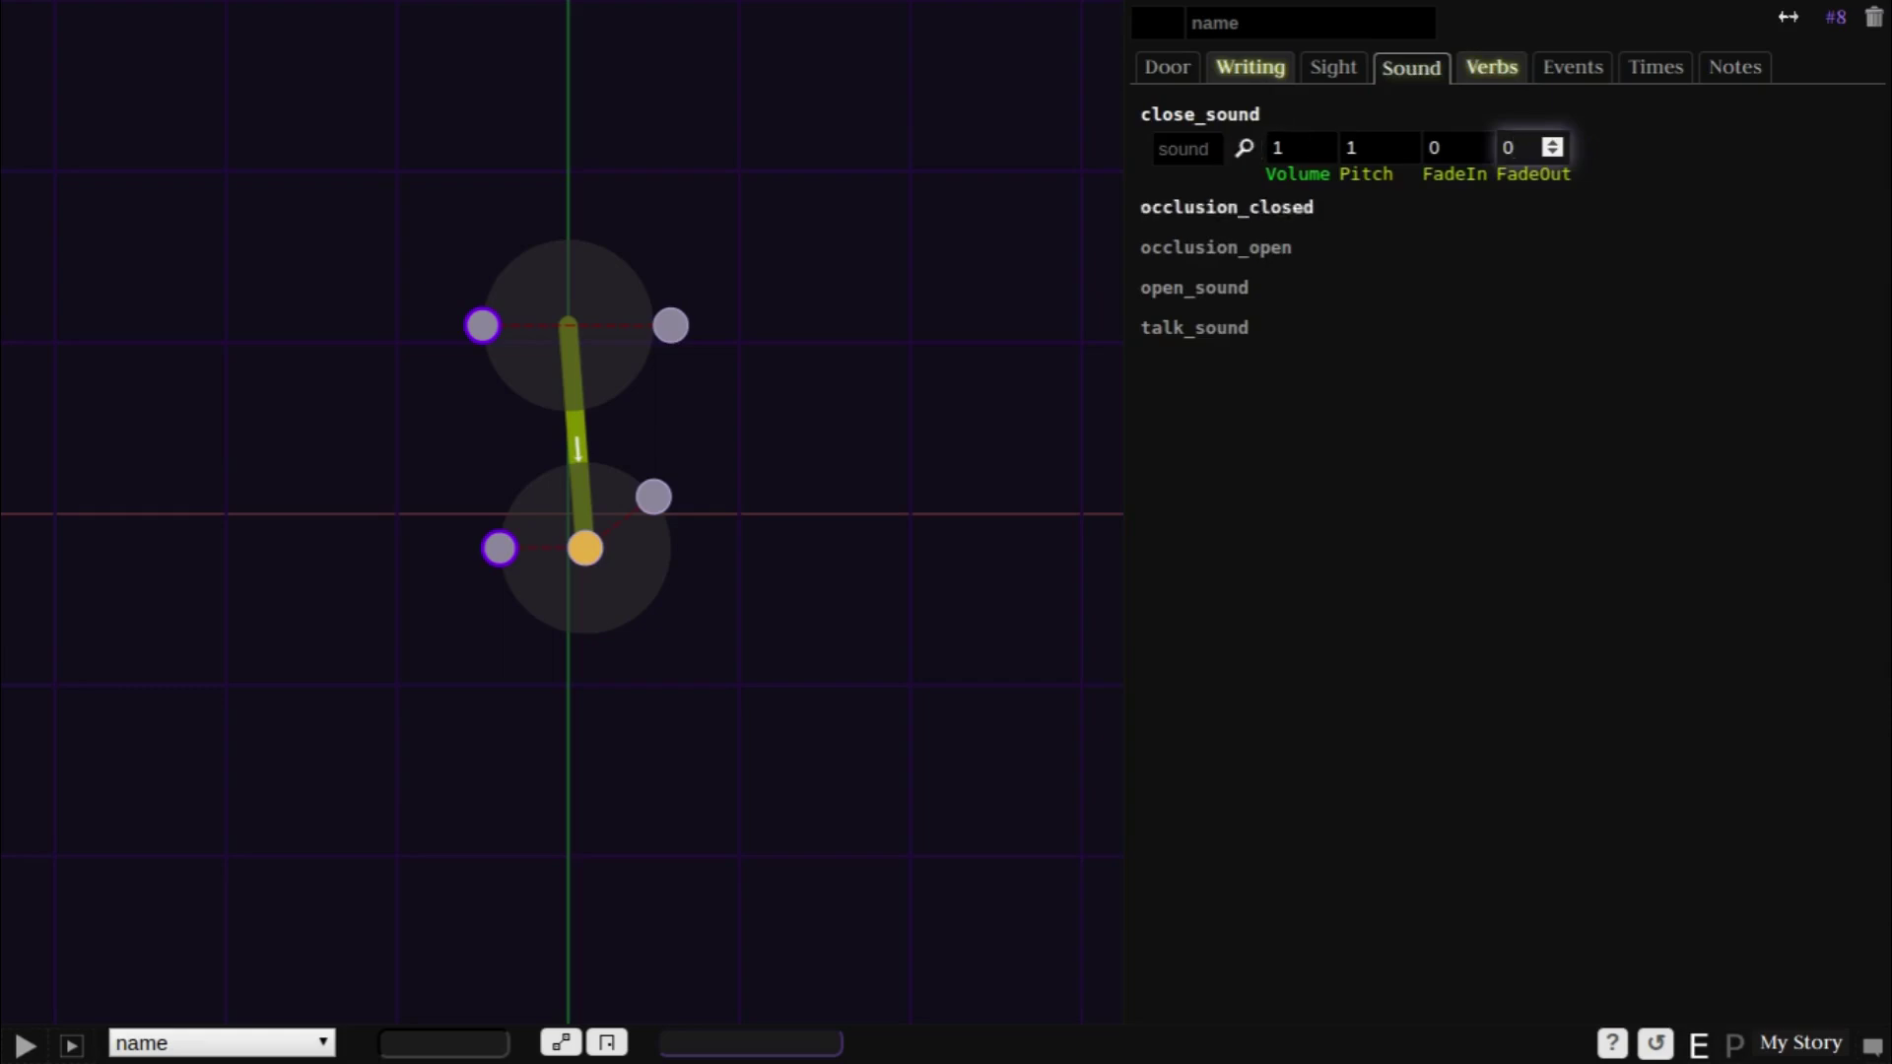
pyautogui.click(1244, 147)
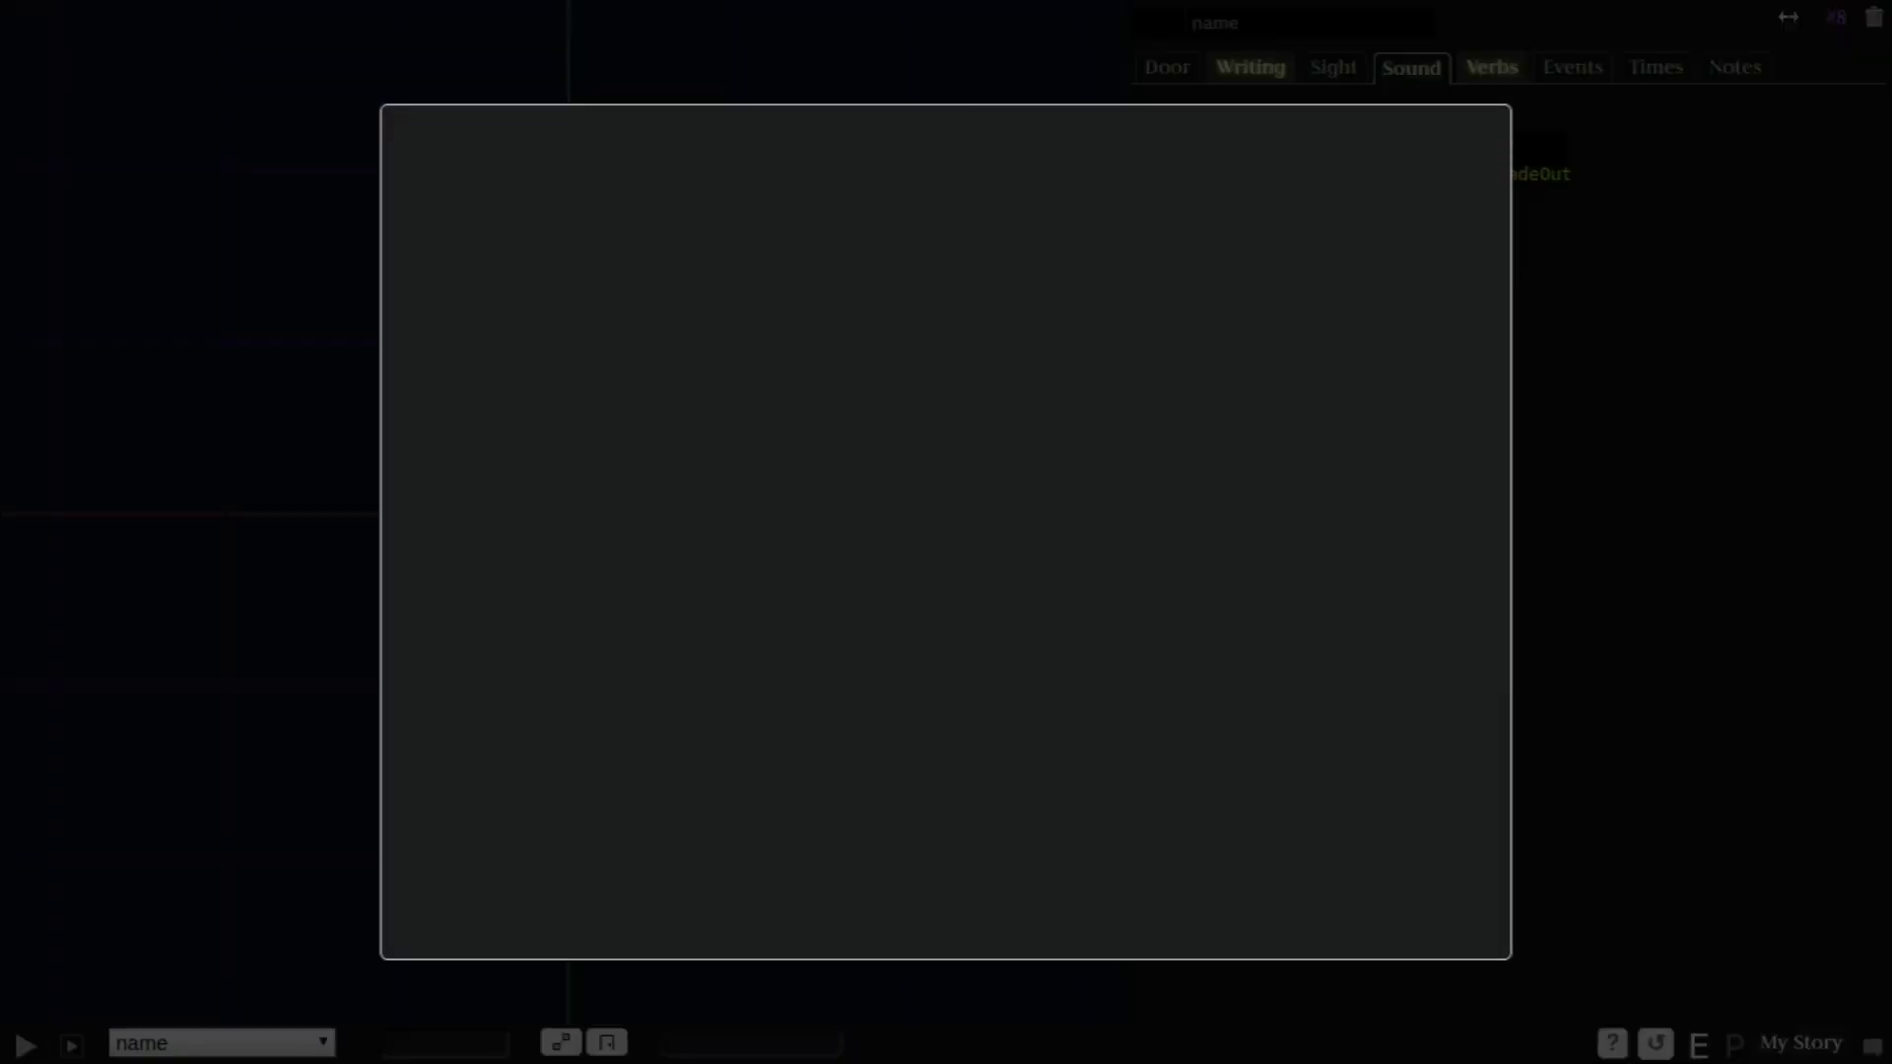
pyautogui.write('door')
pyautogui.press('Return')
pyautogui.write('closing')
pyautogui.press('Return')
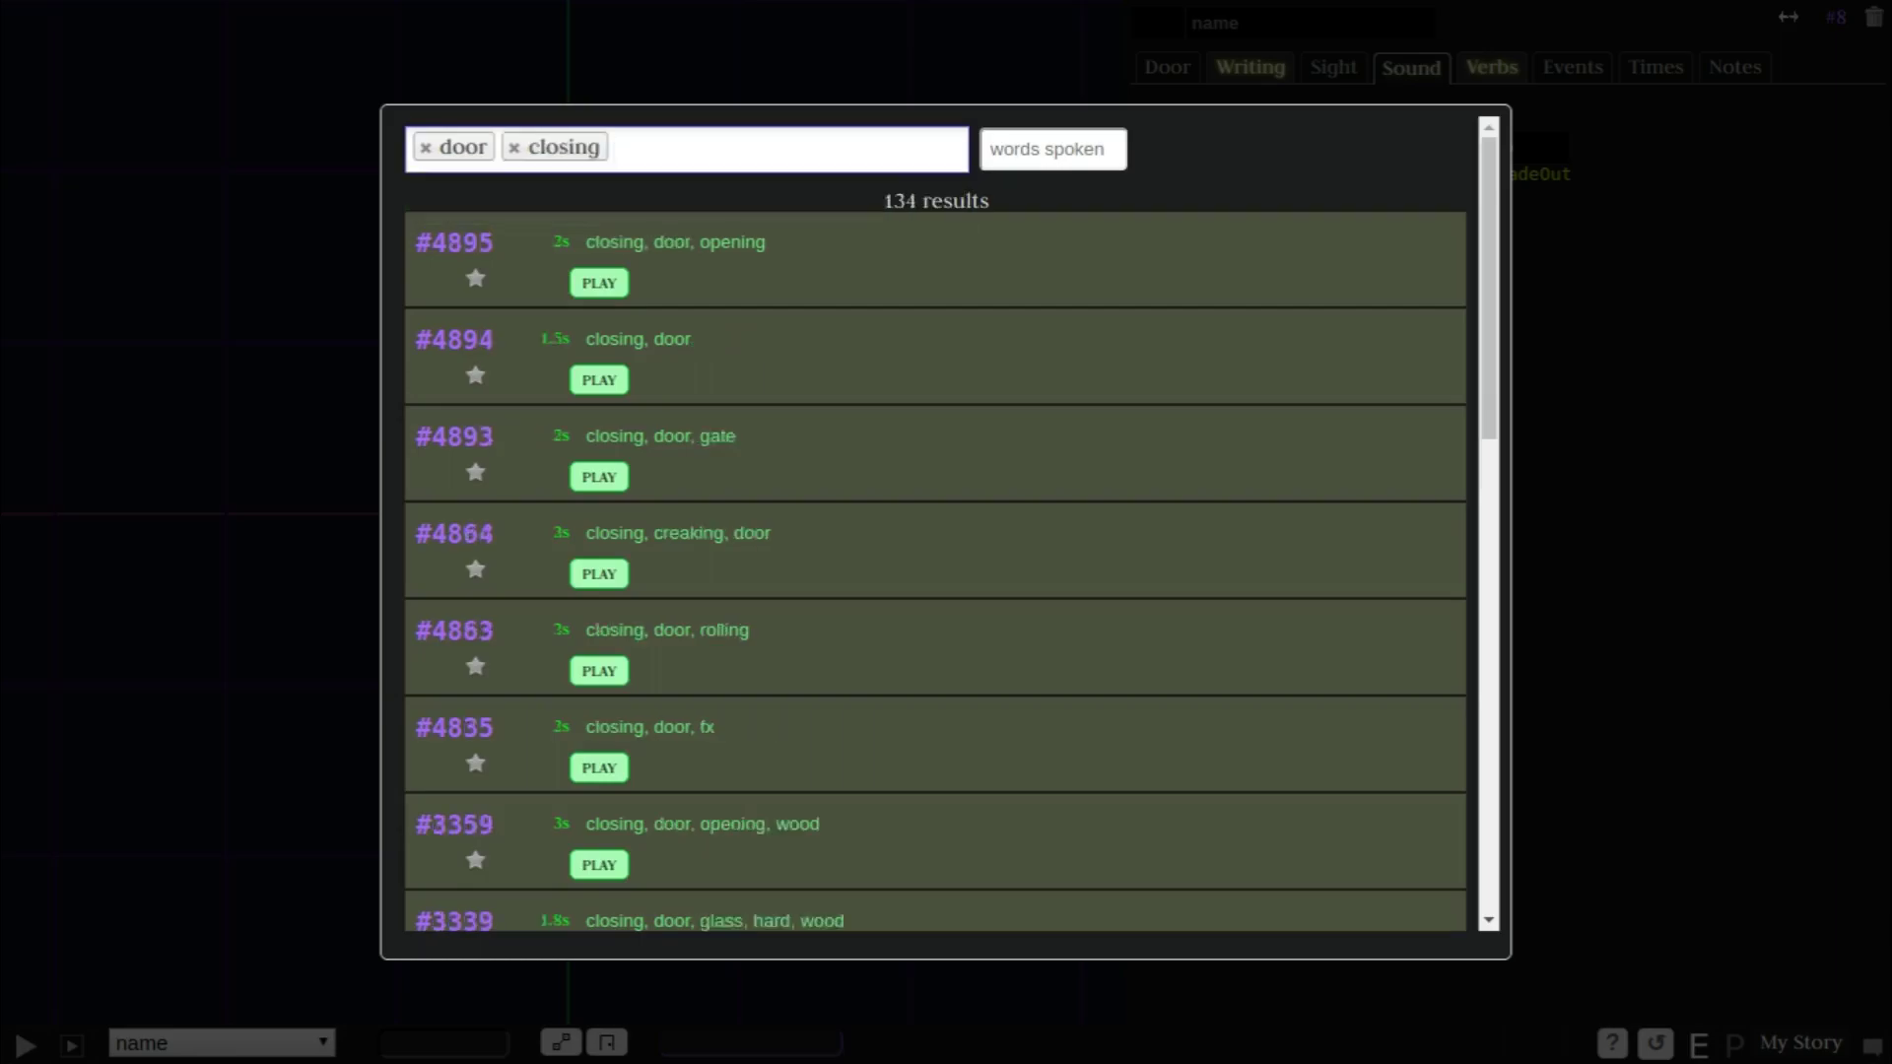
pyautogui.scroll(-20, 936, 523)
pyautogui.click(453, 414)
# - Assign sound 1356 as the door's open_sound, finding it with the tags "door", "opening" and "squeaking"
pyautogui.click(1252, 286)
pyautogui.click(1244, 325)
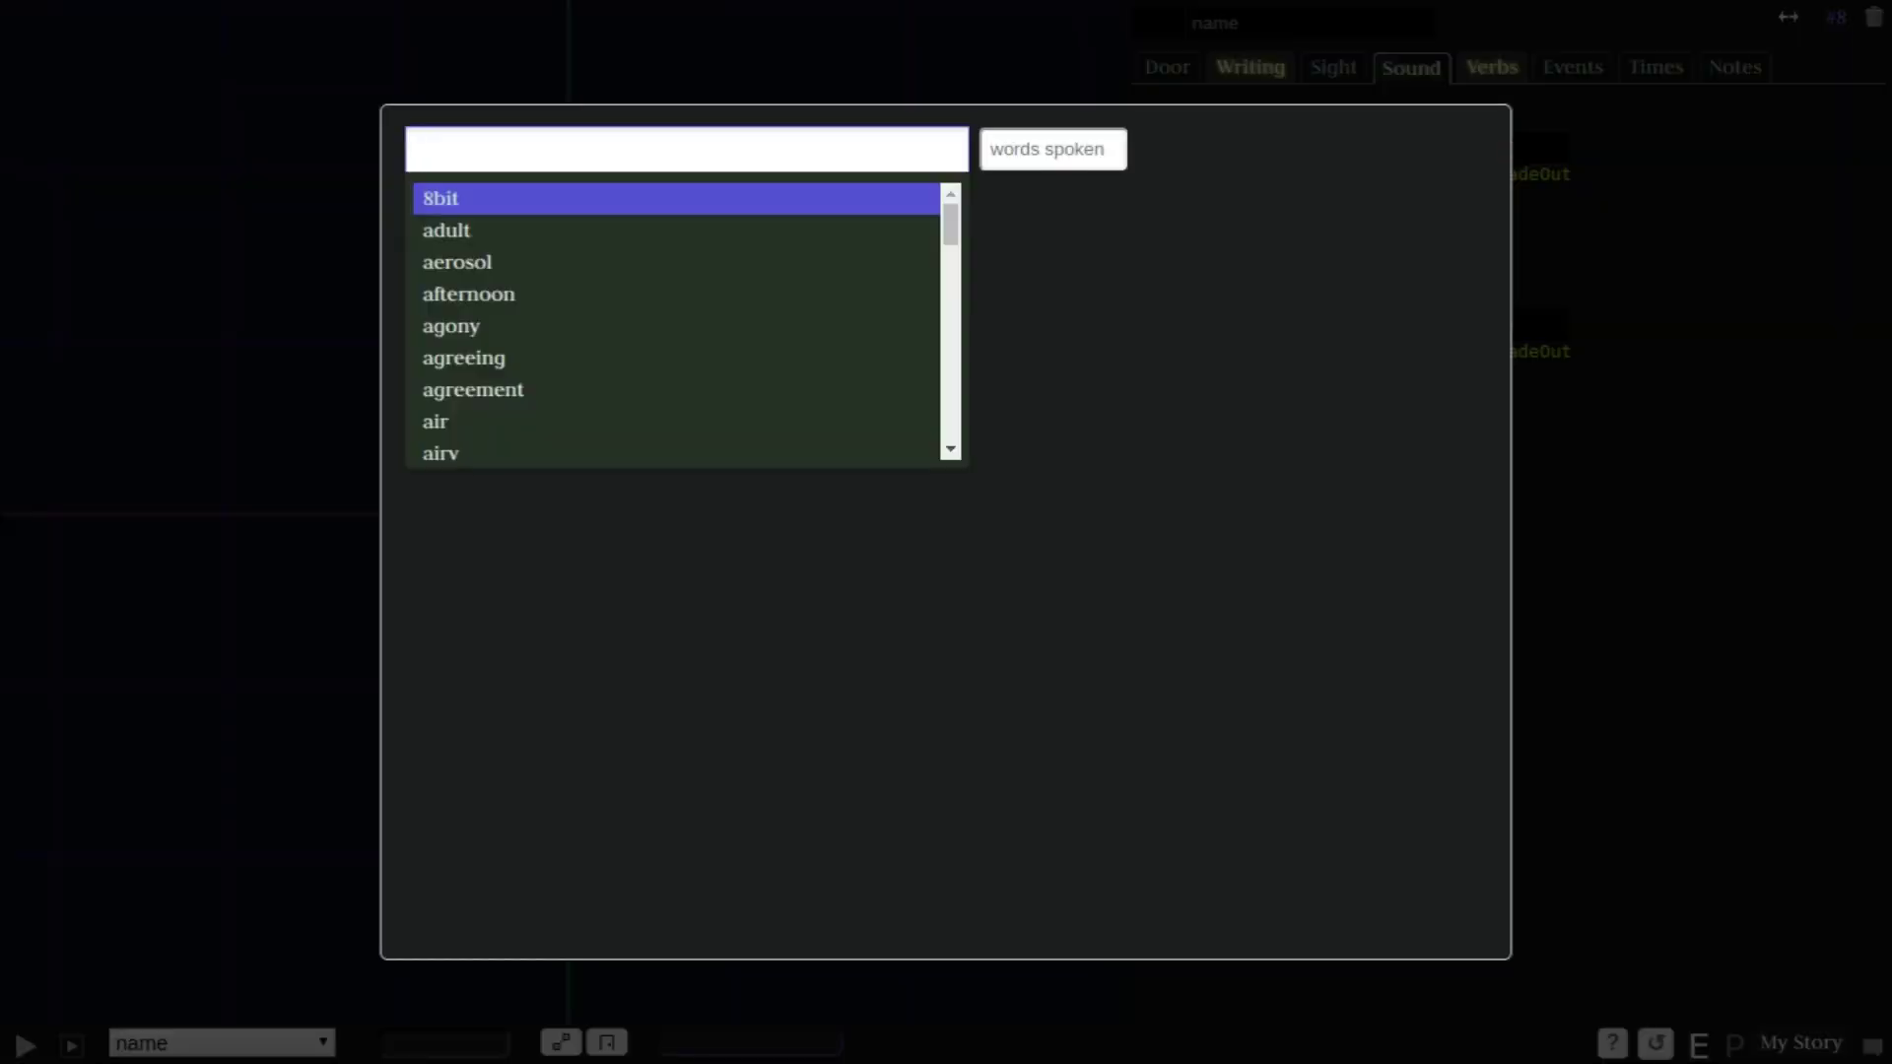
pyautogui.write('door')
pyautogui.press('Return')
pyautogui.write('opening')
pyautogui.press('Return')
pyautogui.write('squeaking')
pyautogui.press('Return')
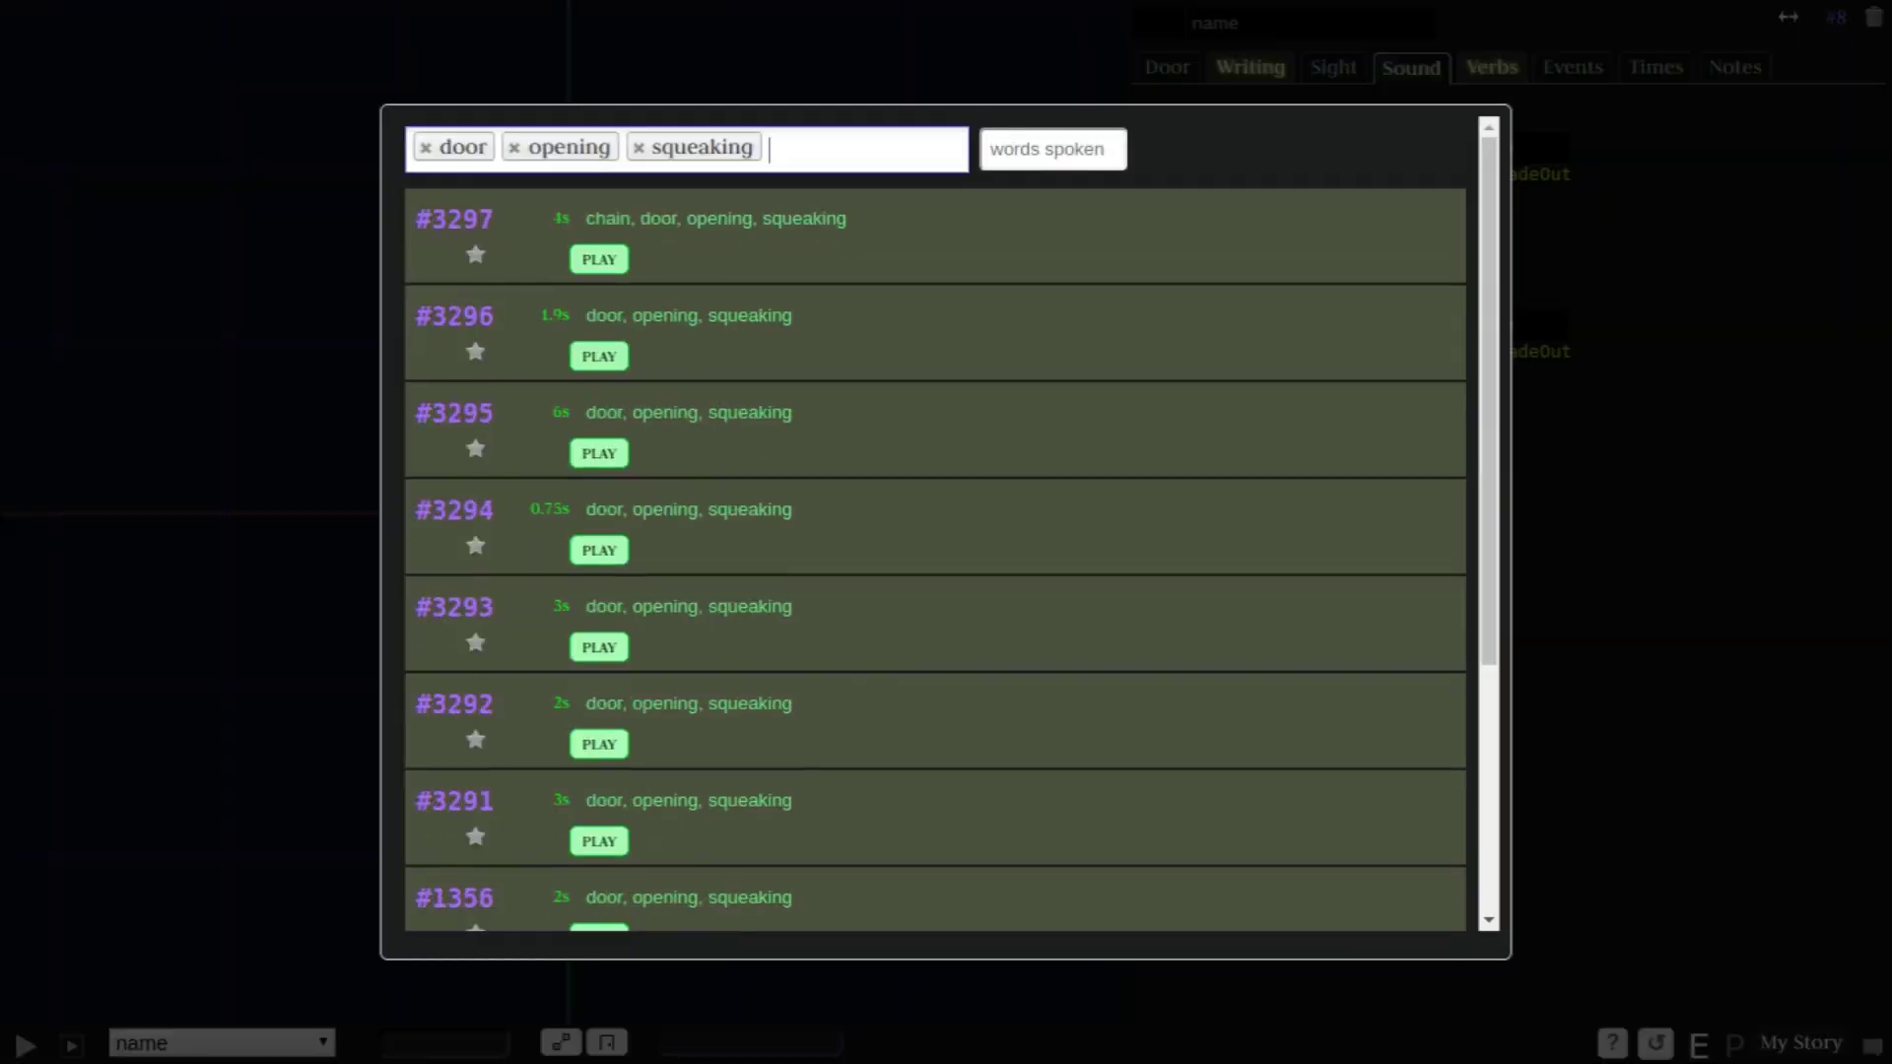
pyautogui.scroll(-4, 455, 521)
pyautogui.click(455, 522)
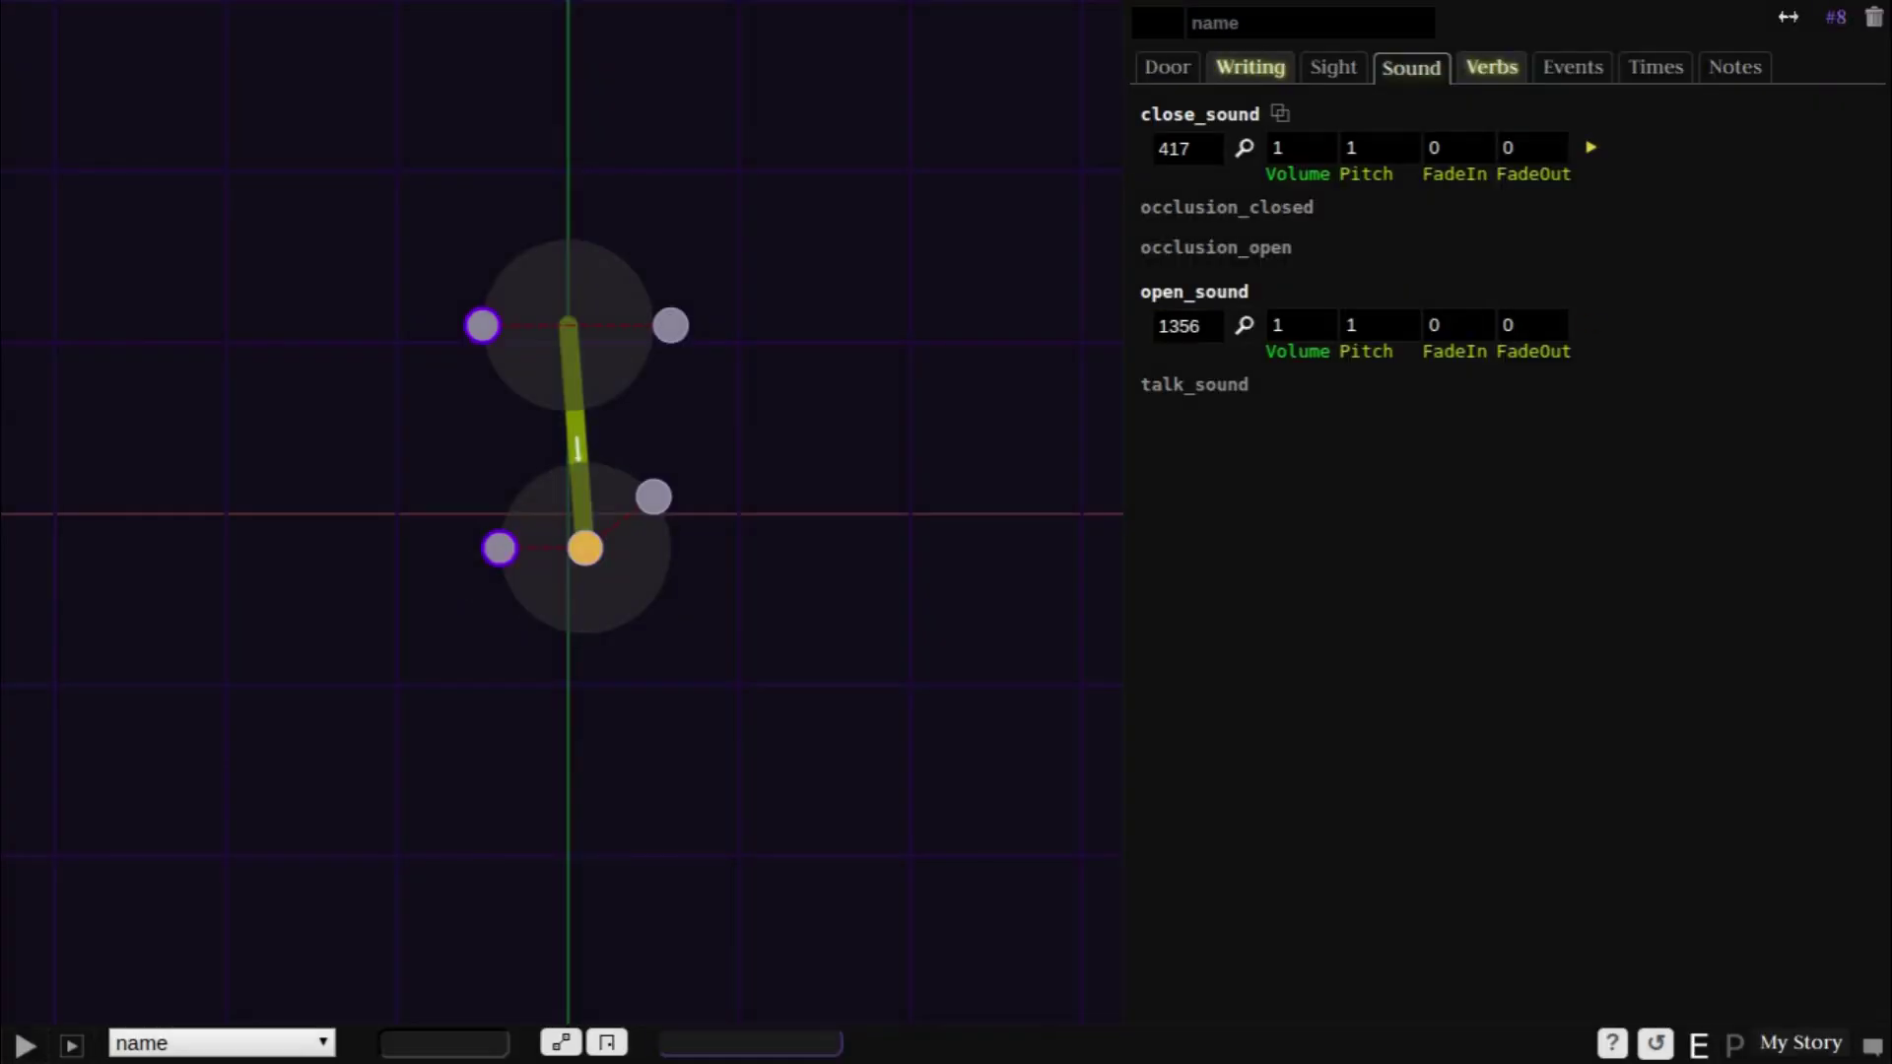
# - Set the door's open_sound volume to 0.5 and its close_sound volume to 0.7
pyautogui.click(1291, 325)
pyautogui.write('0.5')
pyautogui.click(1291, 147)
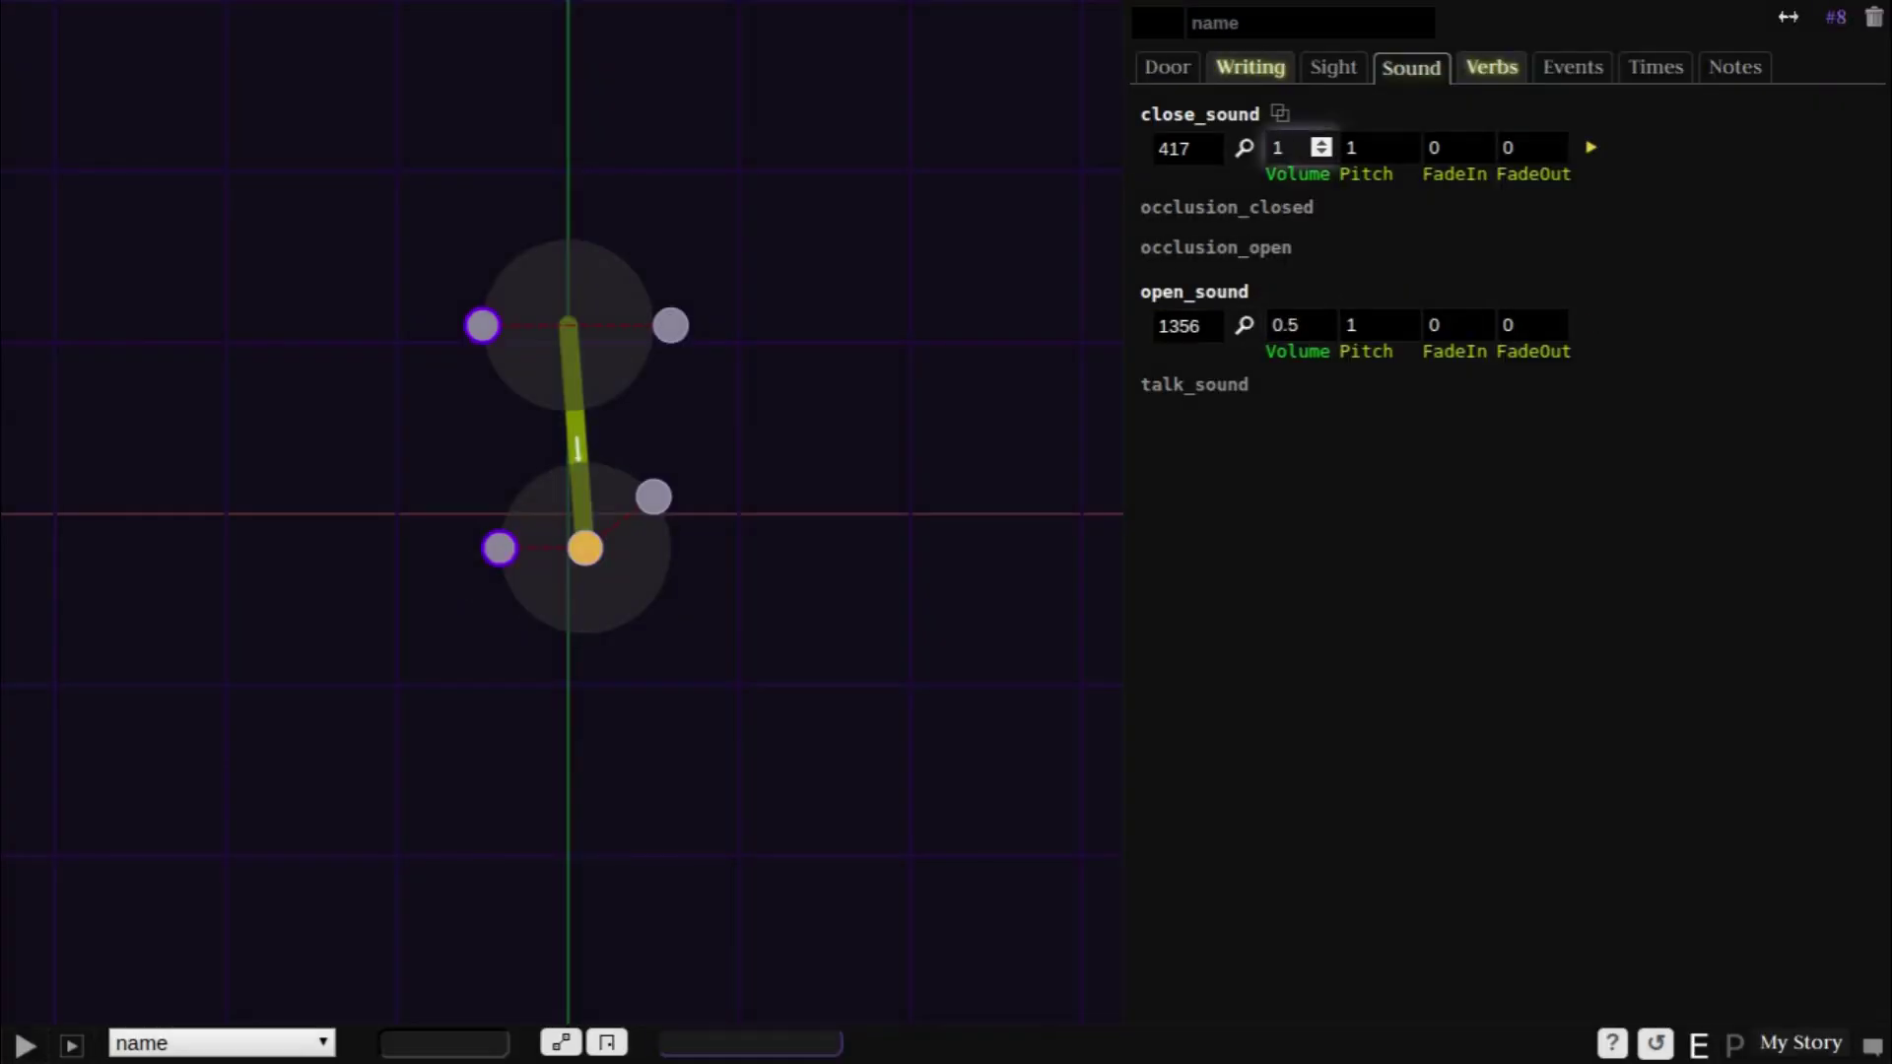
pyautogui.write('0.7')
# - In the "open the door" verb, add an acts action reading "The door creaks open." before the actor approaches
pyautogui.click(1492, 67)
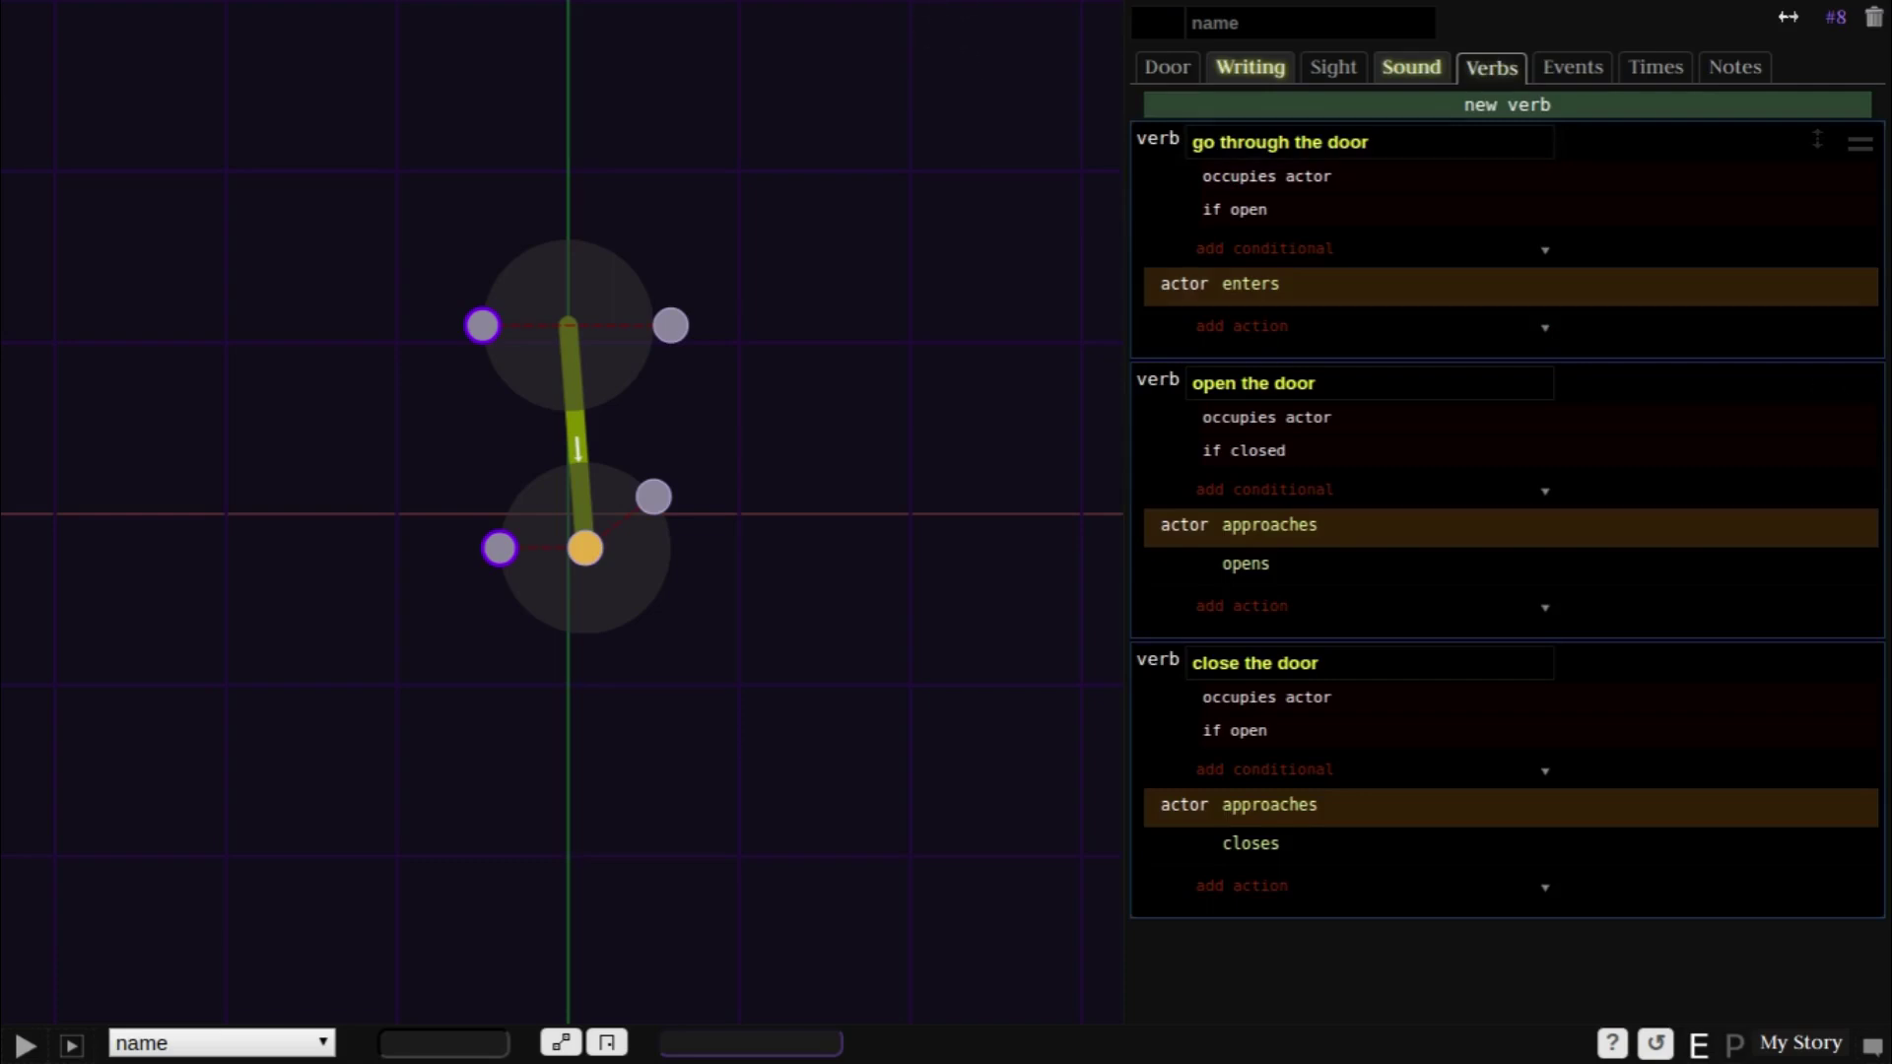
pyautogui.click(1140, 524)
pyautogui.write('acts')
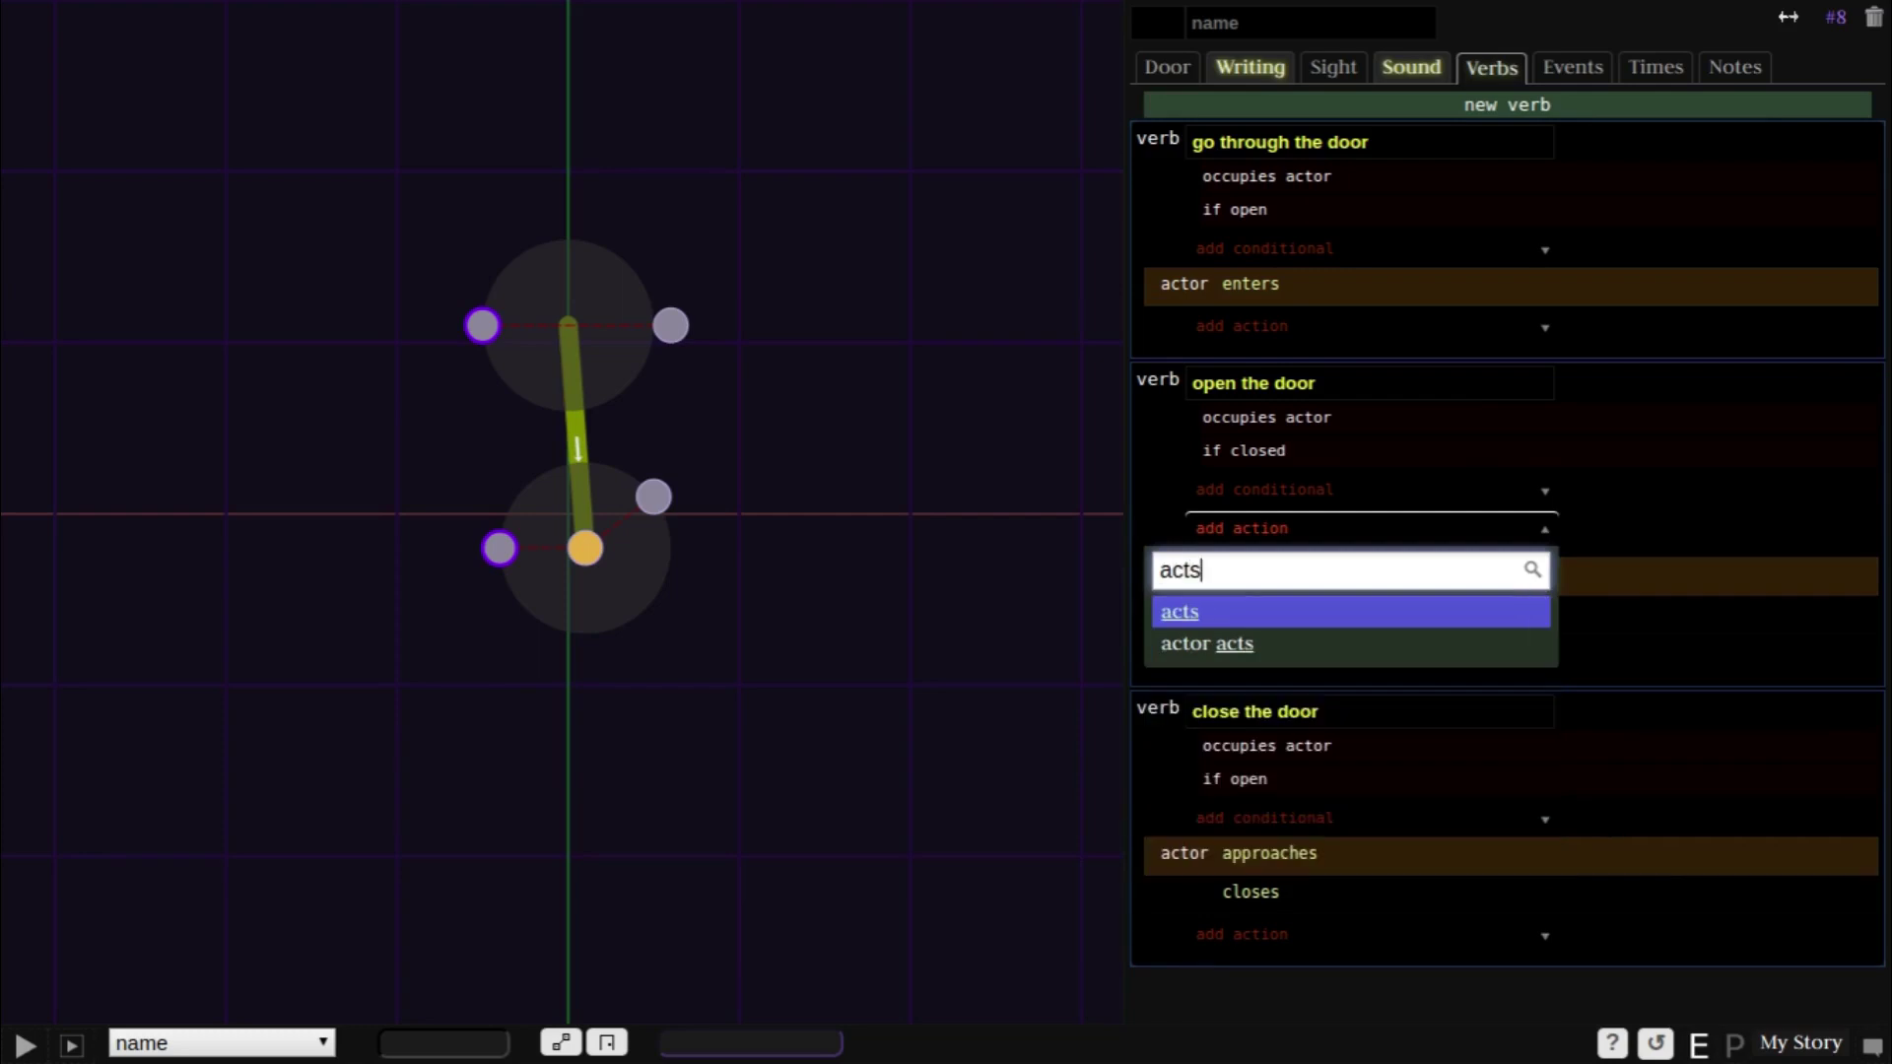
pyautogui.press('Return')
pyautogui.write('The door creaks open.')
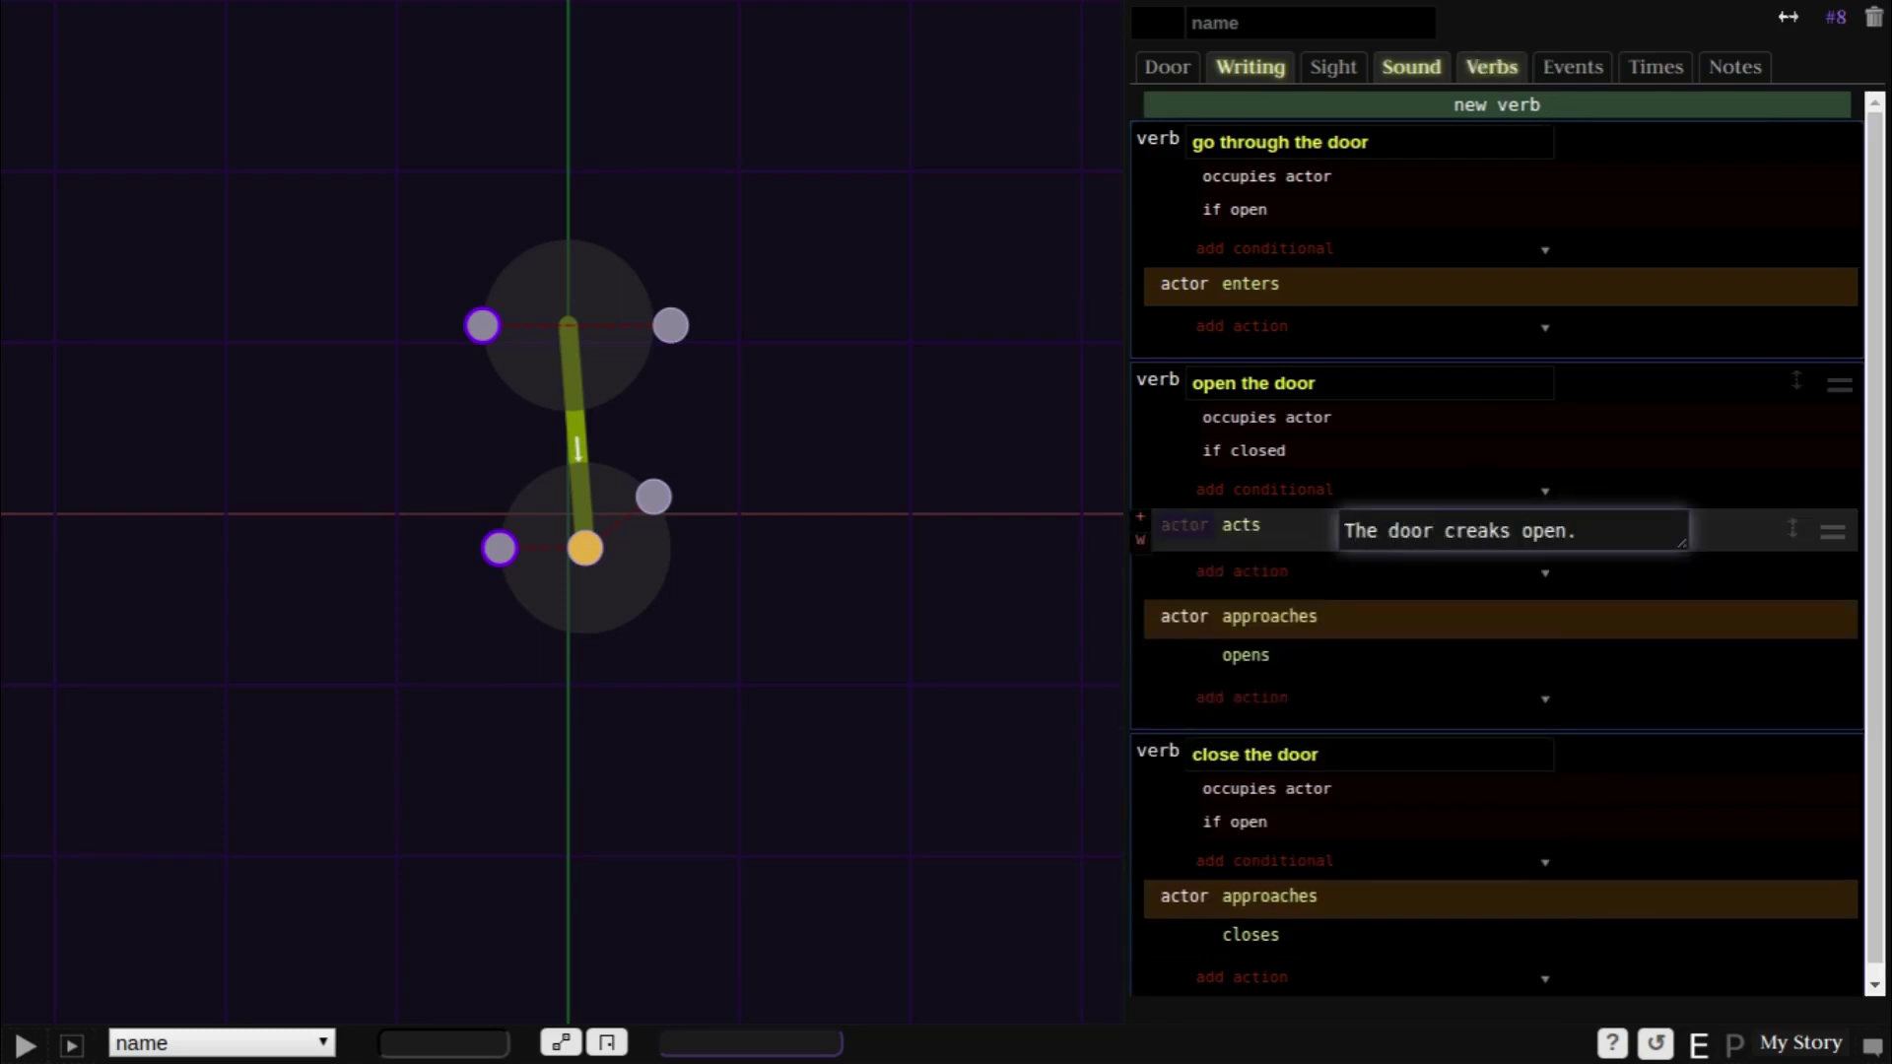
# - In the "close the door" verb, add an actor acts action reading "<A> tosses the door closed" before the actor approaches
pyautogui.click(1140, 888)
pyautogui.write('acts')
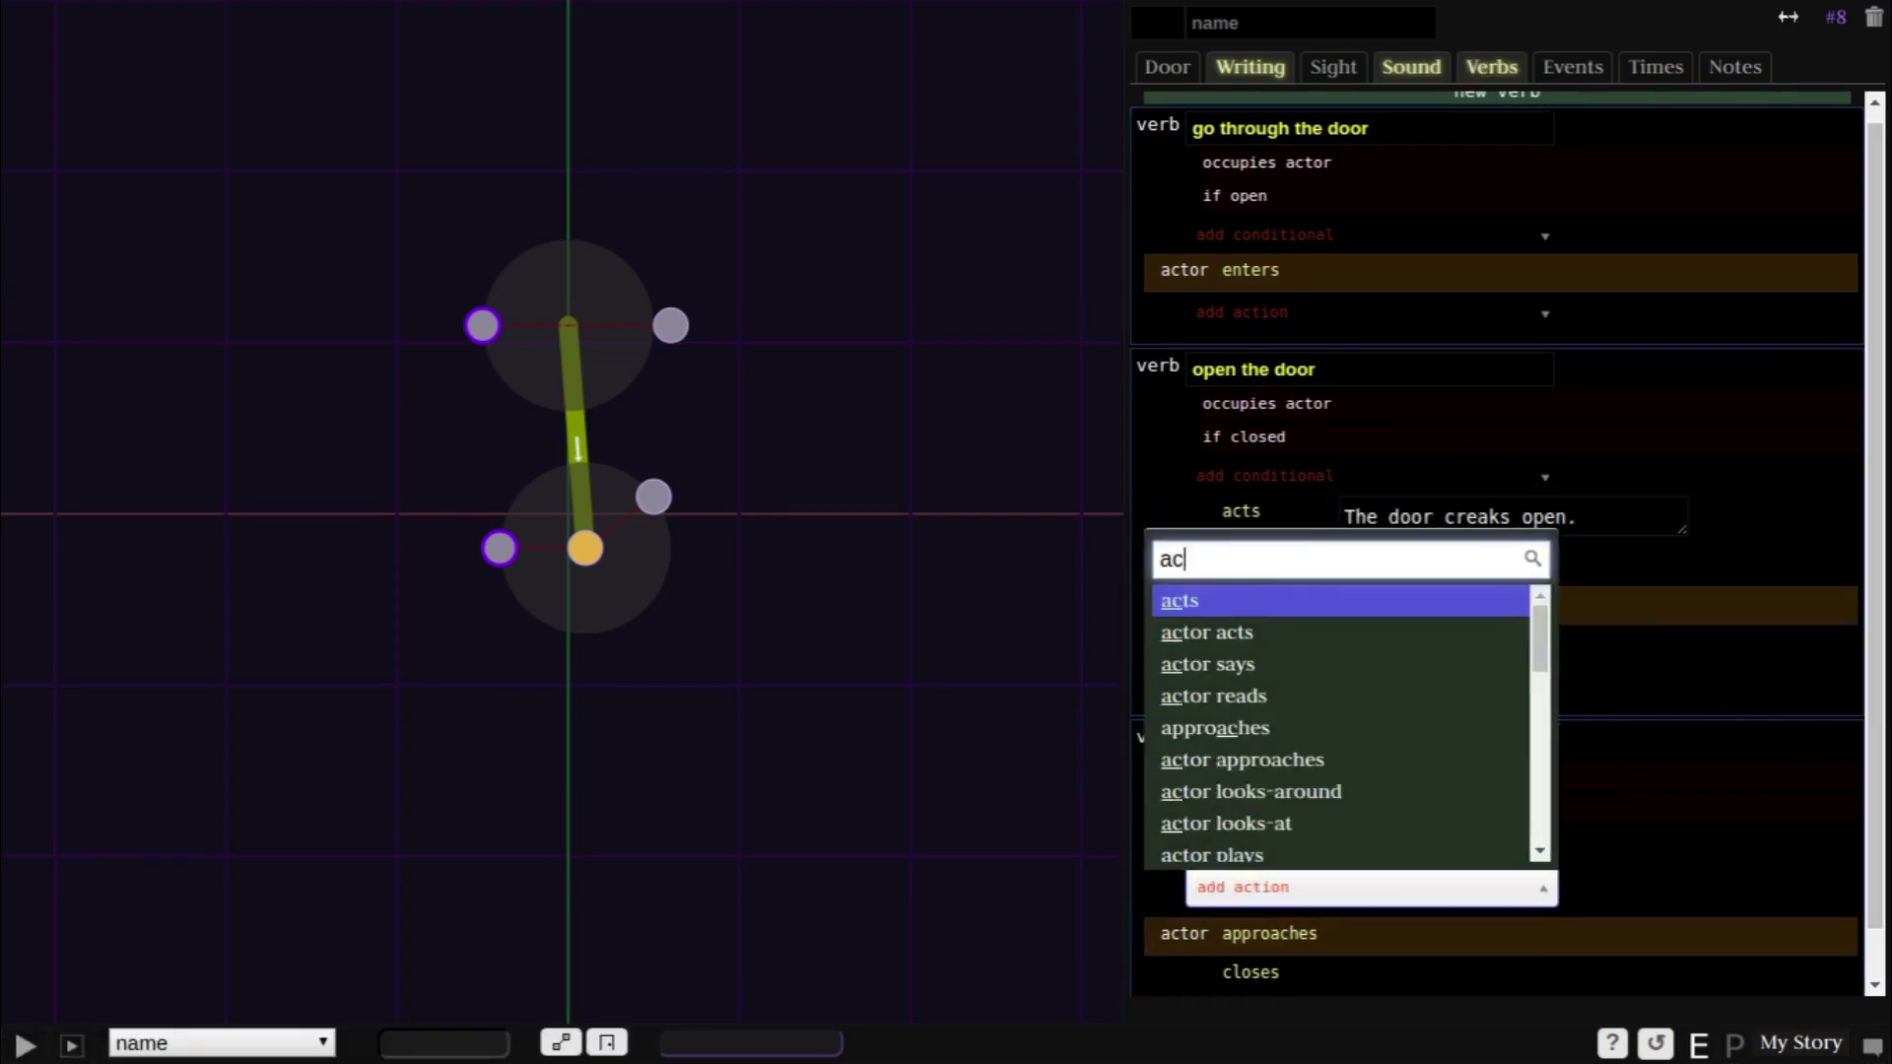
pyautogui.press('Return')
pyautogui.write('<A>')
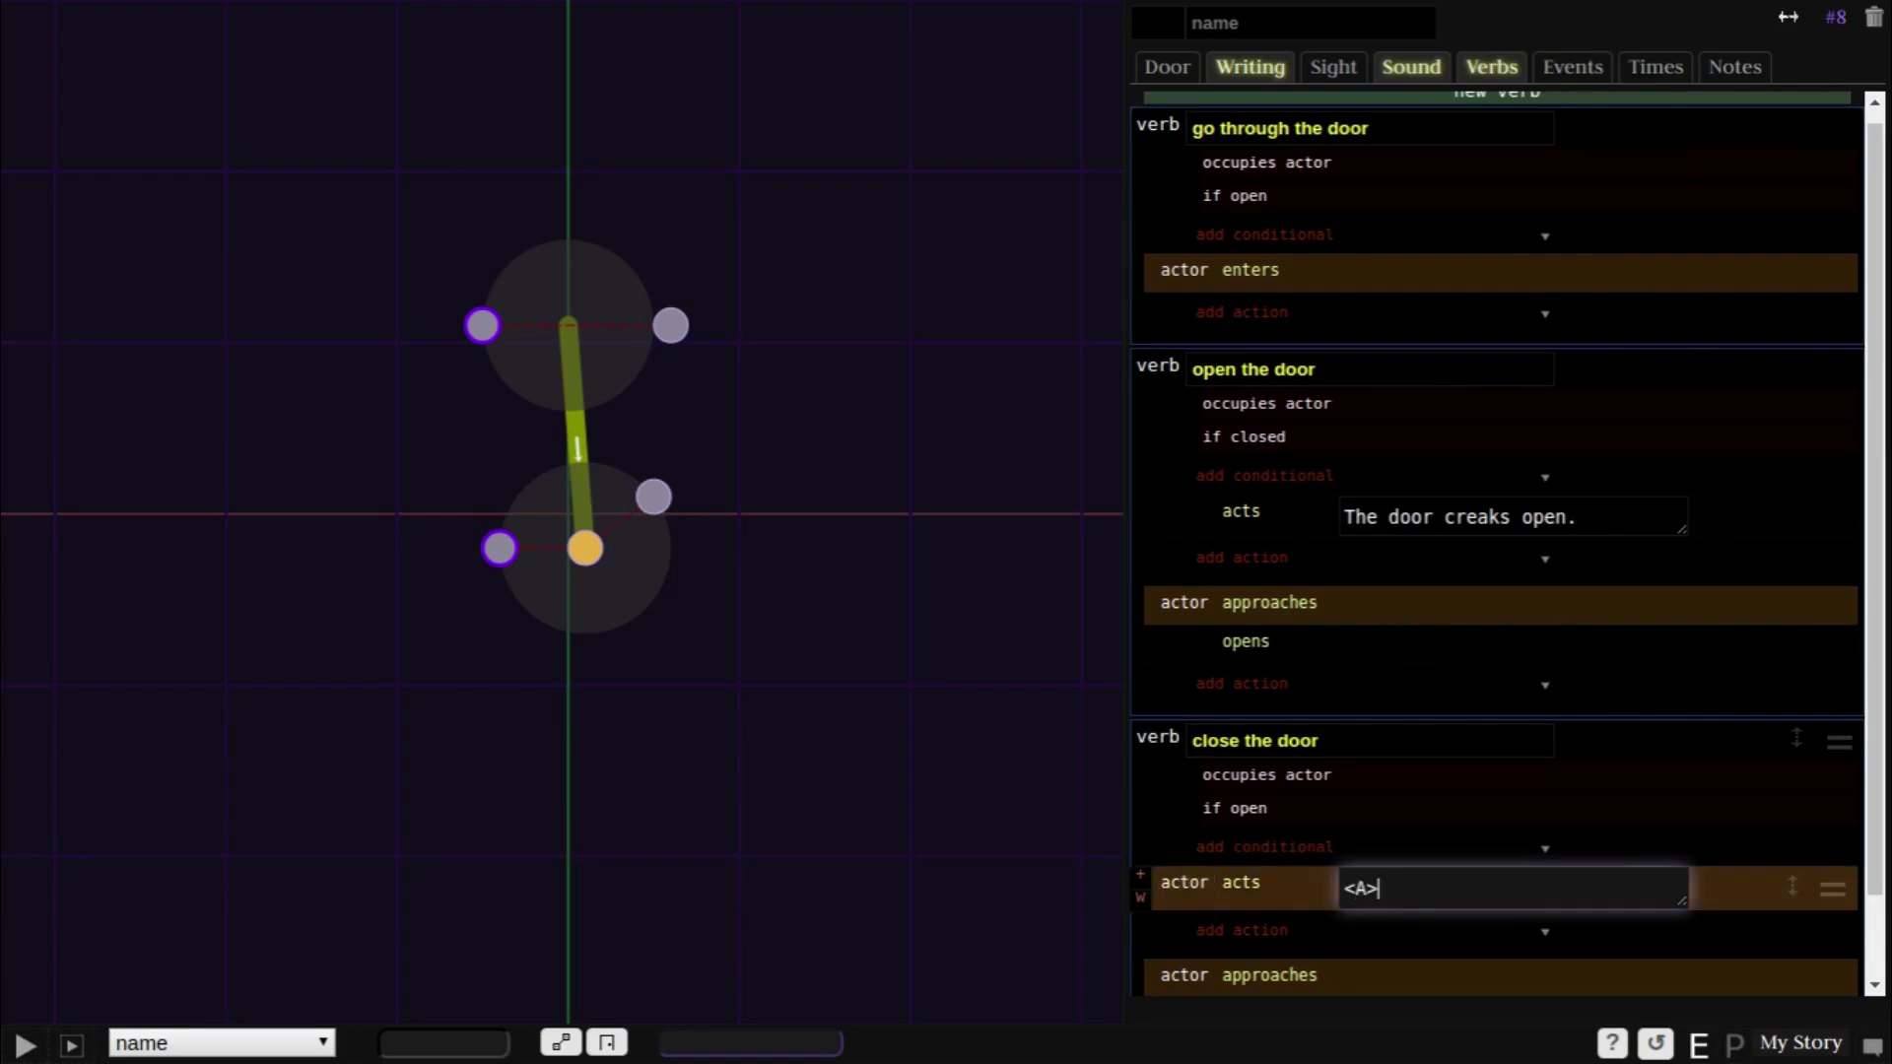
pyautogui.write(' tosses the door closed')
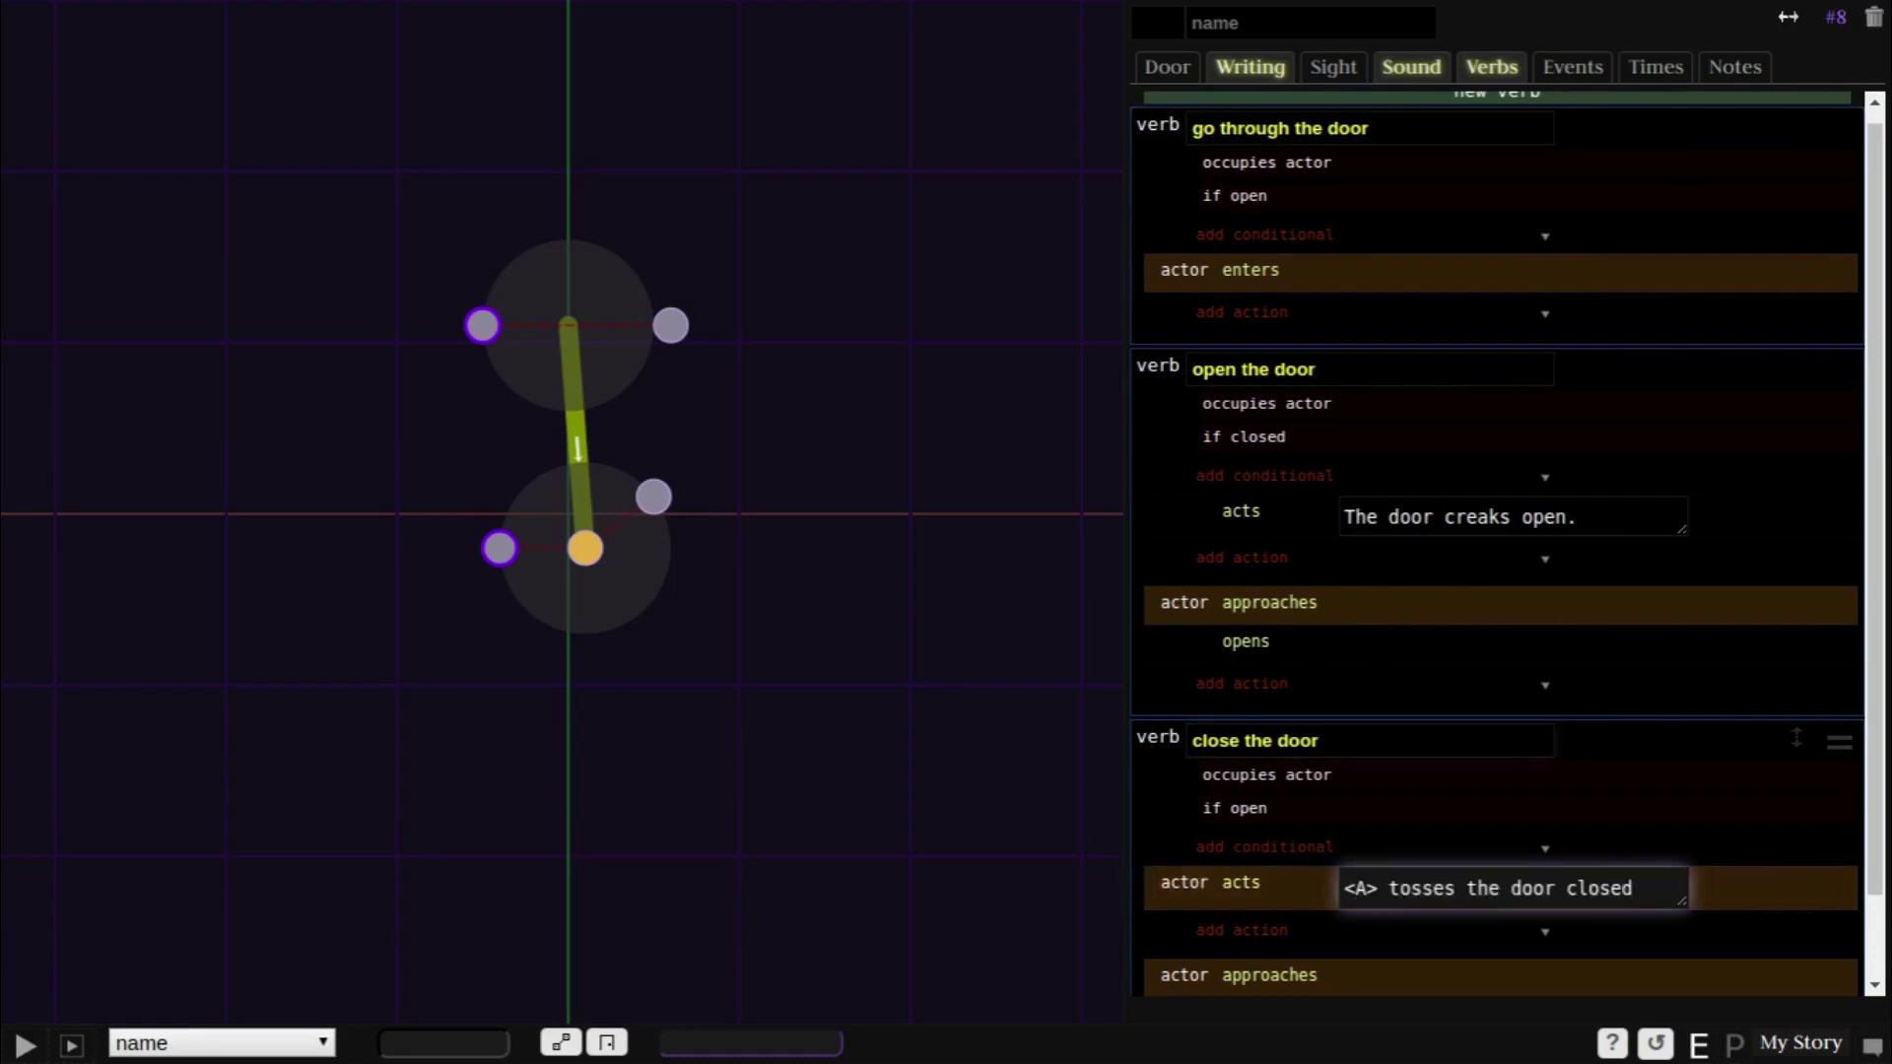
# - Rename the "close the door" verb as "shut the door behind you"
pyautogui.click(1319, 740)
pyautogui.write('shut the')
pyautogui.hotkey('ctrl', 'Left')
pyautogui.hotkey('ctrl', 'Left')
pyautogui.hotkey('shift', 'Home')
pyautogui.press('BackSpace')
pyautogui.press('End')
pyautogui.write('door behind you')
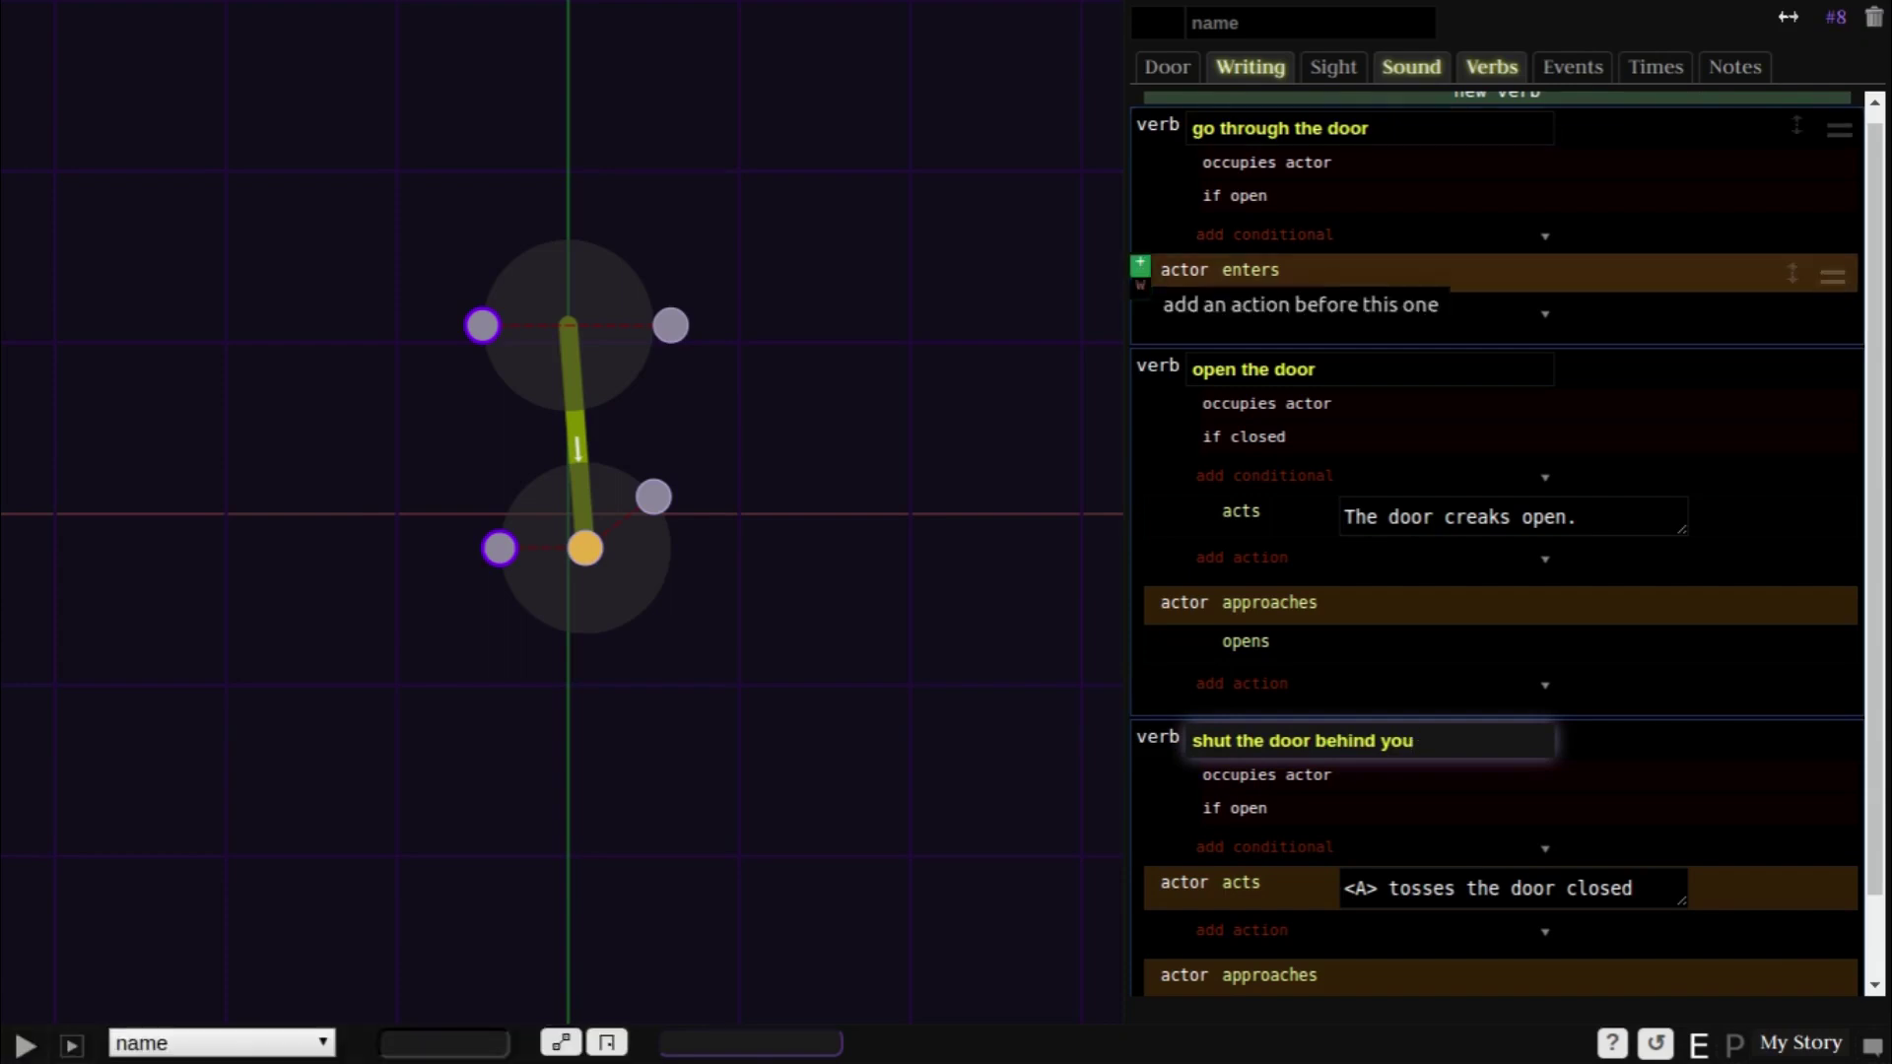
# - In the "go through the door" verb, add an actor acts action reading "<A> starts strollin'" before the actor enters
pyautogui.click(1140, 266)
pyautogui.write('actor acy')
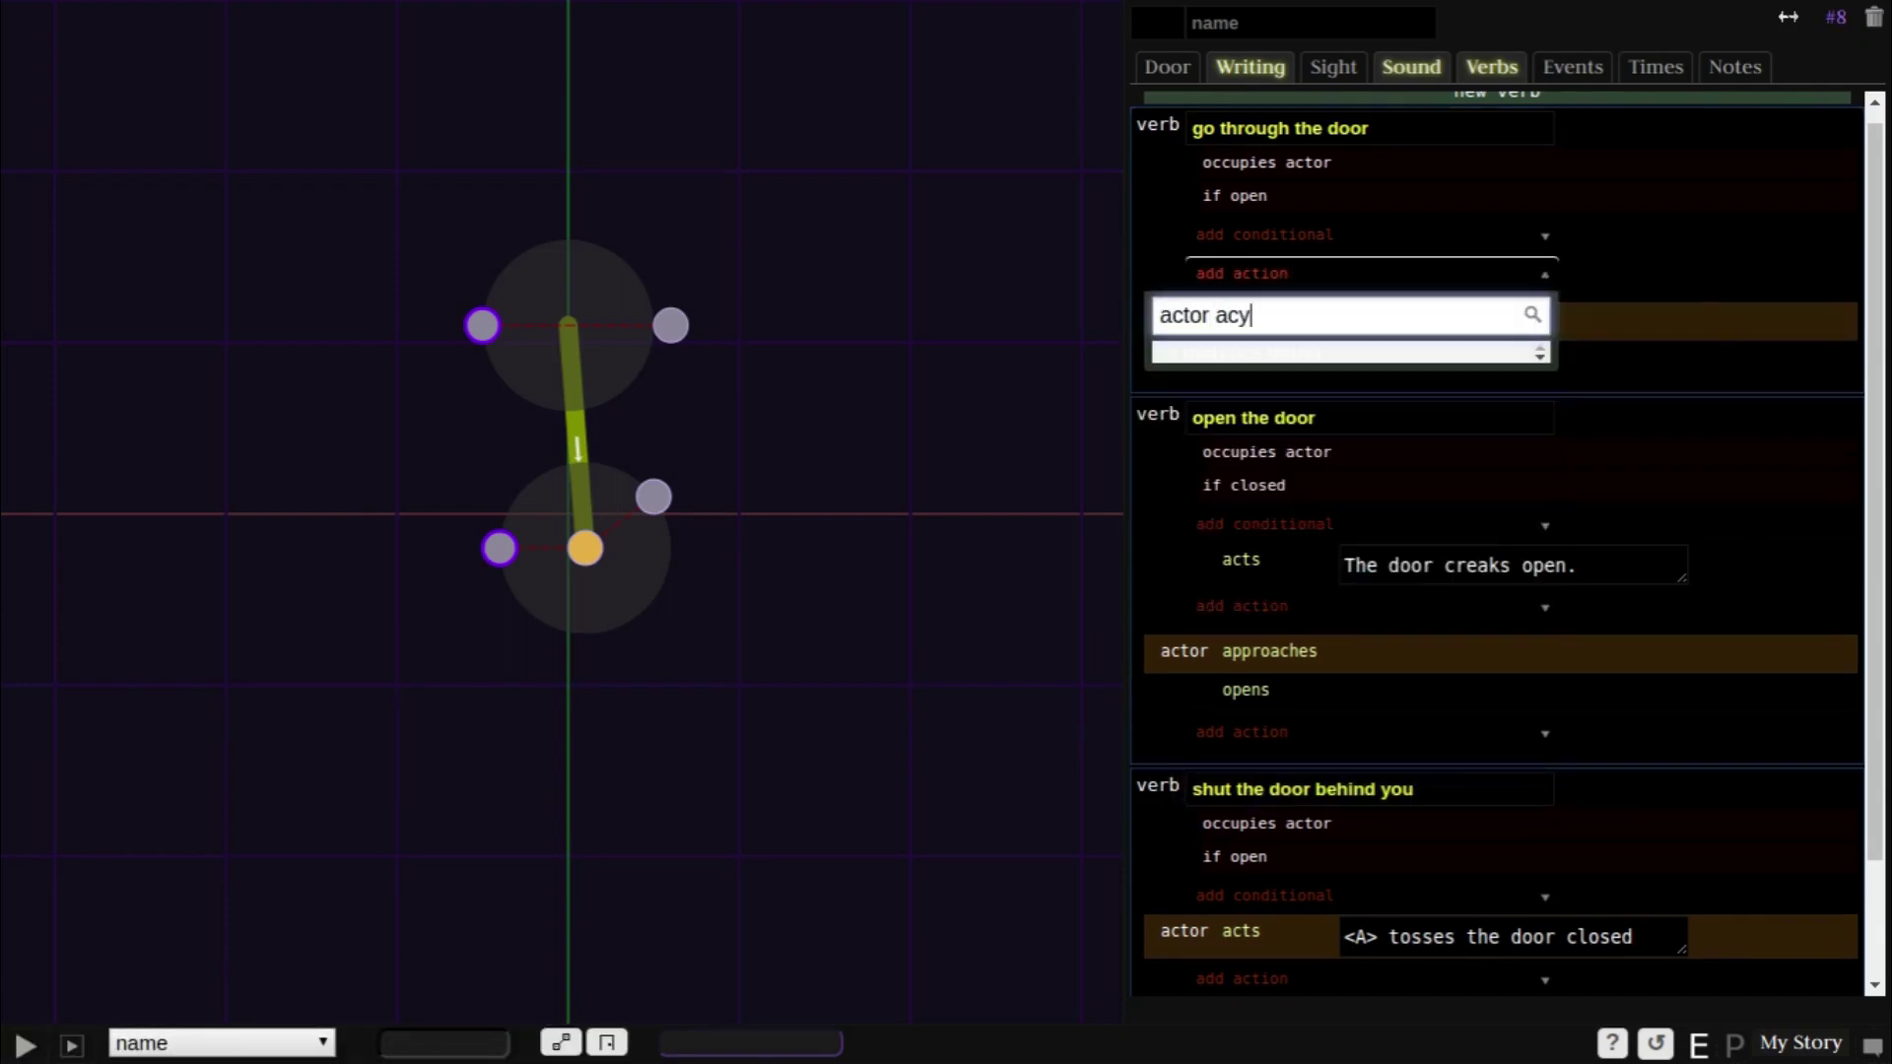
pyautogui.press('Return')
pyautogui.write('st')
pyautogui.press('Home')
pyautogui.write('<A>')
pyautogui.press('End')
pyautogui.write("arts strollin'")
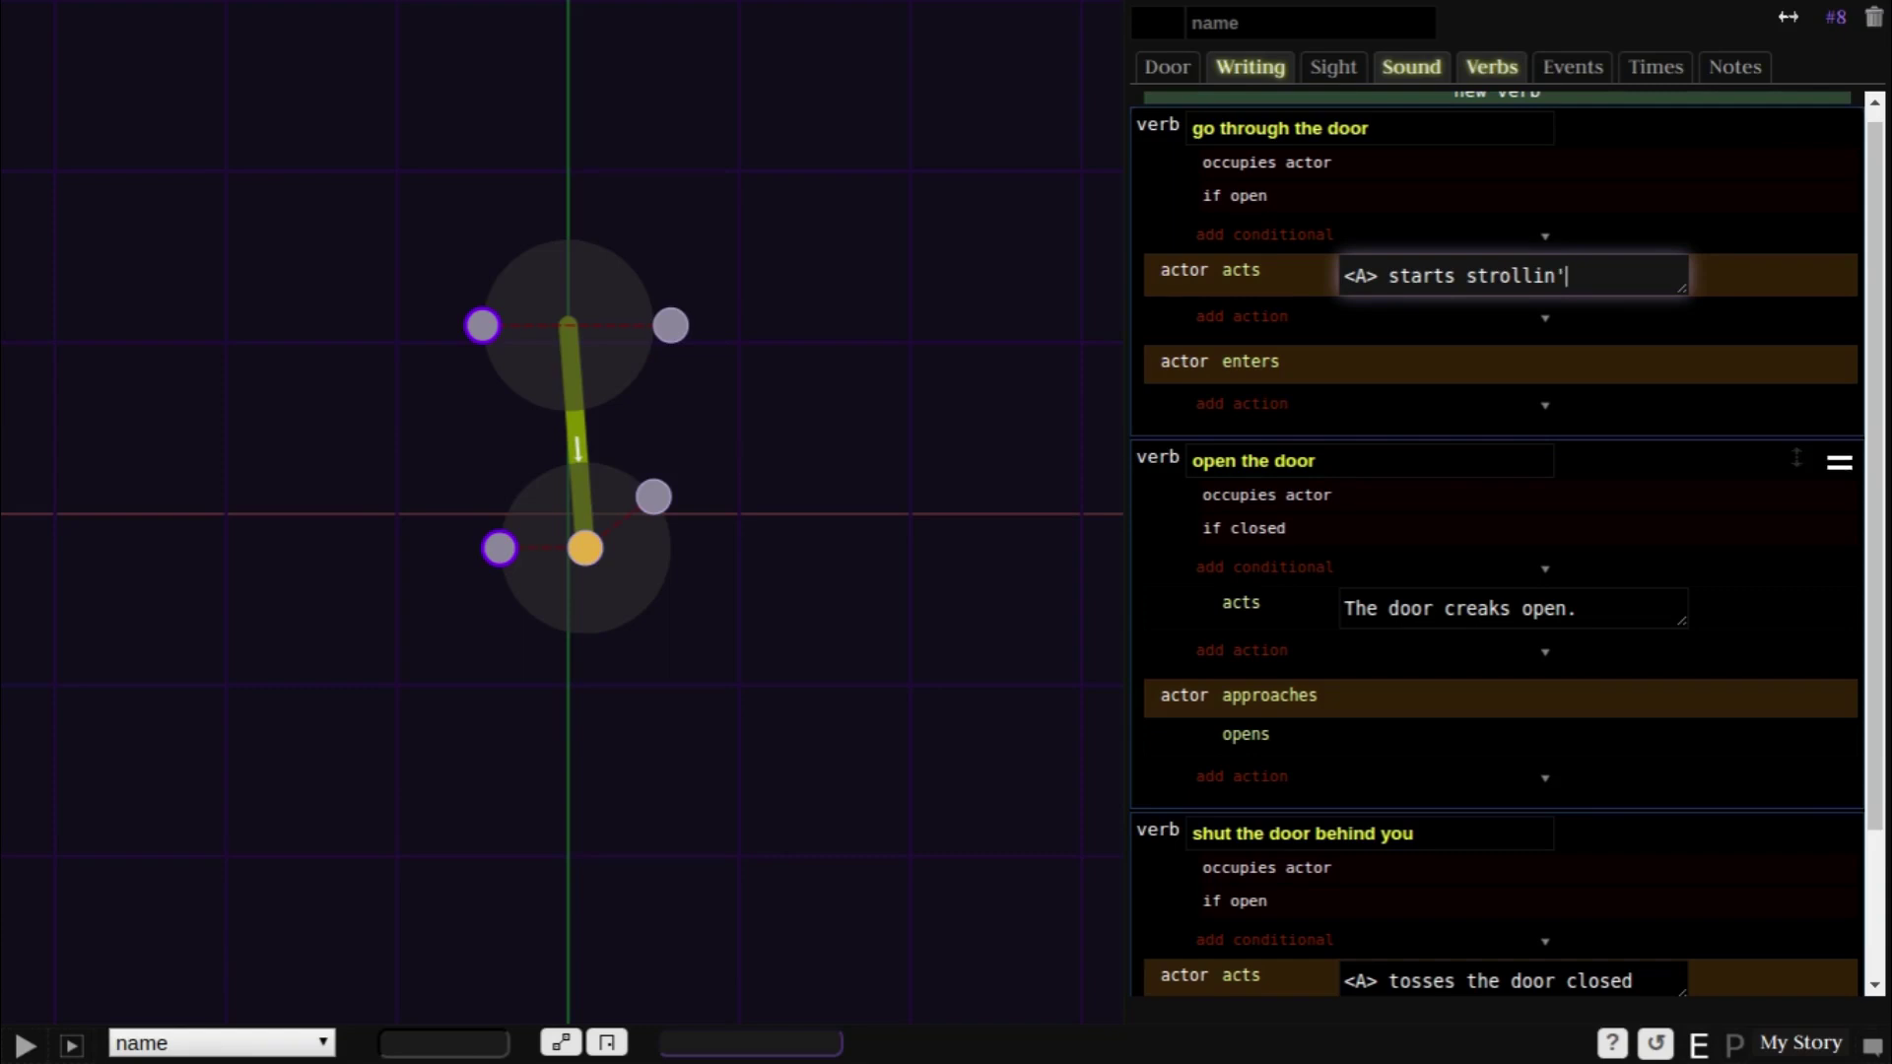
# - Duplicate the "open the door" verb and move the copy directly above the original
pyautogui.click(1839, 462)
pyautogui.click(1793, 492)
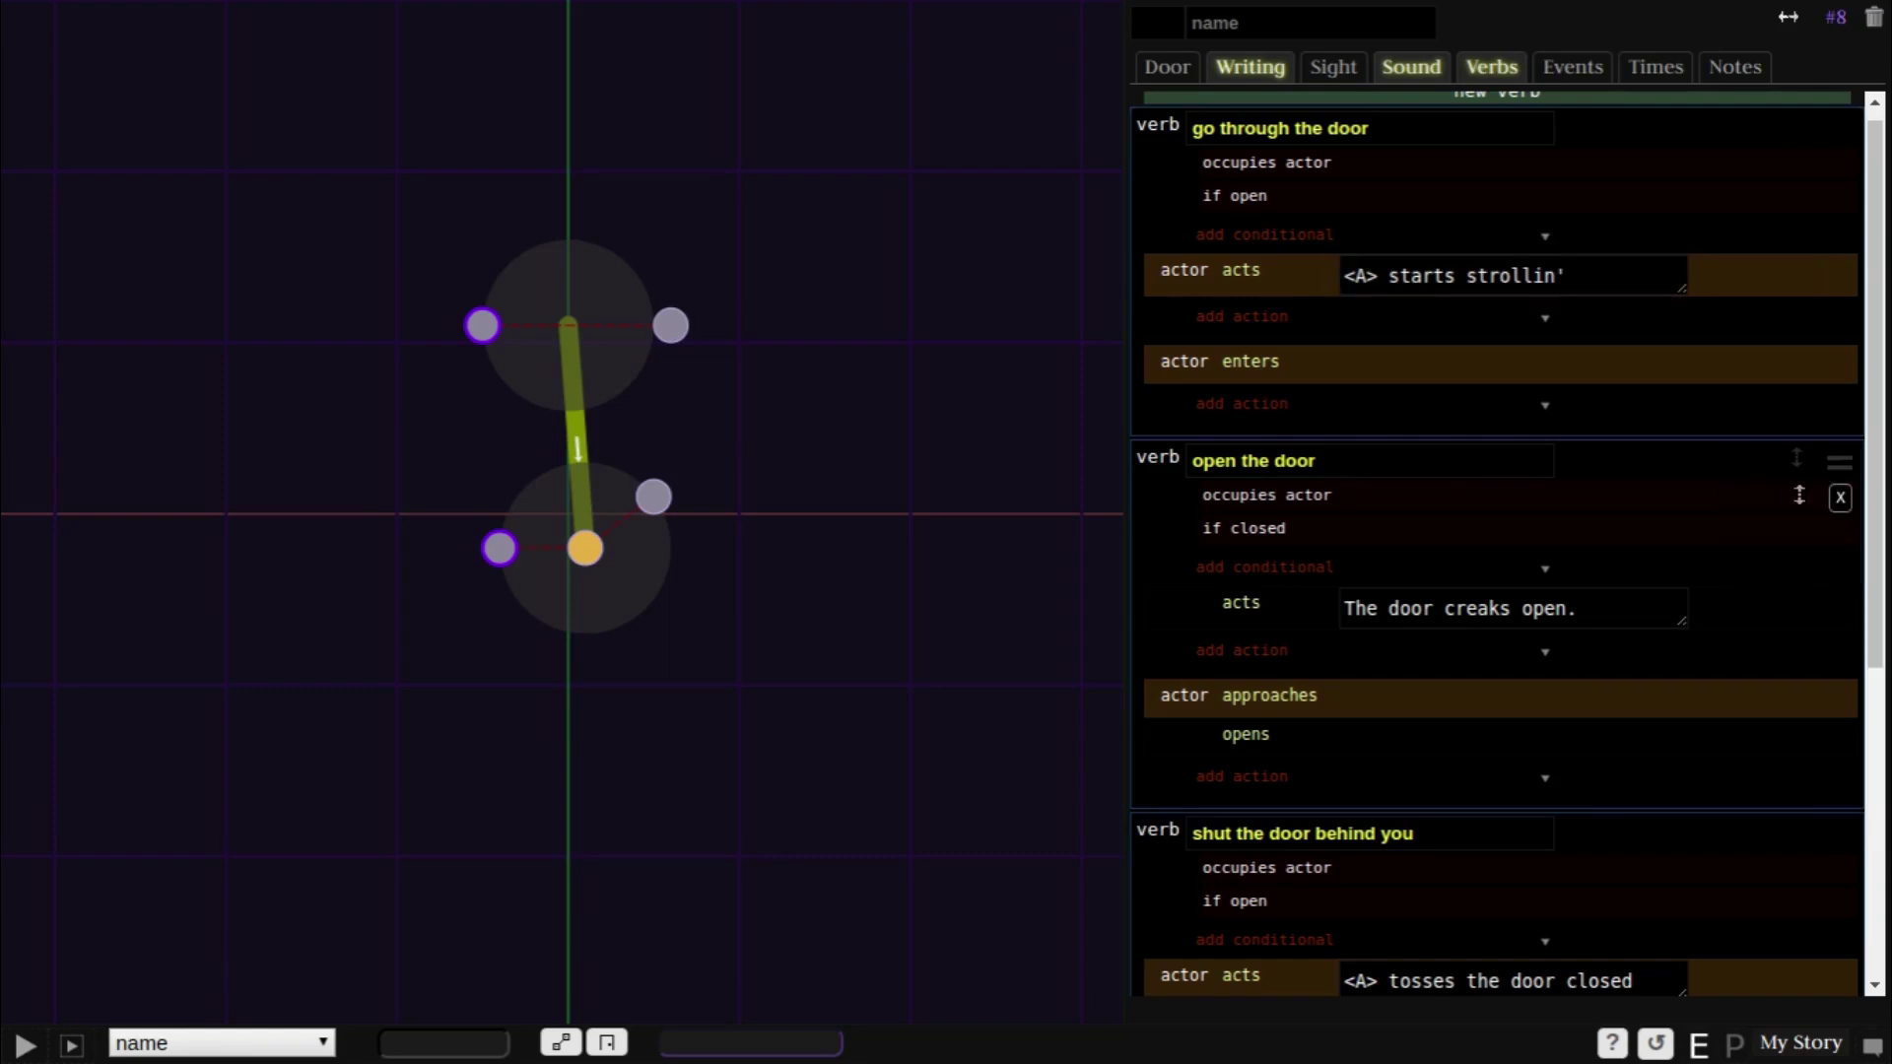
pyautogui.scroll(-5, 1799, 496)
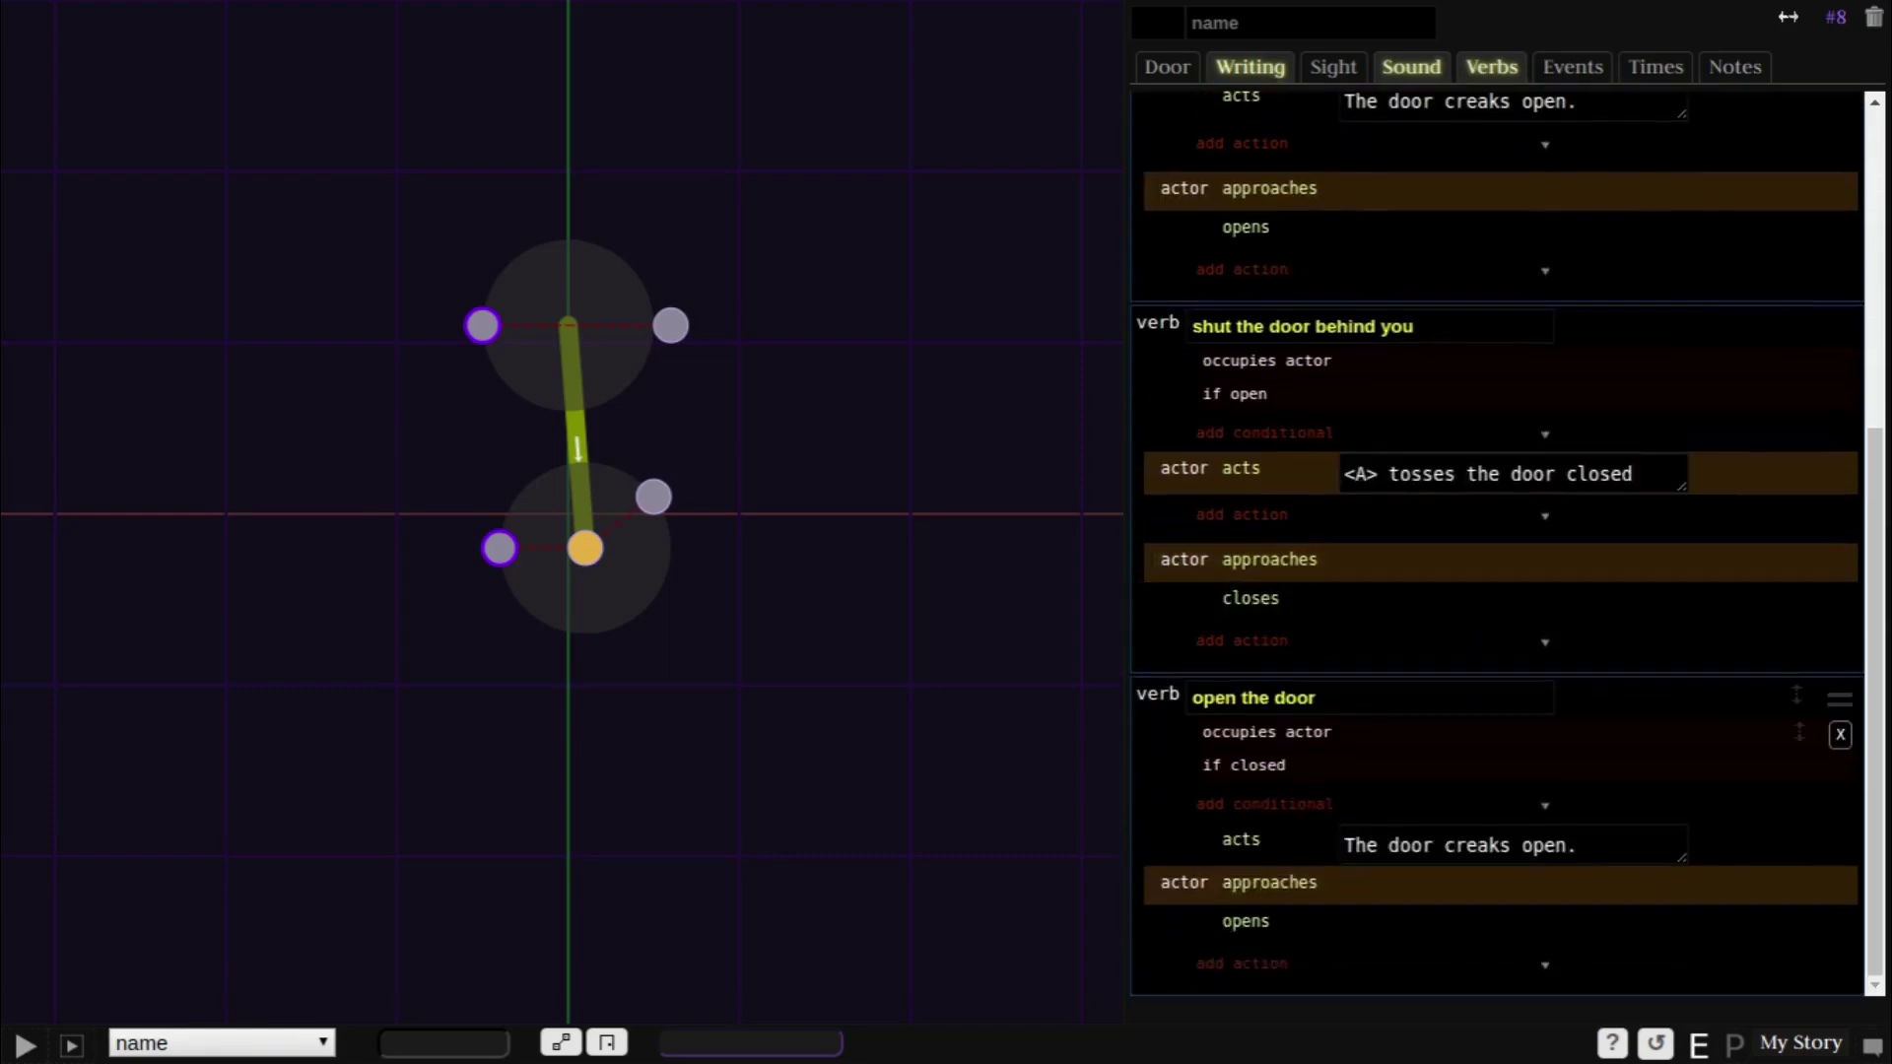
pyautogui.moveTo(1794, 697); pyautogui.dragTo(1799, 293)
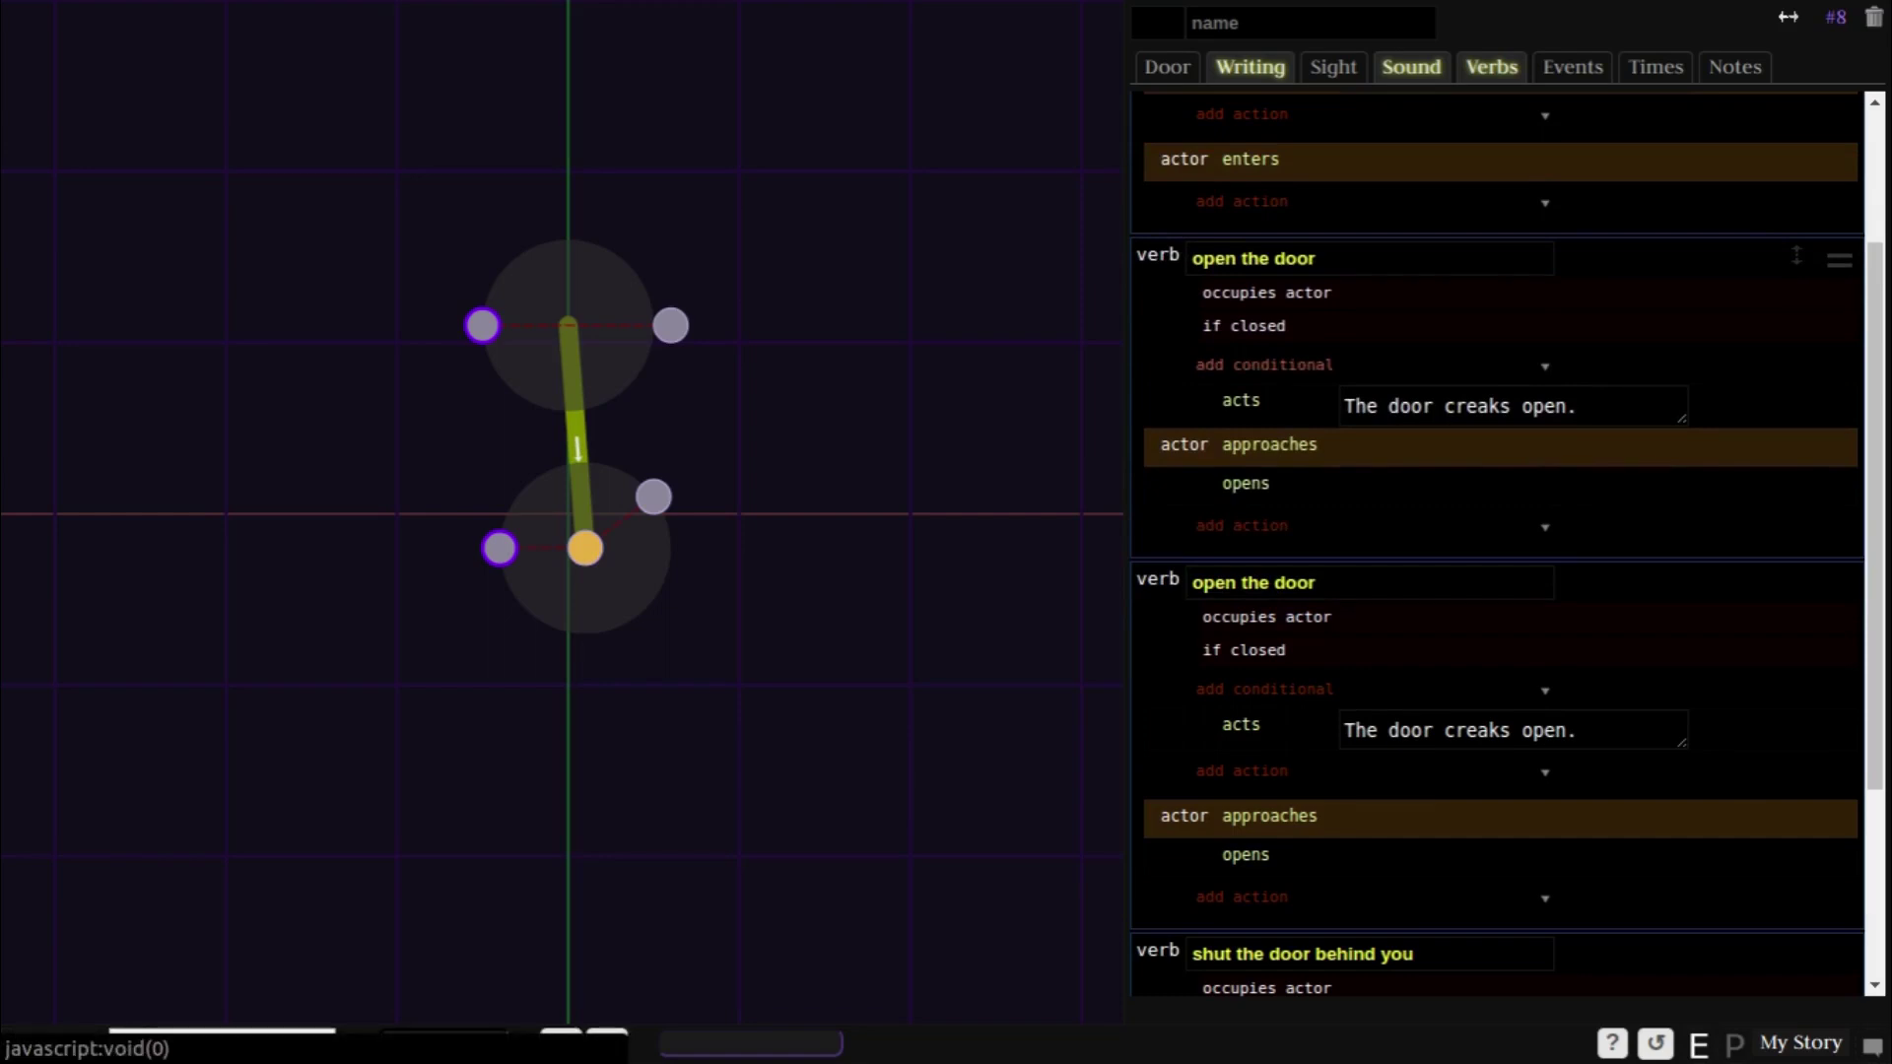
# - Add the conditional "if has condition" with the value "unlocked" to the first "open the door" verb
pyautogui.click(1264, 365)
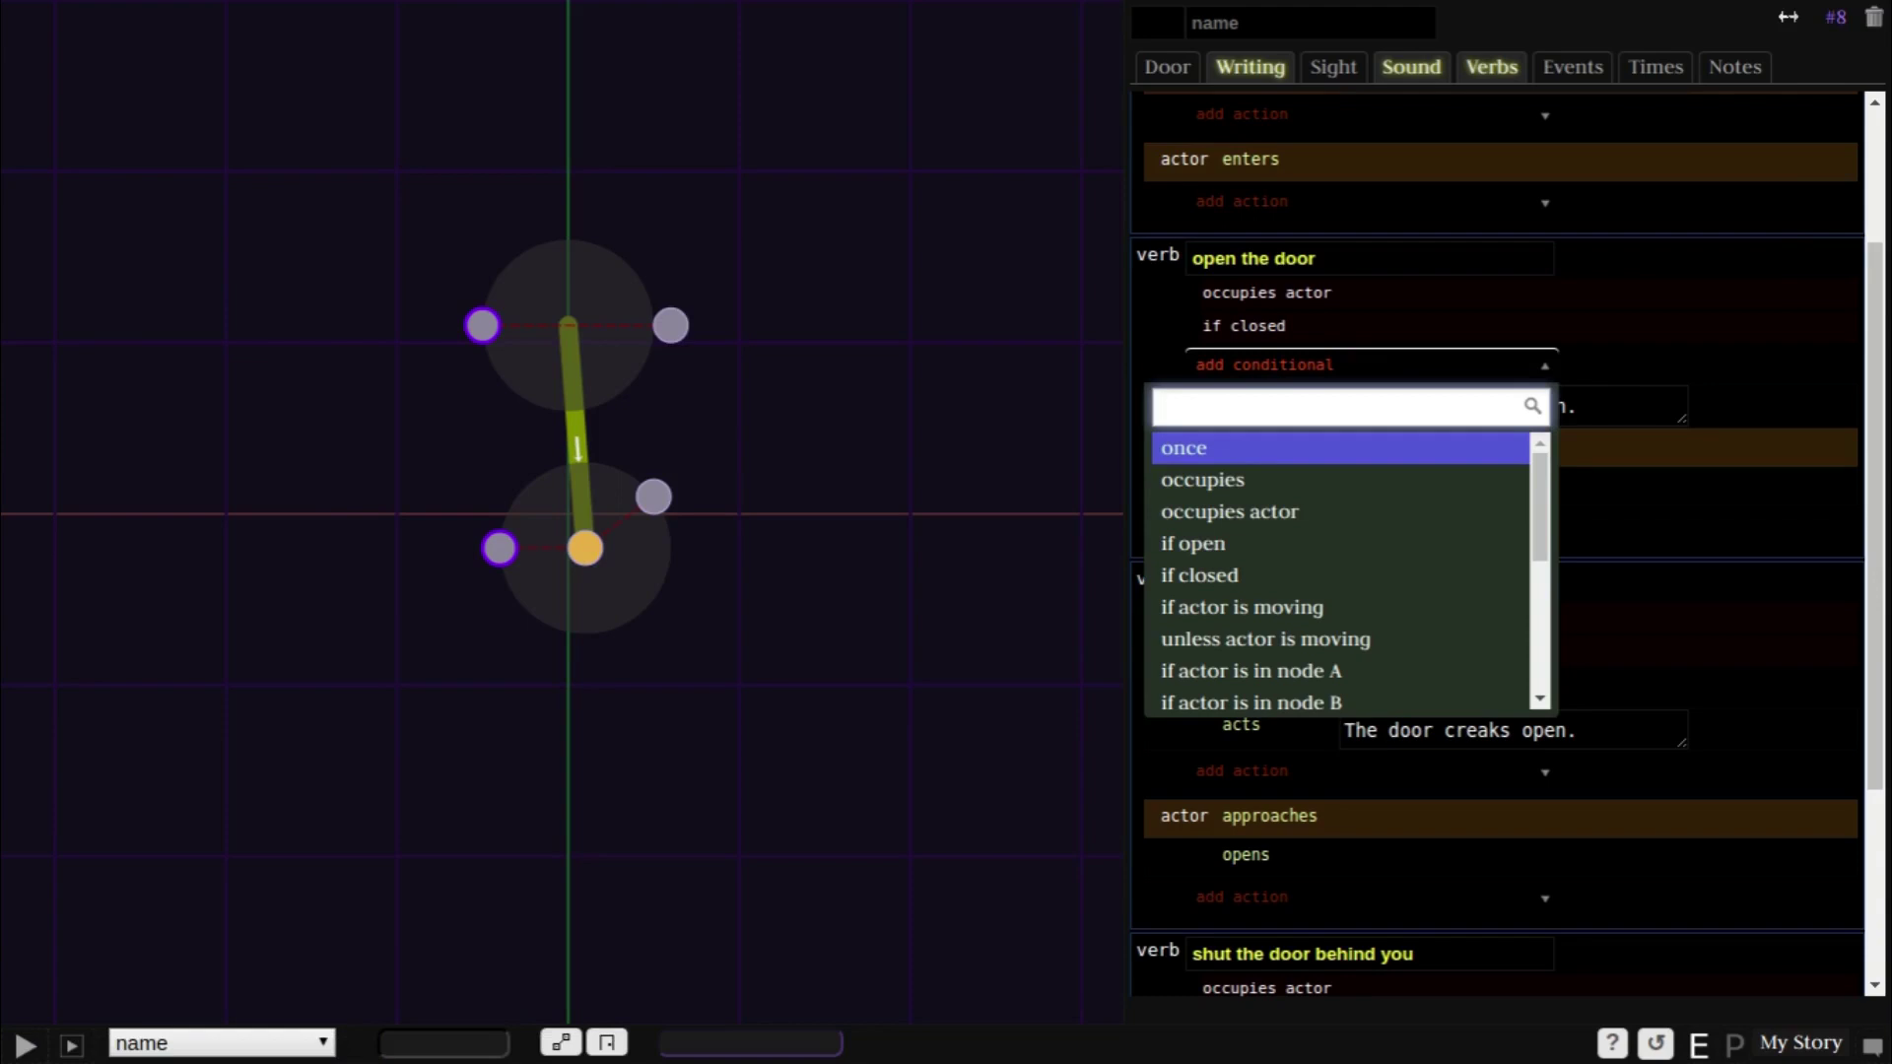
pyautogui.write('if has cond')
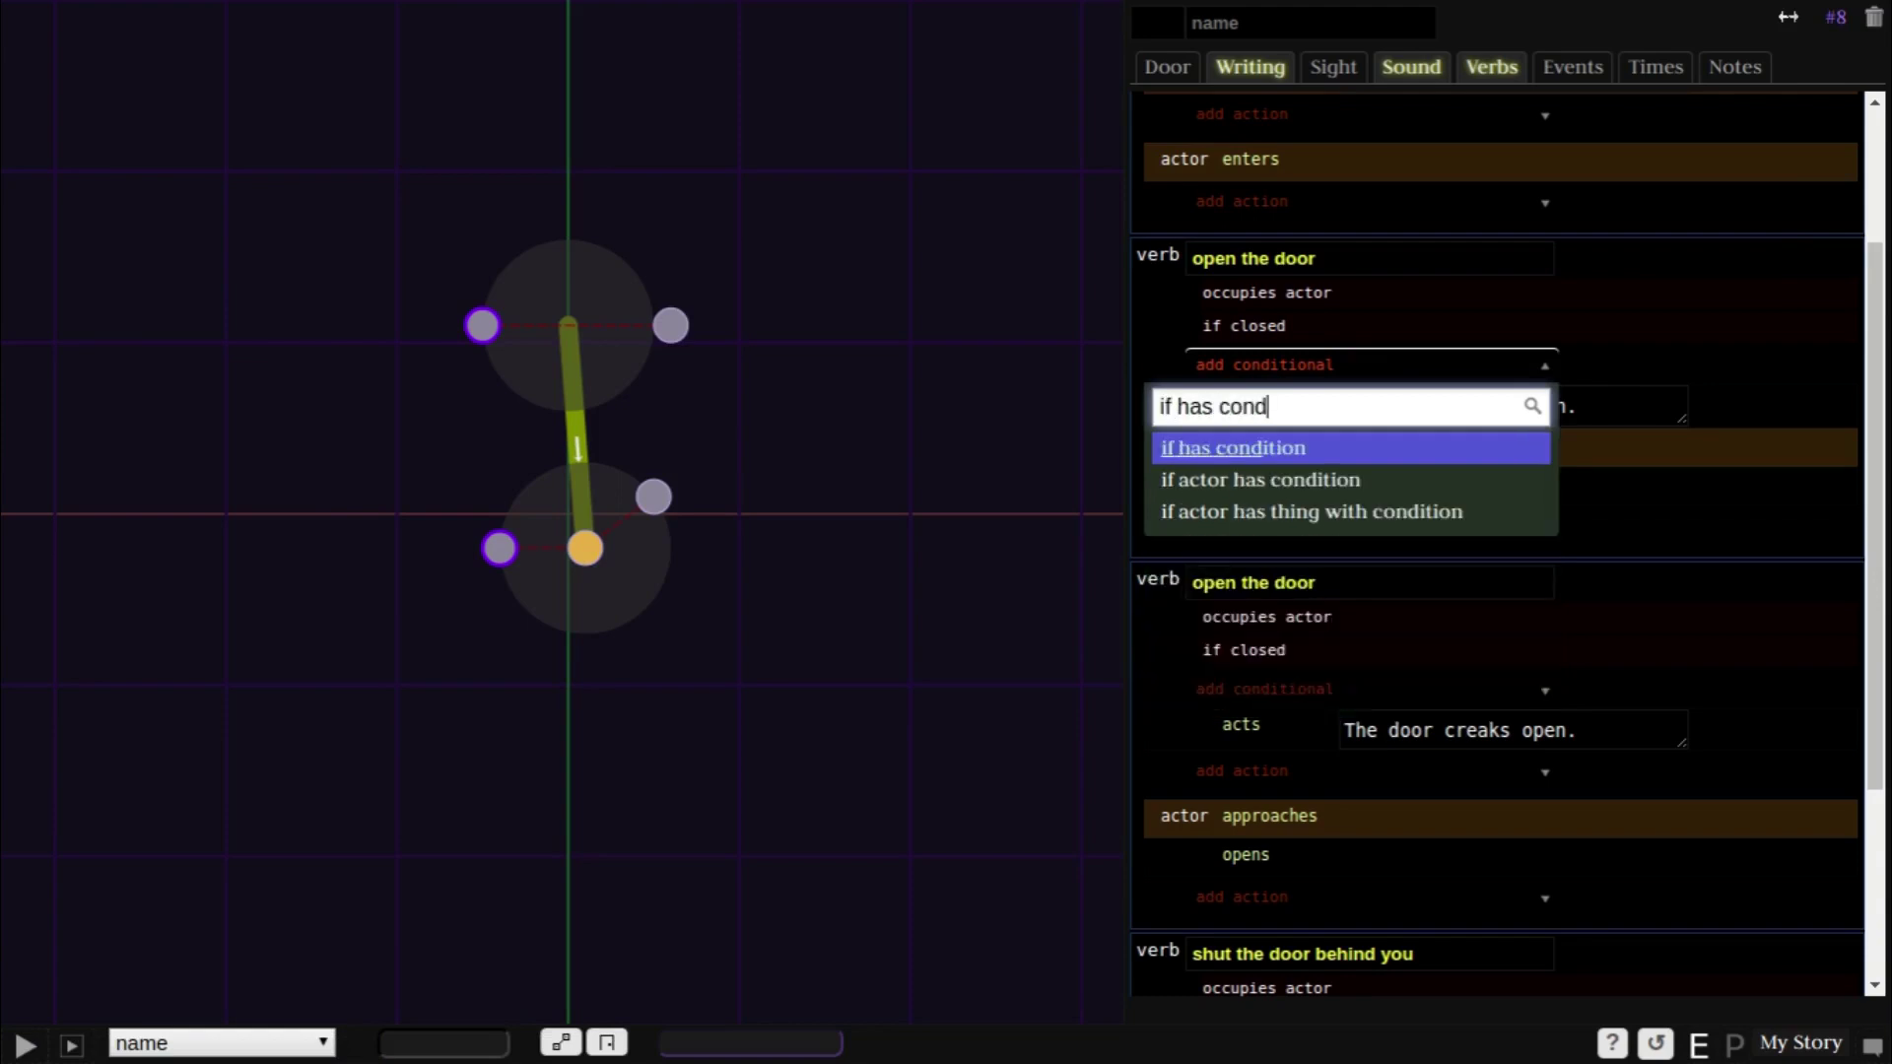
pyautogui.write('i')
pyautogui.press('Return')
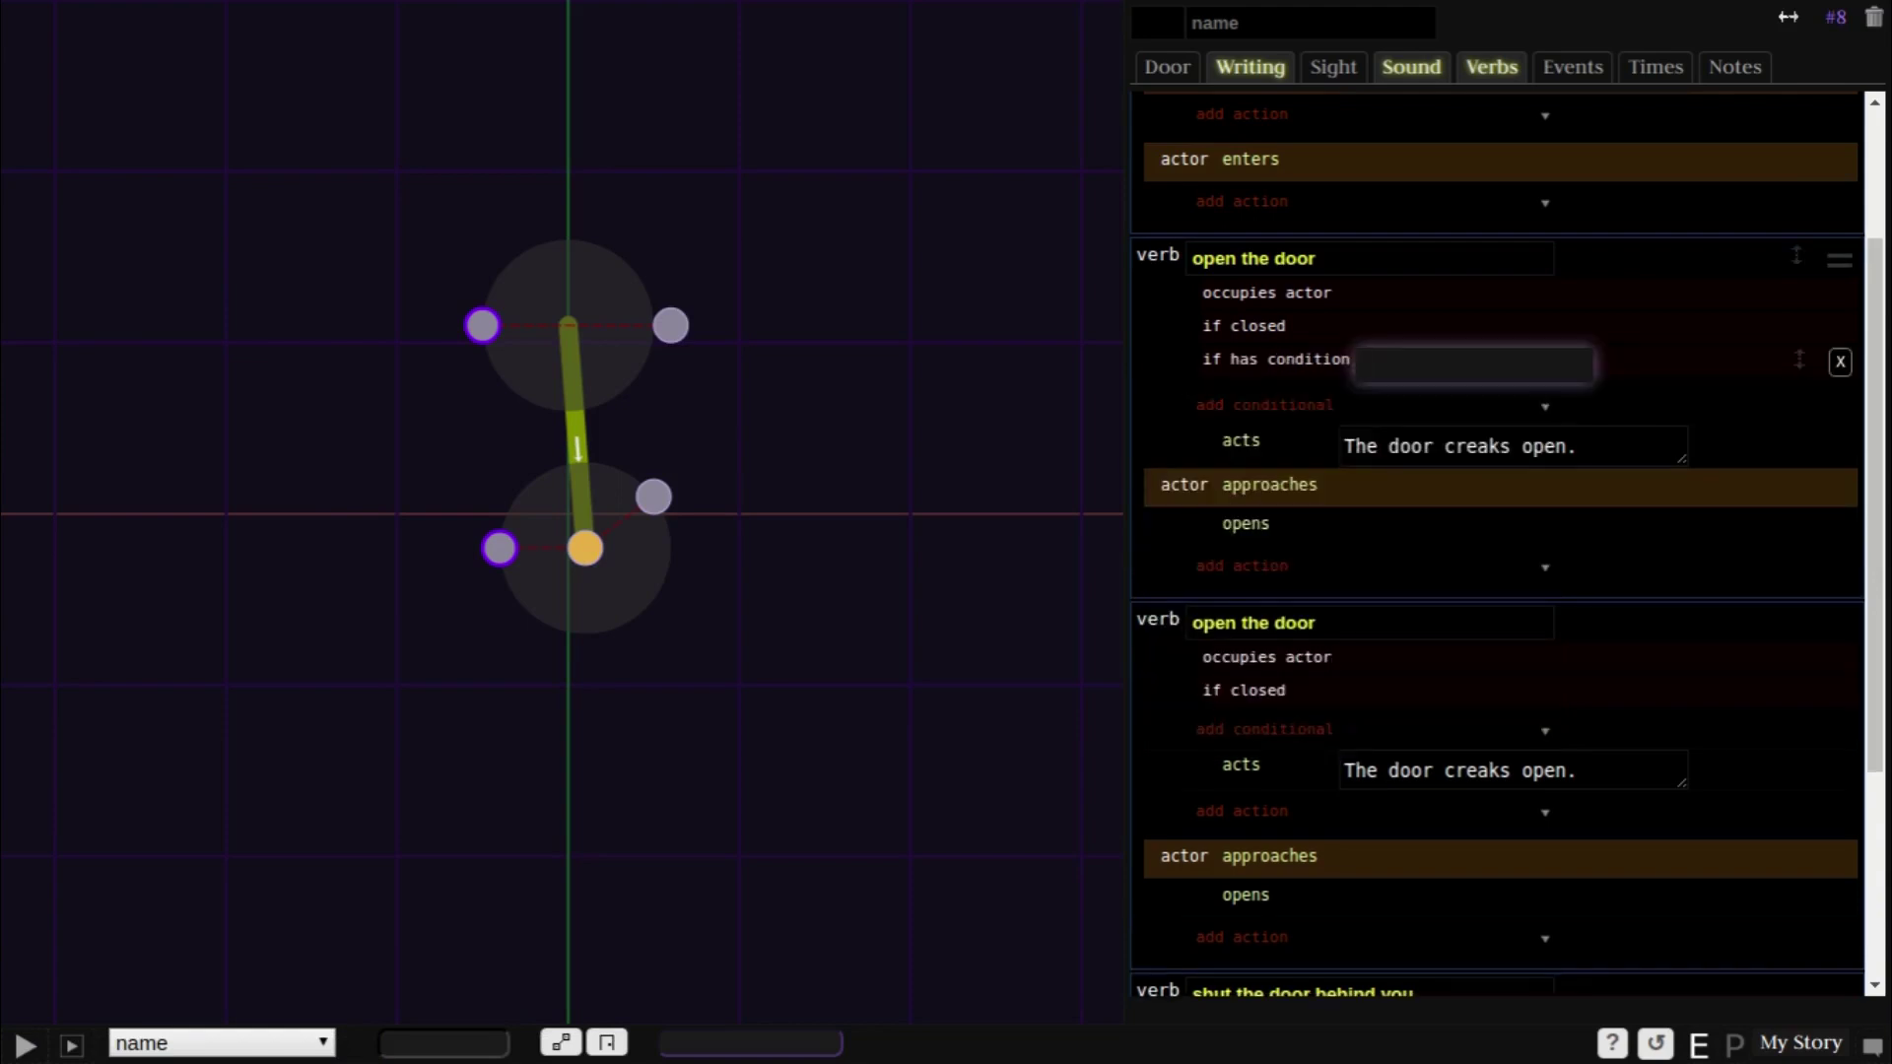
pyautogui.write('unlocked')
pyautogui.press('Return')
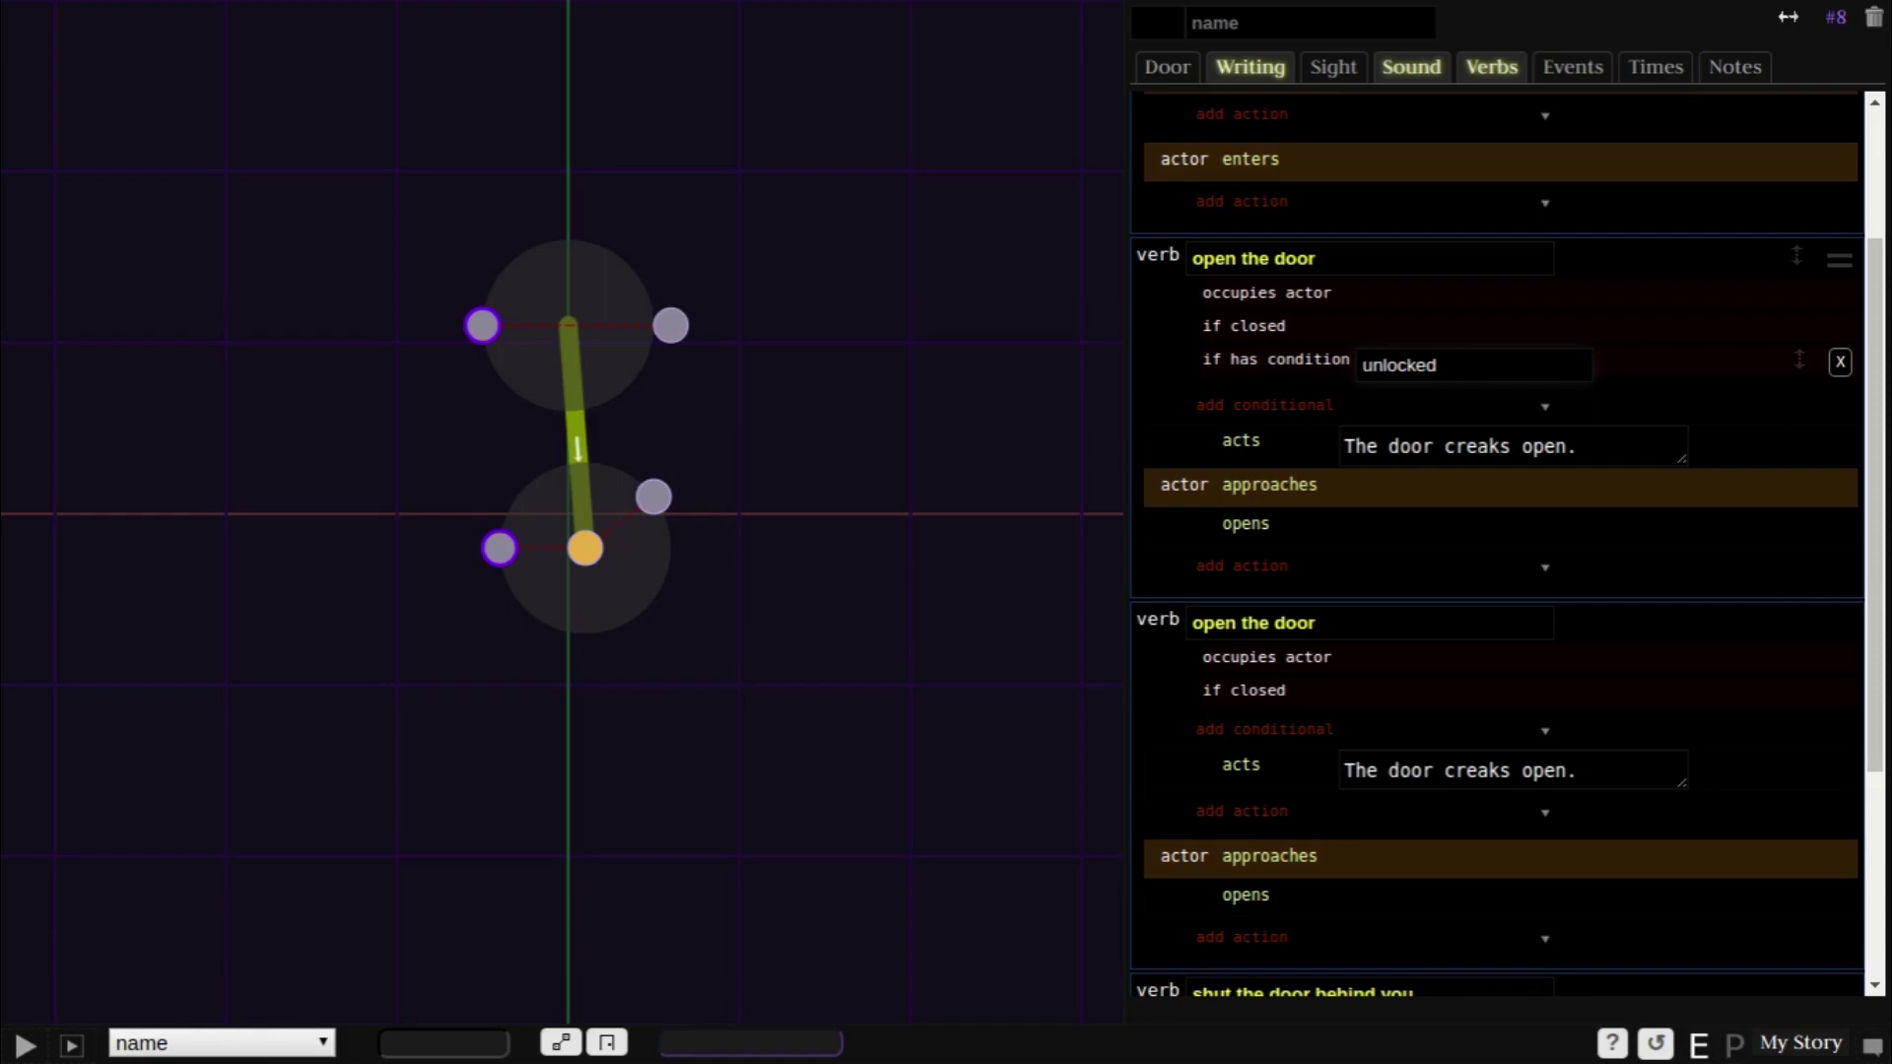
# - Replace the creak text and opens action in the second "open the door" verb with a plays action using doorknob-rattling sound 1918
pyautogui.click(1840, 770)
pyautogui.click(1840, 853)
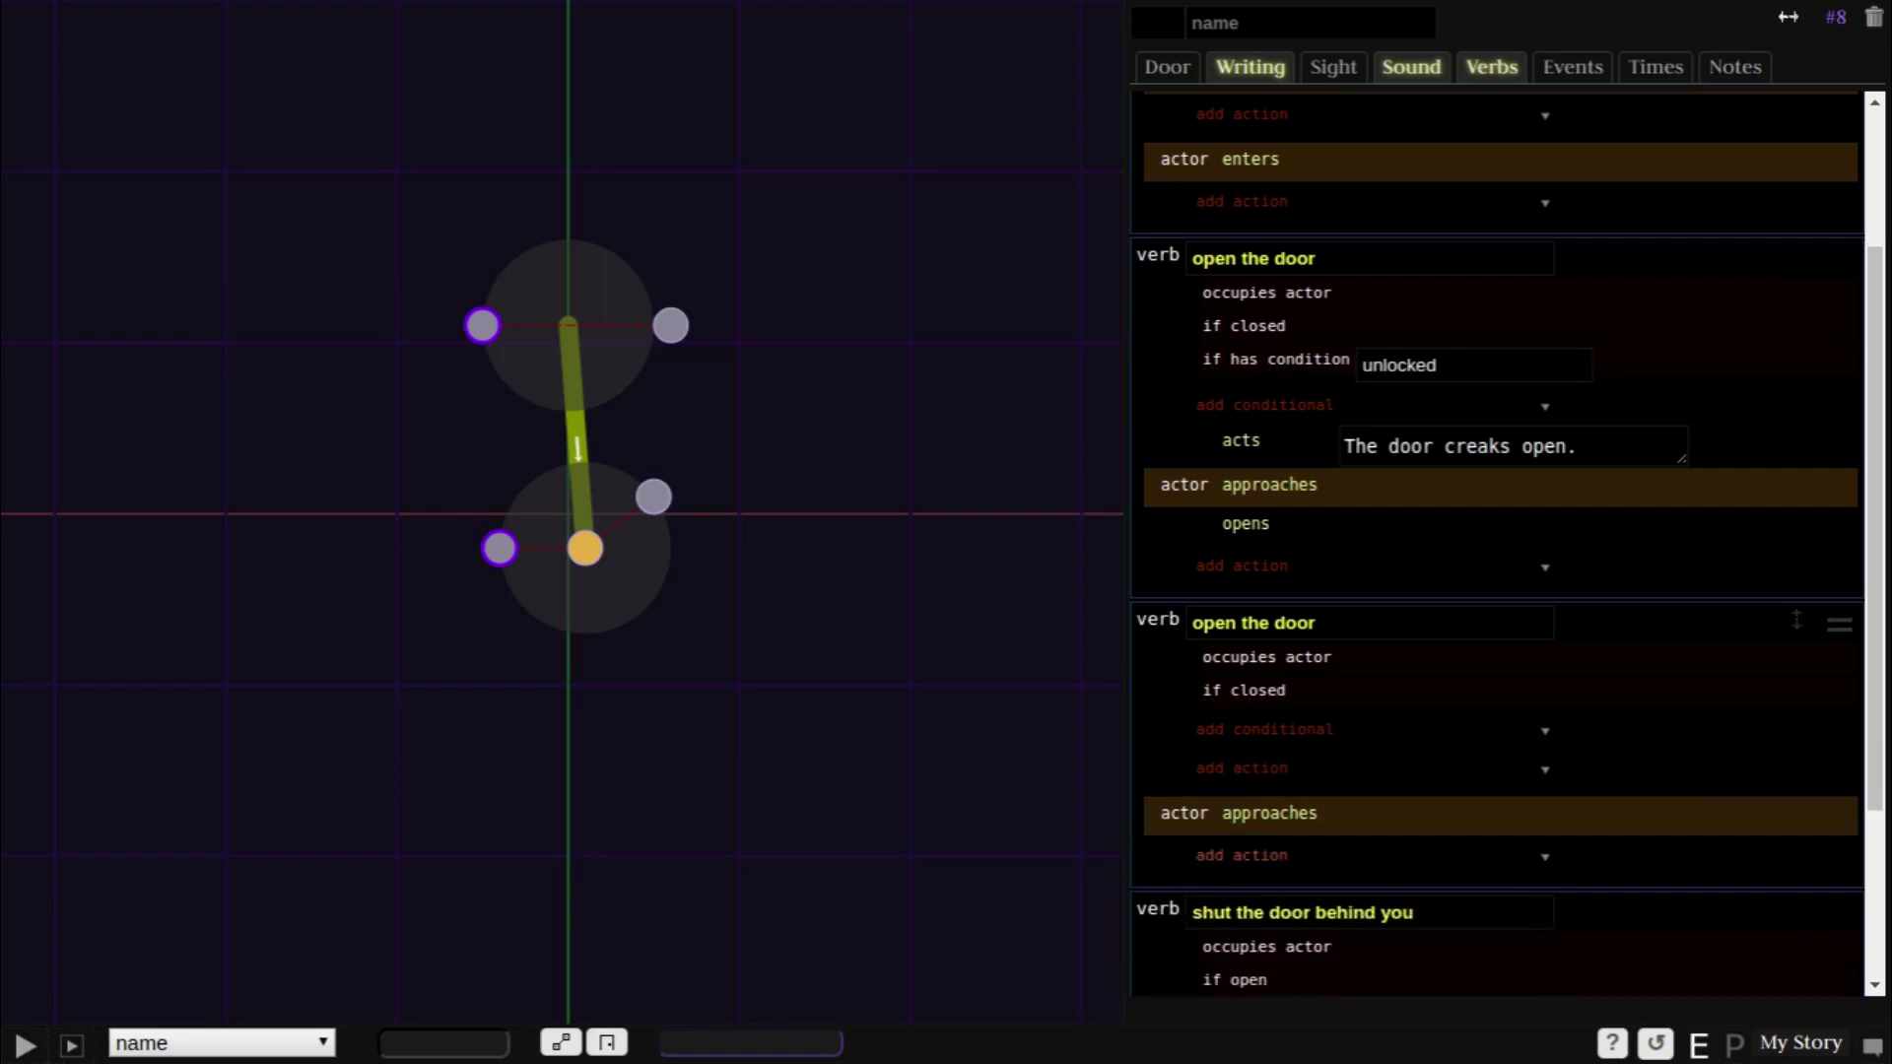
pyautogui.click(1242, 855)
pyautogui.write('plays')
pyautogui.press('Return')
pyautogui.click(1435, 858)
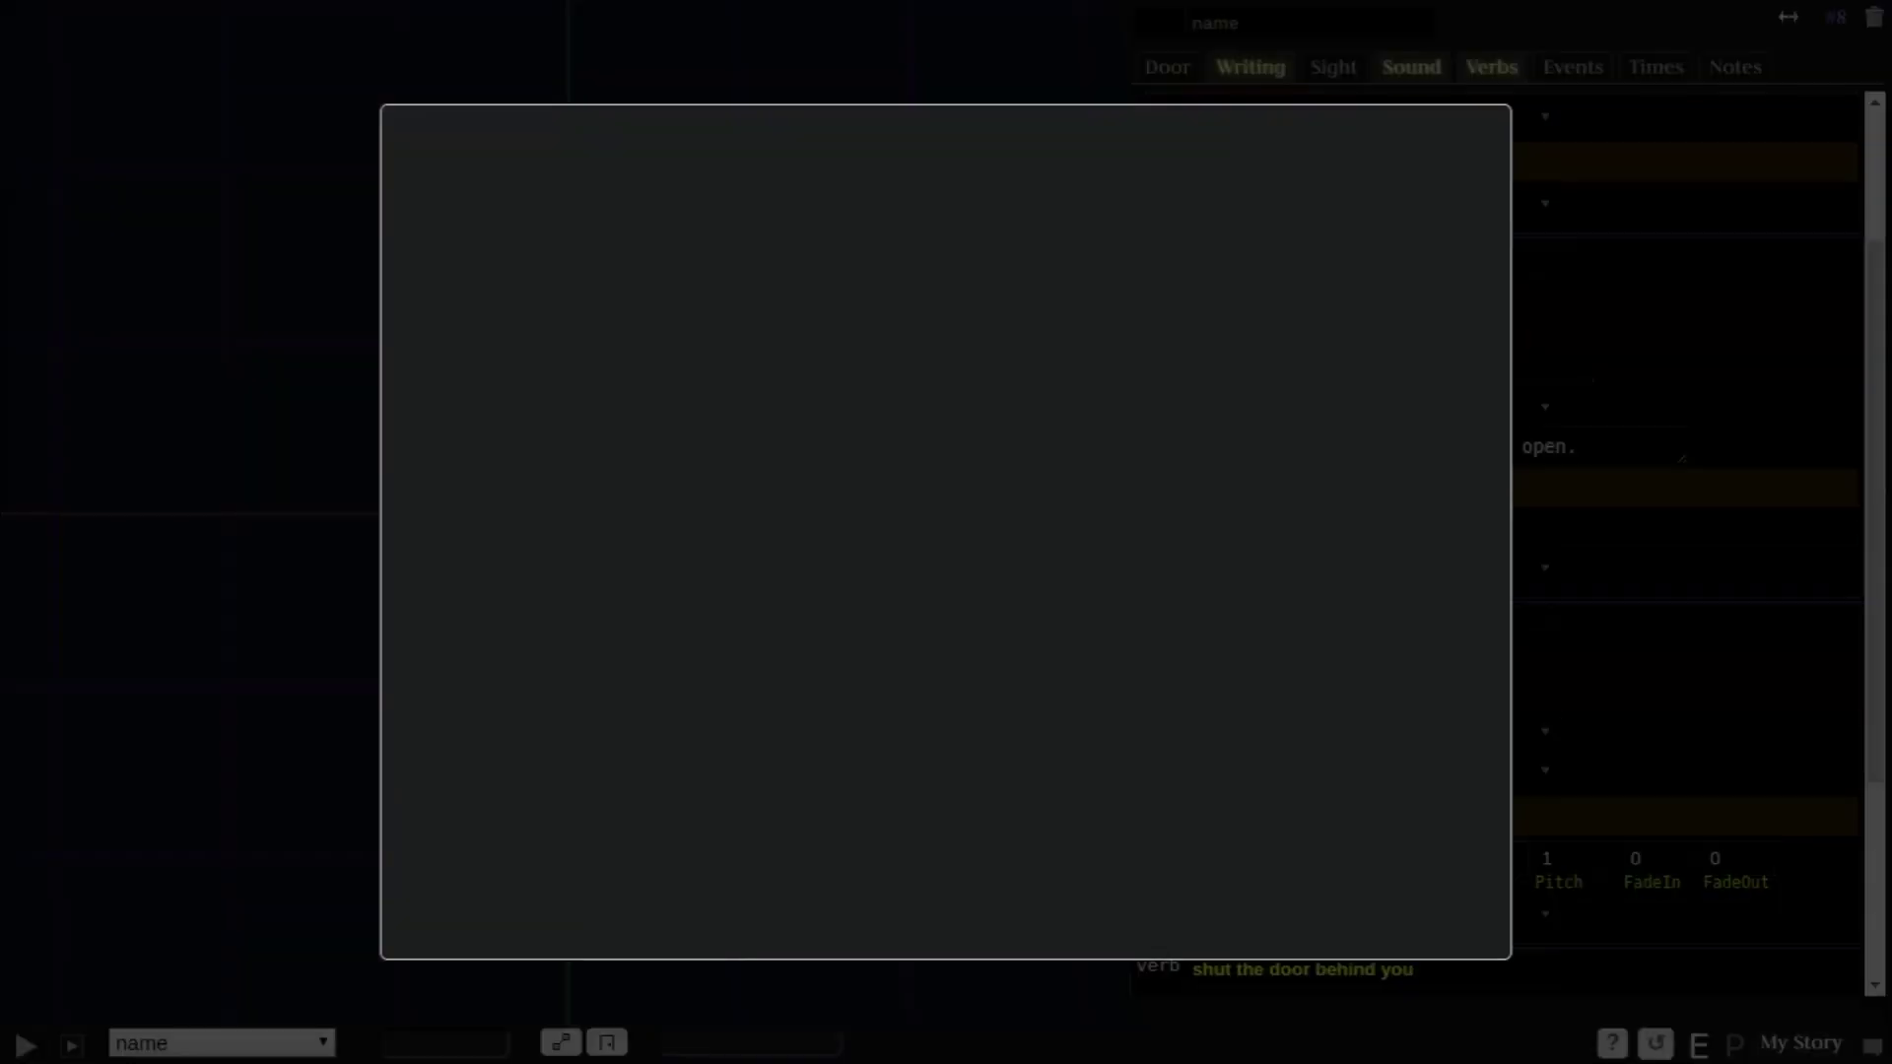
pyautogui.write('doorkn')
pyautogui.press('Return')
pyautogui.write('rattling')
pyautogui.press('Return')
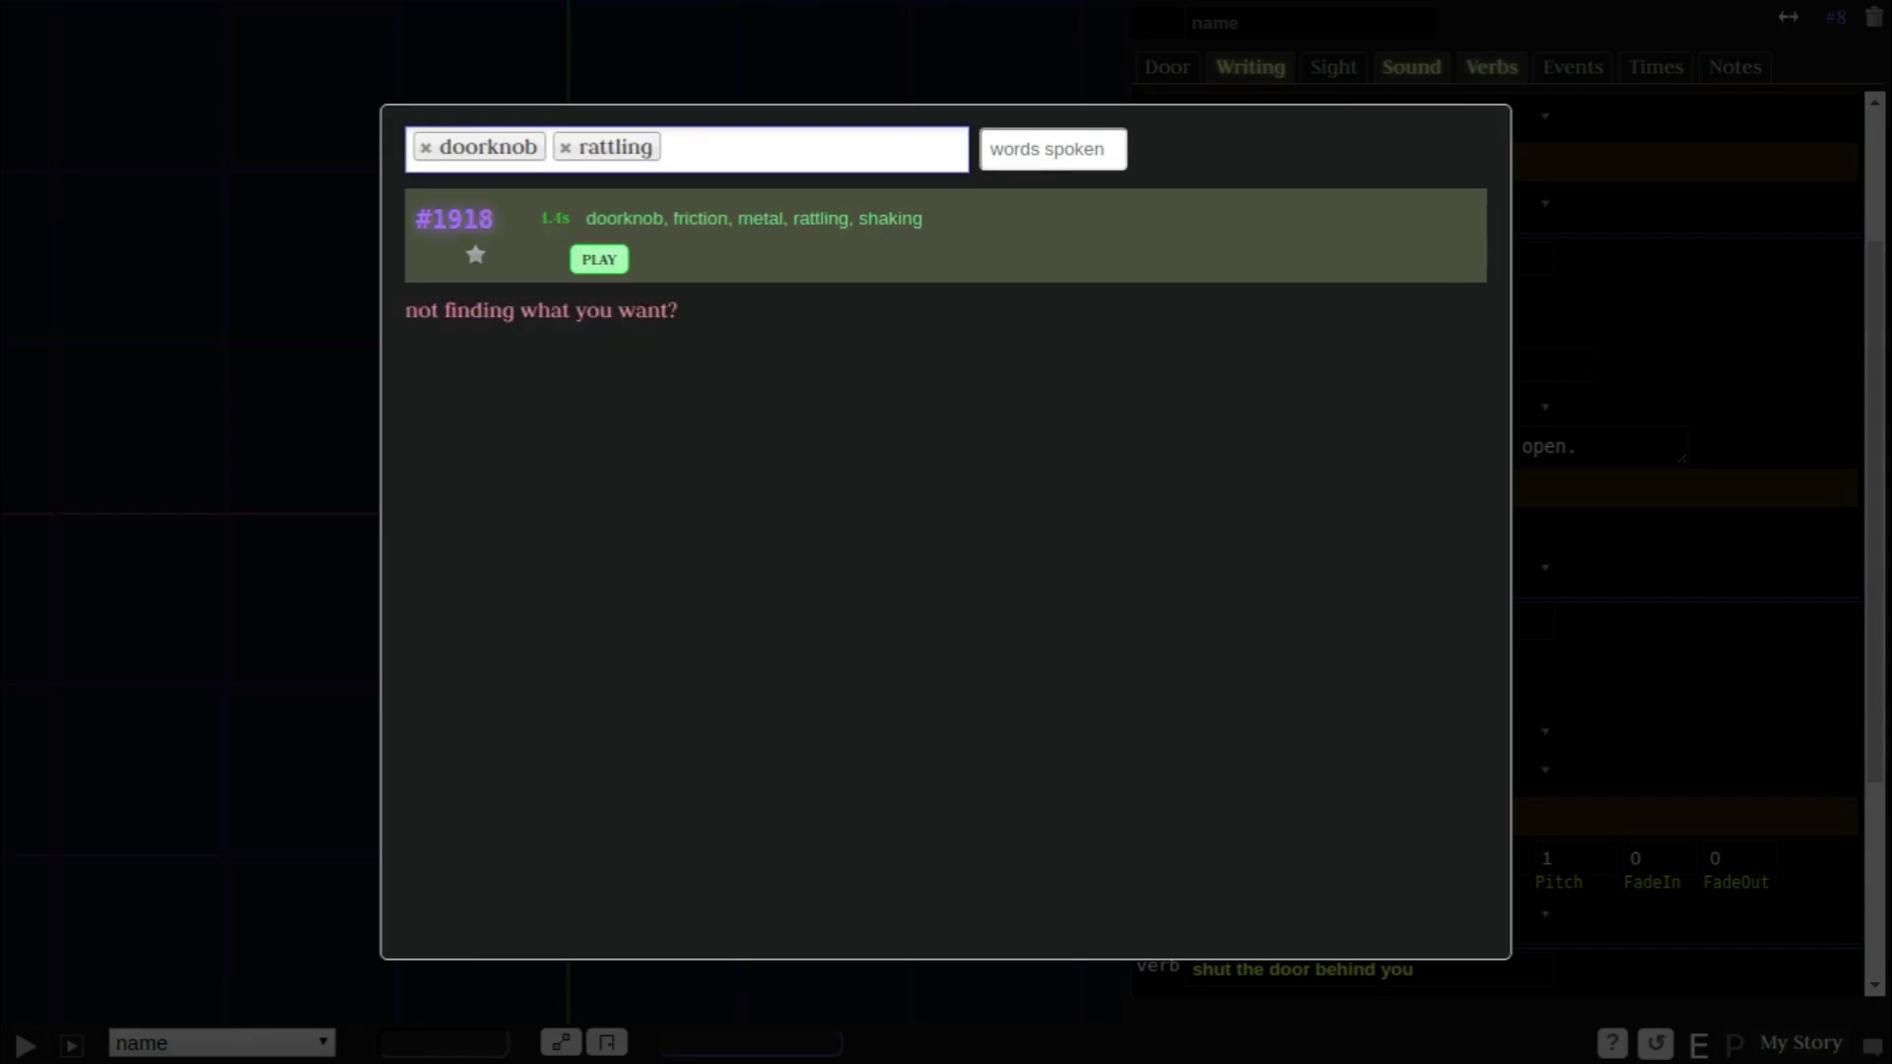
pyautogui.click(454, 218)
# - Add an actor acts action reading "<A> tries the doorknob." after the rattling sound, and start playing the story
pyautogui.scroll(-3, 1281, 640)
pyautogui.click(1251, 692)
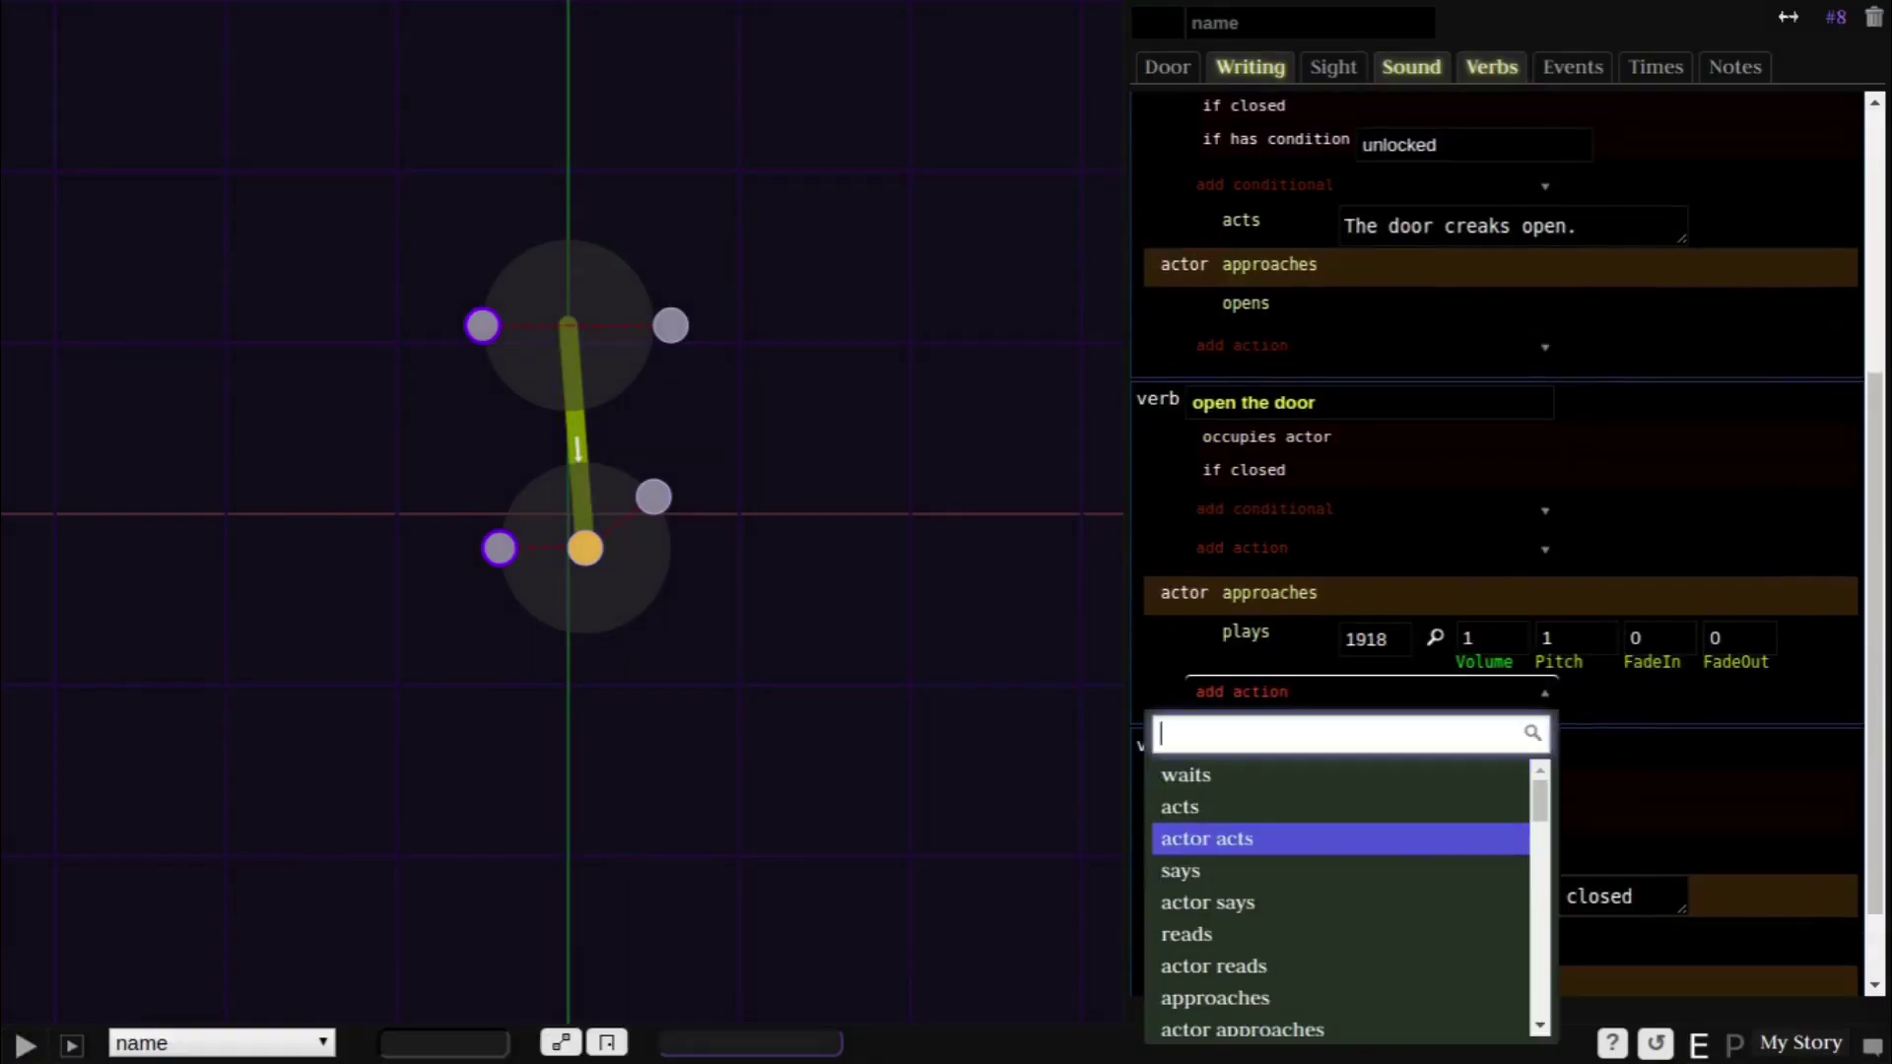
pyautogui.press('Return')
pyautogui.write('<A> tries the doorknob')
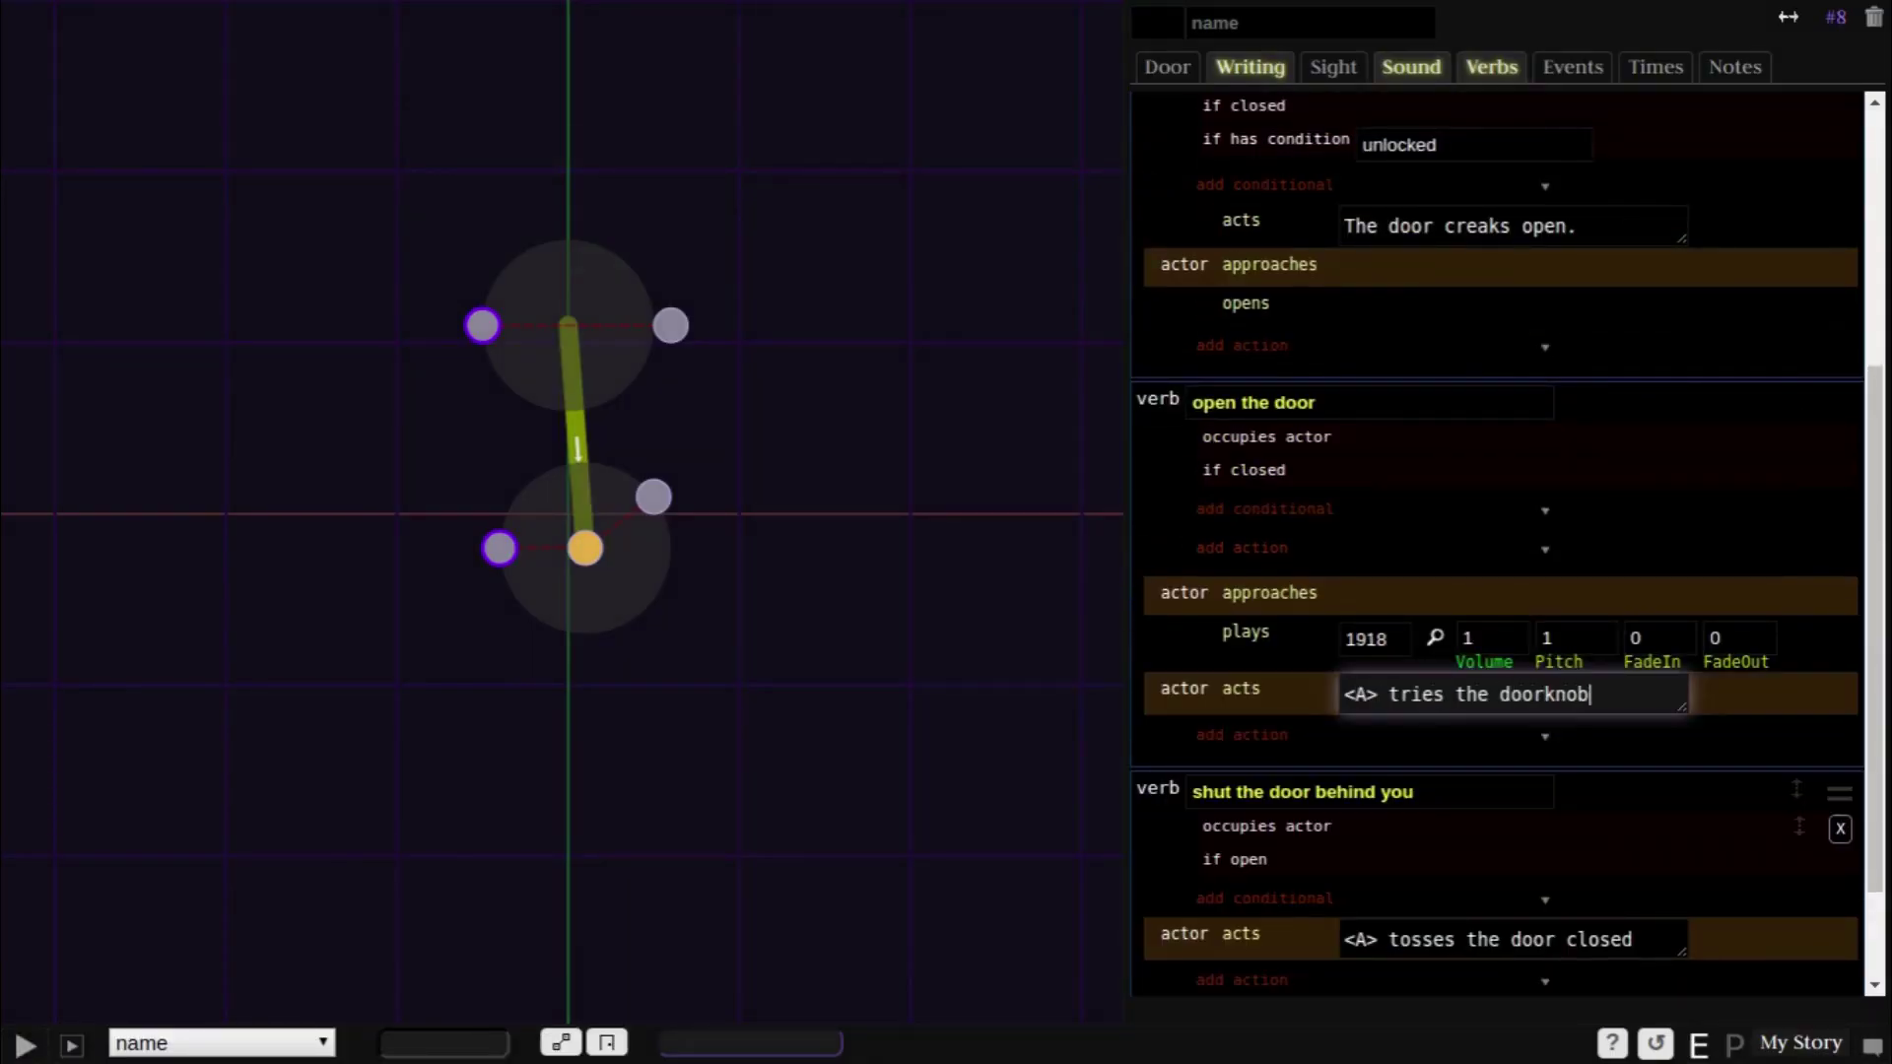
pyautogui.write('.')
pyautogui.hotkey('ctrl', 'Return')
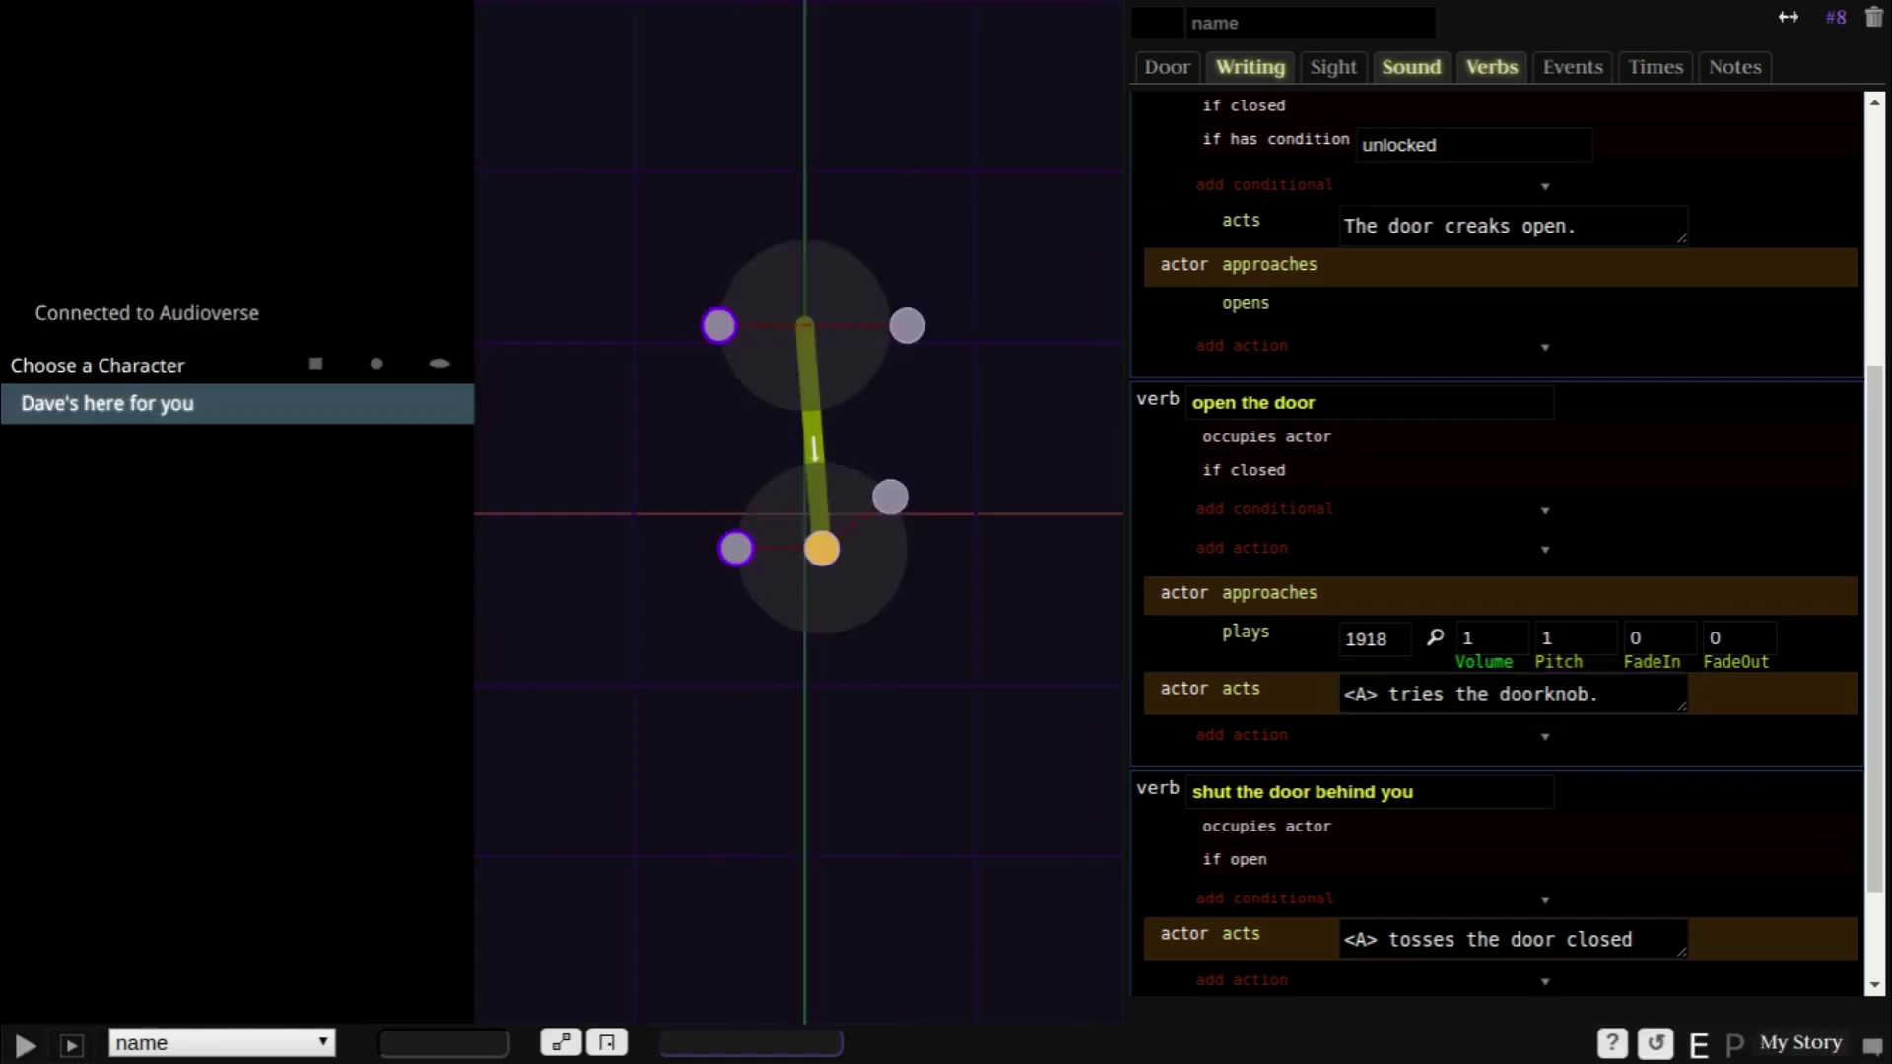
# - Choose the available character in the story and try opening the locked door several times in a row
pyautogui.press('Return')
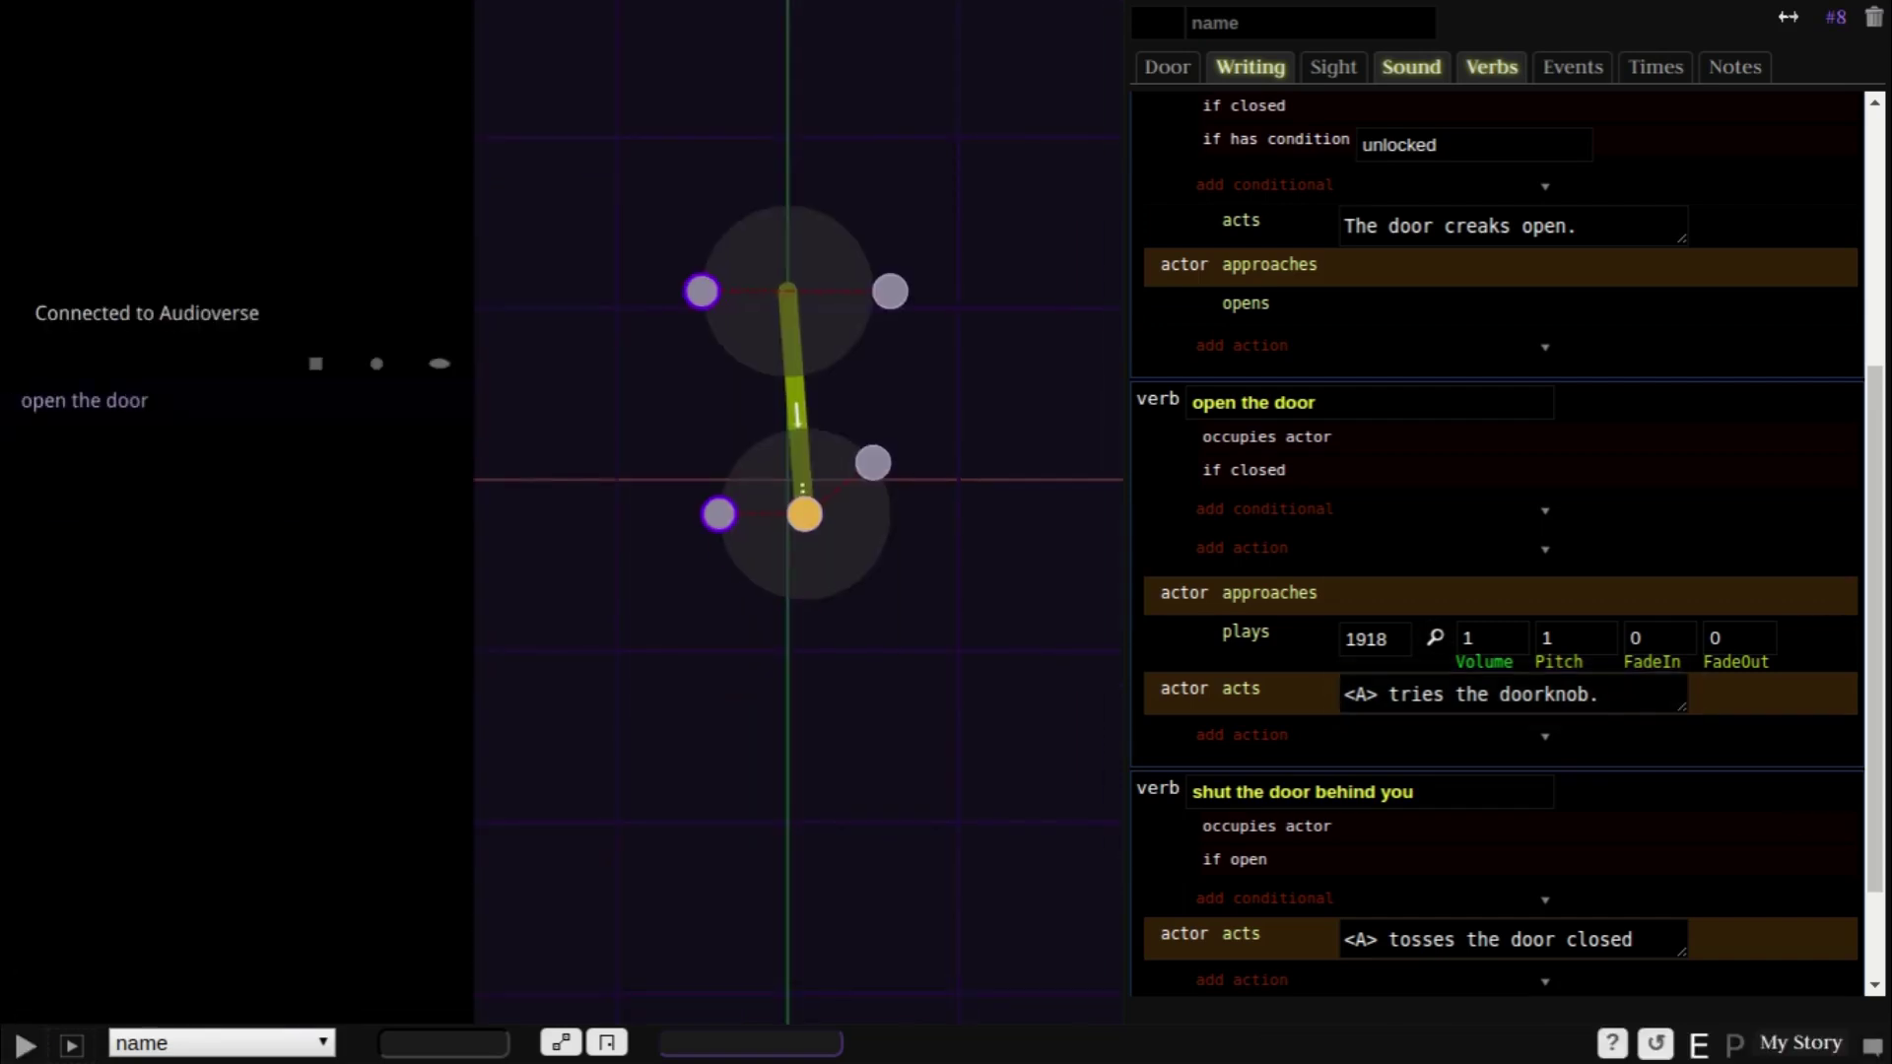
pyautogui.press('Down')
pyautogui.press('Return')
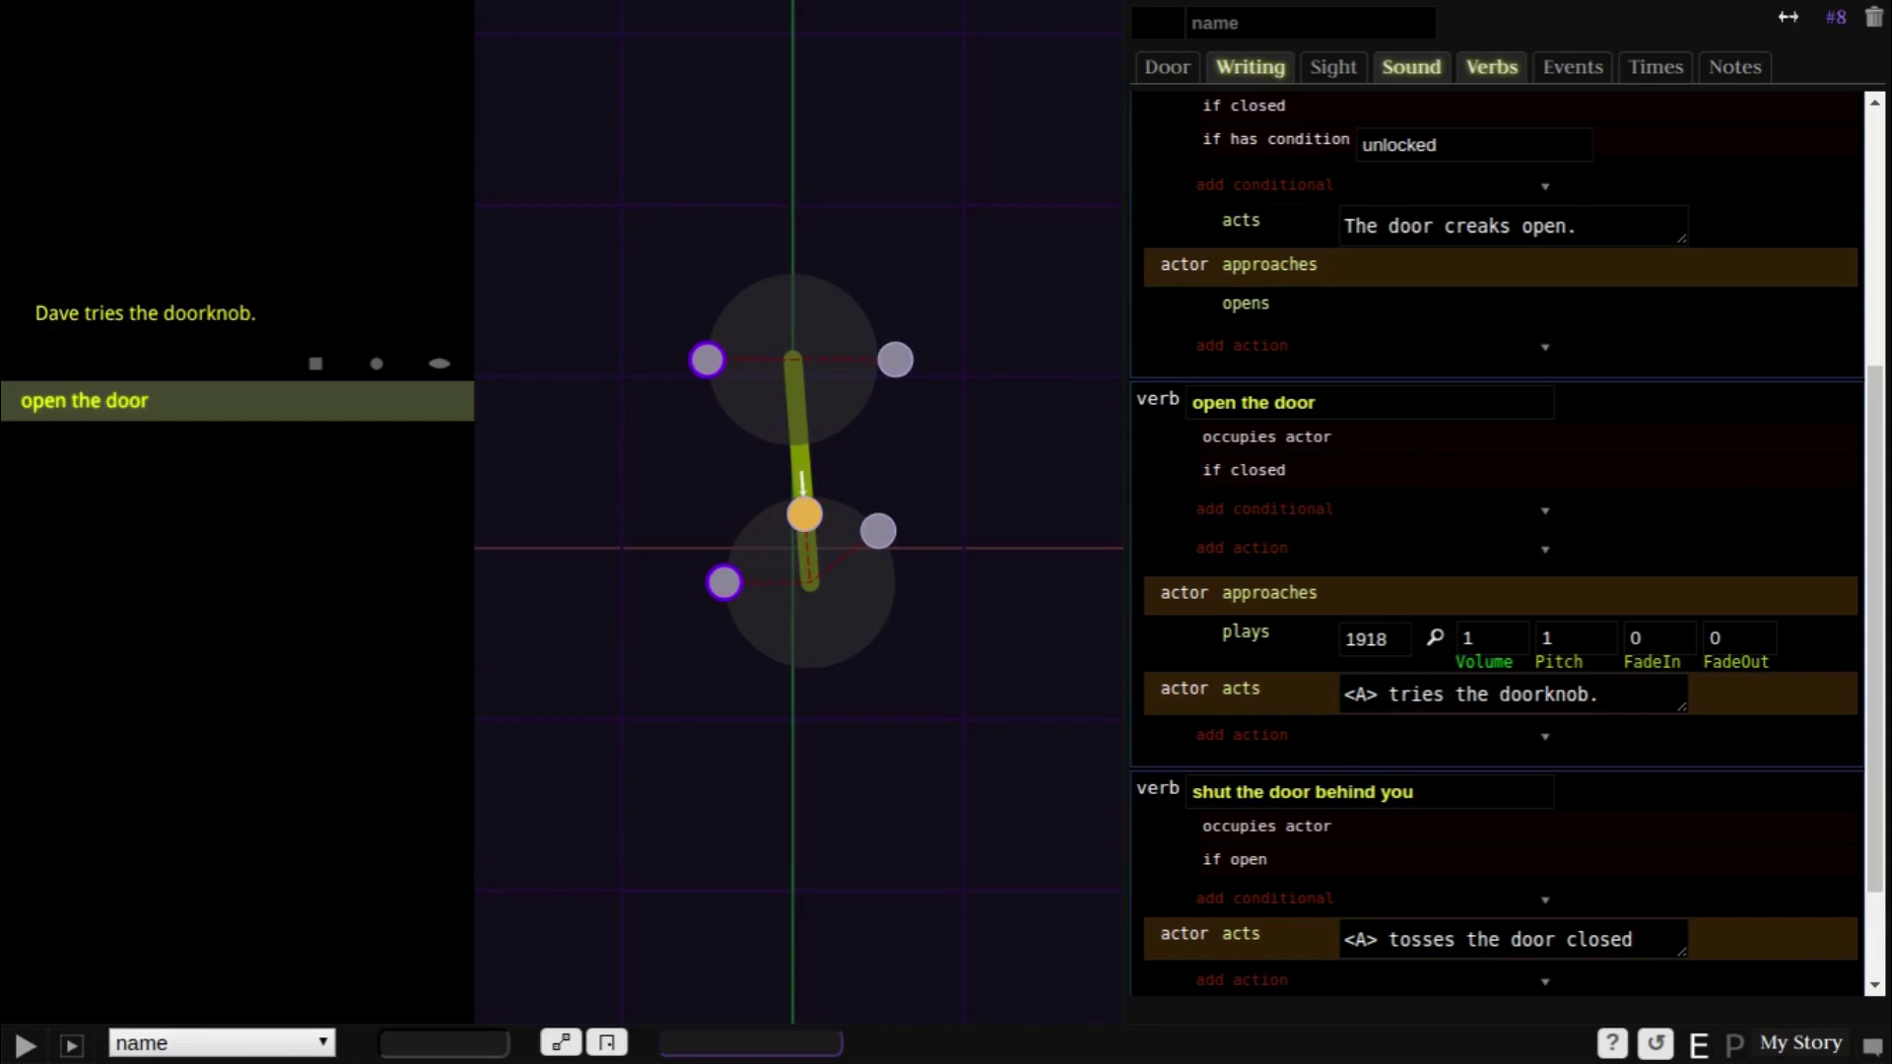
pyautogui.click(155, 400)
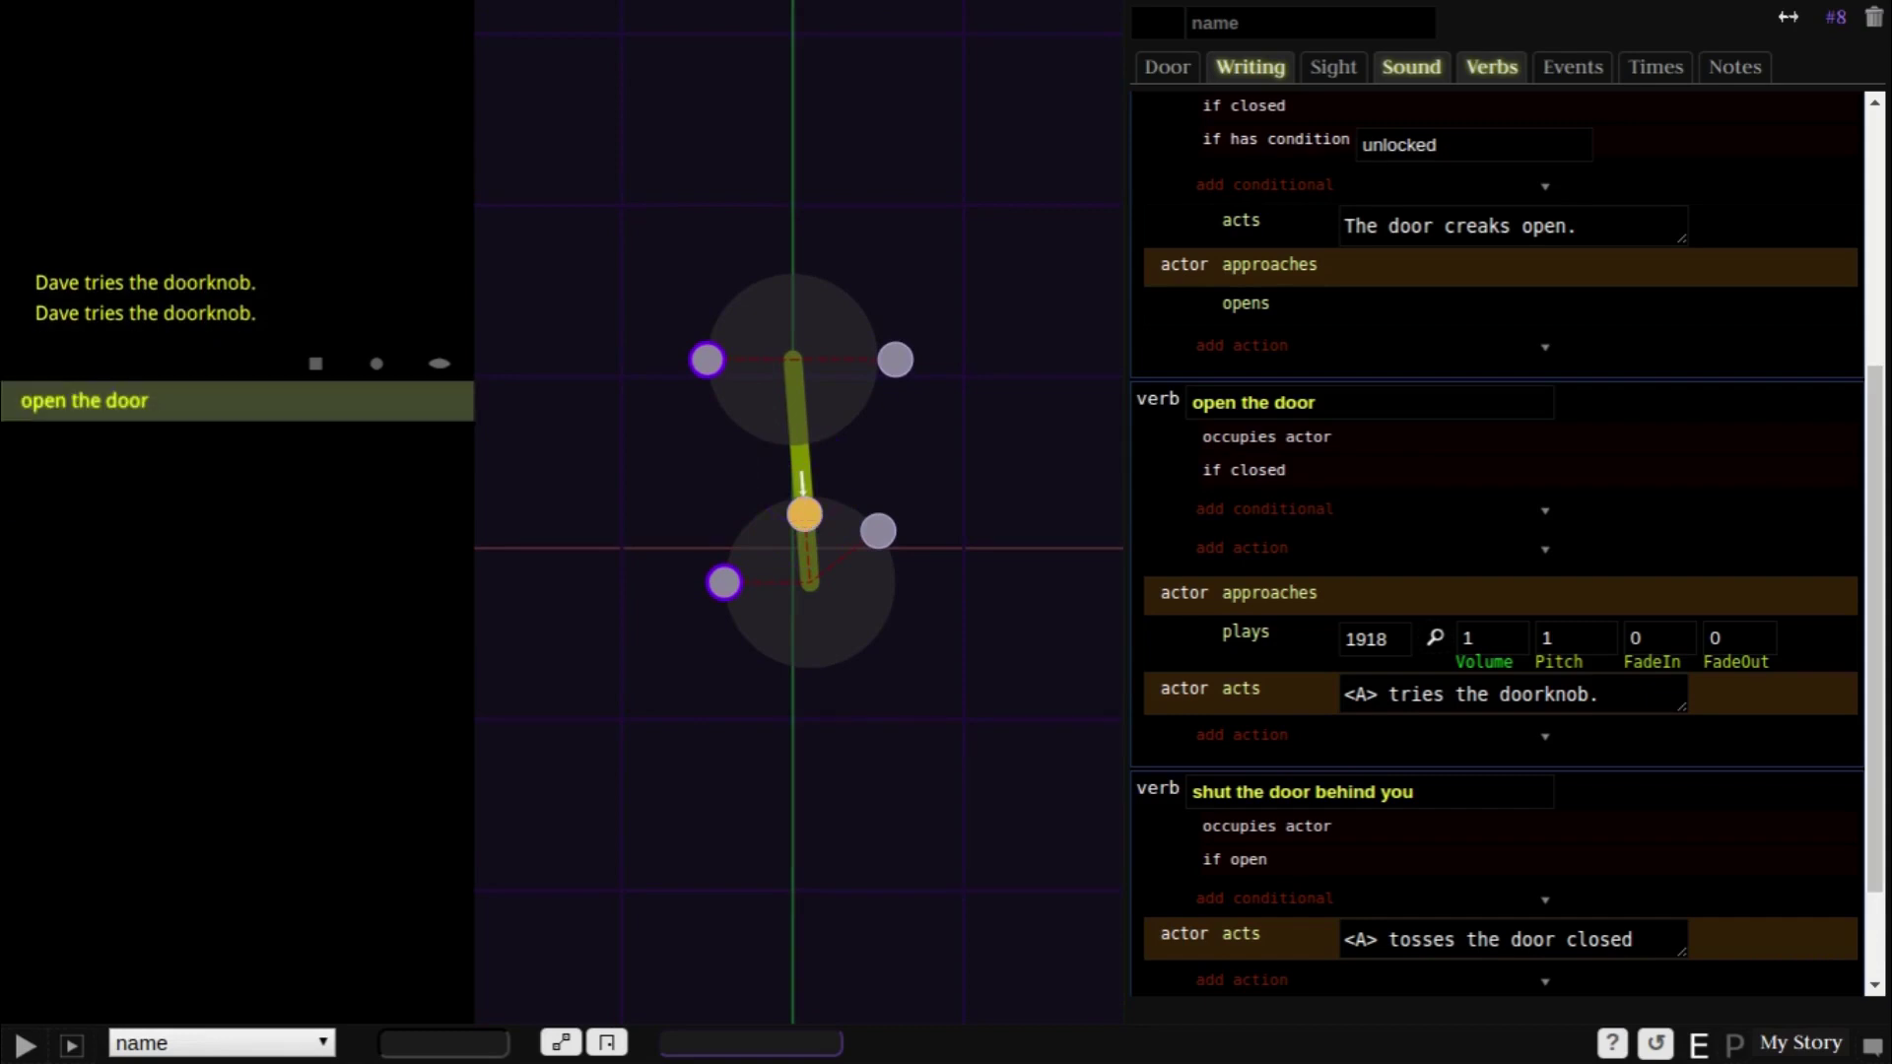
pyautogui.click(155, 400)
pyautogui.click(155, 400)
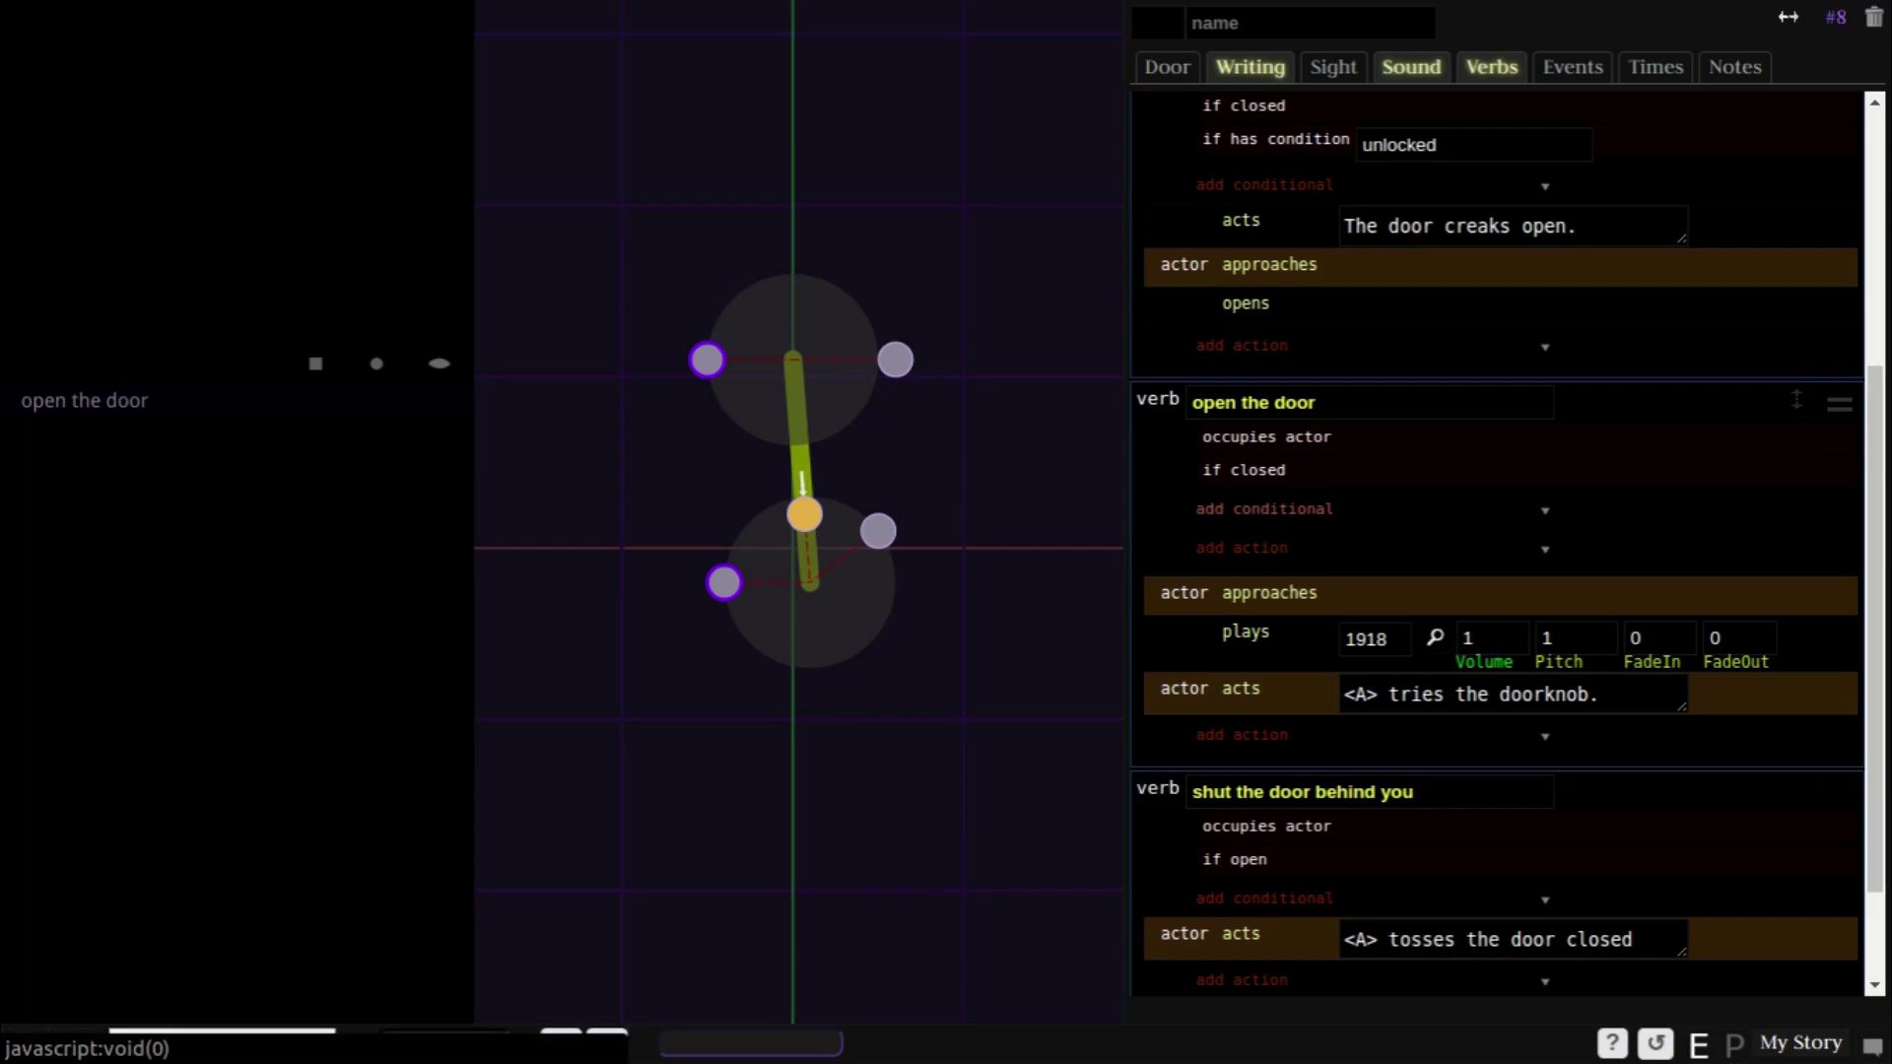
# - Add an "occupies" conditional to the second "open the door" verb
pyautogui.click(1264, 508)
pyautogui.write('ocu')
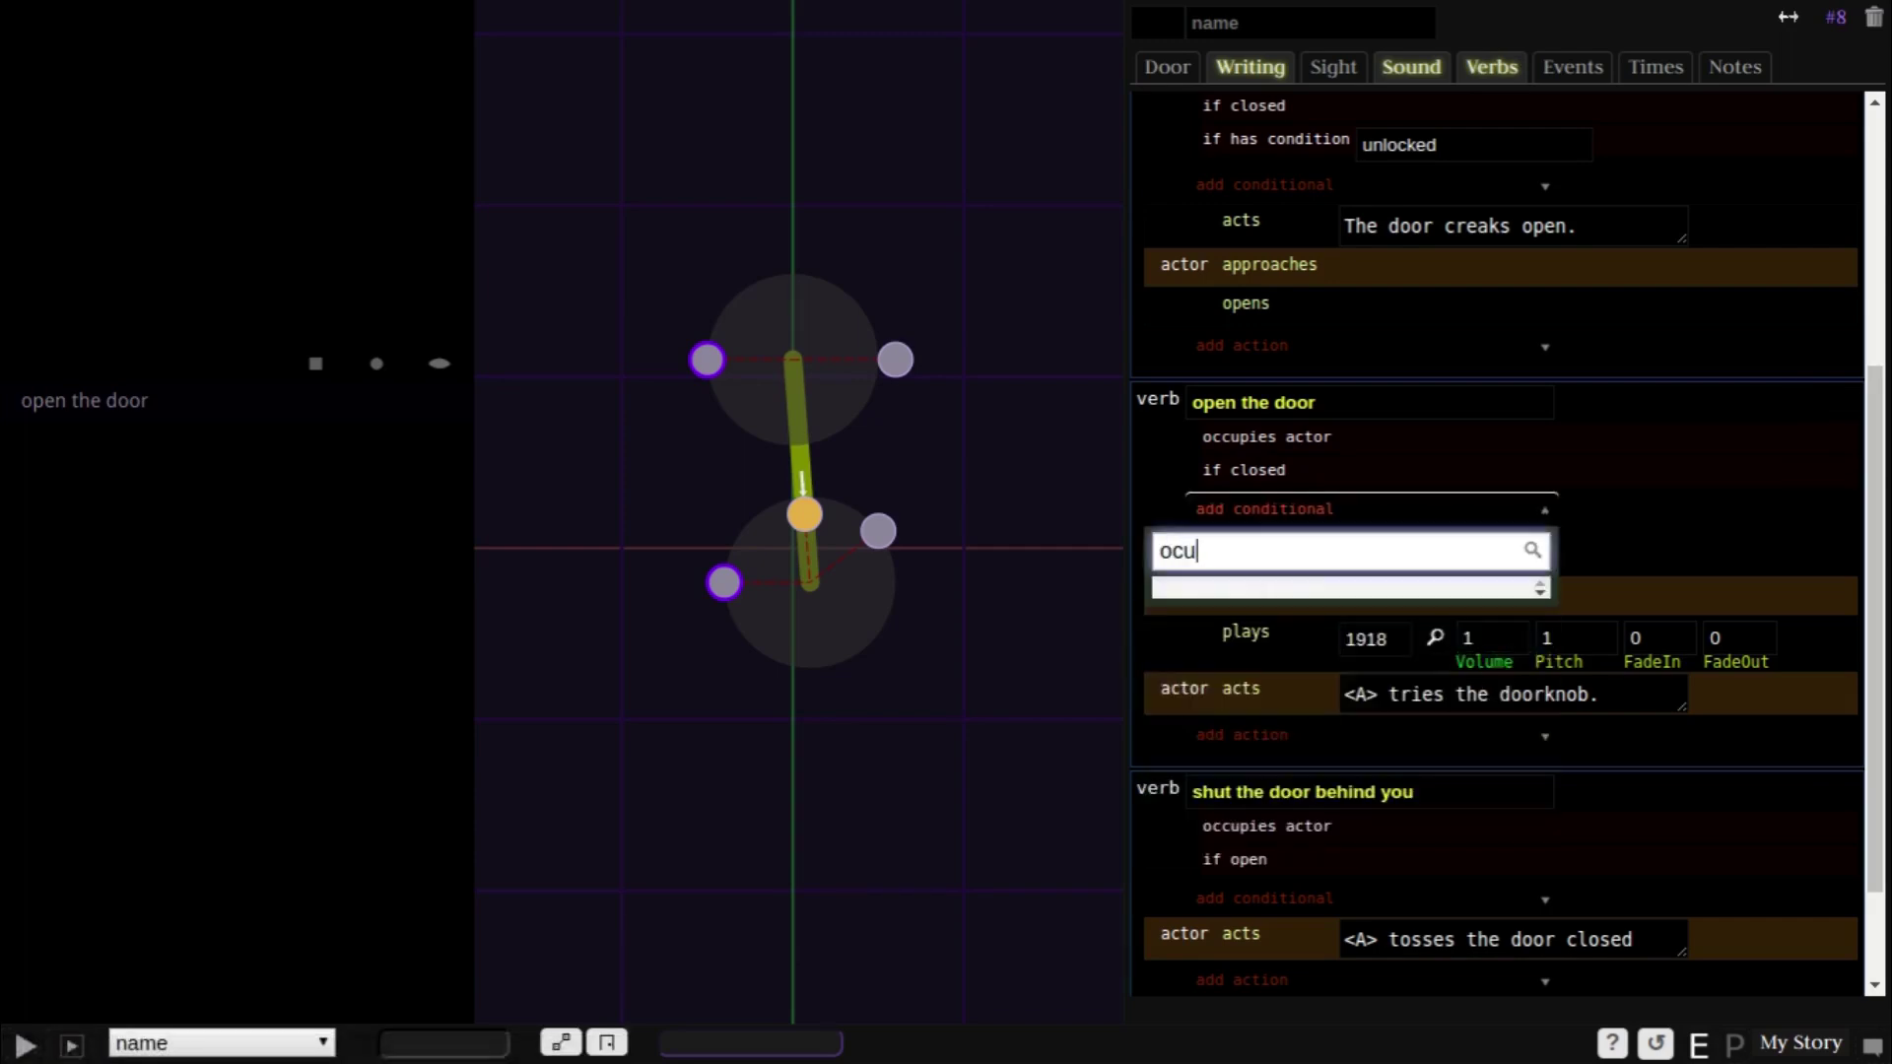
pyautogui.press('BackSpace')
pyautogui.write('c')
pyautogui.press('Return')
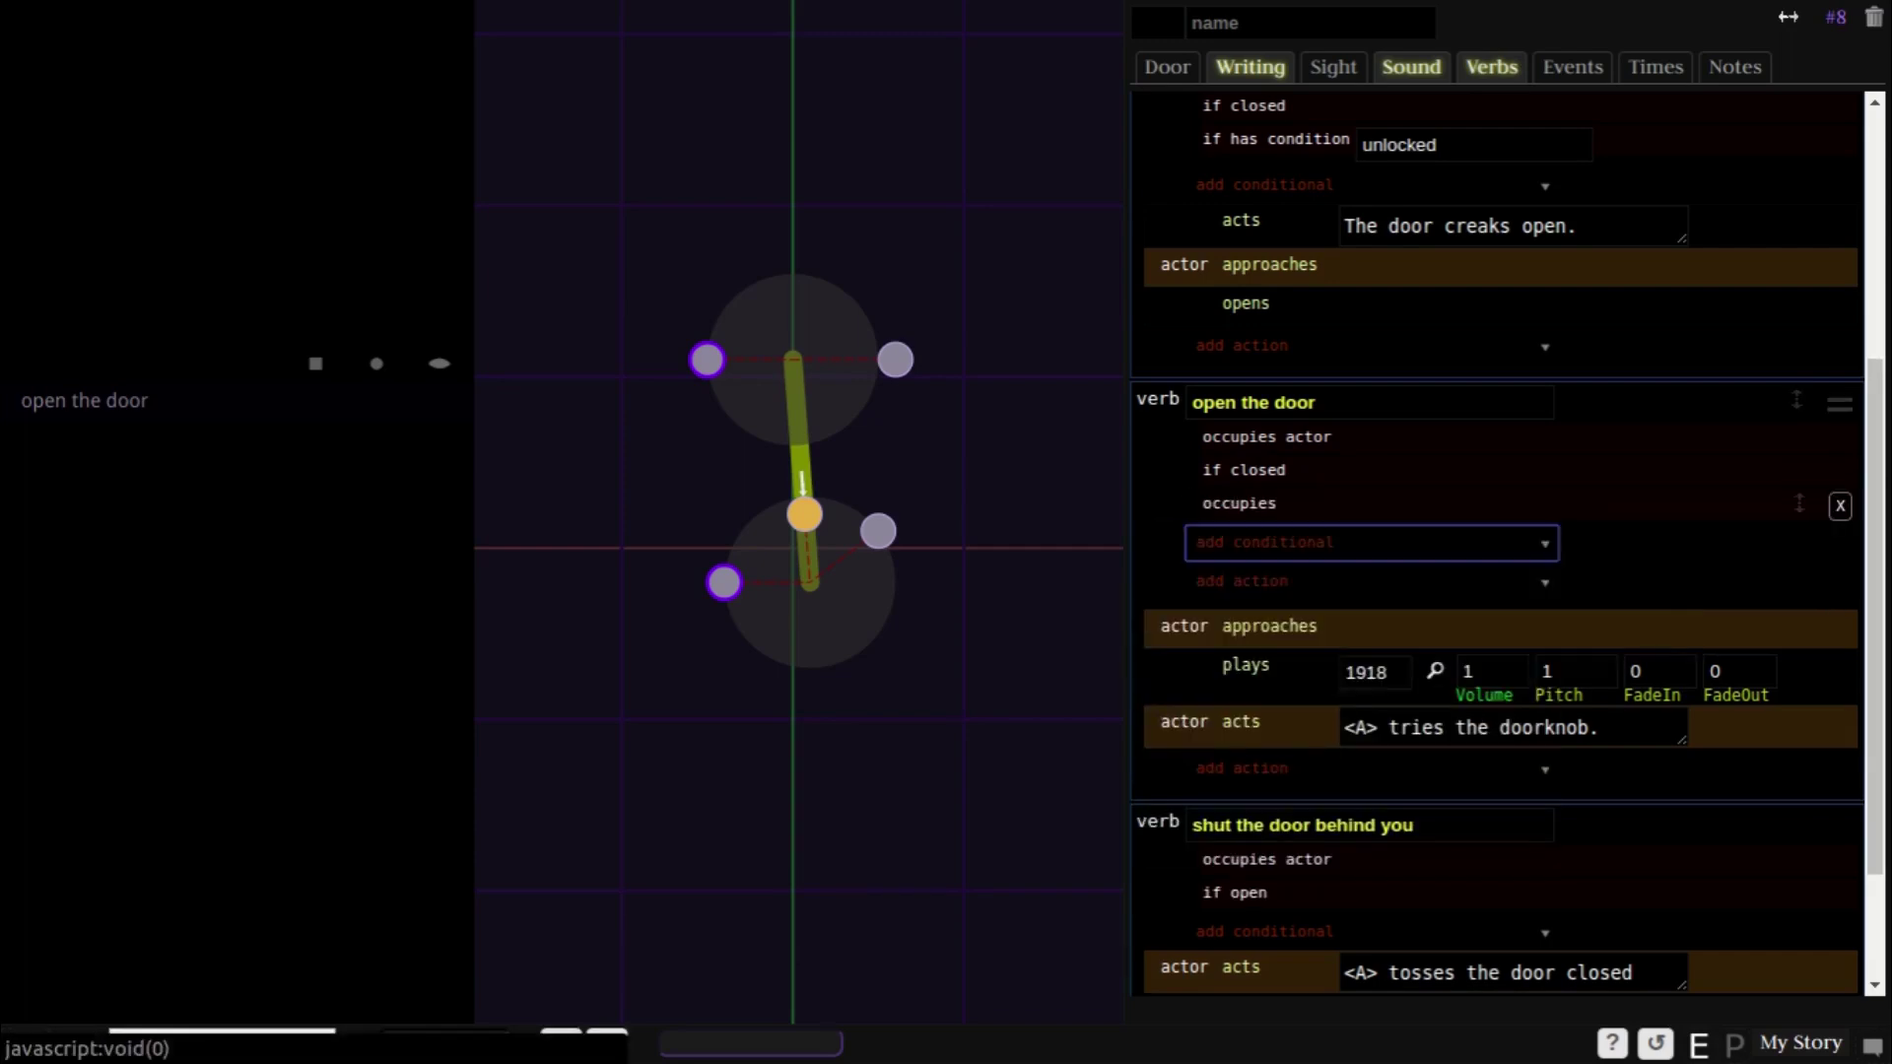
# - Test repeated attempts to open the door with the "occupies" conditional in place
pyautogui.click(83, 400)
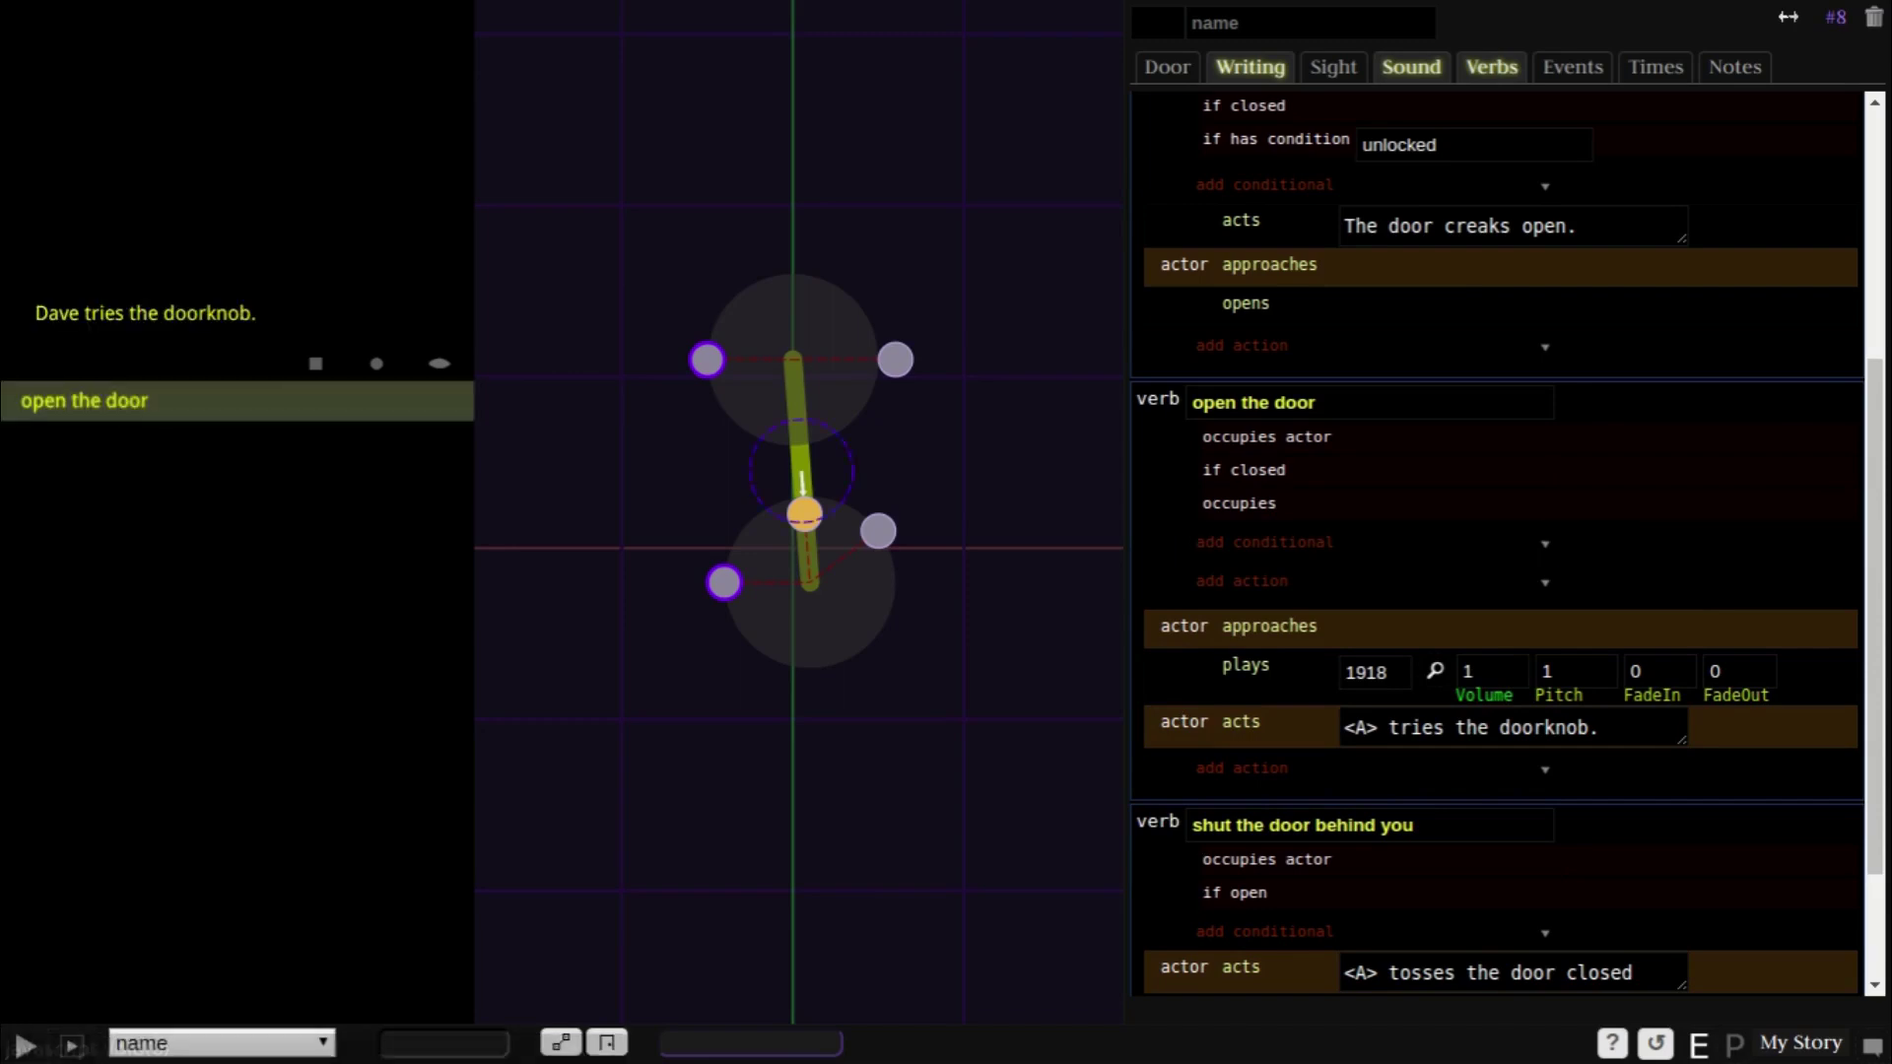
pyautogui.click(84, 401)
pyautogui.click(84, 400)
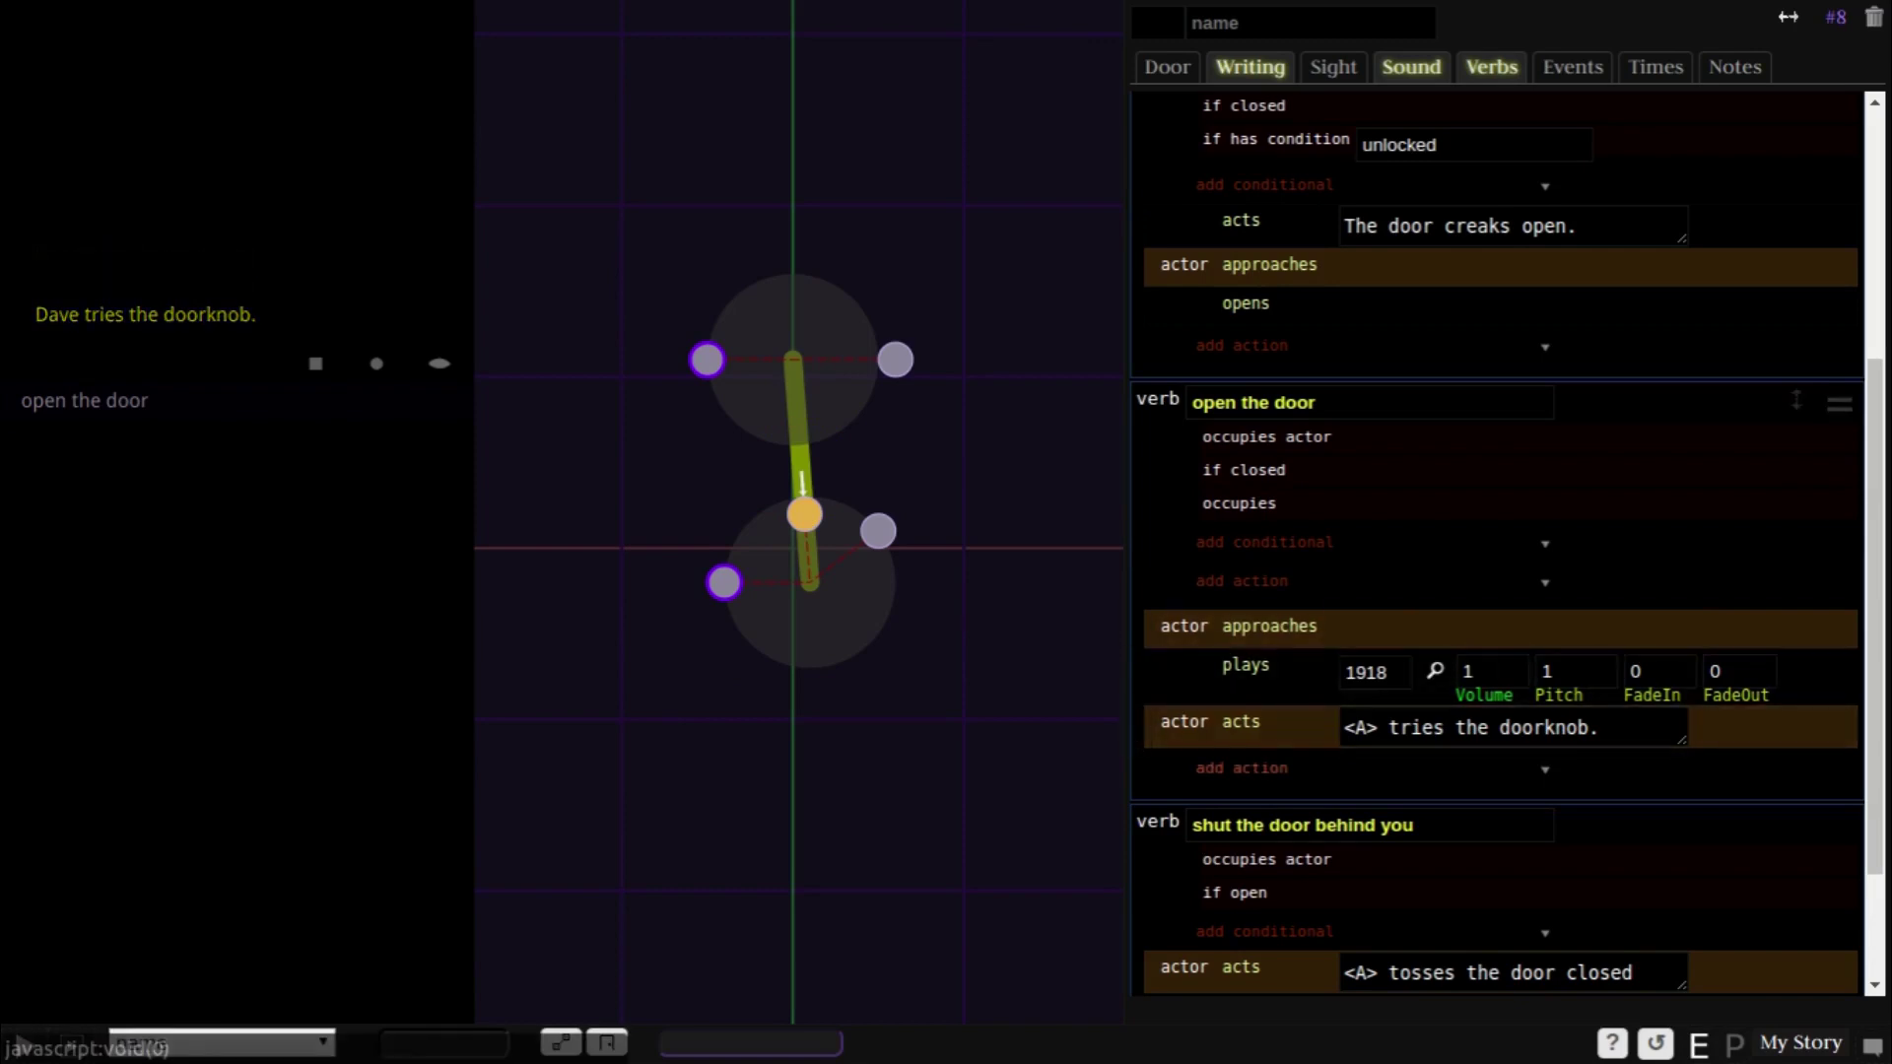
# - Add a waits action of 2 seconds after the "<A> tries the doorknob." line
pyautogui.click(1242, 768)
pyautogui.write('waits')
pyautogui.press('Return')
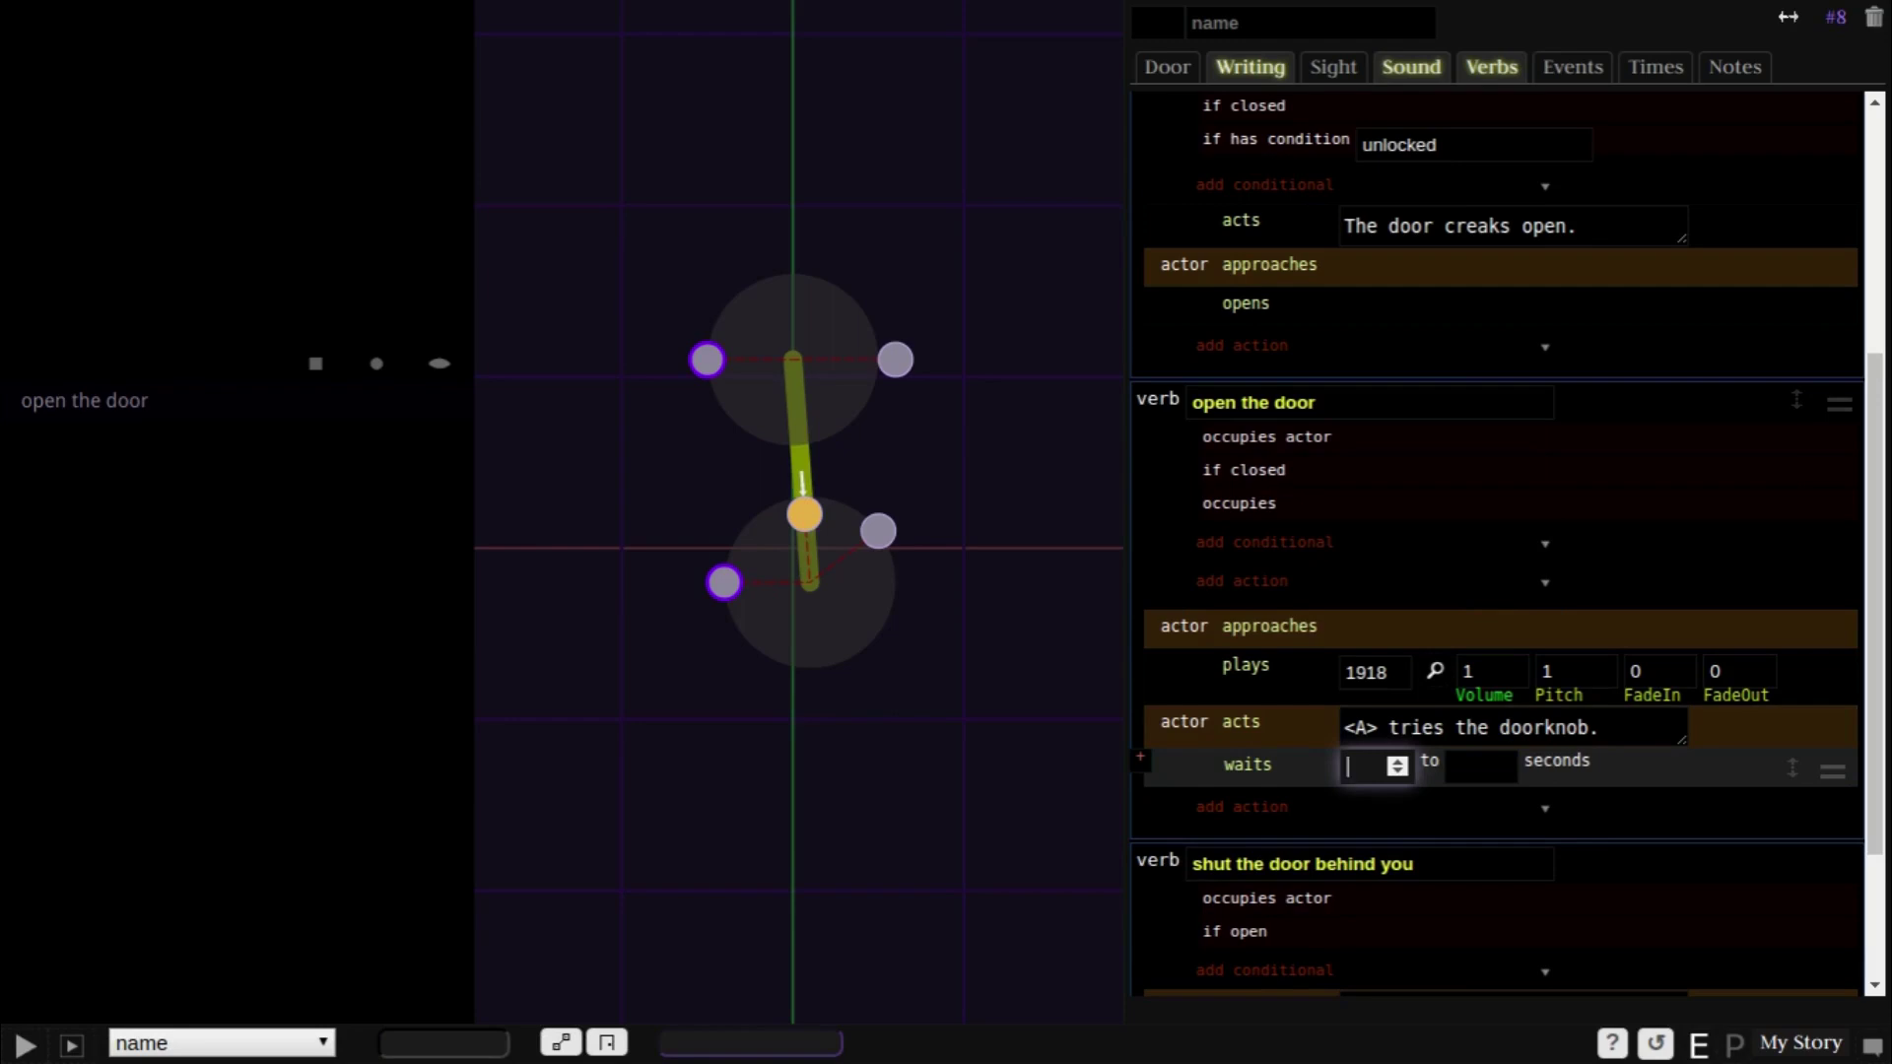
pyautogui.write('2')
pyautogui.press('Return')
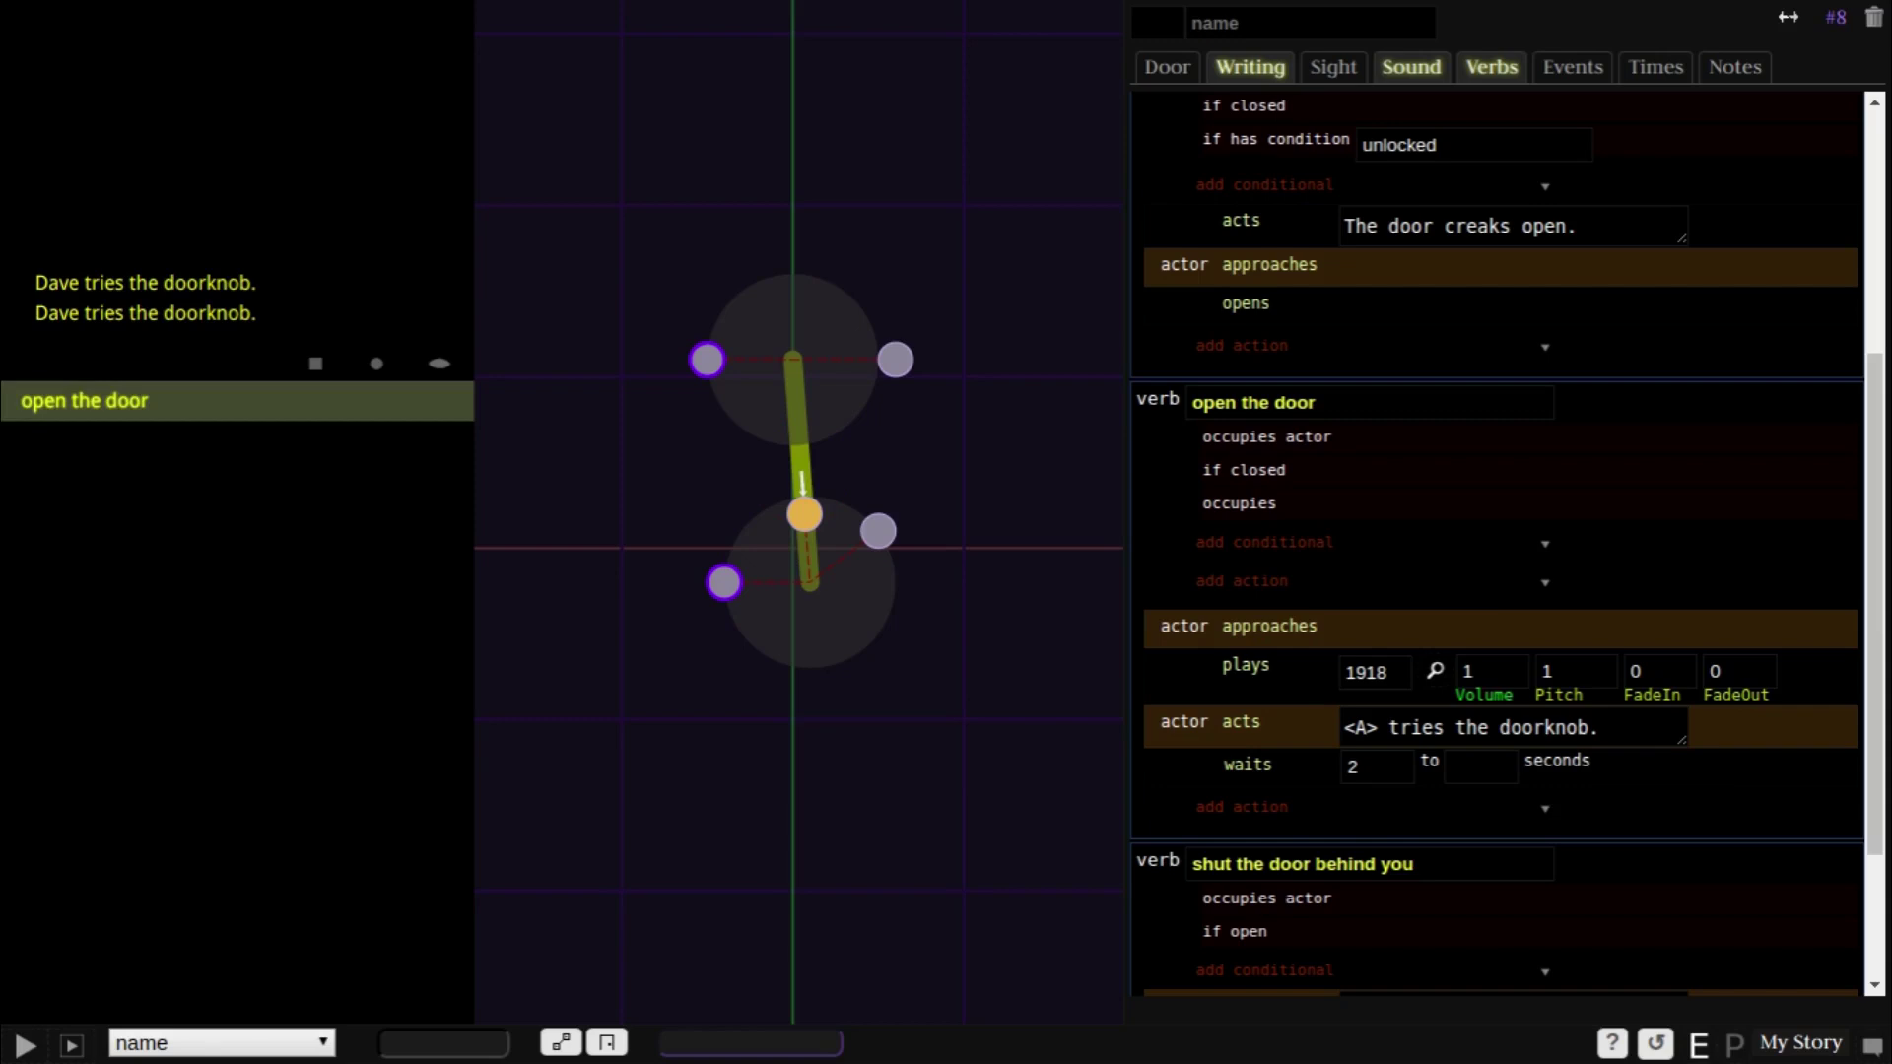
# - Add a plays action using sound 1335, found with the tags door, knocking and wood, at volume 0.2
pyautogui.click(1380, 807)
pyautogui.write('pl')
pyautogui.press('Return')
pyautogui.click(1435, 810)
pyautogui.write('door')
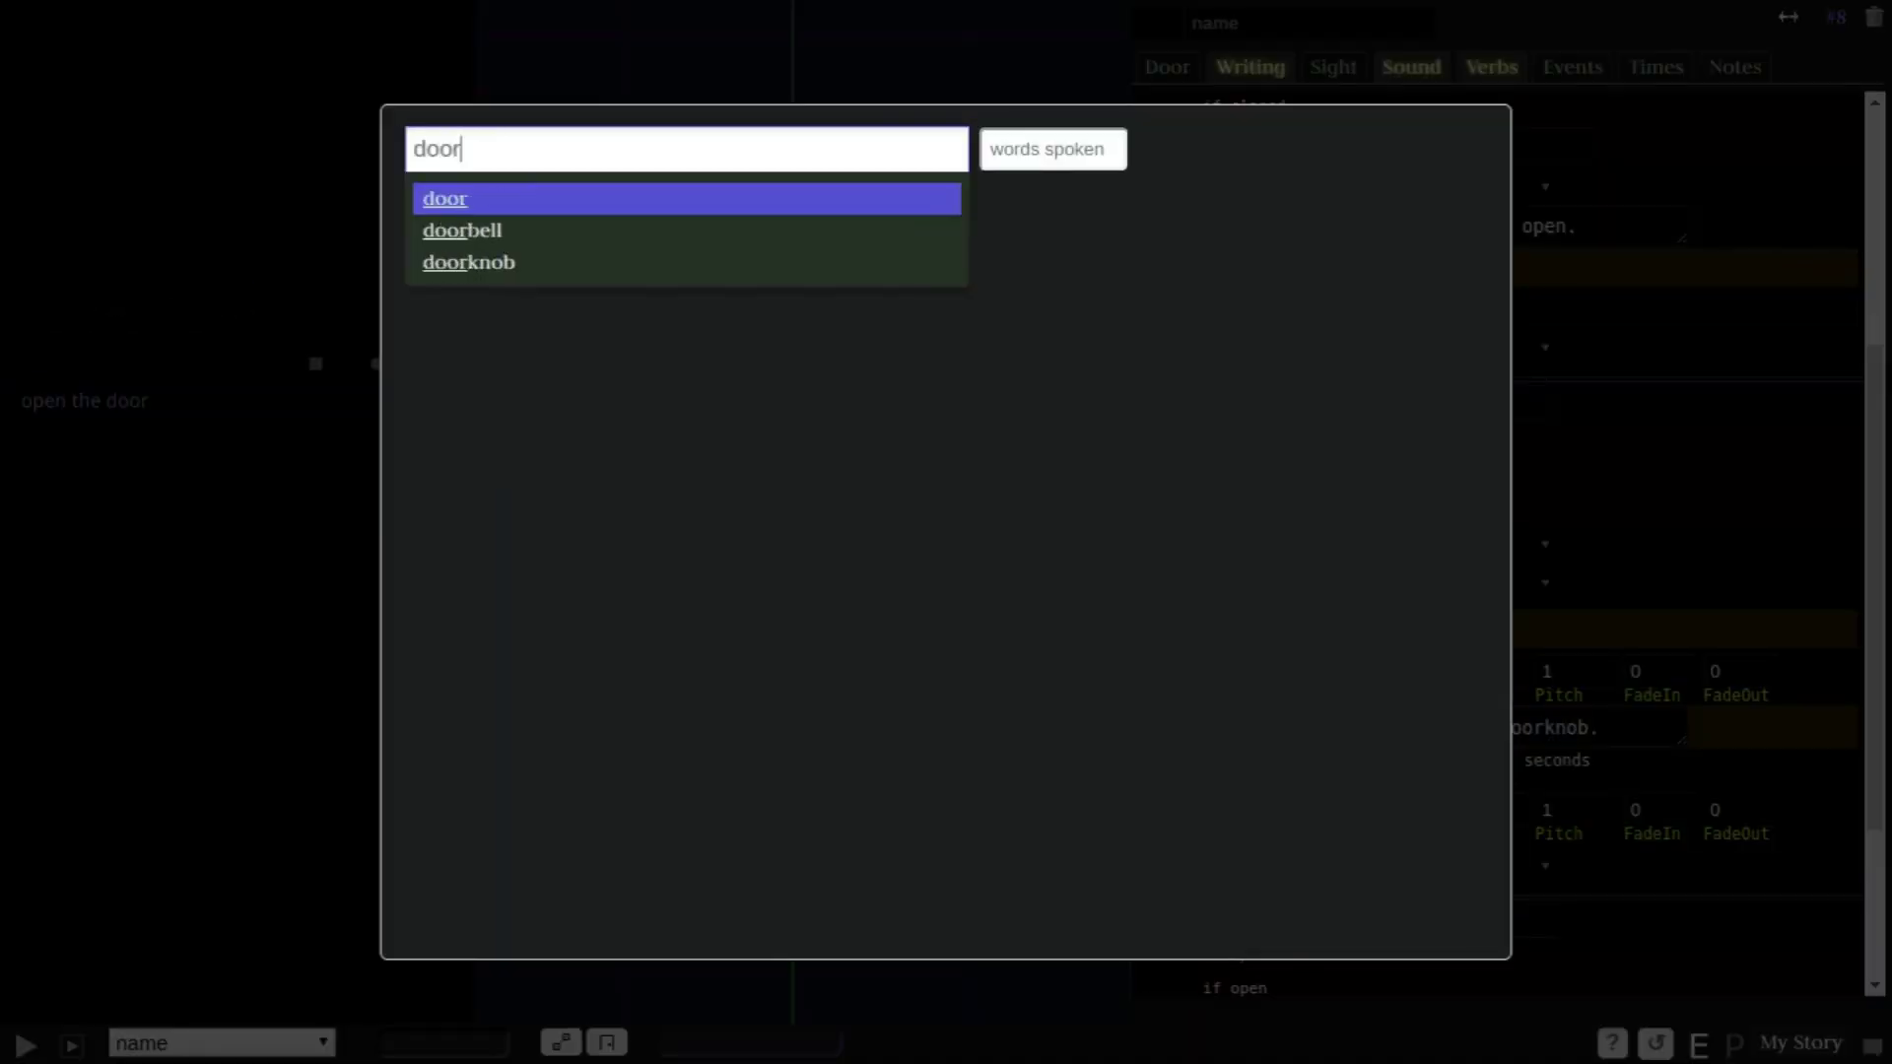
pyautogui.press('Return')
pyautogui.write('knocking')
pyautogui.press('Return')
pyautogui.write('wood')
pyautogui.press('Return')
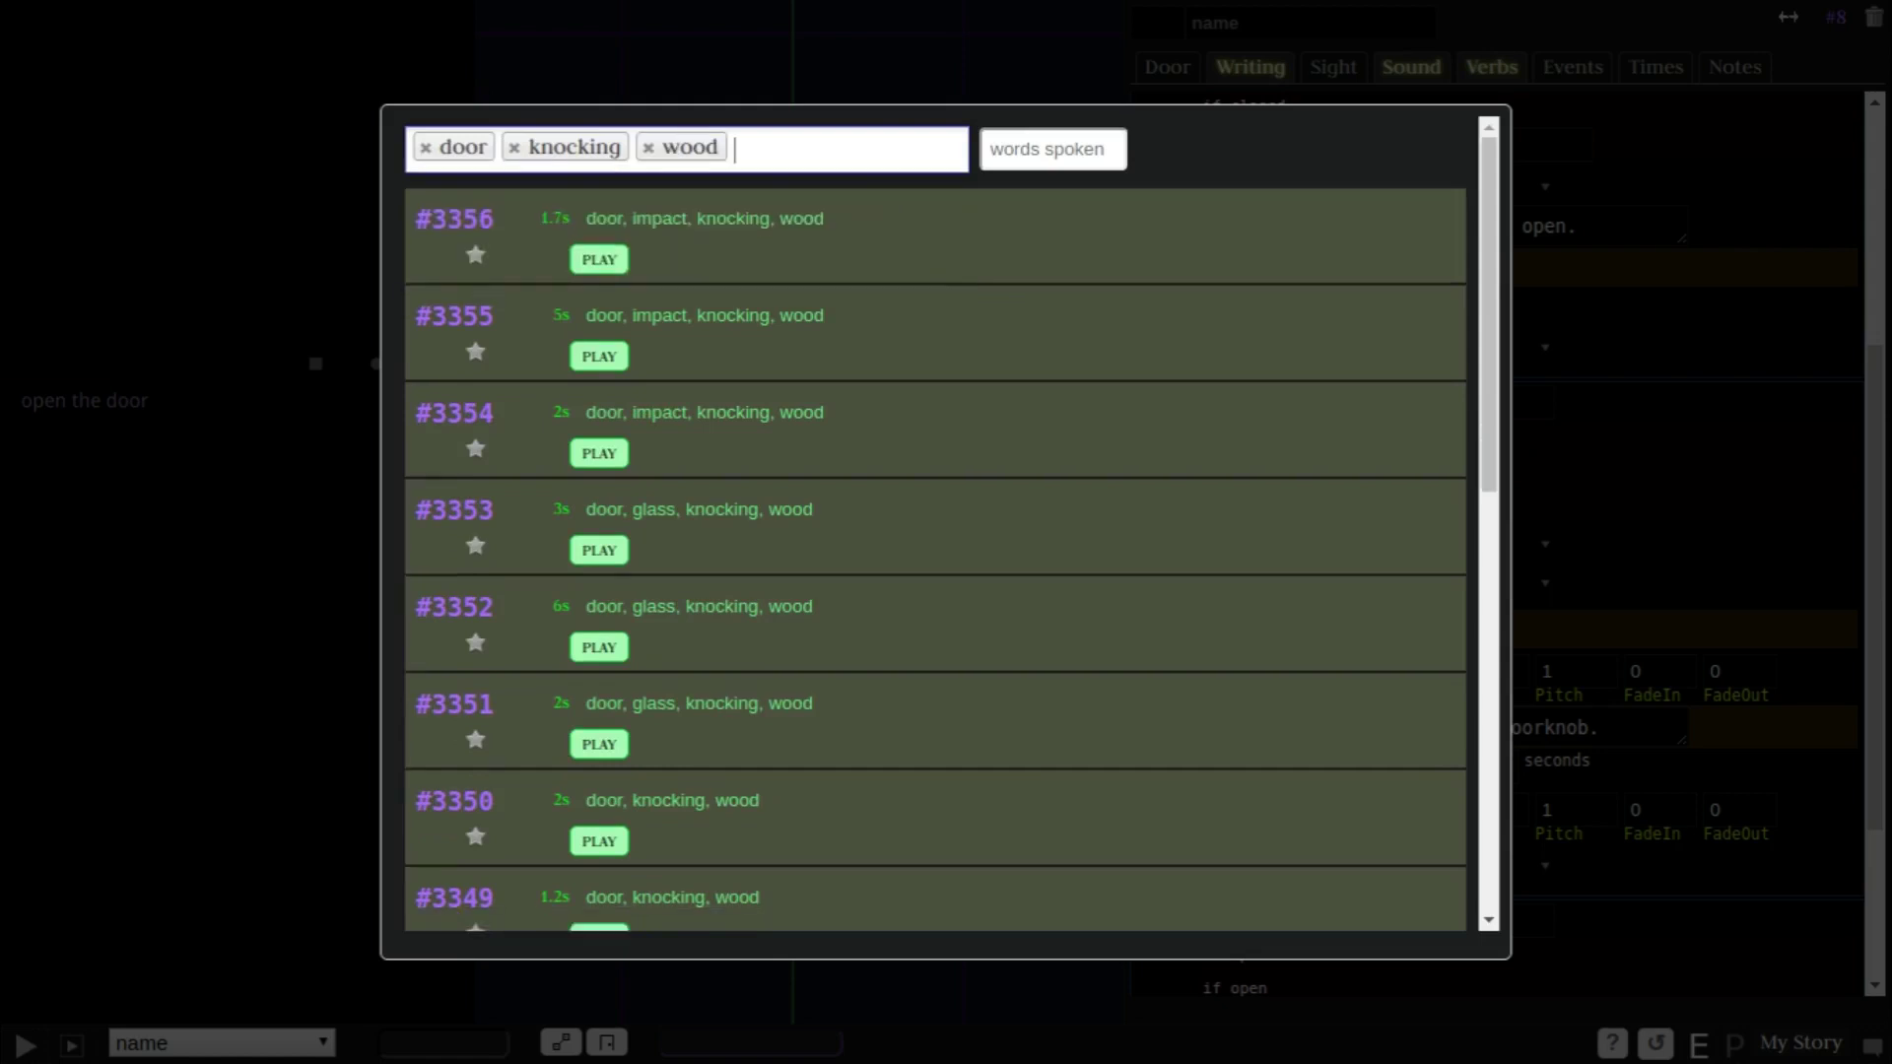
pyautogui.scroll(-10, 936, 552)
pyautogui.click(453, 807)
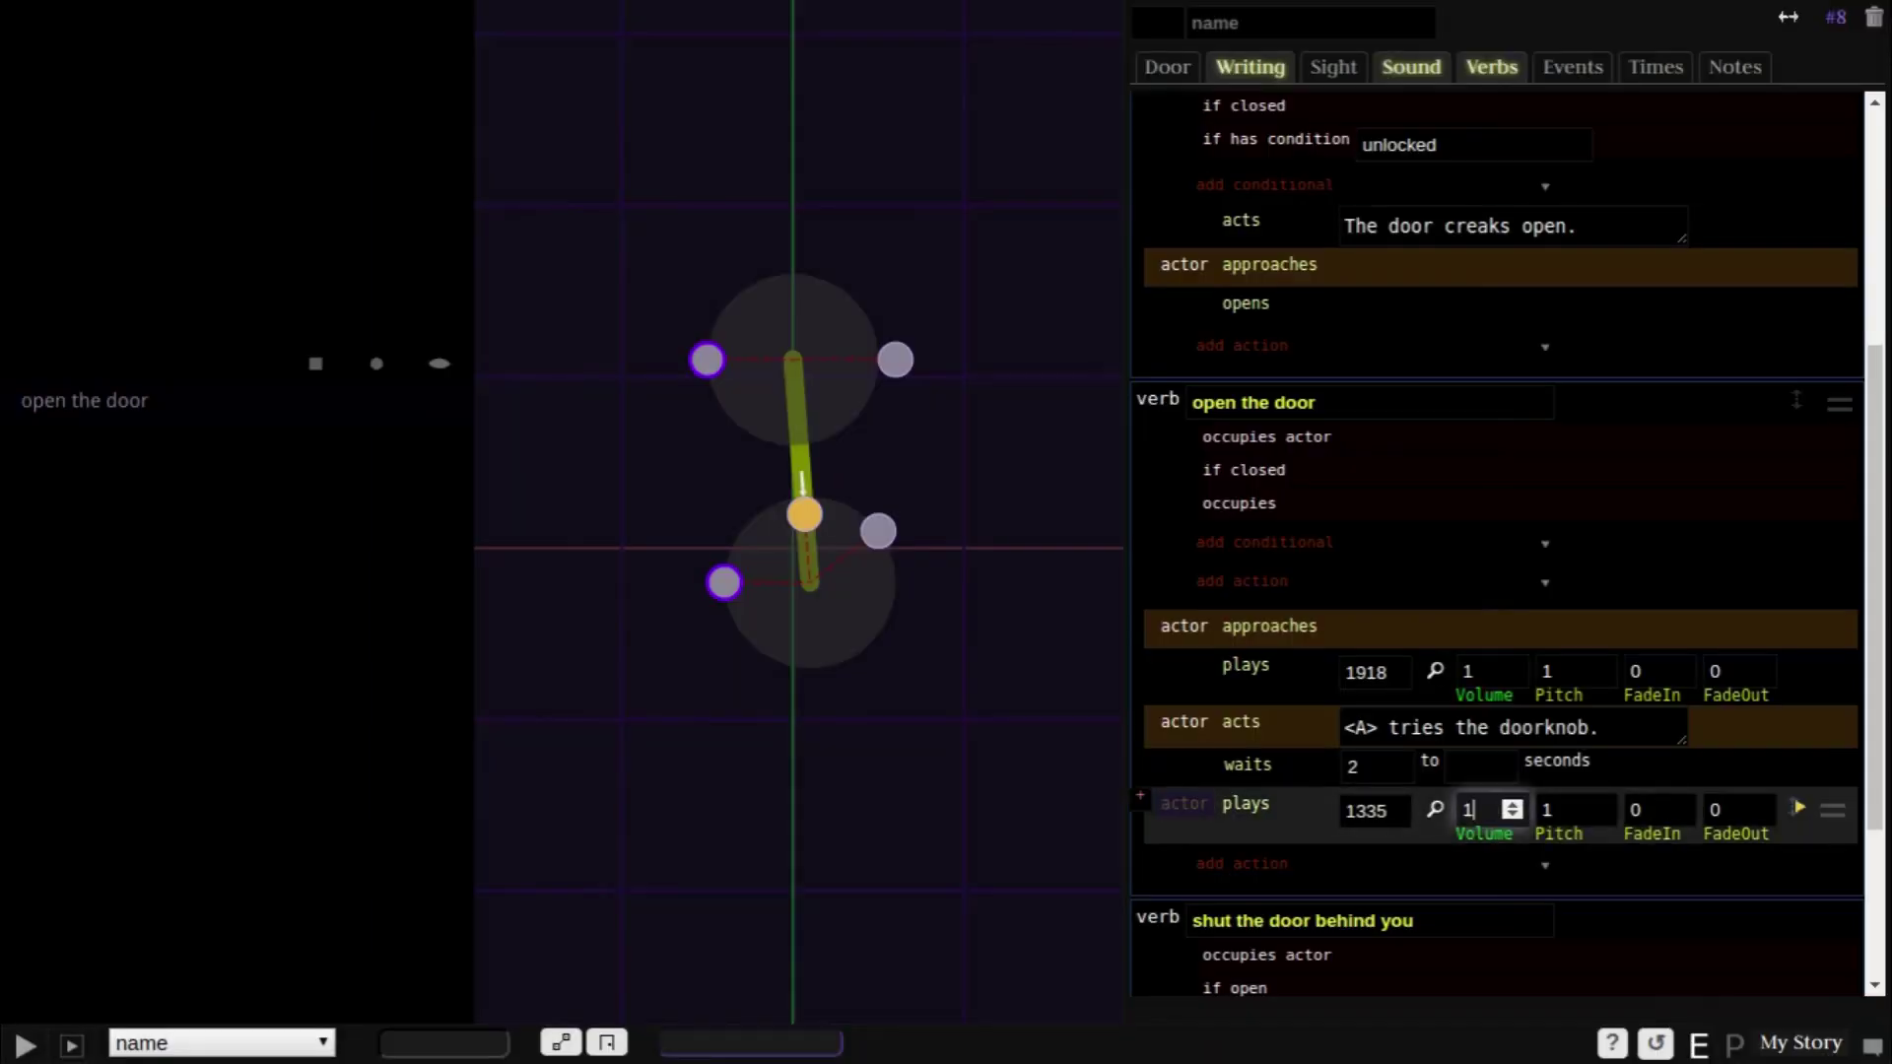
pyautogui.press('BackSpace')
pyautogui.write('0.2')
# - Add a 0.7-second wait and an actor acts action reading "<A> taps on the door." after the knocking sound
pyautogui.click(1281, 863)
pyautogui.write('w')
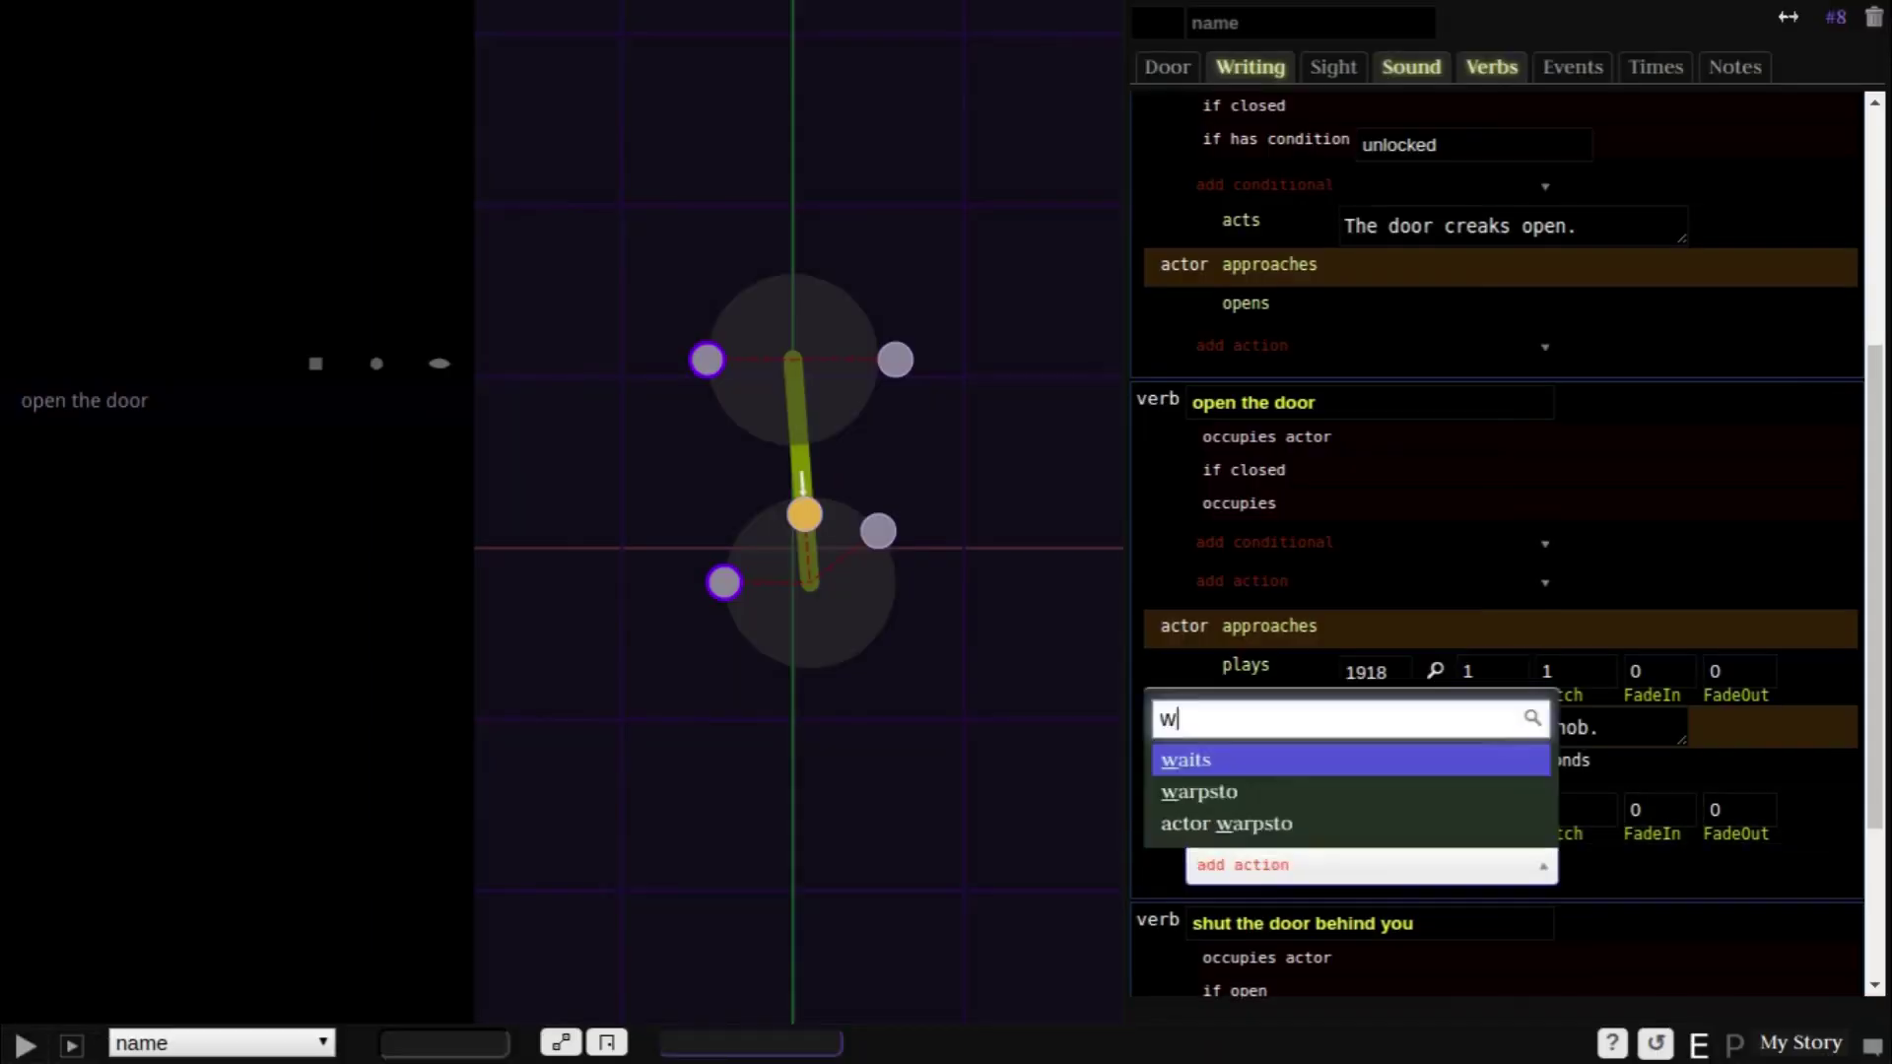
pyautogui.press('Return')
pyautogui.write('0.7')
pyautogui.press('Tab')
pyautogui.write('ac')
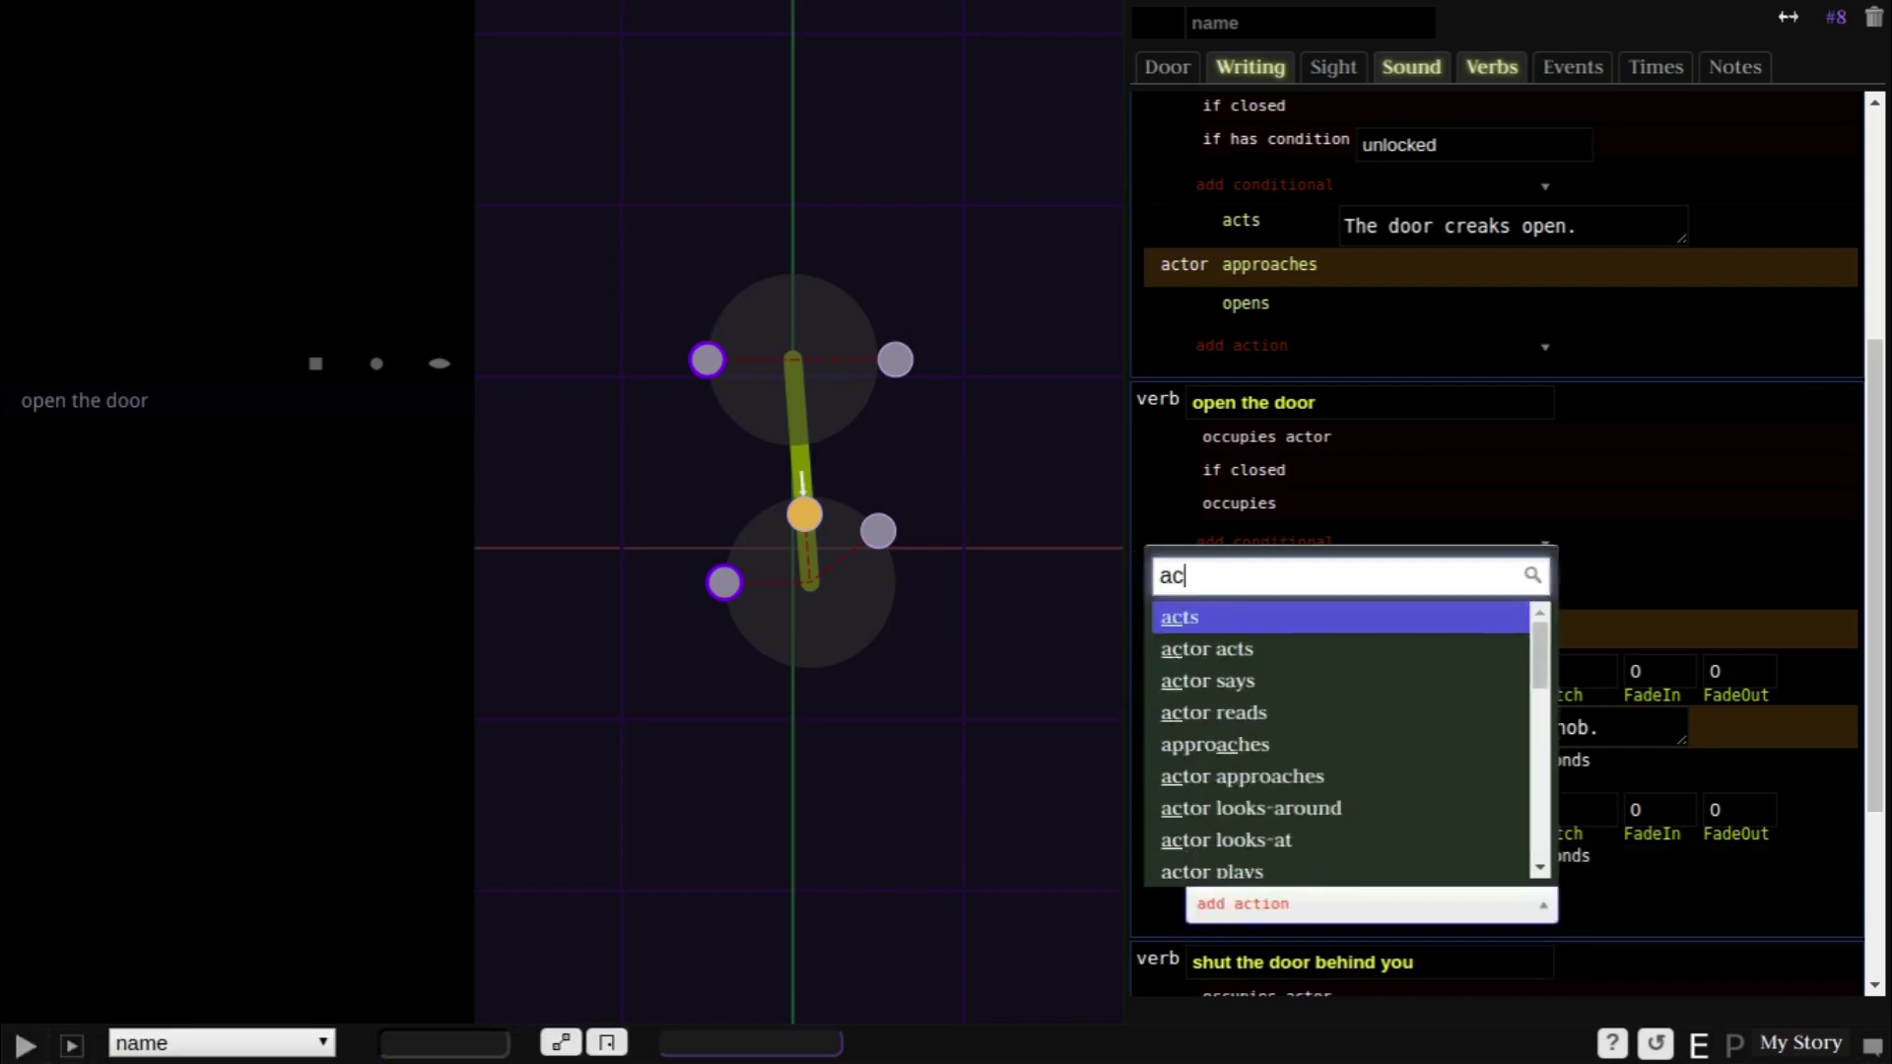
pyautogui.press('Return')
pyautogui.write('<A> taps on the door.')
pyautogui.press('Tab')
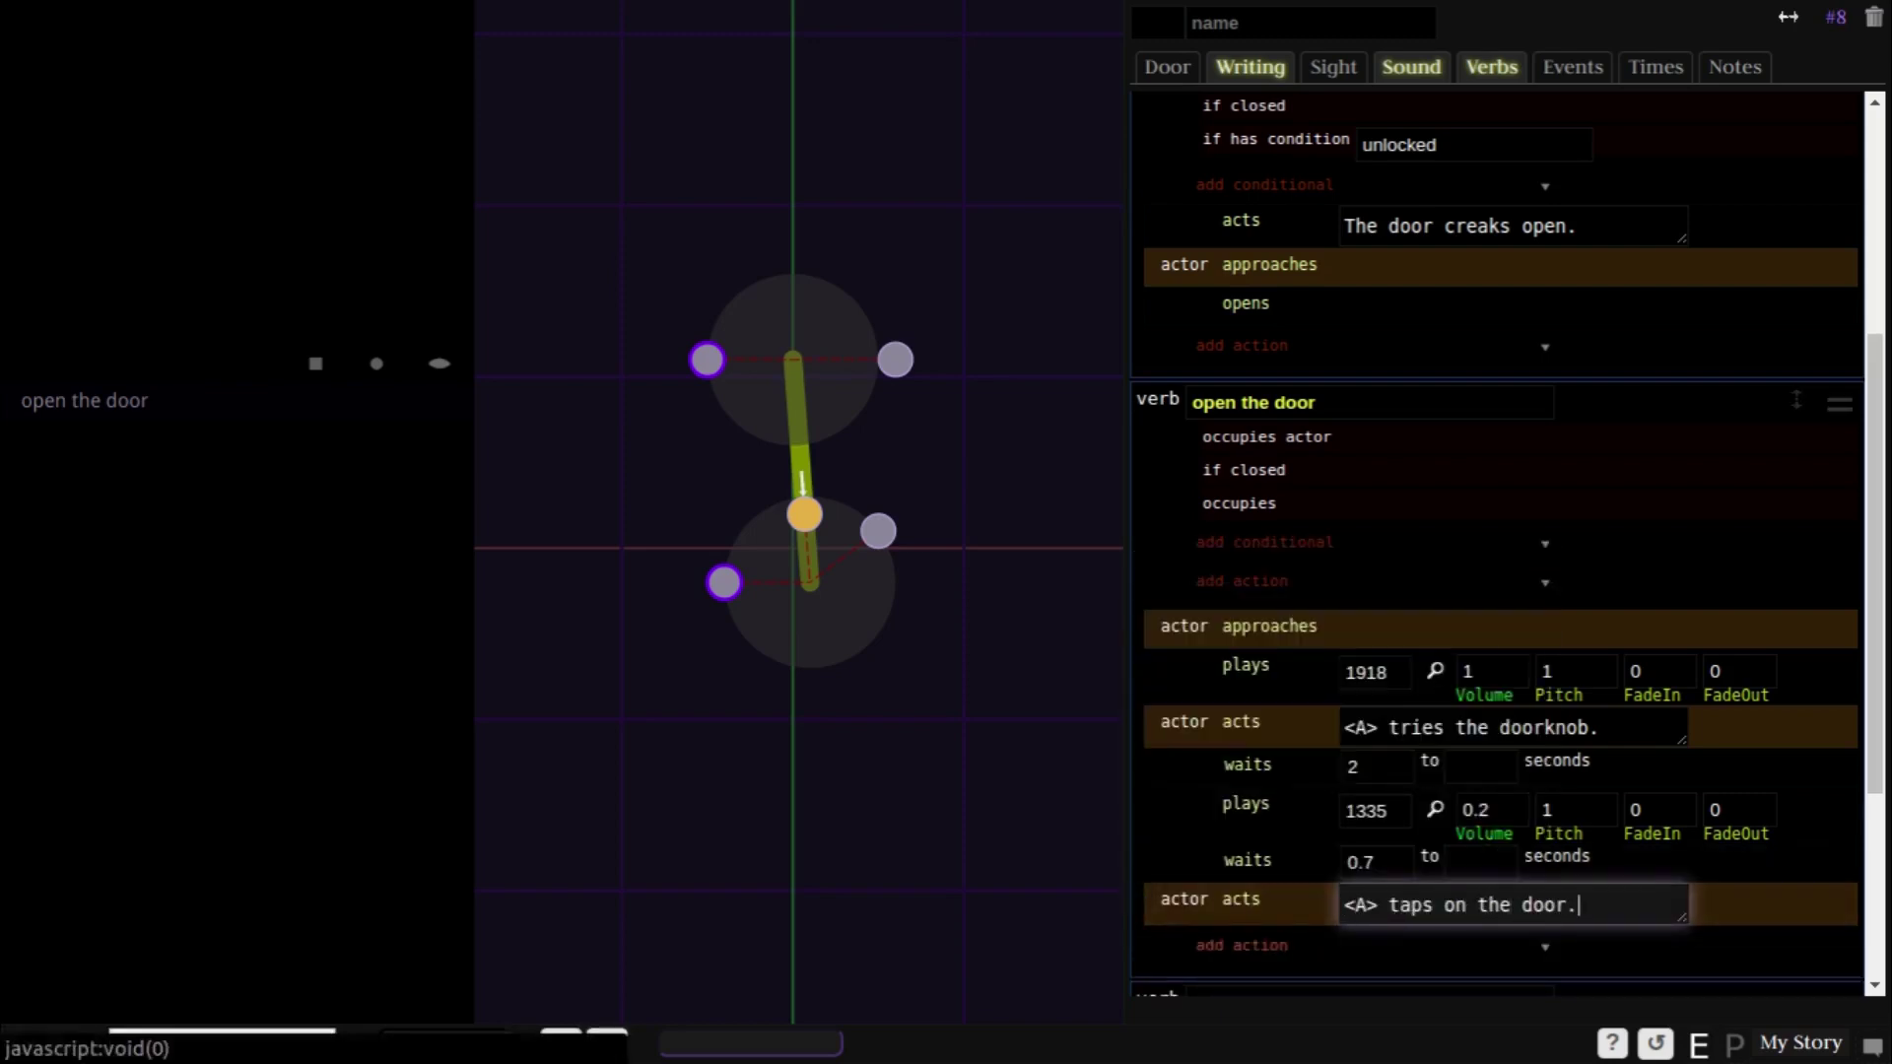
# - Add a 1.8-second wait after the "<A> taps on the door." line
pyautogui.write('w')
pyautogui.press('Return')
pyautogui.write('1.5')
pyautogui.press('Tab')
# - Add a second plays action using sound 1335 at volume 0.3 and pitch 0.9
pyautogui.write('pla')
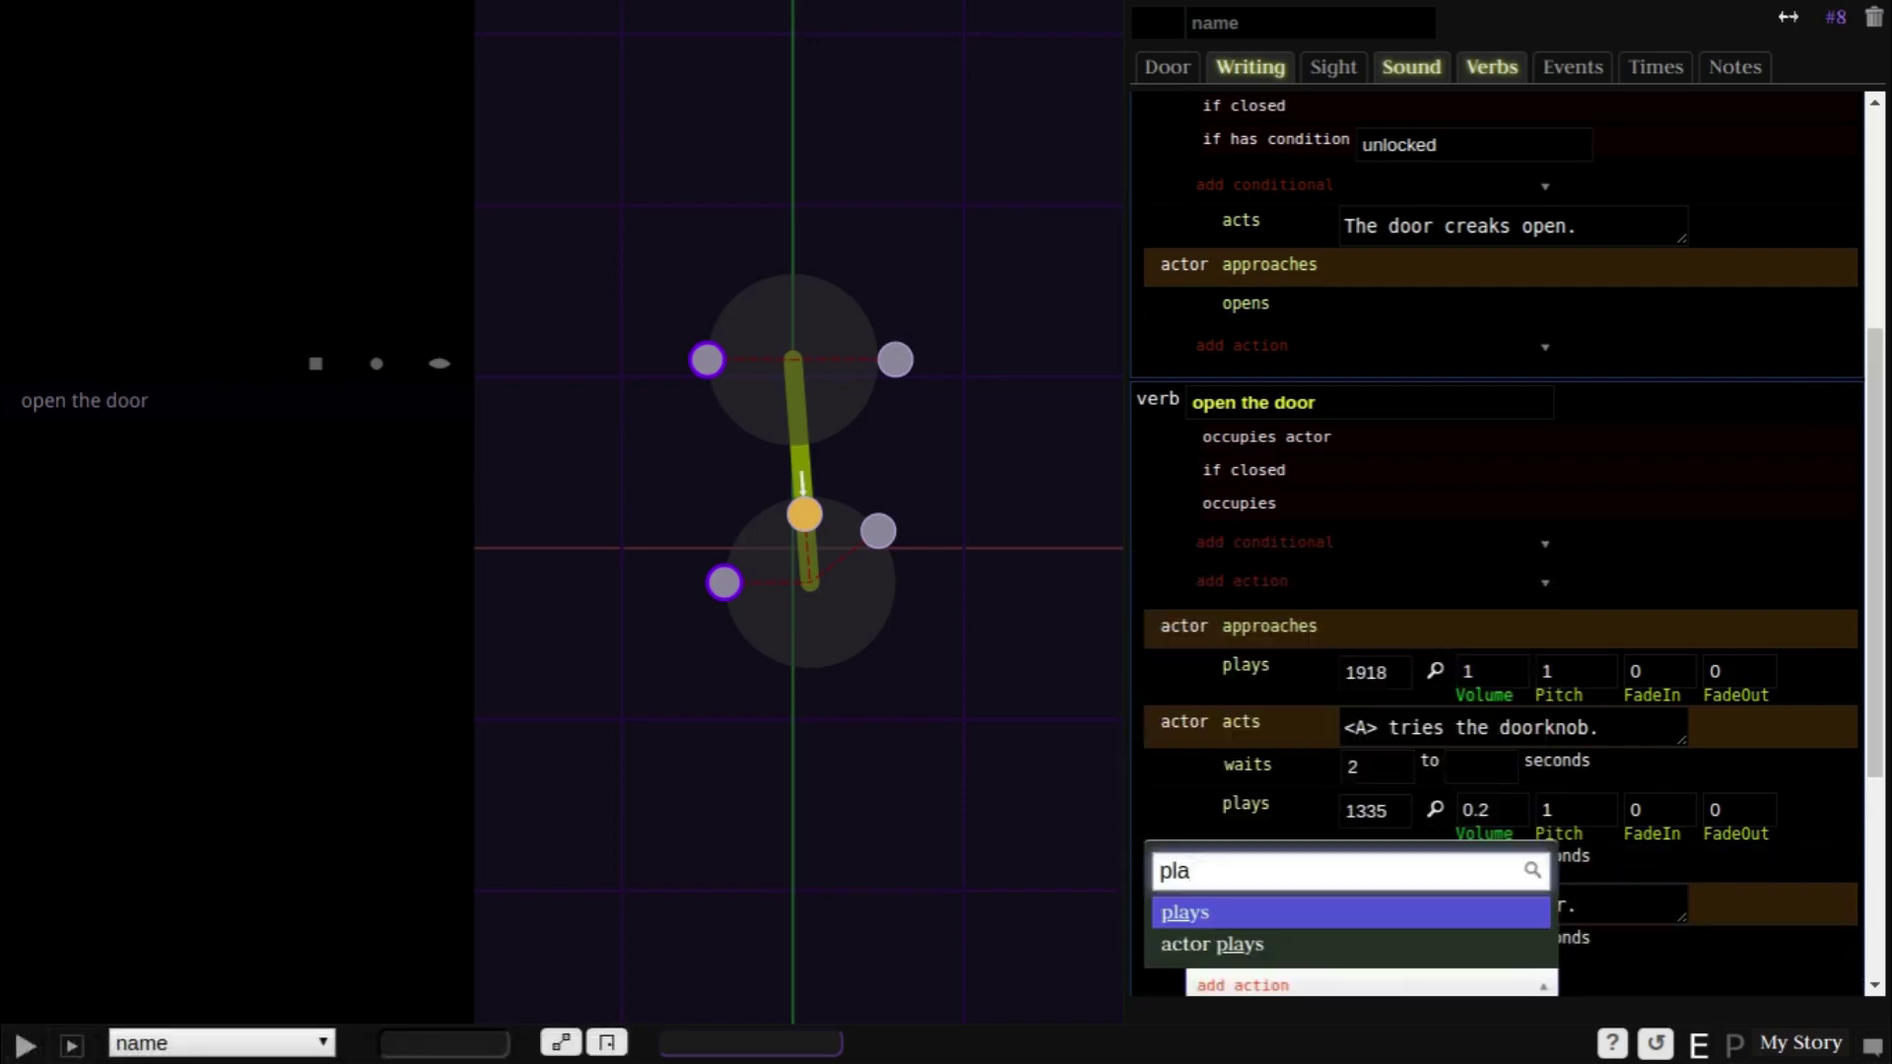
pyautogui.press('Return')
pyautogui.press('Return')
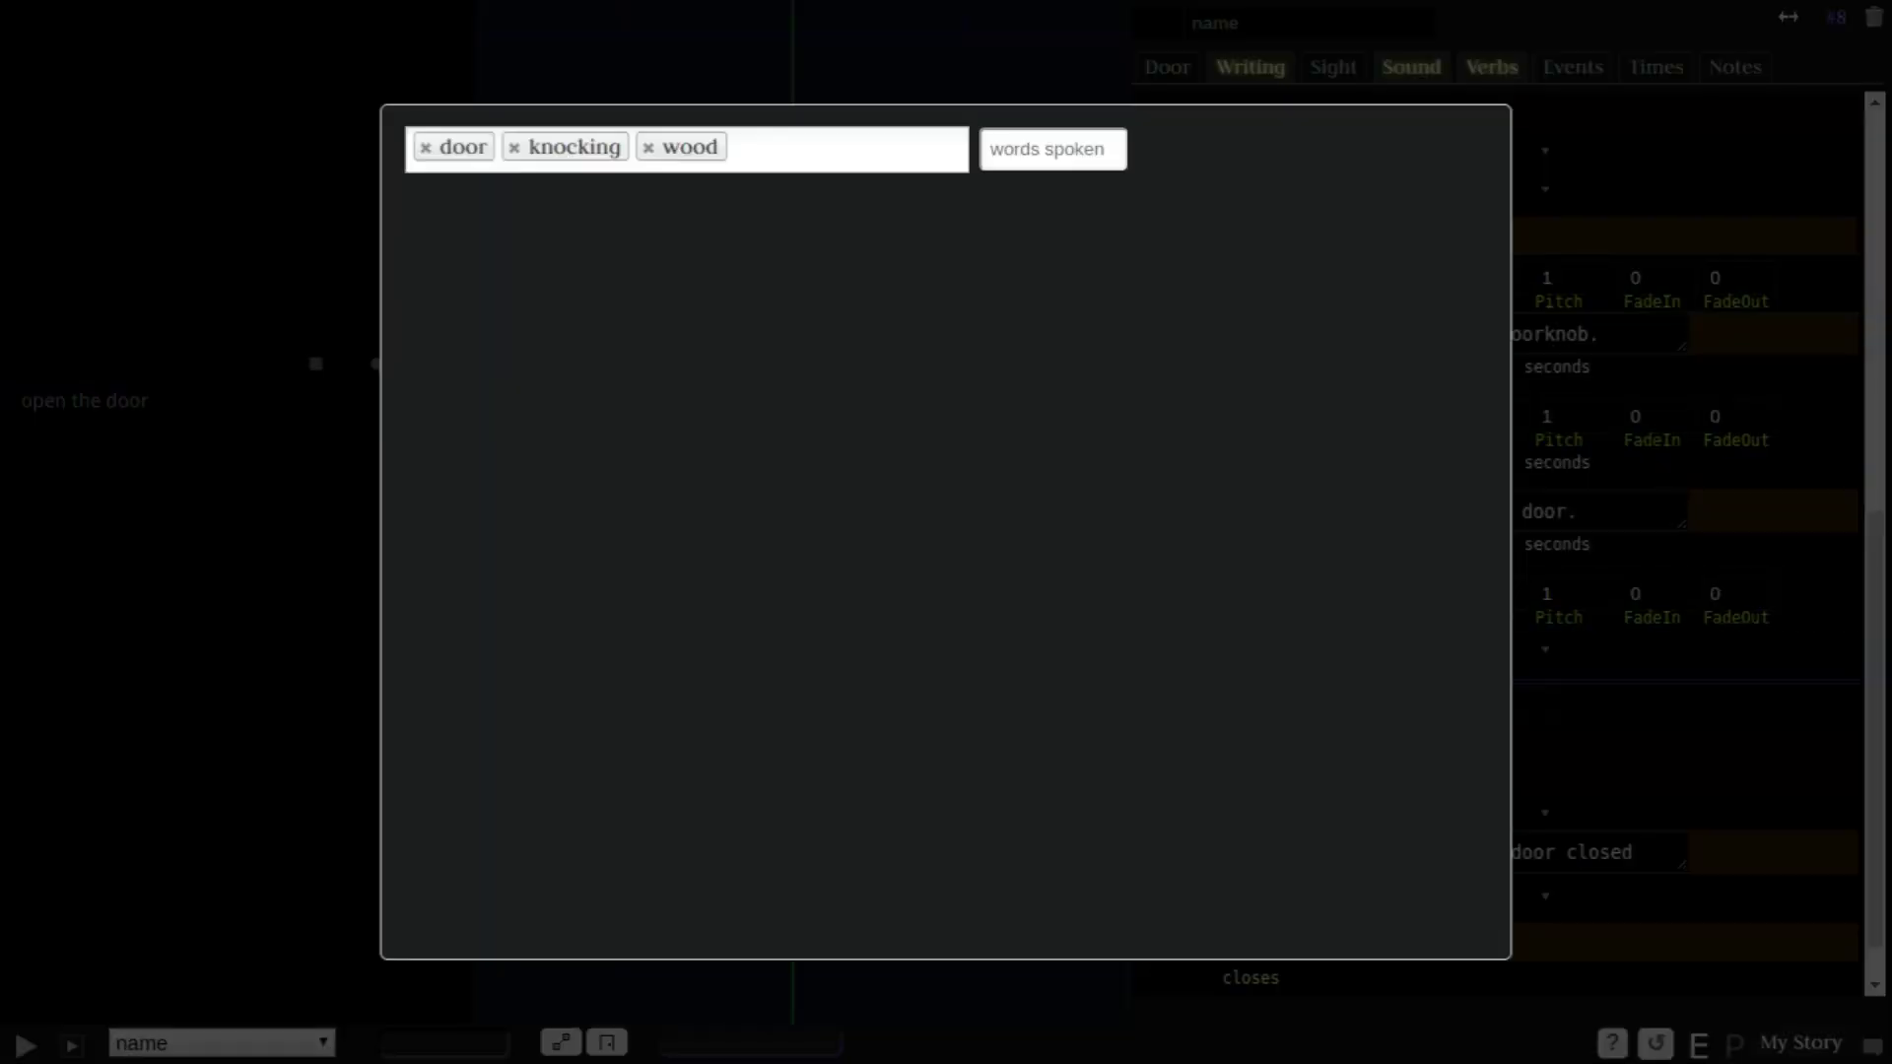
pyautogui.press('Escape')
pyautogui.press('Tab')
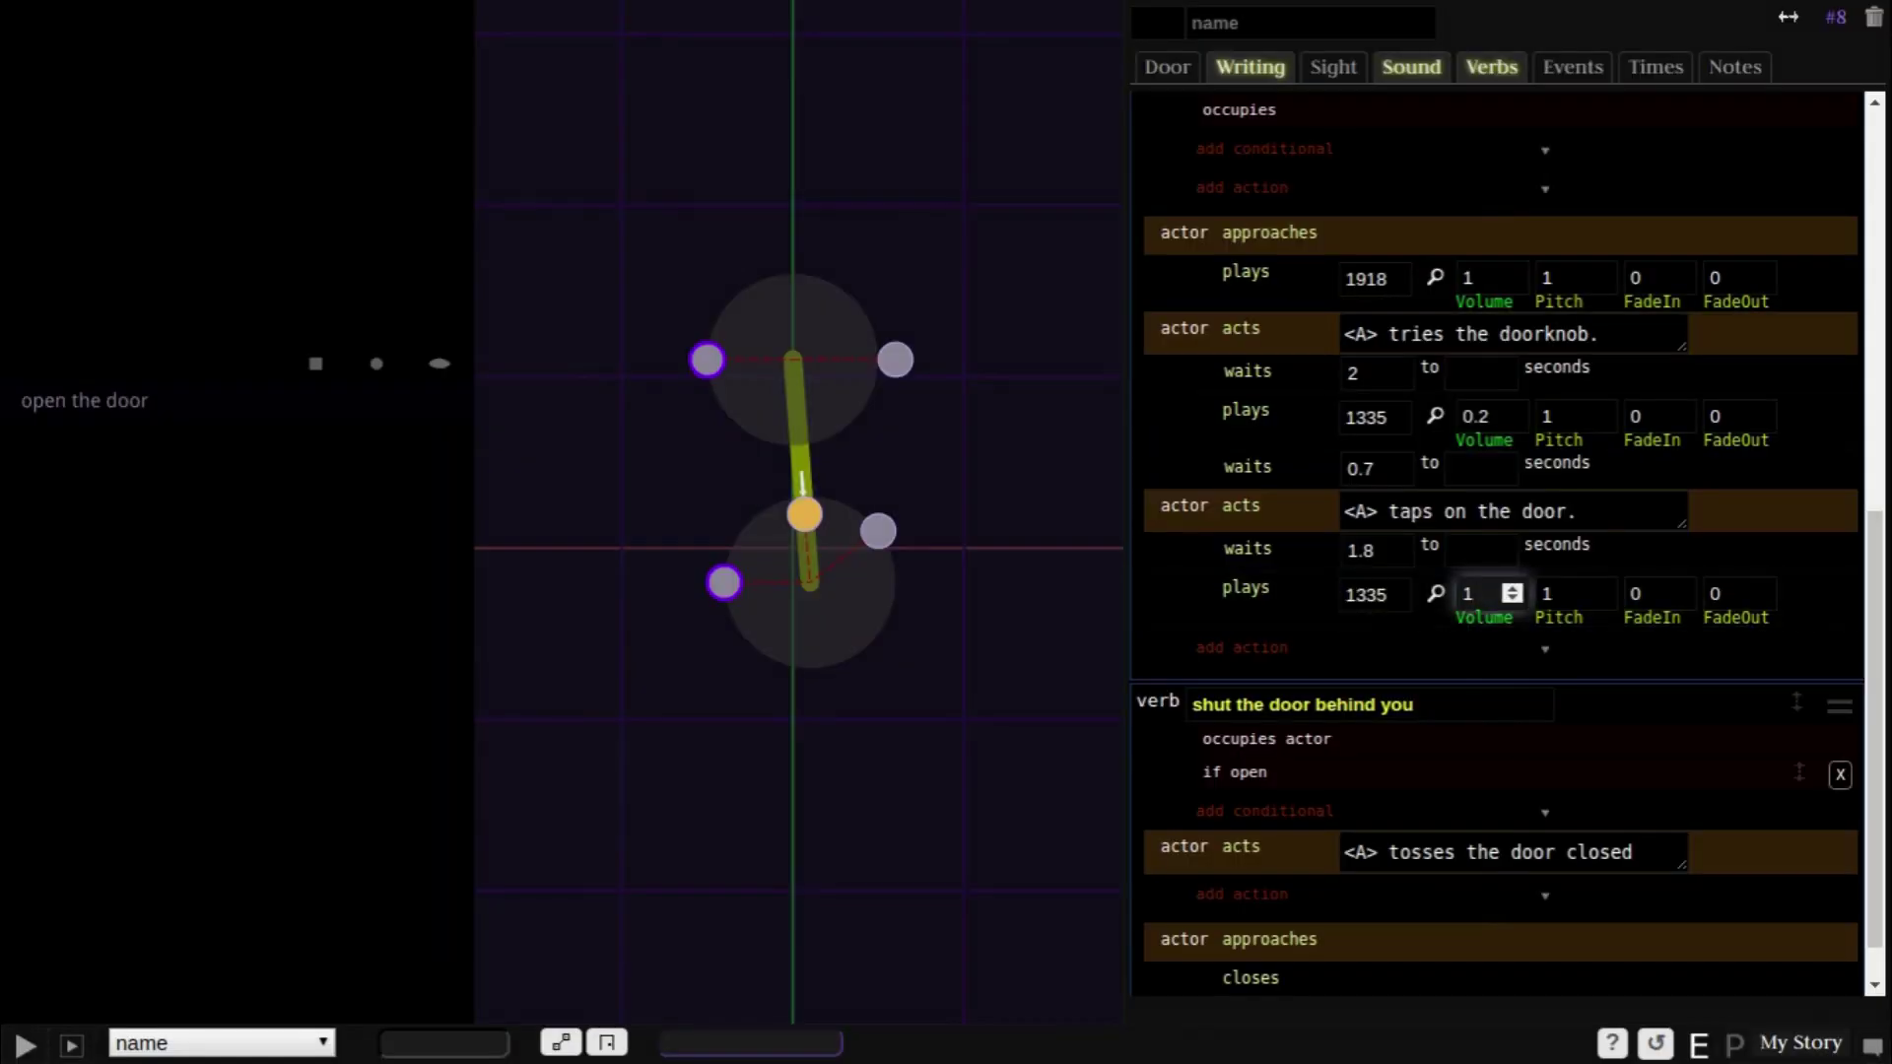
pyautogui.write('0.3')
pyautogui.press('Tab')
pyautogui.write('0.9')
pyautogui.press('Tab')
pyautogui.press('Tab')
pyautogui.press('Tab')
# - Add an actor reads action with the text "There must be another way in!" after the second knock
pyautogui.write('act')
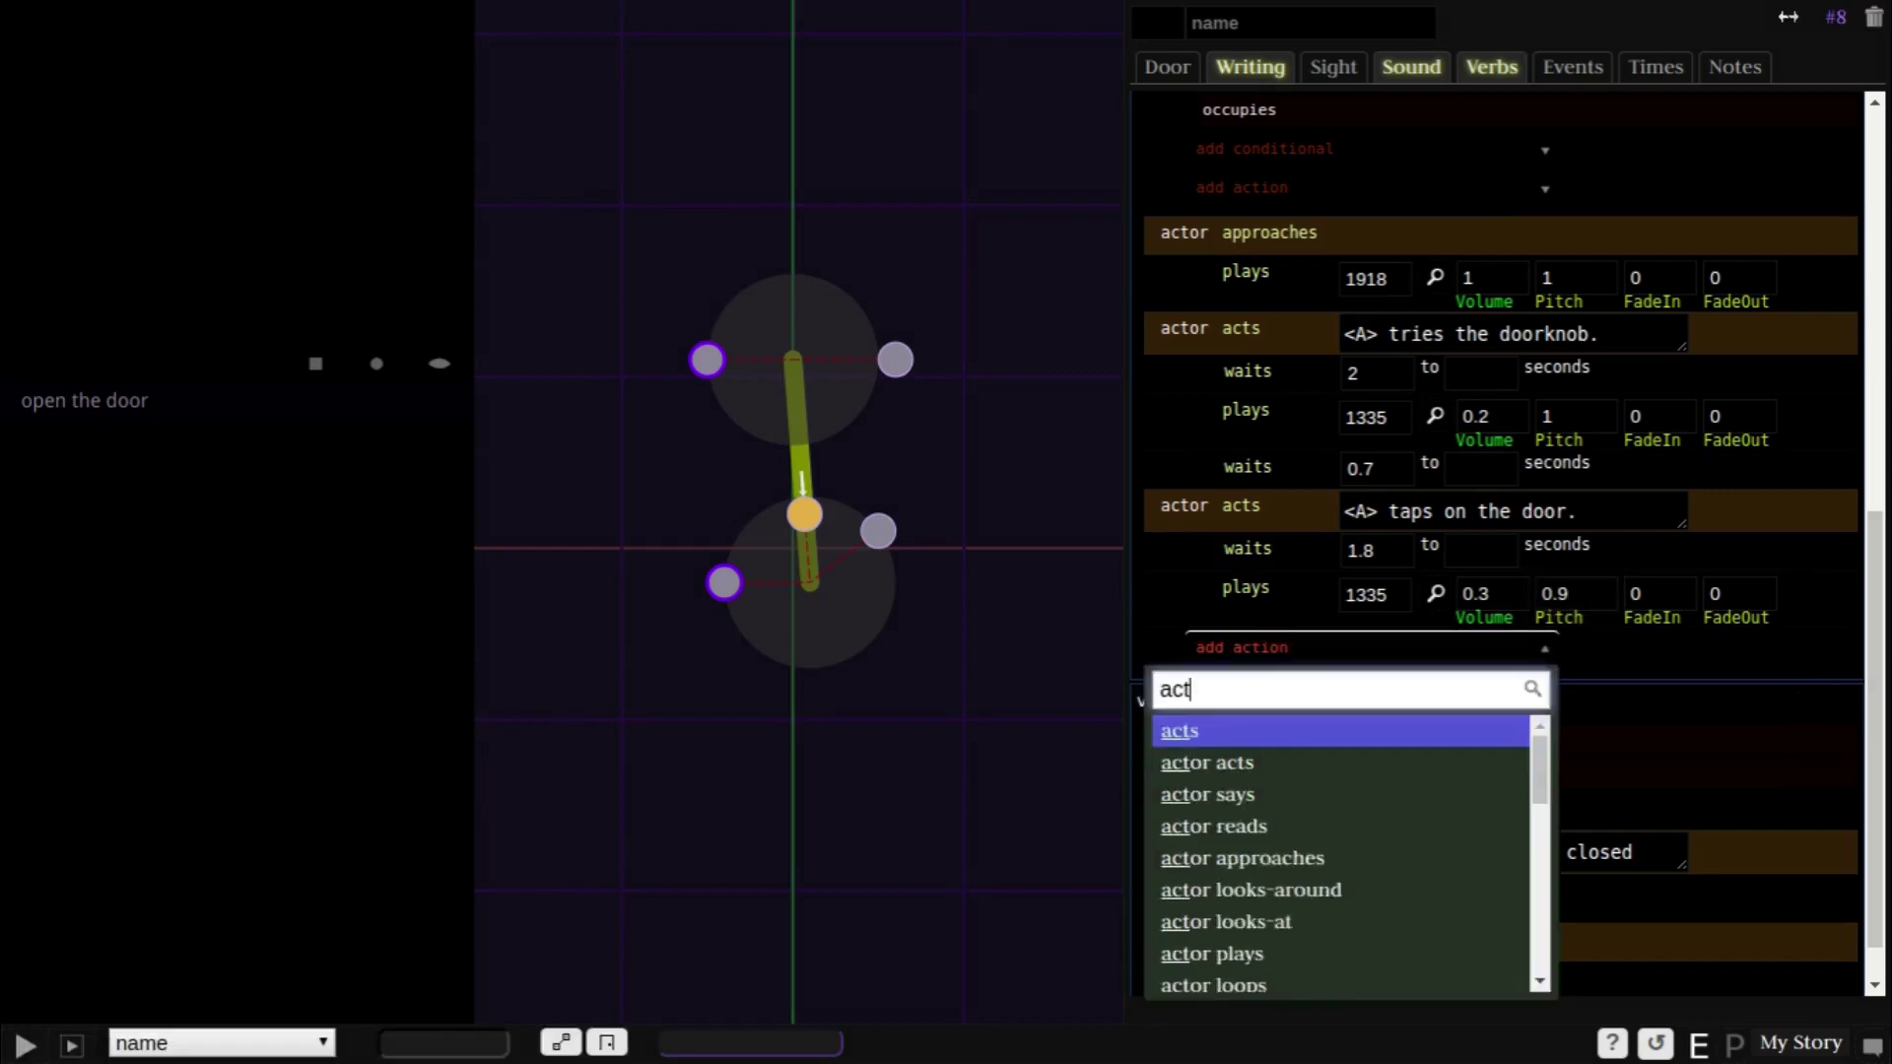
pyautogui.press('Down')
pyautogui.press('Down')
pyautogui.press('Down')
pyautogui.press('Return')
pyautogui.write('There must be another way in!')
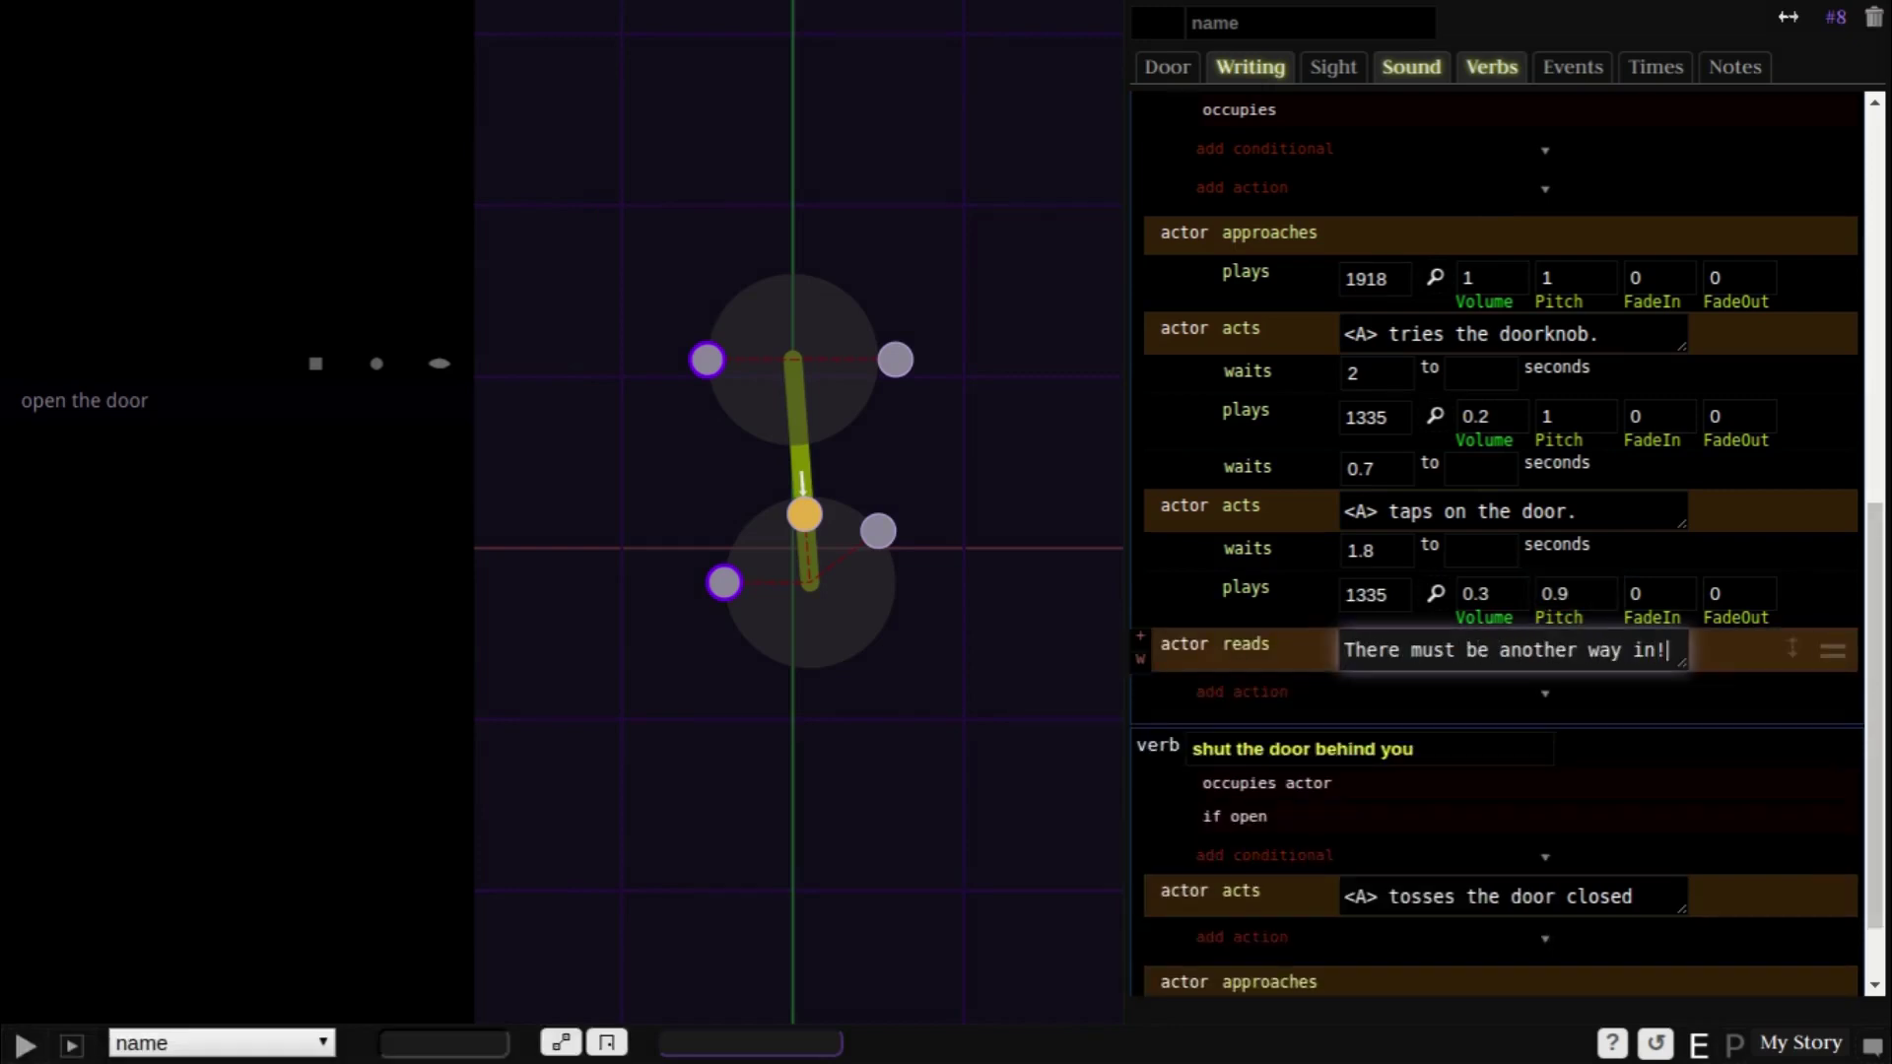
# - Add an emits action with the event name "tried door" at the end of the second "open the door" verb
pyautogui.press('Tab')
pyautogui.write('emi')
pyautogui.press('Return')
pyautogui.write('tried door')
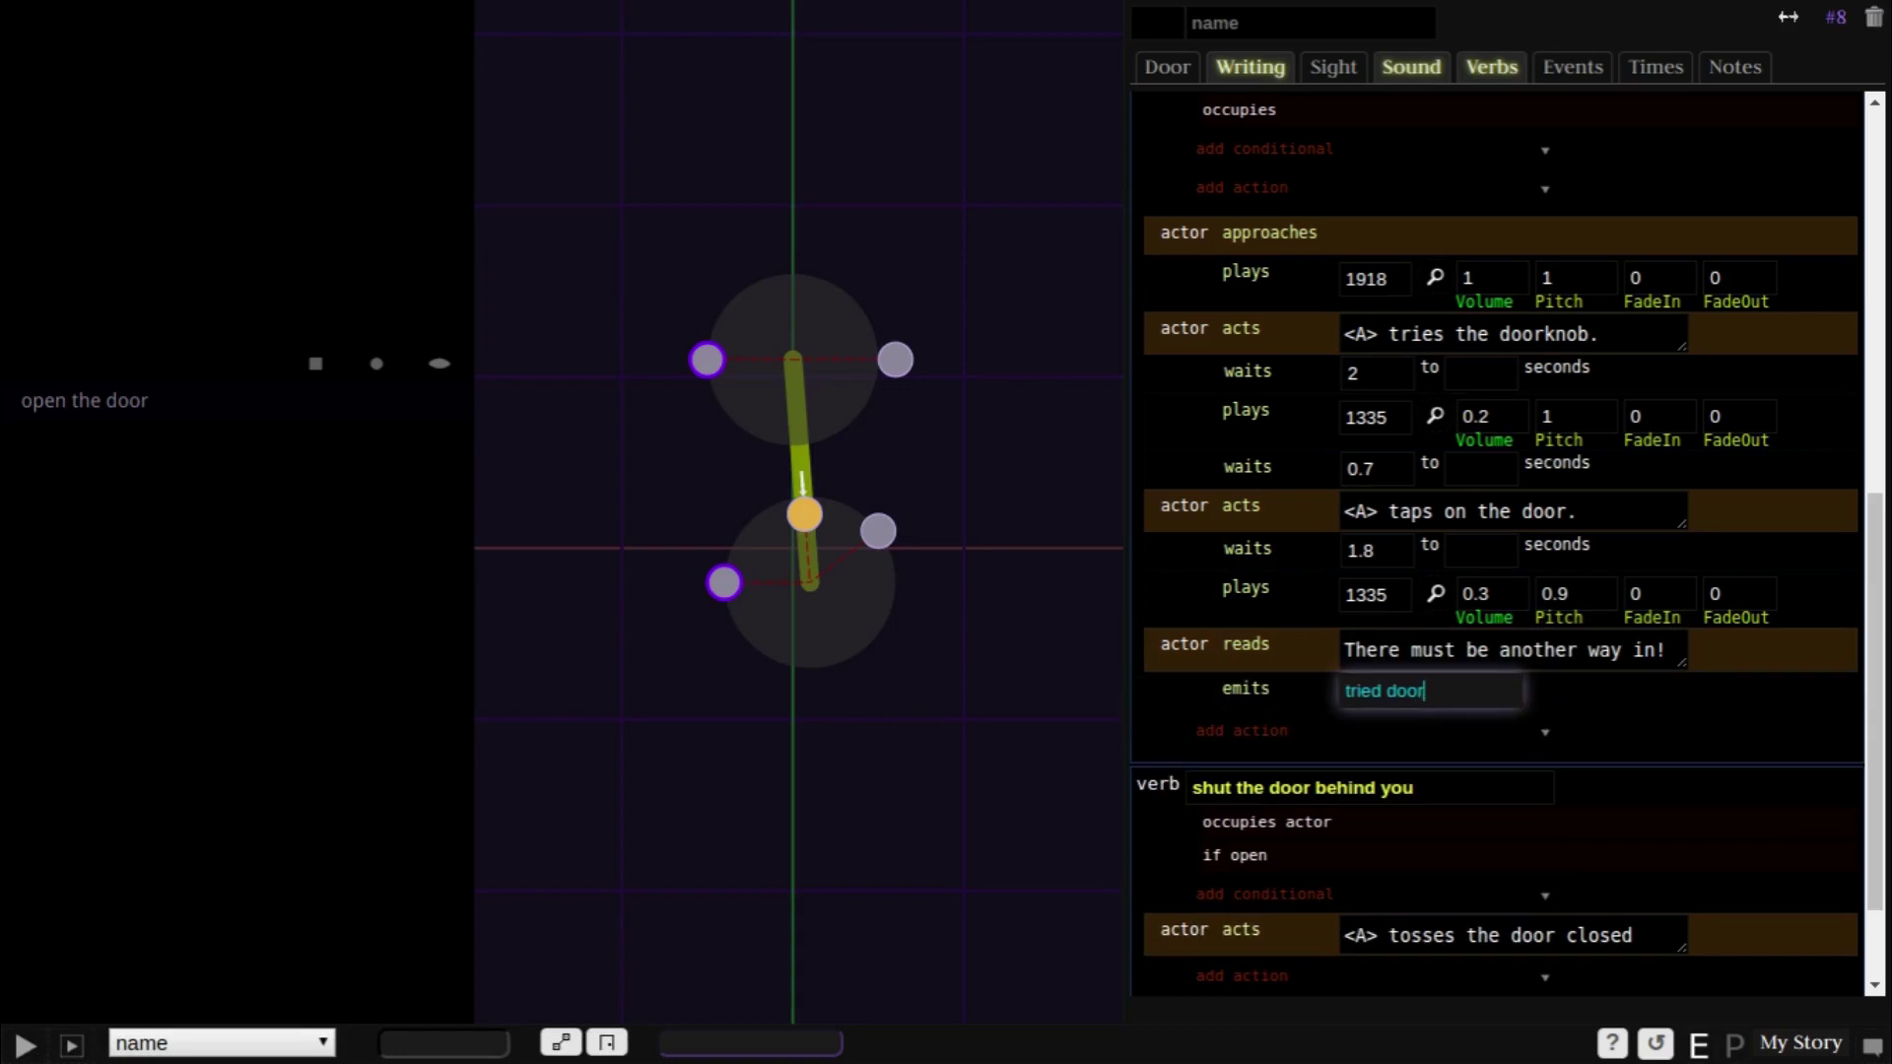
# - Move the character back to the centre of the Outdoors place, test opening the closed door, and reselect the door
pyautogui.moveTo(809, 531); pyautogui.dragTo(809, 582)
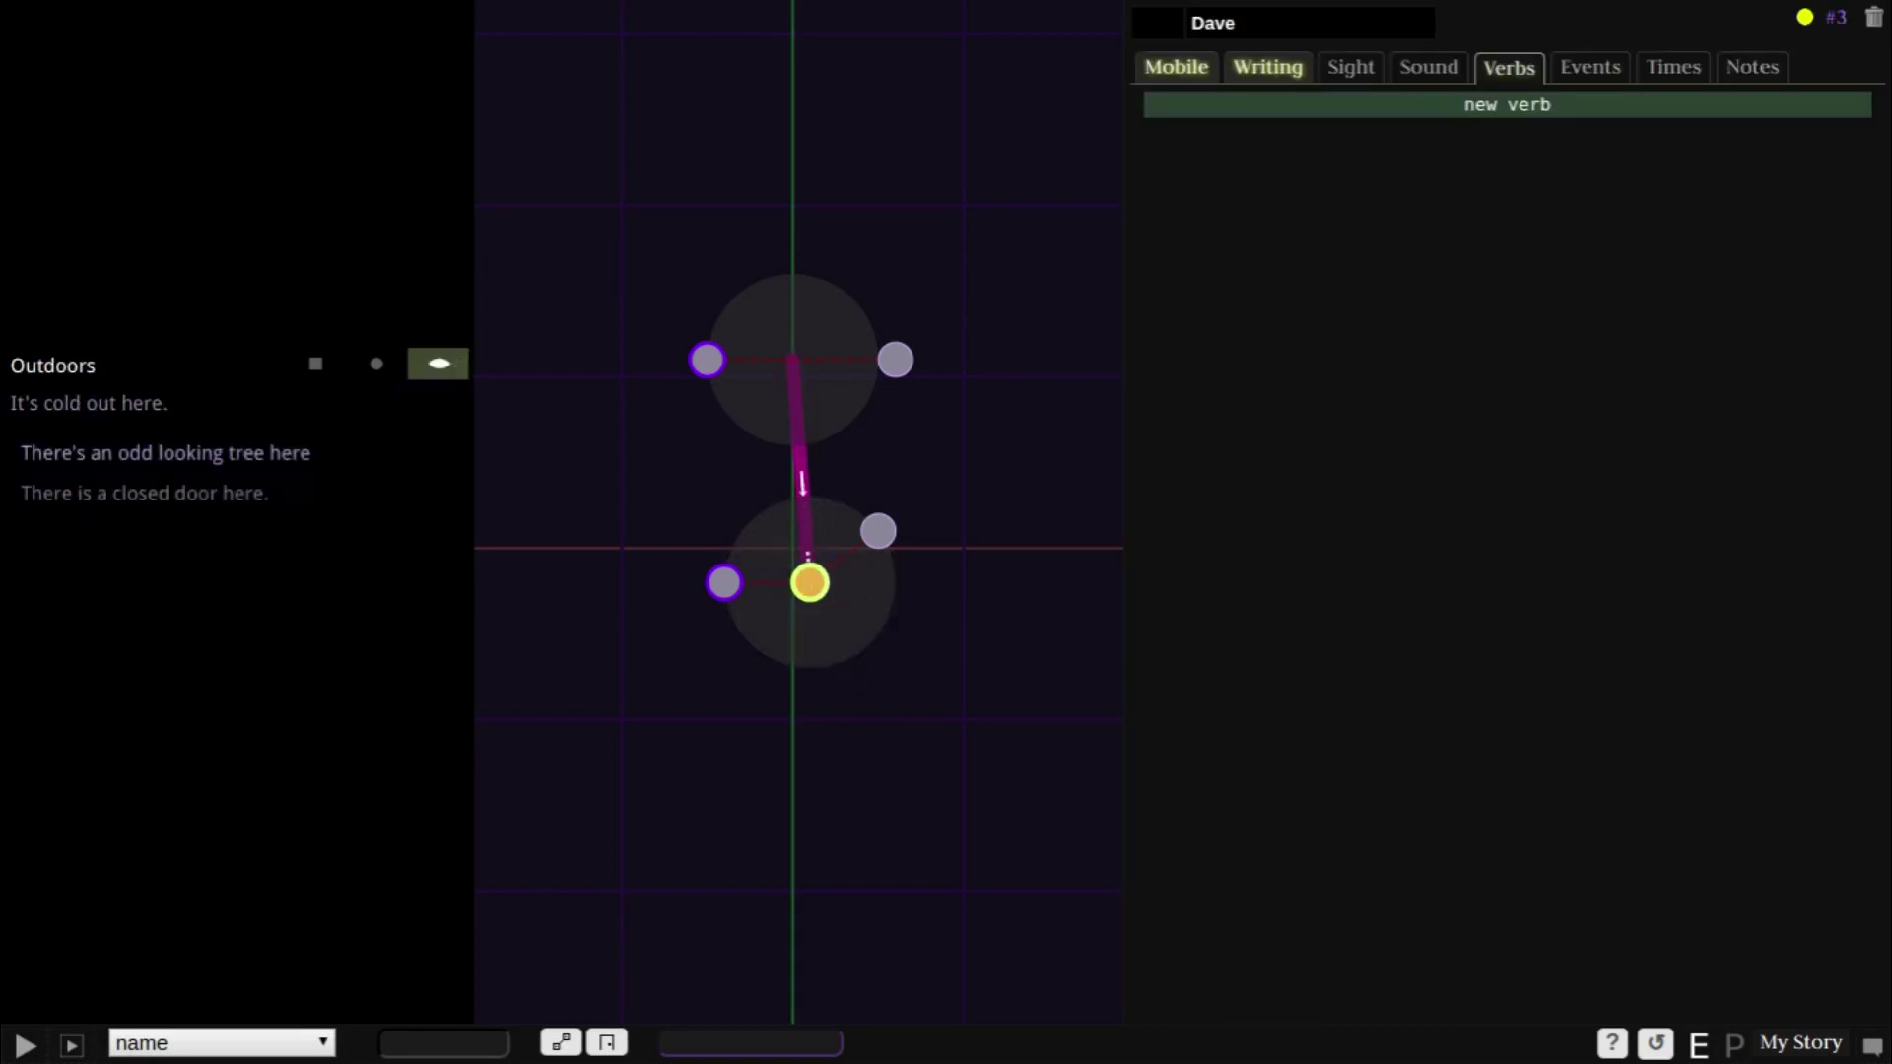
pyautogui.click(179, 495)
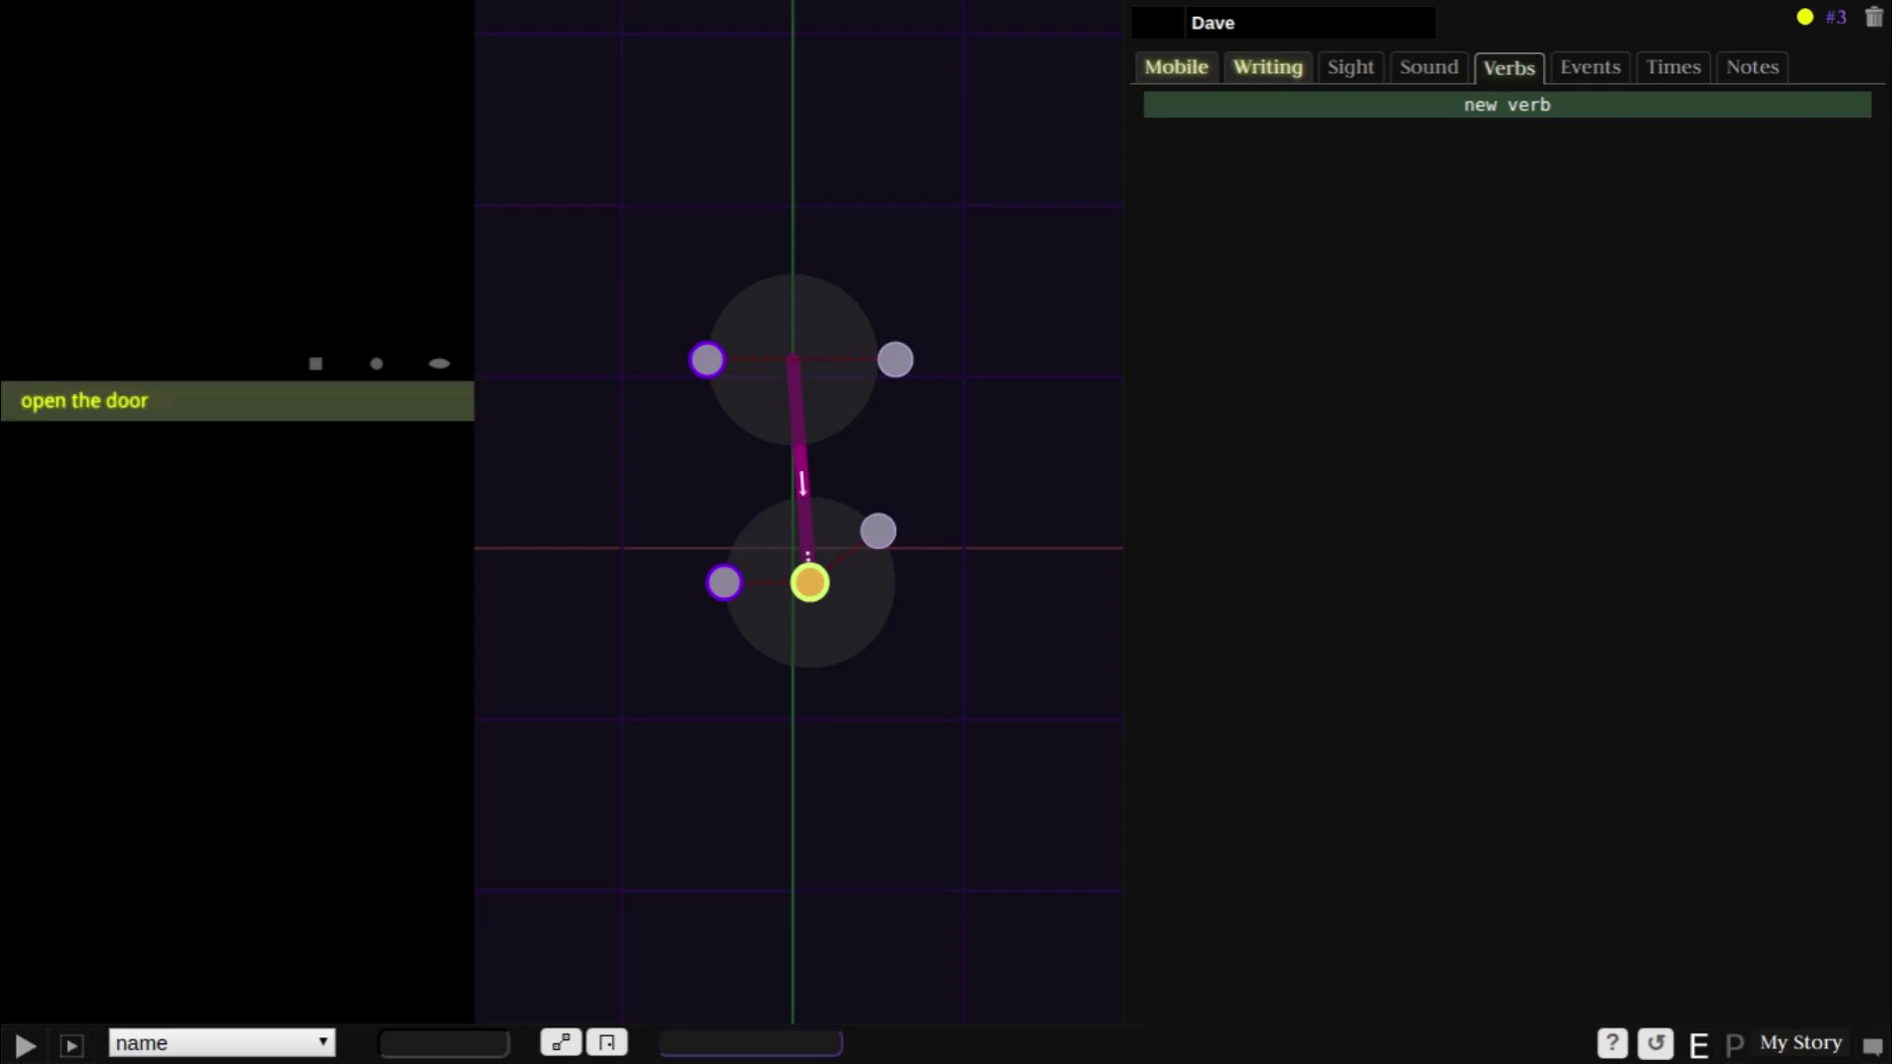
pyautogui.click(106, 410)
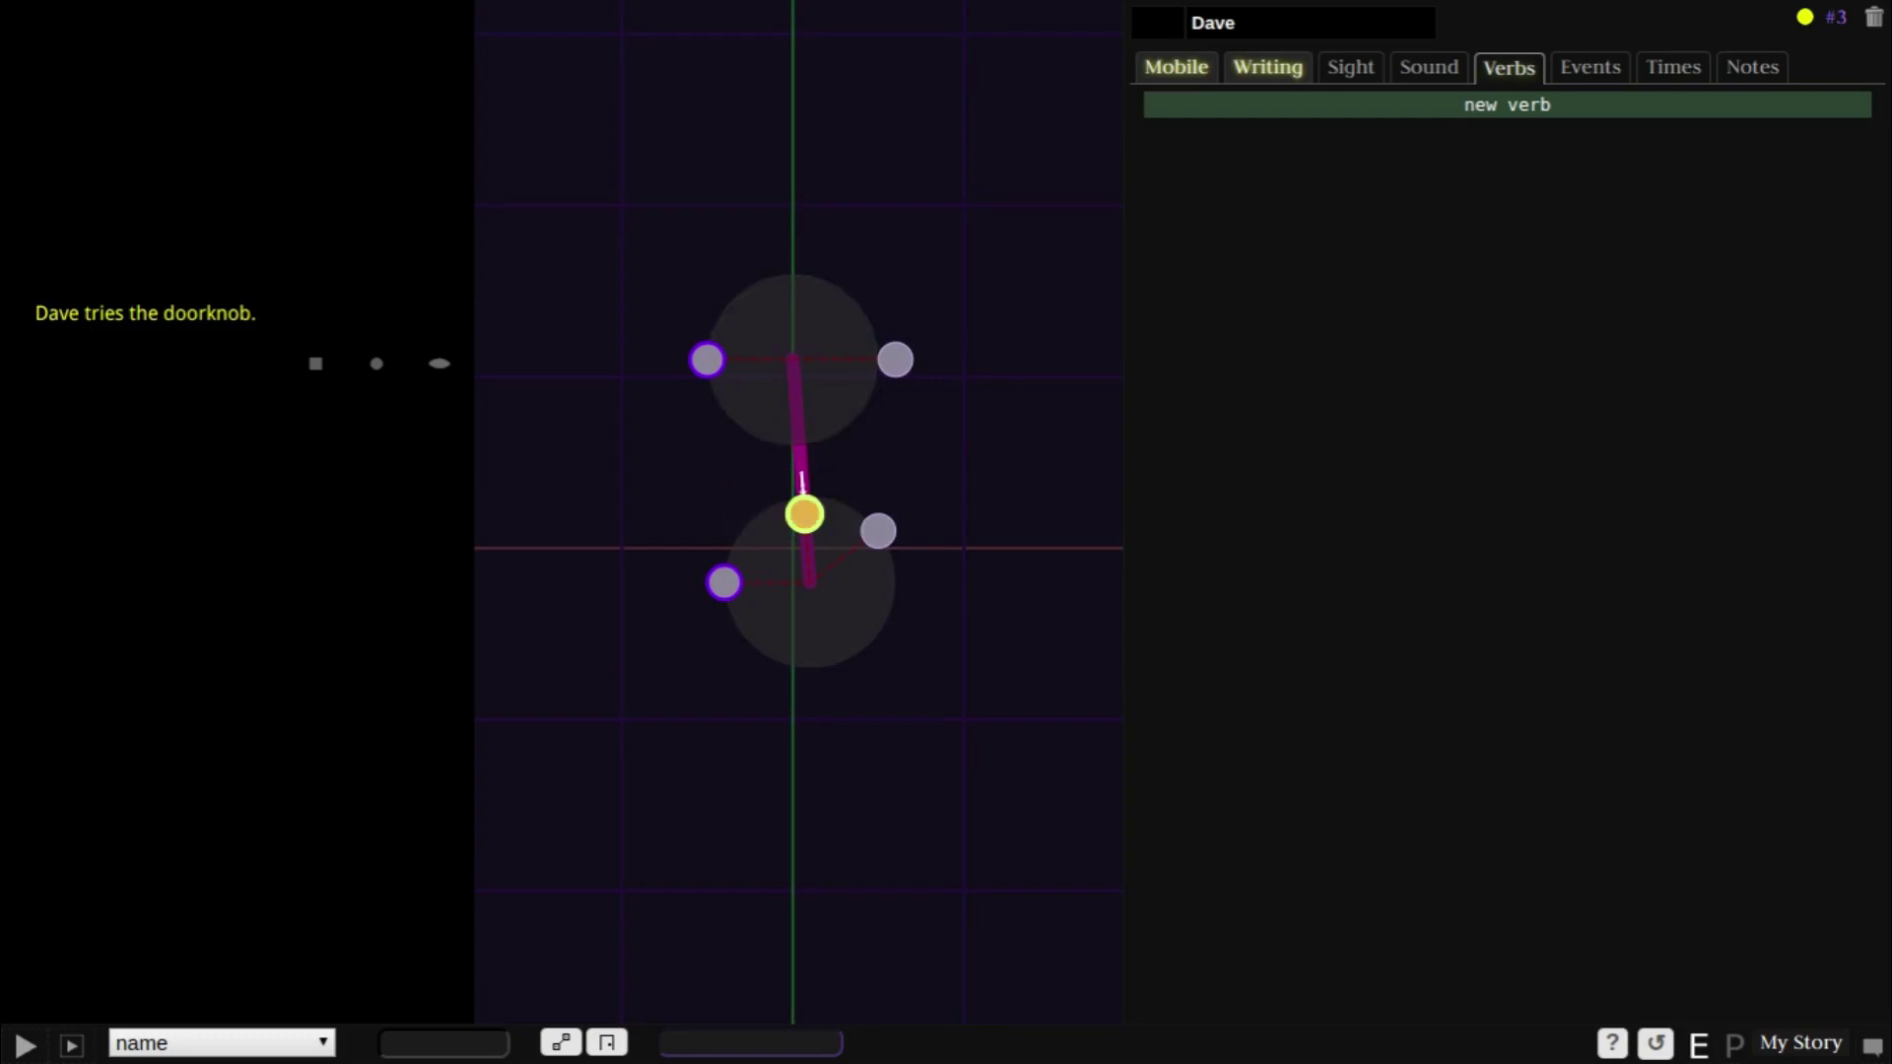
pyautogui.click(803, 483)
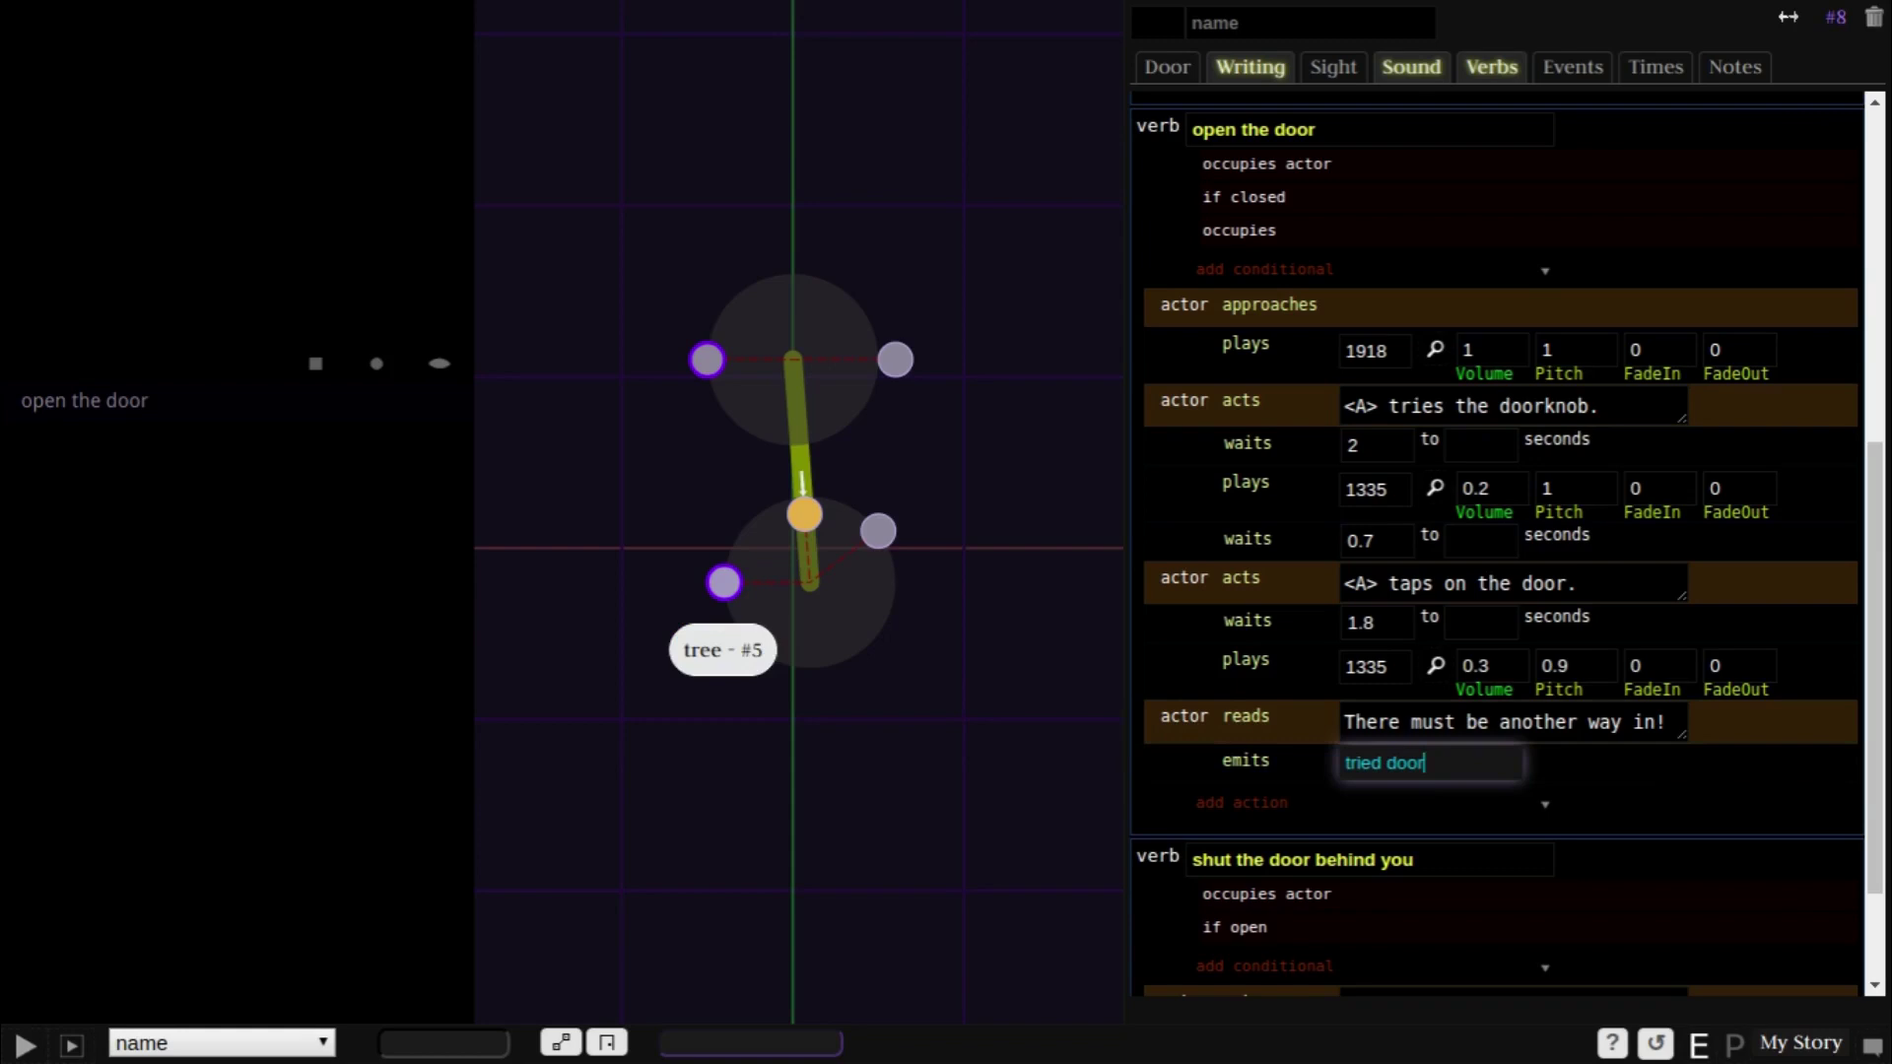
# - Rename the tree object "note on the tree" and set its visible property to No
pyautogui.click(724, 581)
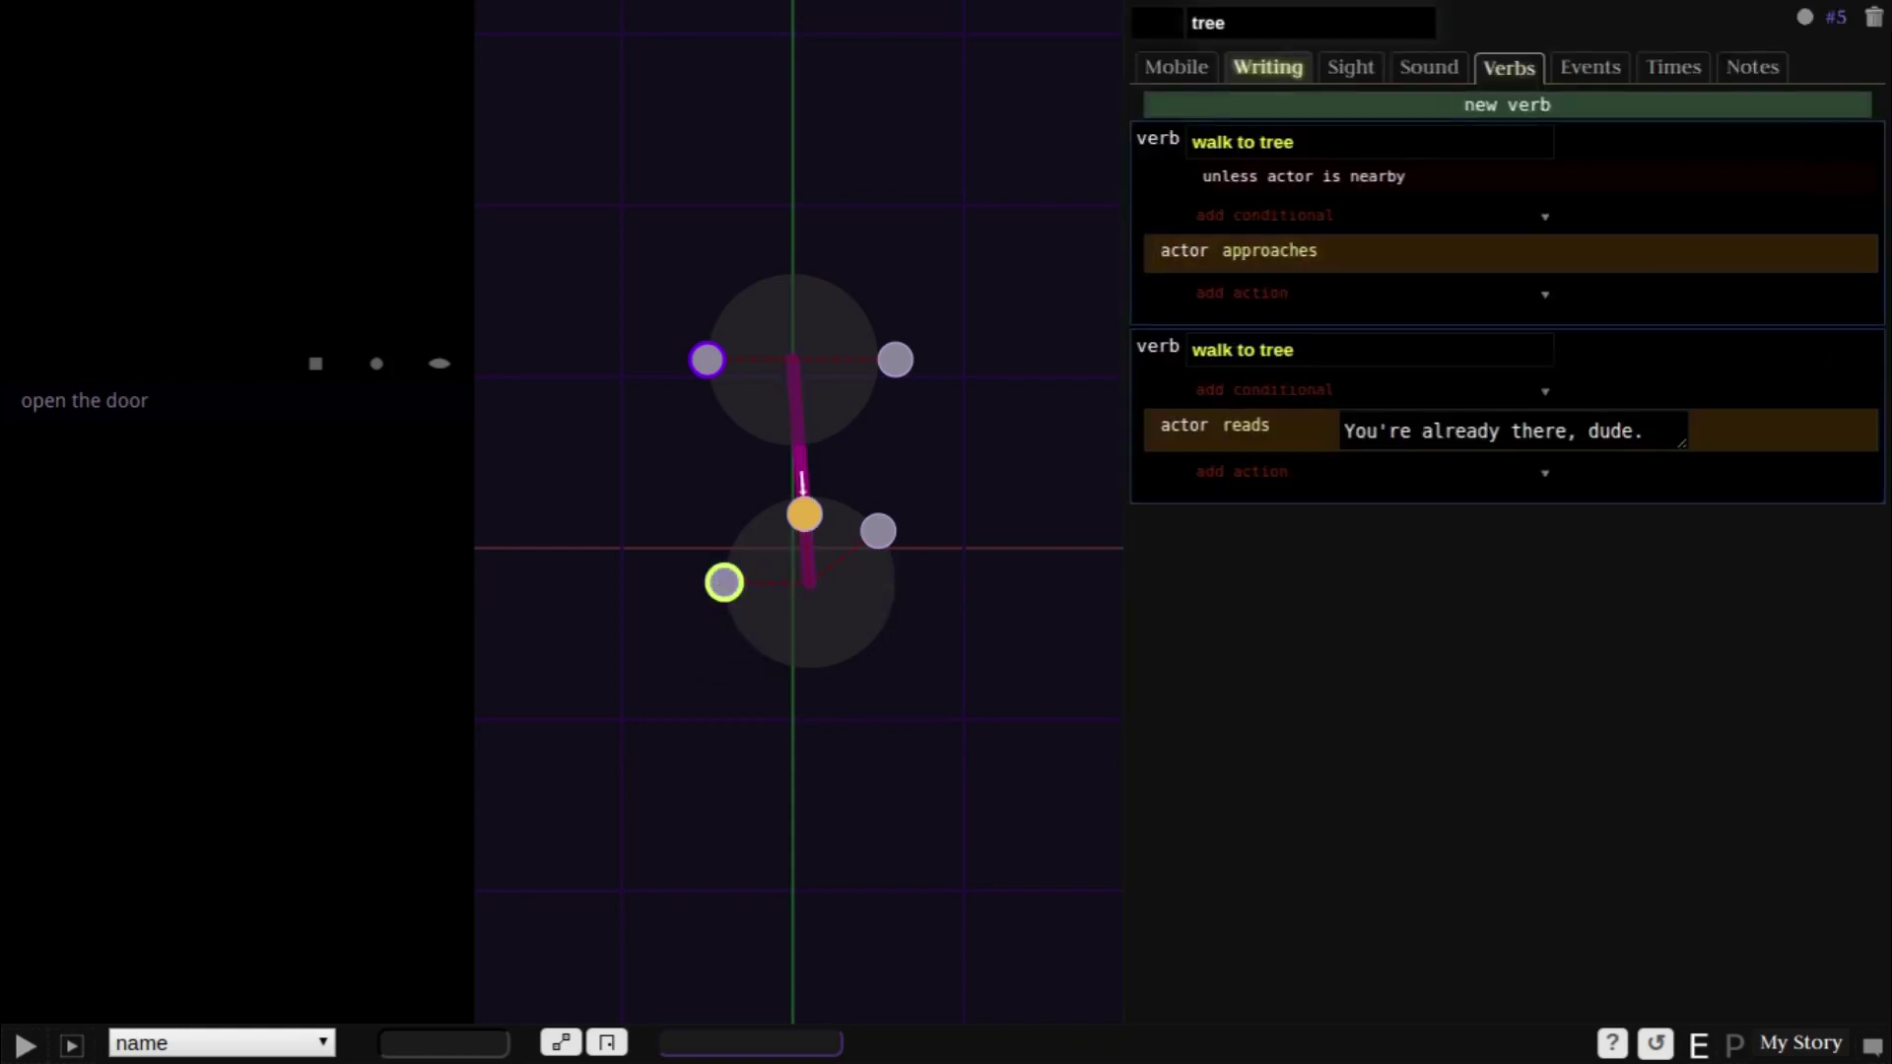
pyautogui.doubleClick(1226, 25)
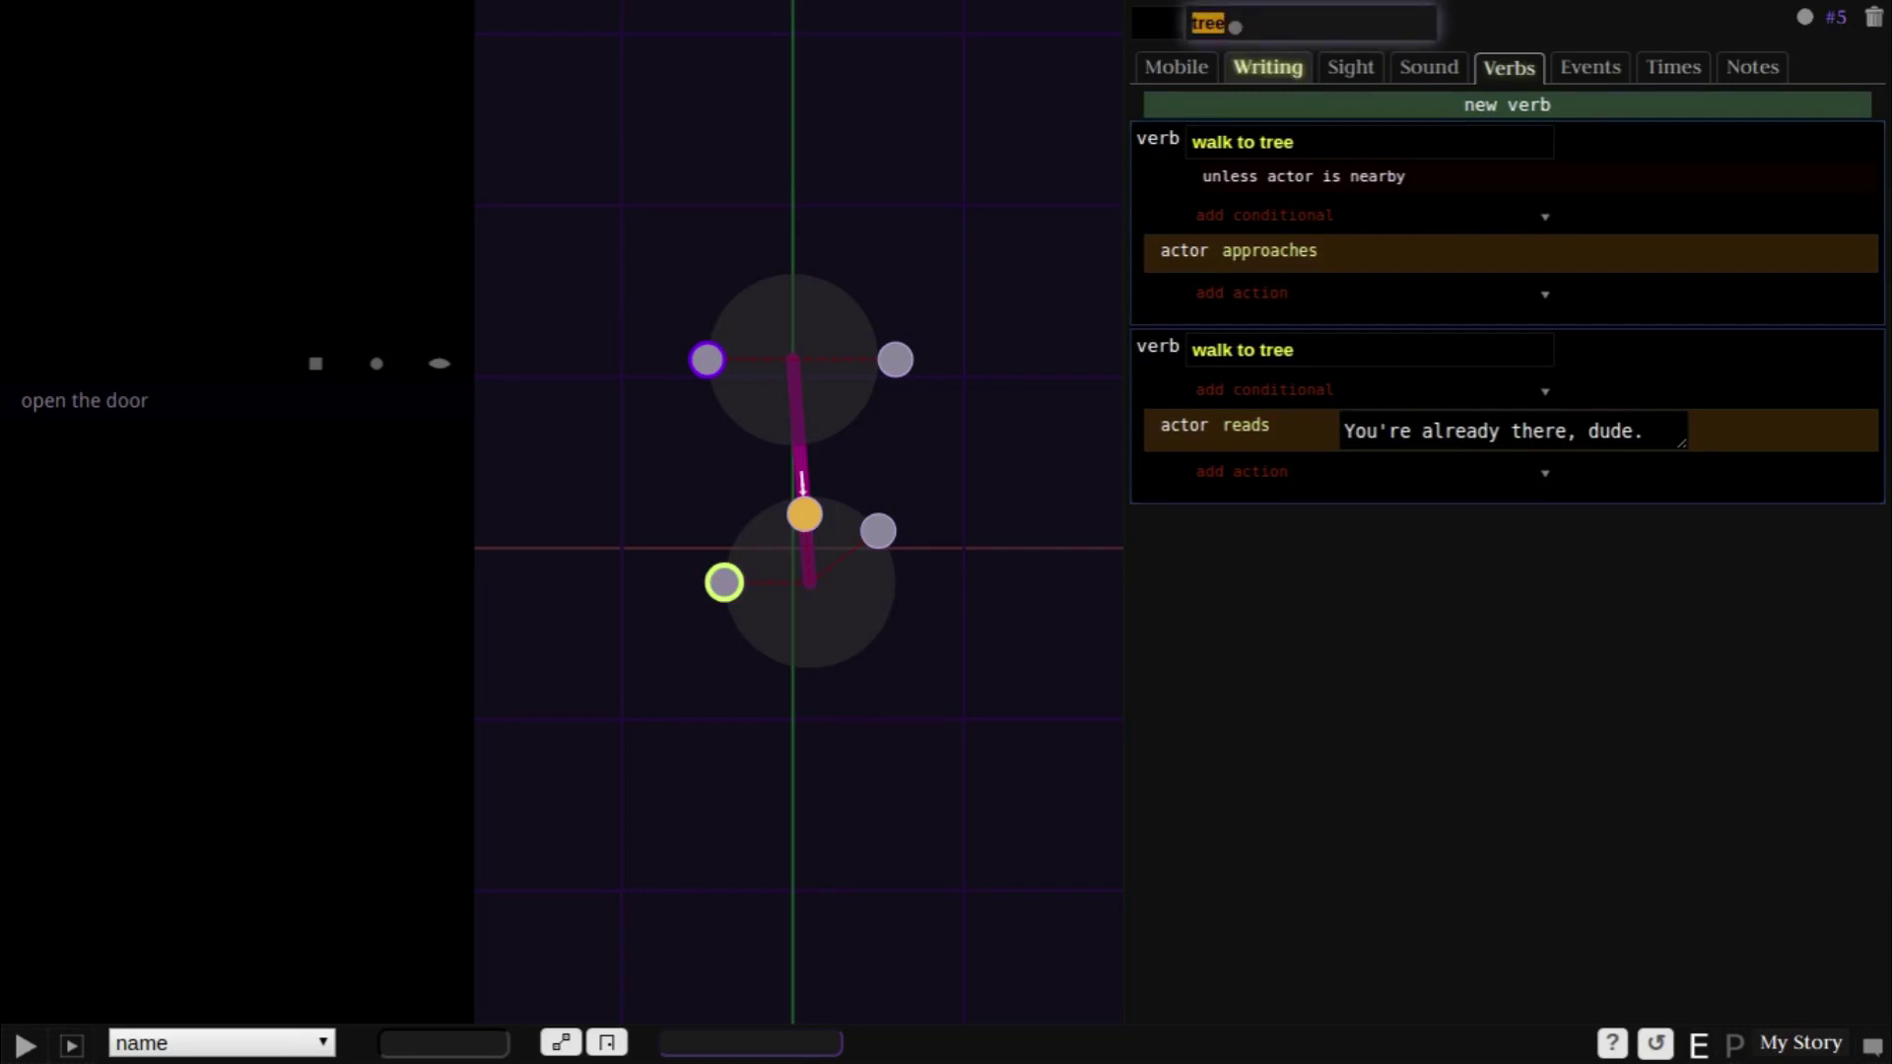
pyautogui.write('note on ')
pyautogui.write('tree')
pyautogui.press('Left')
pyautogui.press('Left')
pyautogui.press('Left')
pyautogui.press('Left')
pyautogui.write('the')
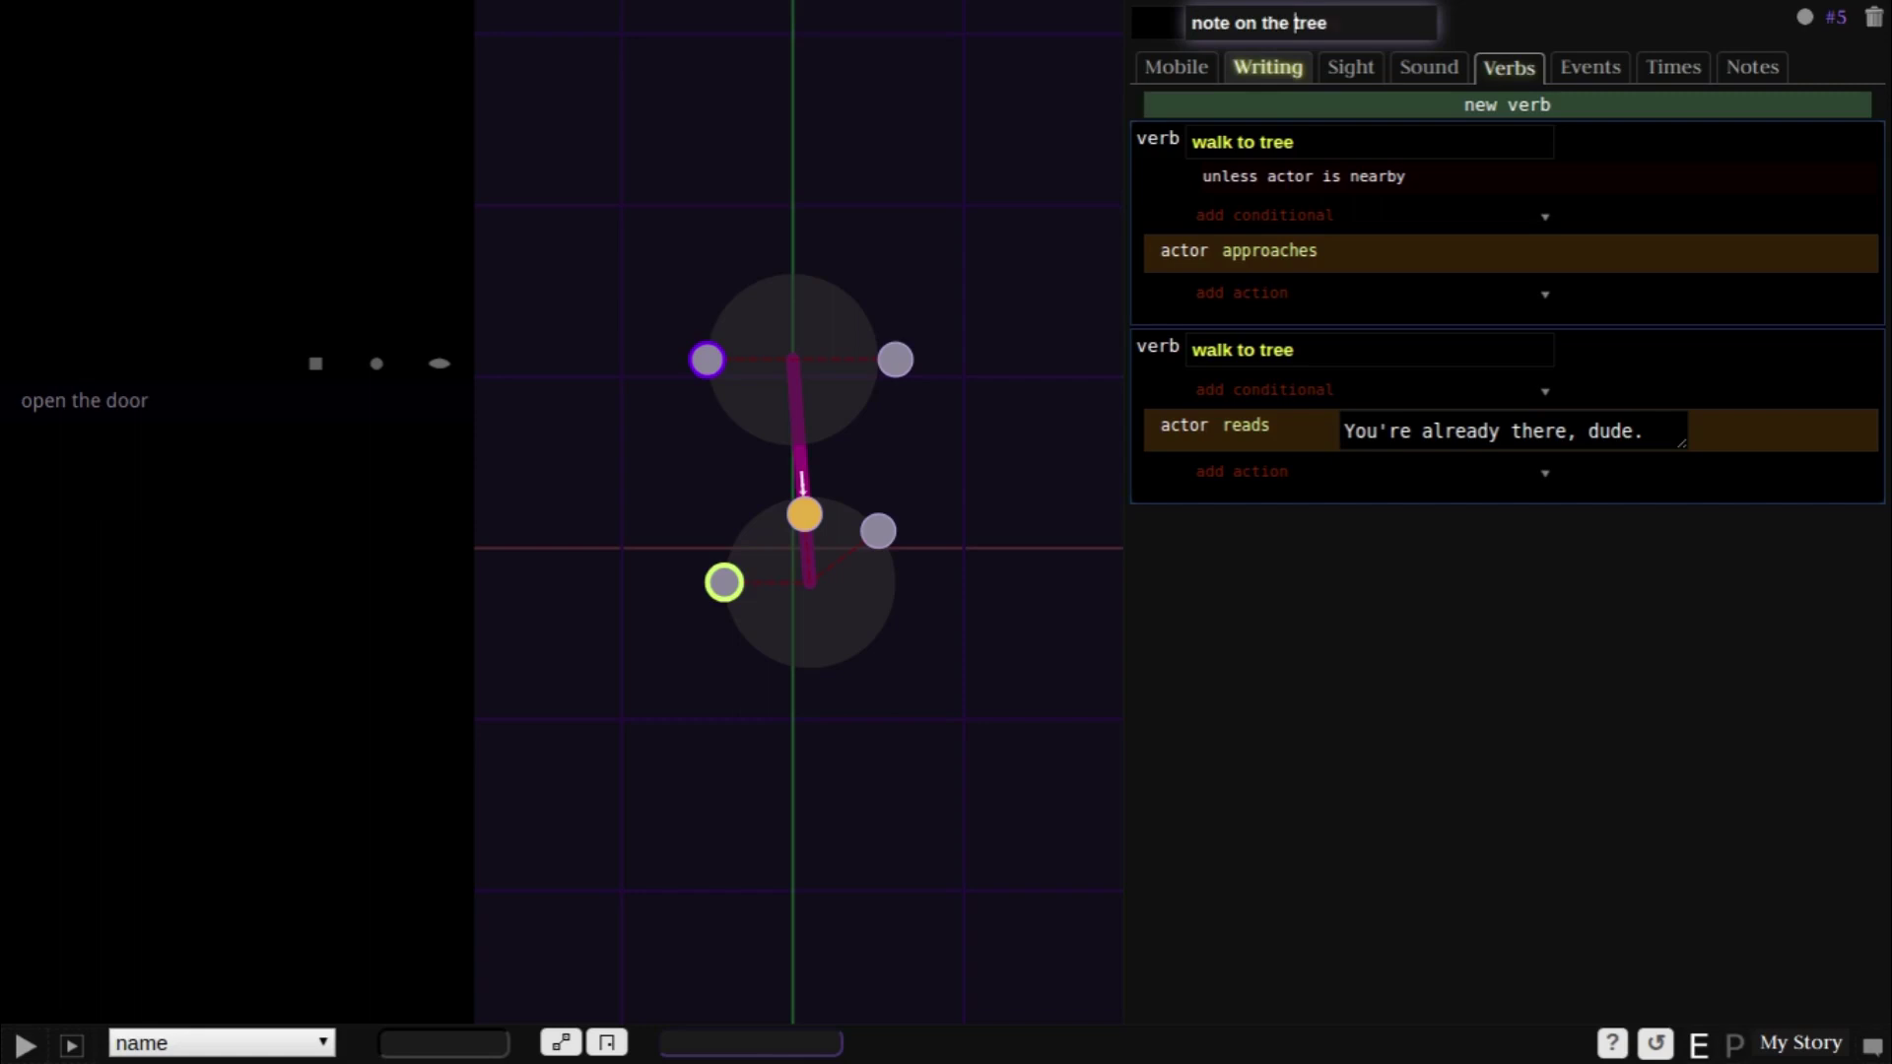
pyautogui.click(1350, 67)
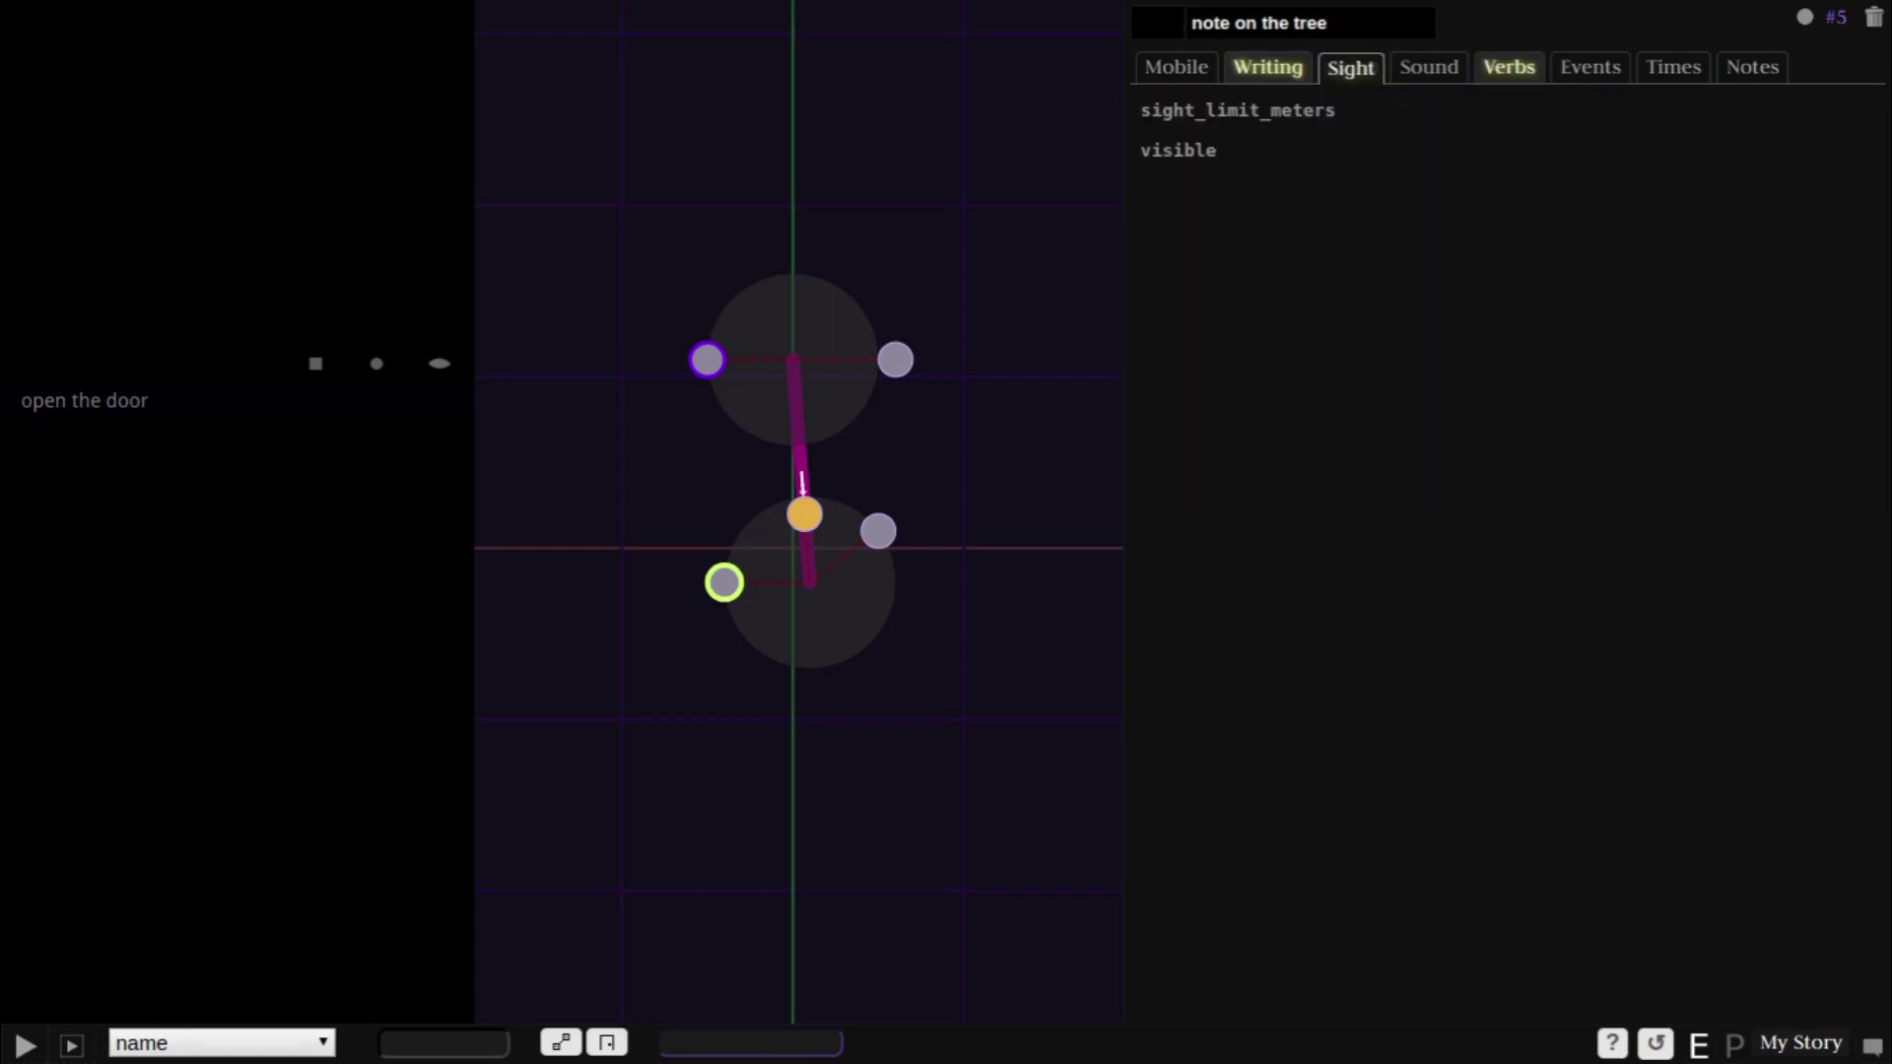
pyautogui.click(1208, 189)
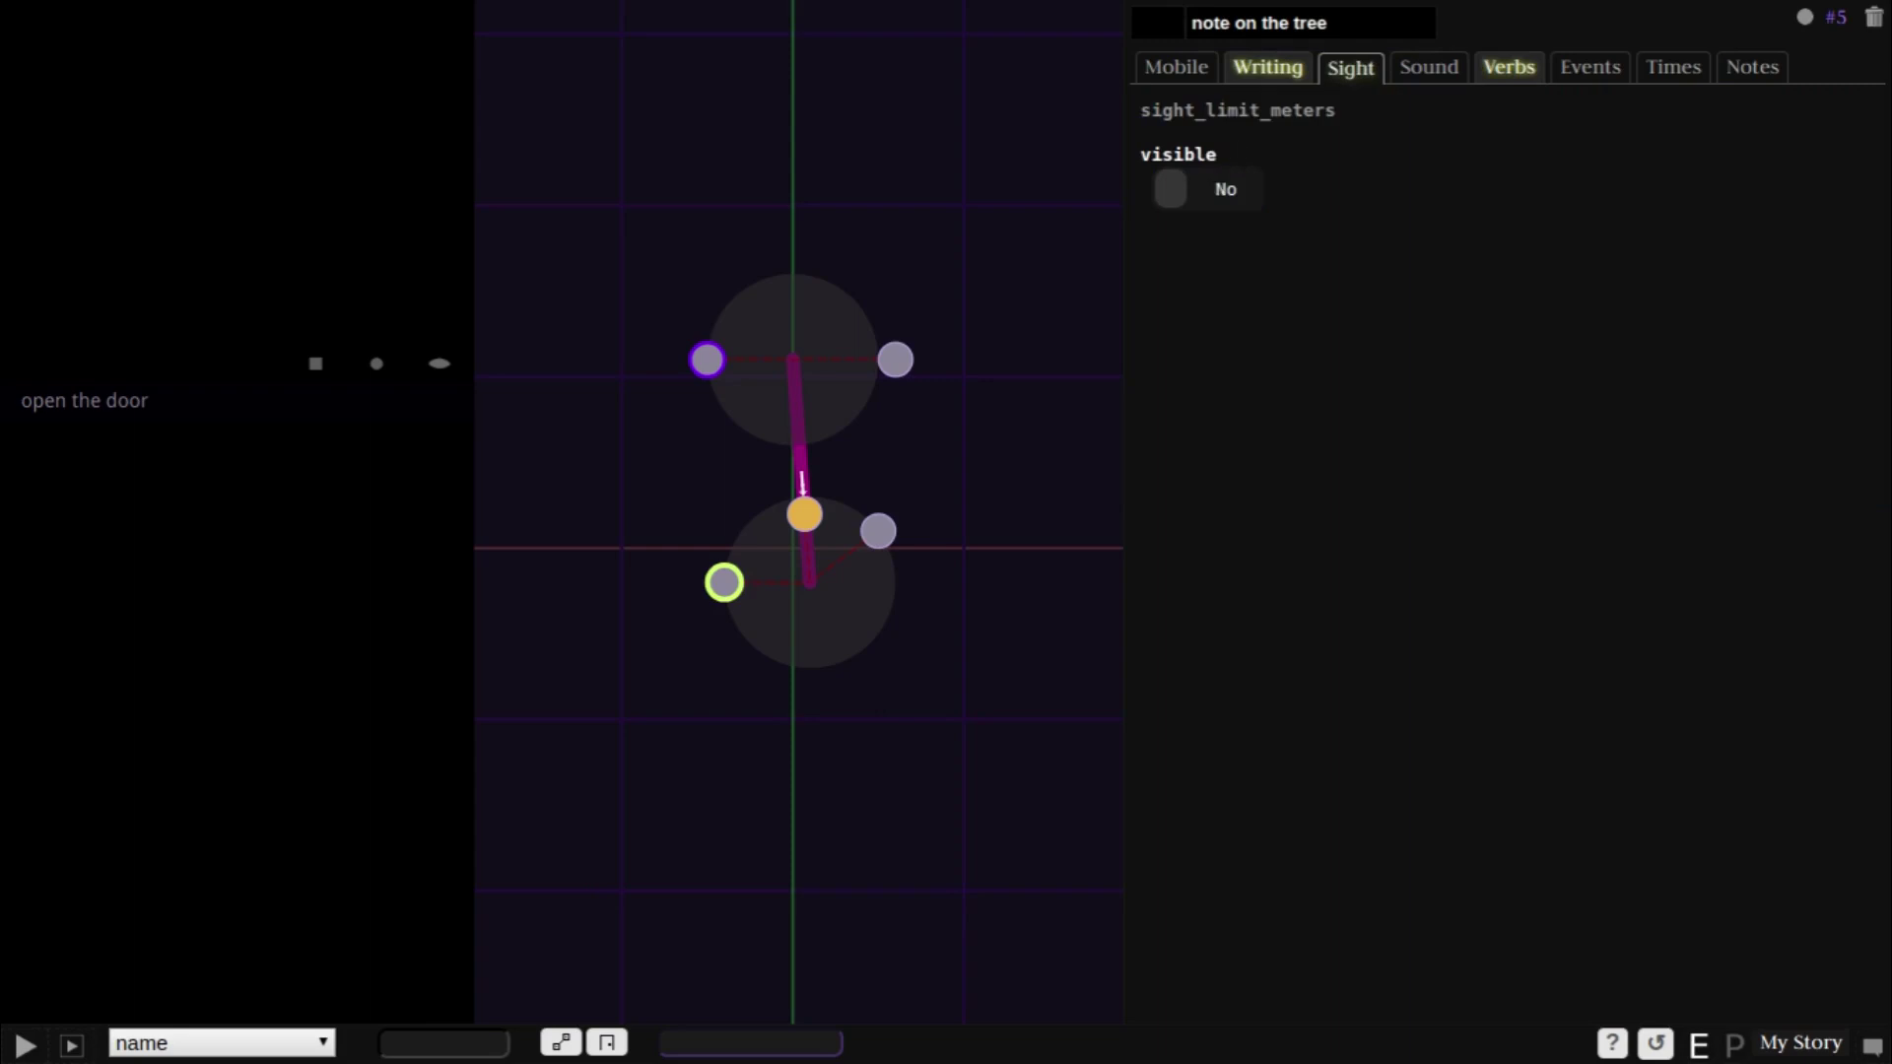
# - Add a new event to the note that triggers when "tried door" is emitted
pyautogui.click(1589, 67)
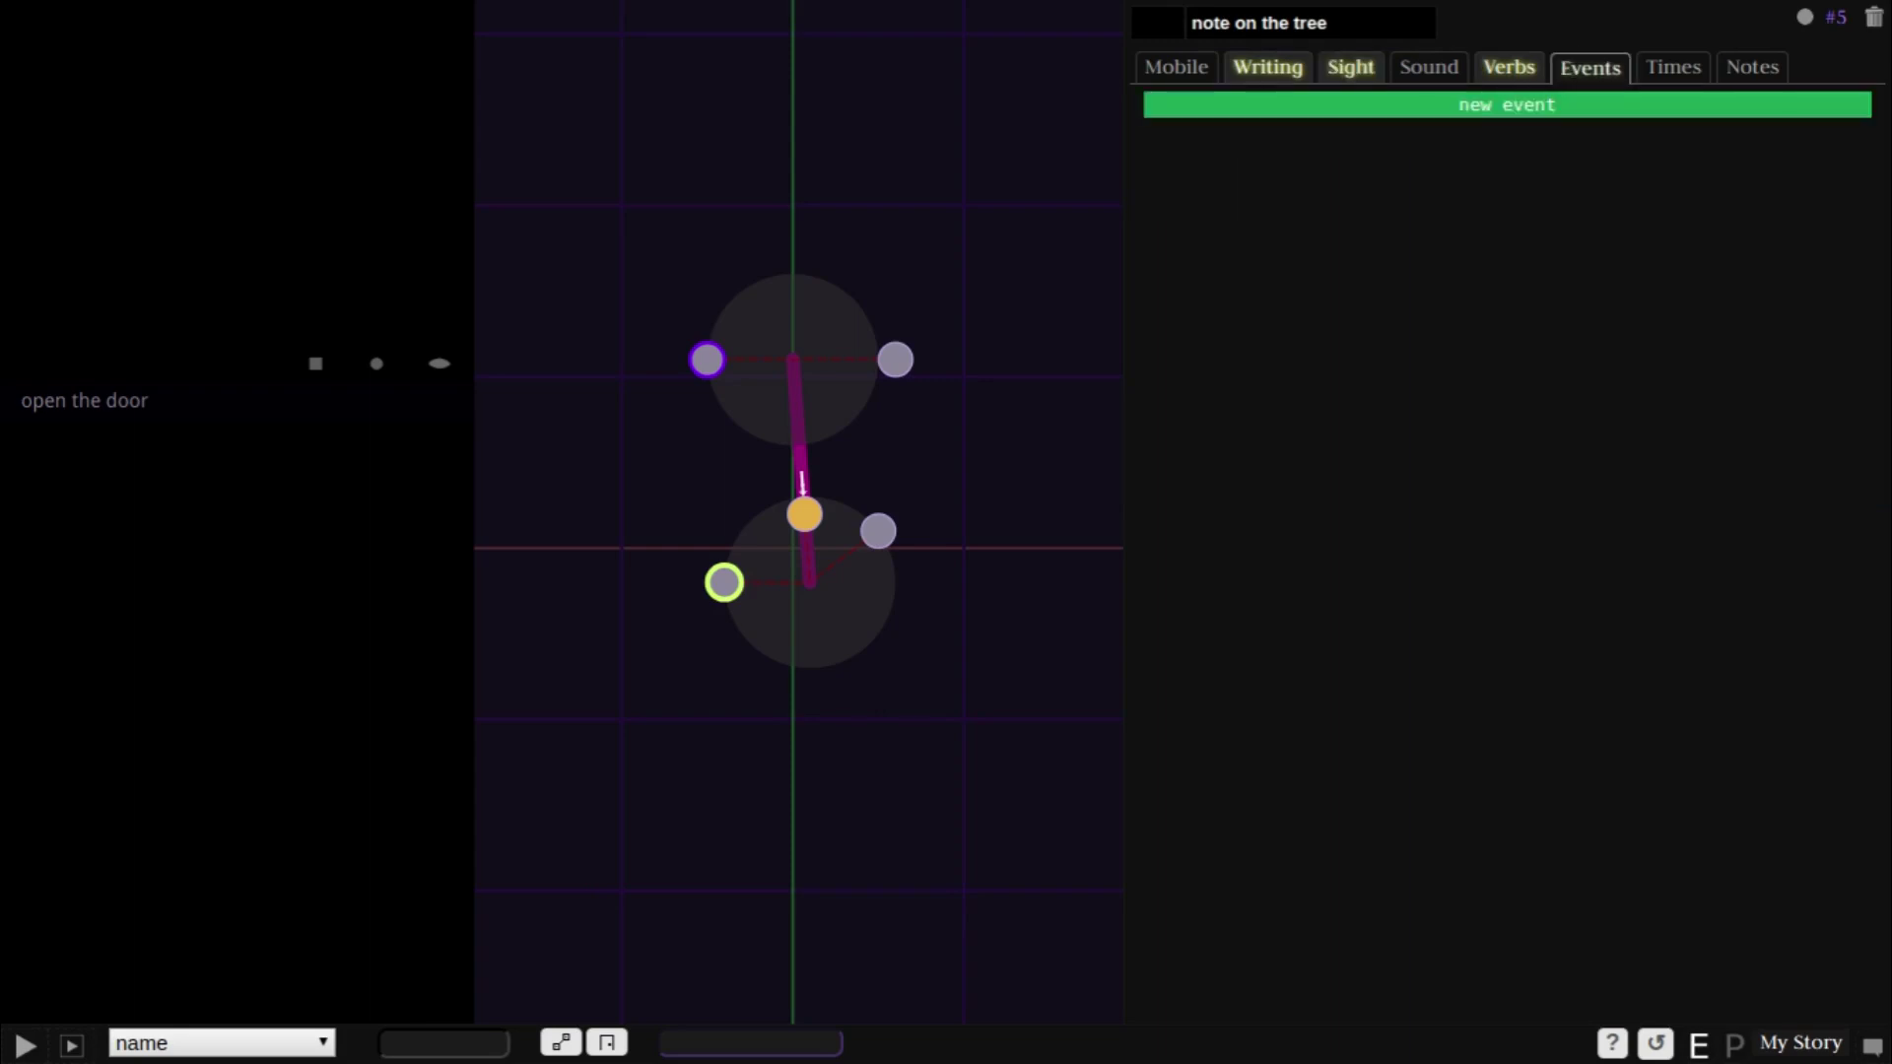
pyautogui.click(1522, 104)
pyautogui.write('tried')
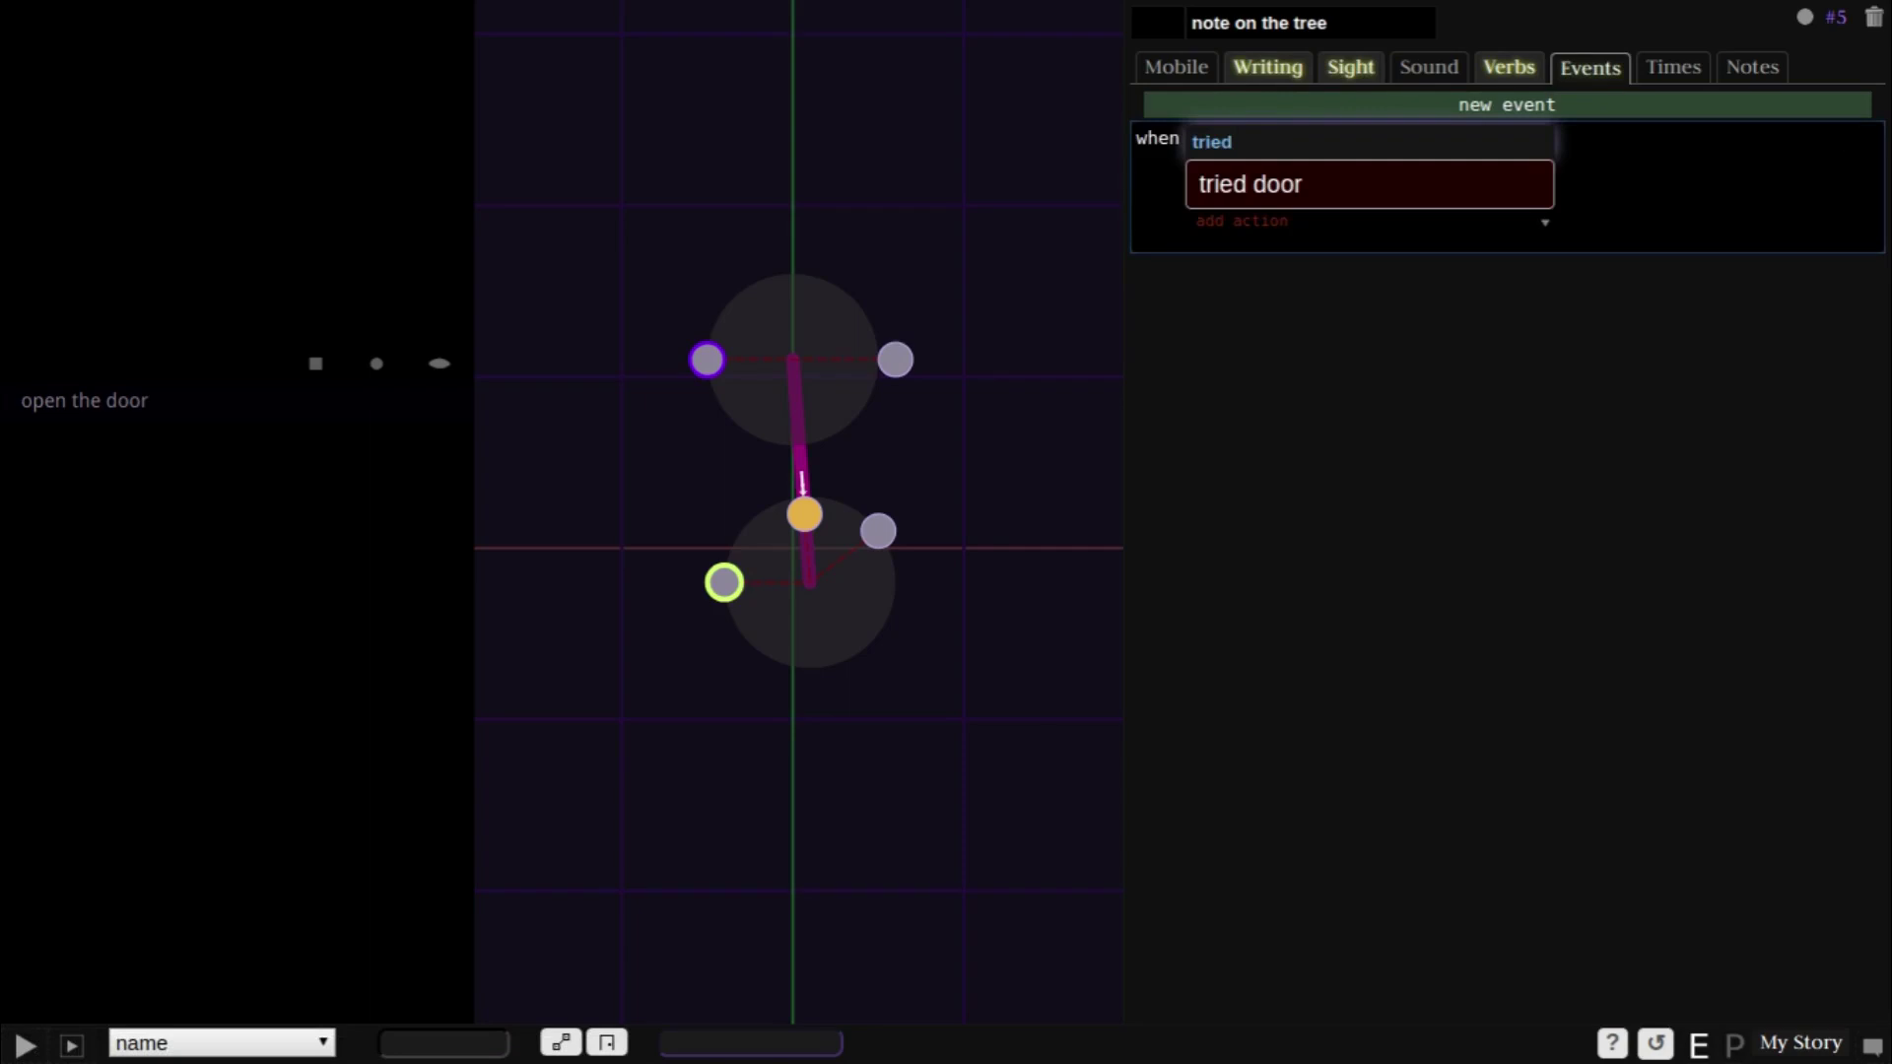
pyautogui.press('Down')
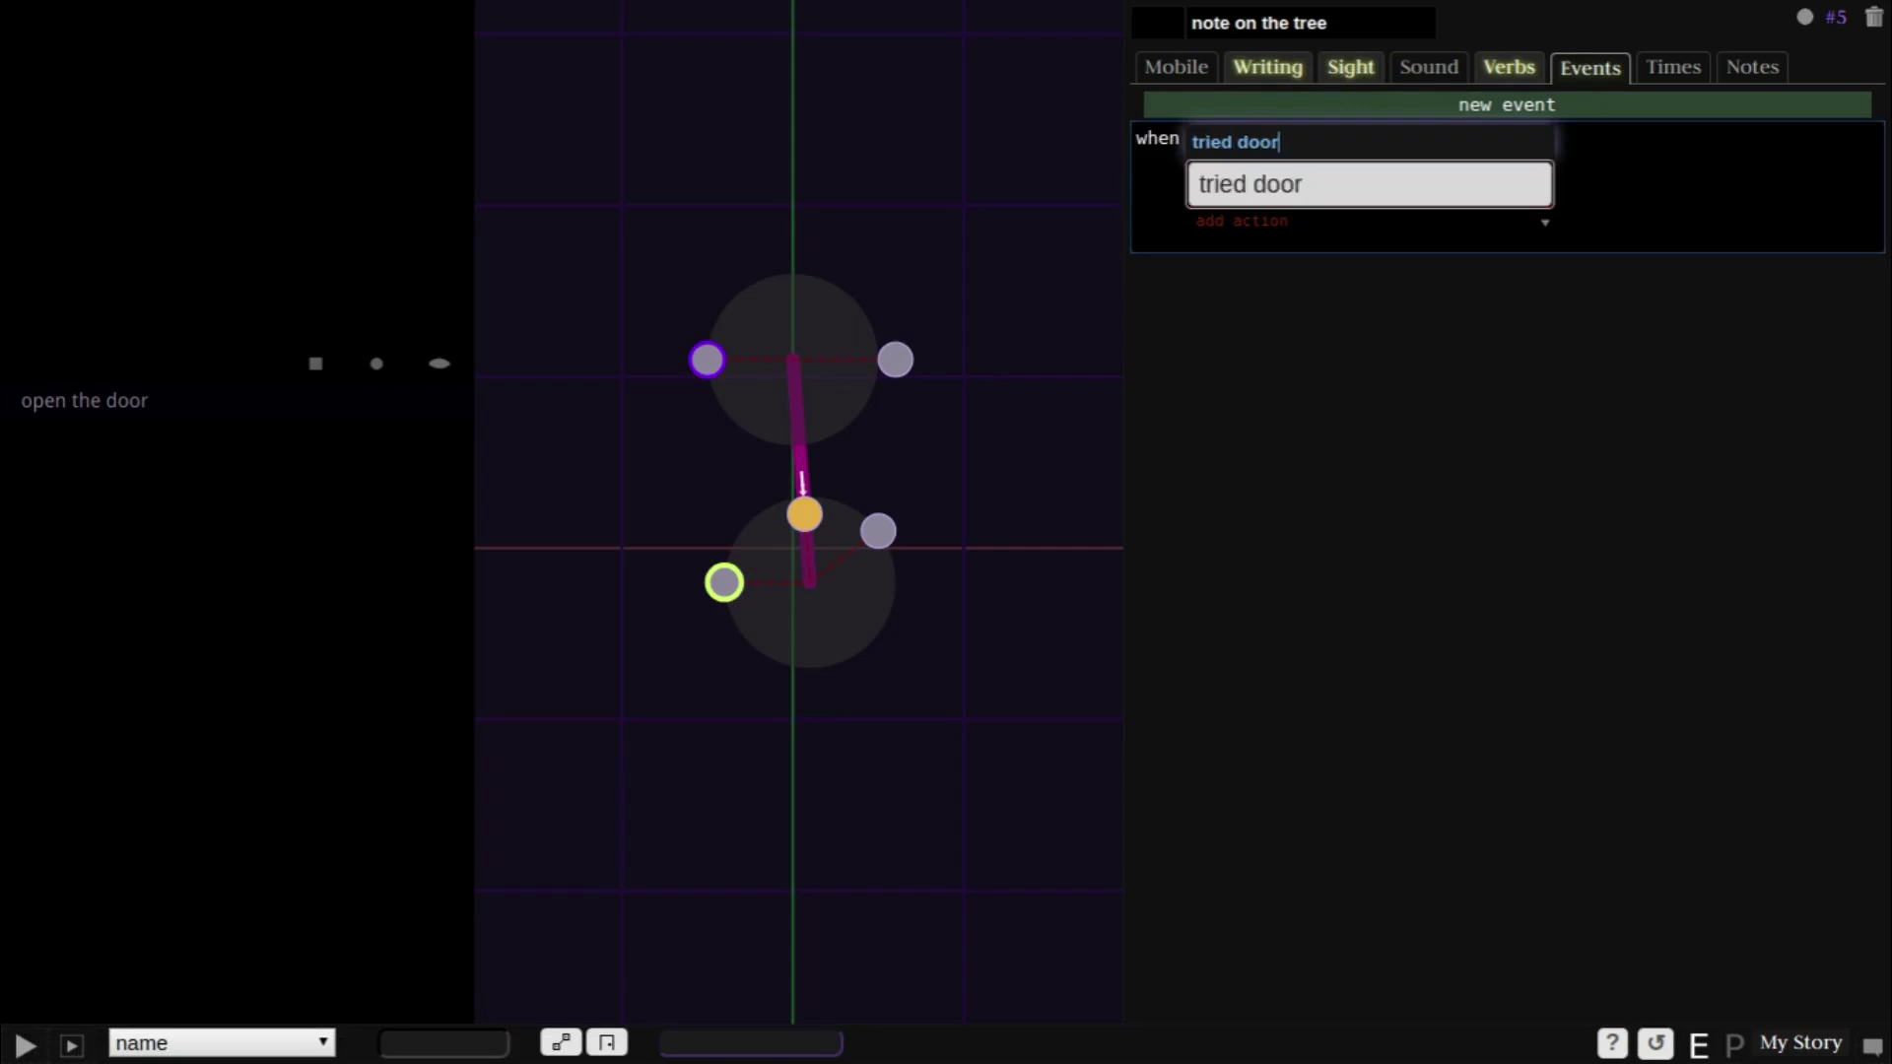
pyautogui.press('Return')
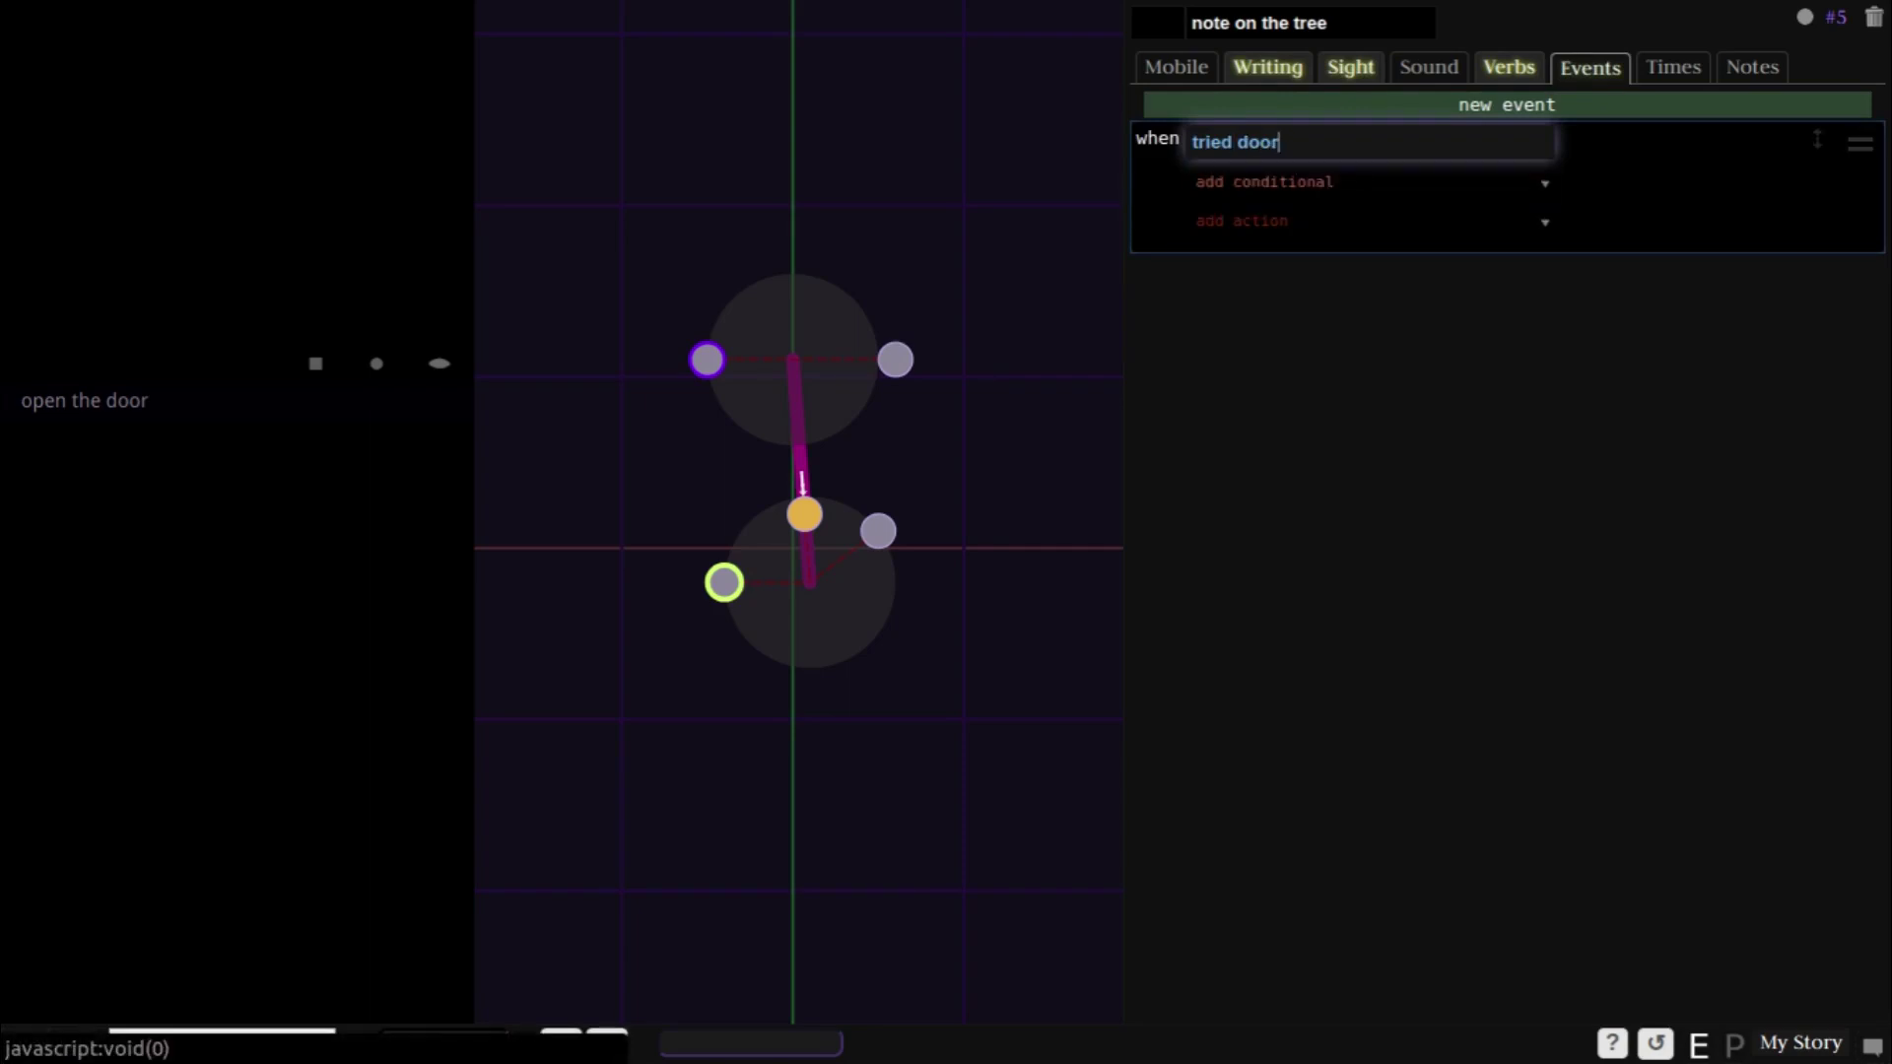
# - Add a sets action to the "tried door" event that sets the note's visible property to Yes
pyautogui.press('Tab')
pyautogui.press('Return')
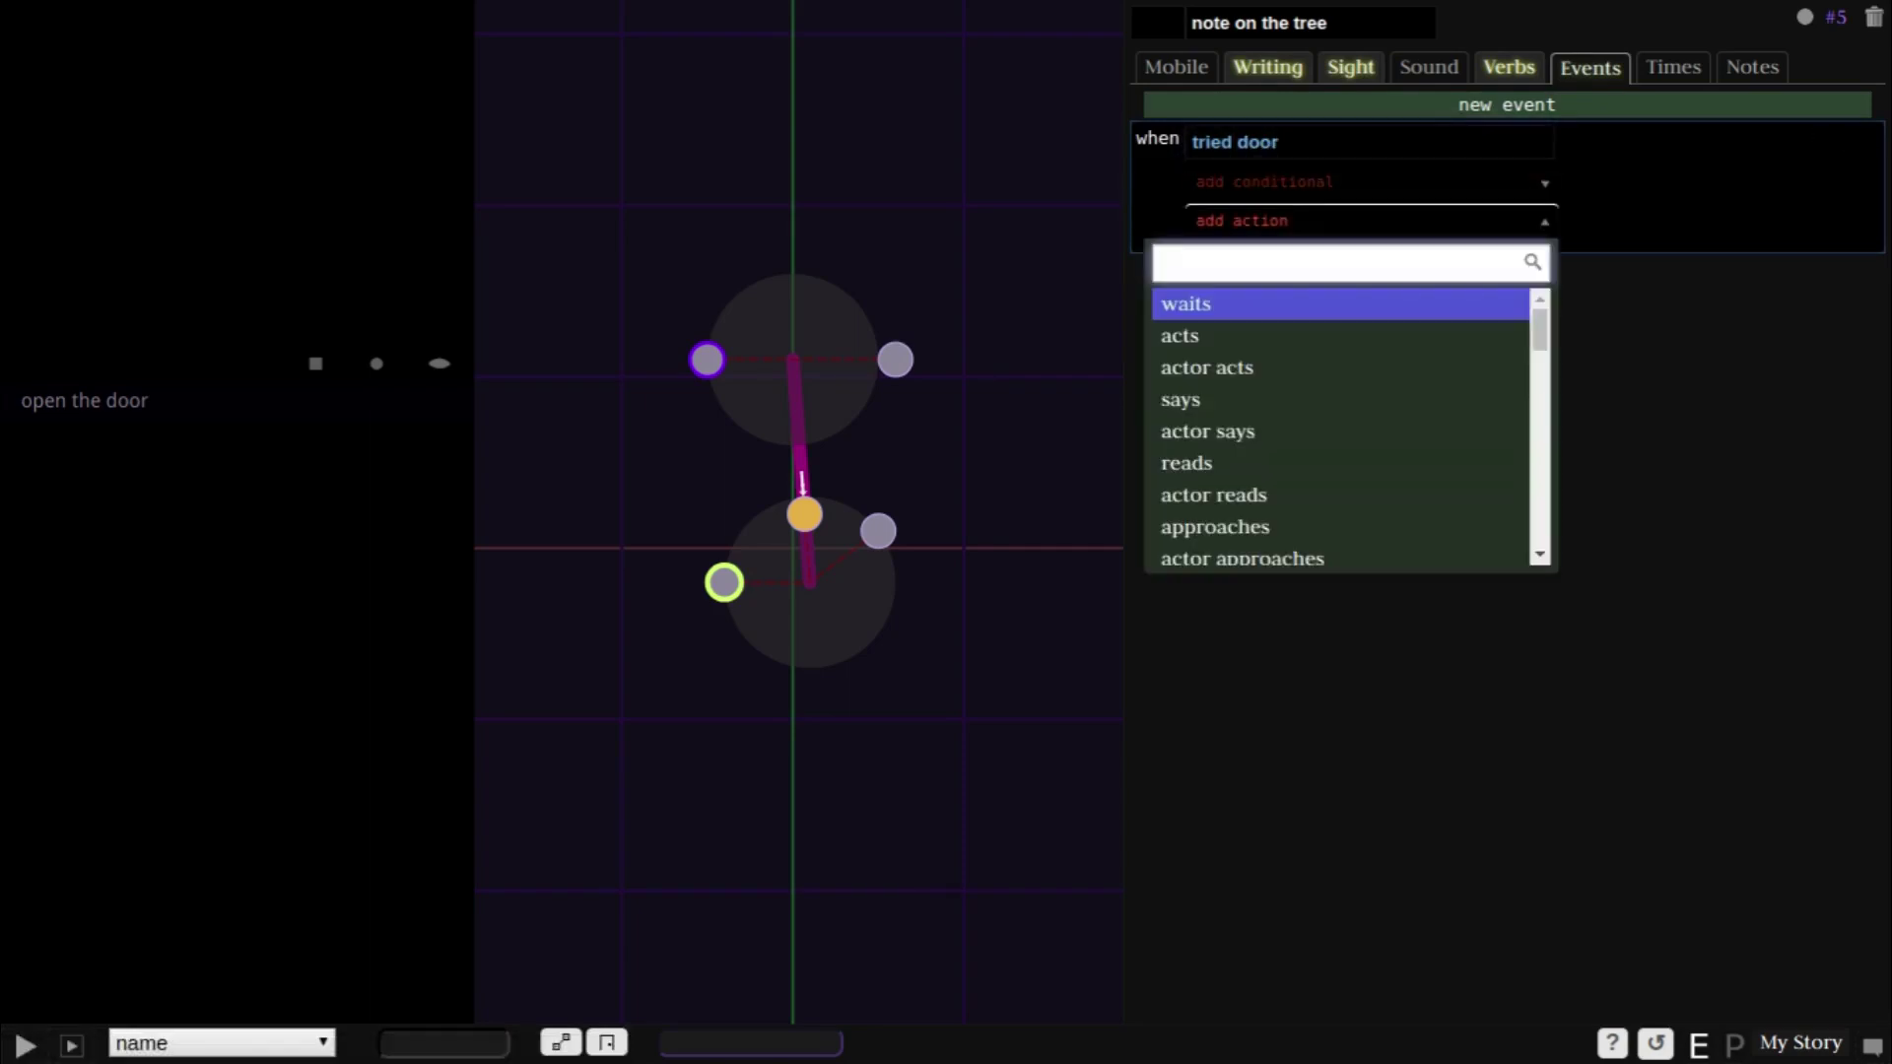
pyautogui.write('set')
pyautogui.press('Return')
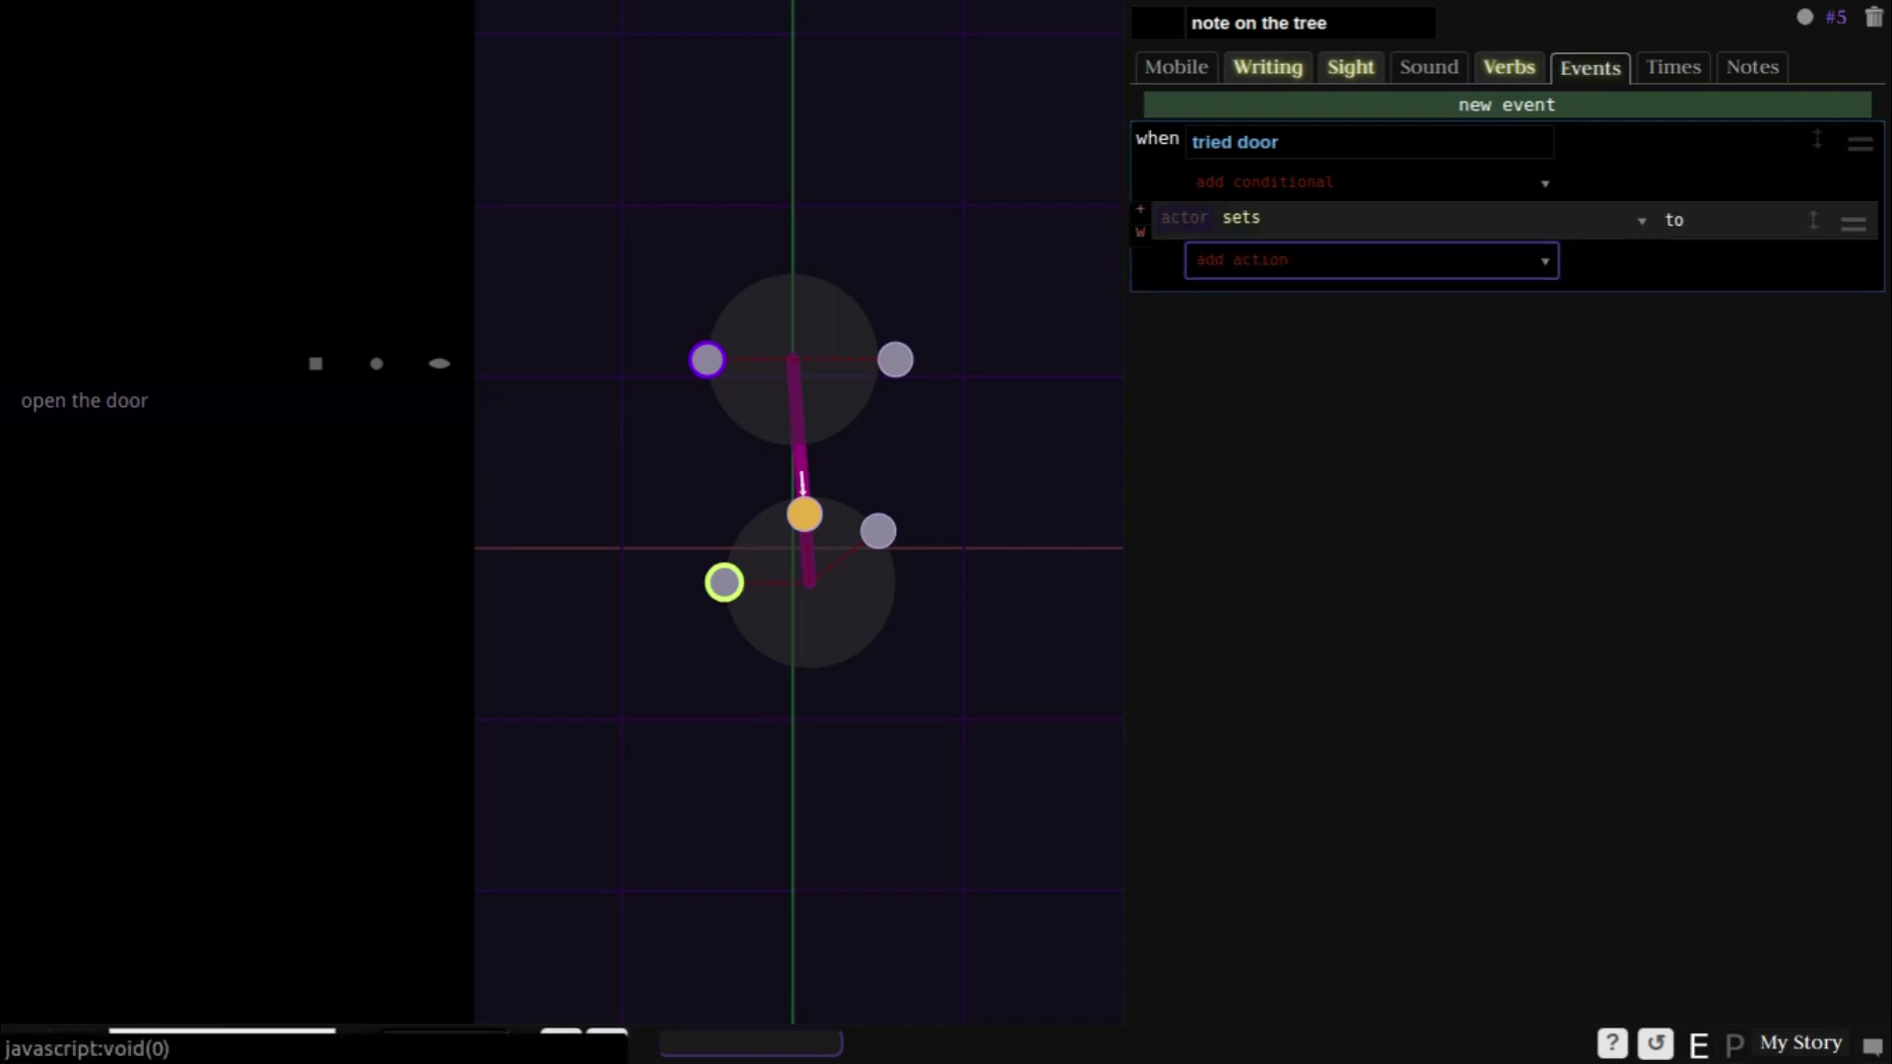
pyautogui.hotkey('shift', 'Tab')
pyautogui.write('vis')
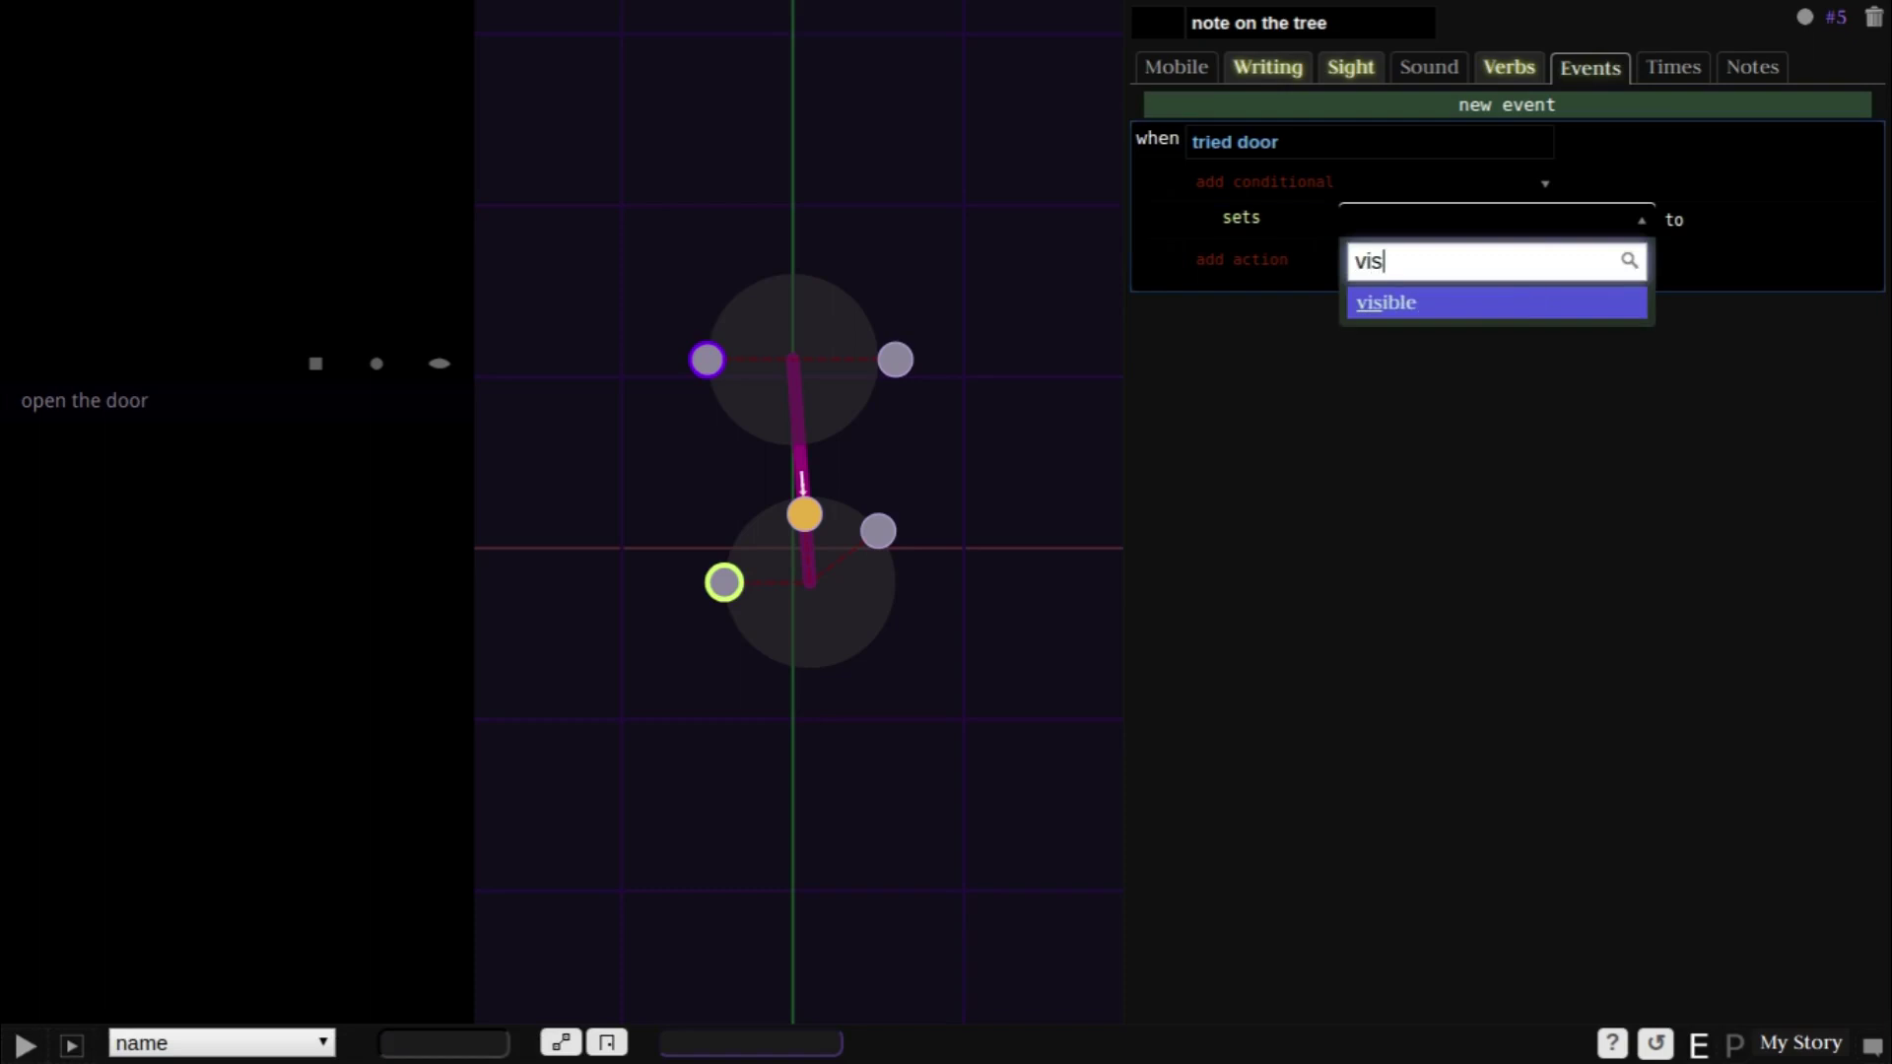
pyautogui.press('Return')
pyautogui.press('Return')
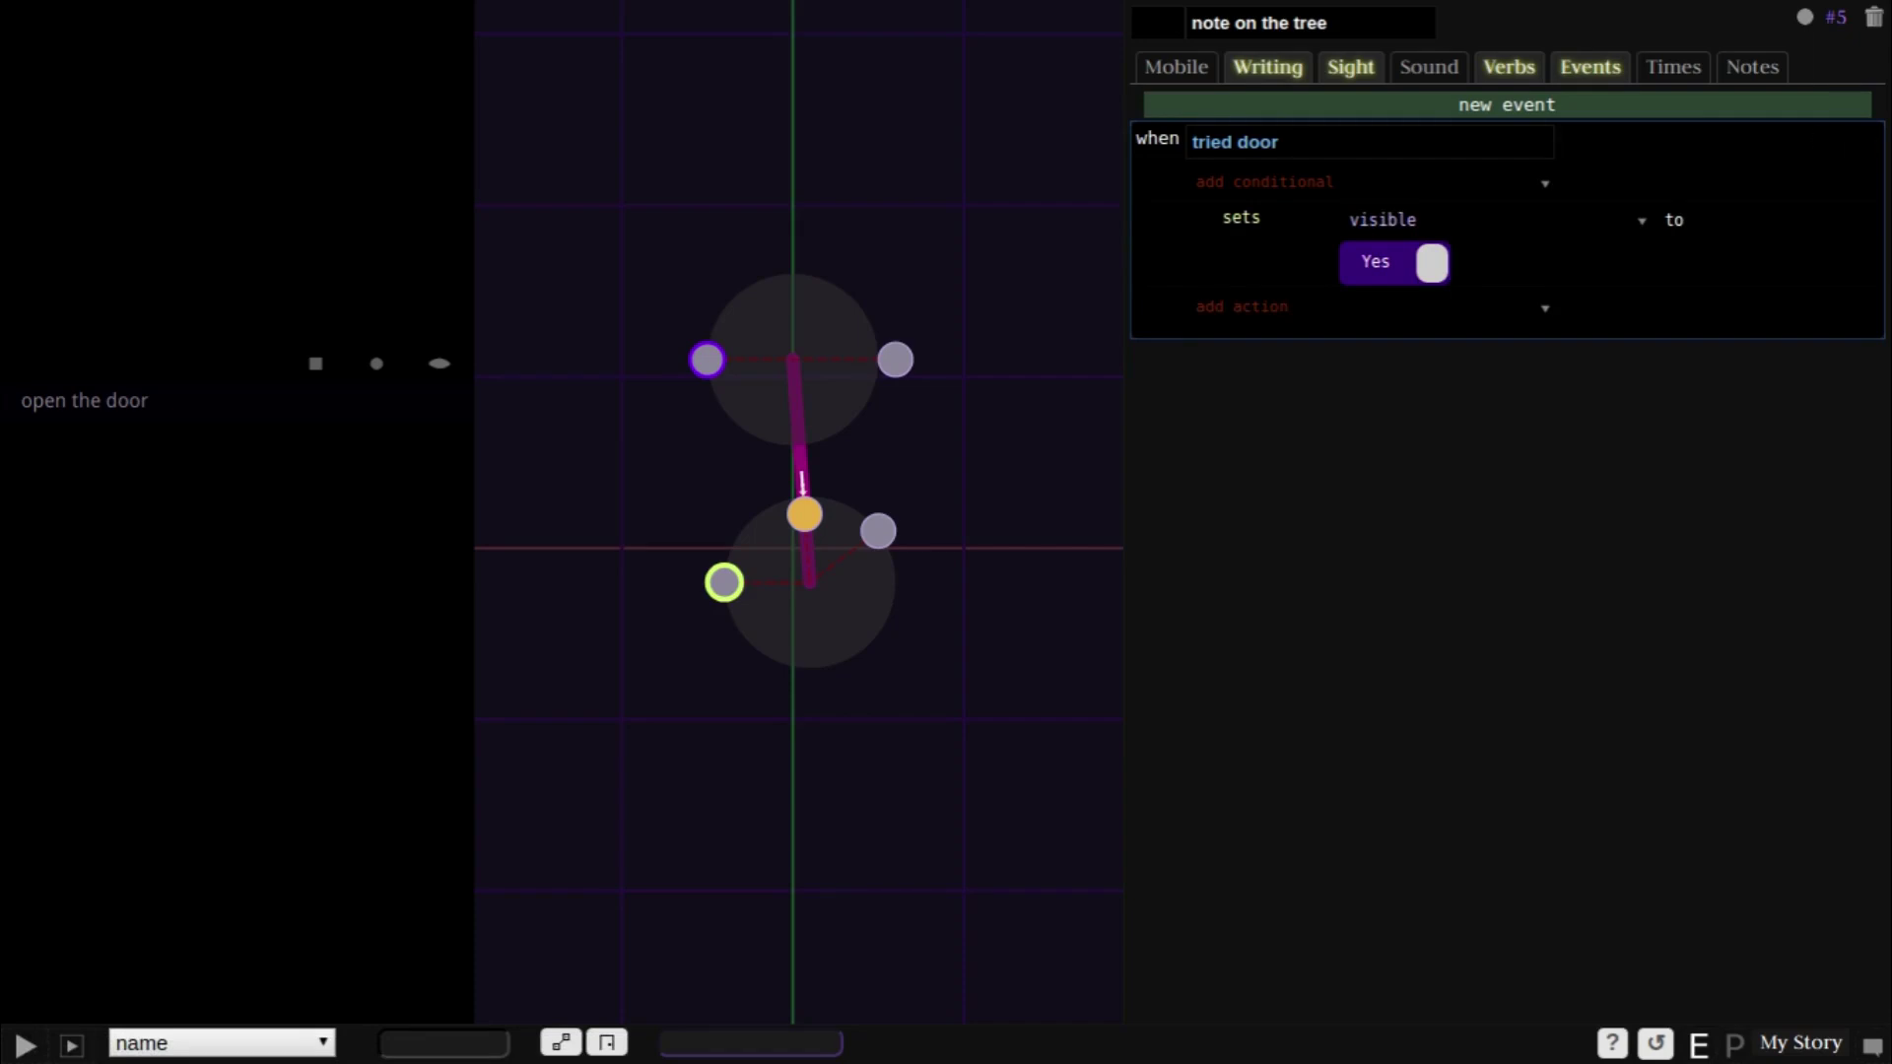
# - Replace the note's summary with "There's a sheet of paper nailed to the tree just over there. Funny you missed it before..."
pyautogui.click(1270, 67)
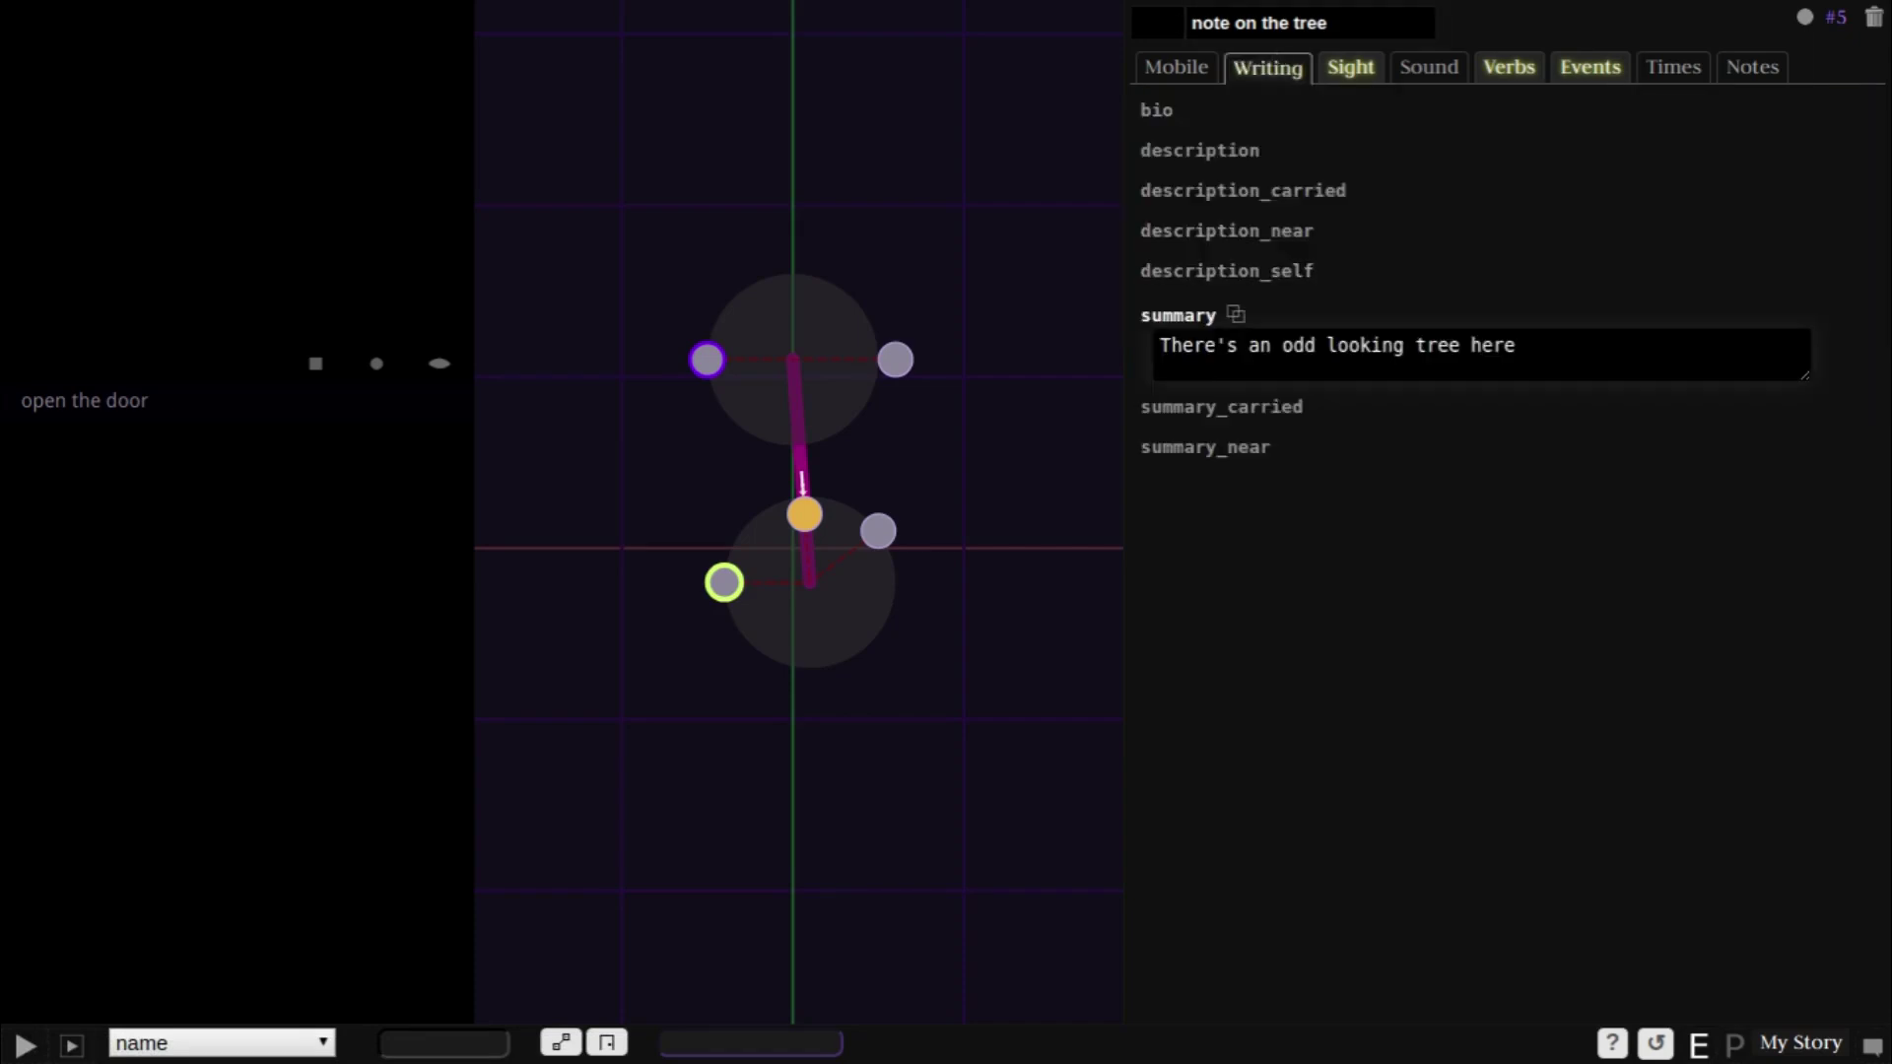
pyautogui.click(1618, 351)
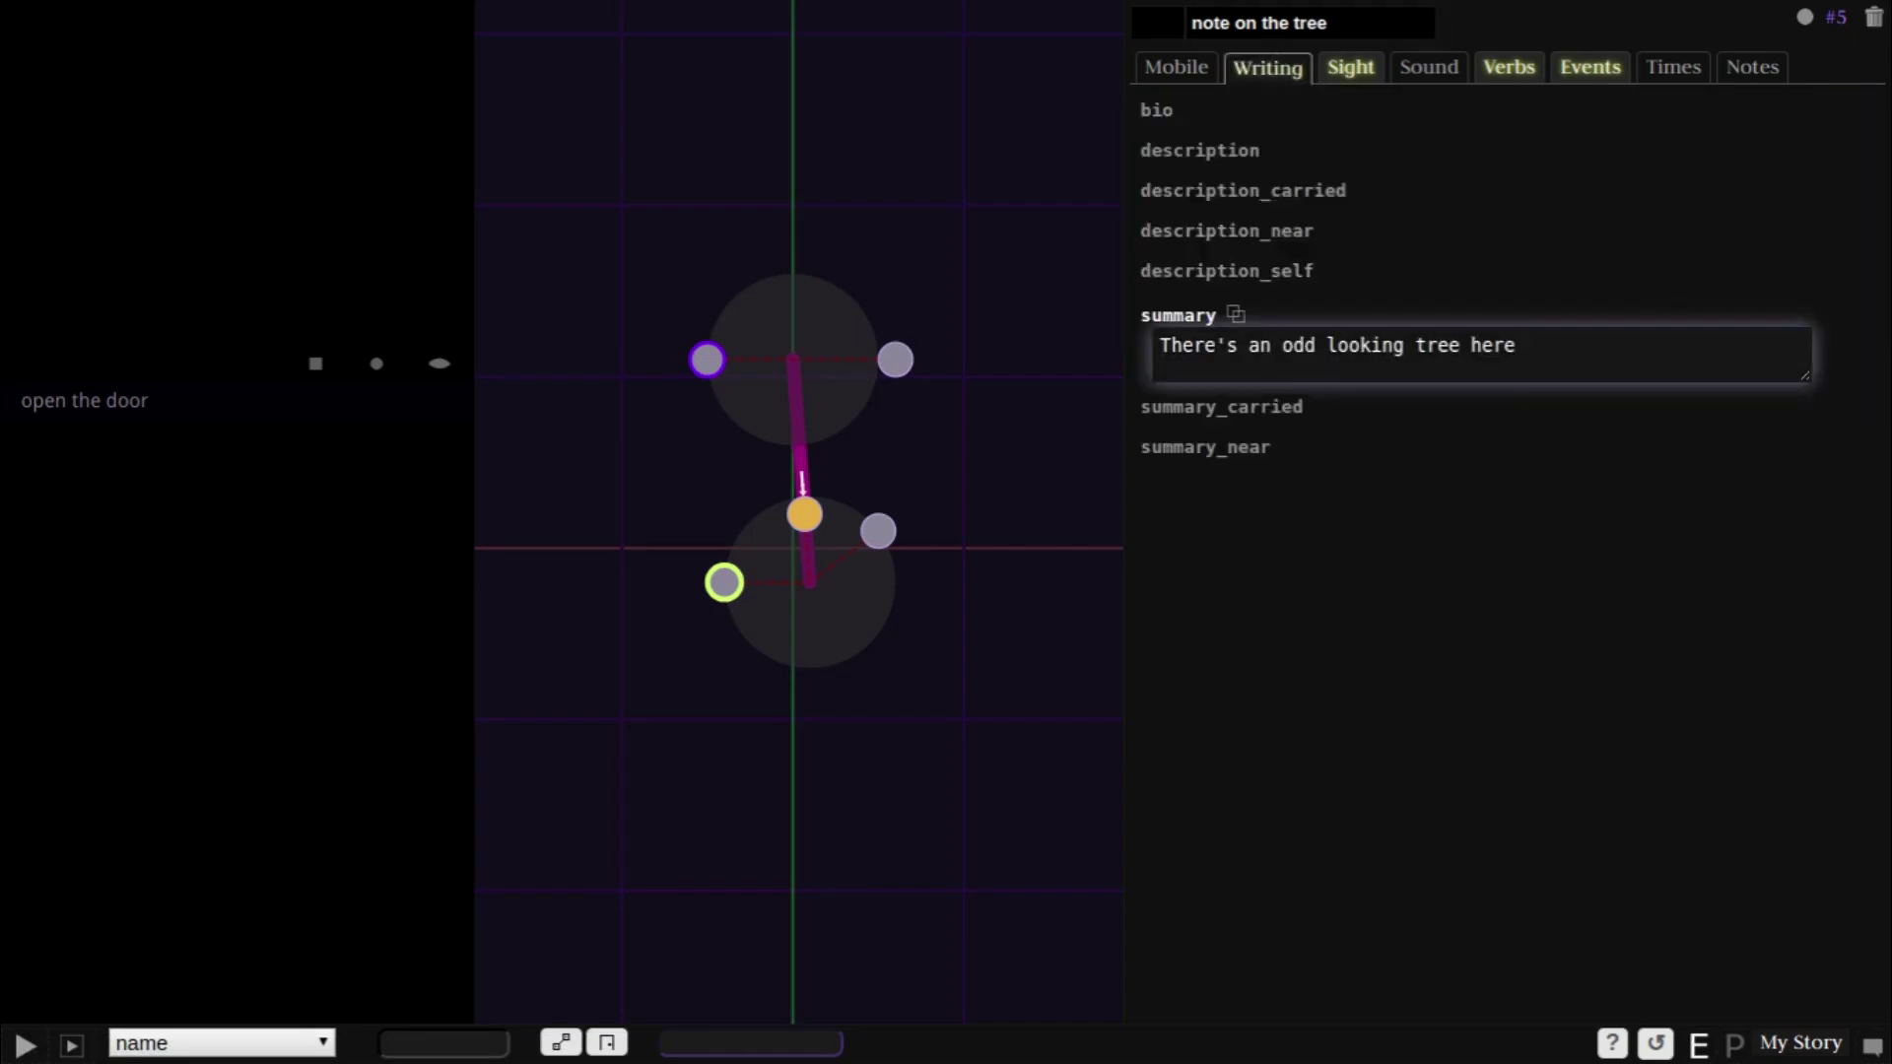
pyautogui.hotkey('ctrl', 'a')
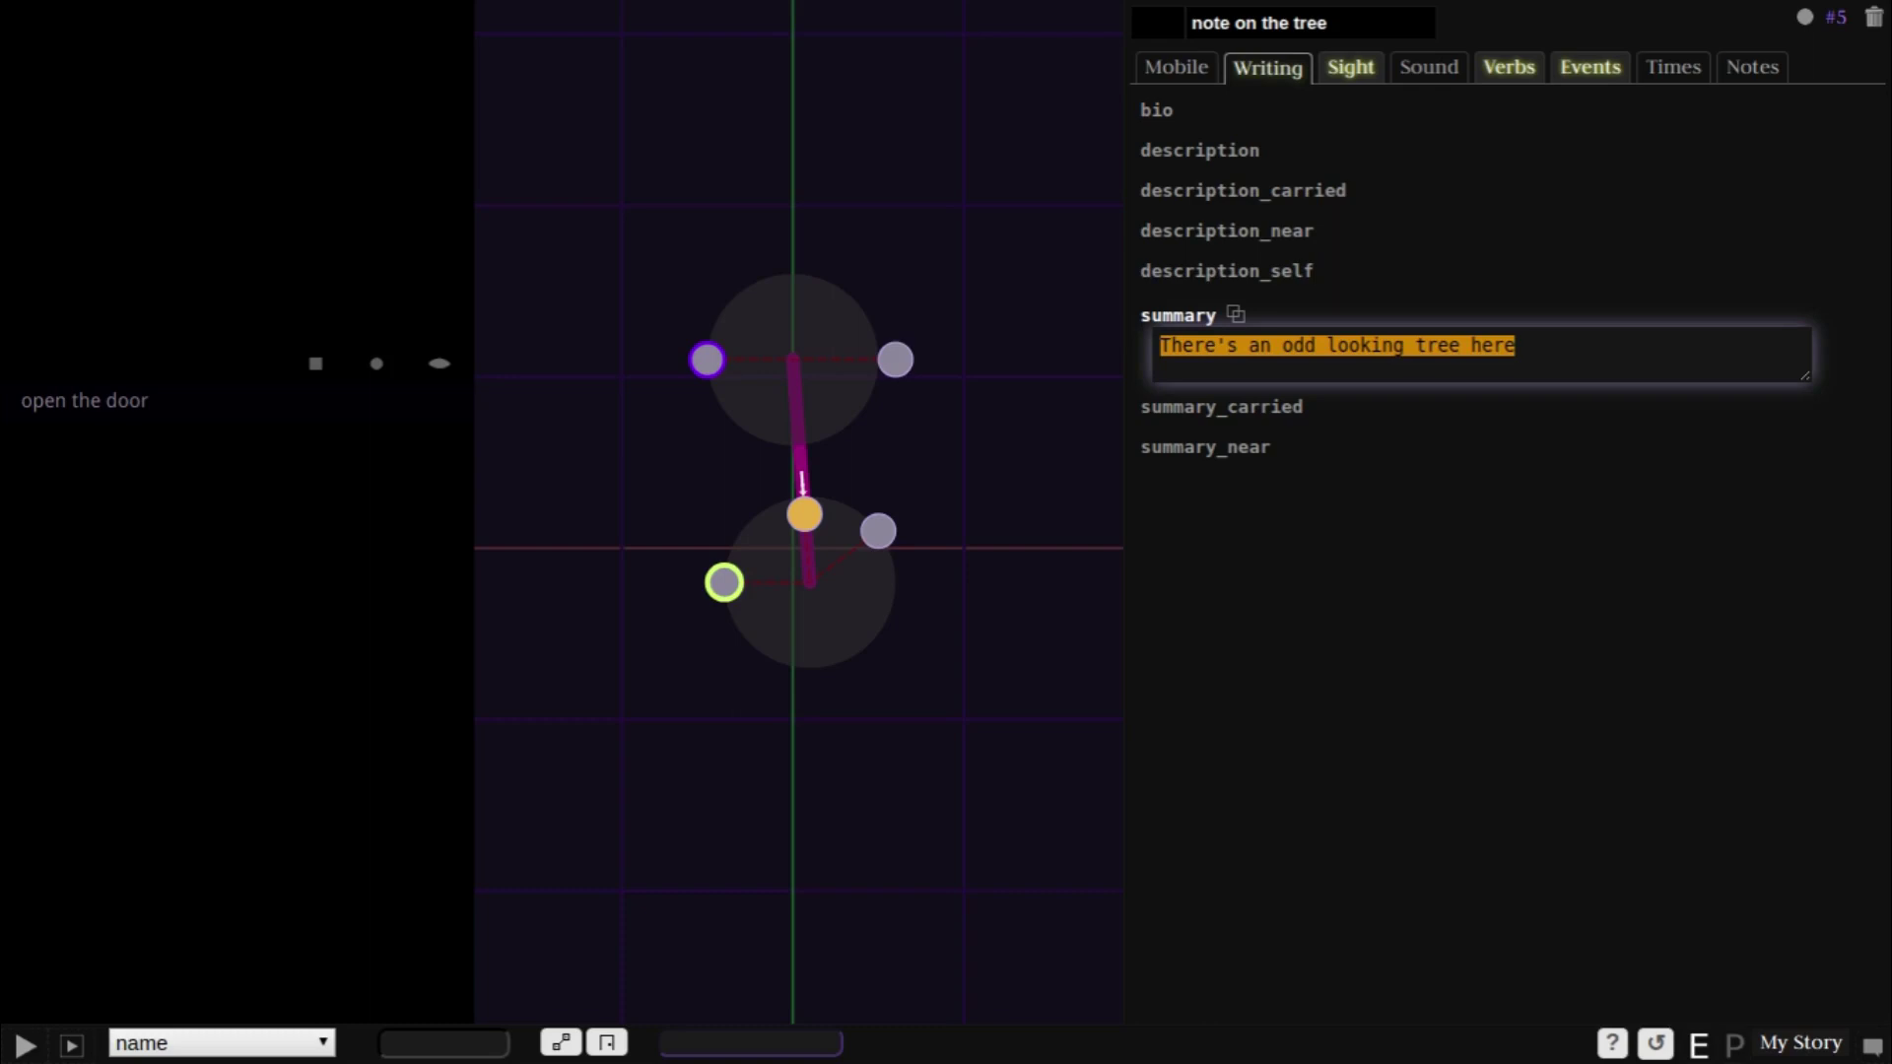
pyautogui.hotkey('ctrl', 'v')
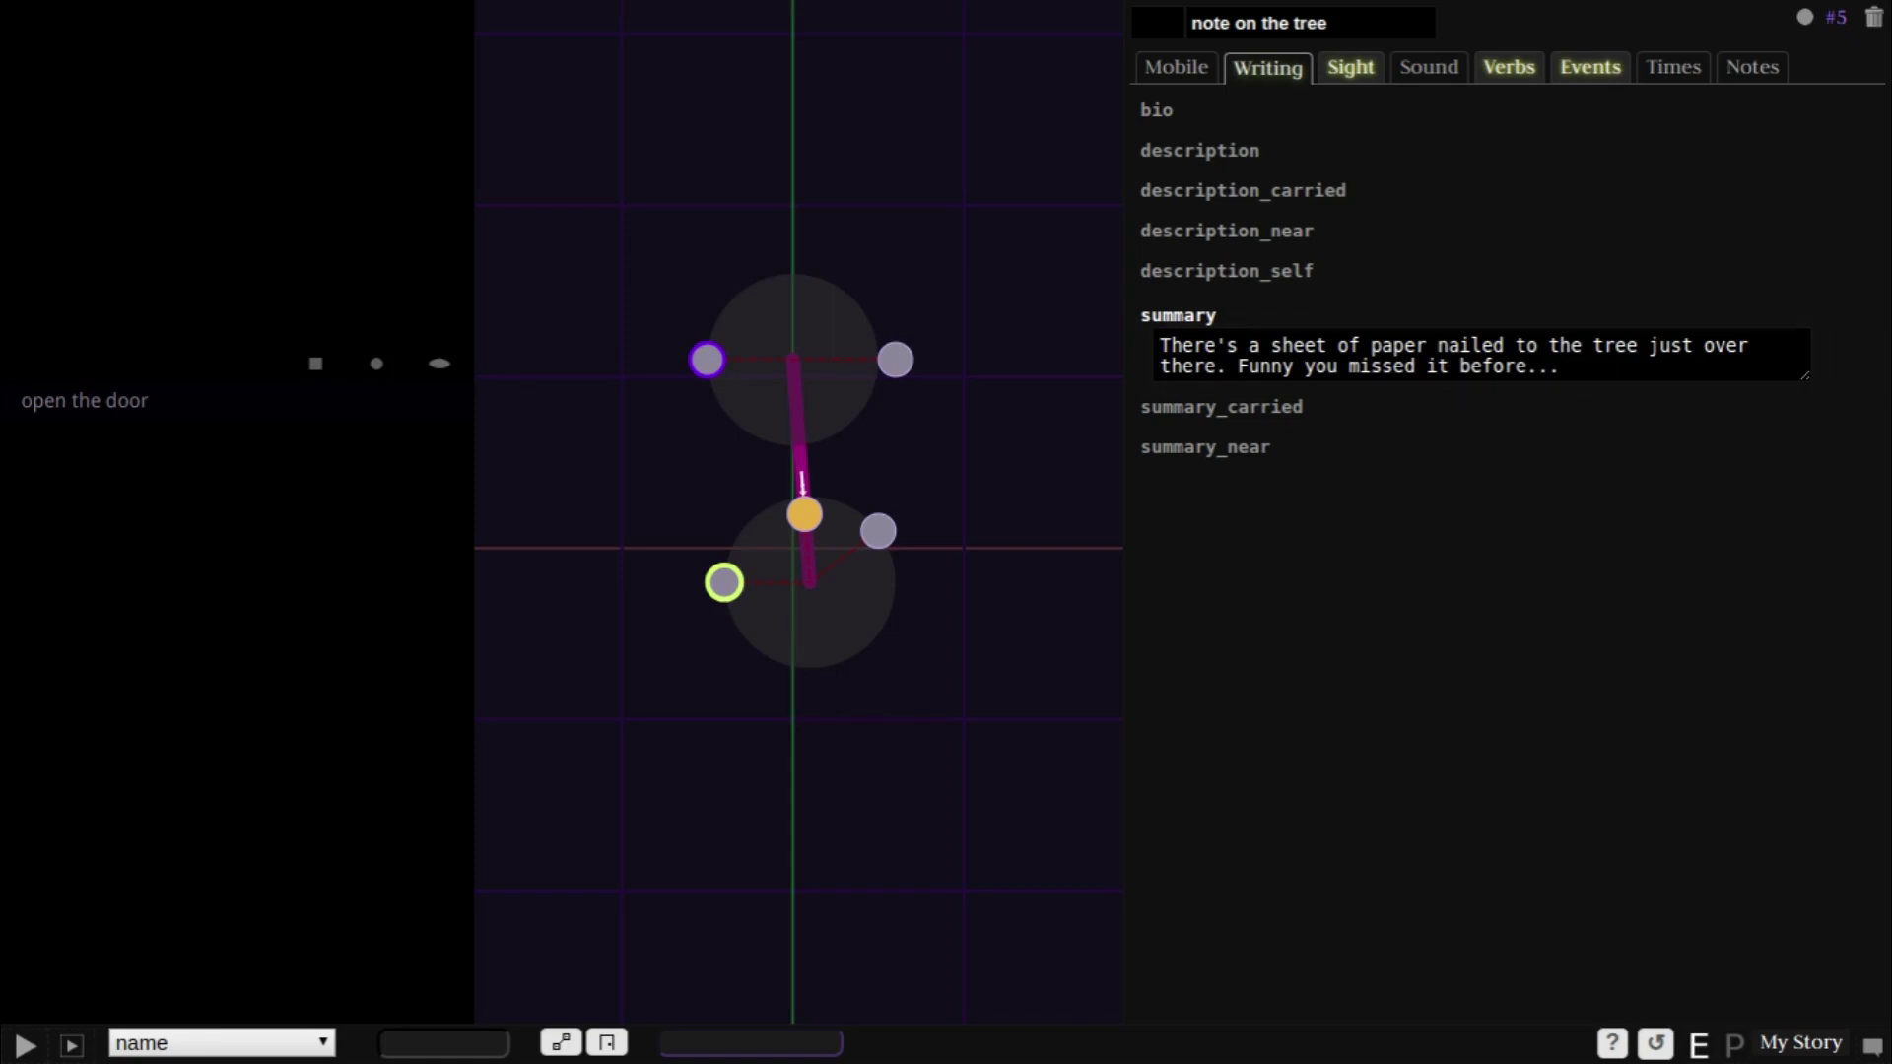
# - Delete both "walk to tree" verbs from the note on the tree
pyautogui.click(1496, 69)
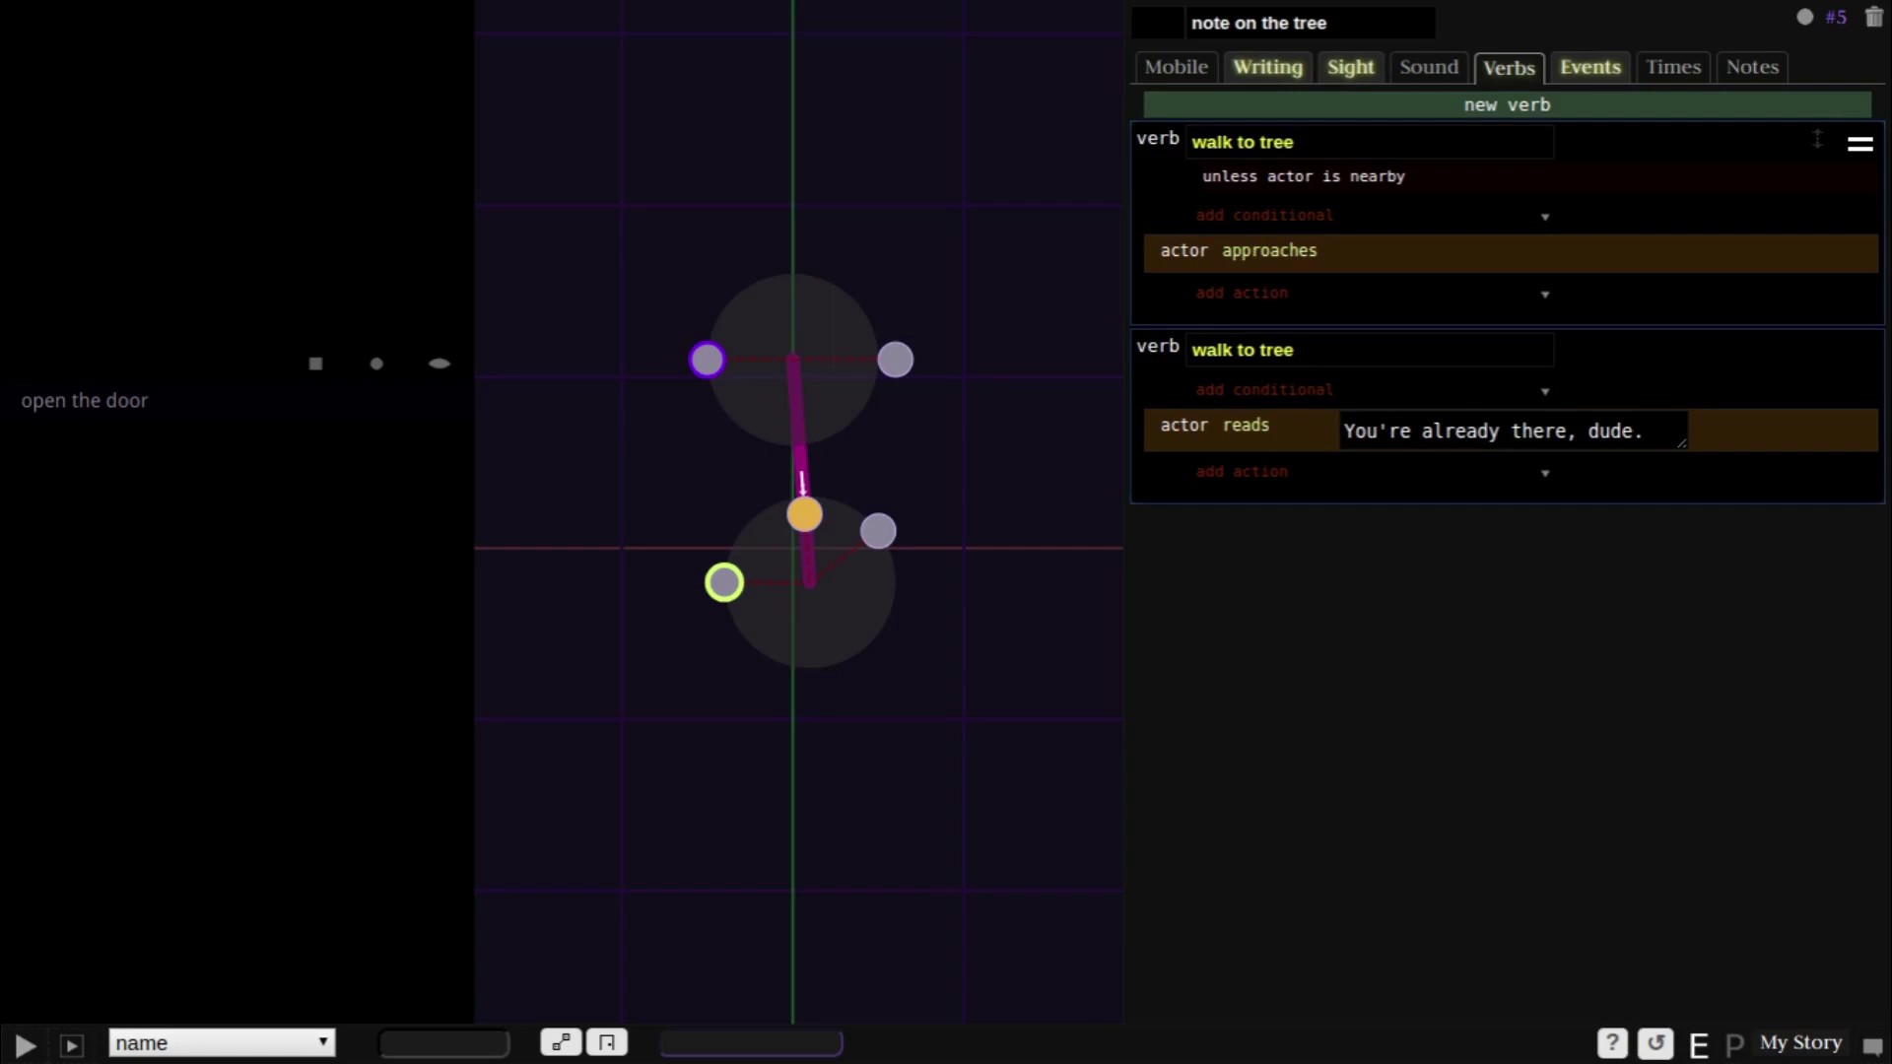
pyautogui.click(1860, 144)
pyautogui.click(1823, 246)
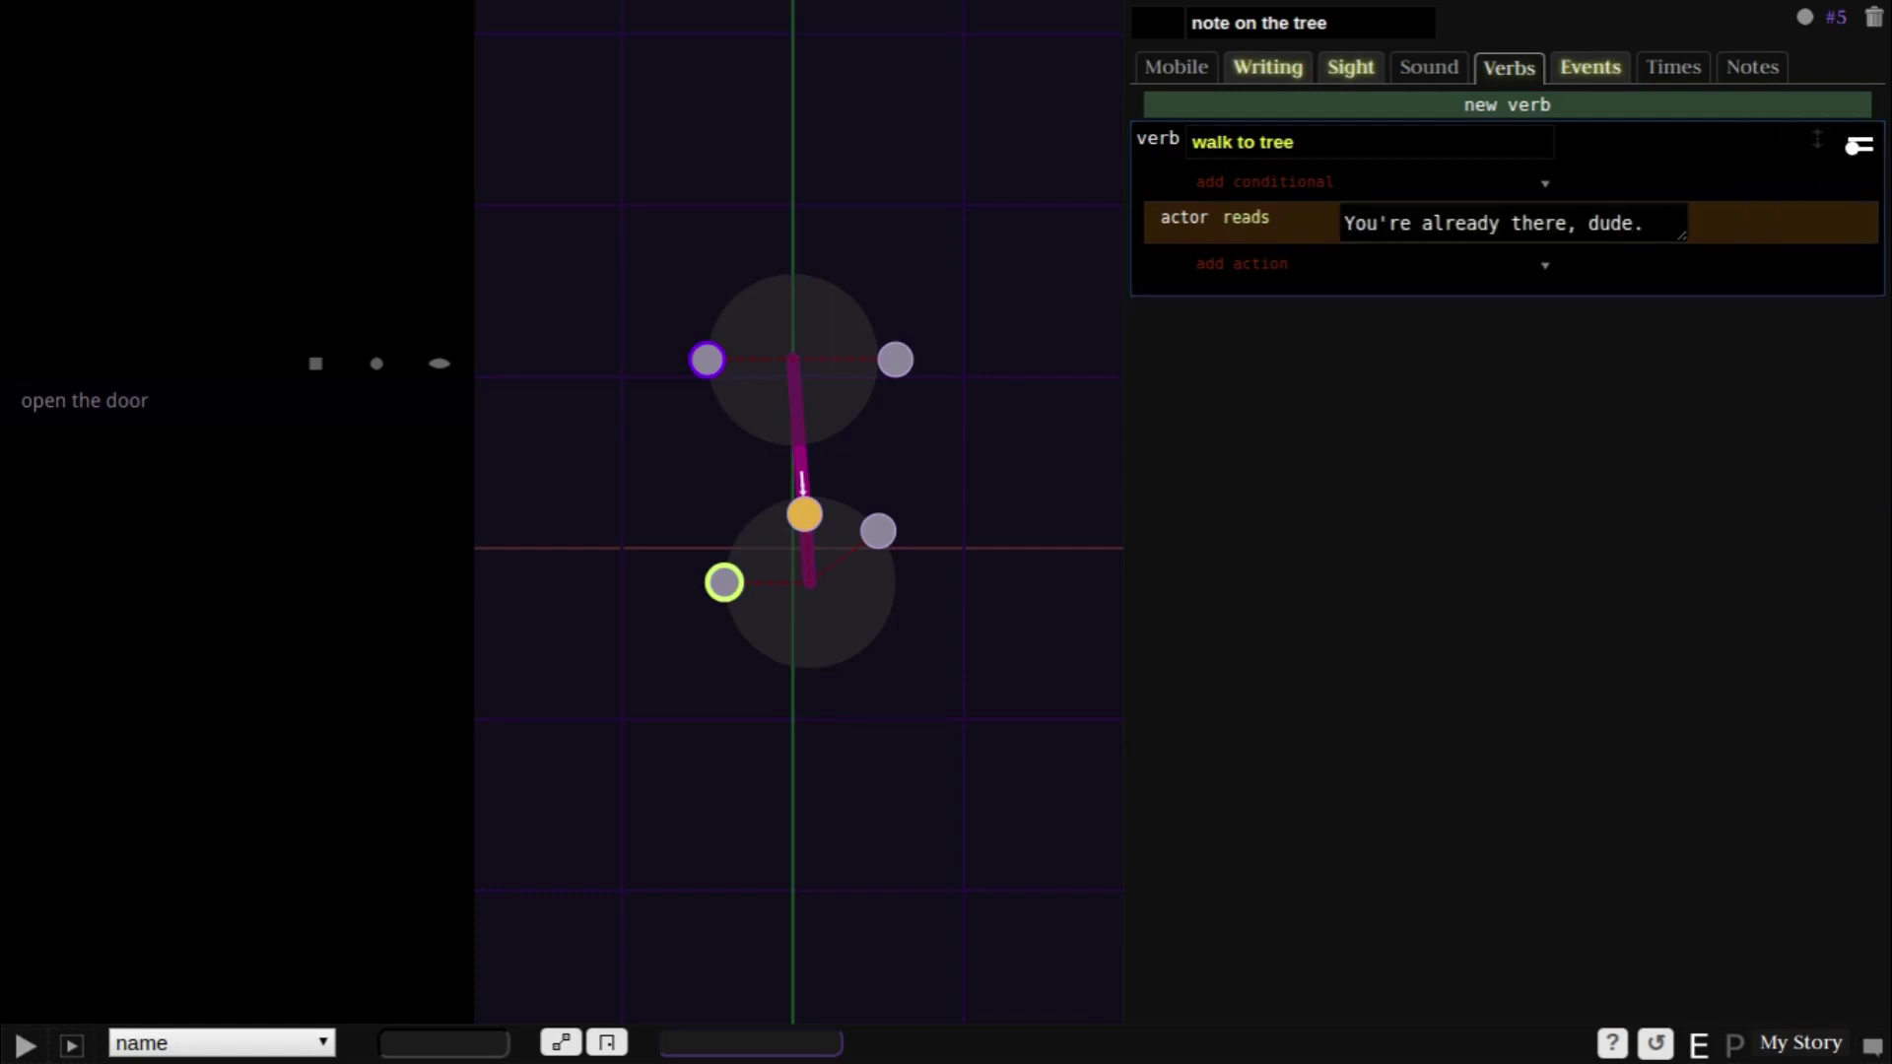
pyautogui.click(1860, 144)
pyautogui.click(1823, 245)
# - Create a new verb "read the note" with an actor approaches action
pyautogui.click(1588, 104)
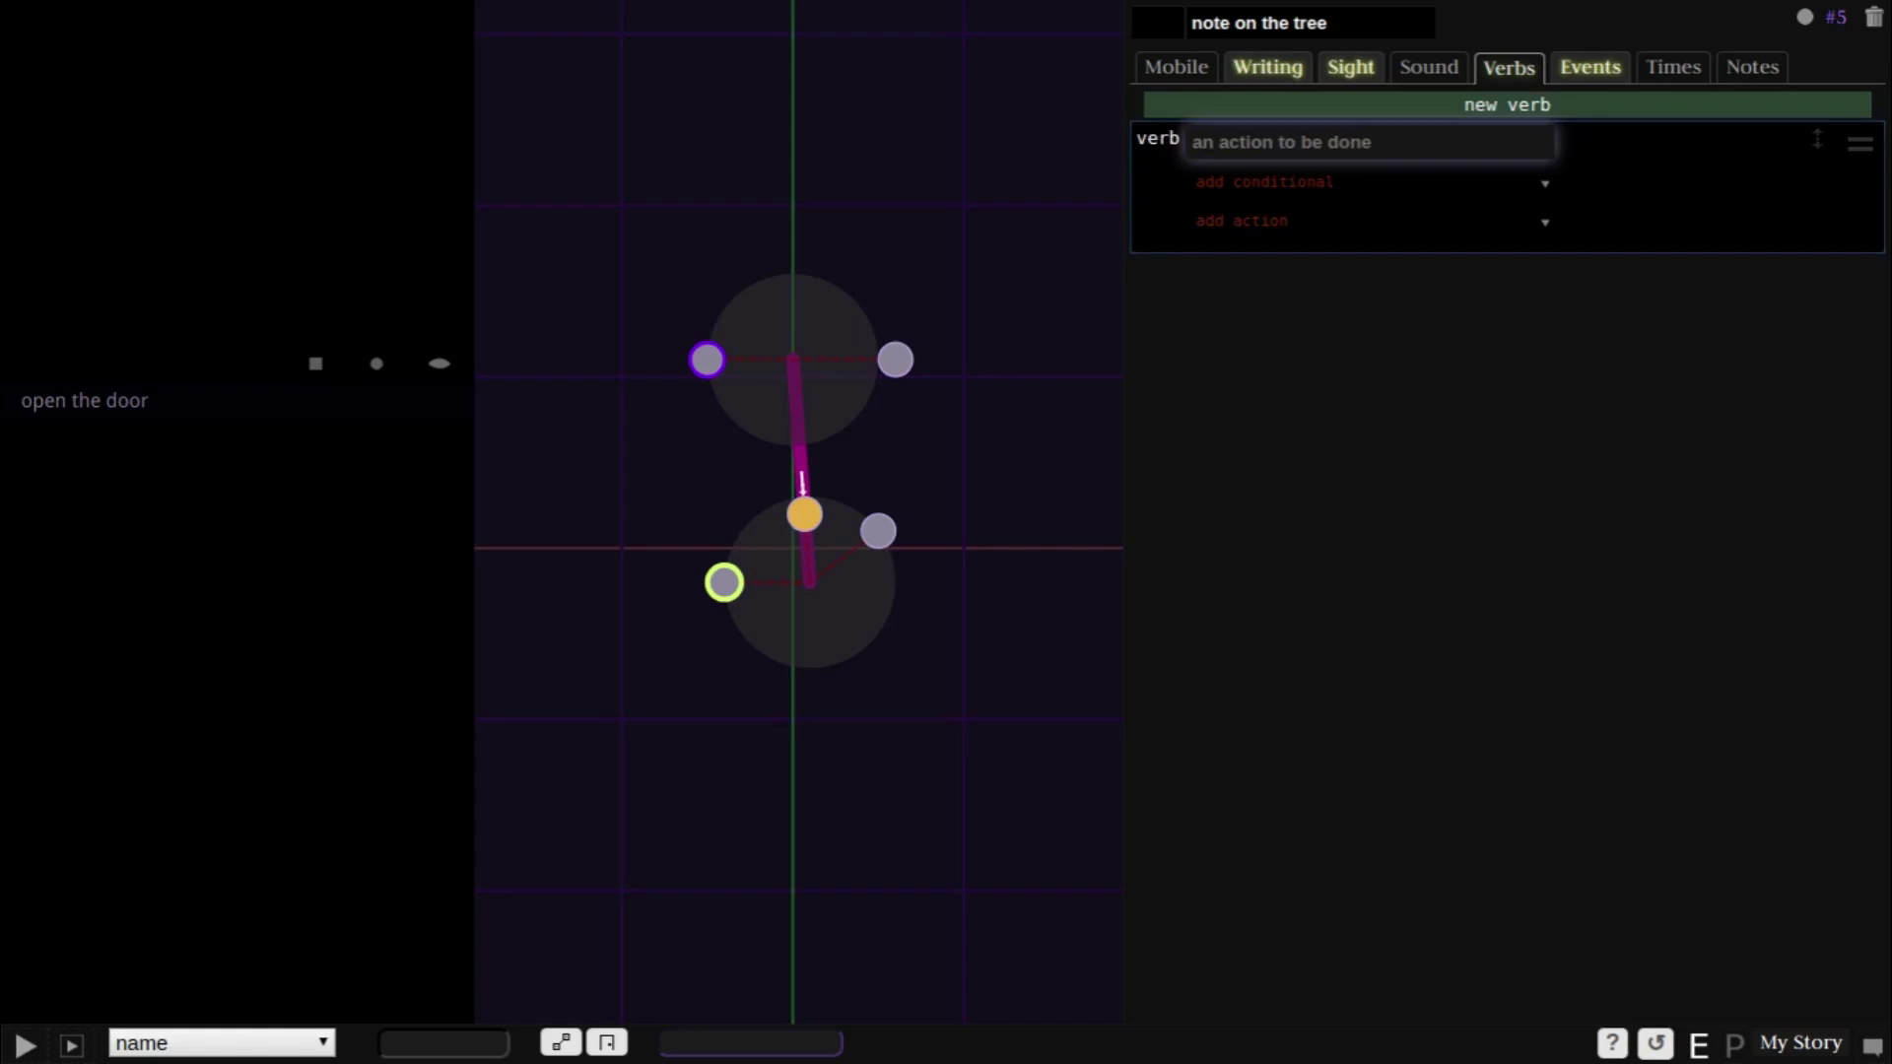
pyautogui.write('read the note')
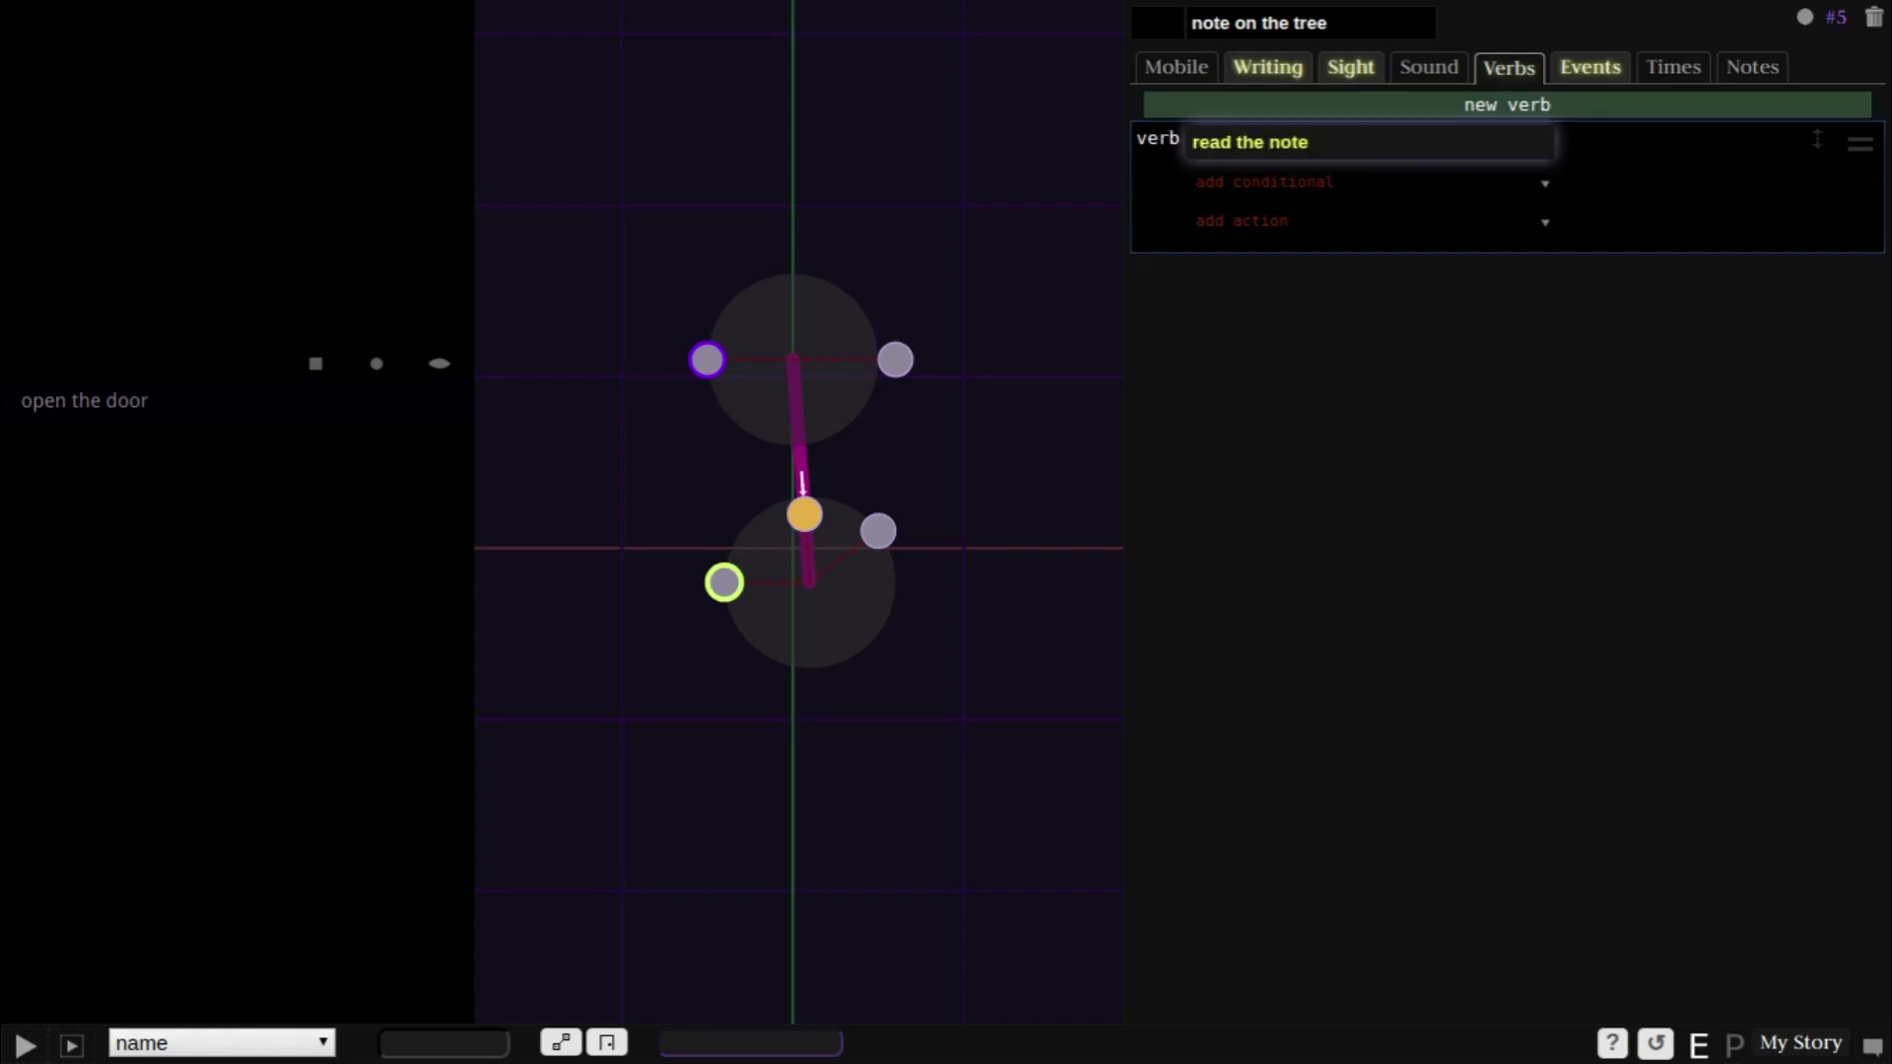
pyautogui.press('Tab')
pyautogui.press('Tab')
pyautogui.press('Return')
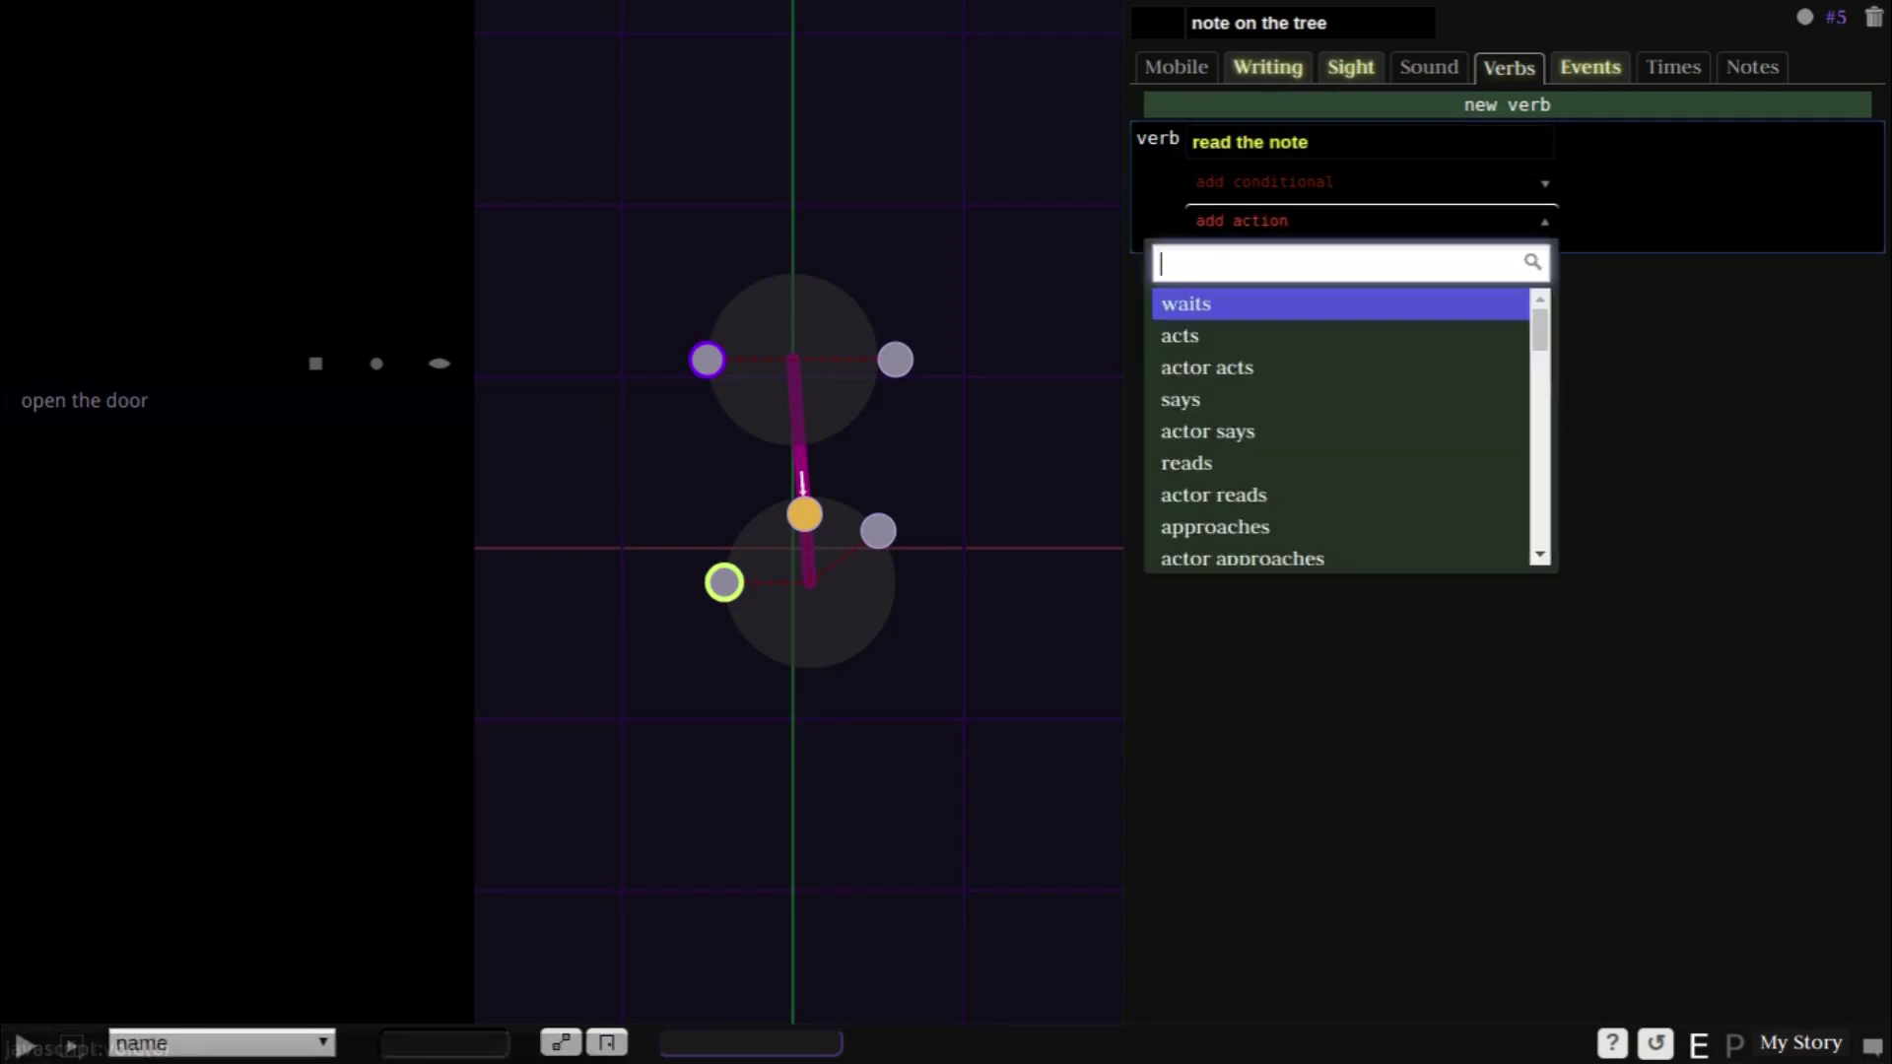
pyautogui.write('actor ap')
pyautogui.press('Return')
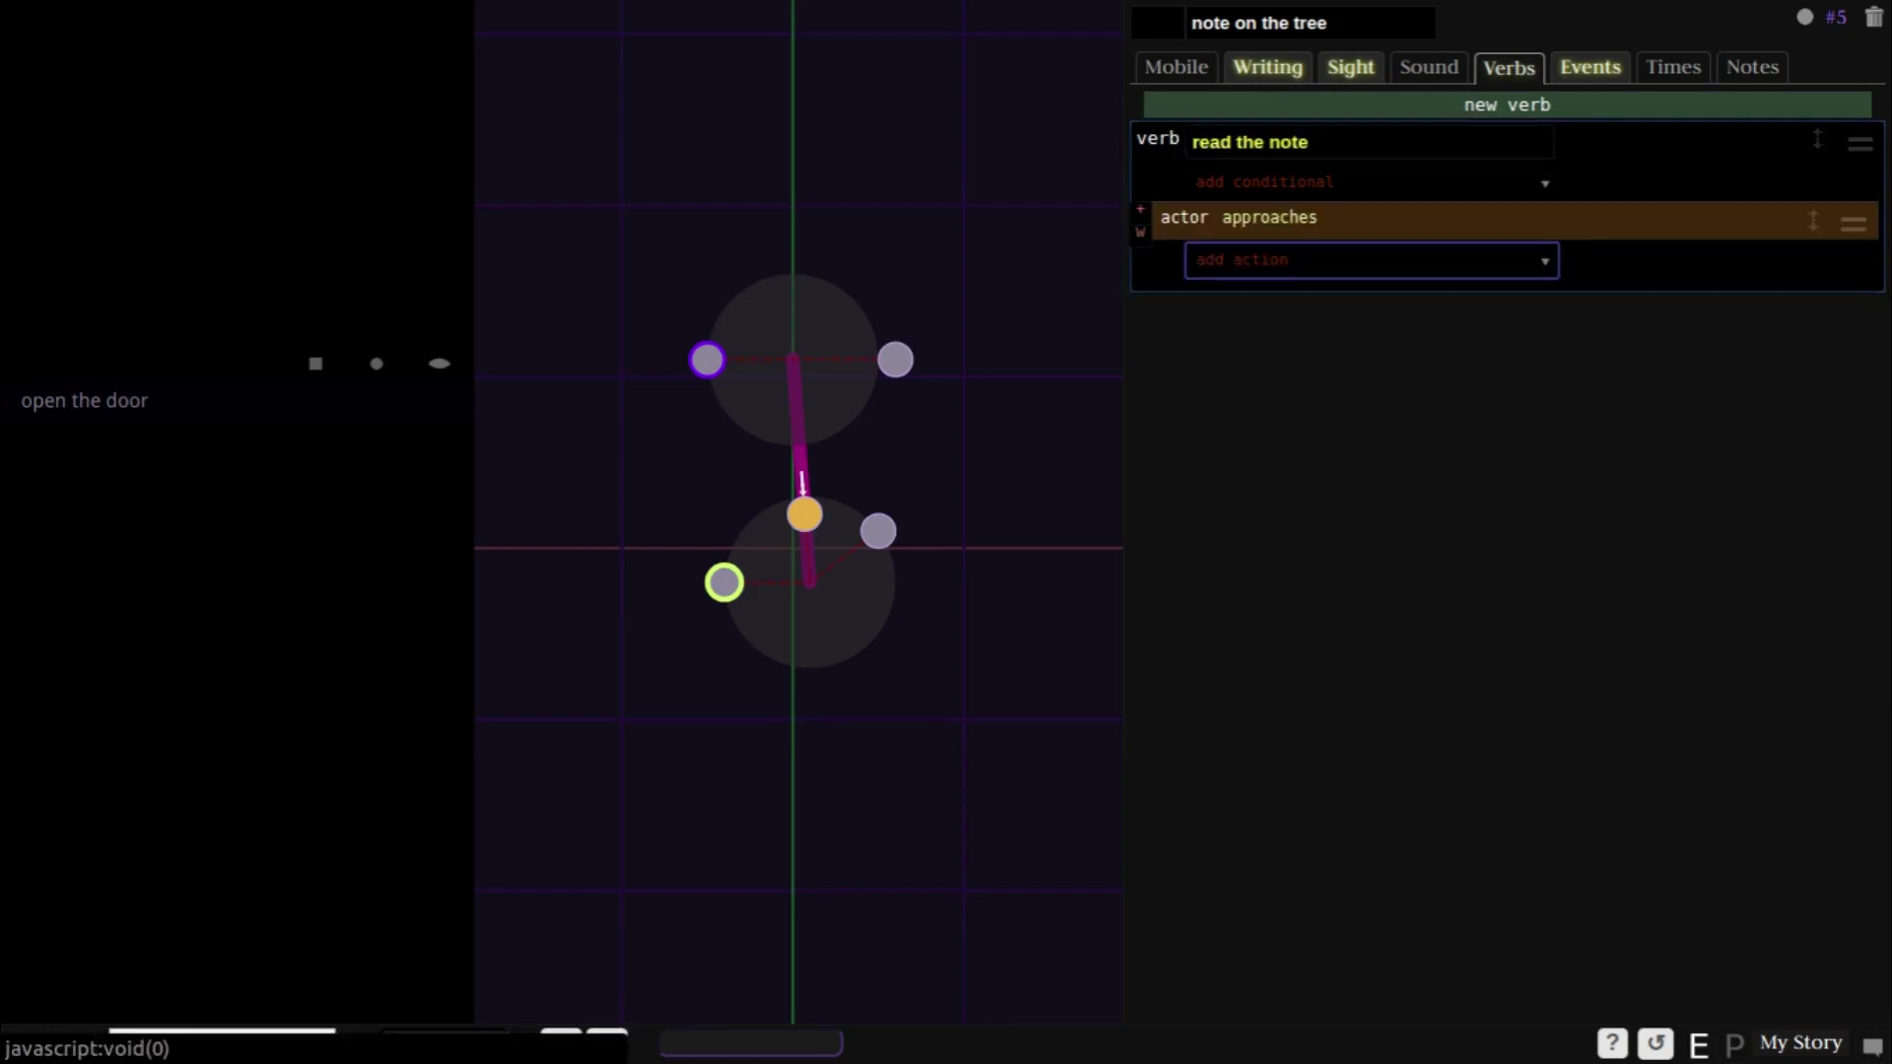
# - Add an actor plays action to the verb using the notebook paper sound 478 at volume 0.6
pyautogui.press('Return')
pyautogui.write('actor pl')
pyautogui.press('Return')
pyautogui.write('notebook')
pyautogui.press('Return')
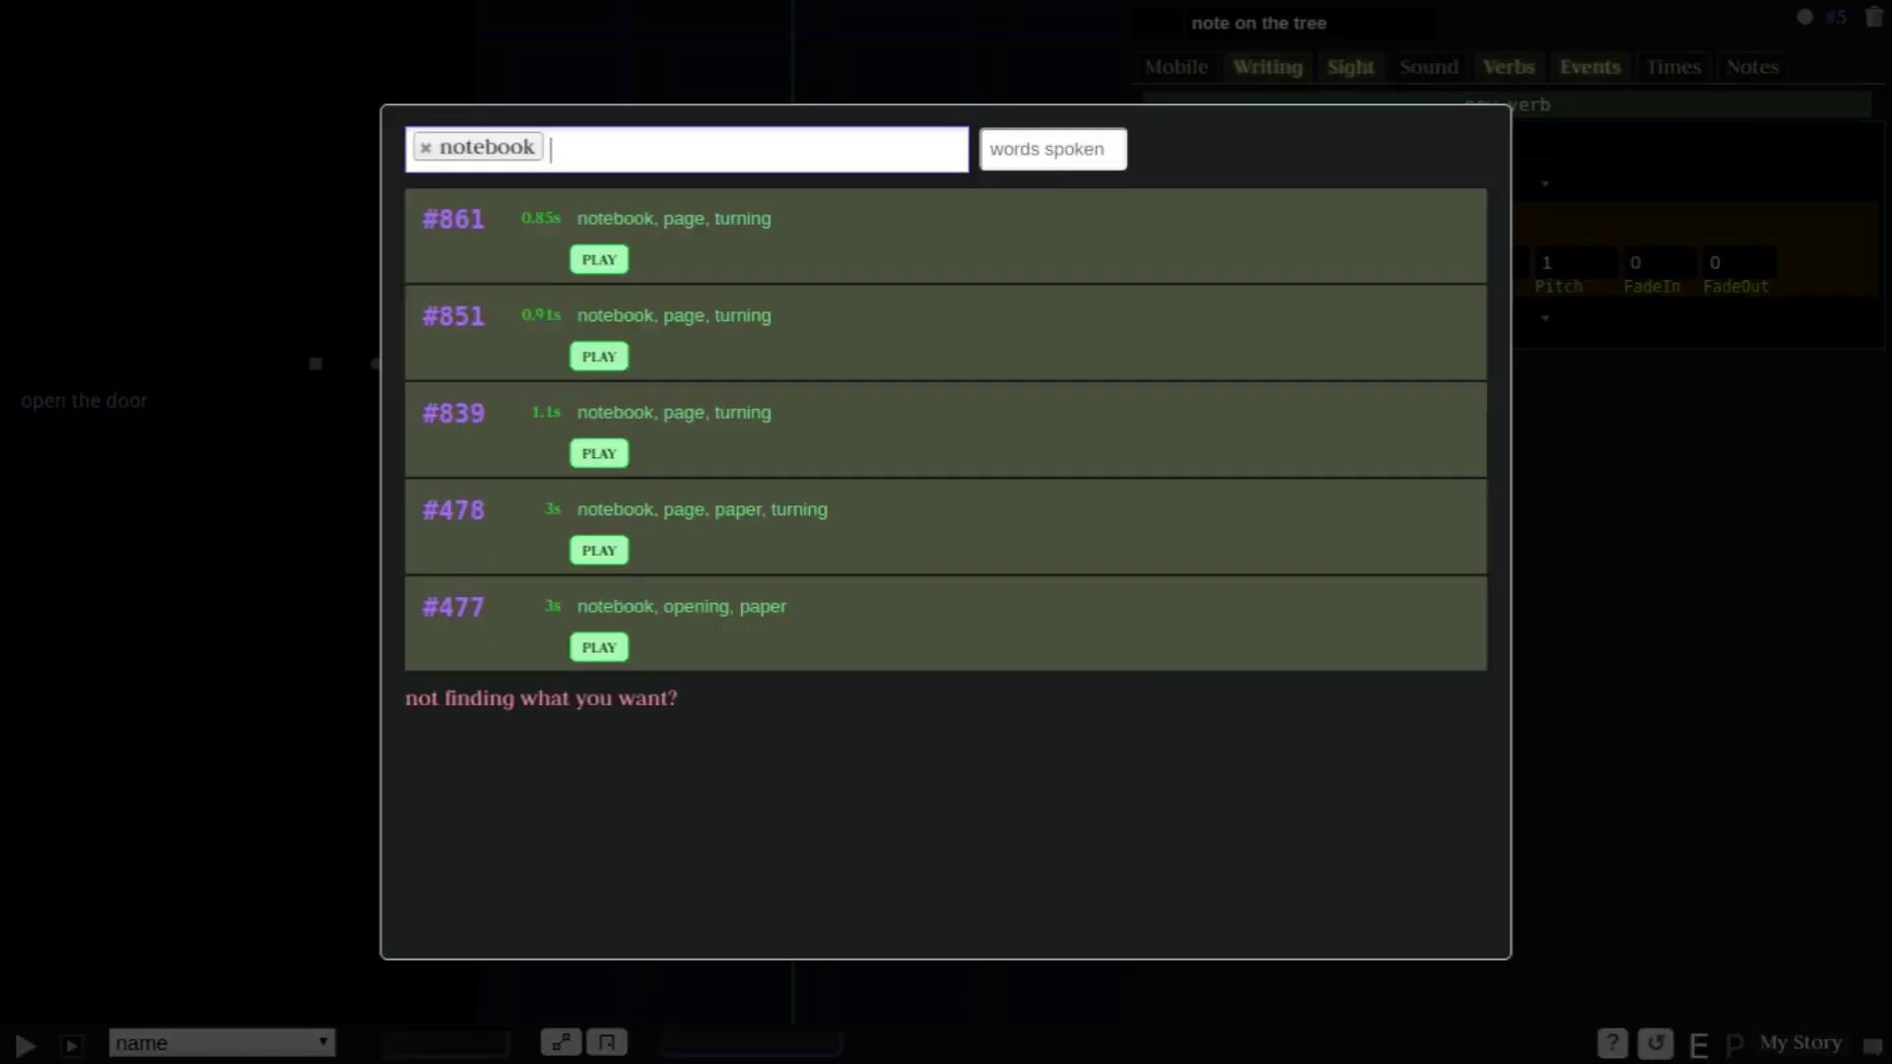
pyautogui.write('paper')
pyautogui.press('Return')
pyautogui.press('Return')
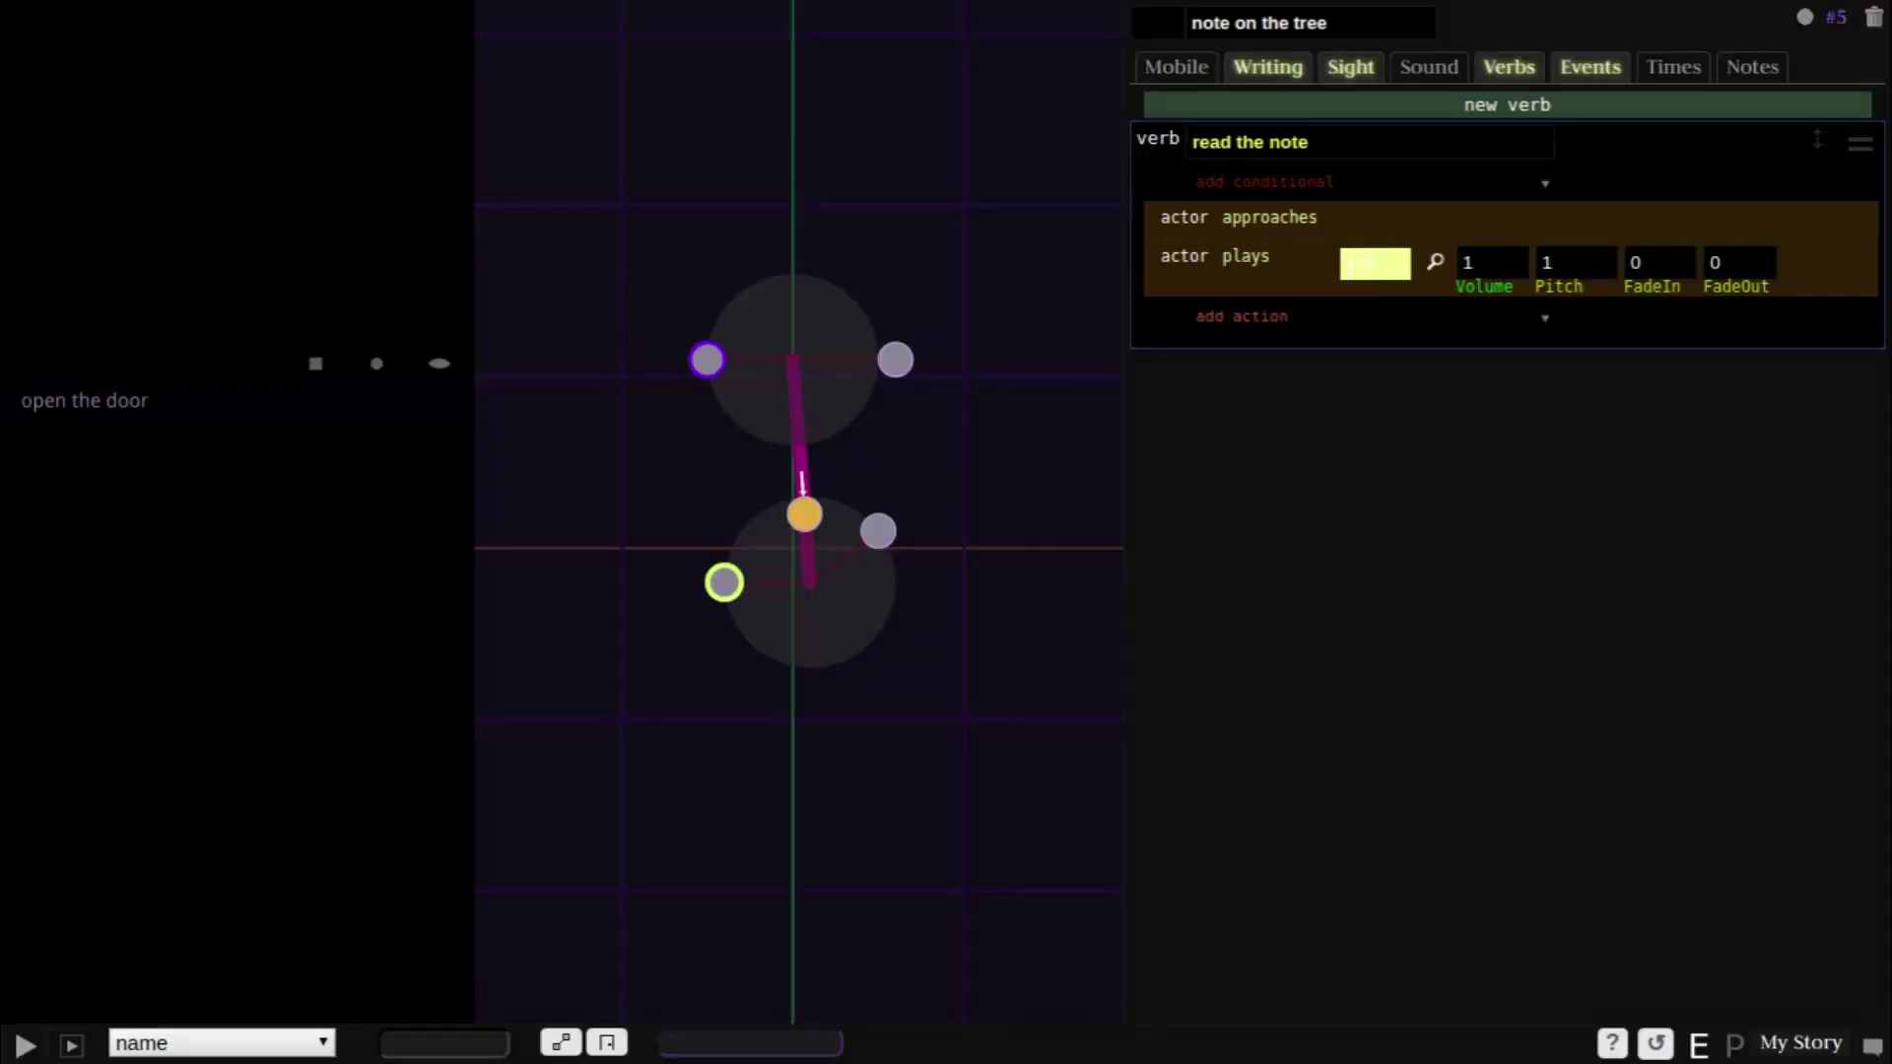
pyautogui.press('Tab')
pyautogui.write('0.6')
pyautogui.press('Return')
# - Add an actor reads action that addresses the character by name and continues "the code is your birthday. Love, universe."
pyautogui.write('actor r')
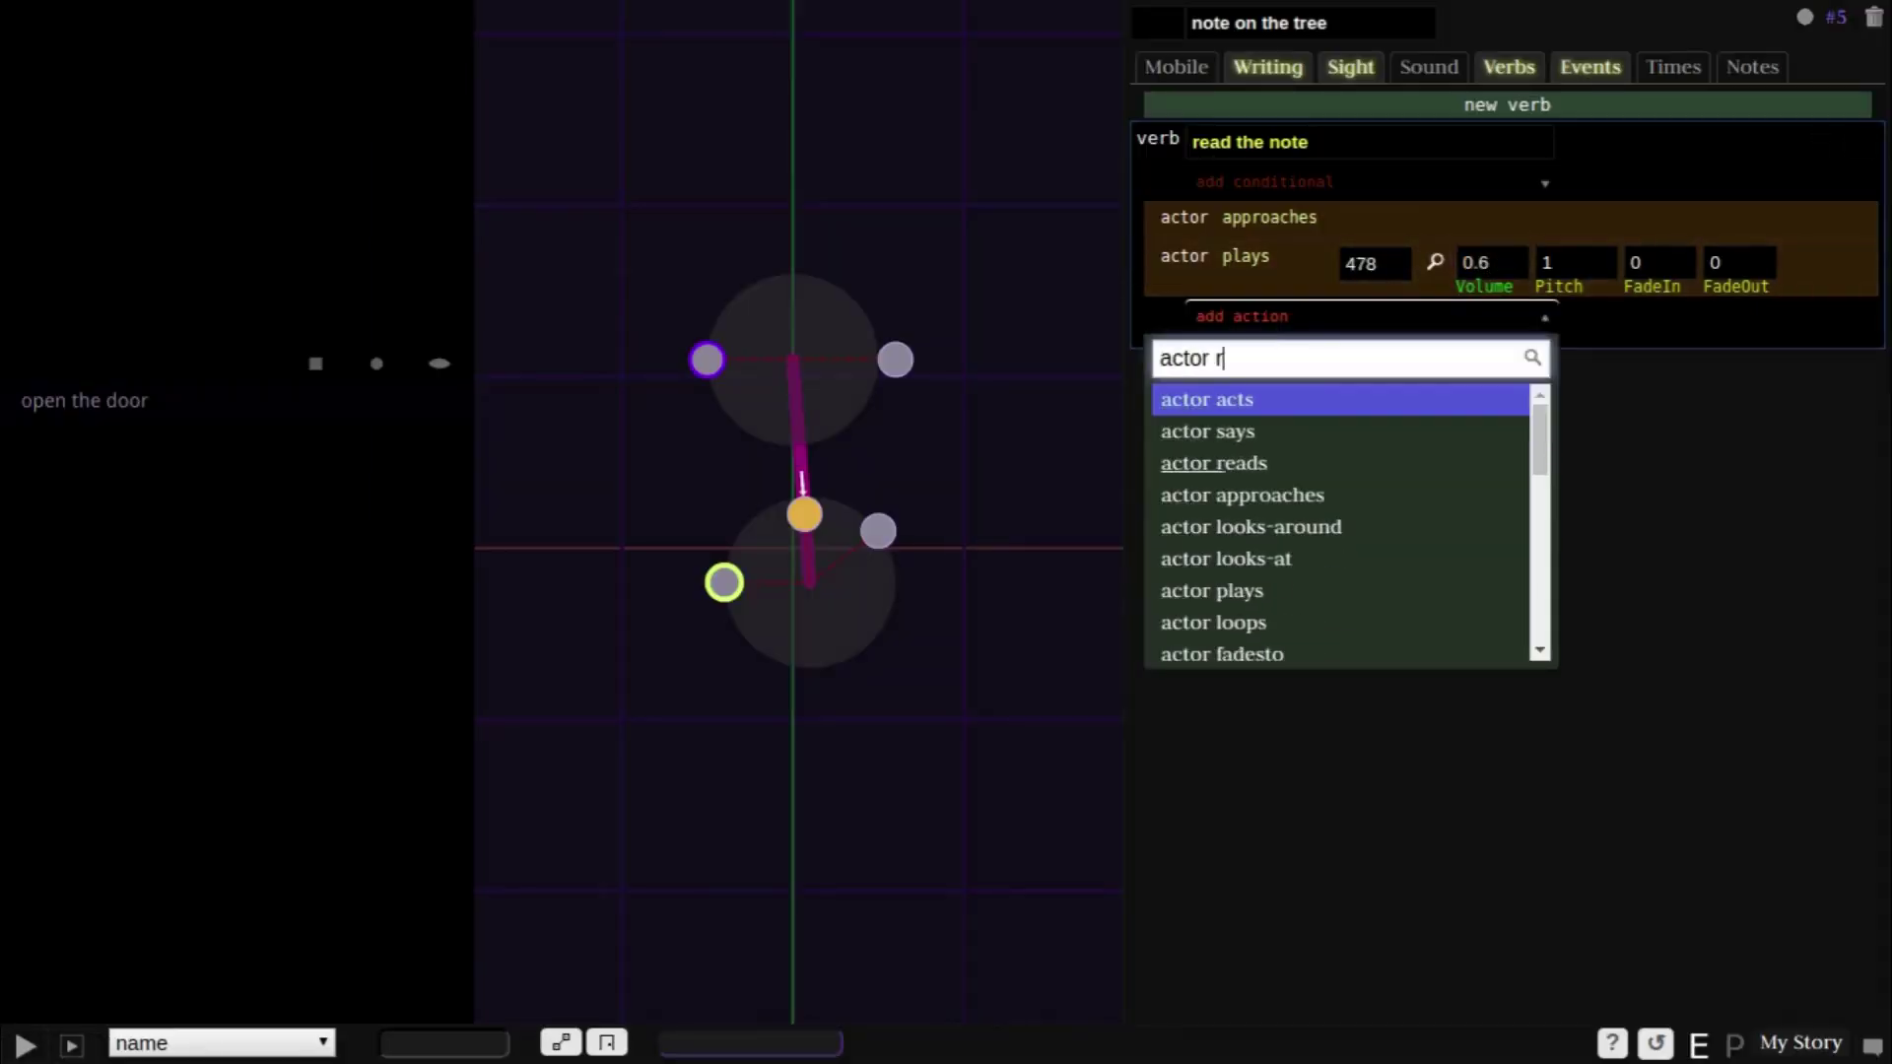
pyautogui.write('eads')
pyautogui.press('Return')
pyautogui.write('Dave, the code is your bo')
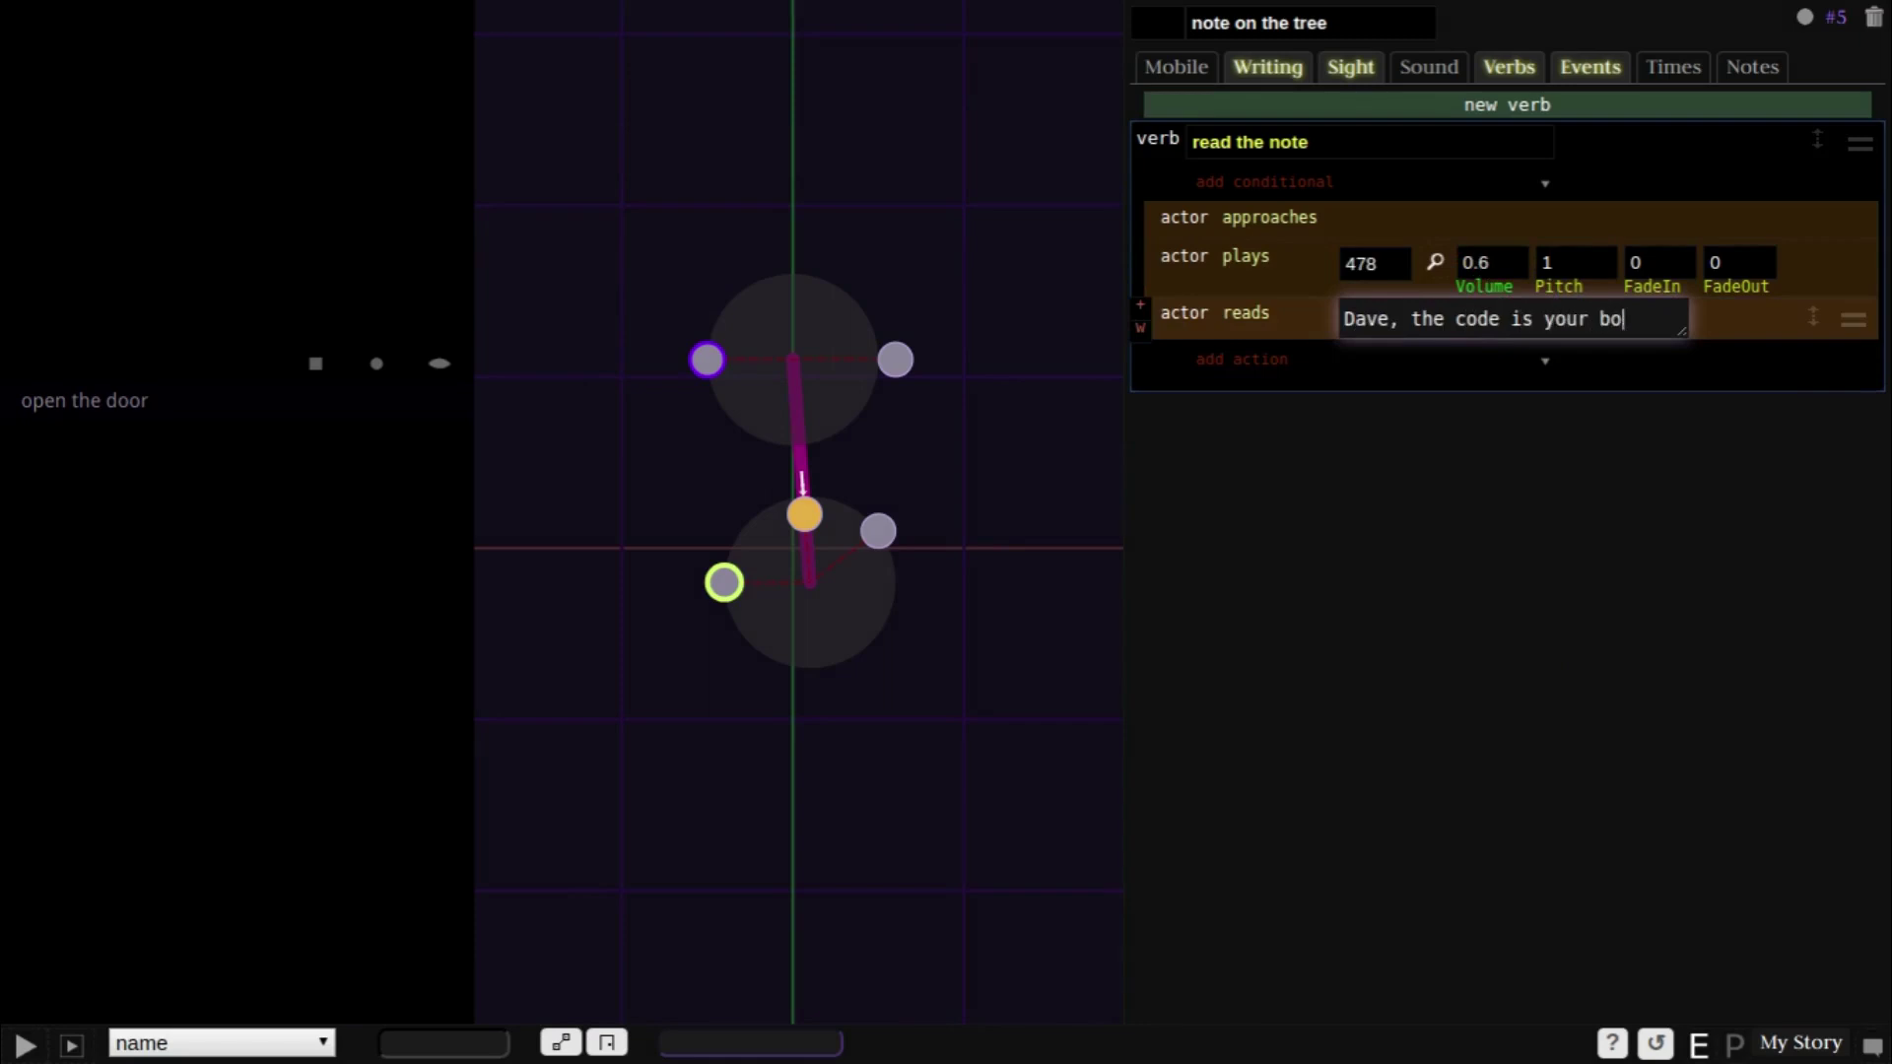
pyautogui.press('BackSpace')
pyautogui.write('irthday. Love, universe')
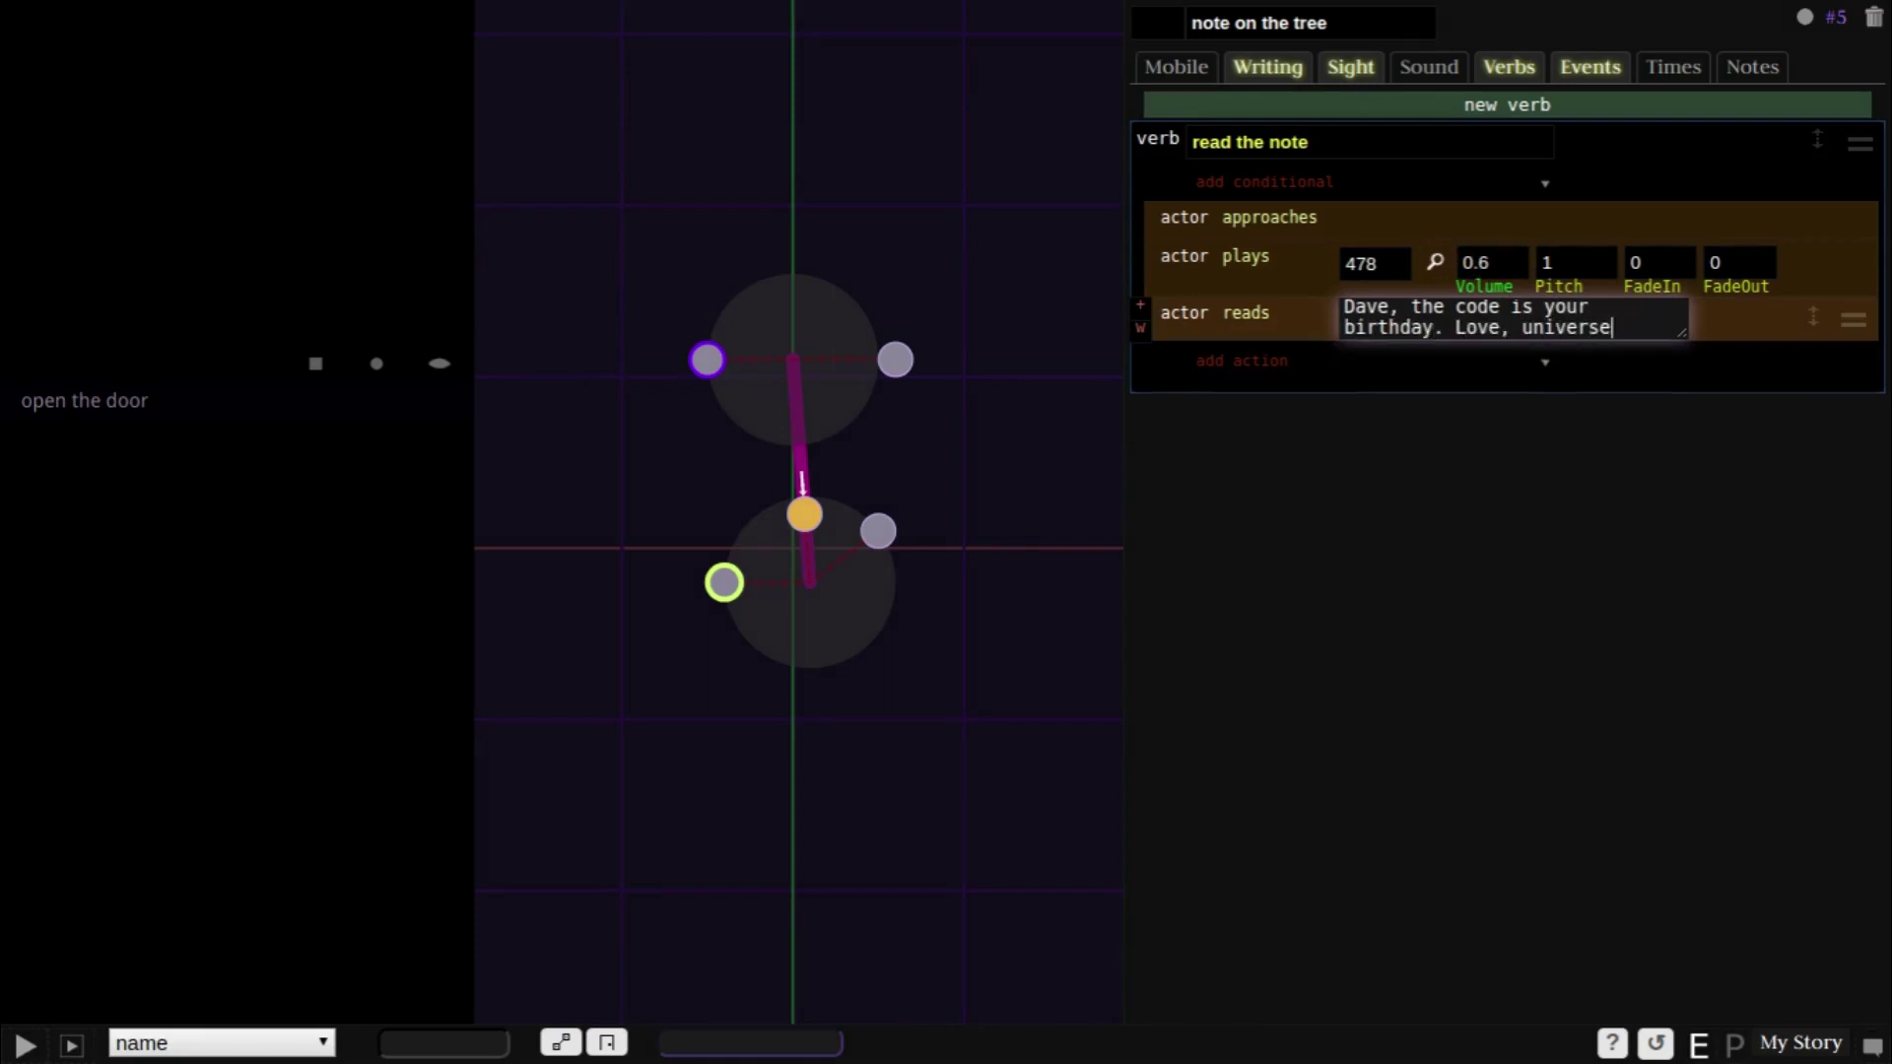
pyautogui.write('.')
# - Add an actor becomes action with the condition "knowledgeable" to the "read the note" verb
pyautogui.press('Tab')
pyautogui.write('actor bec')
pyautogui.press('Return')
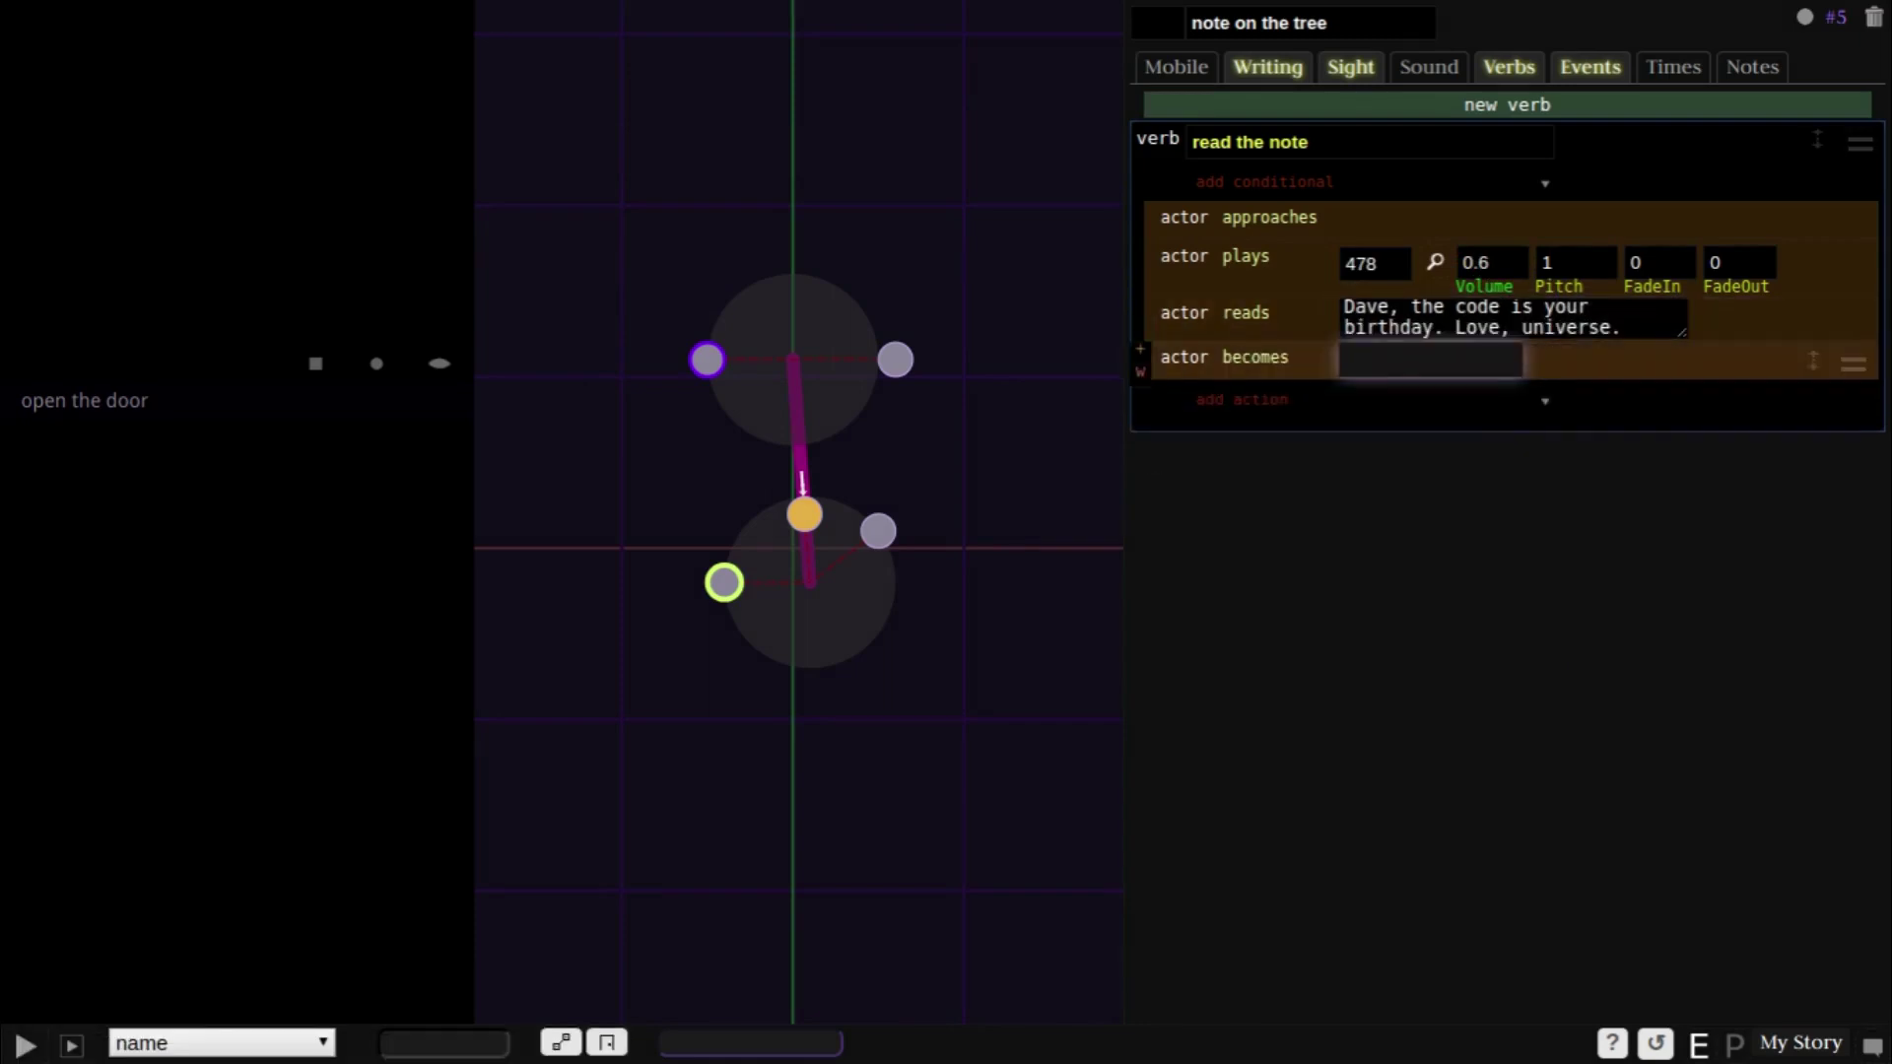
pyautogui.write('knowledgeable')
pyautogui.click(1484, 547)
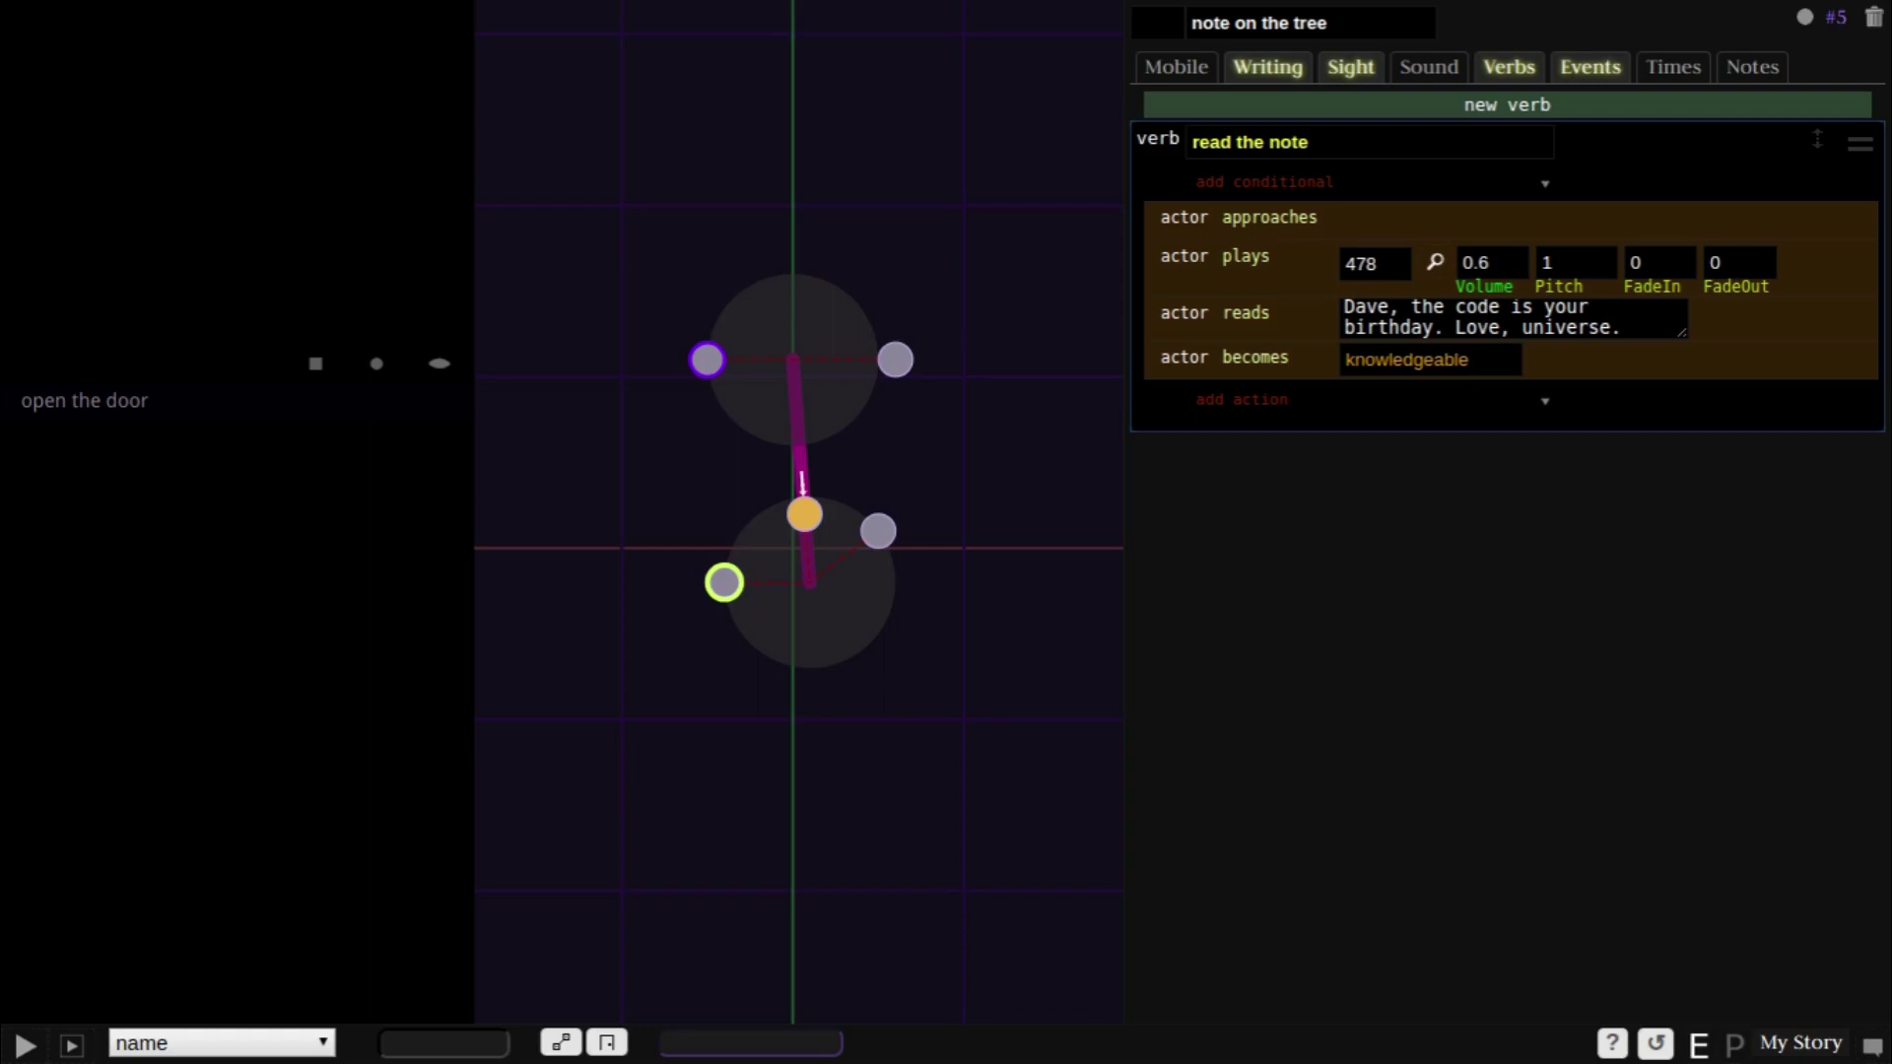
# - Add a sets action that changes the note's summary to "The note is flapping around and looks set to sail off."
pyautogui.click(1441, 401)
pyautogui.write('sets')
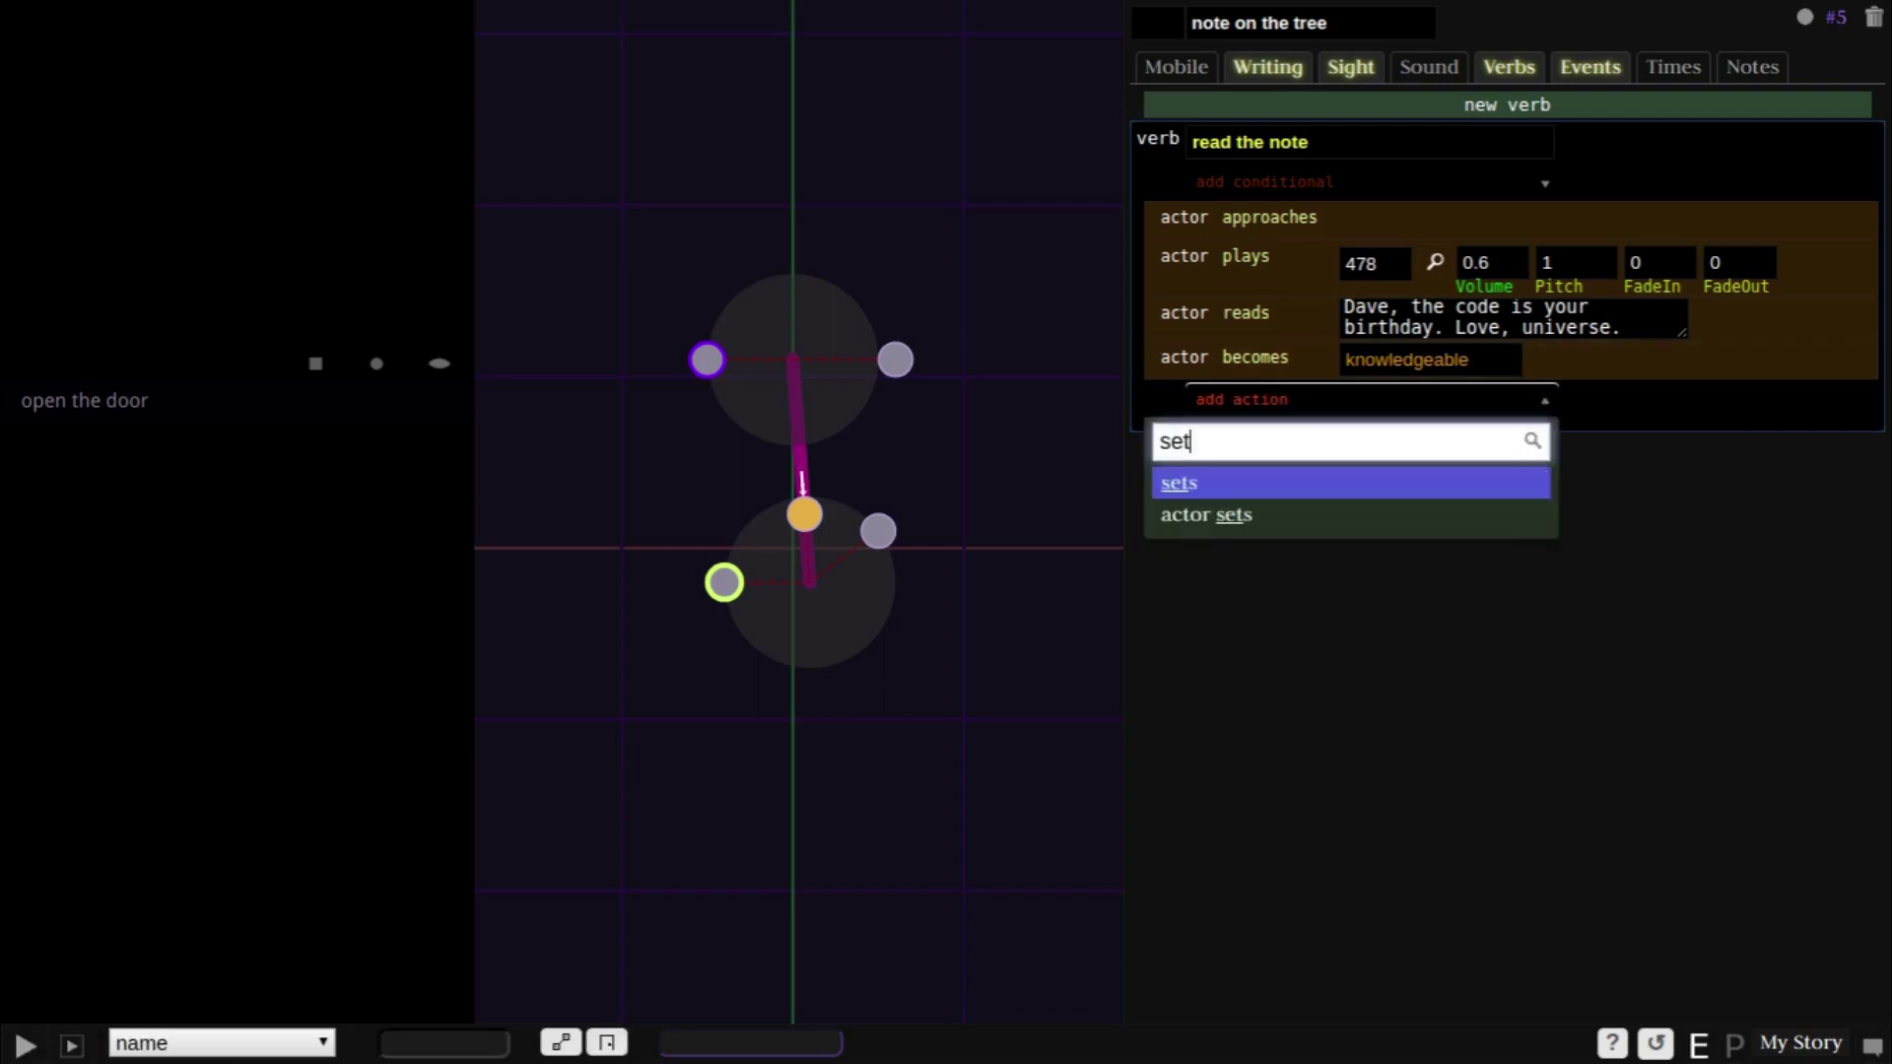
pyautogui.press('Return')
pyautogui.click(1449, 400)
pyautogui.write('sum')
pyautogui.press('Return')
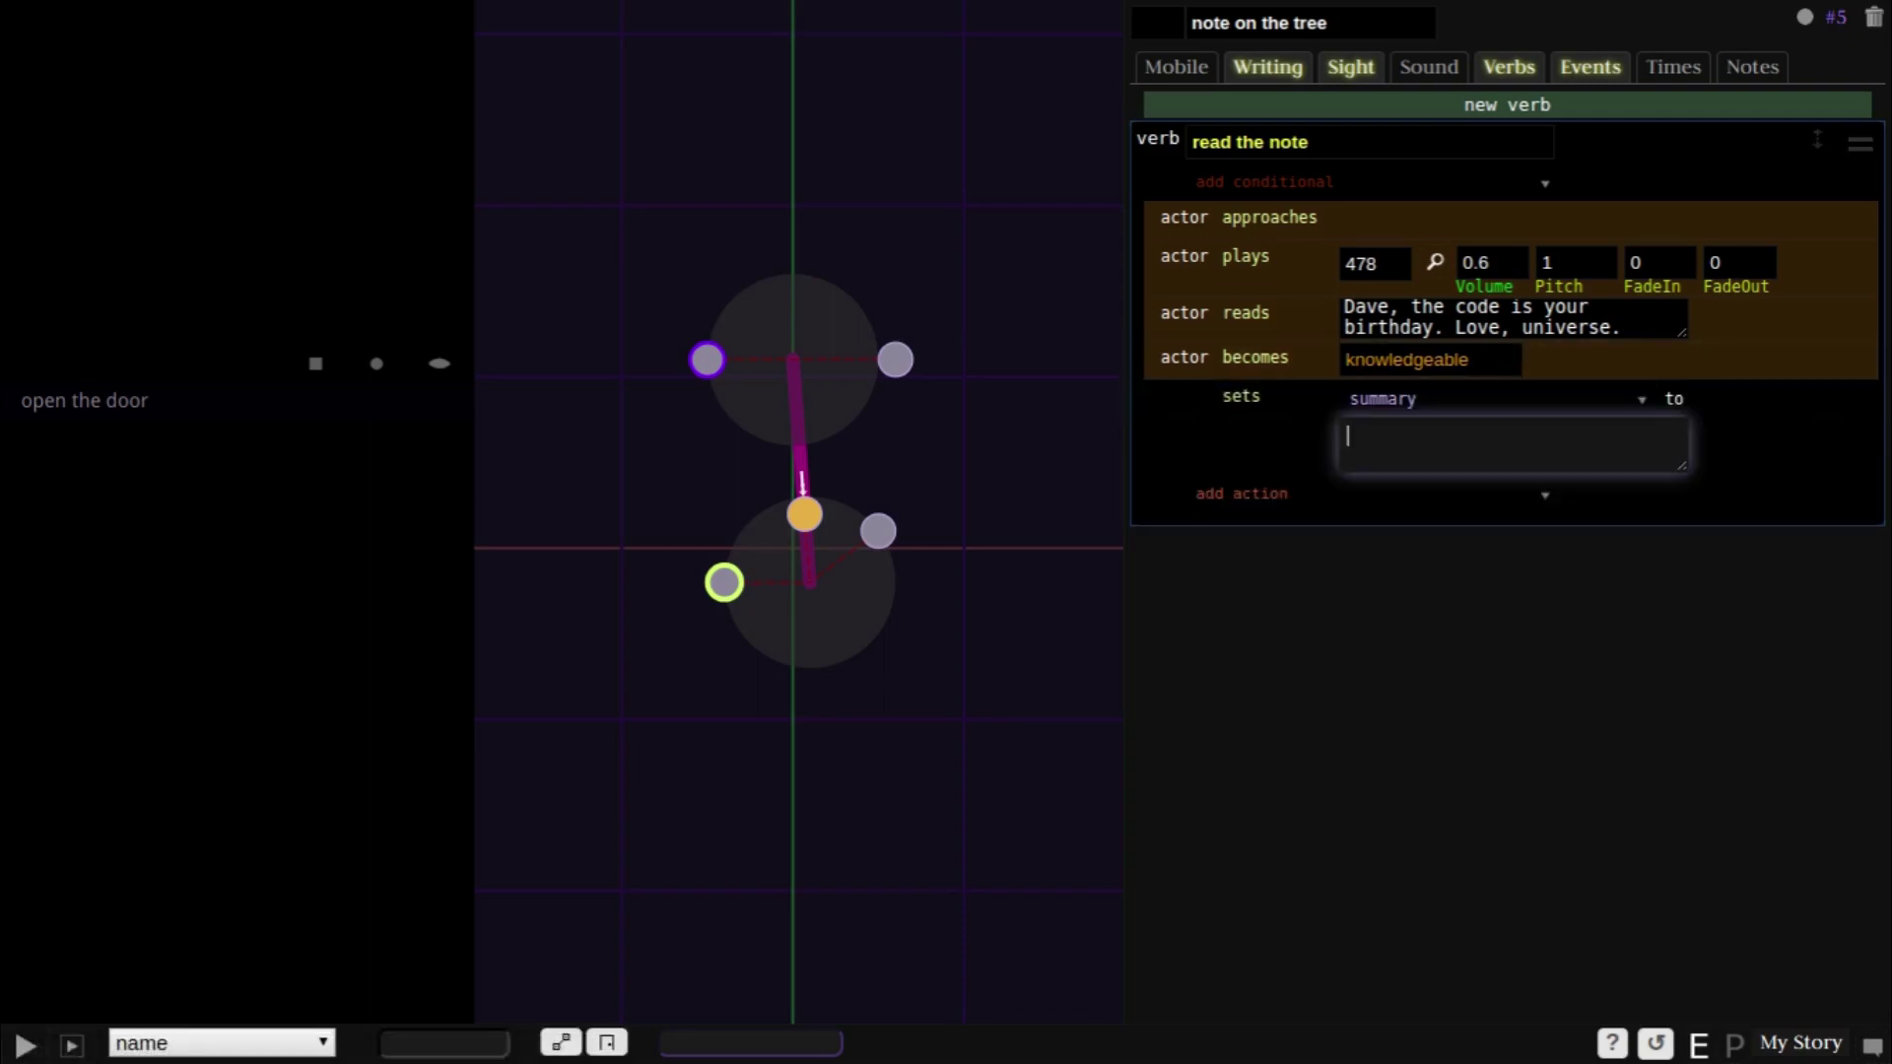
pyautogui.write('The note is flapping around and looks s')
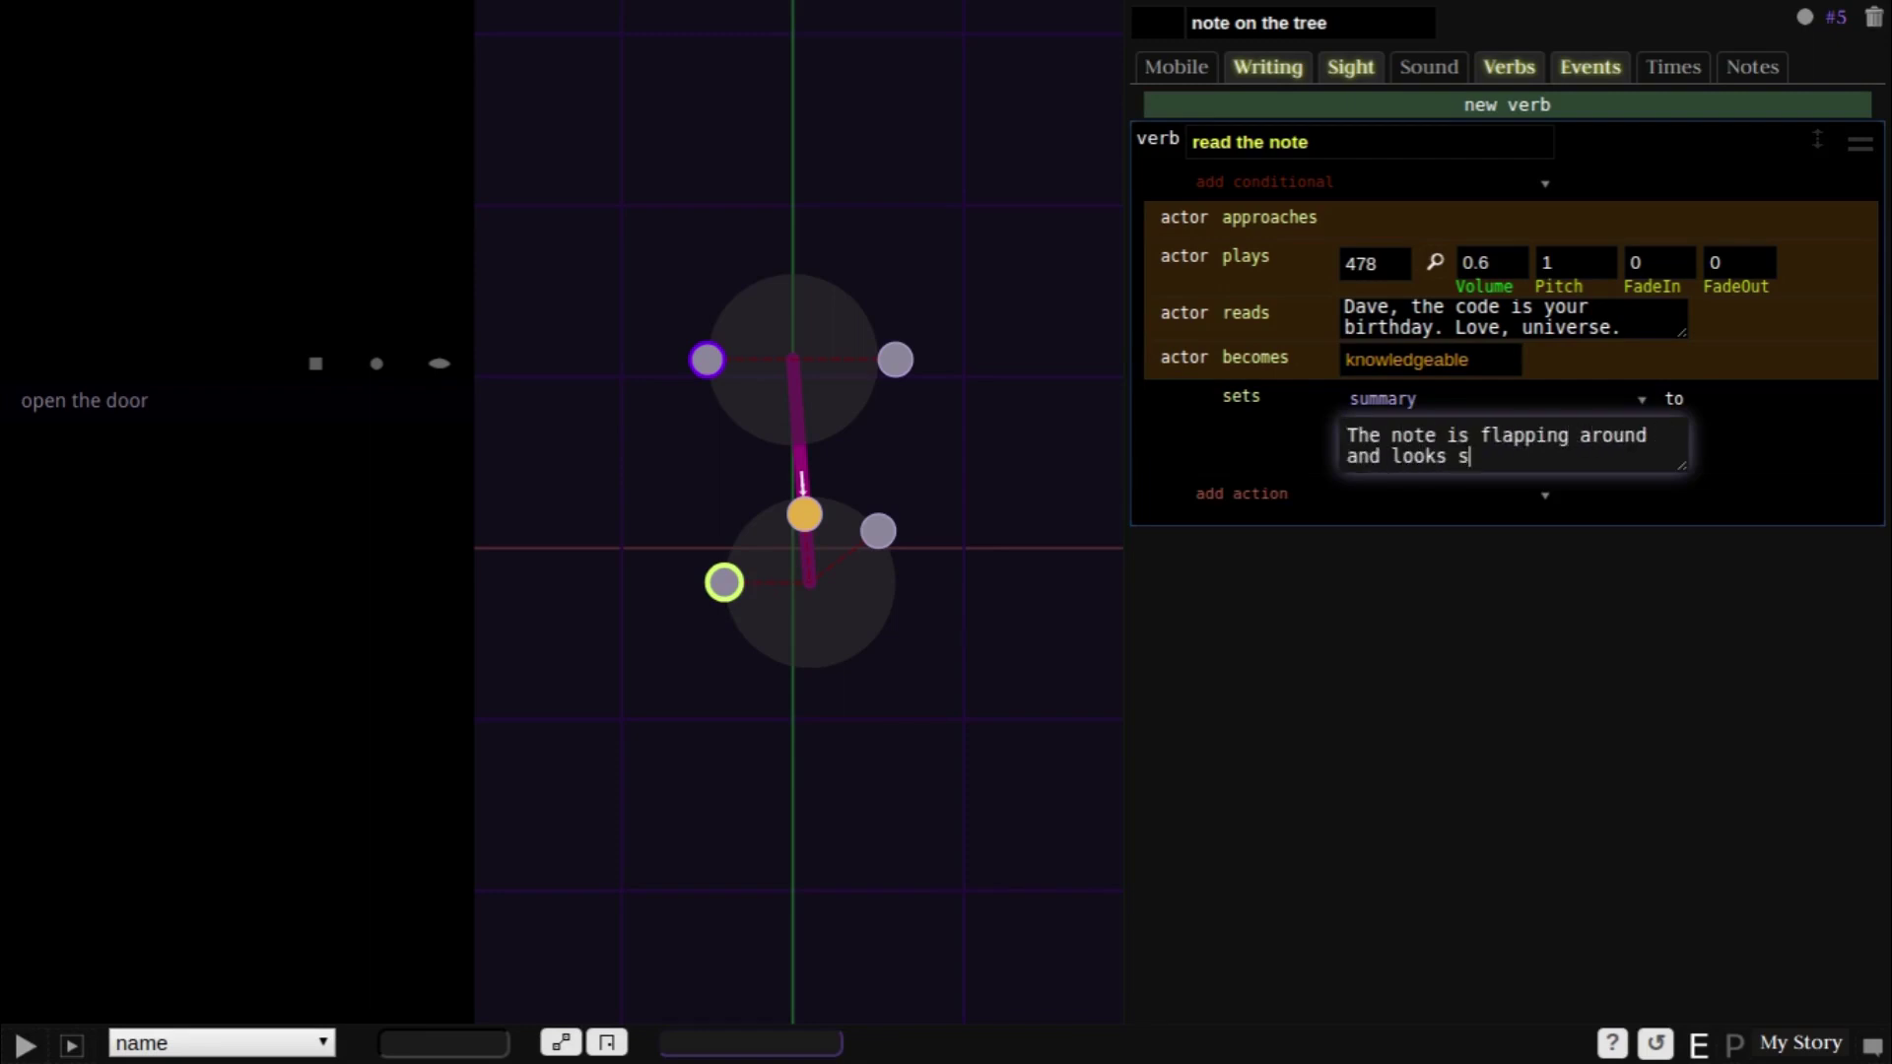
pyautogui.write('et to sail off.')
# - Test reading the note on the tree several times as the character, and reselect the note
pyautogui.click(803, 483)
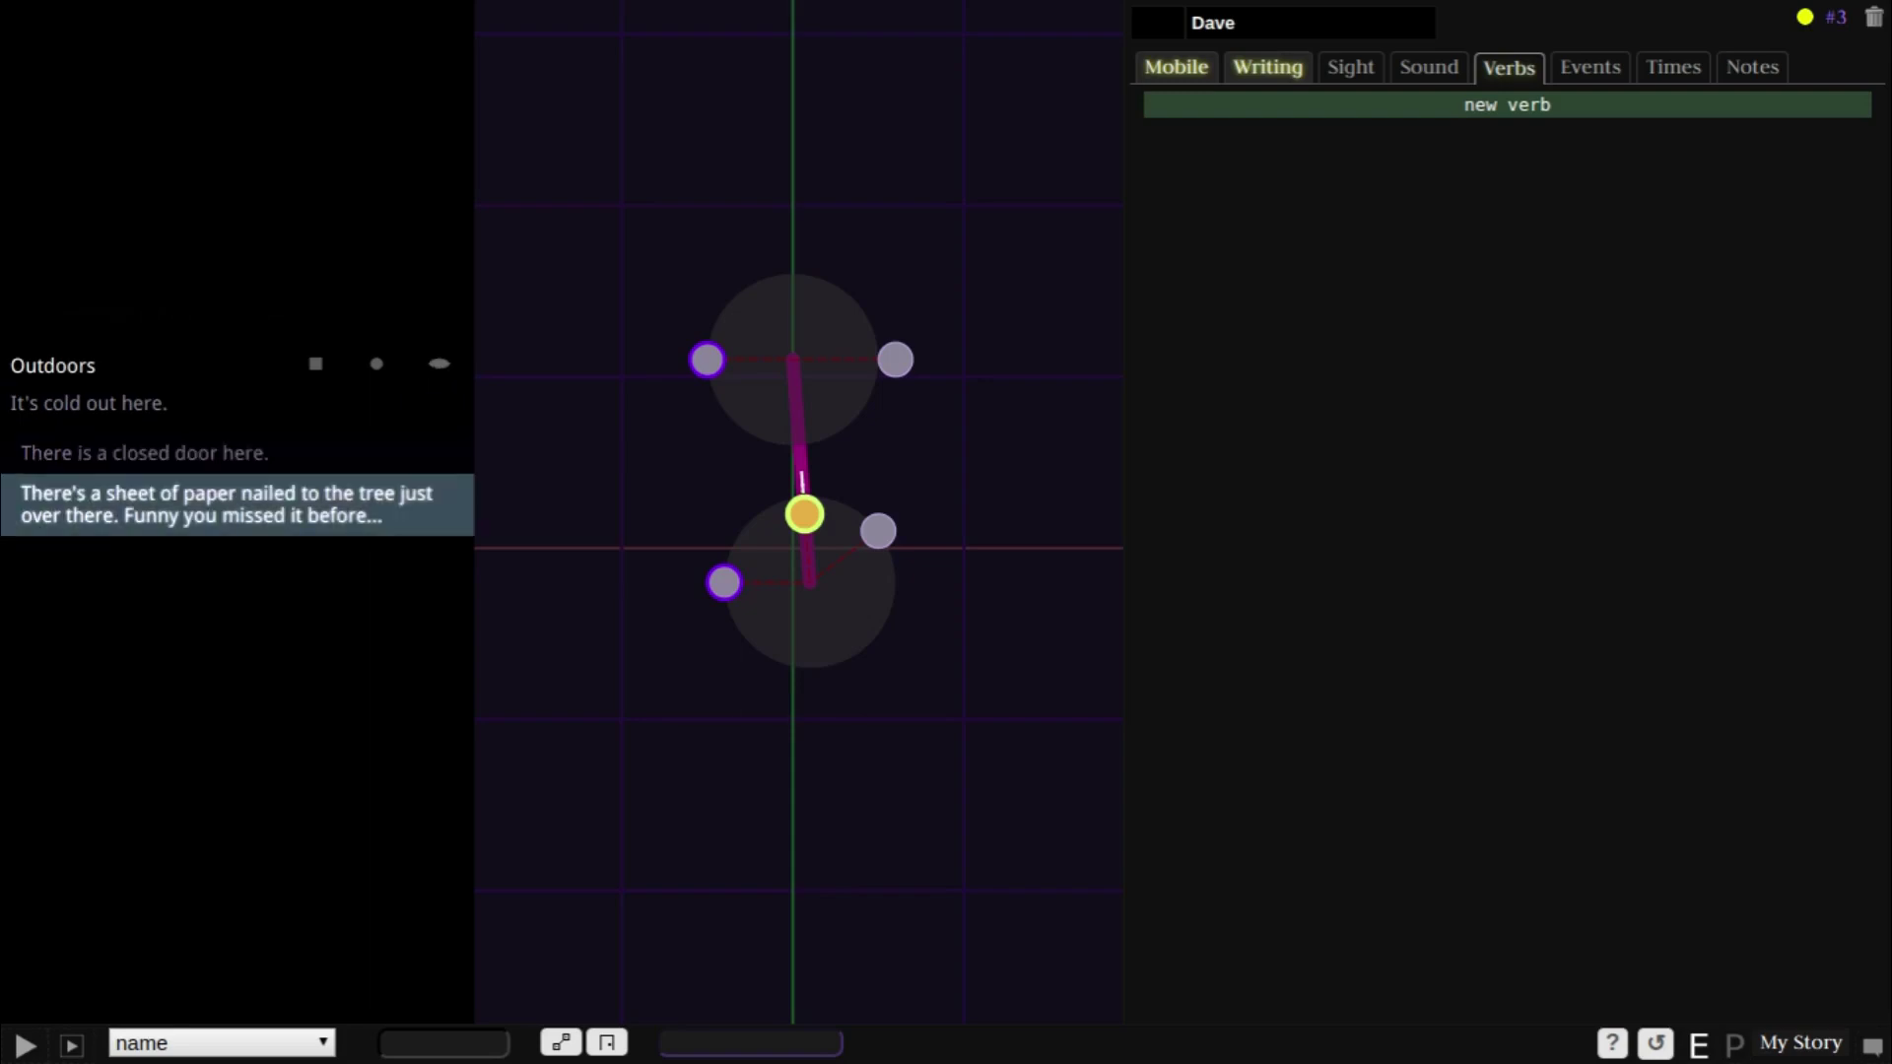
pyautogui.click(301, 521)
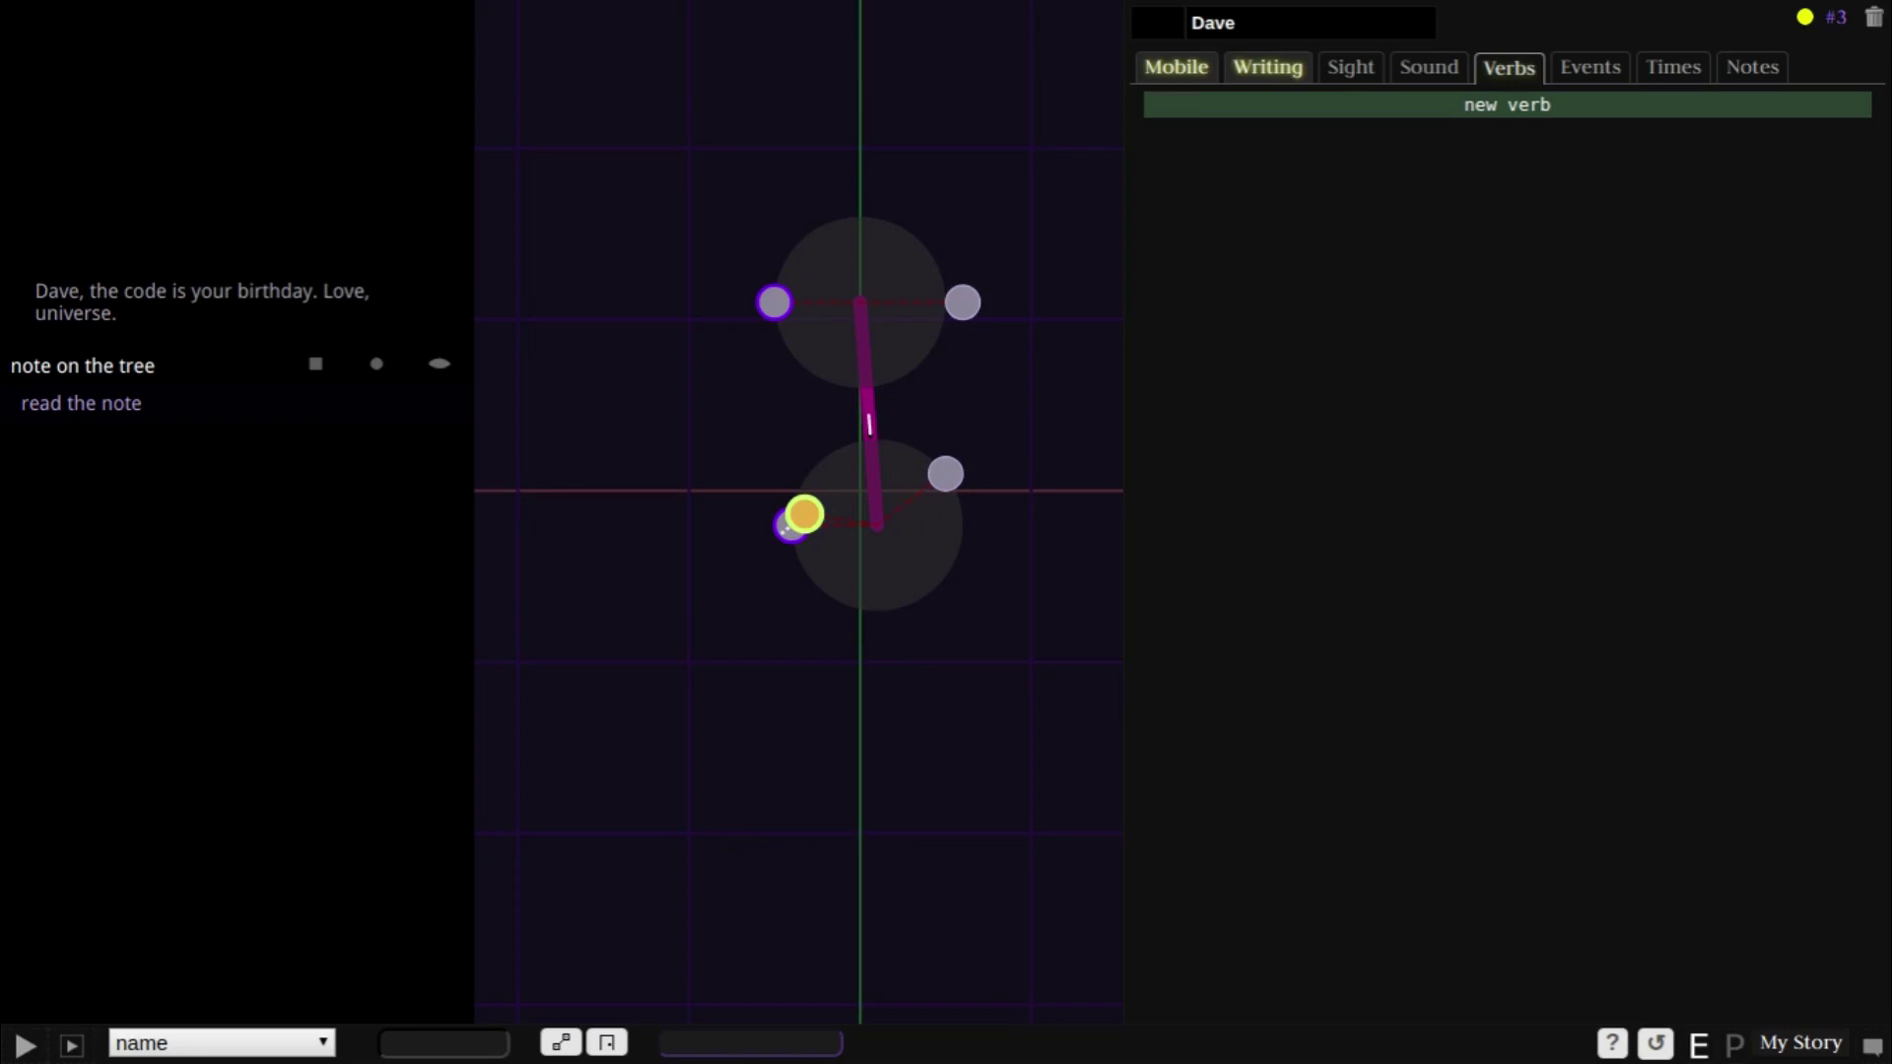
pyautogui.click(290, 412)
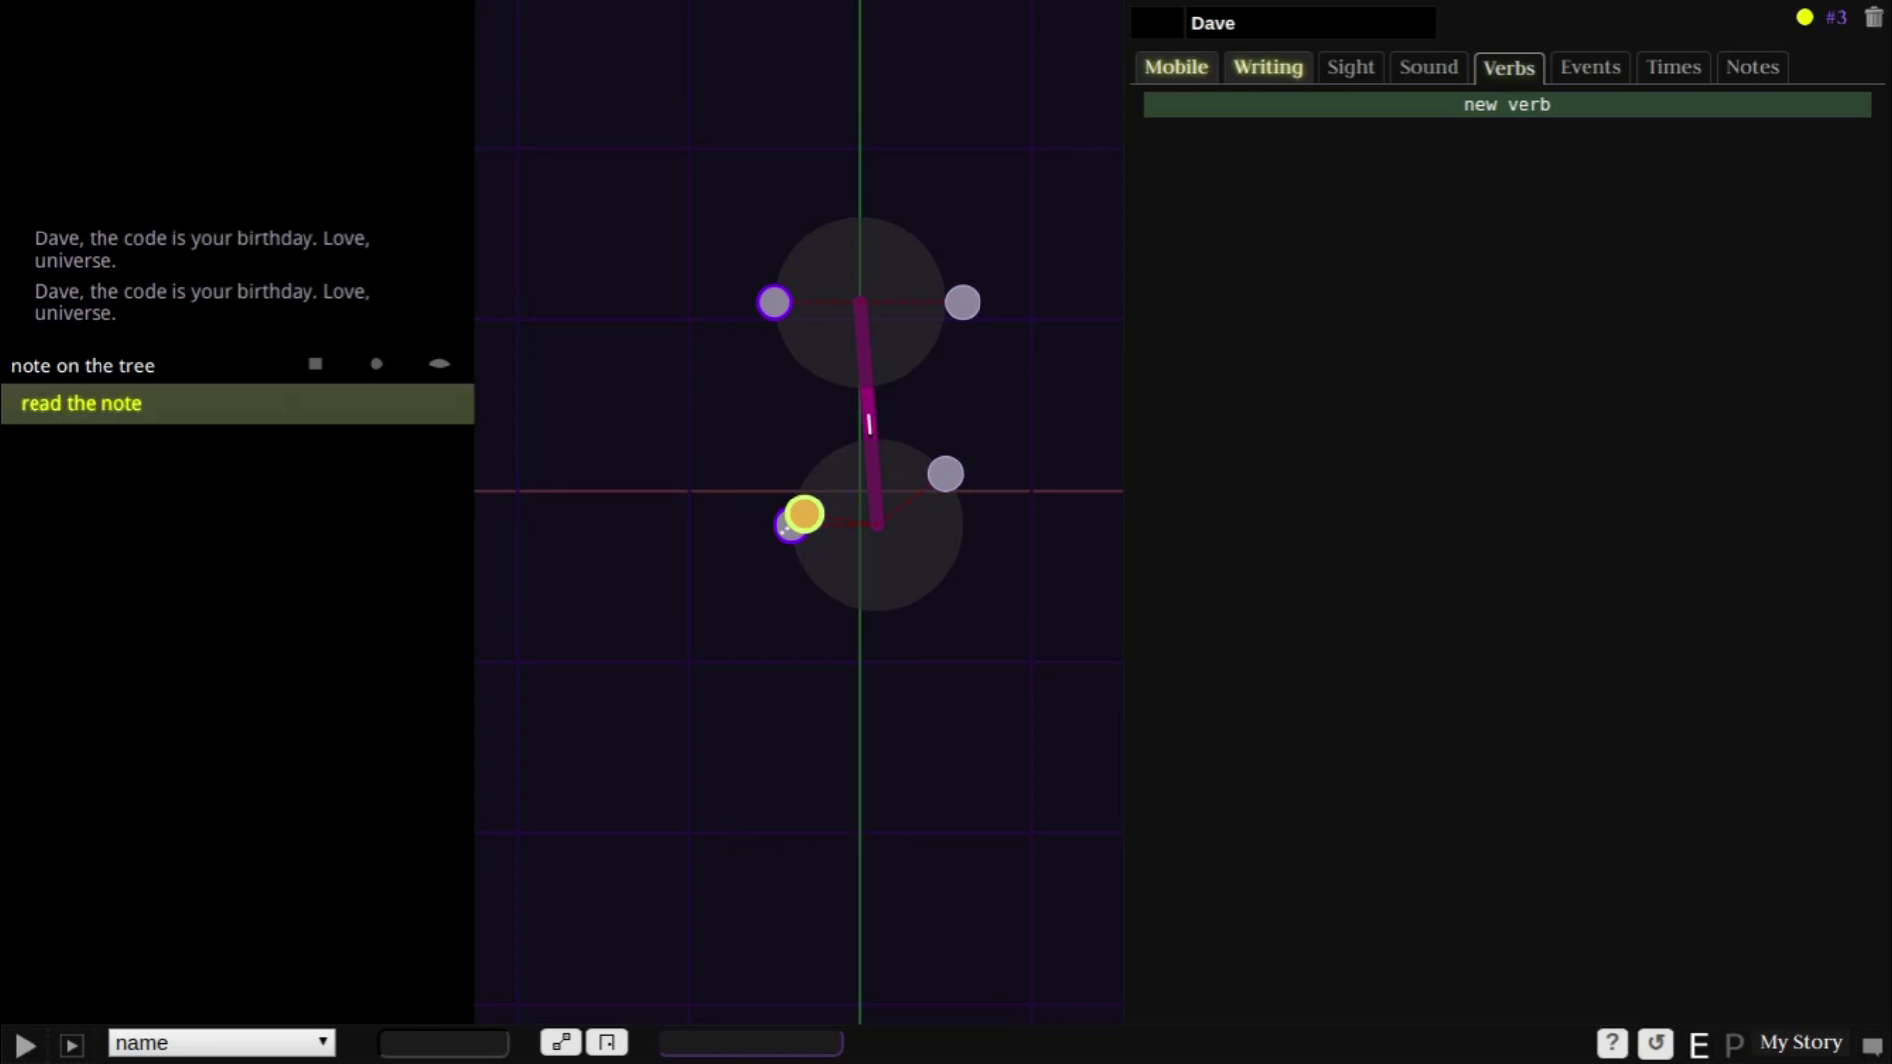
pyautogui.click(289, 406)
pyautogui.click(290, 406)
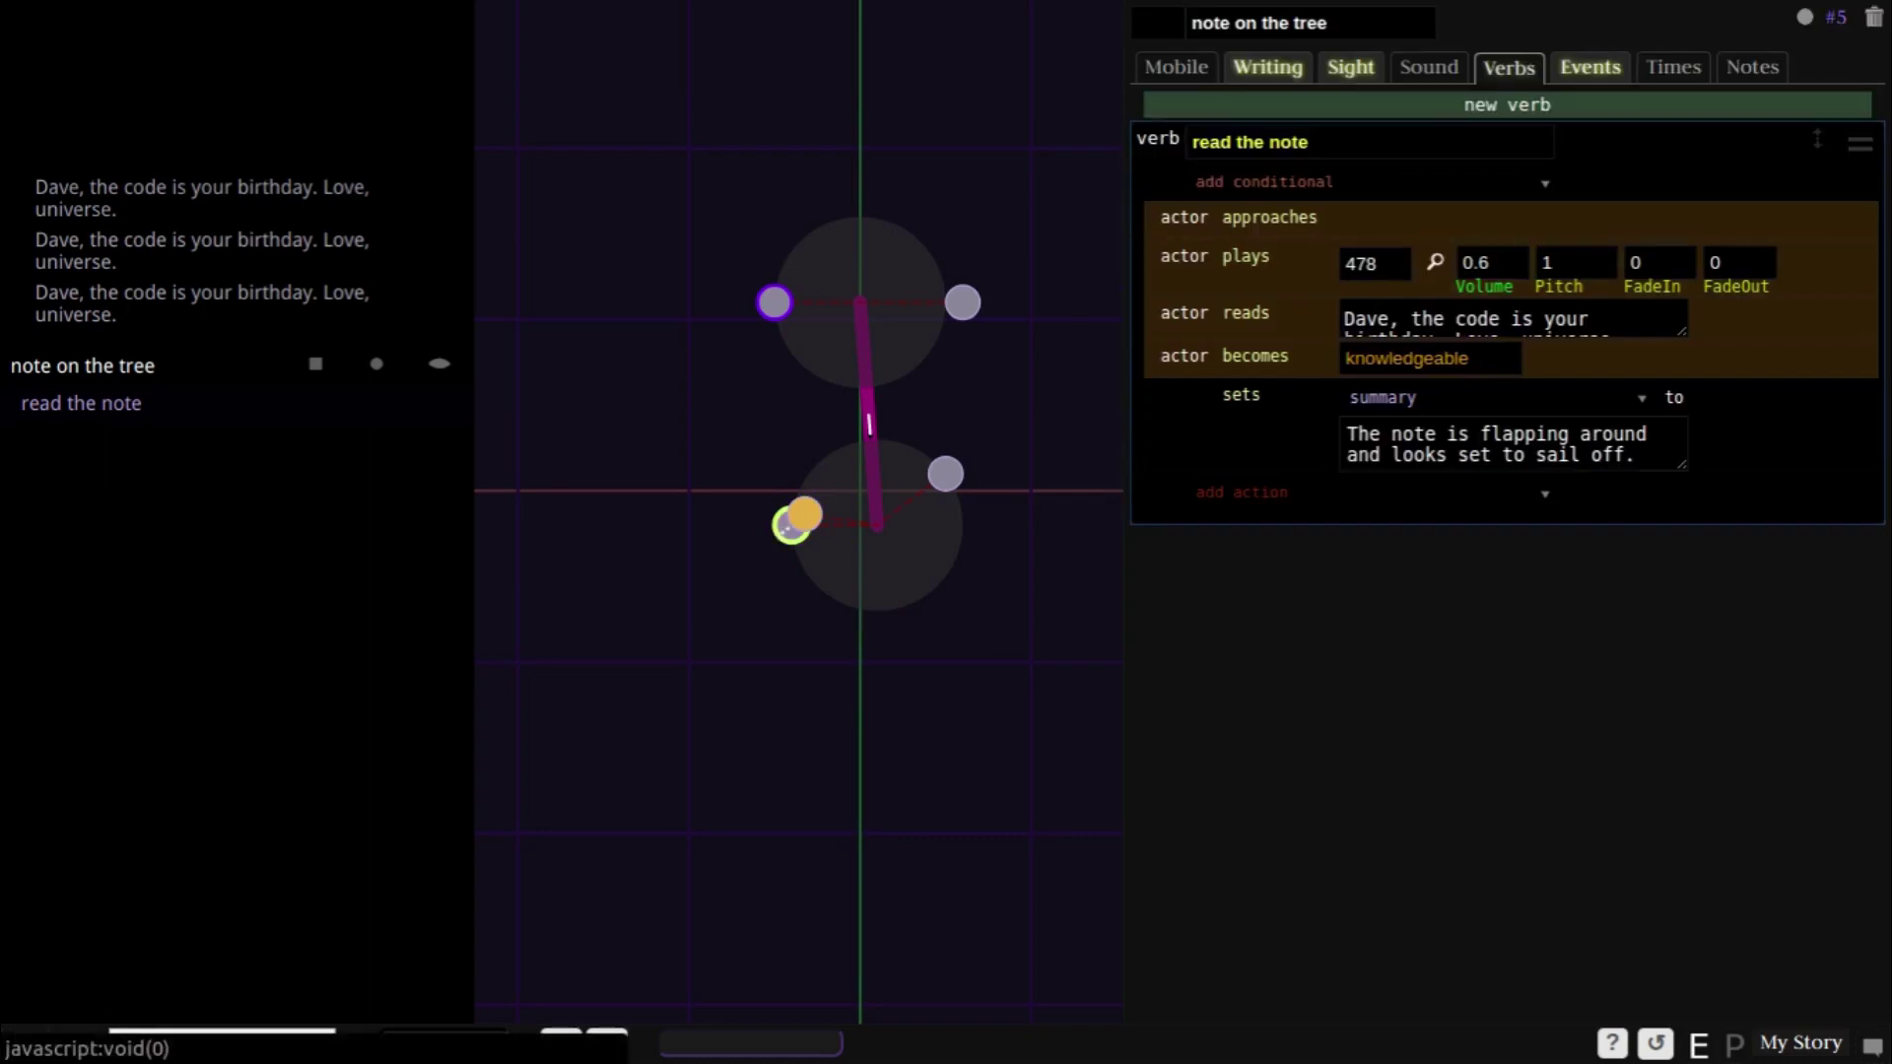
# - Add an "unless actor has condition" conditional with the value "knowledgeable" to the "read the note" verb
pyautogui.click(1370, 182)
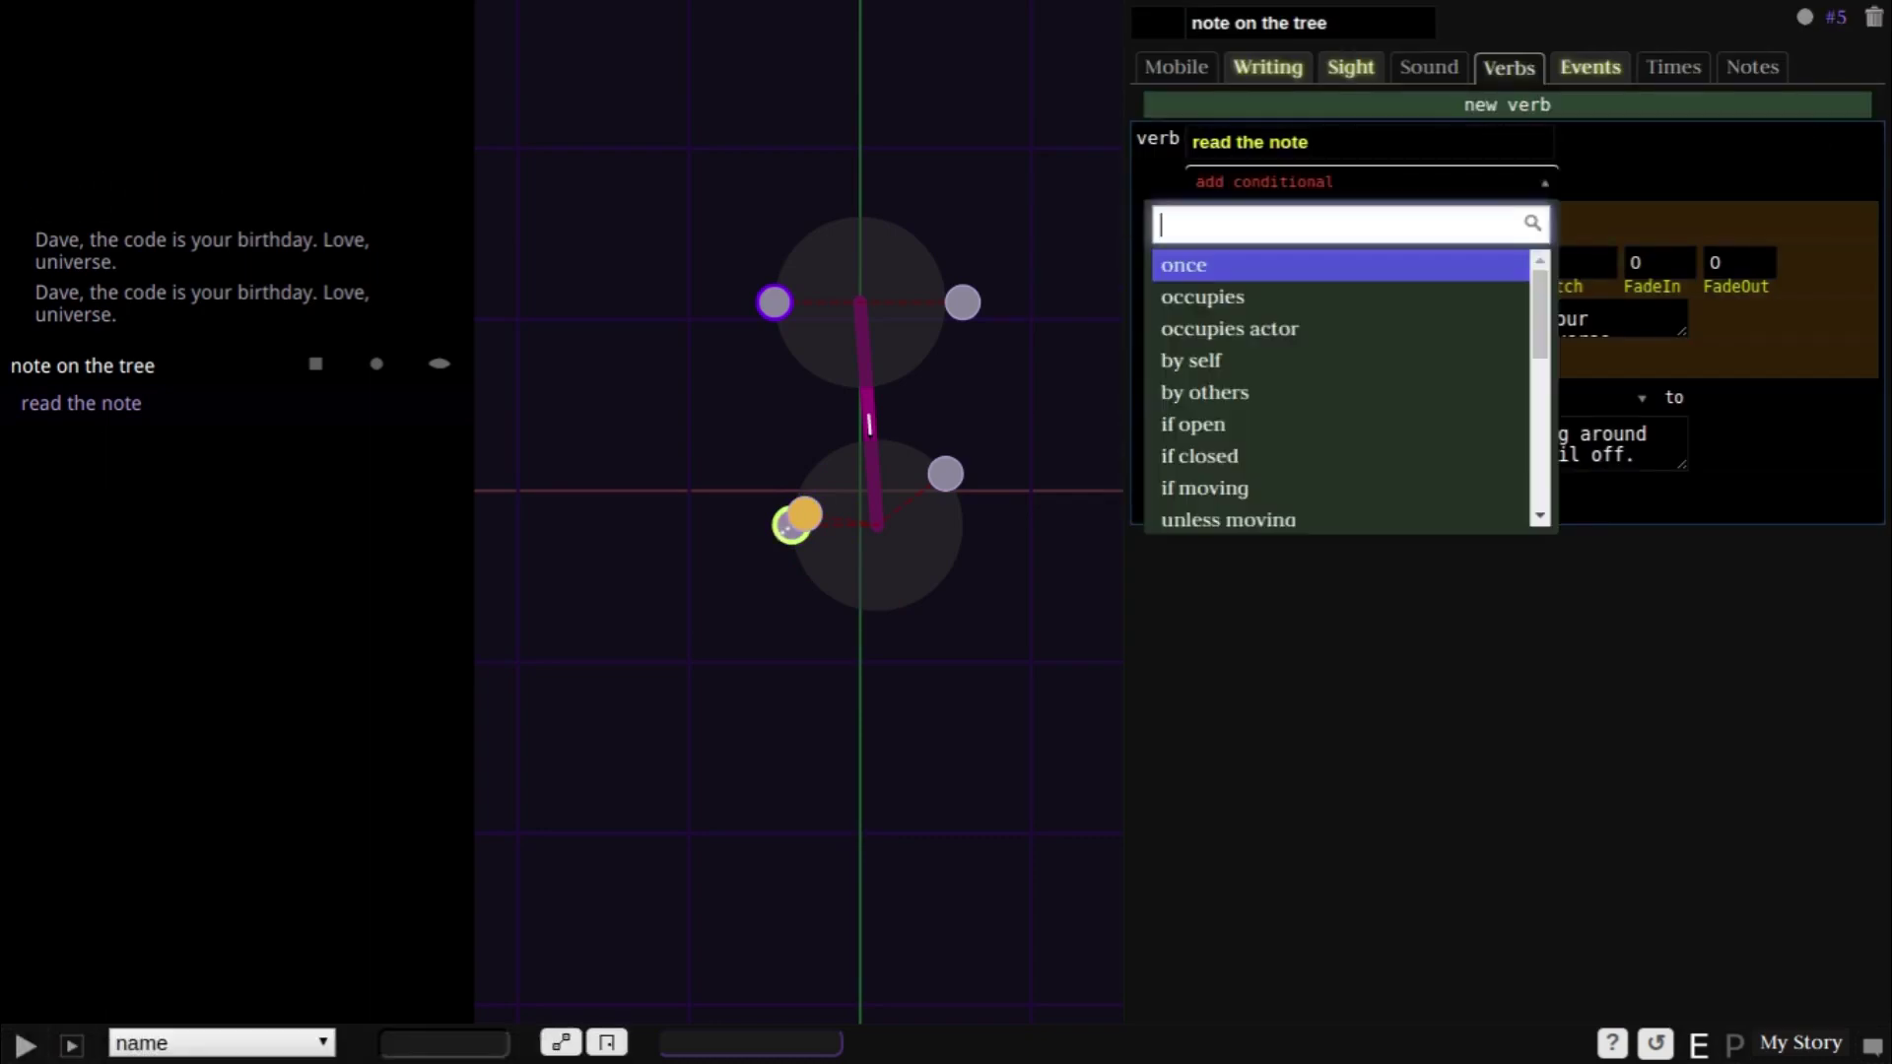
pyautogui.write('un')
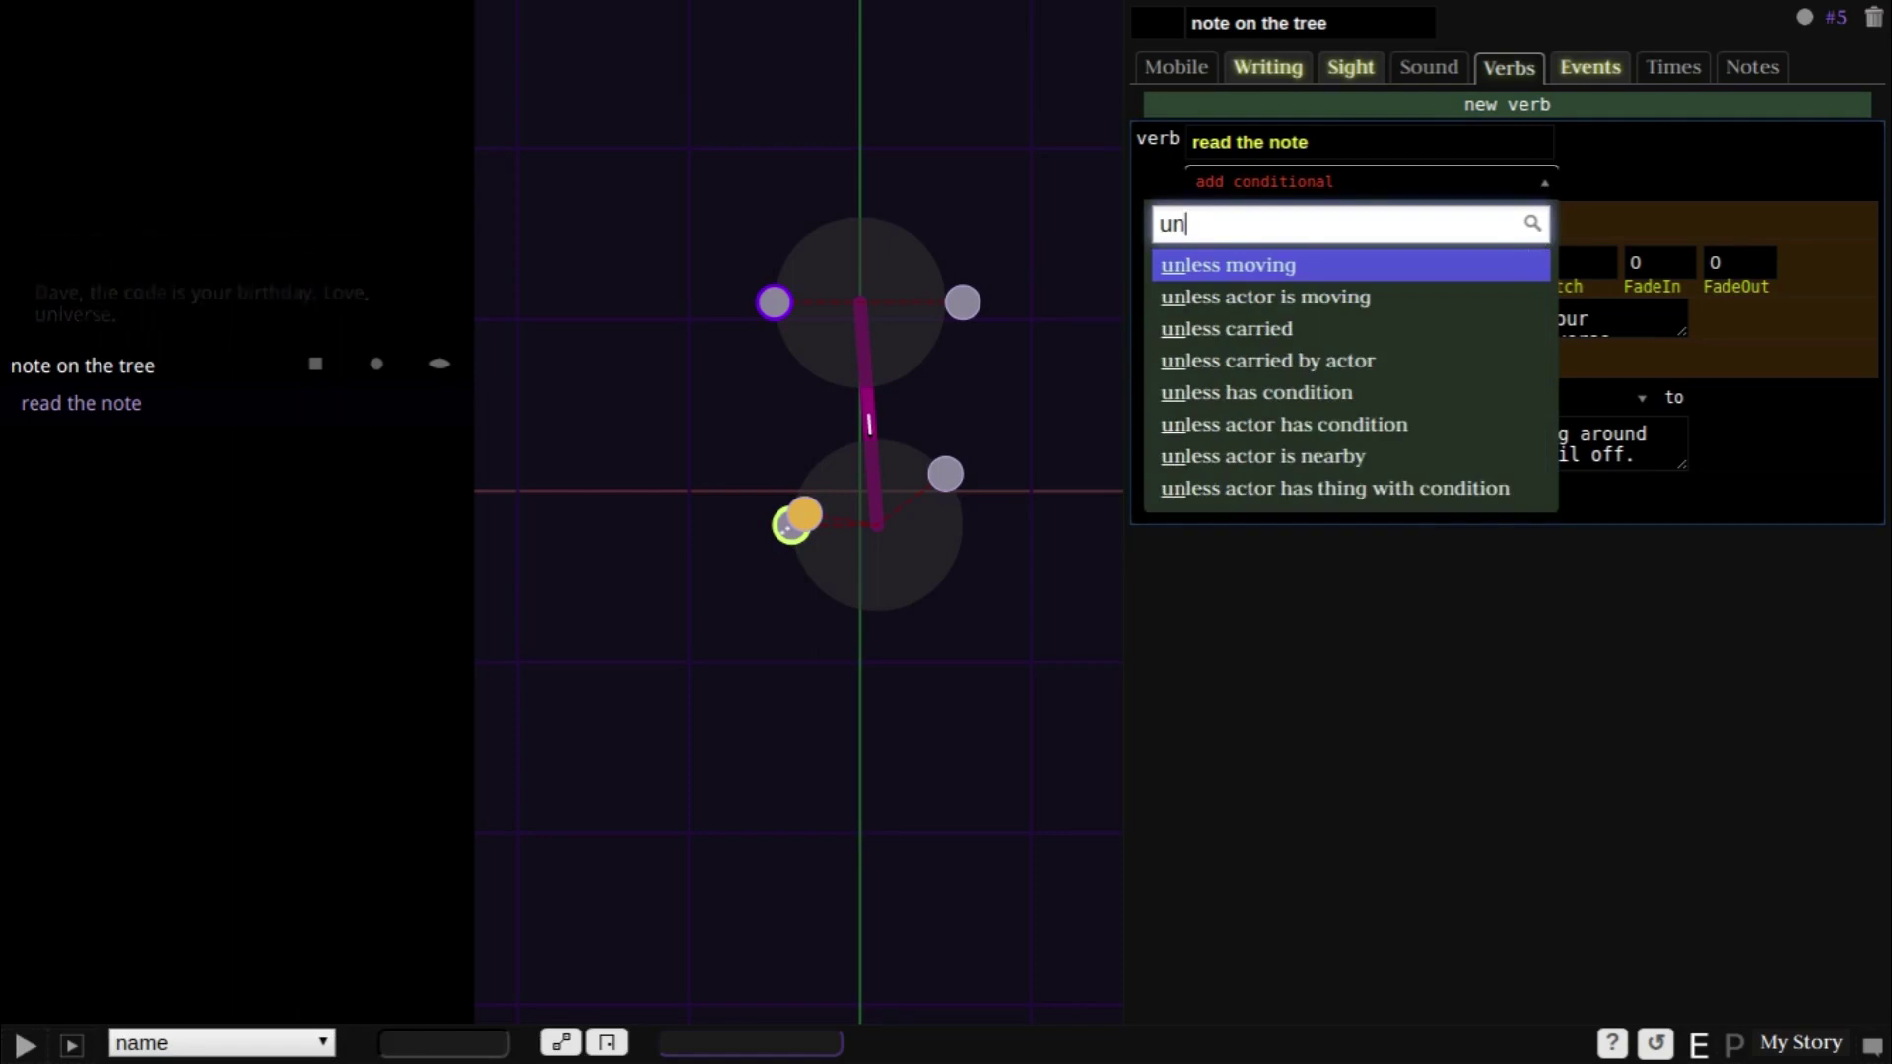
pyautogui.write('less actor')
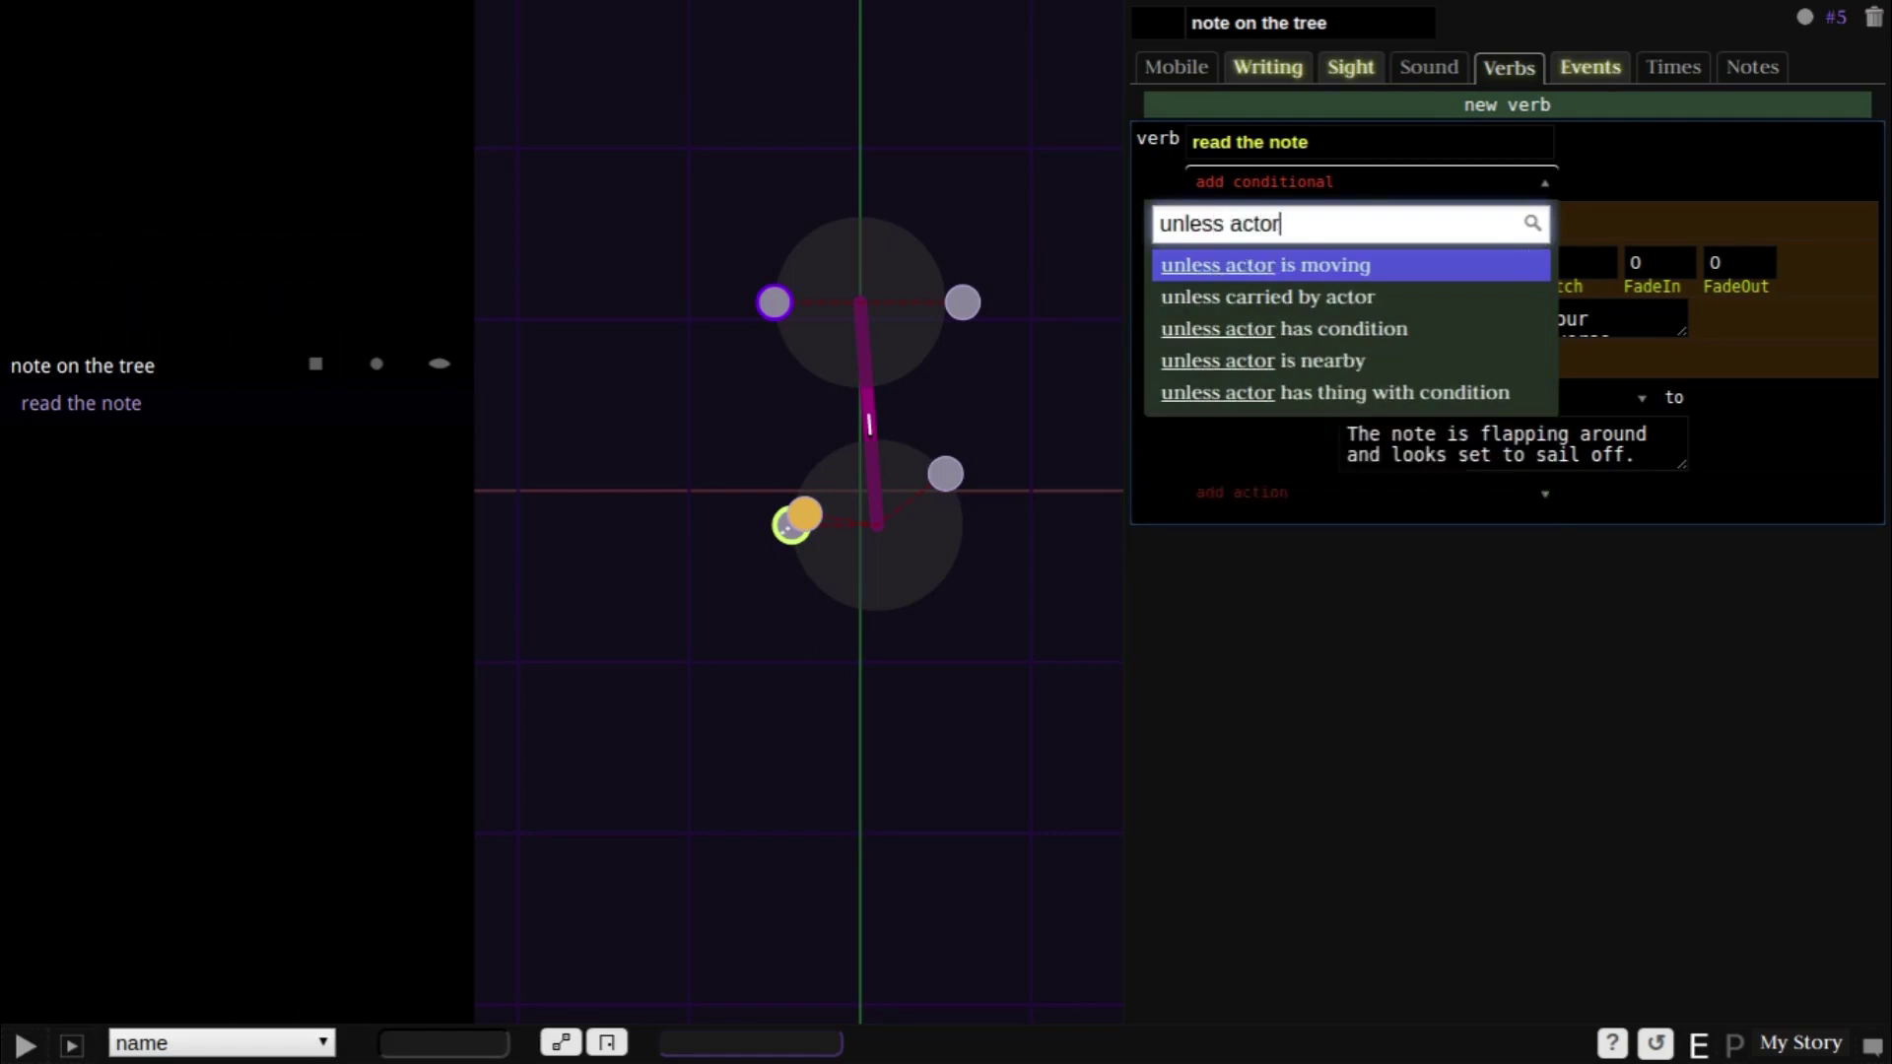
pyautogui.press('Down')
pyautogui.press('Down')
pyautogui.press('Return')
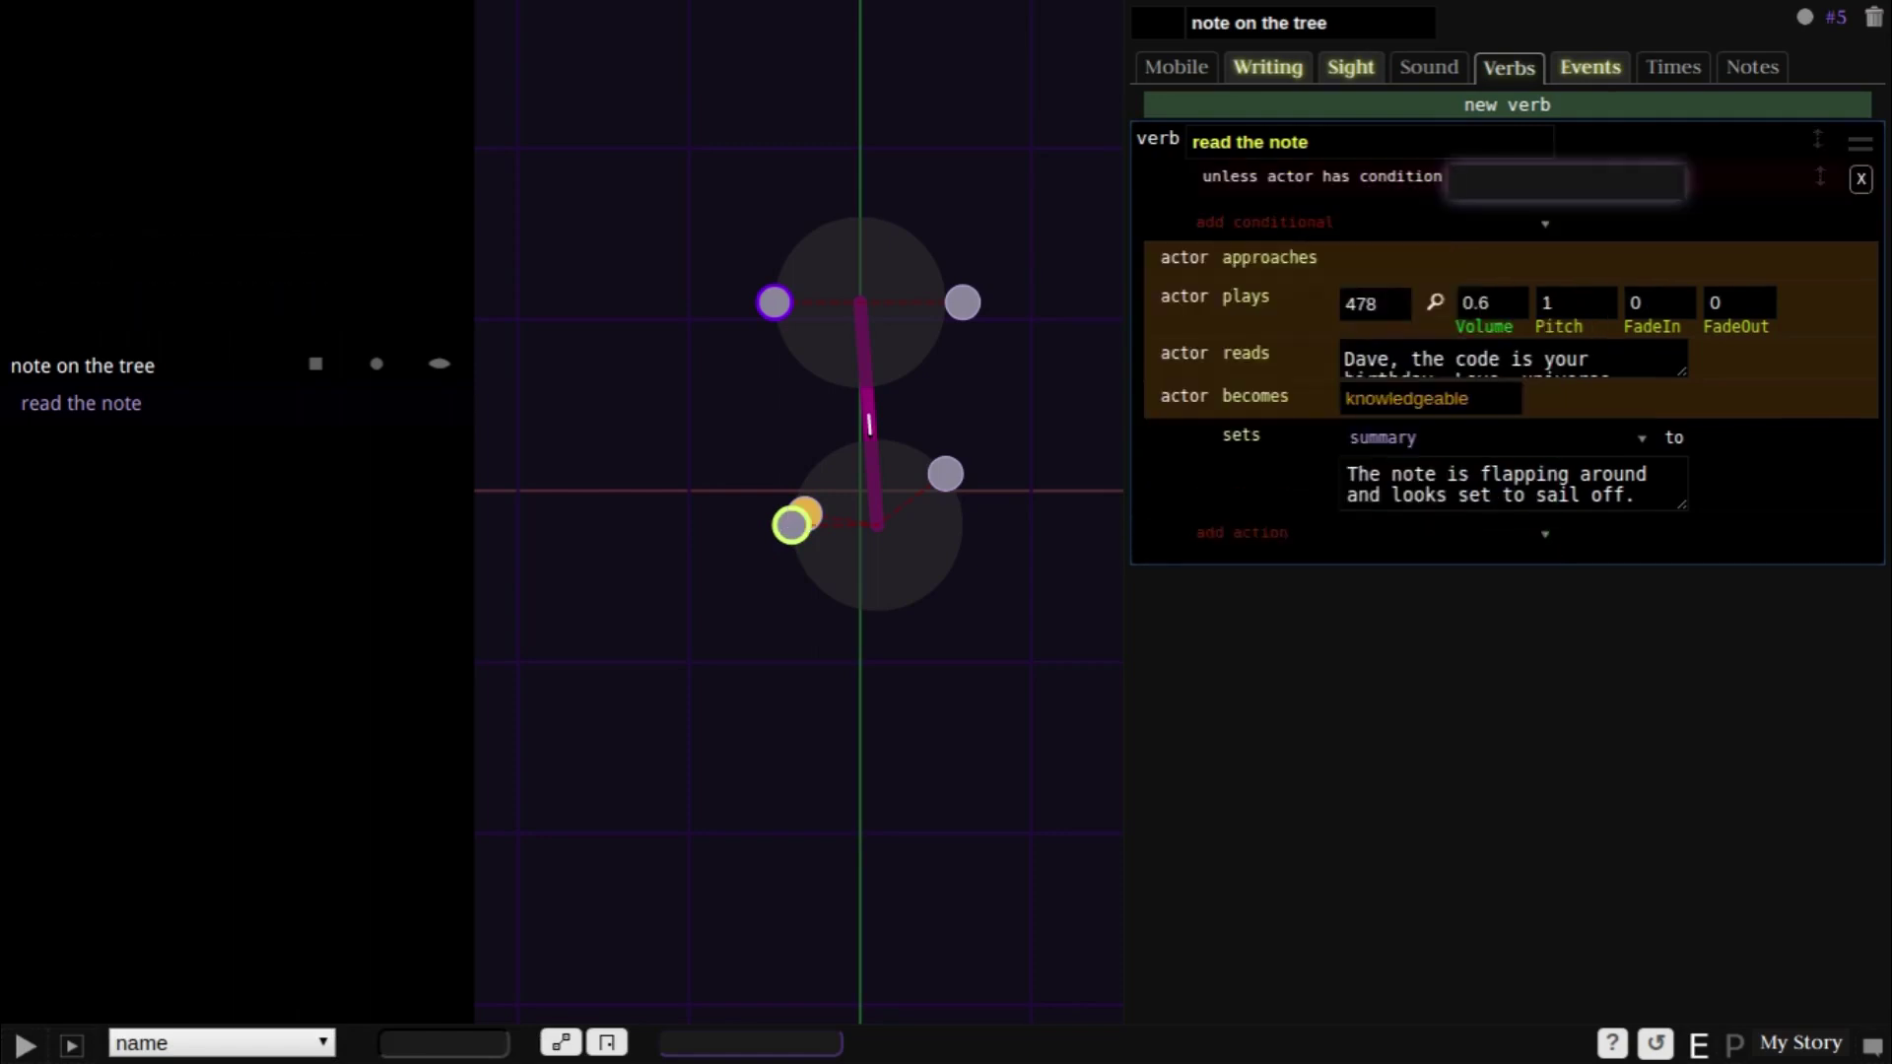
pyautogui.write('knowledgable')
pyautogui.press('Return')
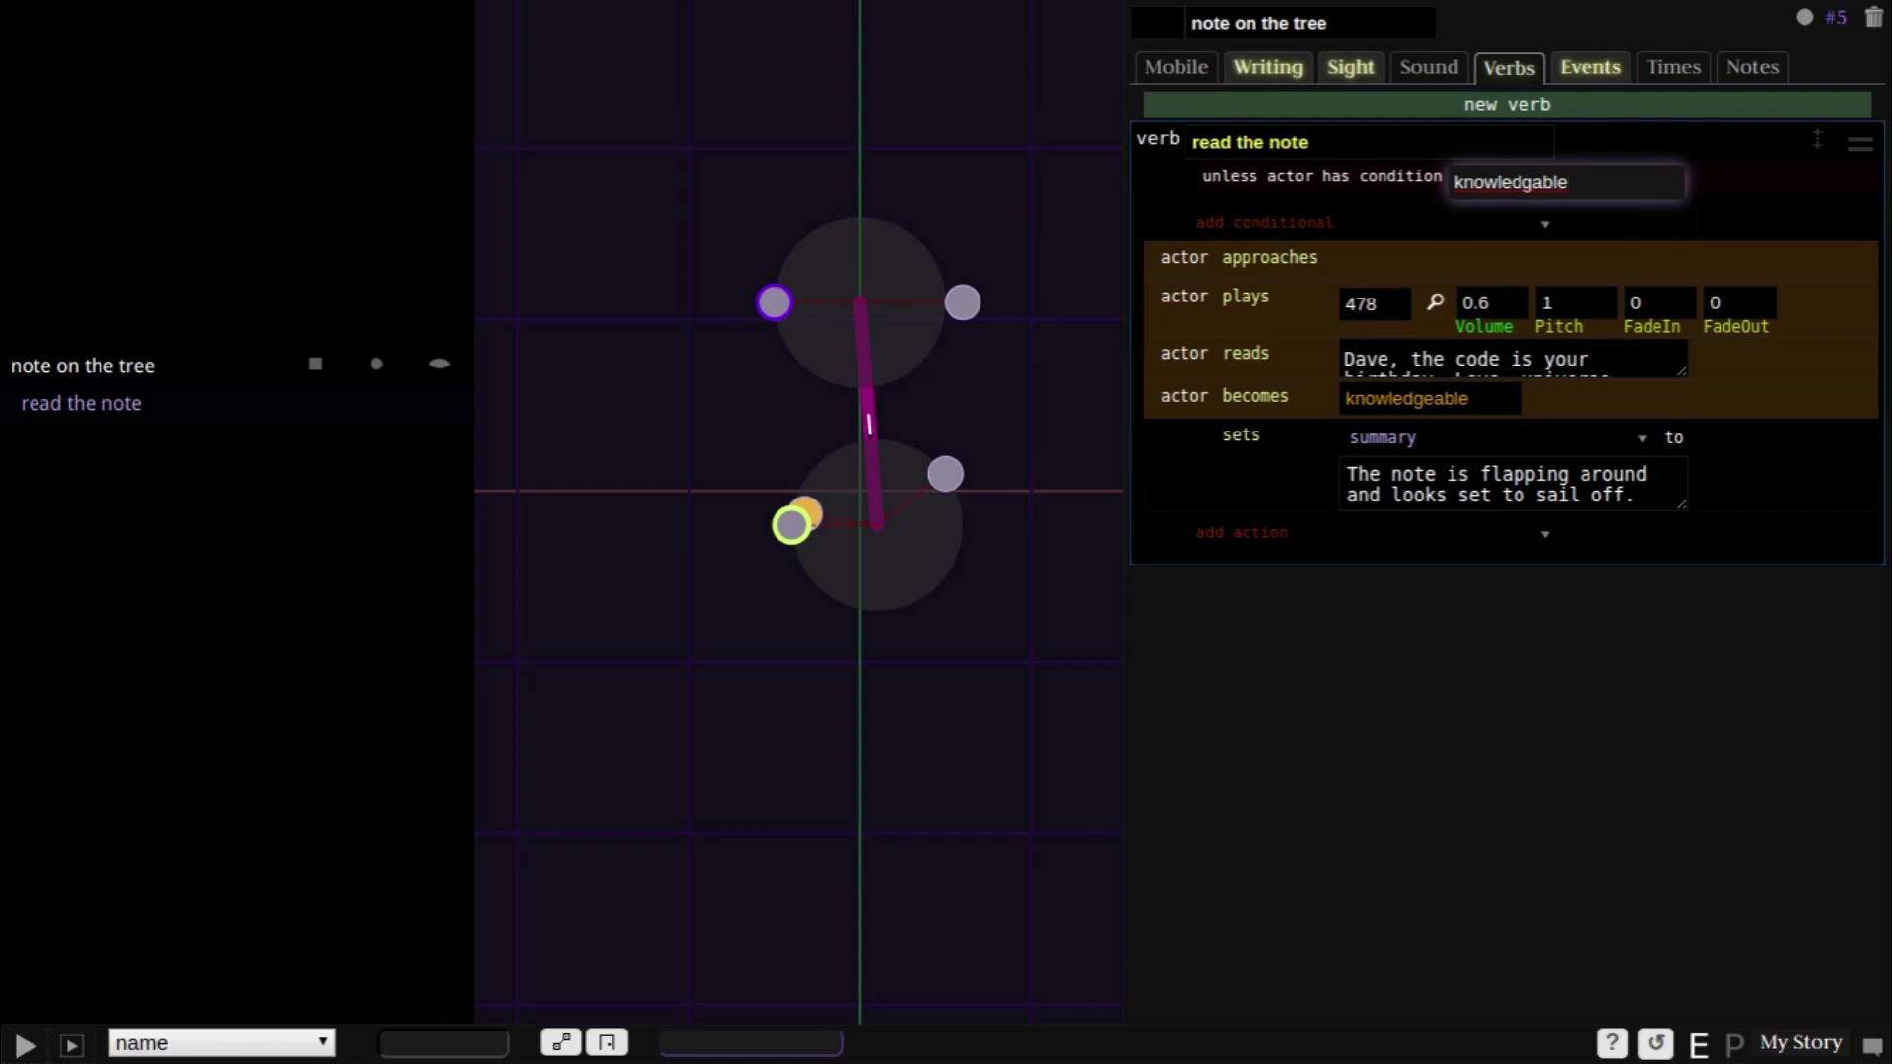
pyautogui.click(1541, 183)
pyautogui.write('e')
pyautogui.press('Return')
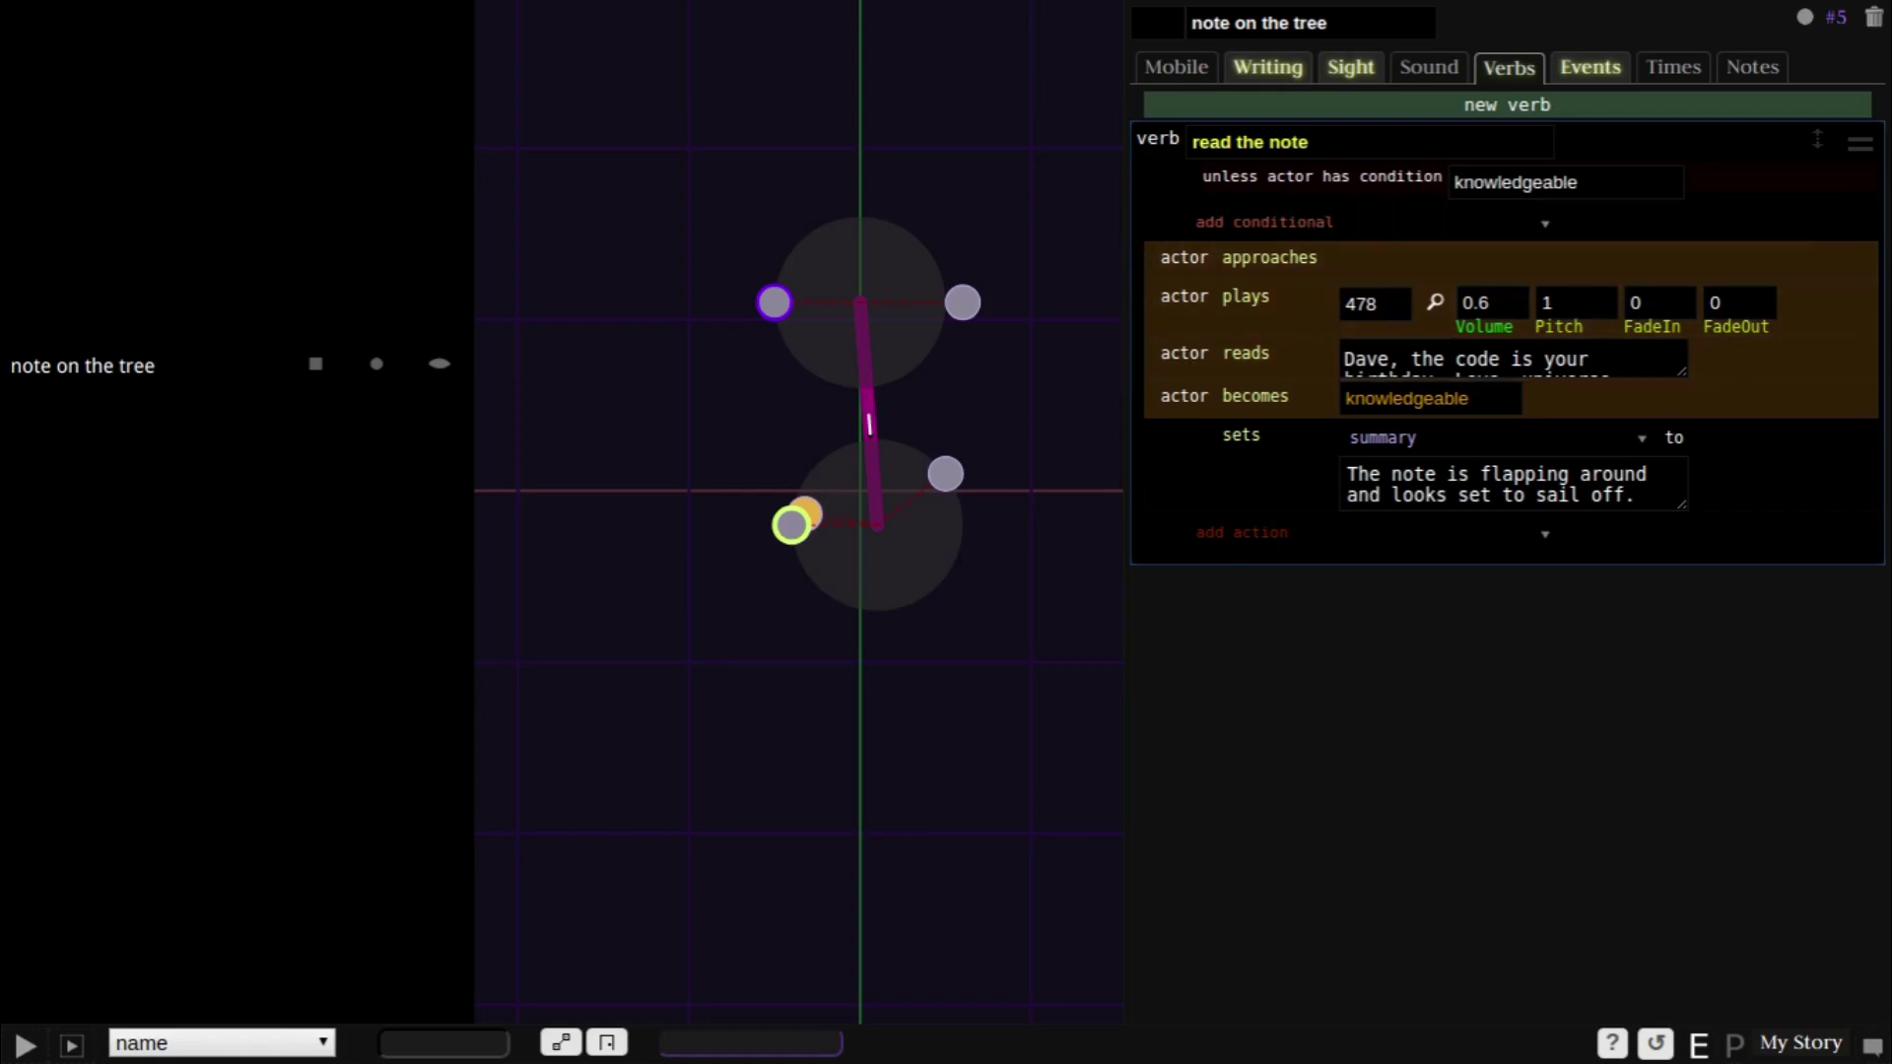
# - Add a "once" conditional to the "read the note" verb and reselect the note from the character's outdoor surroundings
pyautogui.click(1370, 222)
pyautogui.write('once')
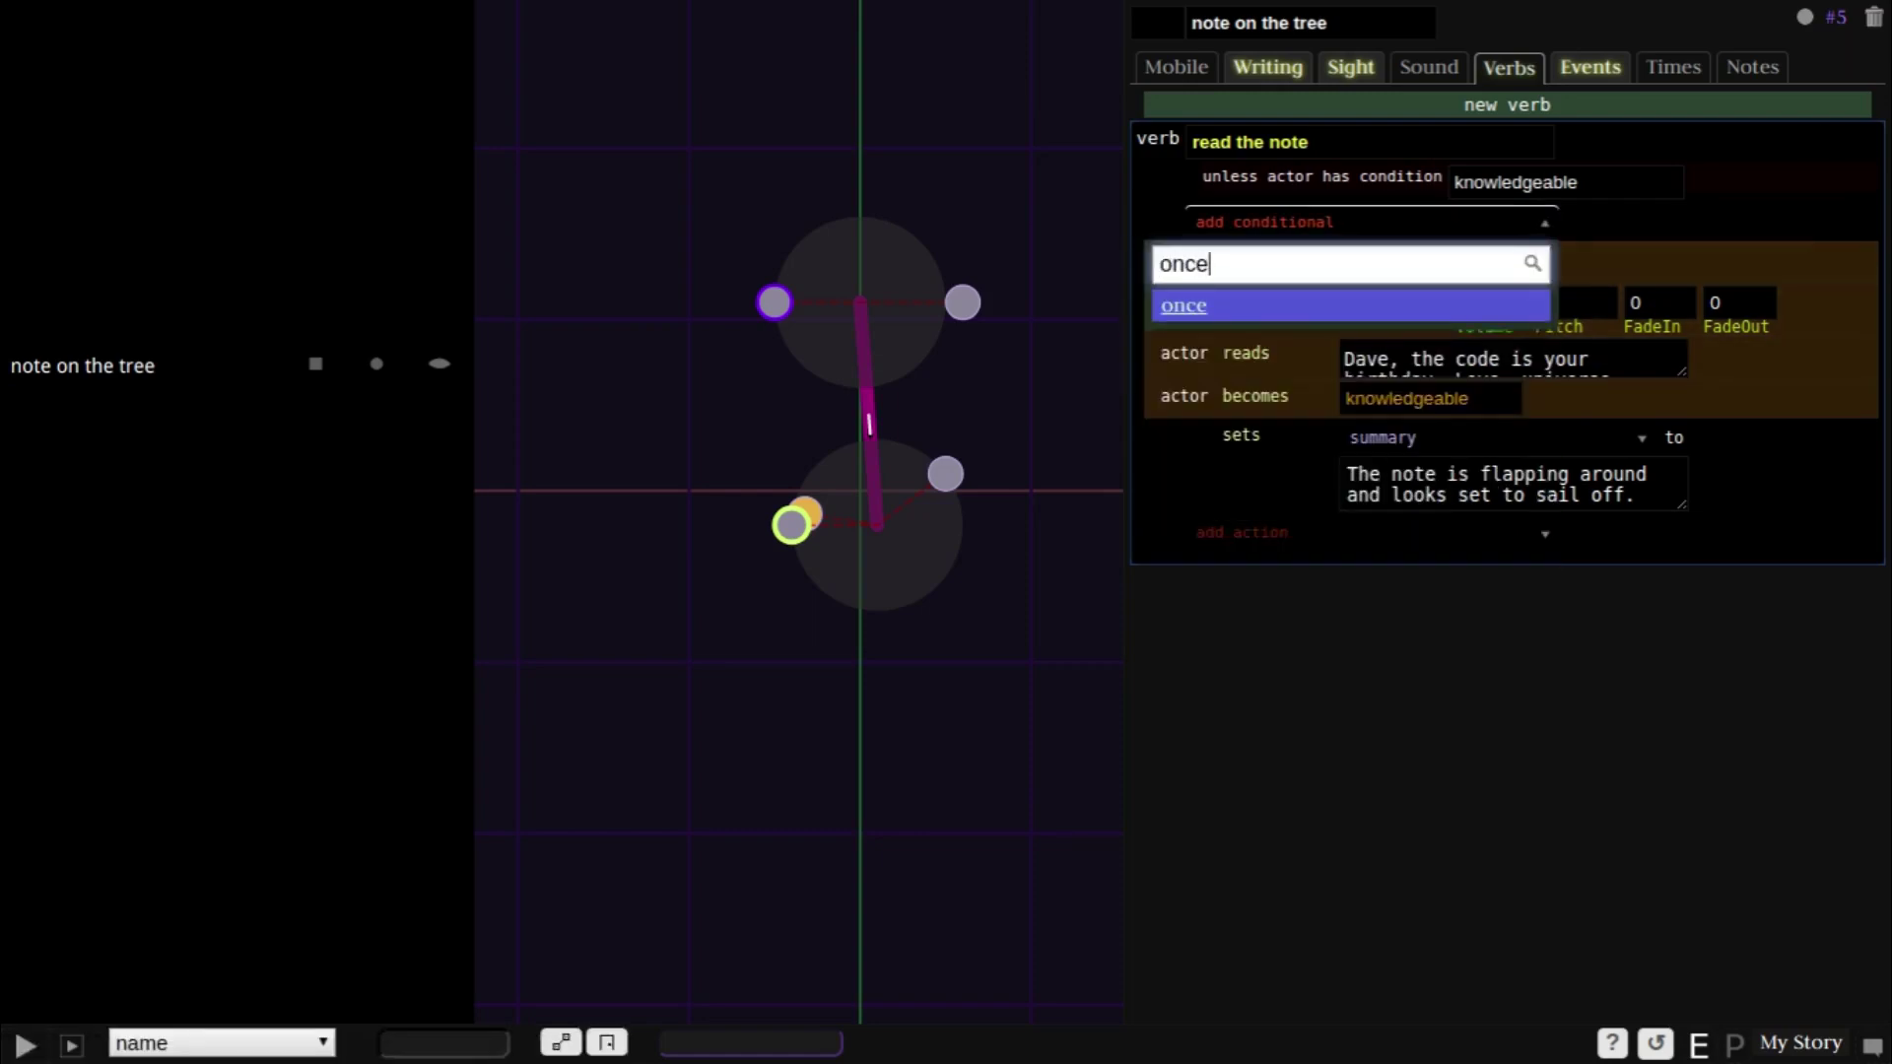
pyautogui.press('Return')
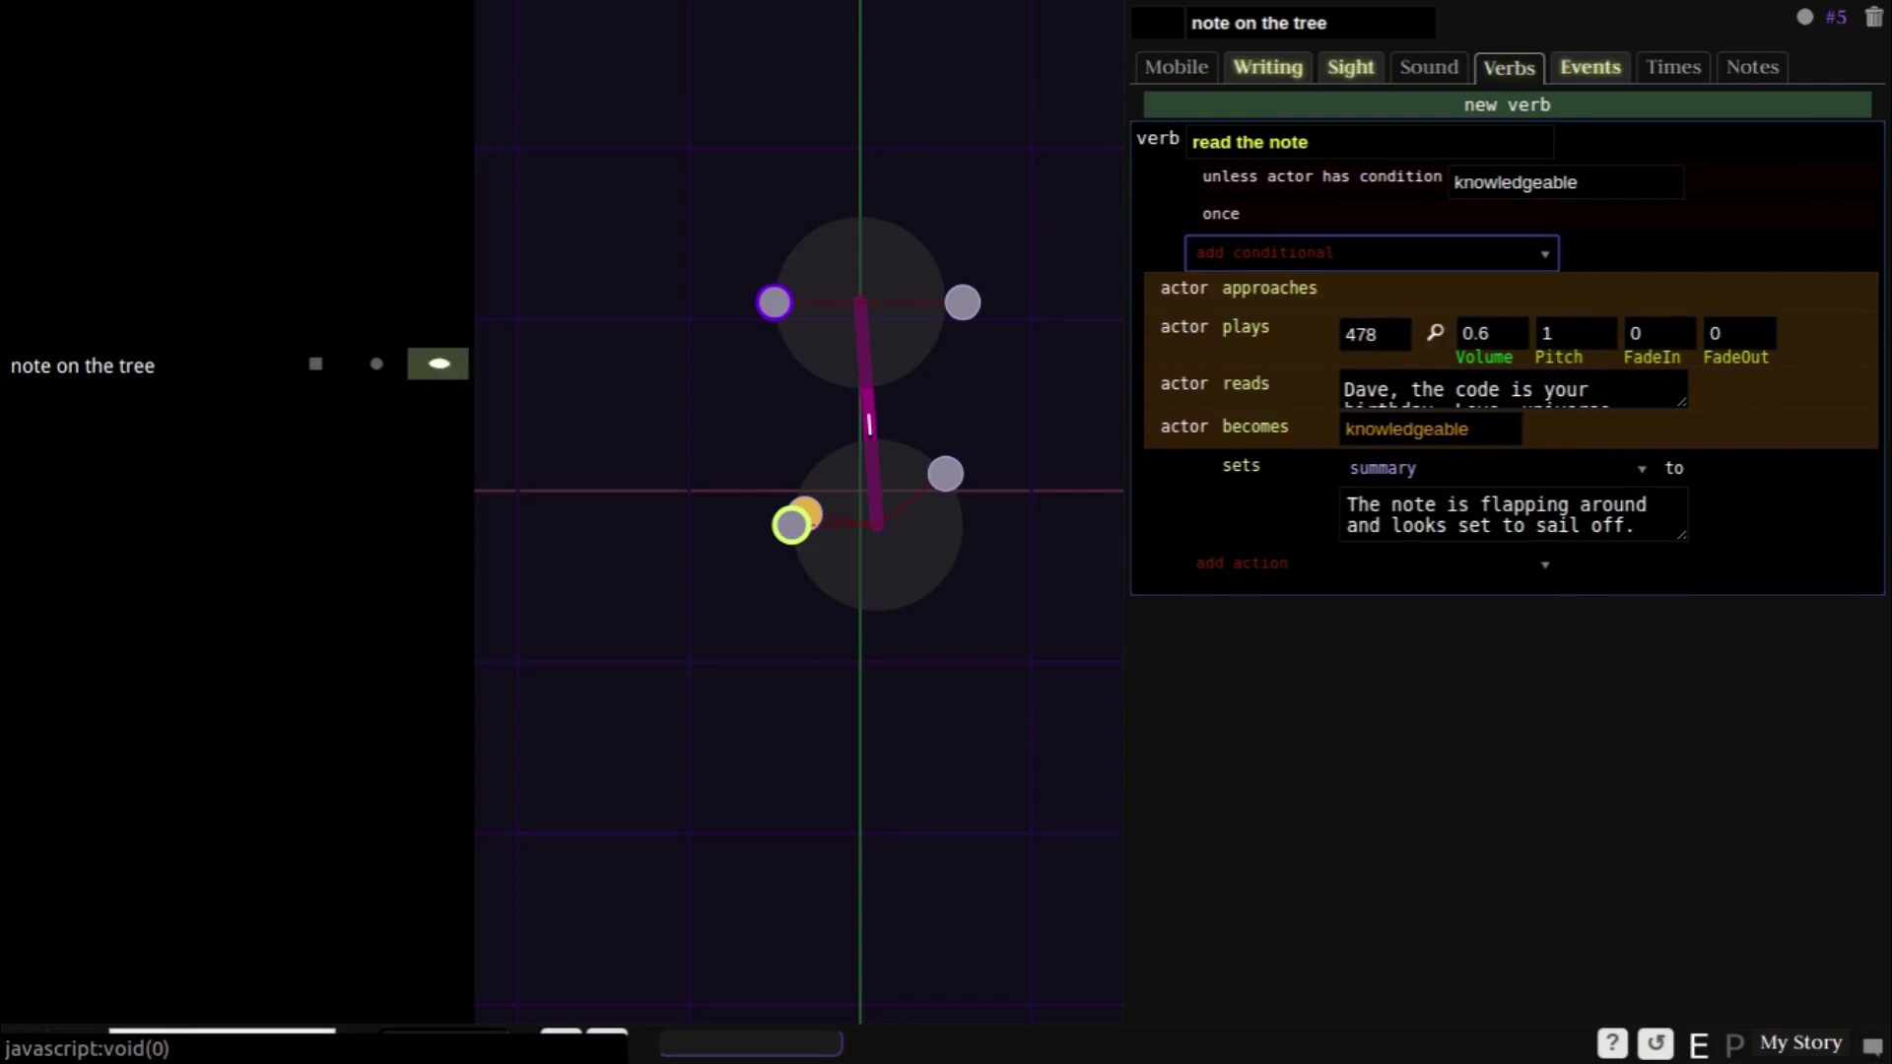
pyautogui.click(439, 363)
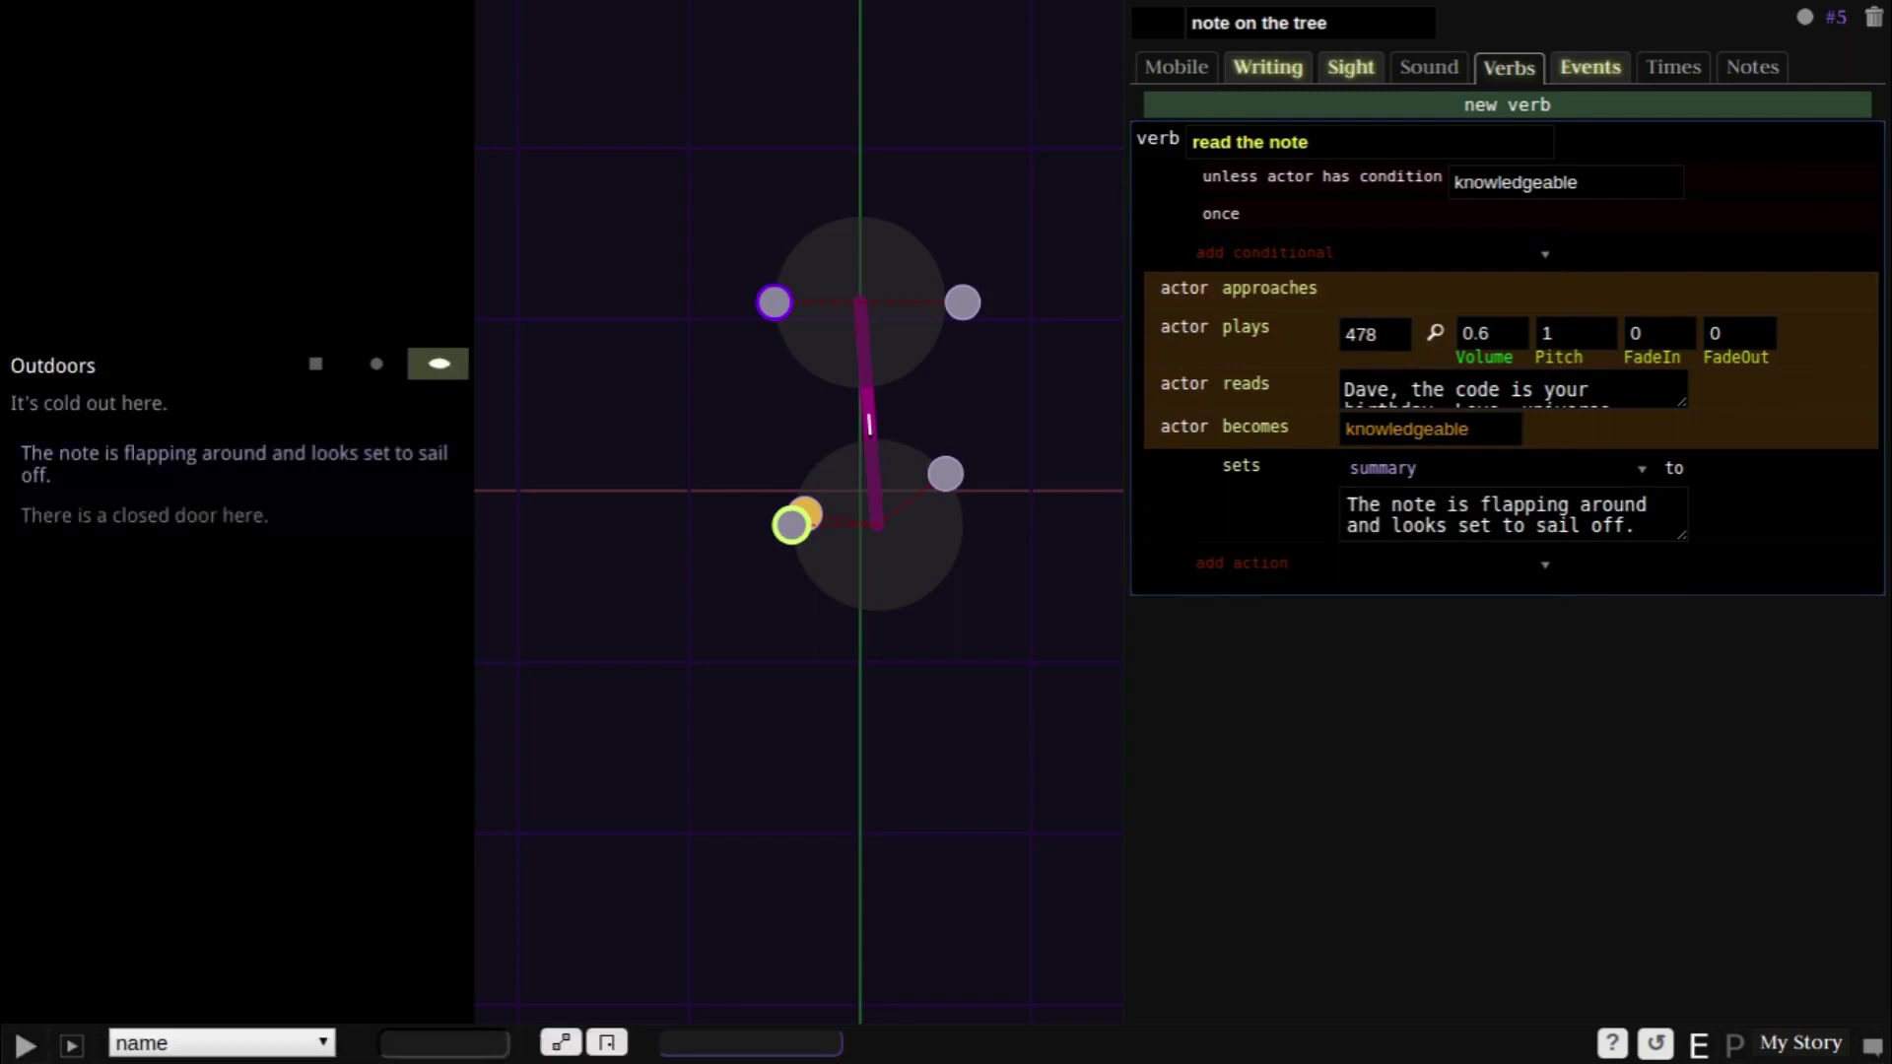
pyautogui.click(249, 459)
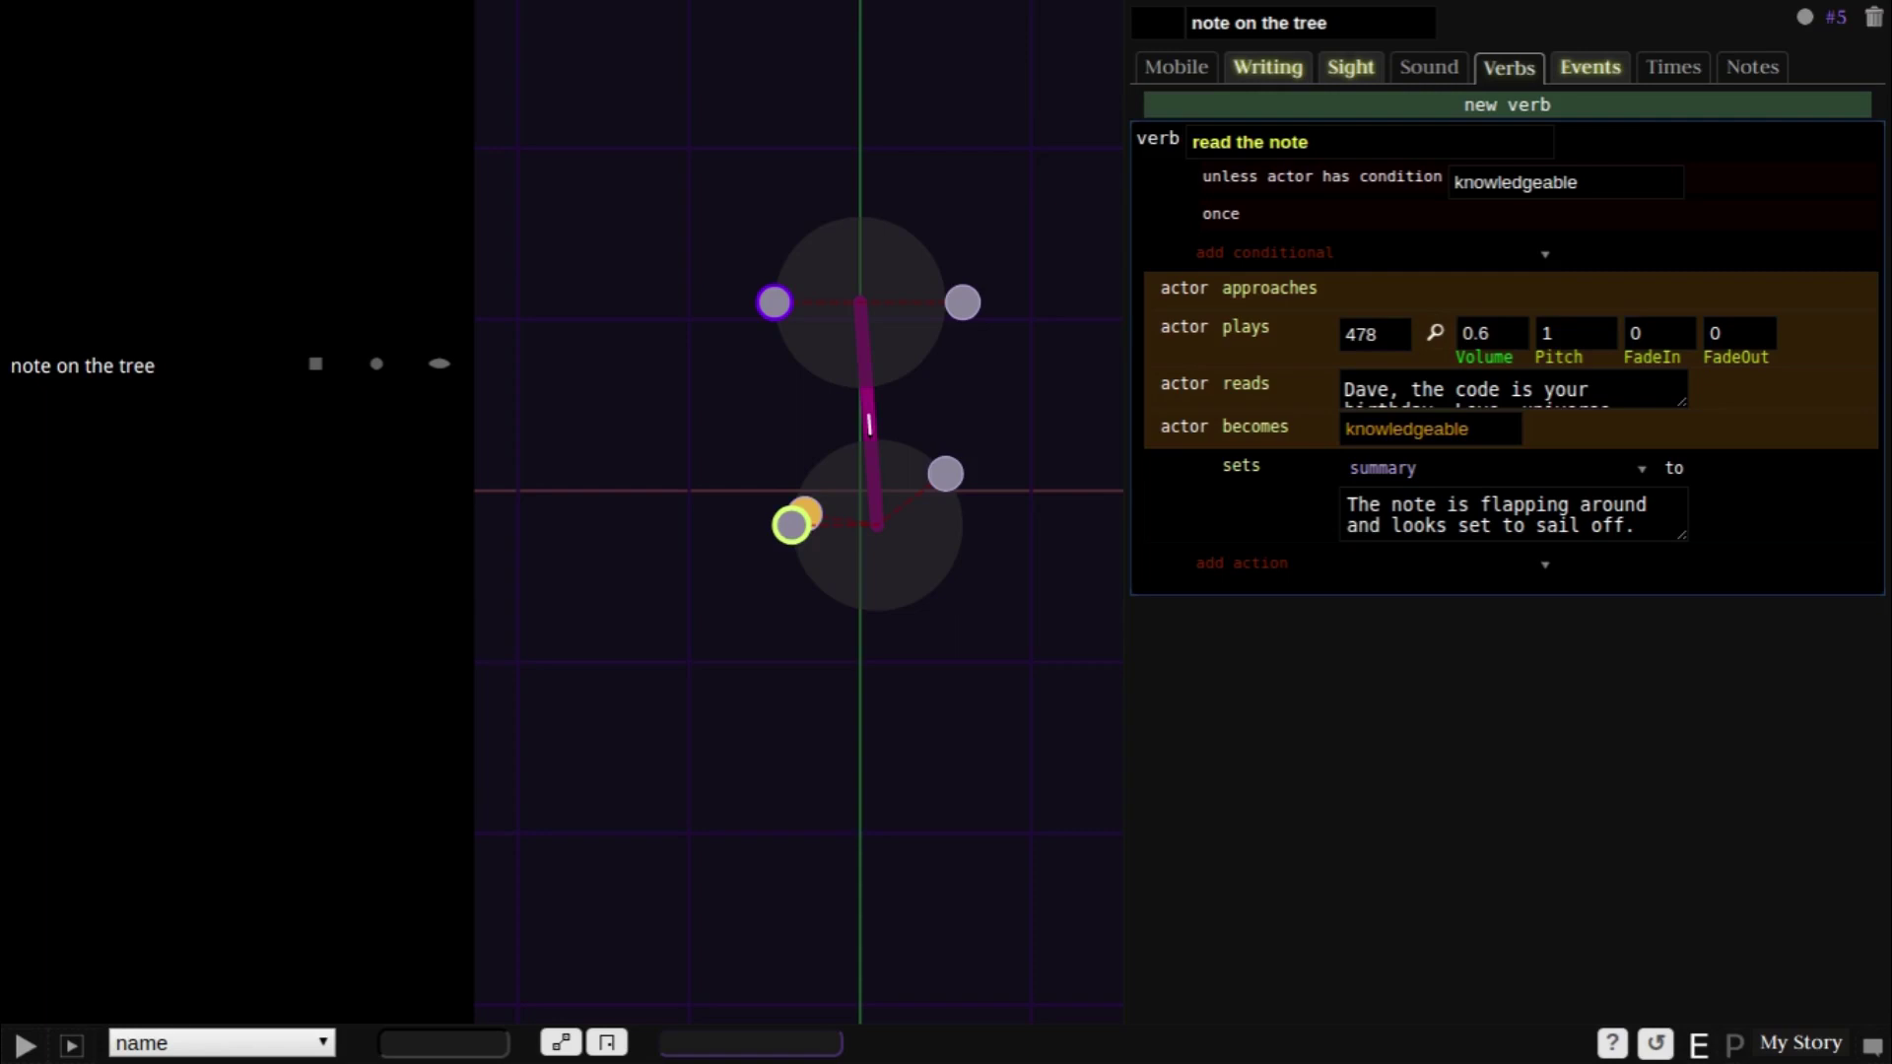
# - Select the door between the two rooms and create a new verb named "enter my birthday" on it
pyautogui.click(869, 424)
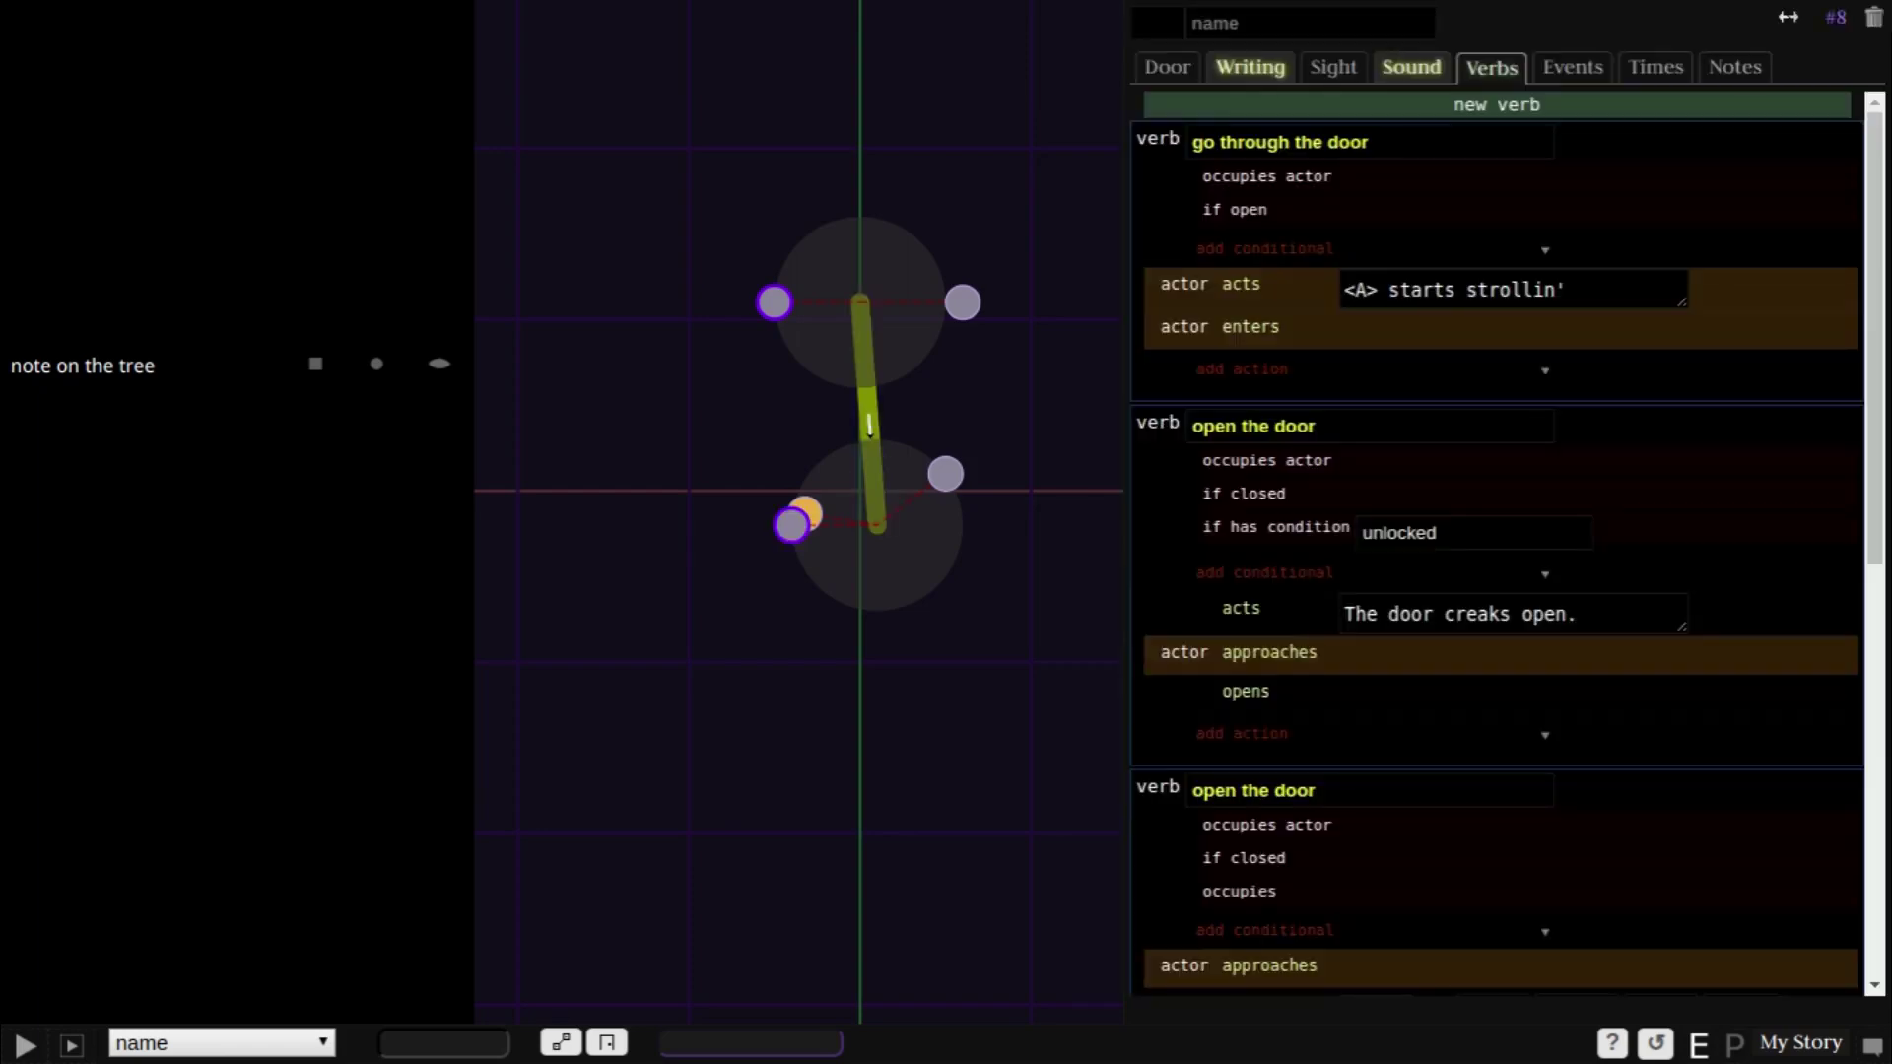
pyautogui.click(1497, 104)
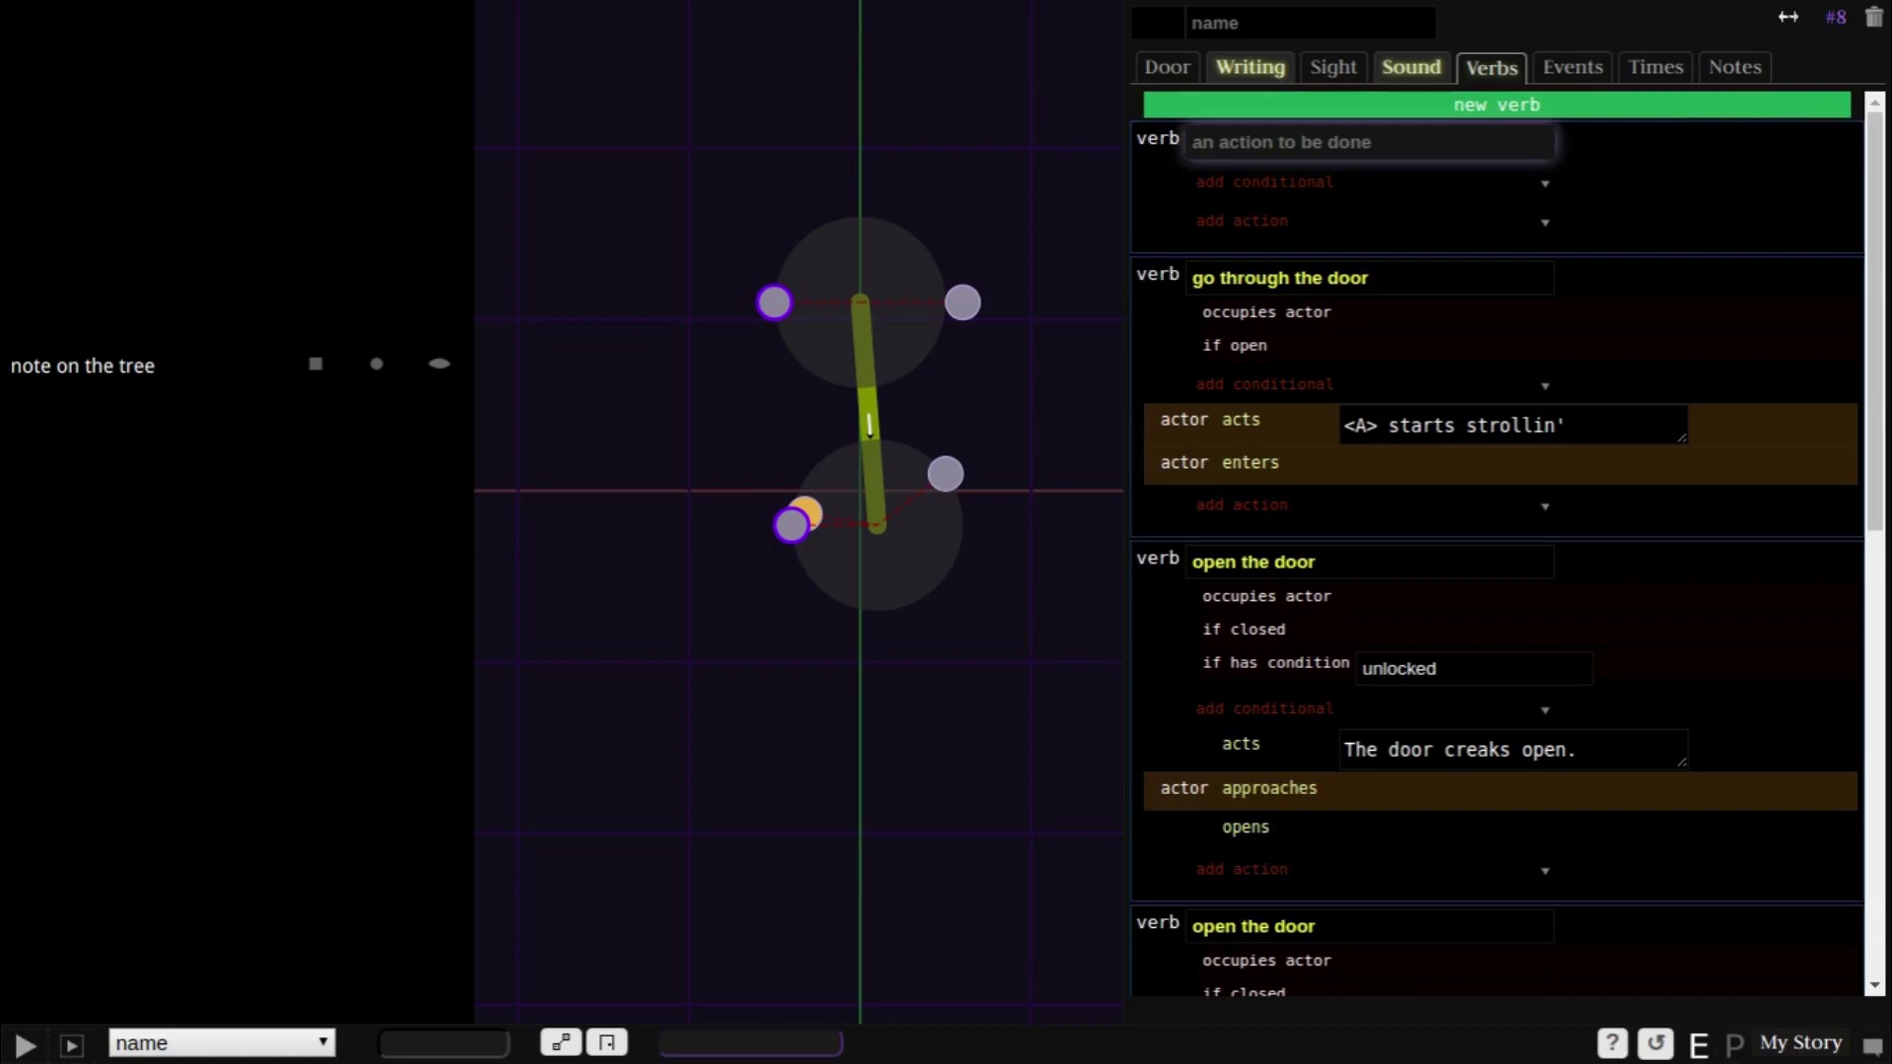
pyautogui.write('enter my birt')
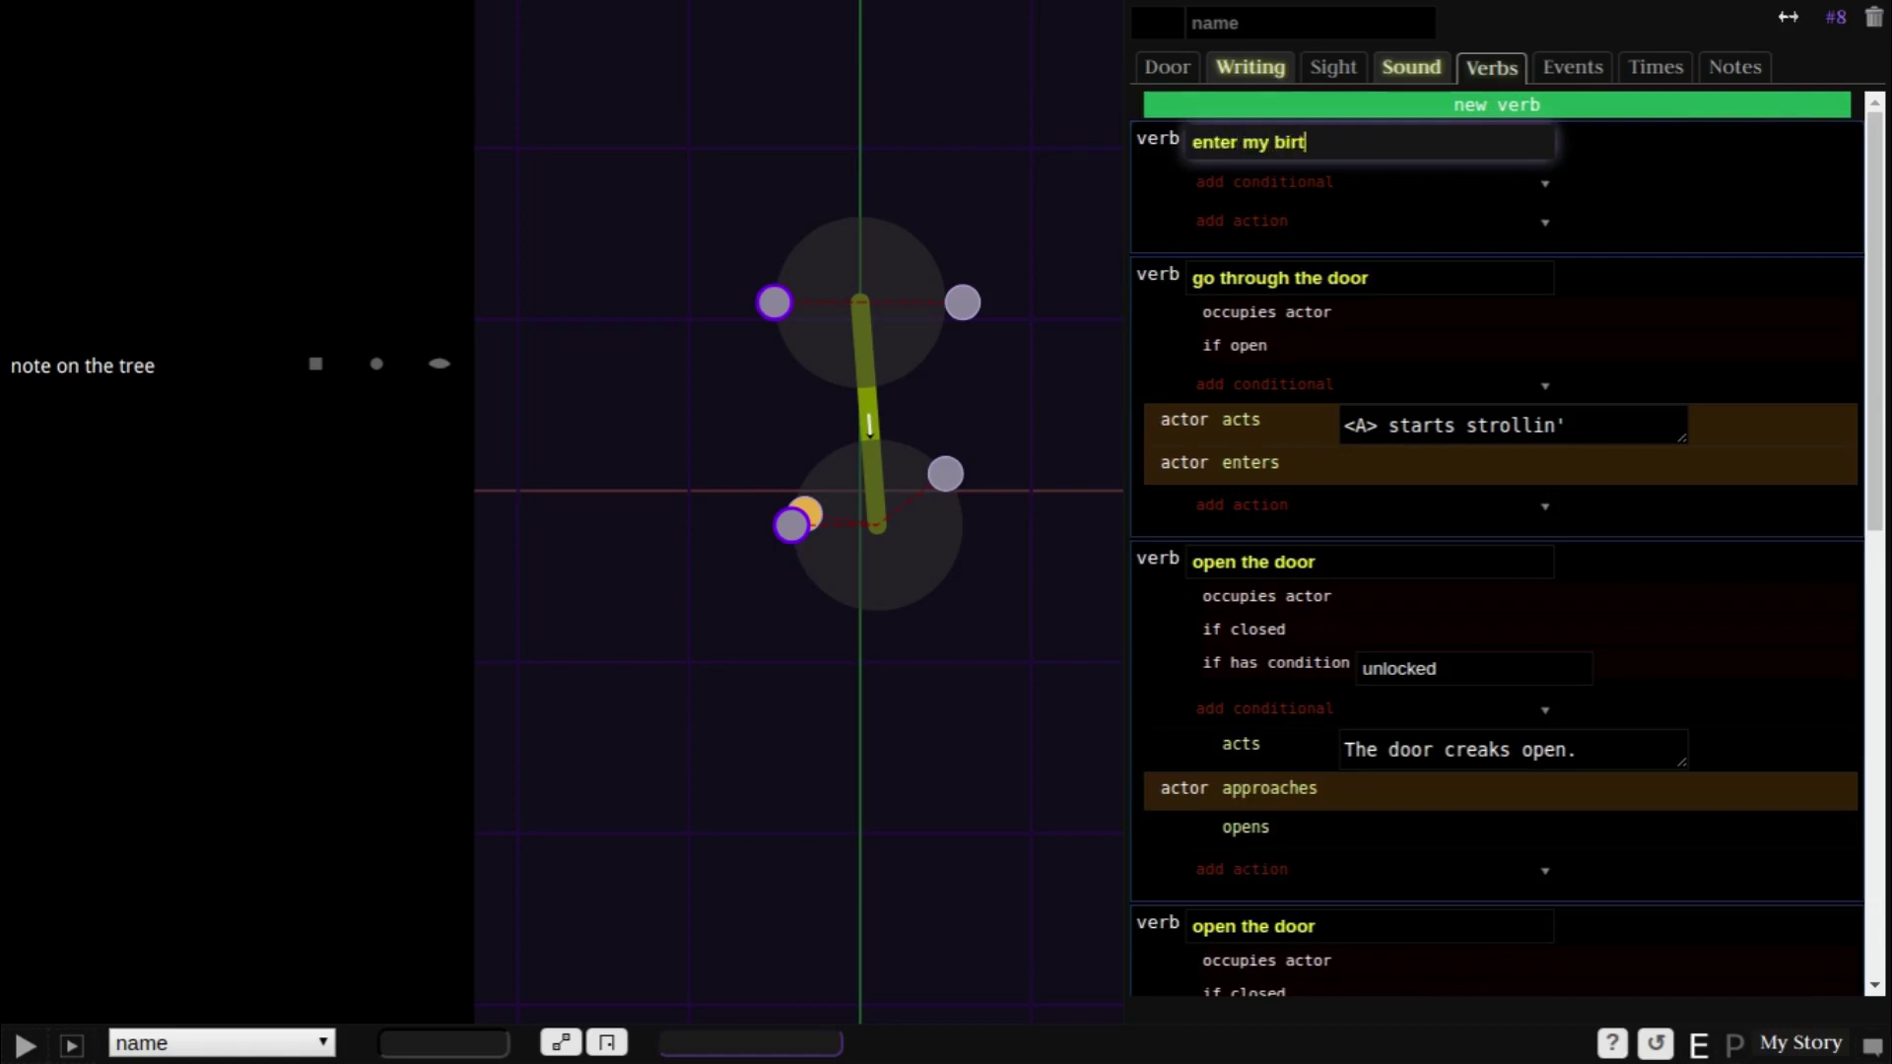
pyautogui.write('hday')
# - Add the conditionals "if actor has condition" with the value "knowledgeable" and "once" to the "enter my birthday" verb
pyautogui.press('Tab')
pyautogui.write('if ac')
pyautogui.press('Down')
pyautogui.press('Down')
pyautogui.press('Down')
pyautogui.press('Return')
pyautogui.write('k')
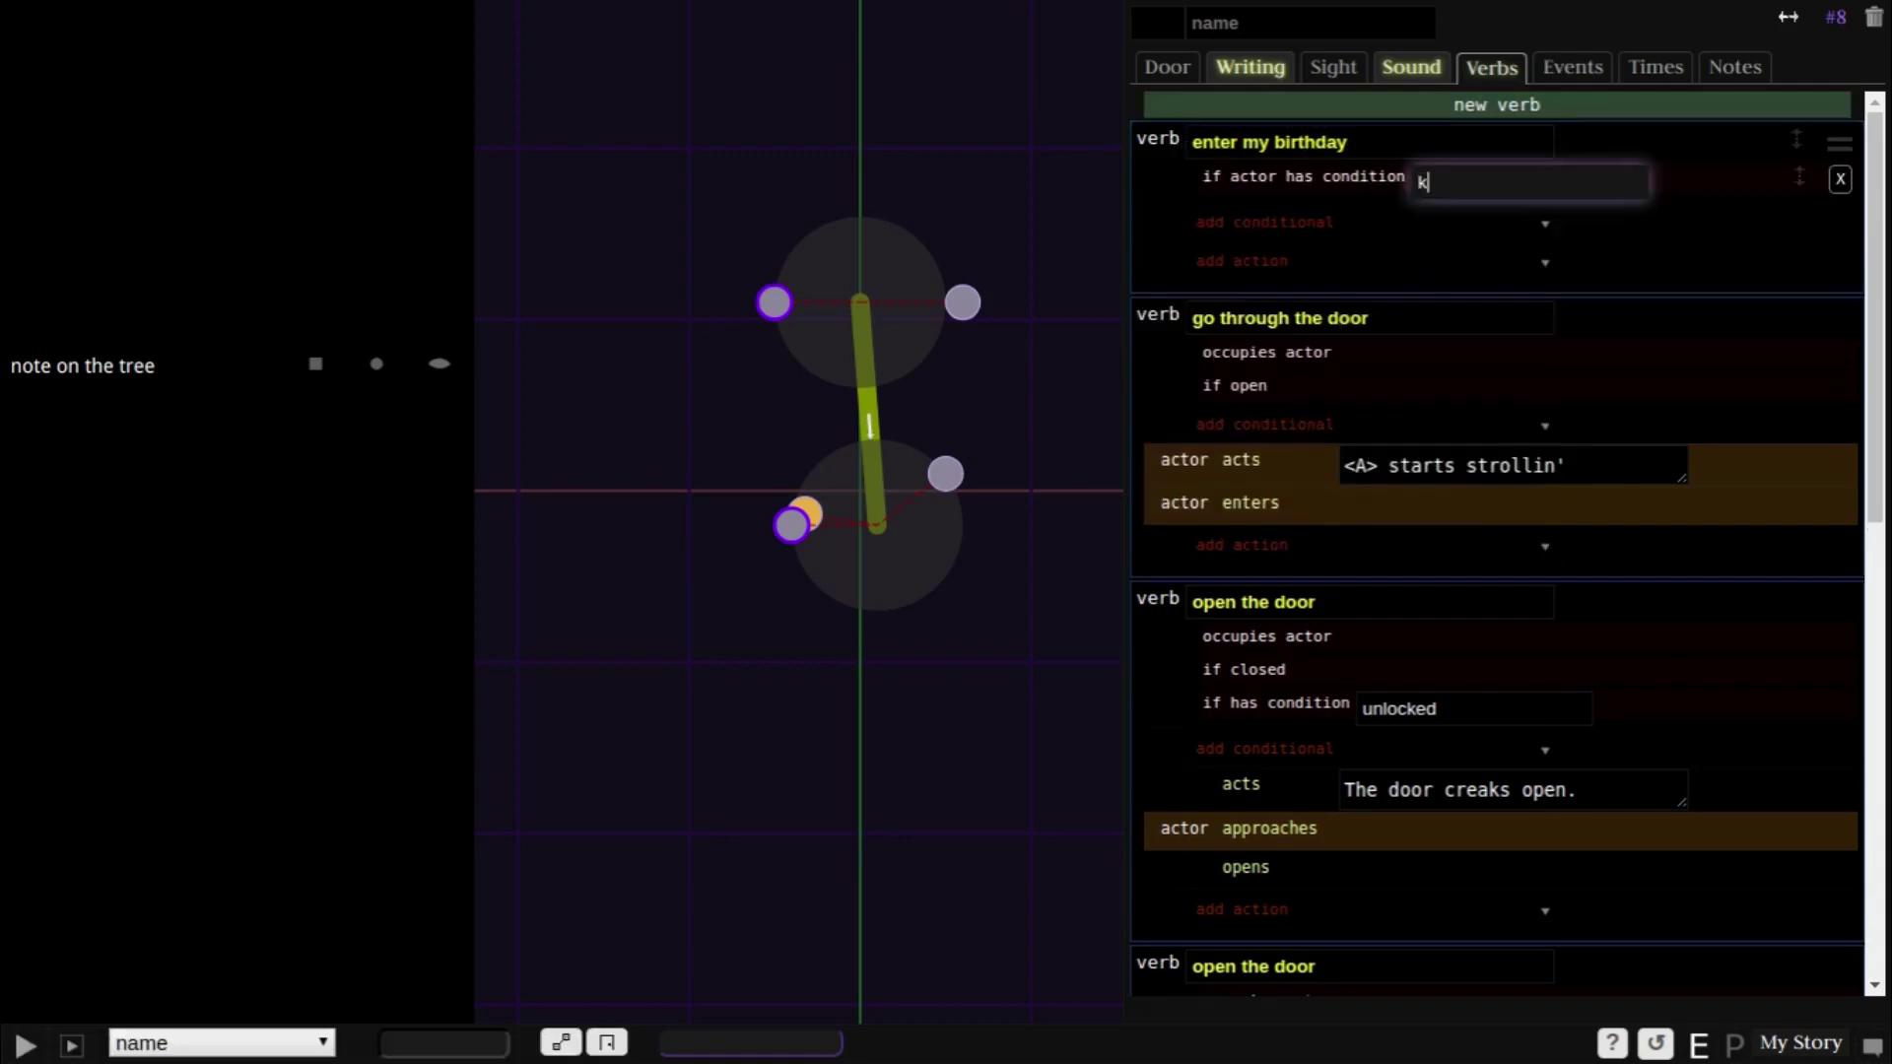
pyautogui.write('nowledgeable')
pyautogui.press('Tab')
pyautogui.write('once')
pyautogui.press('Return')
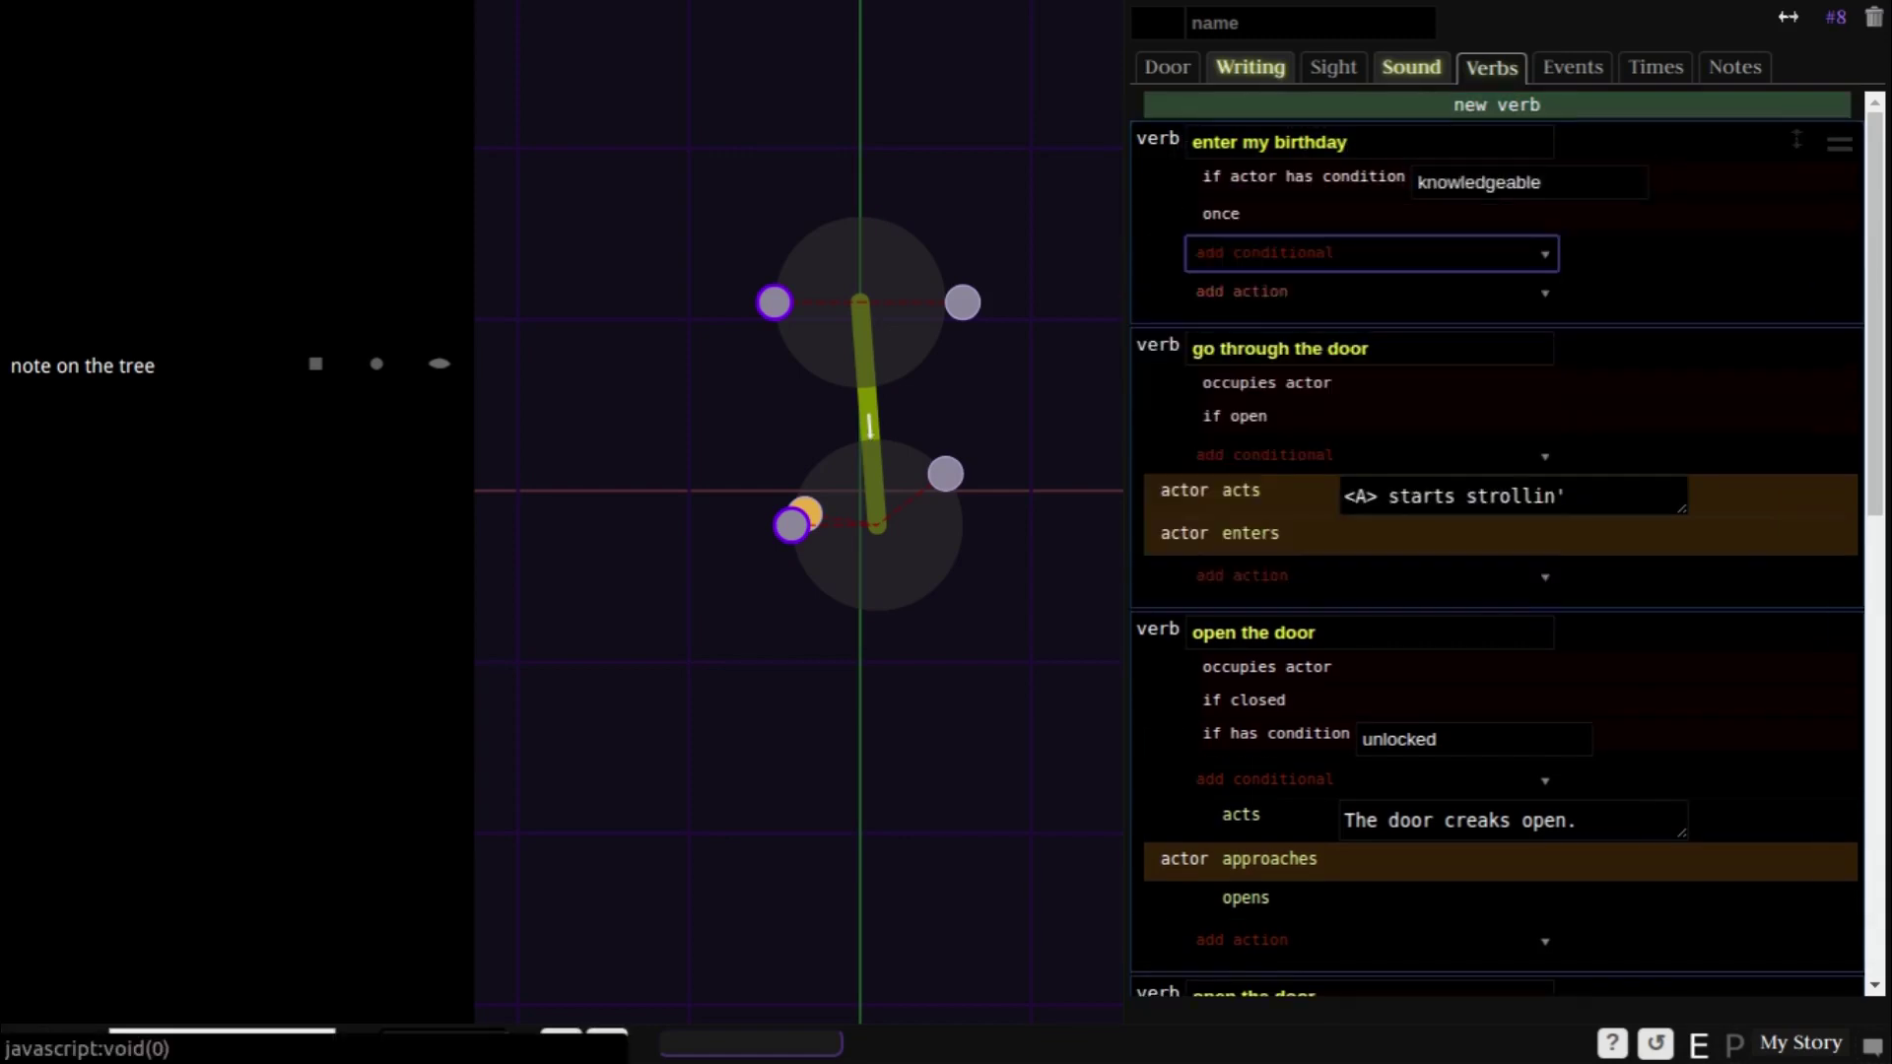
# - Add an actor approaches action and a waits action of 2 seconds to the "enter my birthday" verb
pyautogui.press('Tab')
pyautogui.write('actor a')
pyautogui.press('Down')
pyautogui.press('Down')
pyautogui.press('Down')
pyautogui.press('Return')
pyautogui.press('Down')
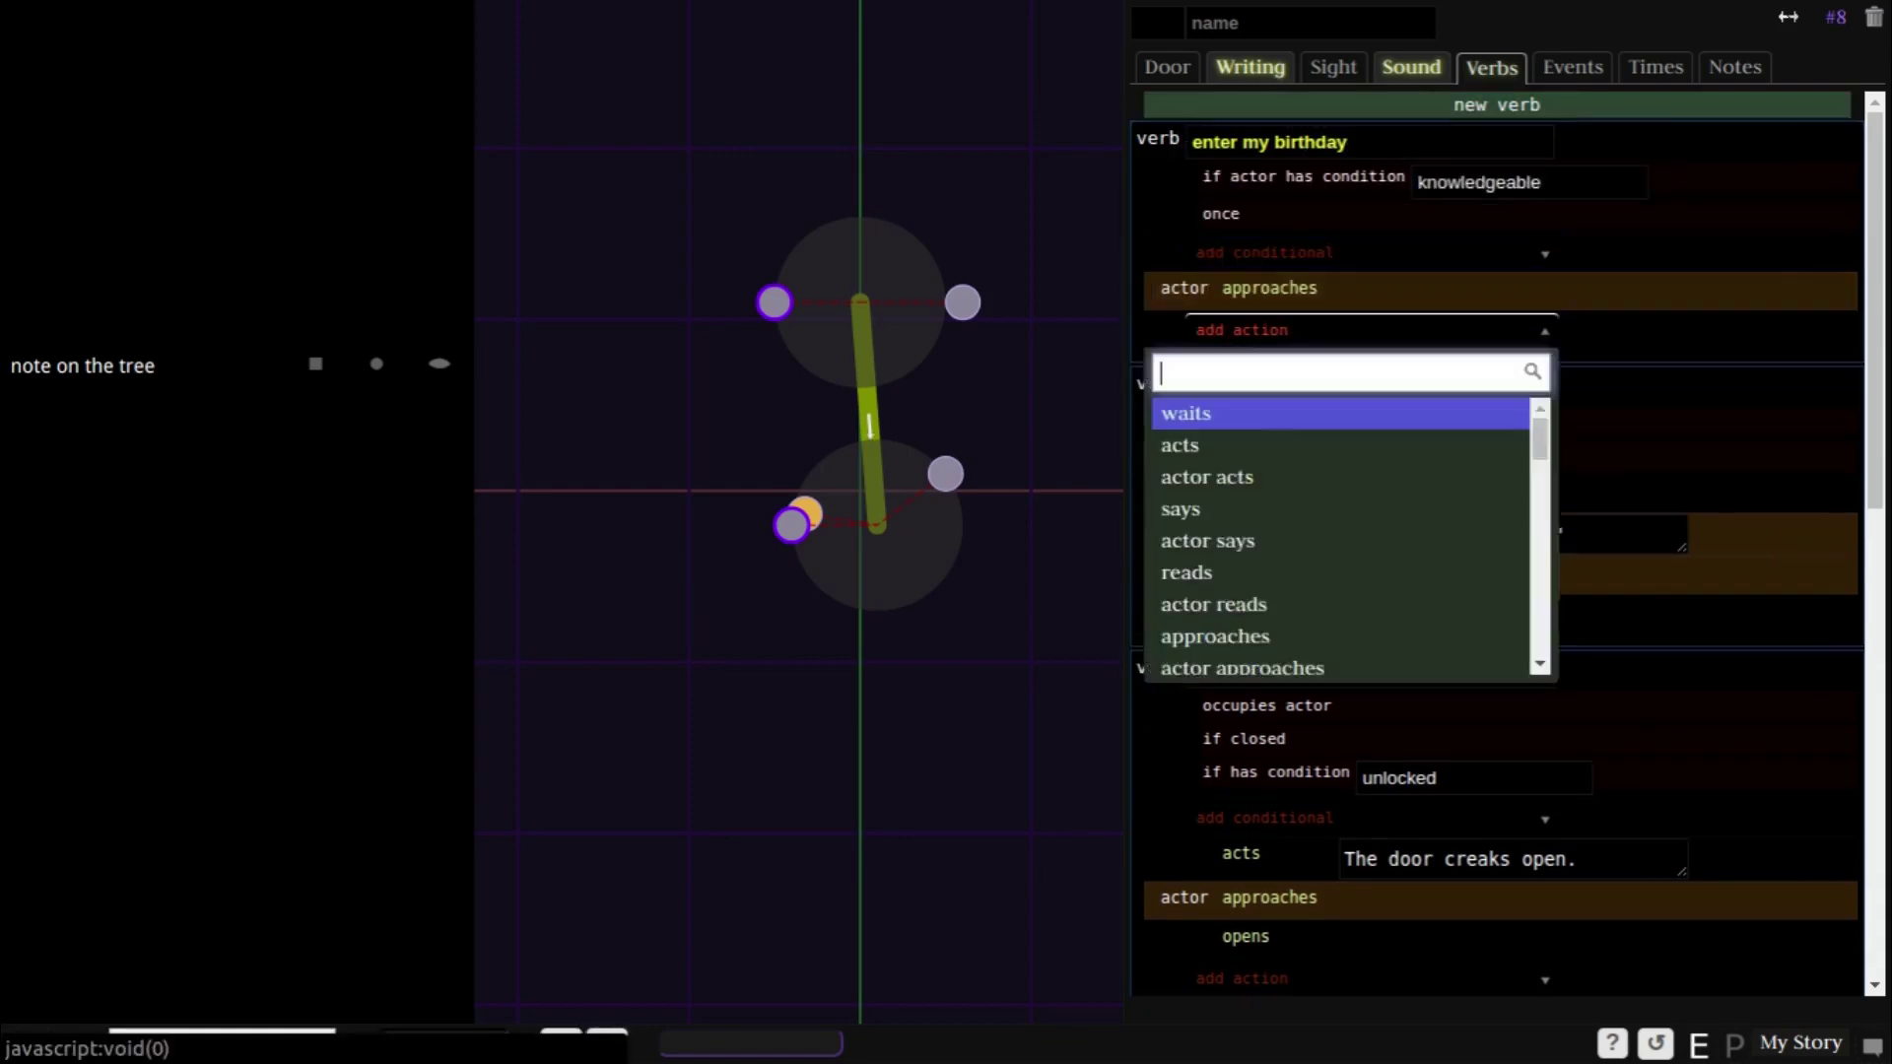
pyautogui.press('Return')
pyautogui.write('2')
pyautogui.press('Tab')
# - Add an actor acts action reading "<A> begins typing out the code" to the "enter my birthday" verb
pyautogui.press('Tab')
pyautogui.press('Down')
pyautogui.press('Down')
pyautogui.press('Return')
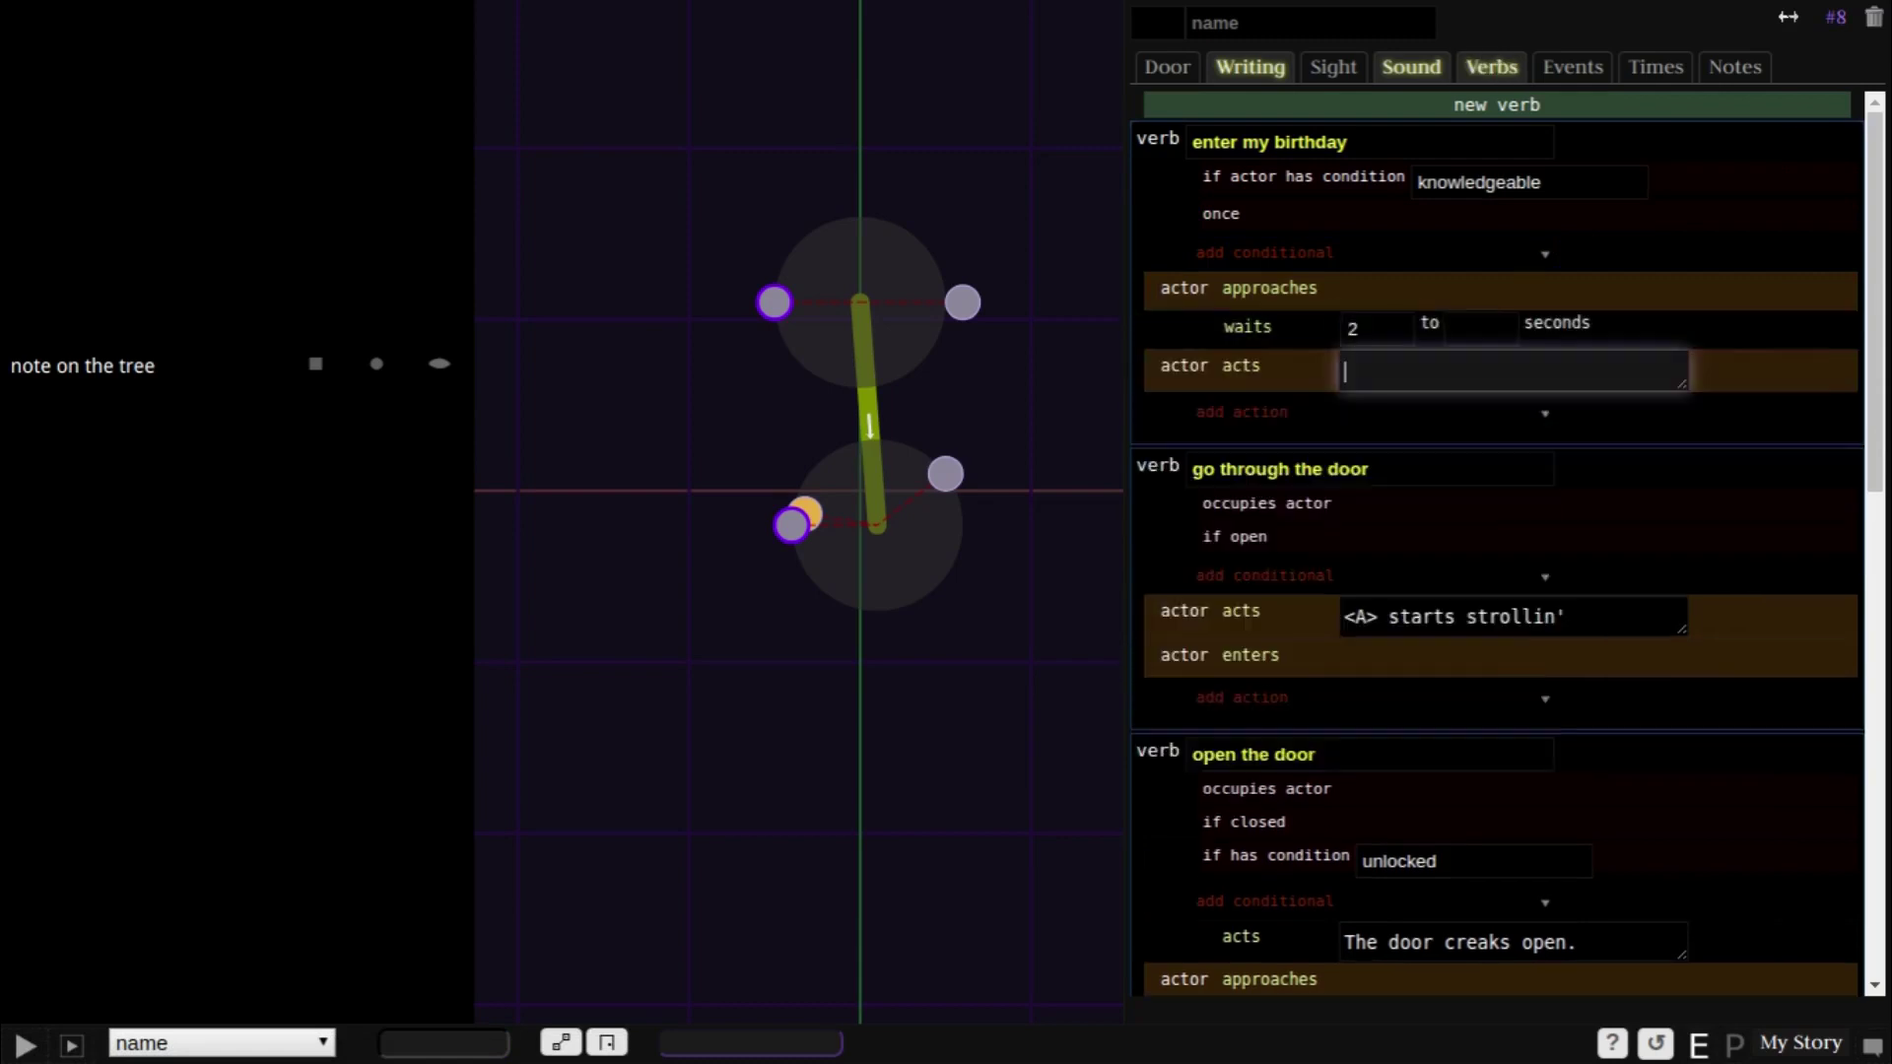
pyautogui.write('begins typing out the code')
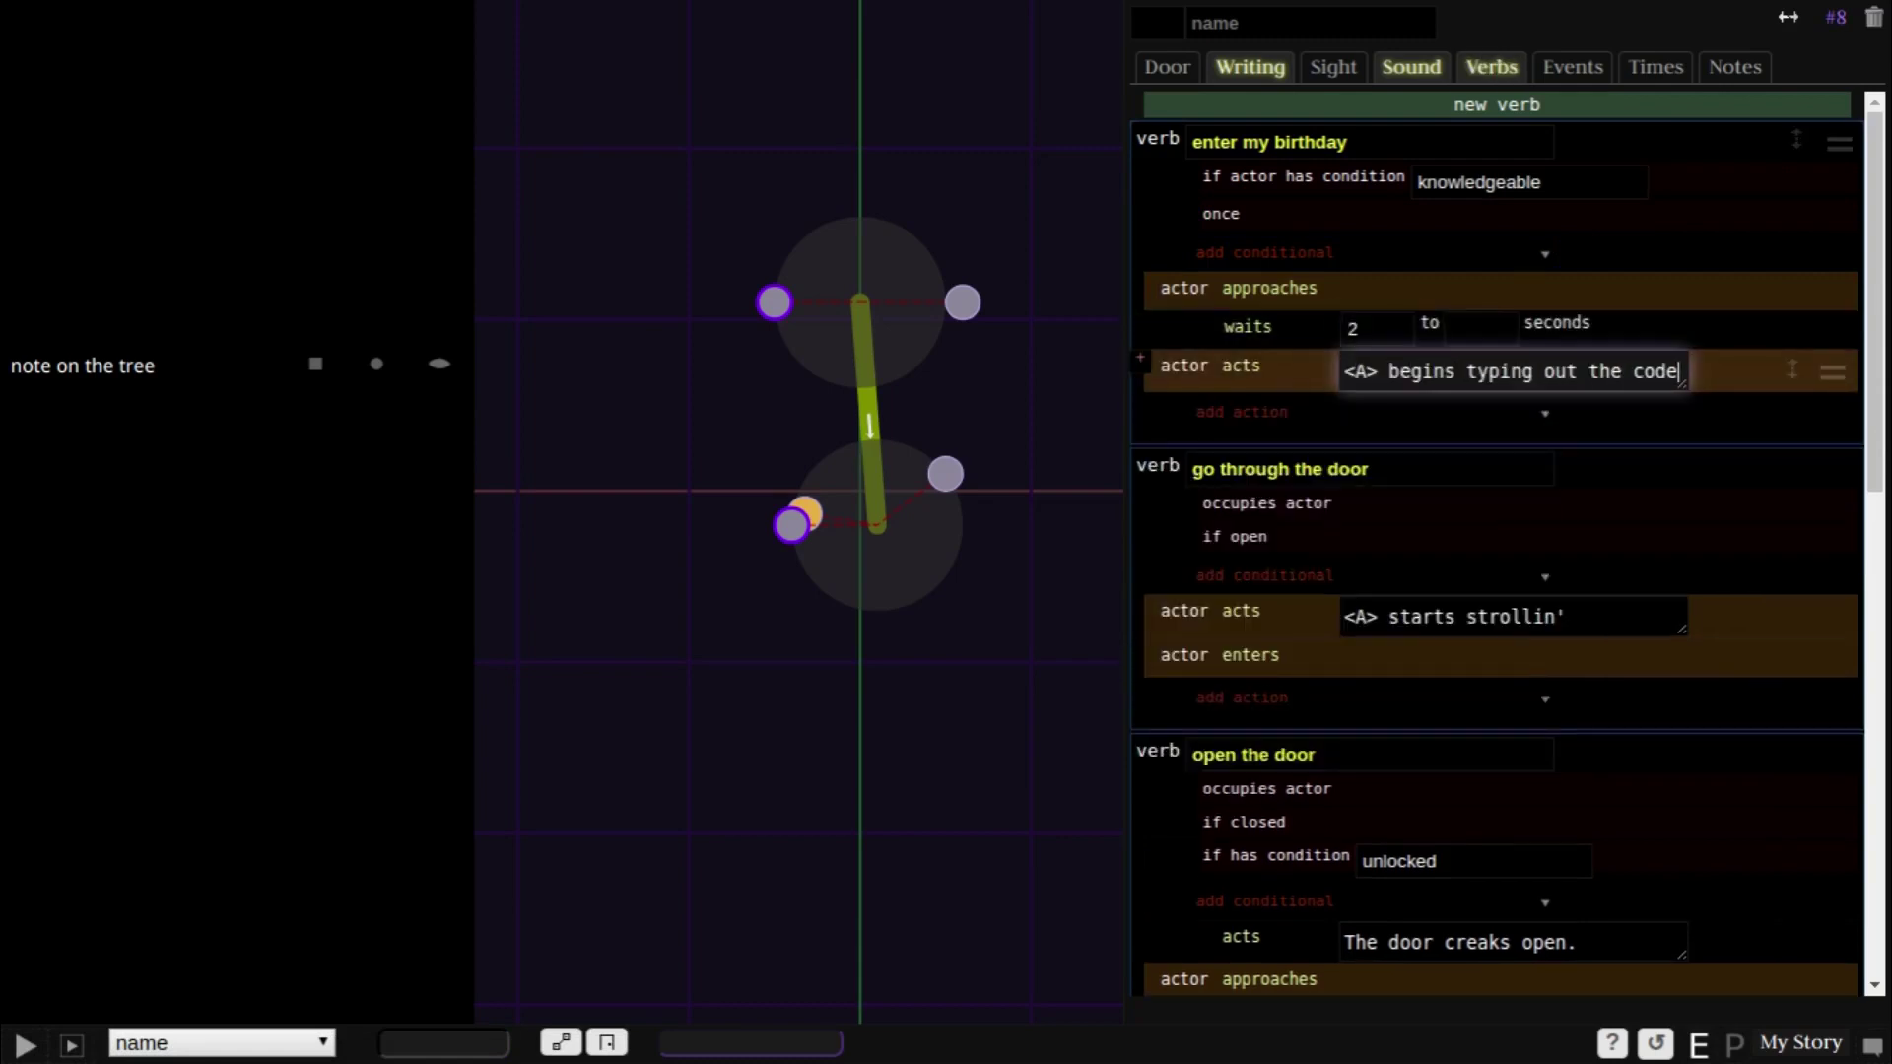
# - Add a plays action with the large switch sound 644 at volume 0.5 to the "enter my birthday" verb
pyautogui.press('Tab')
pyautogui.press('Down')
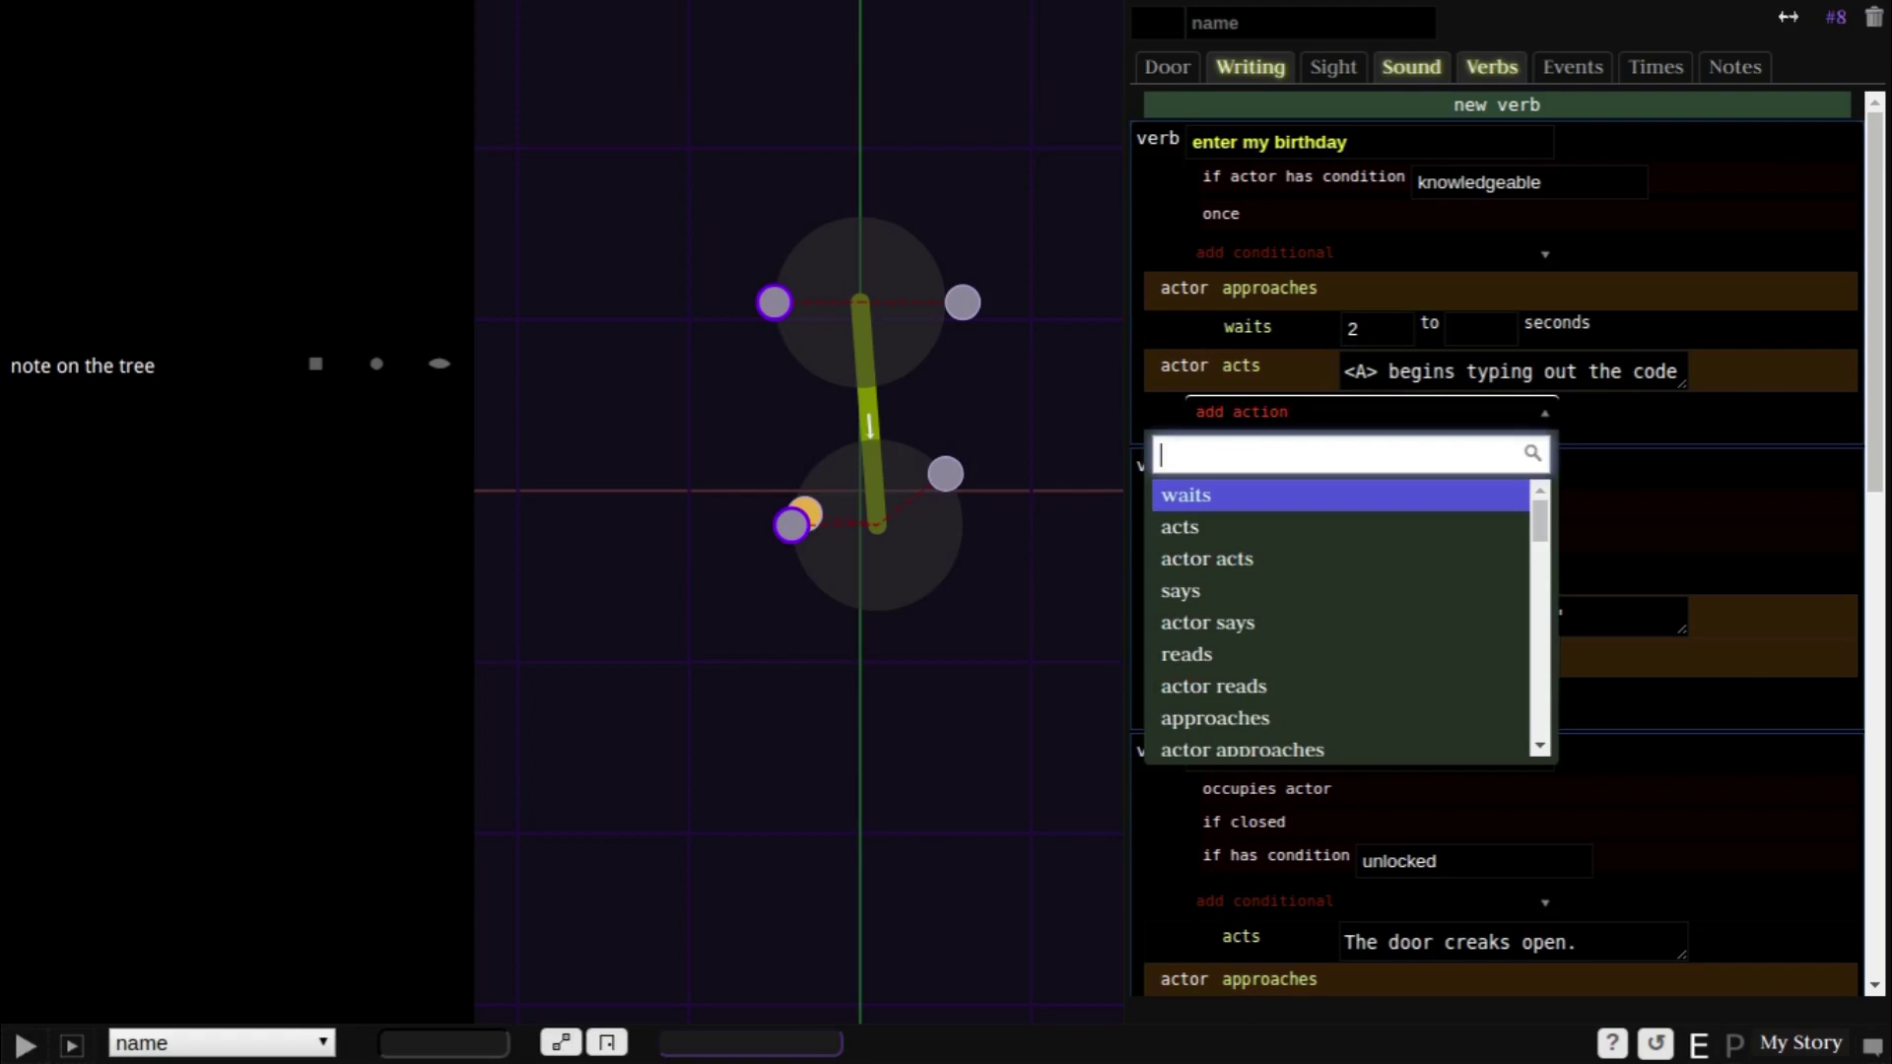
pyautogui.write('plays')
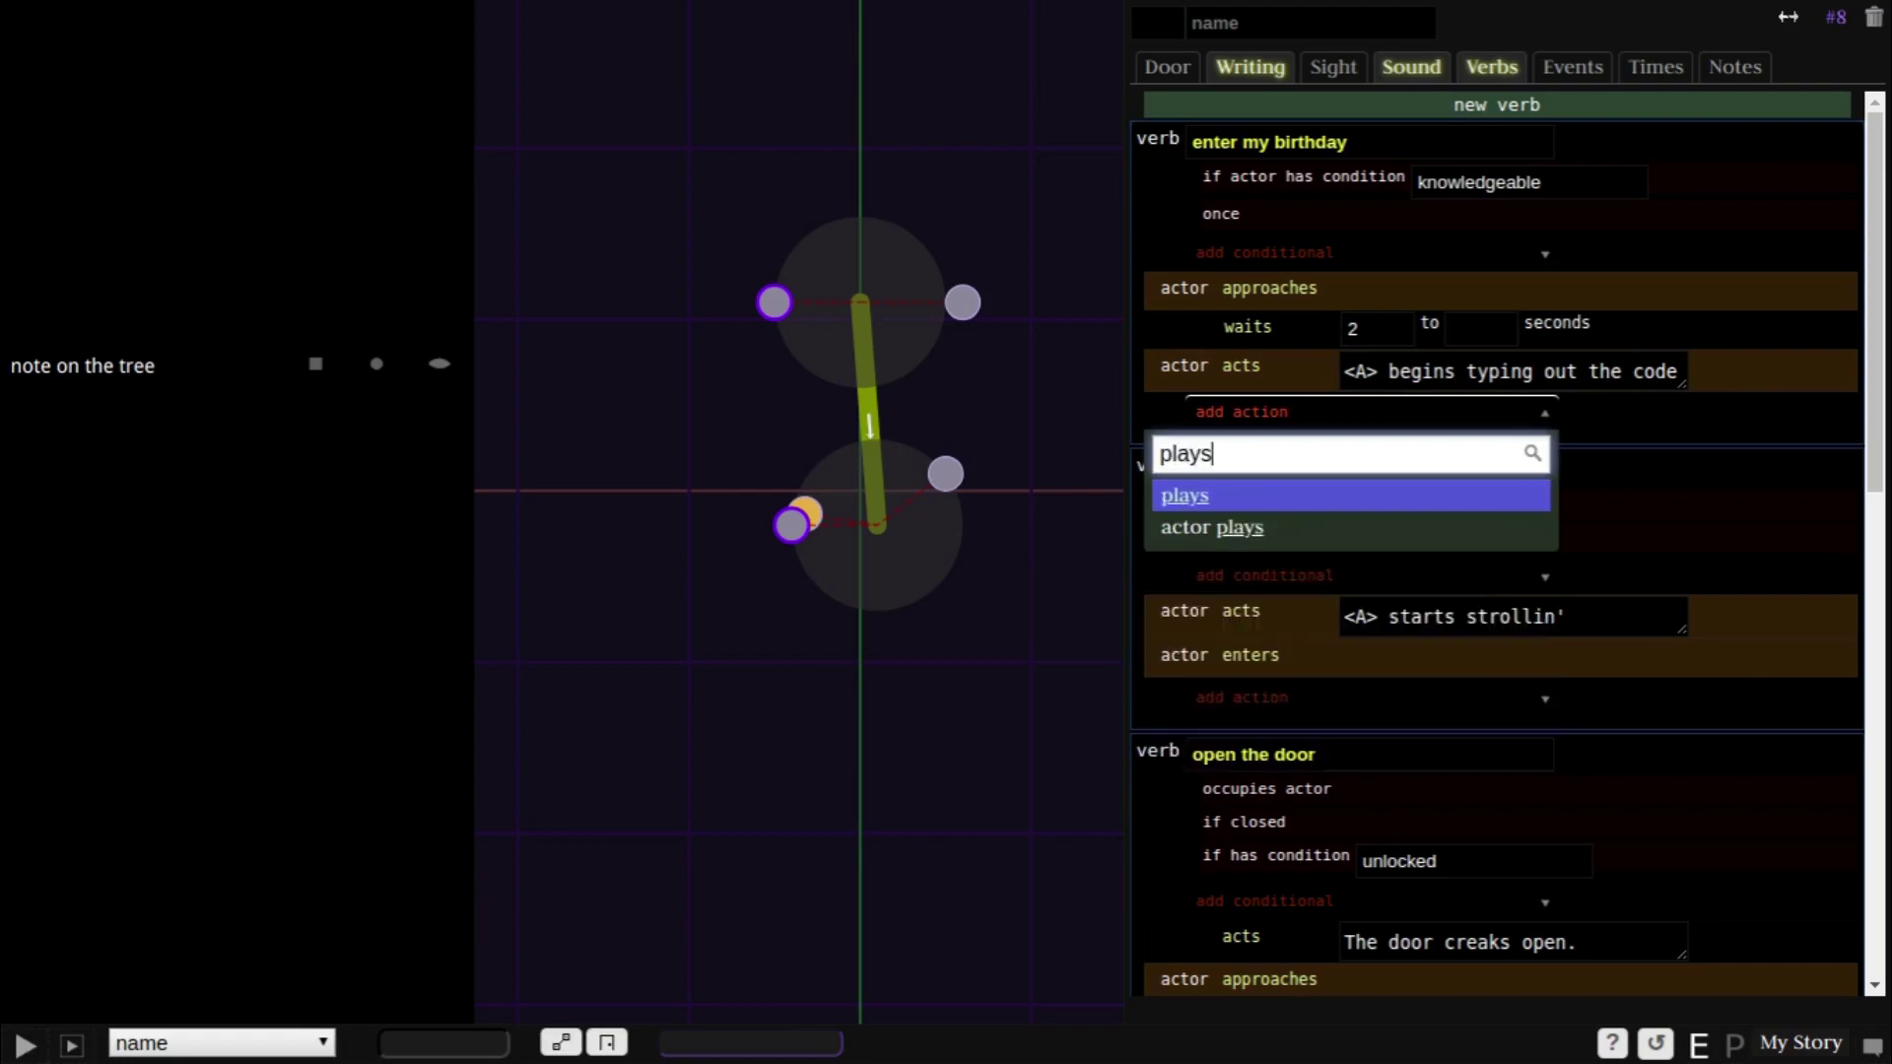
pyautogui.press('Return')
pyautogui.write('switch')
pyautogui.press('Return')
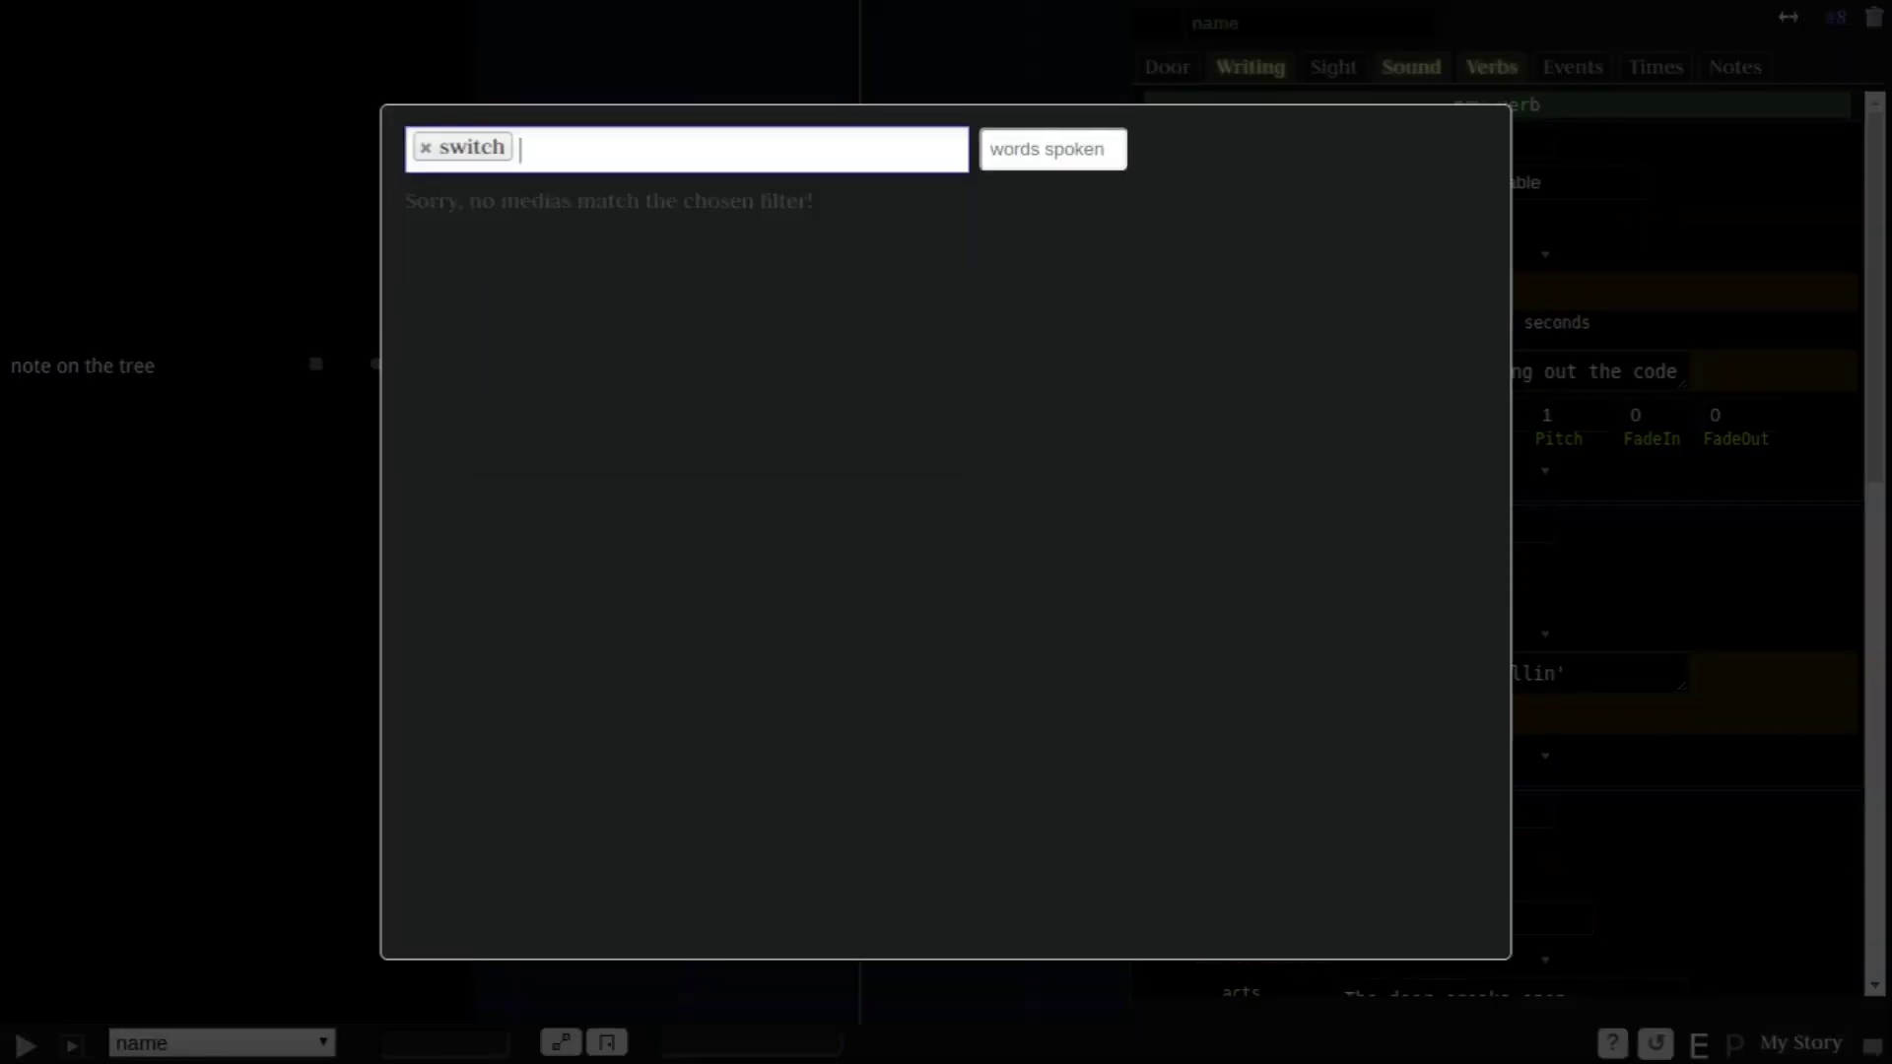
pyautogui.write('large')
pyautogui.press('Return')
pyautogui.press('Return')
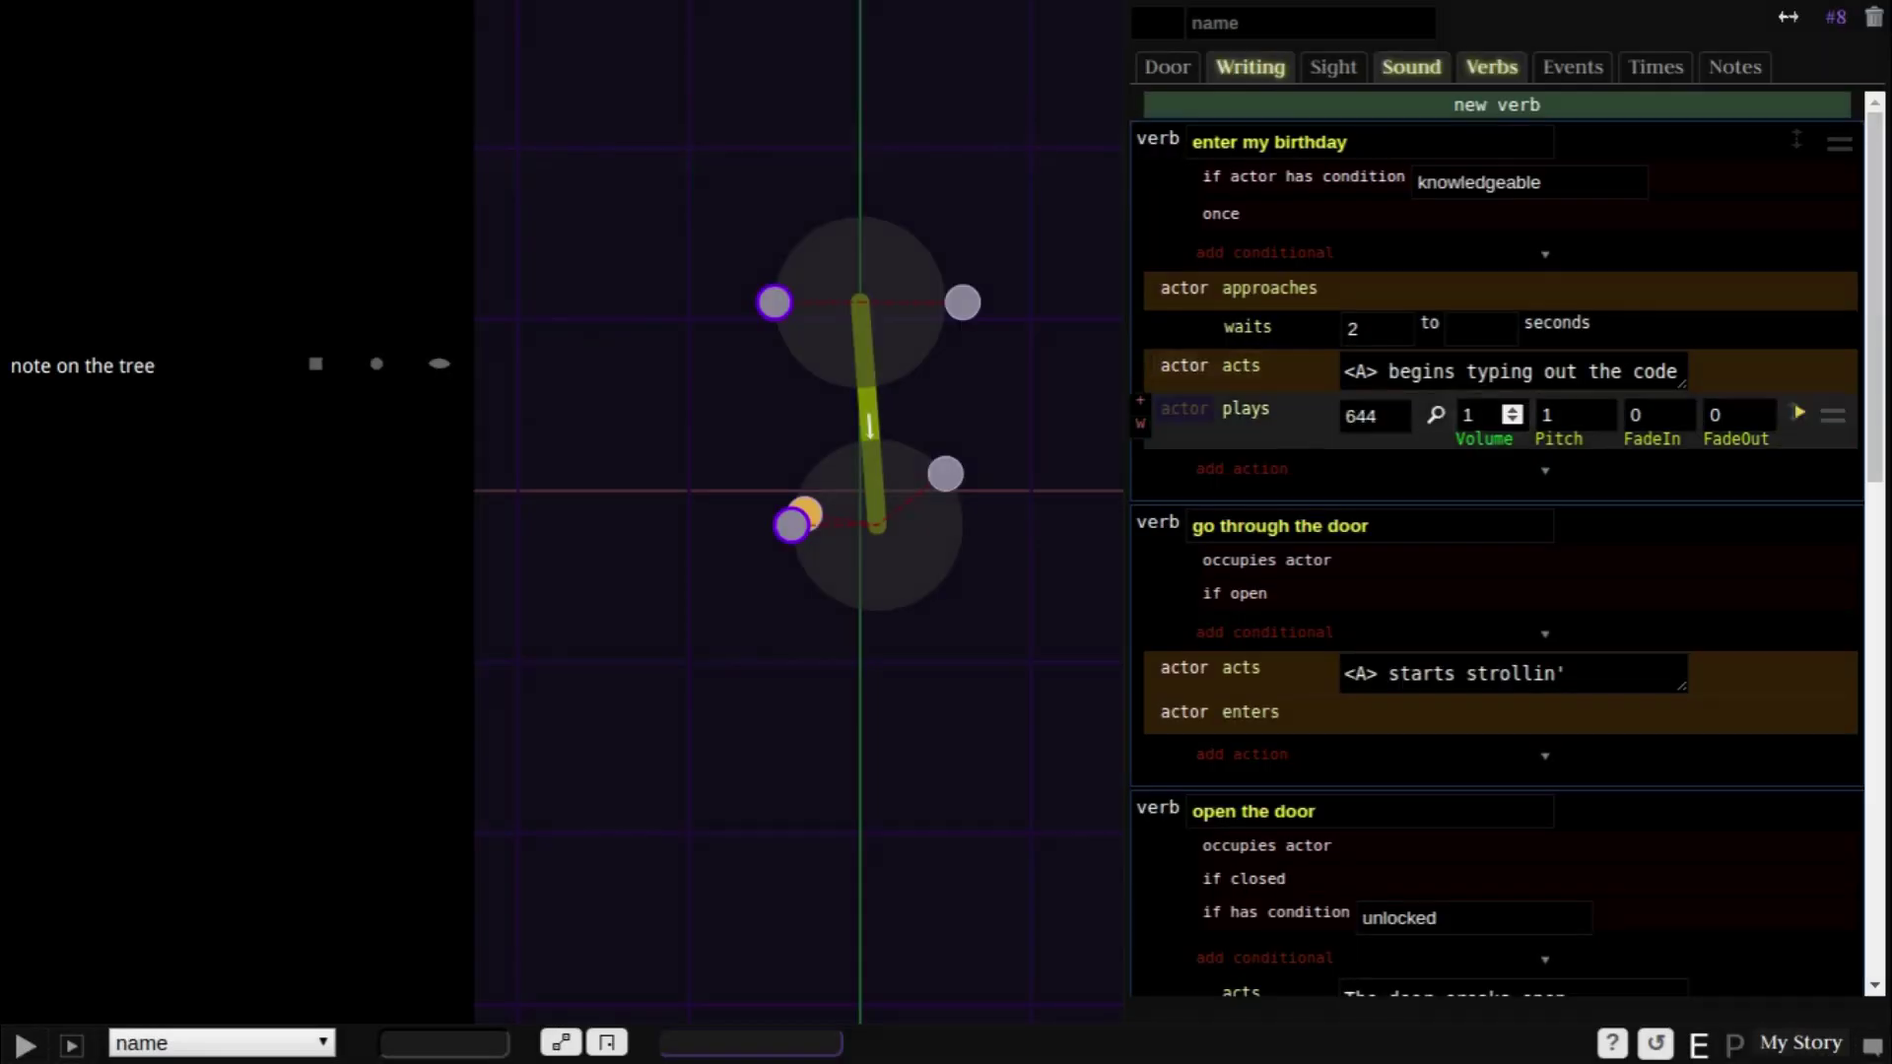
pyautogui.press('Tab')
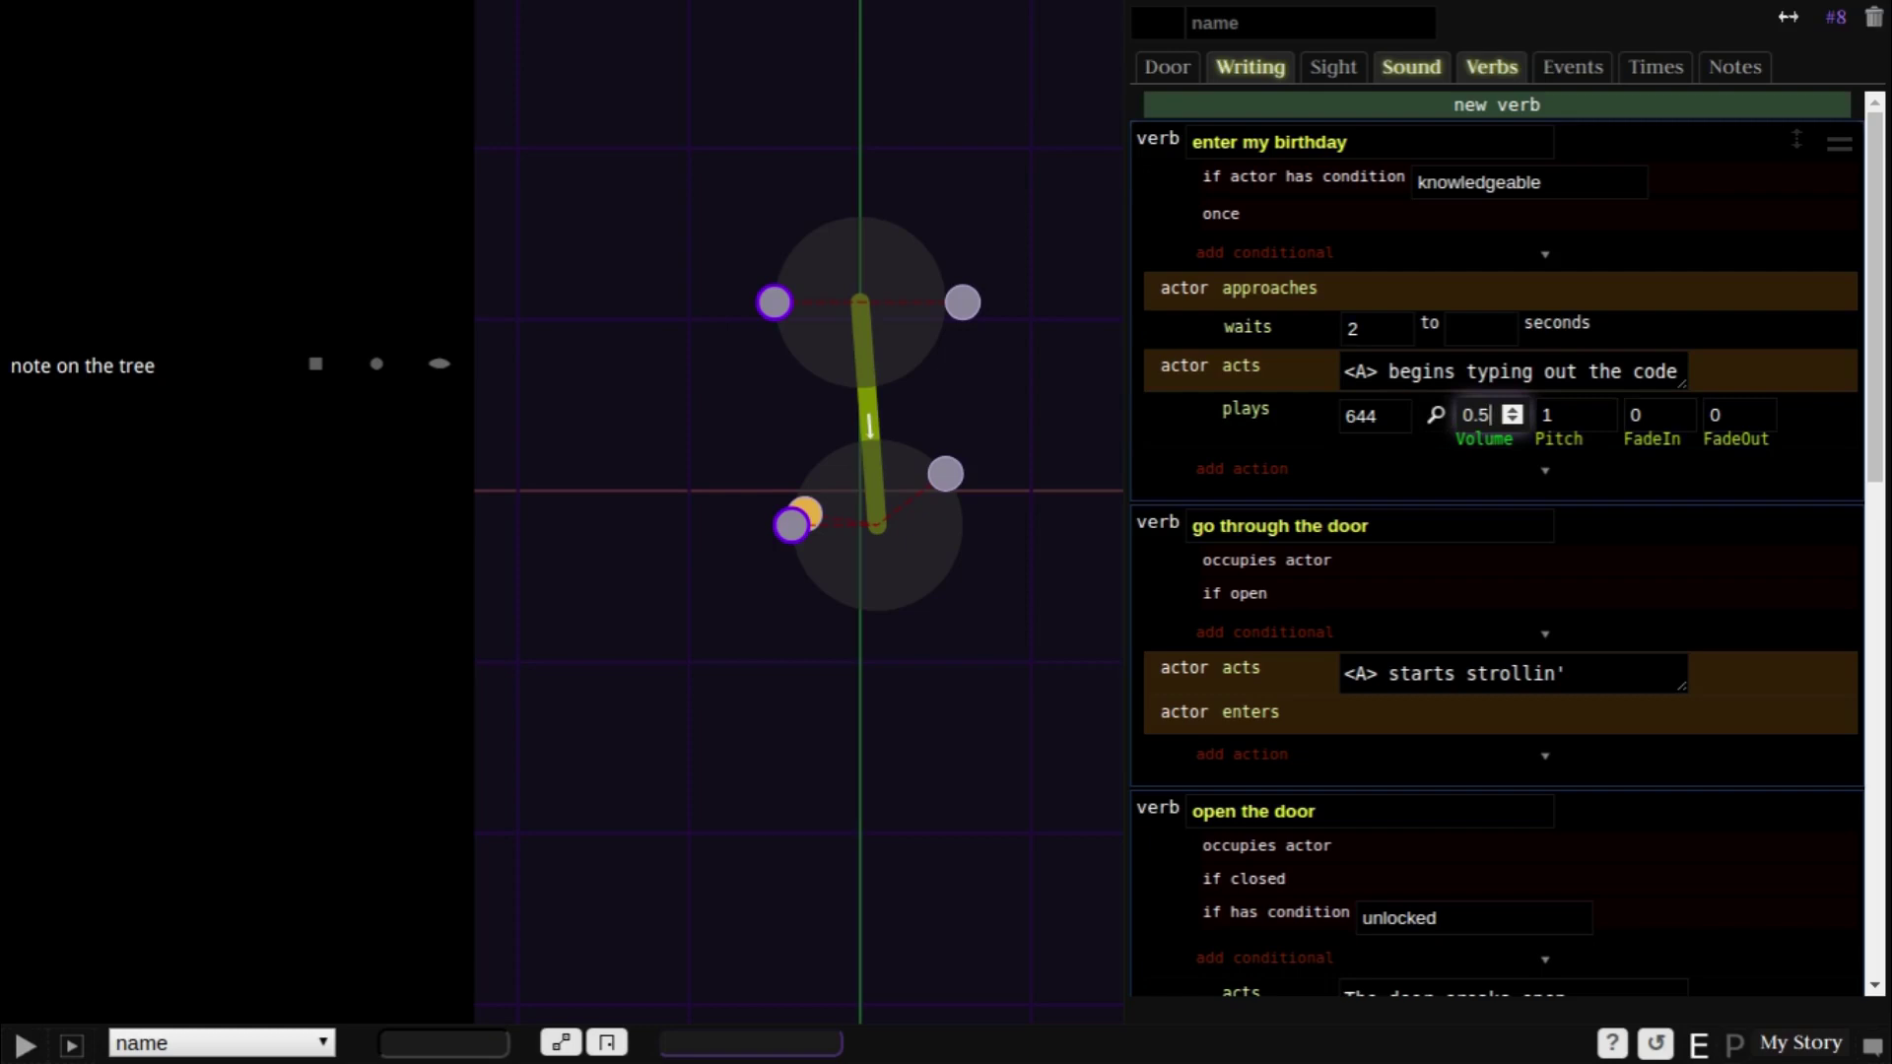
# - Duplicate the plays action of sound 644 twice within the "enter my birthday" verb
pyautogui.click(1833, 414)
pyautogui.click(1779, 440)
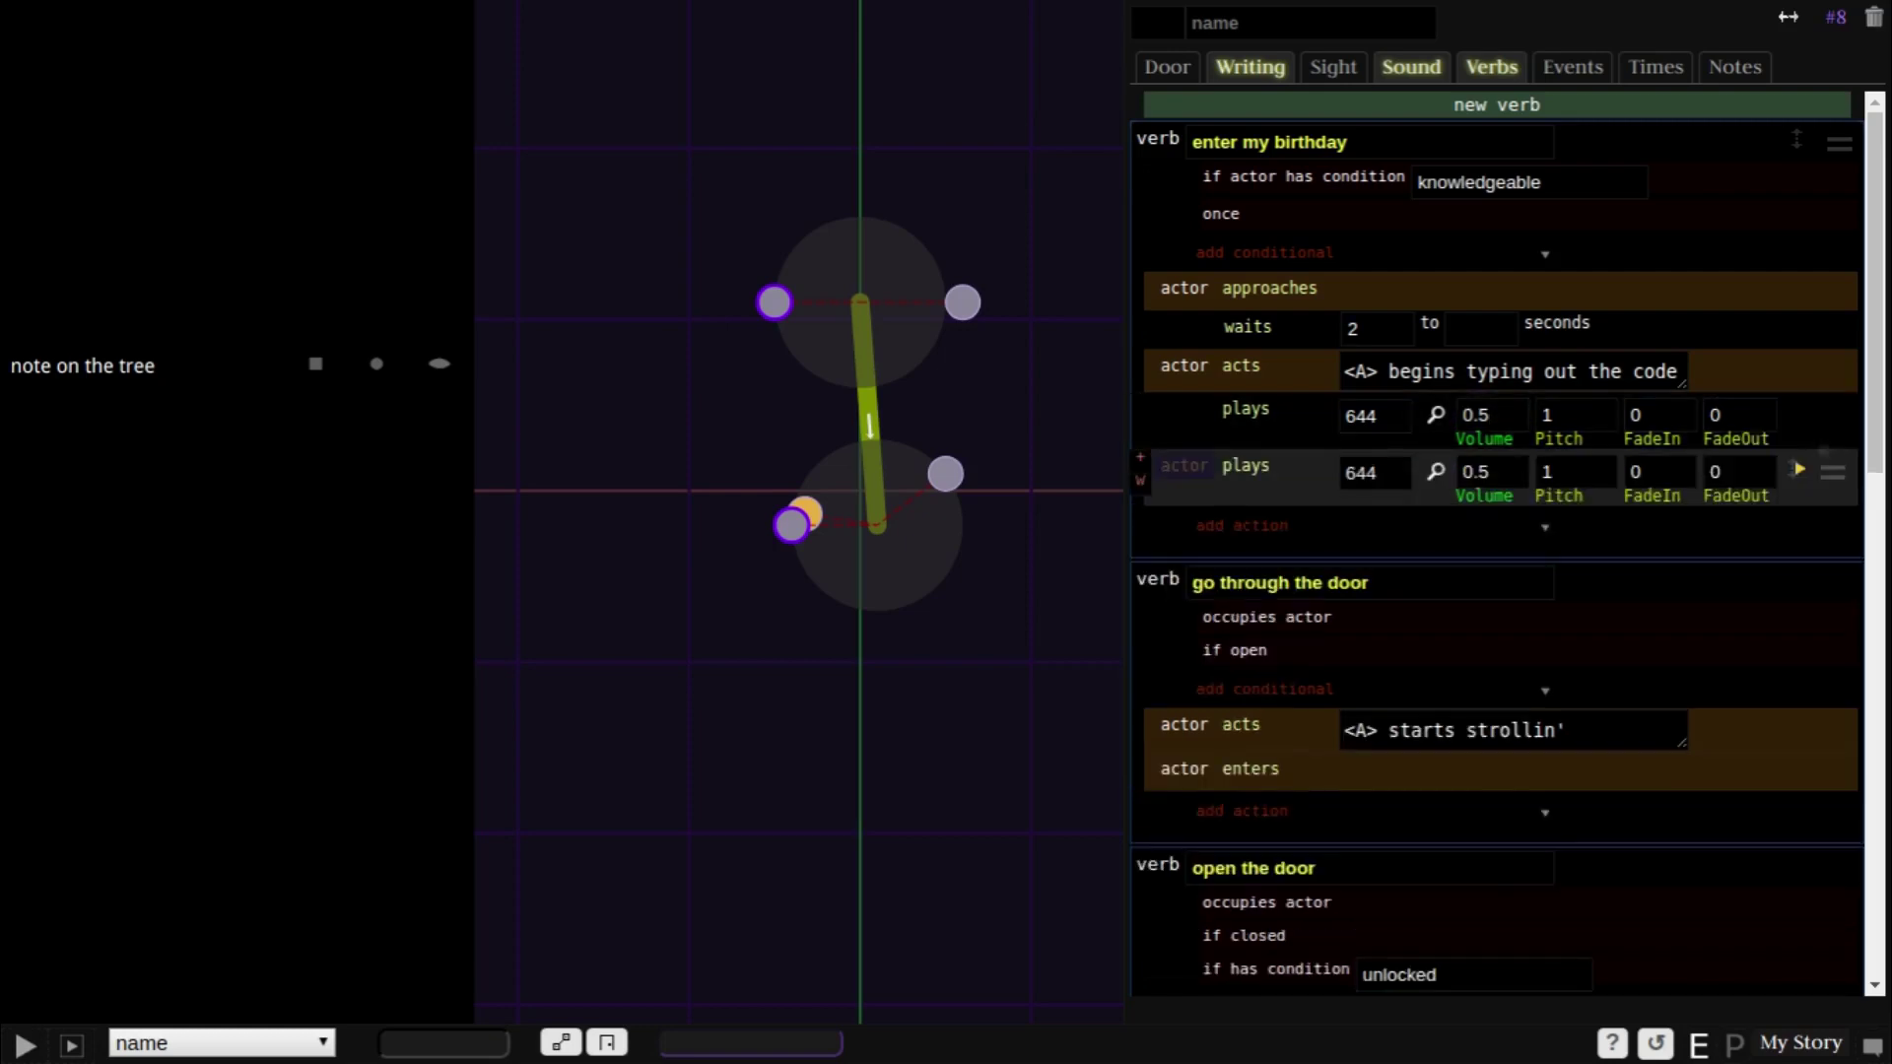
pyautogui.click(1834, 472)
pyautogui.click(1789, 500)
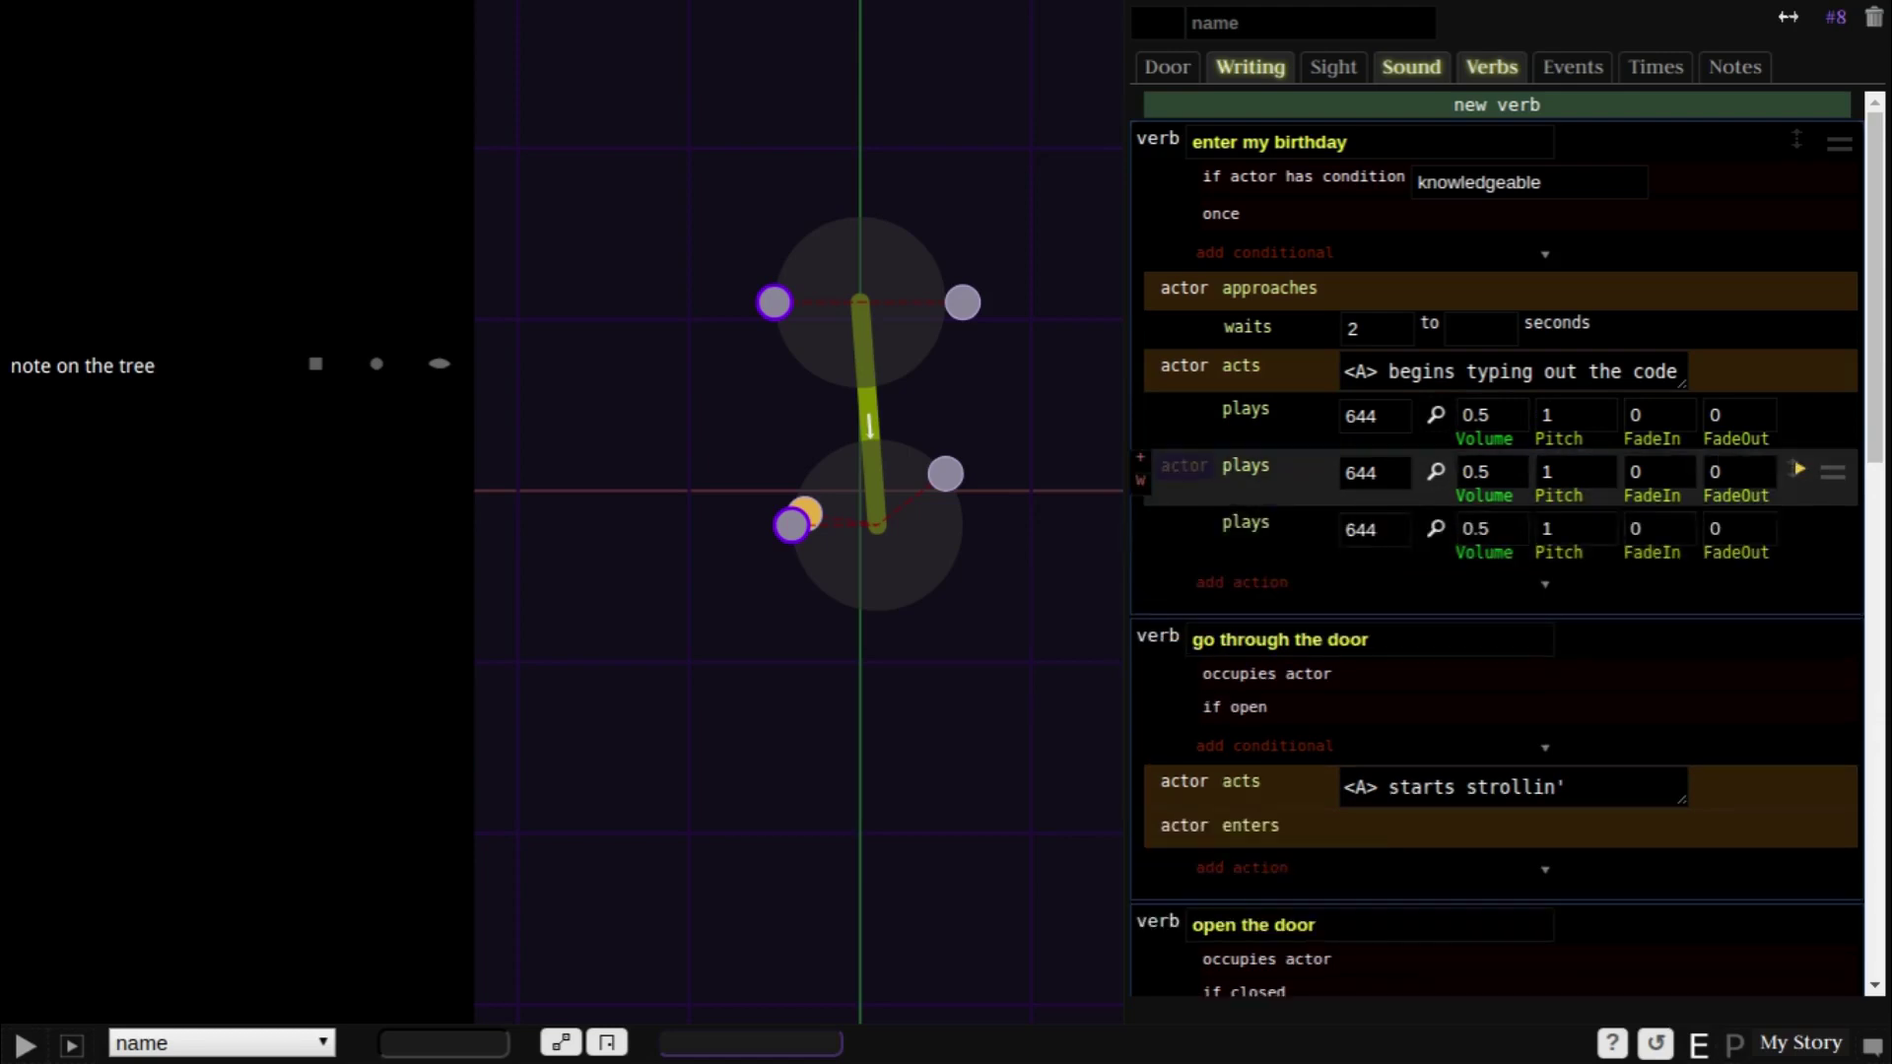
# - Insert a waits action of 1 to 2 seconds before the second and the third switch sound
pyautogui.click(1141, 480)
pyautogui.click(1469, 467)
pyautogui.write('2')
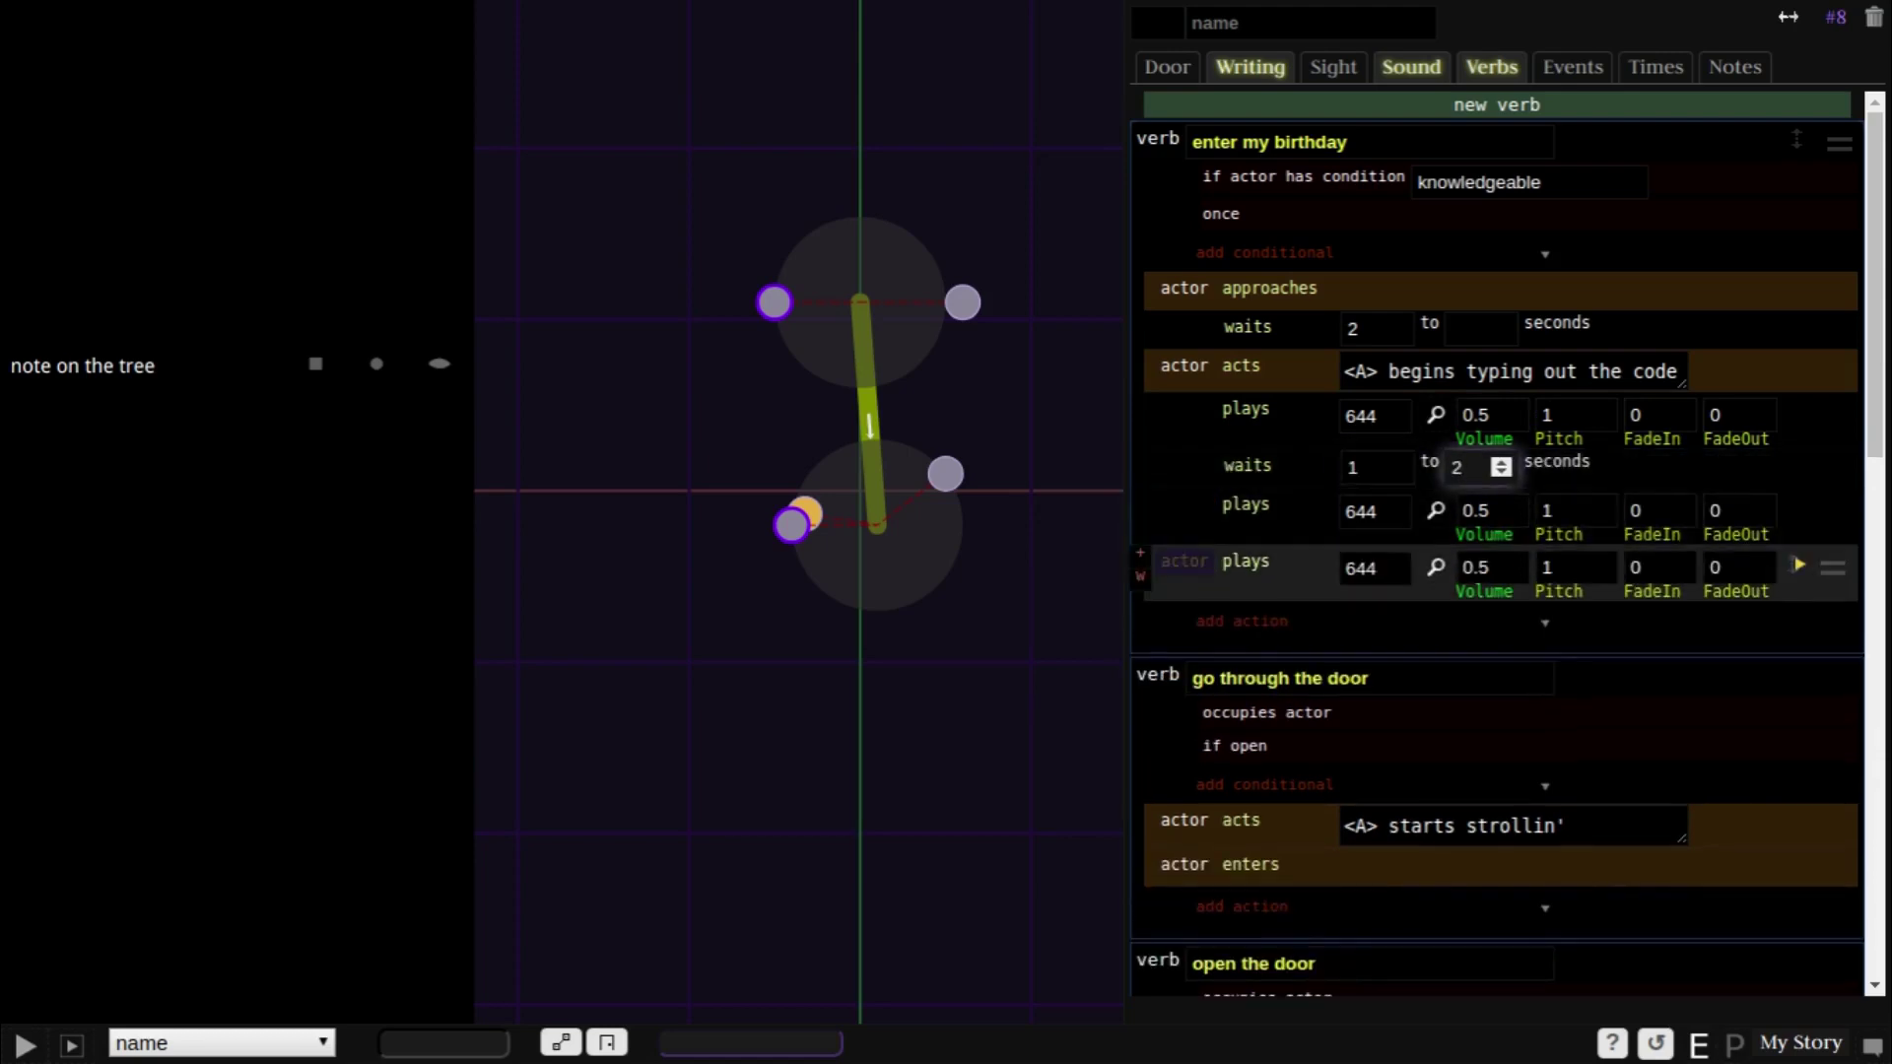
pyautogui.click(1141, 577)
pyautogui.click(1469, 563)
pyautogui.write('2')
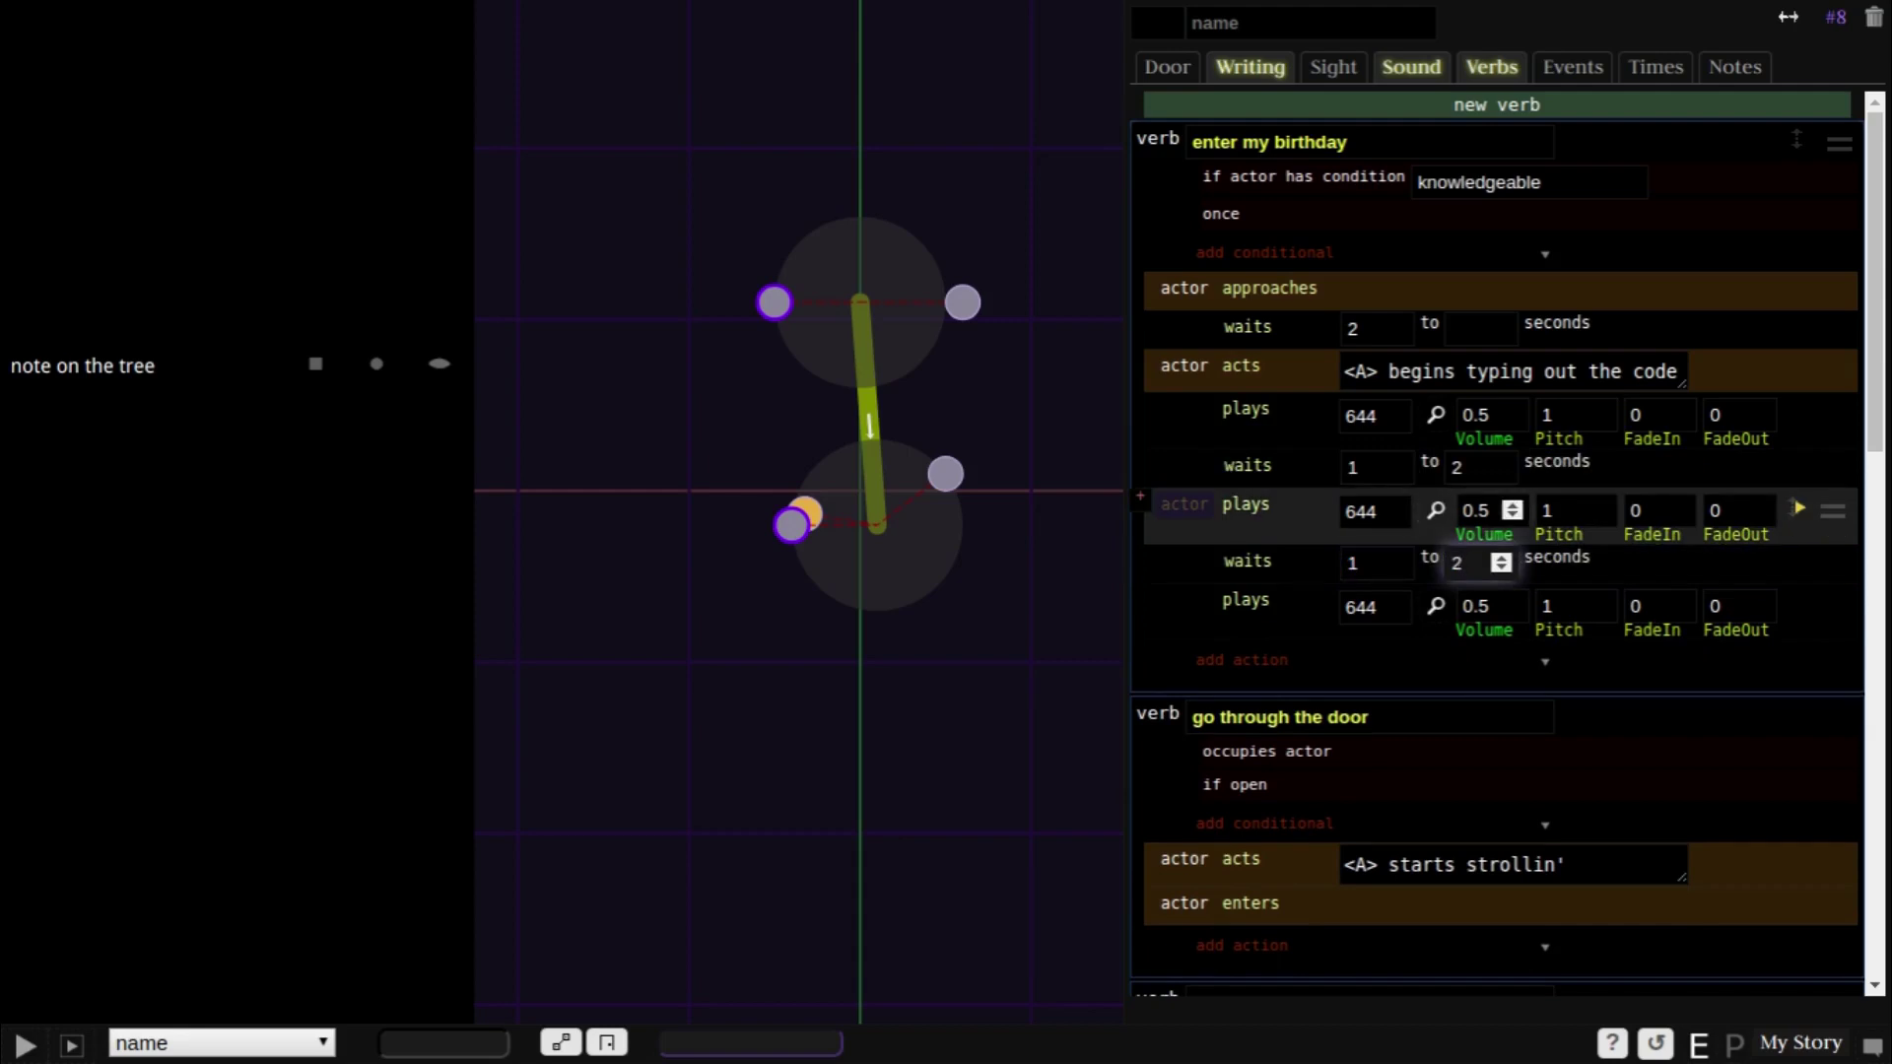
# - Set the second switch sound's pitch to 0.95 and the third one's volume to 0.4 and pitch to 1.05
pyautogui.doubleClick(1567, 511)
pyautogui.write('0.95')
pyautogui.doubleClick(1478, 606)
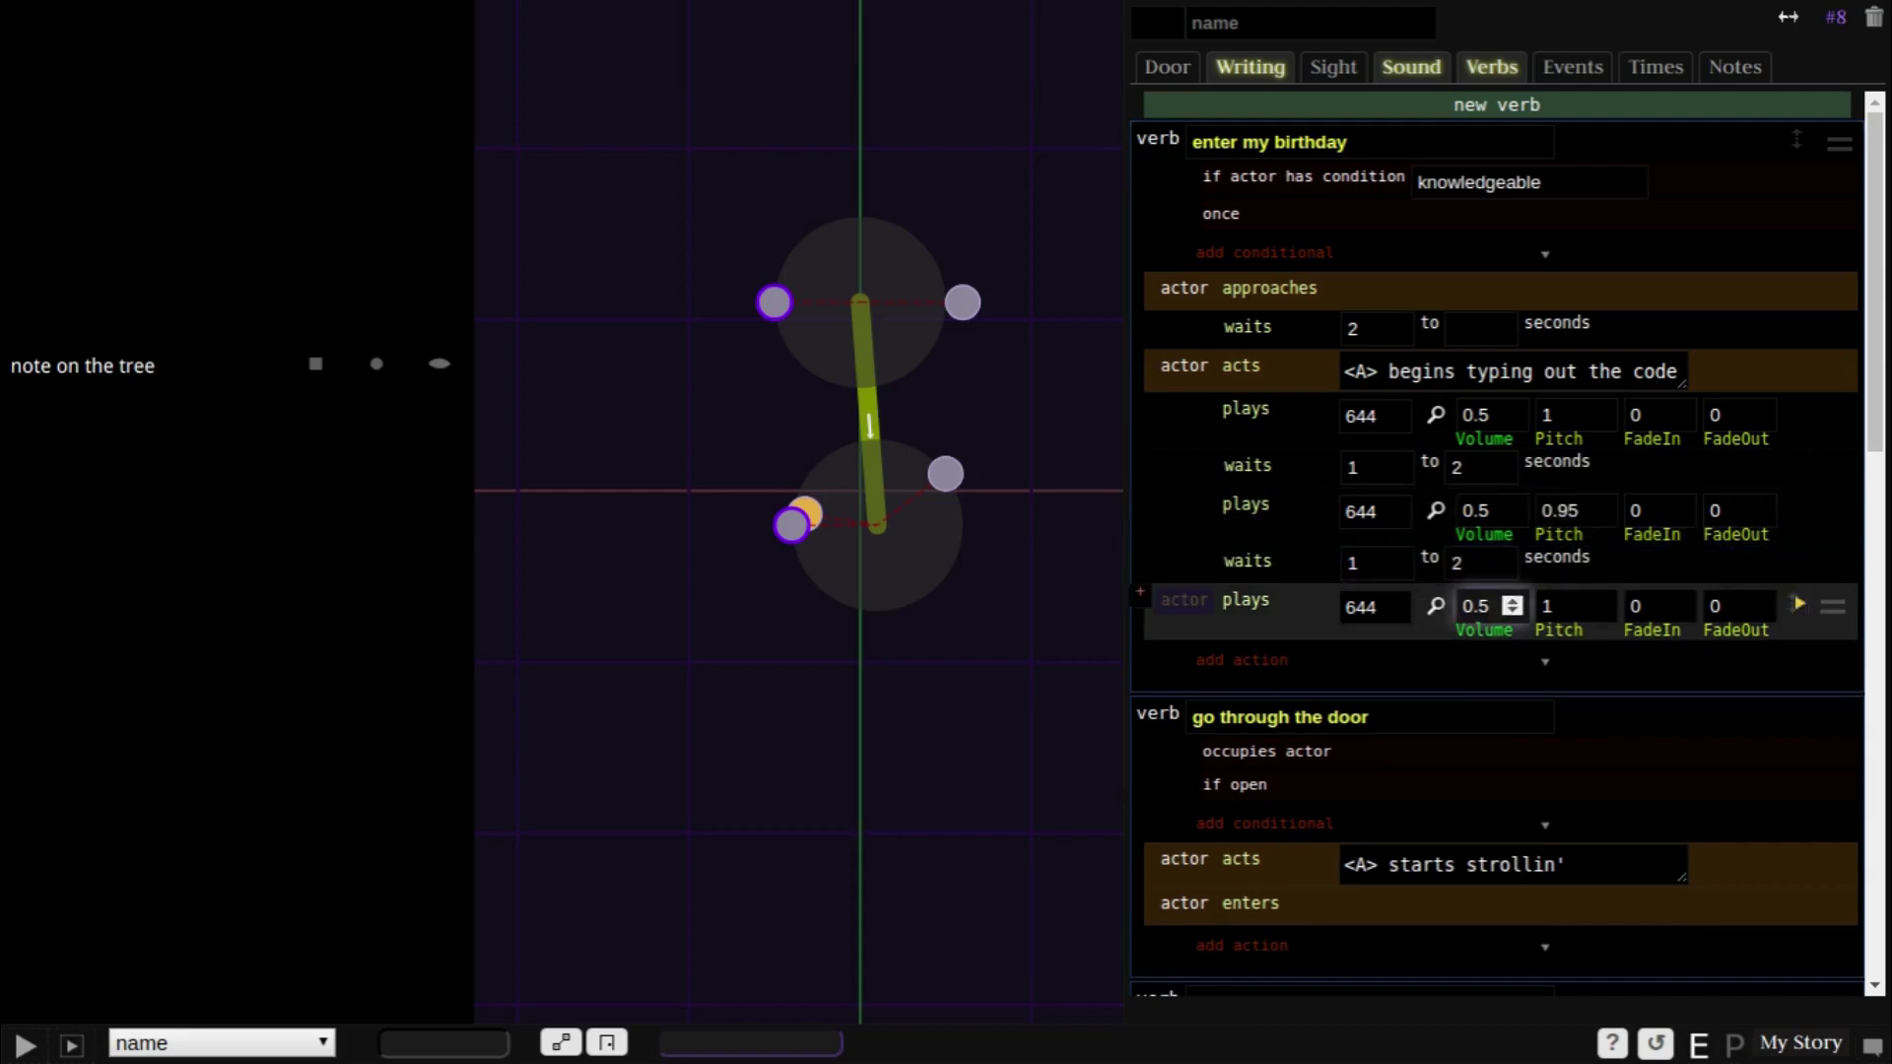
pyautogui.write('0.4')
pyautogui.press('Tab')
pyautogui.write('1.05')
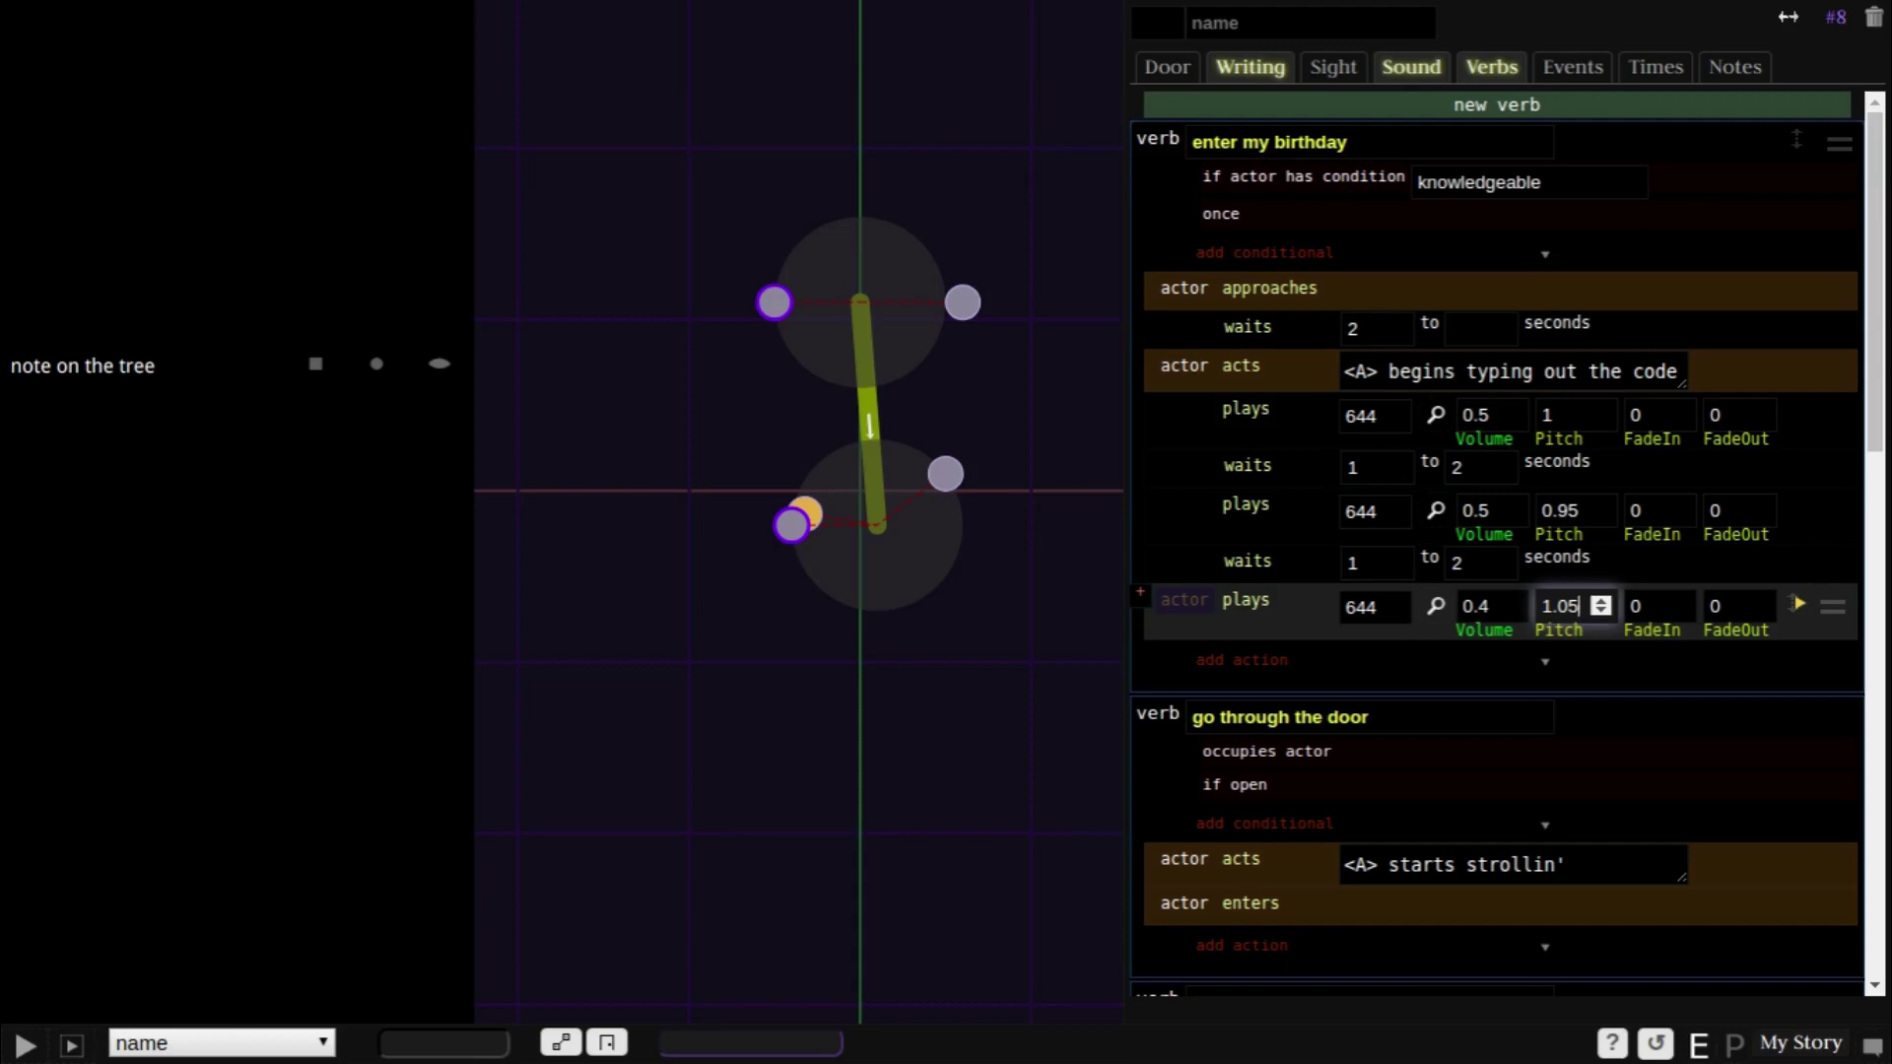
# - Add a waits action of 1 second after the third switch sound
pyautogui.click(1242, 660)
pyautogui.write('waits')
pyautogui.press('Return')
pyautogui.write('1')
# - Add a plays action with sound 763, found by the tags lock, opening and gate, at volume 0.3
pyautogui.click(1242, 699)
pyautogui.write('plays')
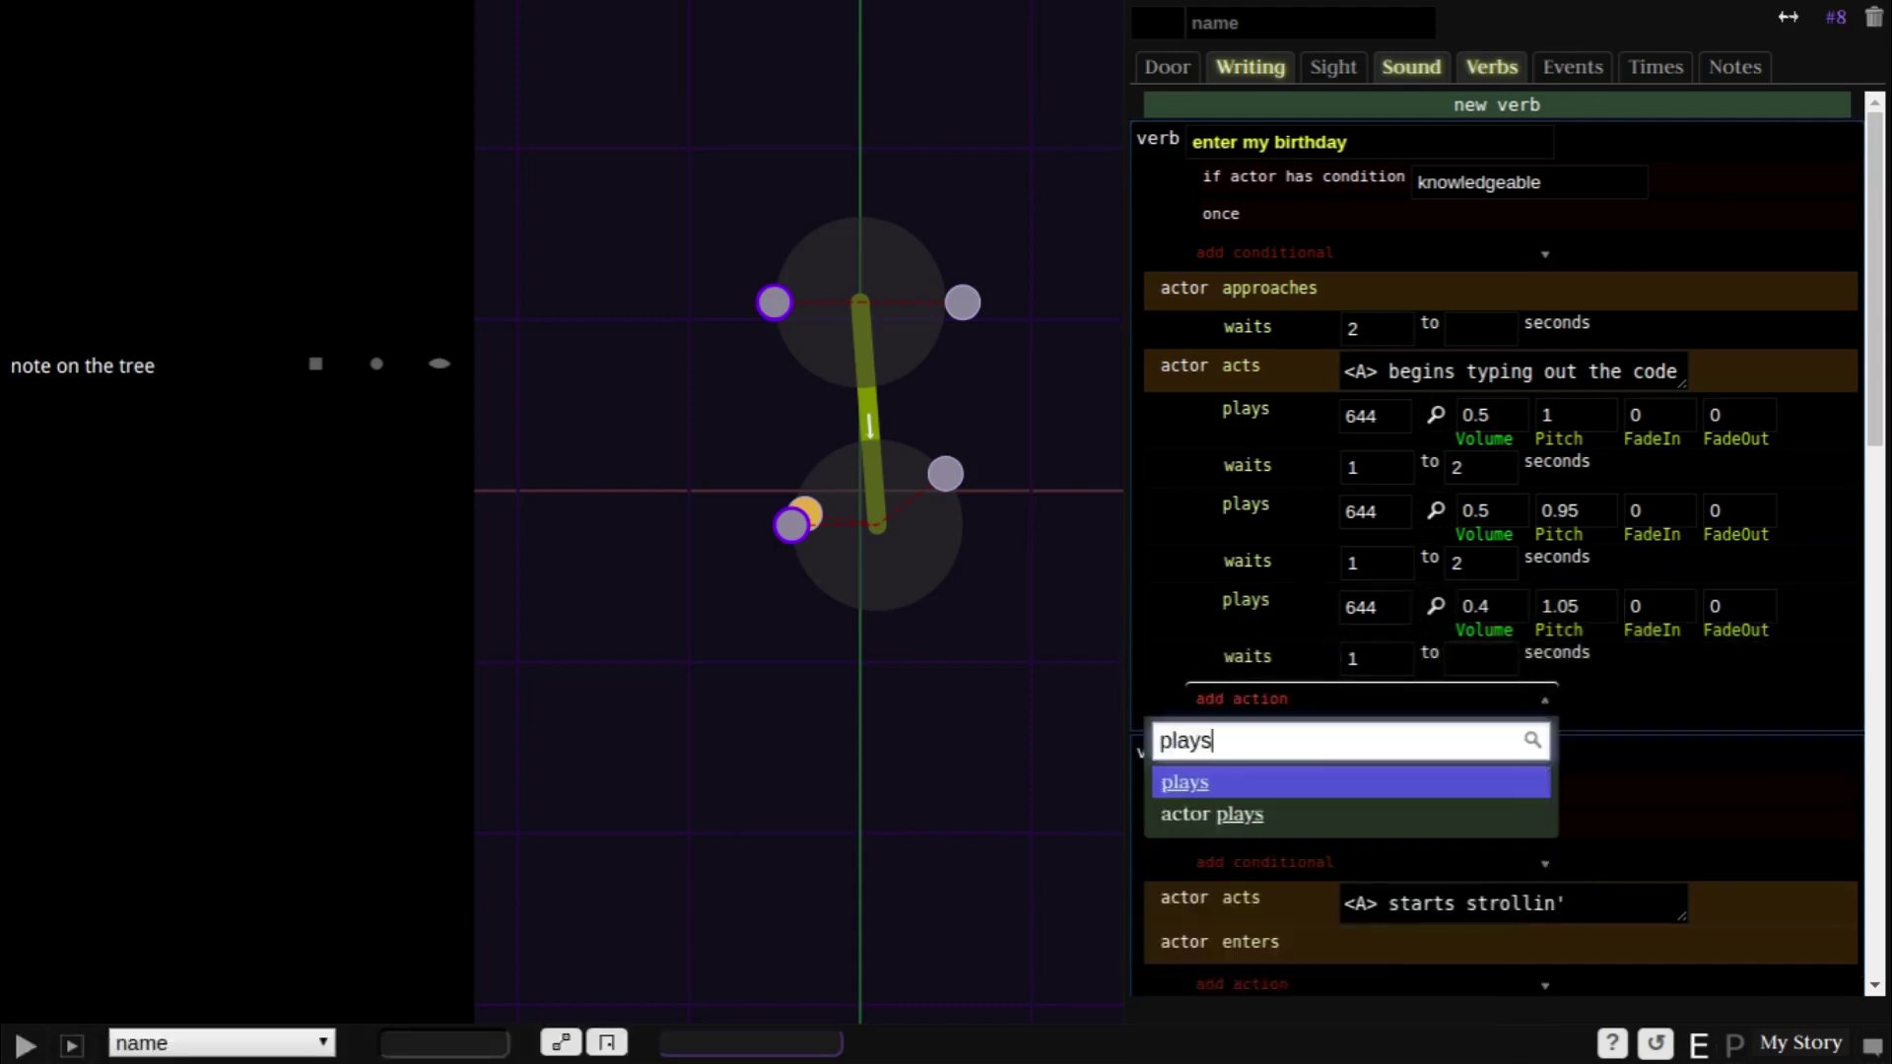
pyautogui.press('Return')
pyautogui.click(1436, 702)
pyautogui.write('lock')
pyautogui.press('Return')
pyautogui.write('opening')
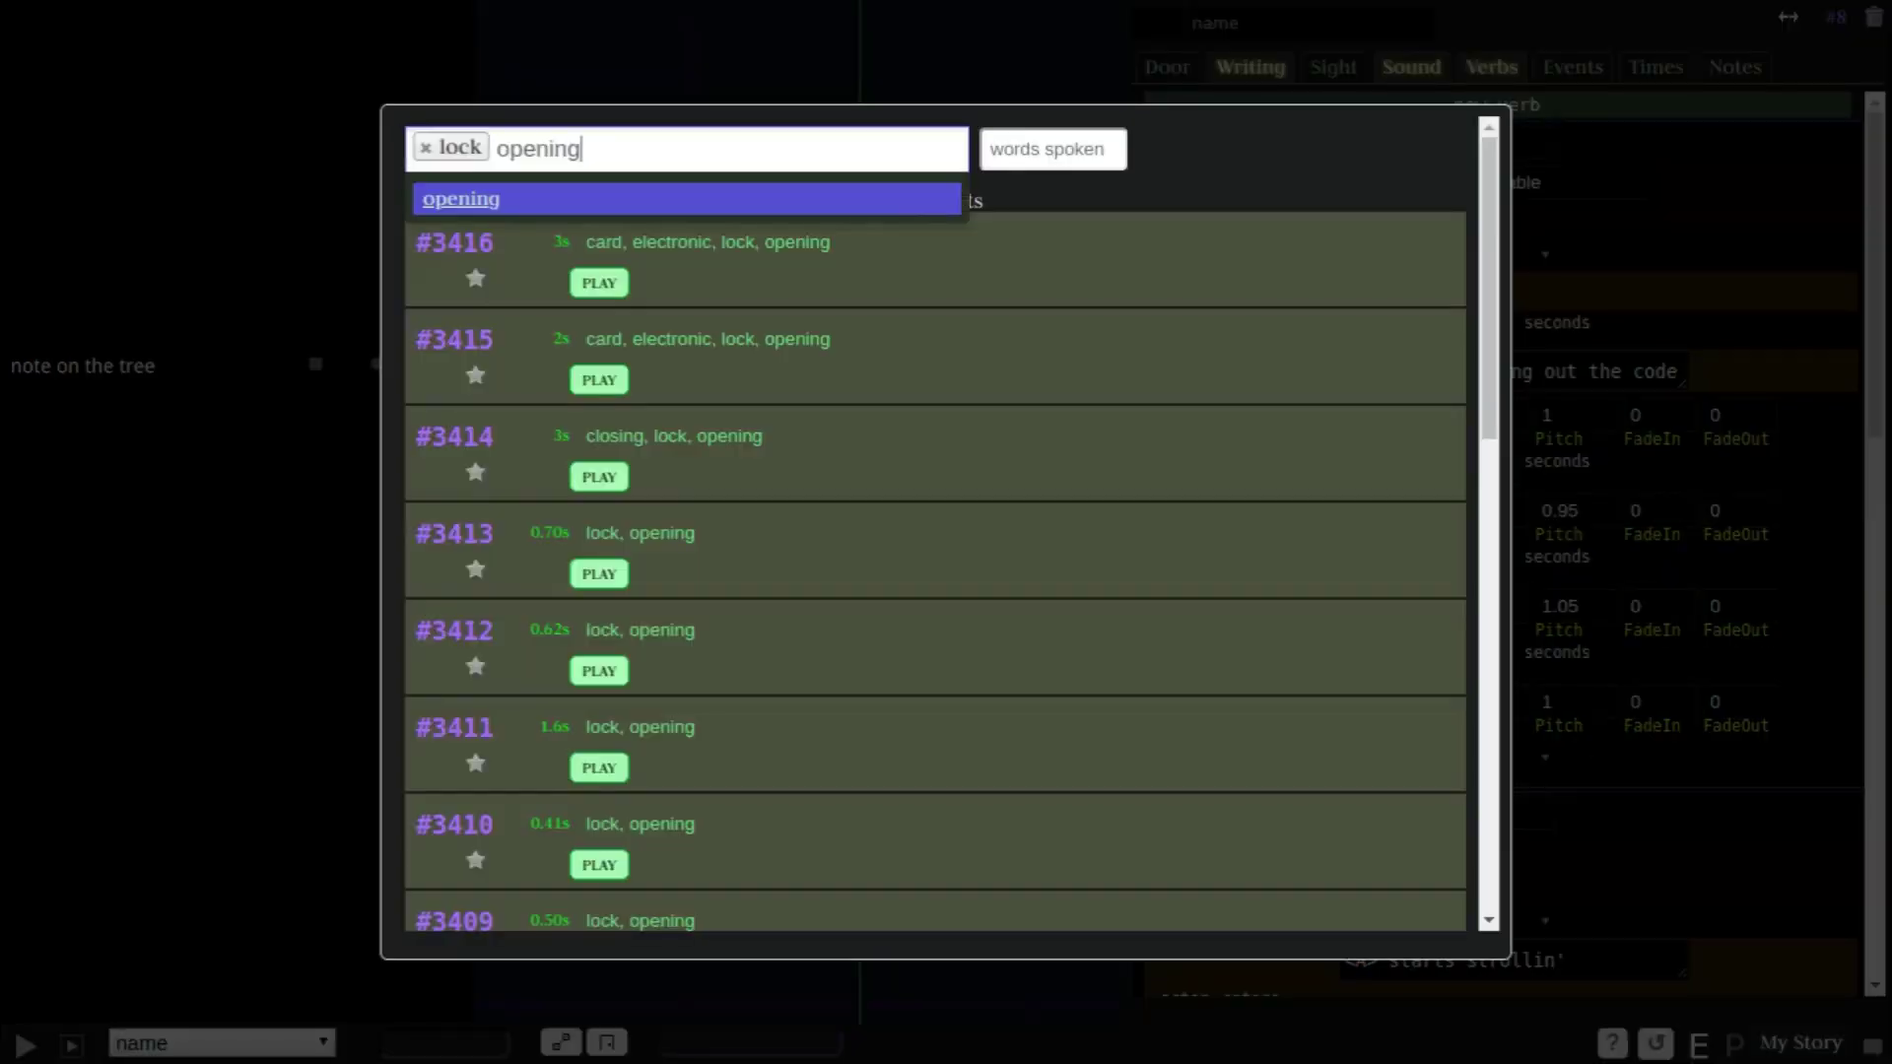
pyautogui.press('Return')
pyautogui.write('gate')
pyautogui.press('Return')
pyautogui.click(455, 219)
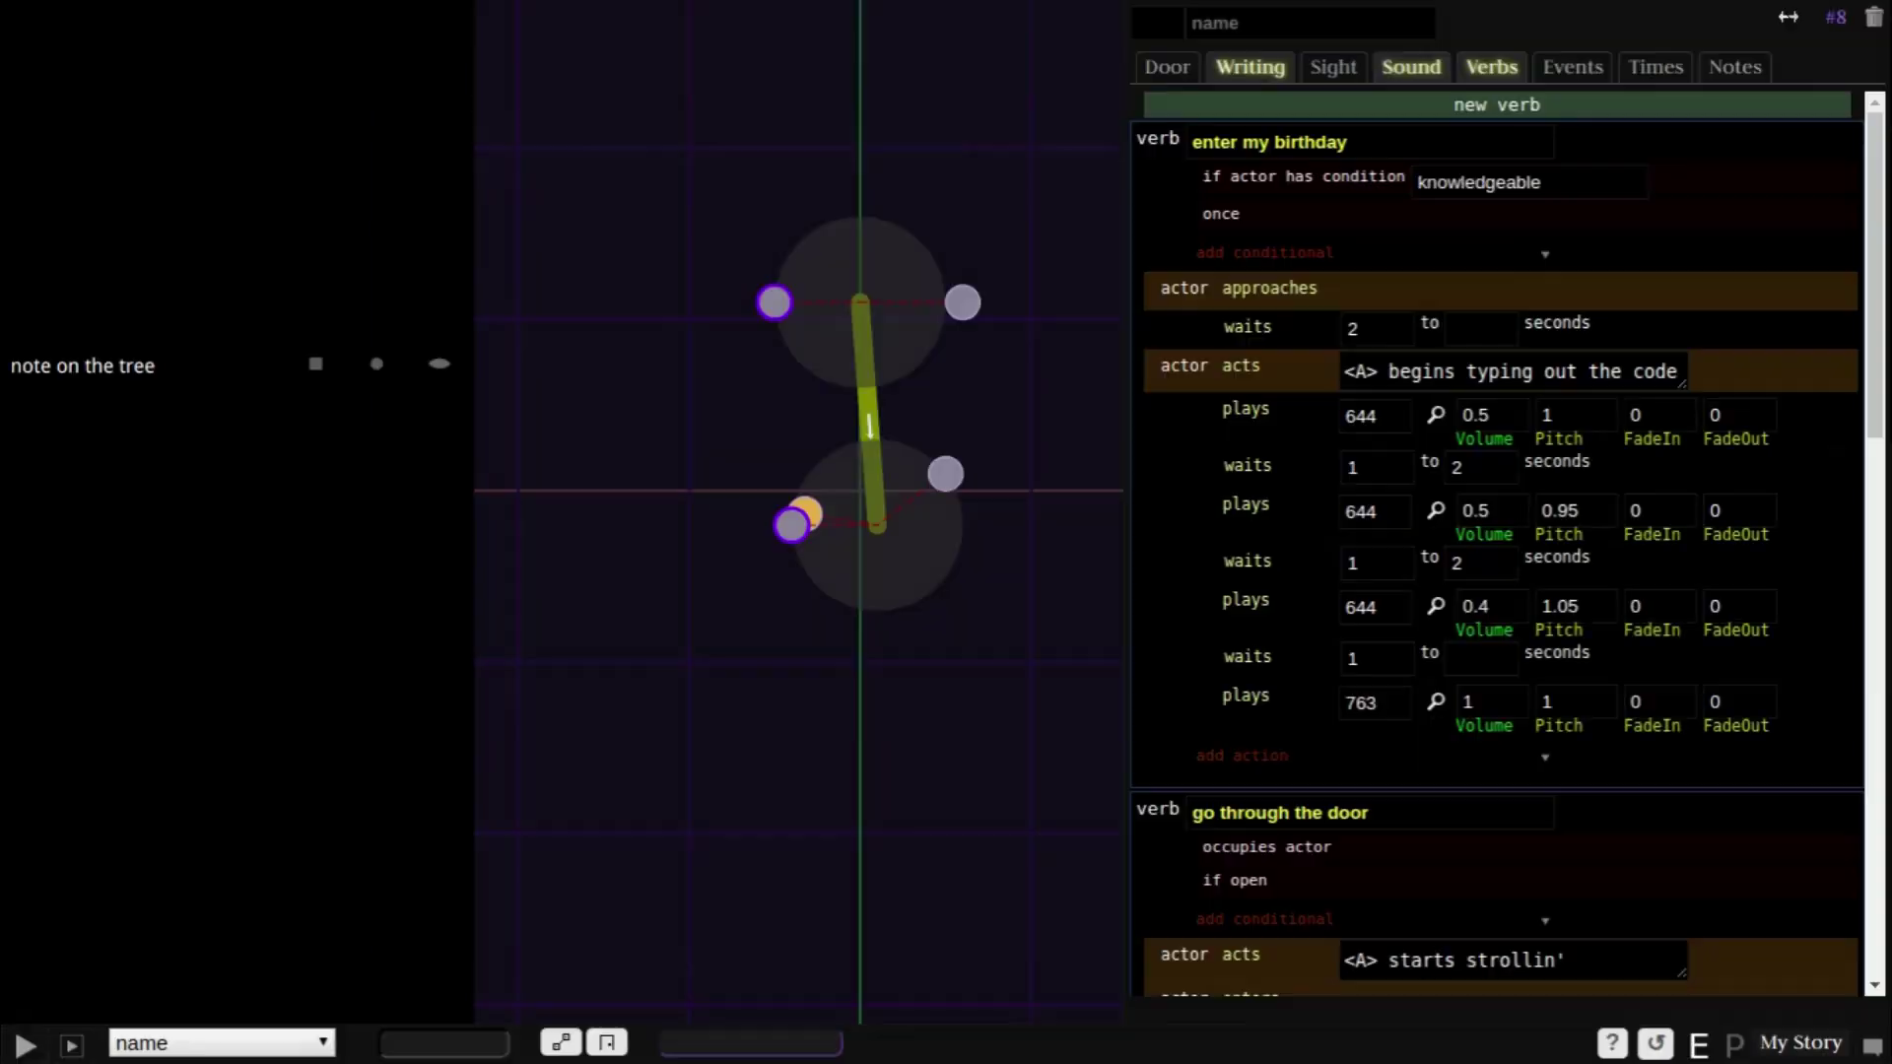
pyautogui.doubleClick(1478, 702)
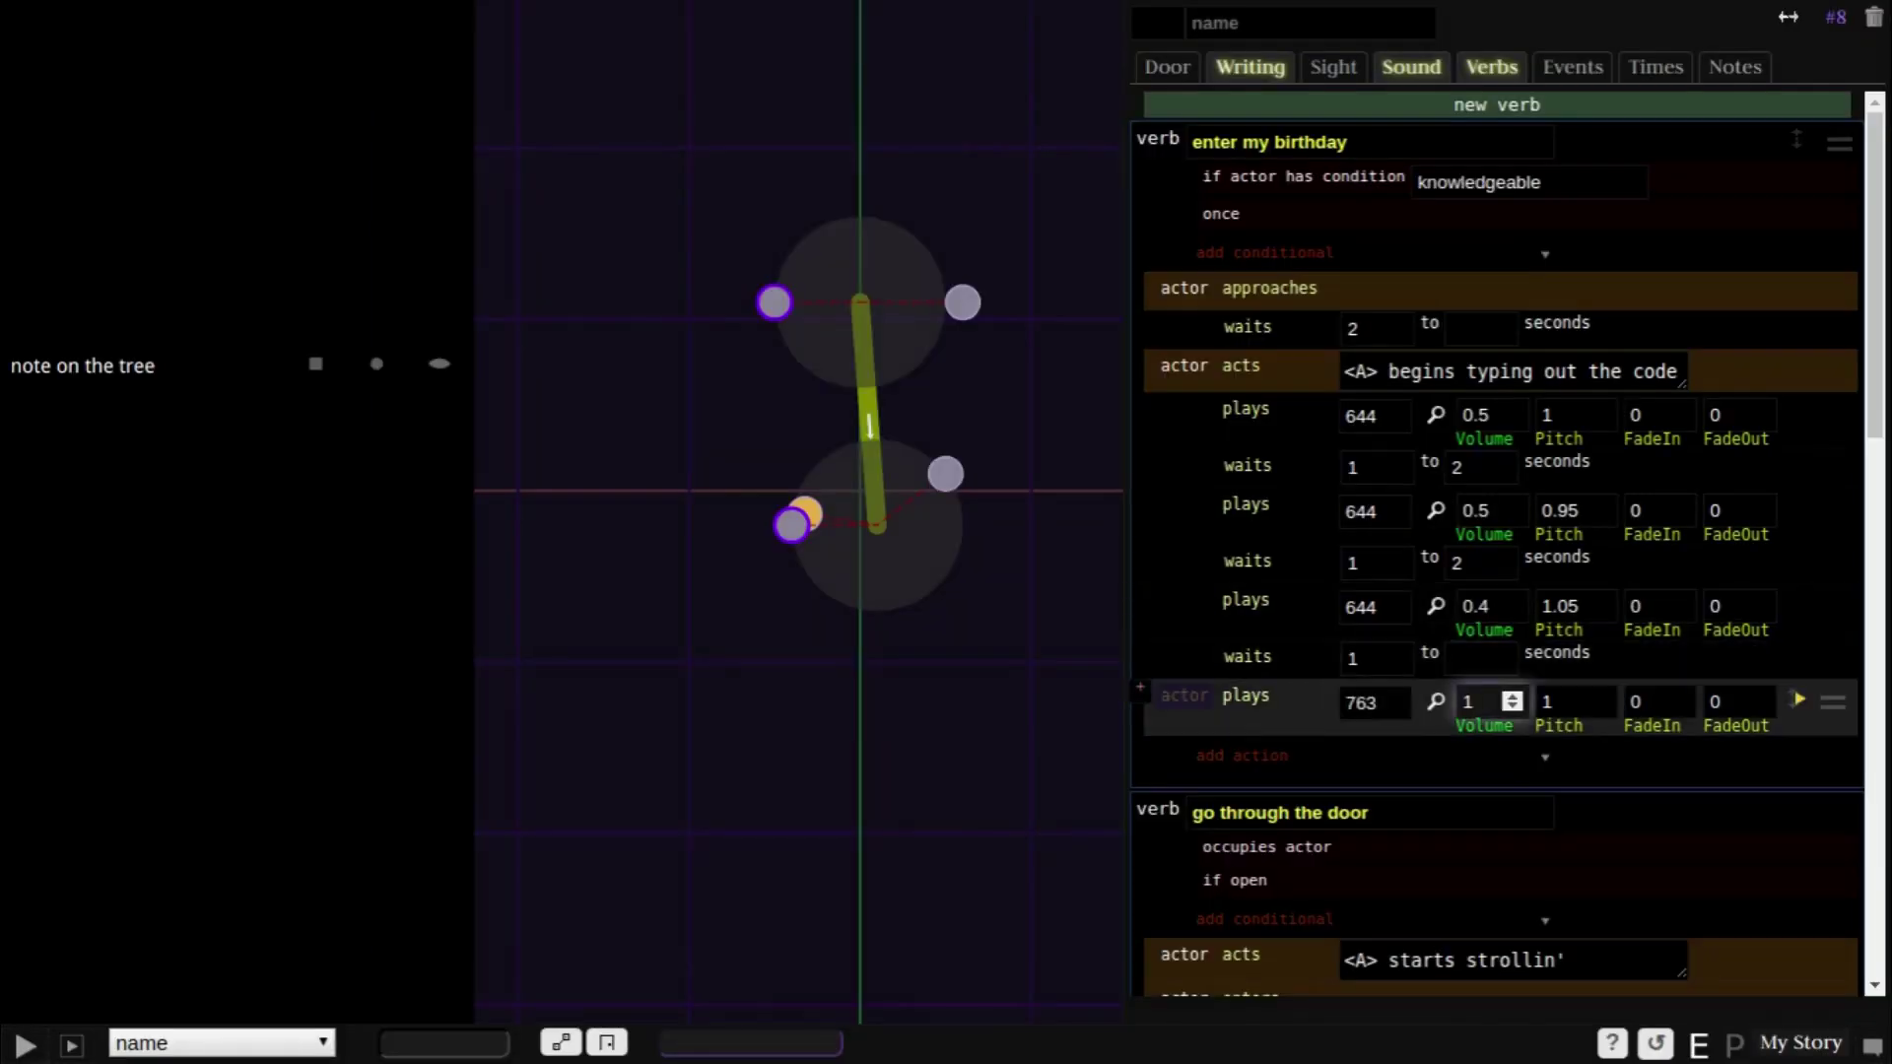
pyautogui.write('0.3')
# - Add a becomes action with the condition "unlocked" to the door's "enter my birthday" verb
pyautogui.press('Return')
pyautogui.write('become')
pyautogui.press('Return')
pyautogui.write('unlocked')
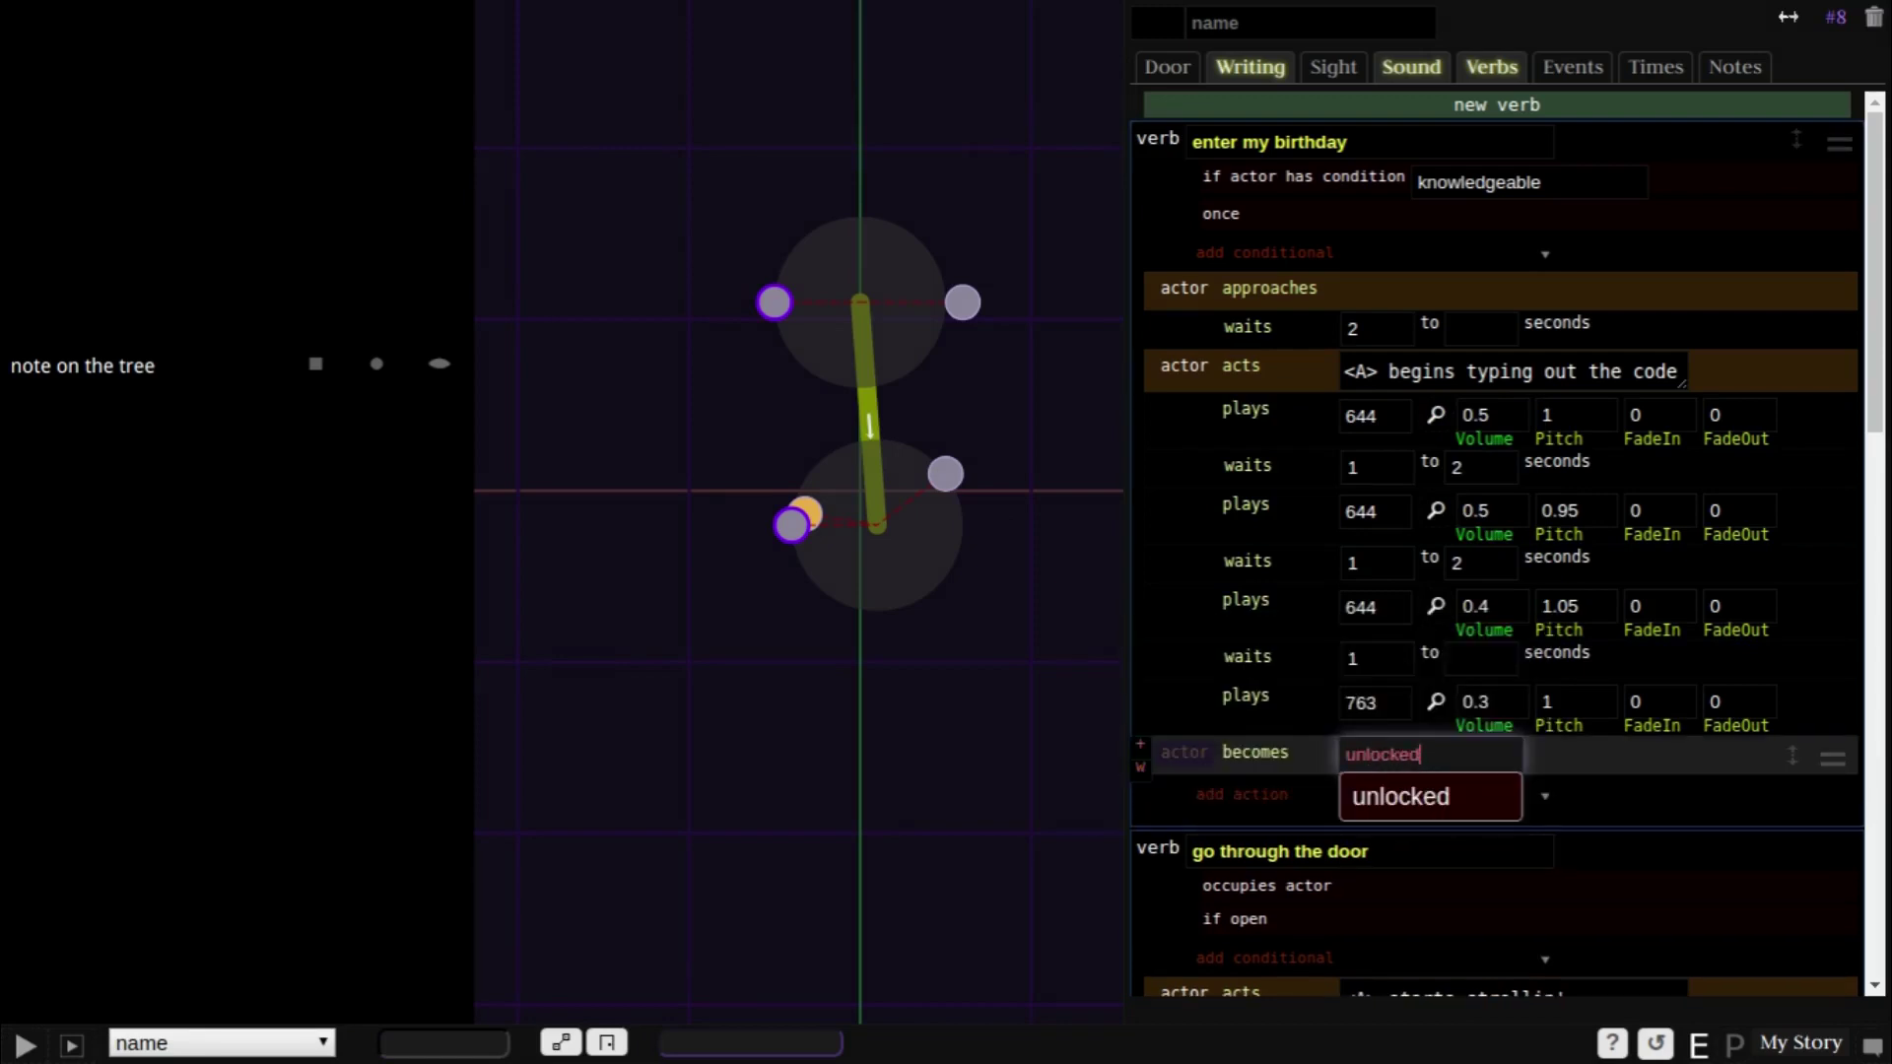
# - Add an acts action reading "The lock on the door opens!" after the becomes action
pyautogui.press('Return')
pyautogui.write('ac')
pyautogui.press('Return')
pyautogui.write('The')
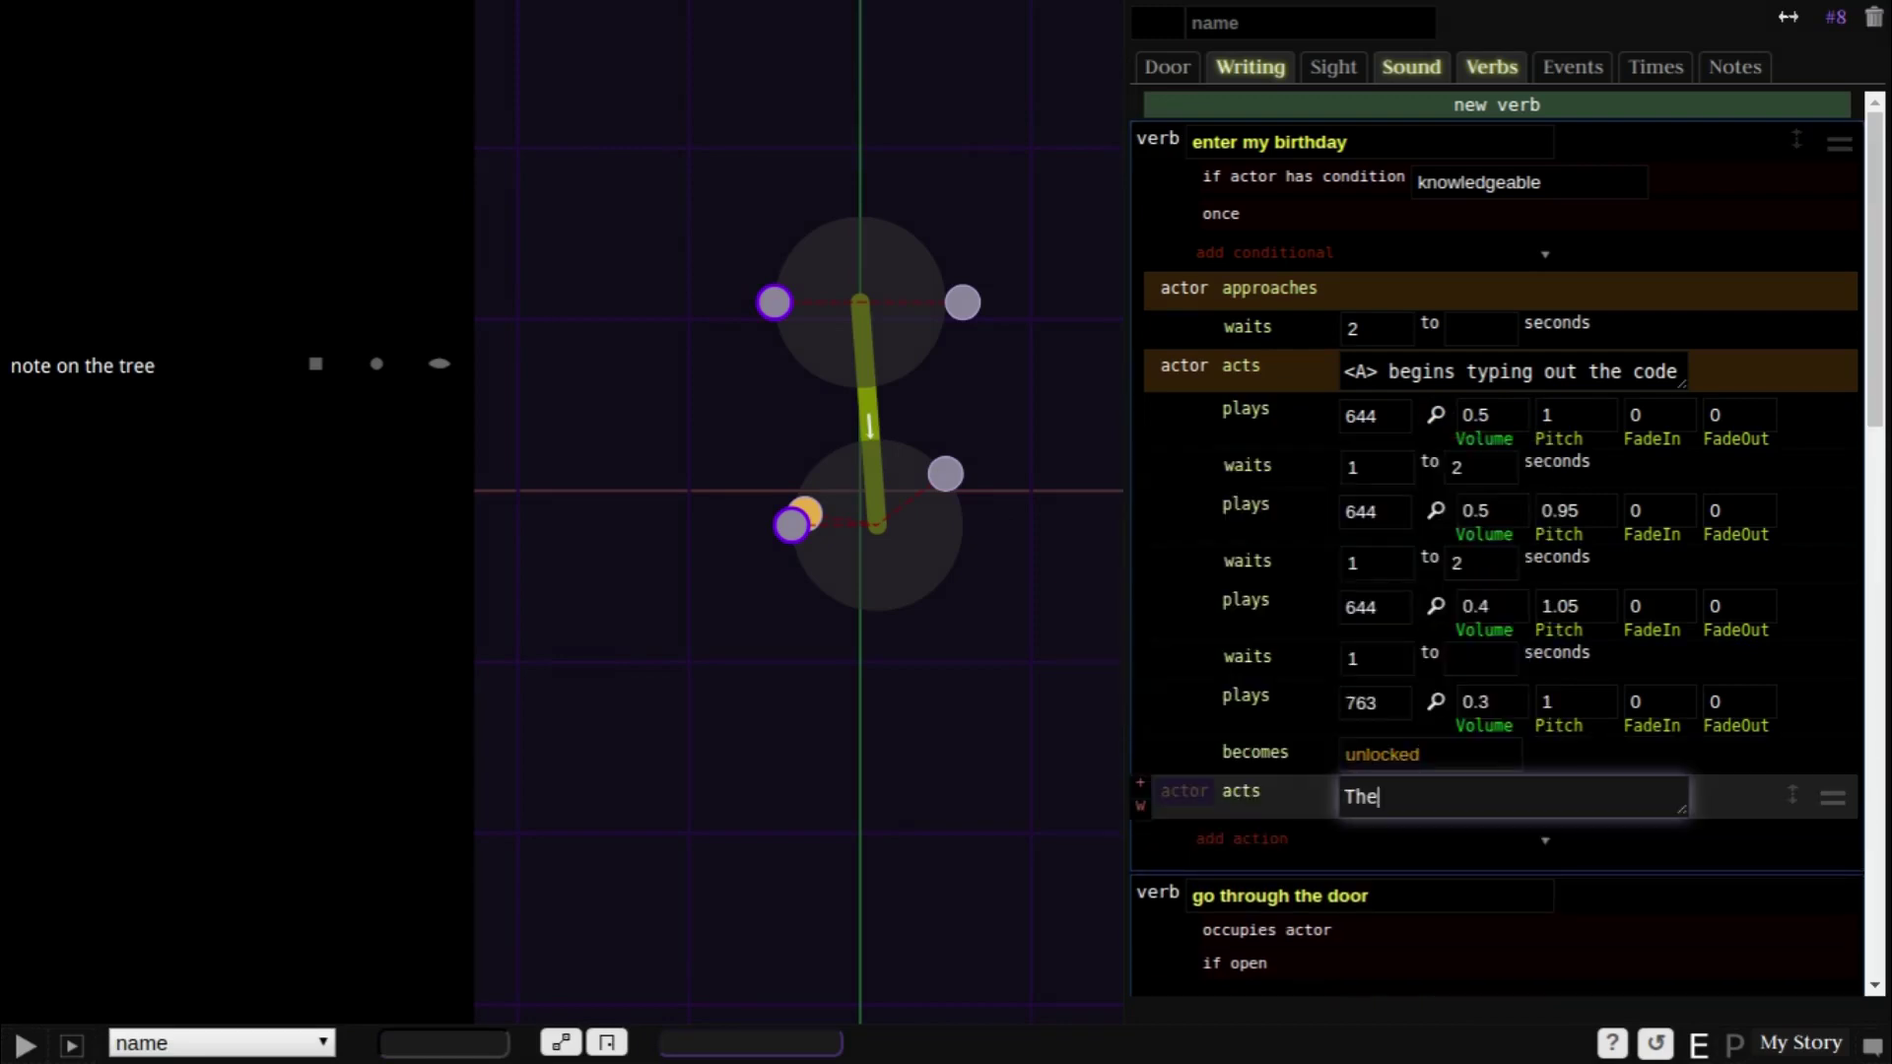
pyautogui.write(' lock on the door opens!')
pyautogui.press('Return')
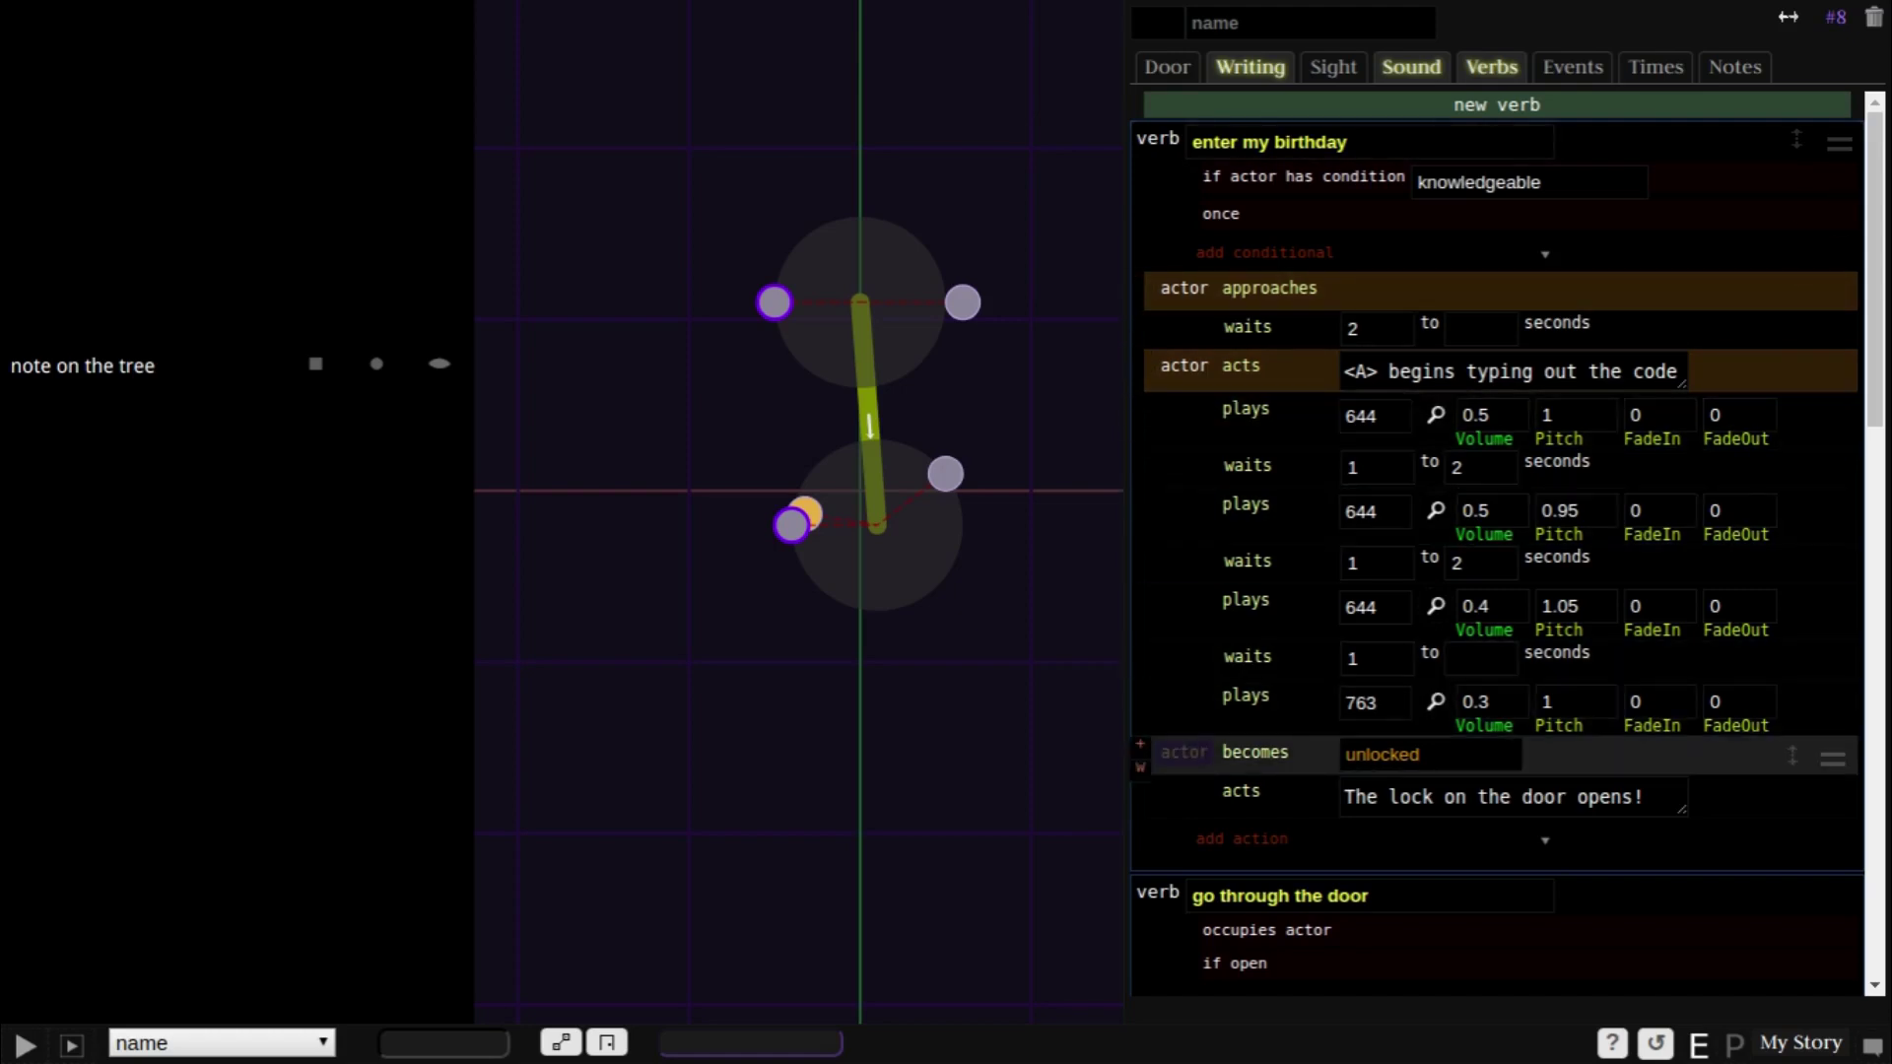
# - Test the puzzle as the character by entering the birthday, opening the door and going through it
pyautogui.scroll(-8, 1498, 542)
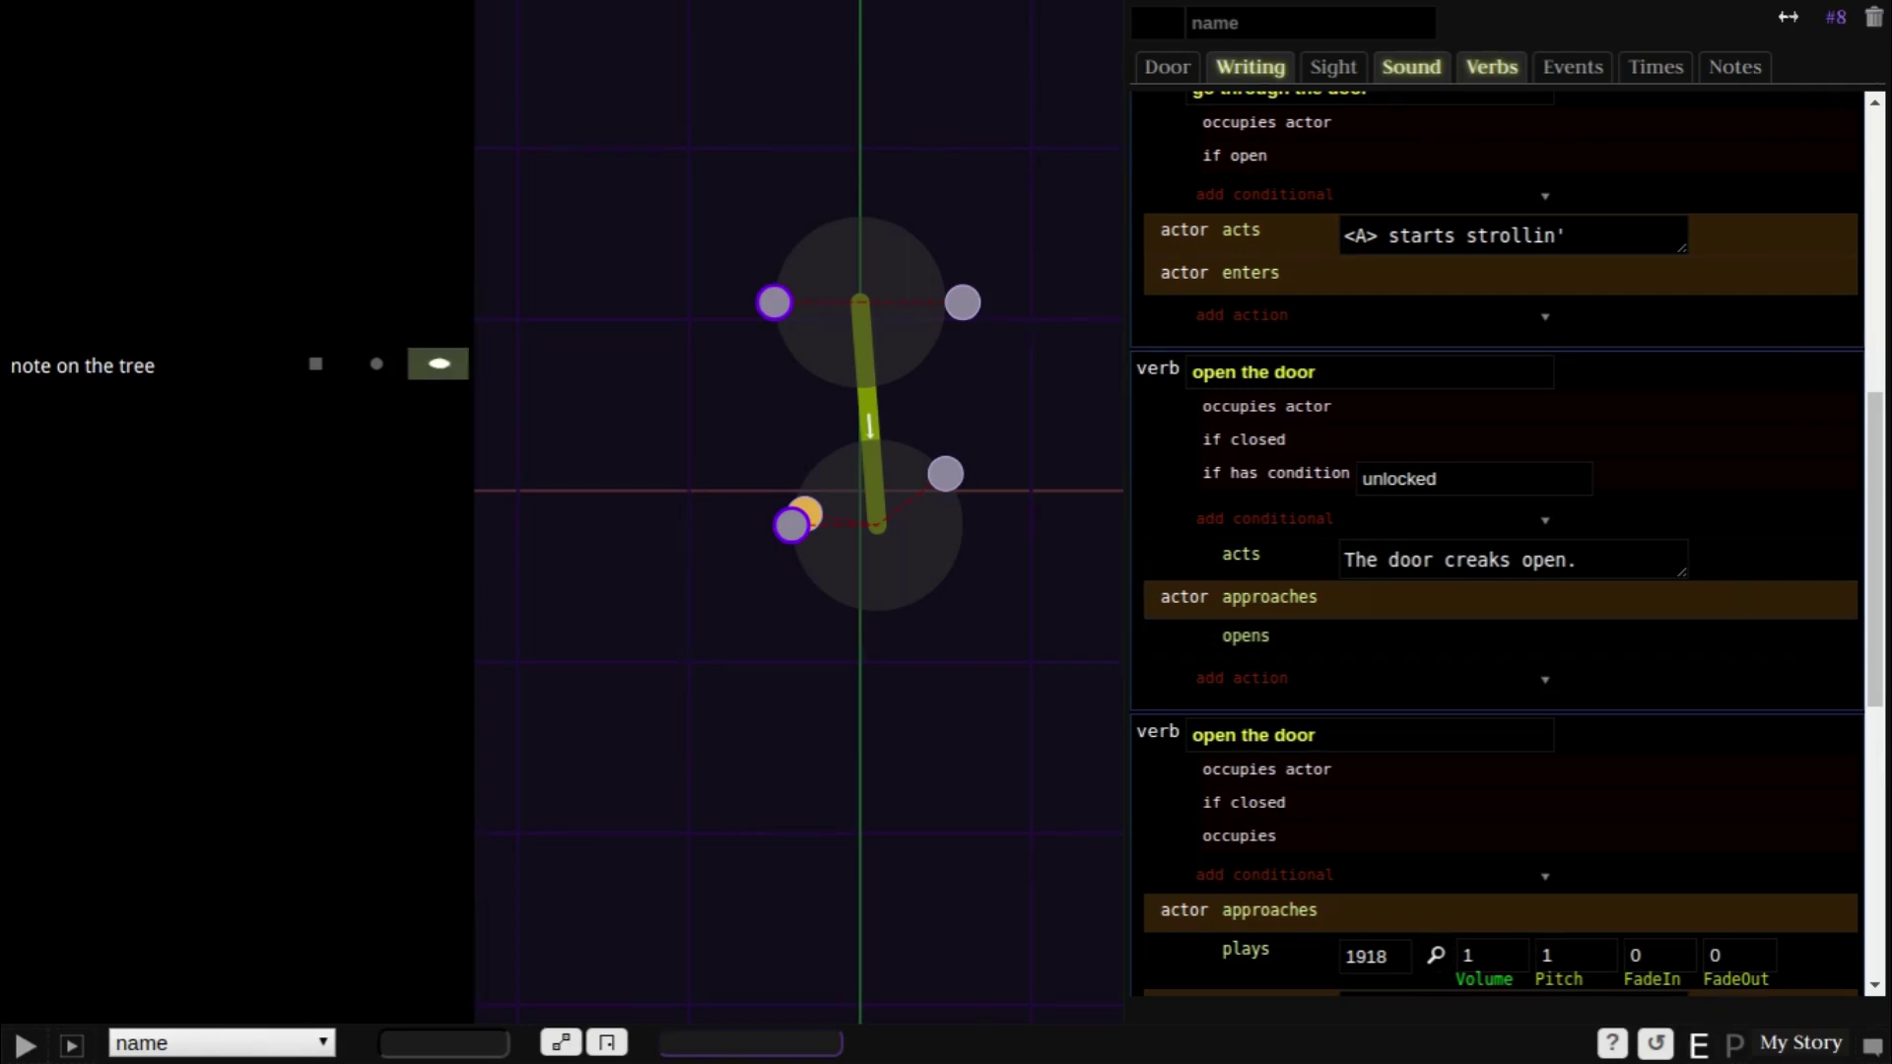
pyautogui.click(440, 363)
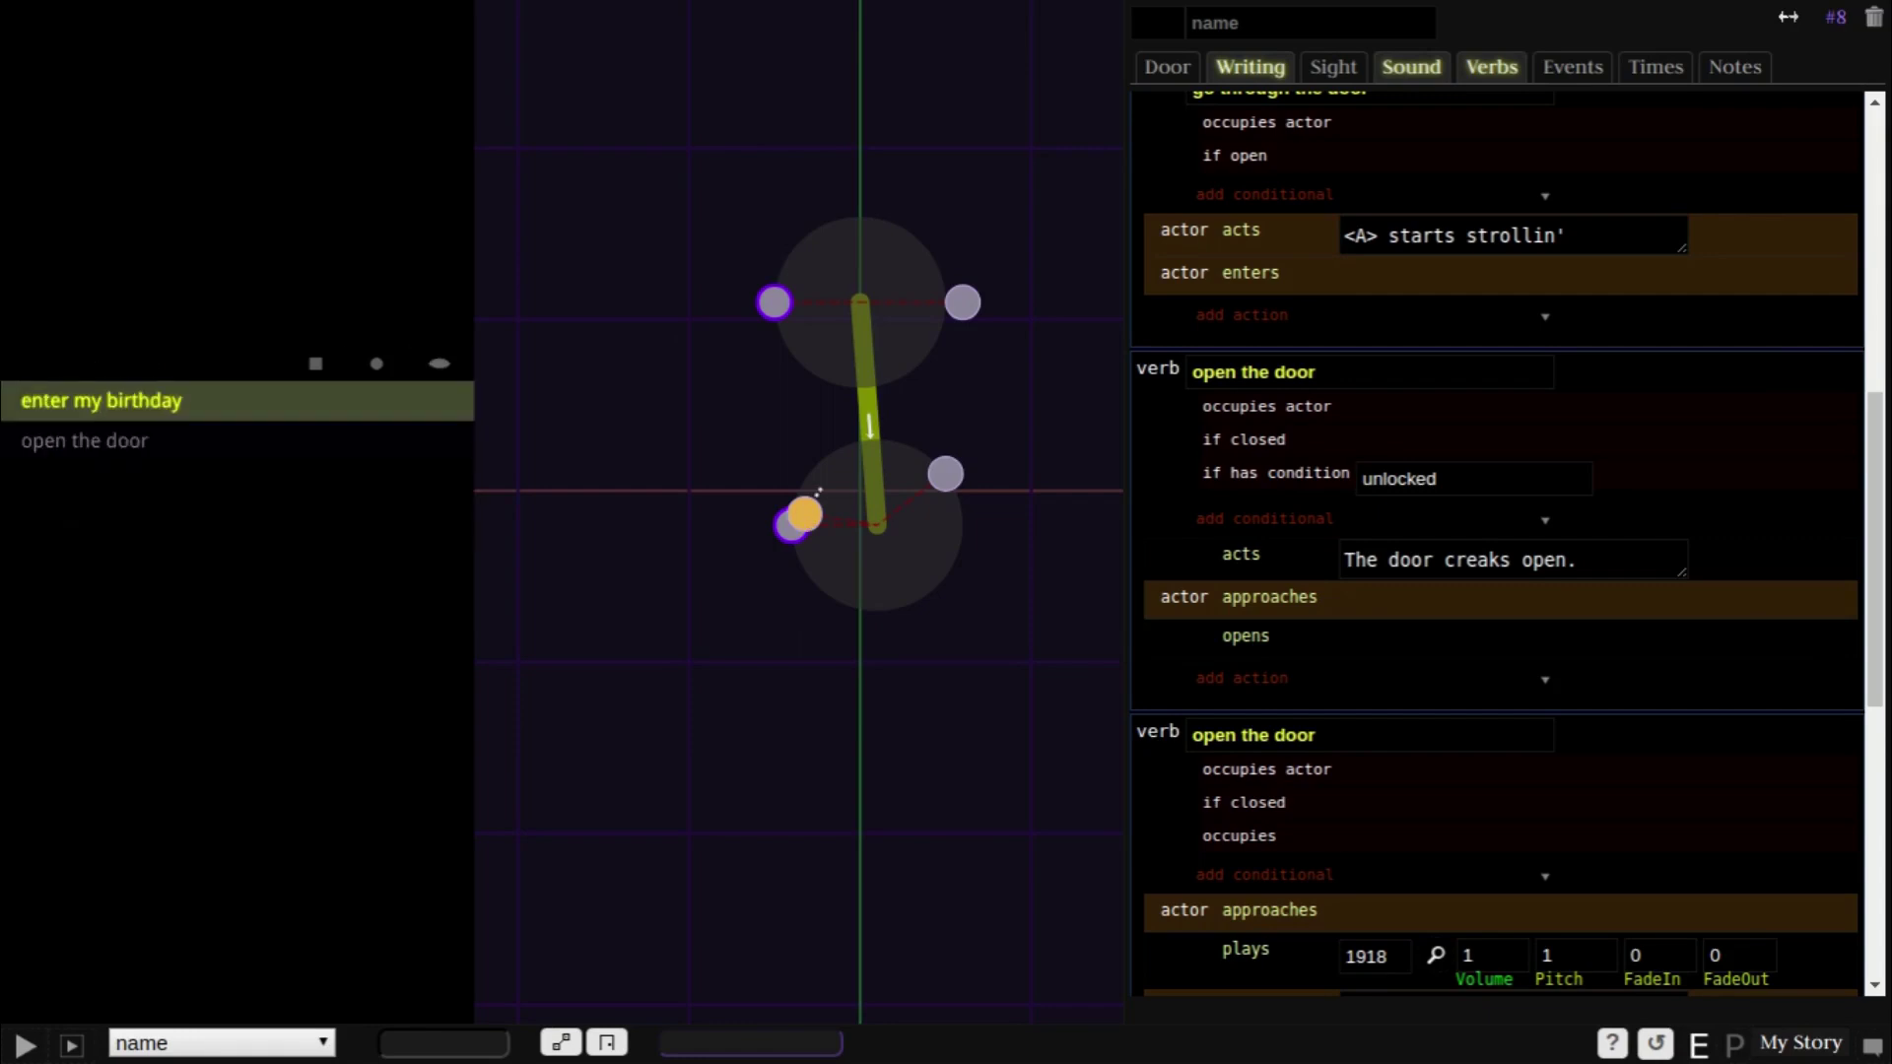
pyautogui.click(85, 405)
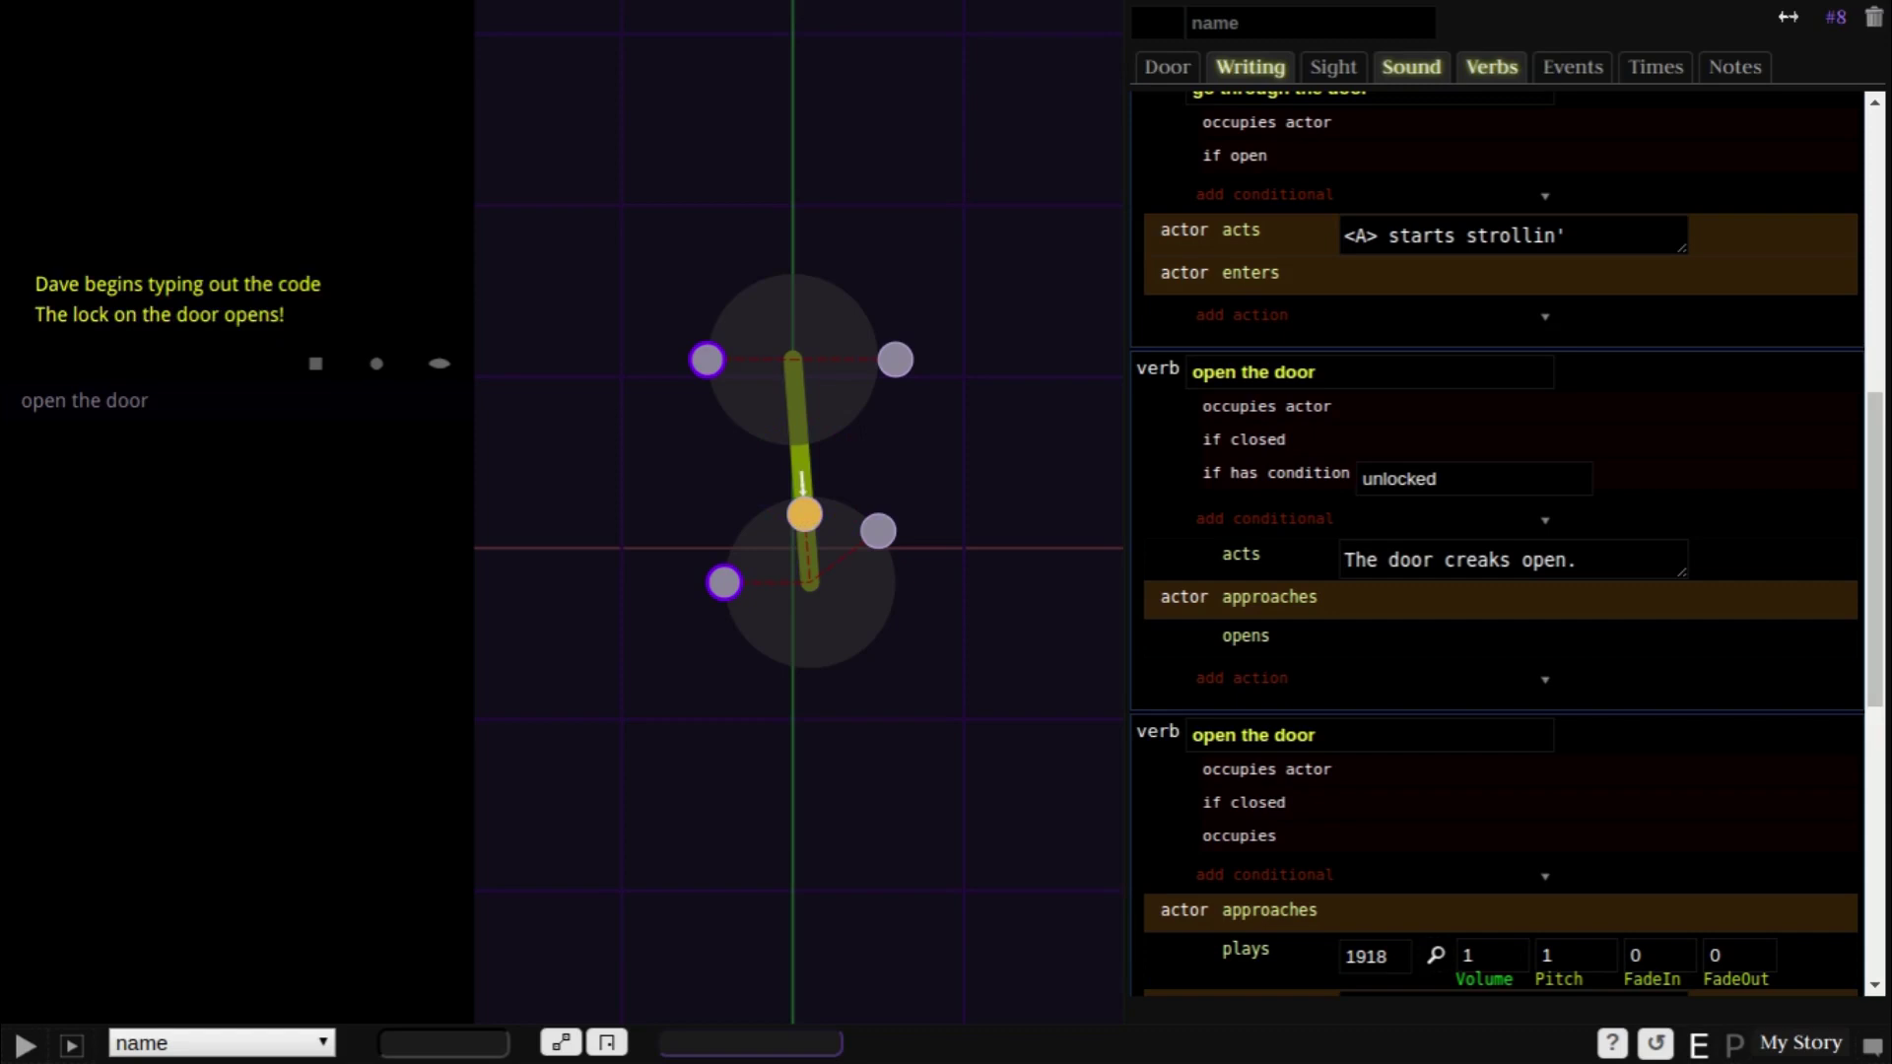
pyautogui.click(99, 401)
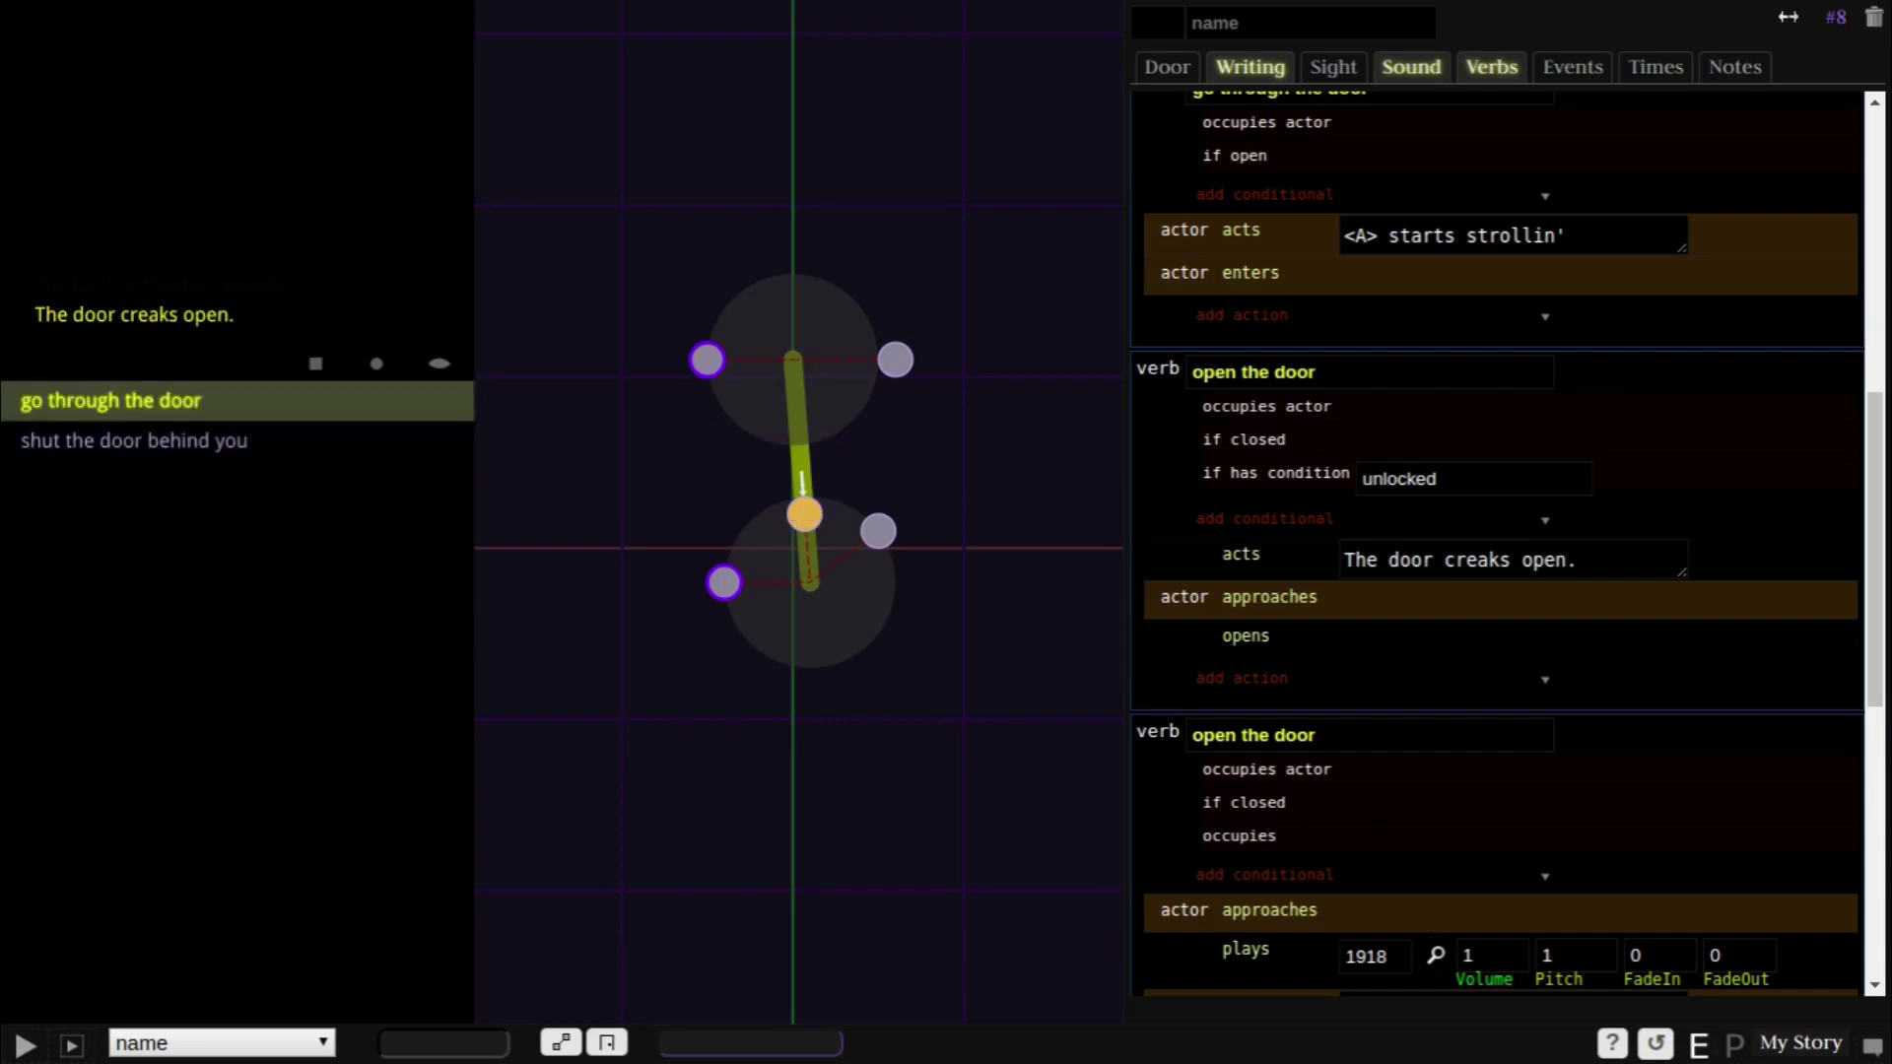
pyautogui.click(108, 400)
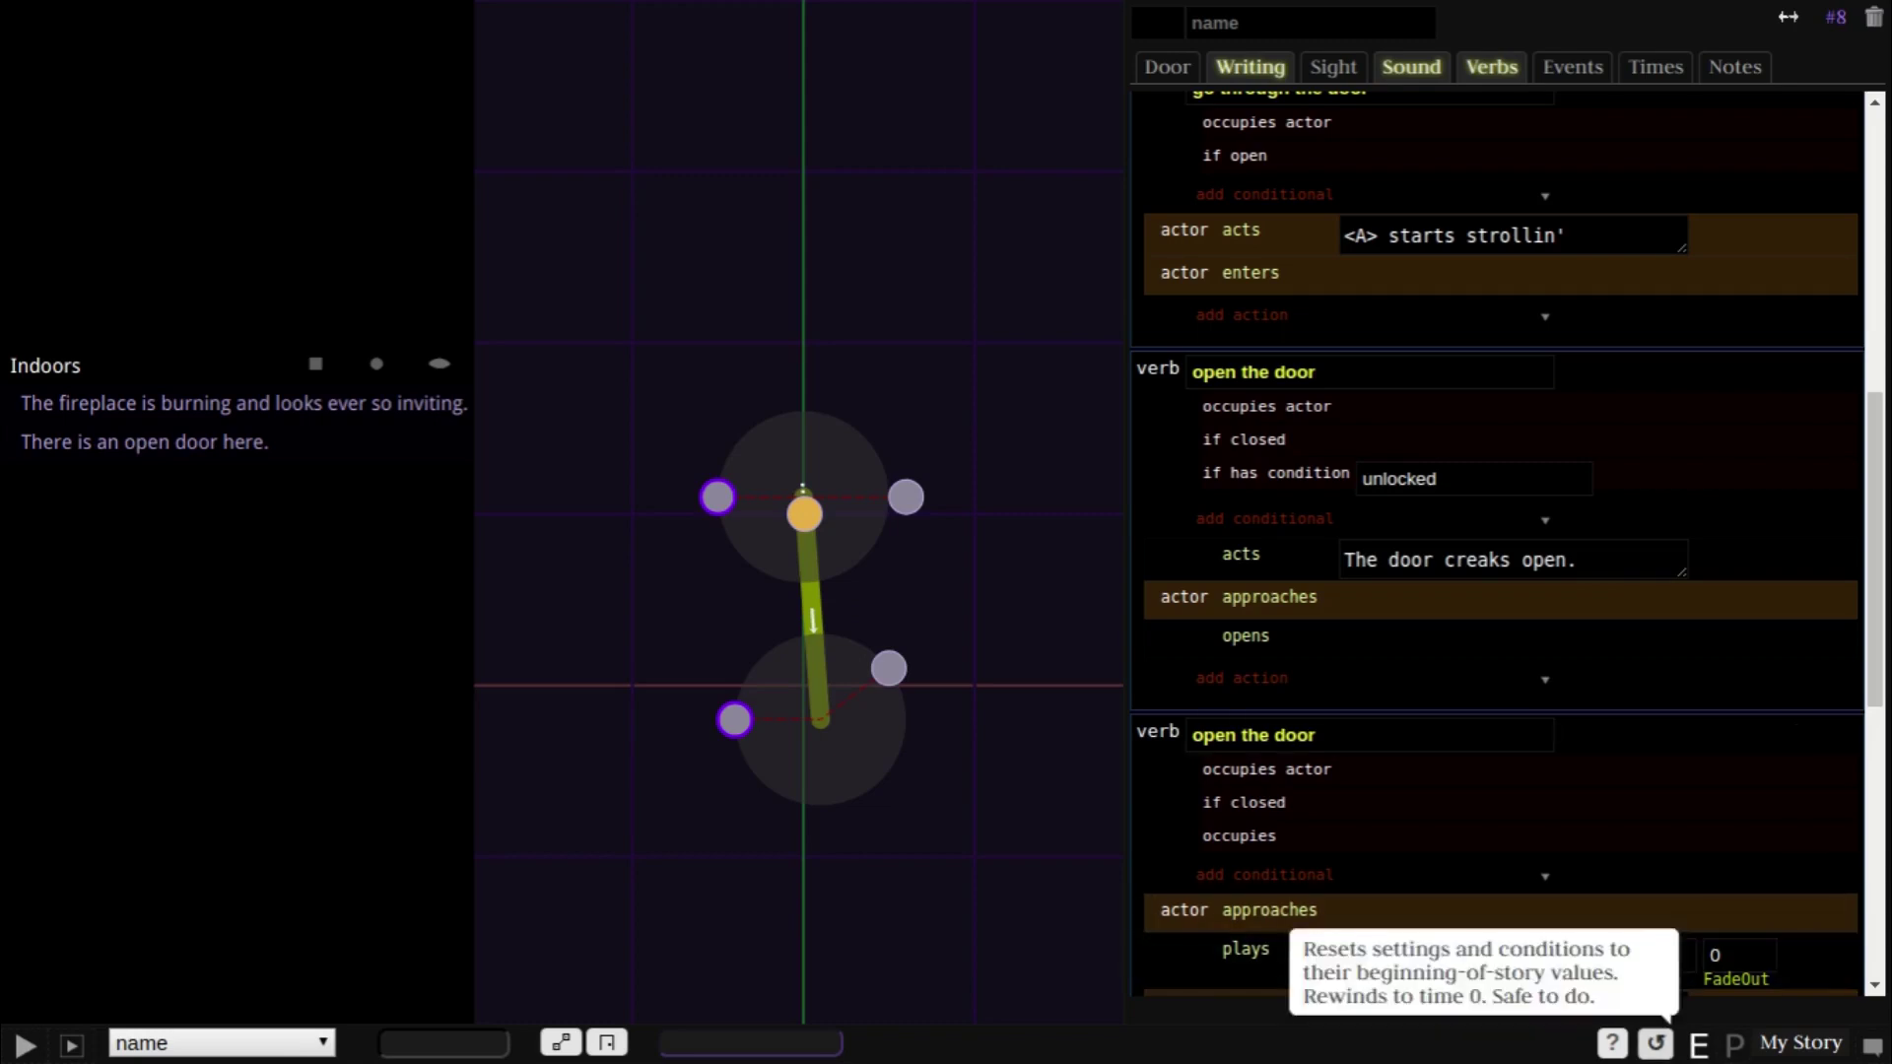
# - Reset the world, place the character at the outdoor node's centre, and play through reading the note on the tree
pyautogui.click(1660, 1040)
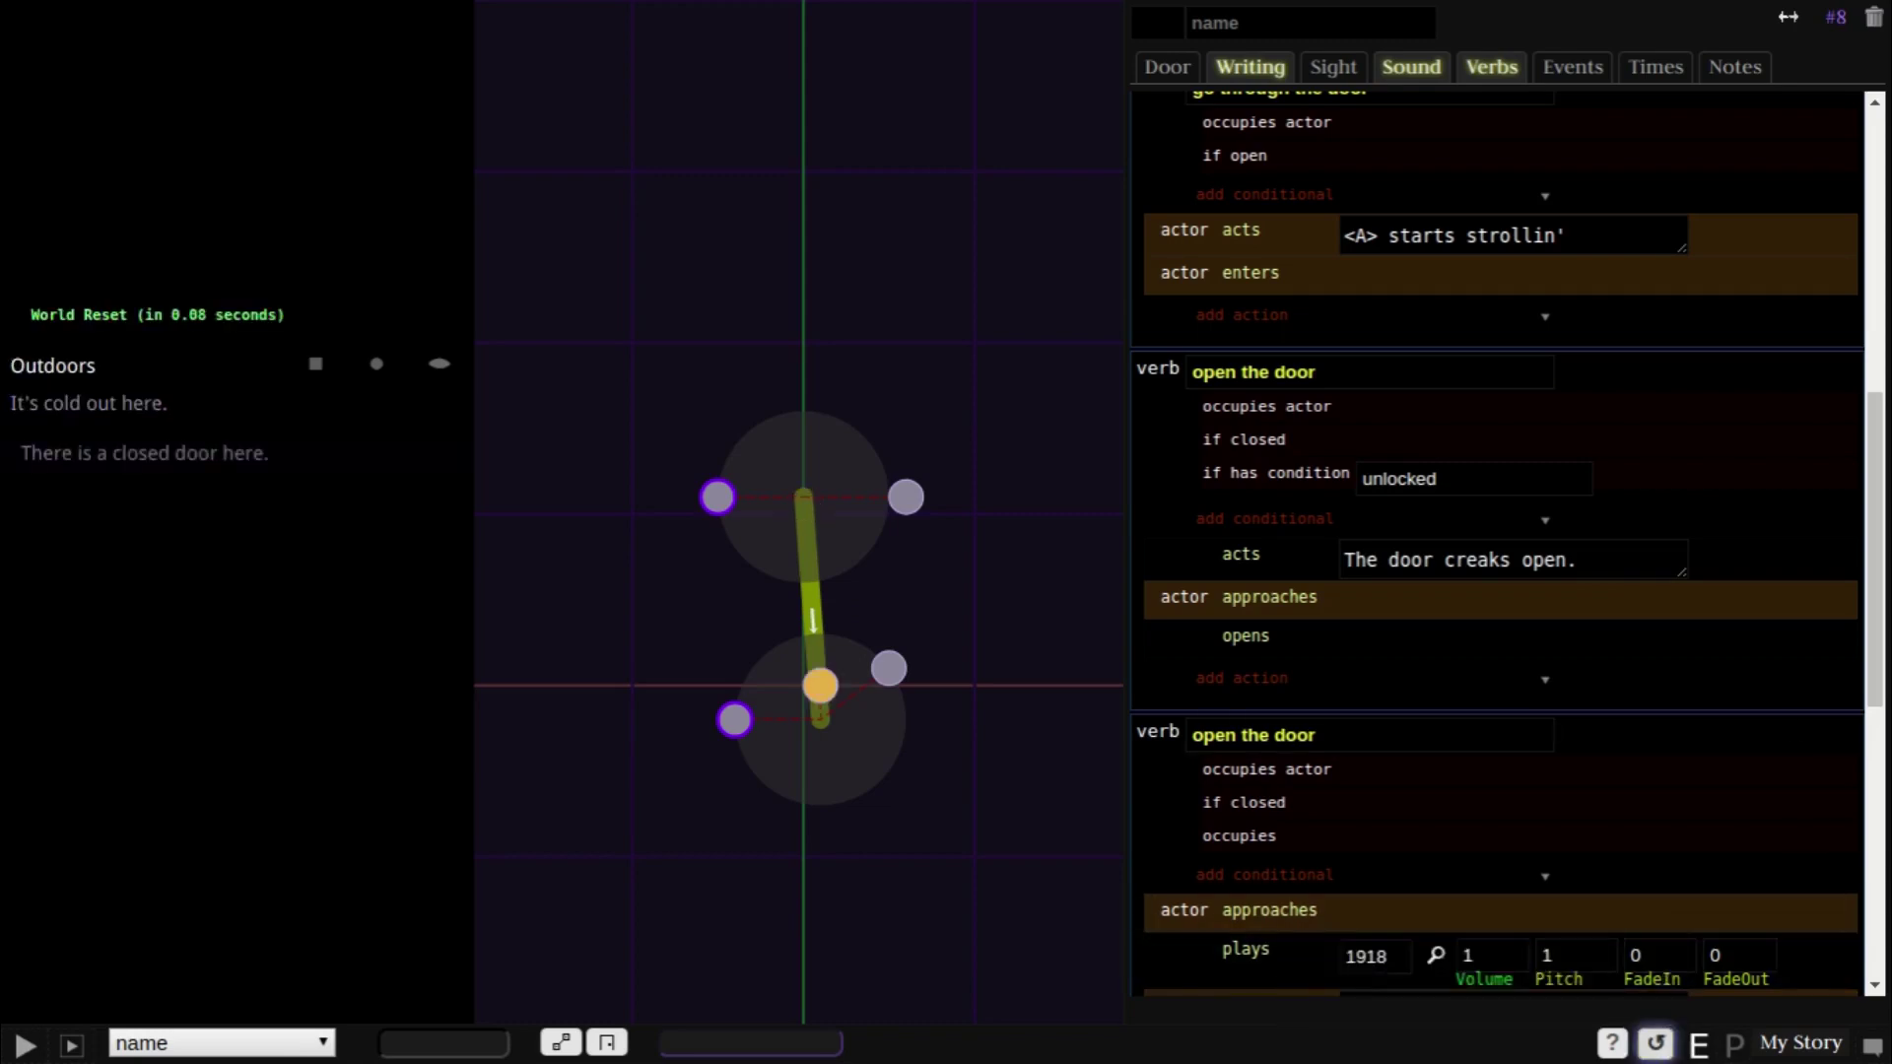
pyautogui.moveTo(821, 687); pyautogui.dragTo(820, 721)
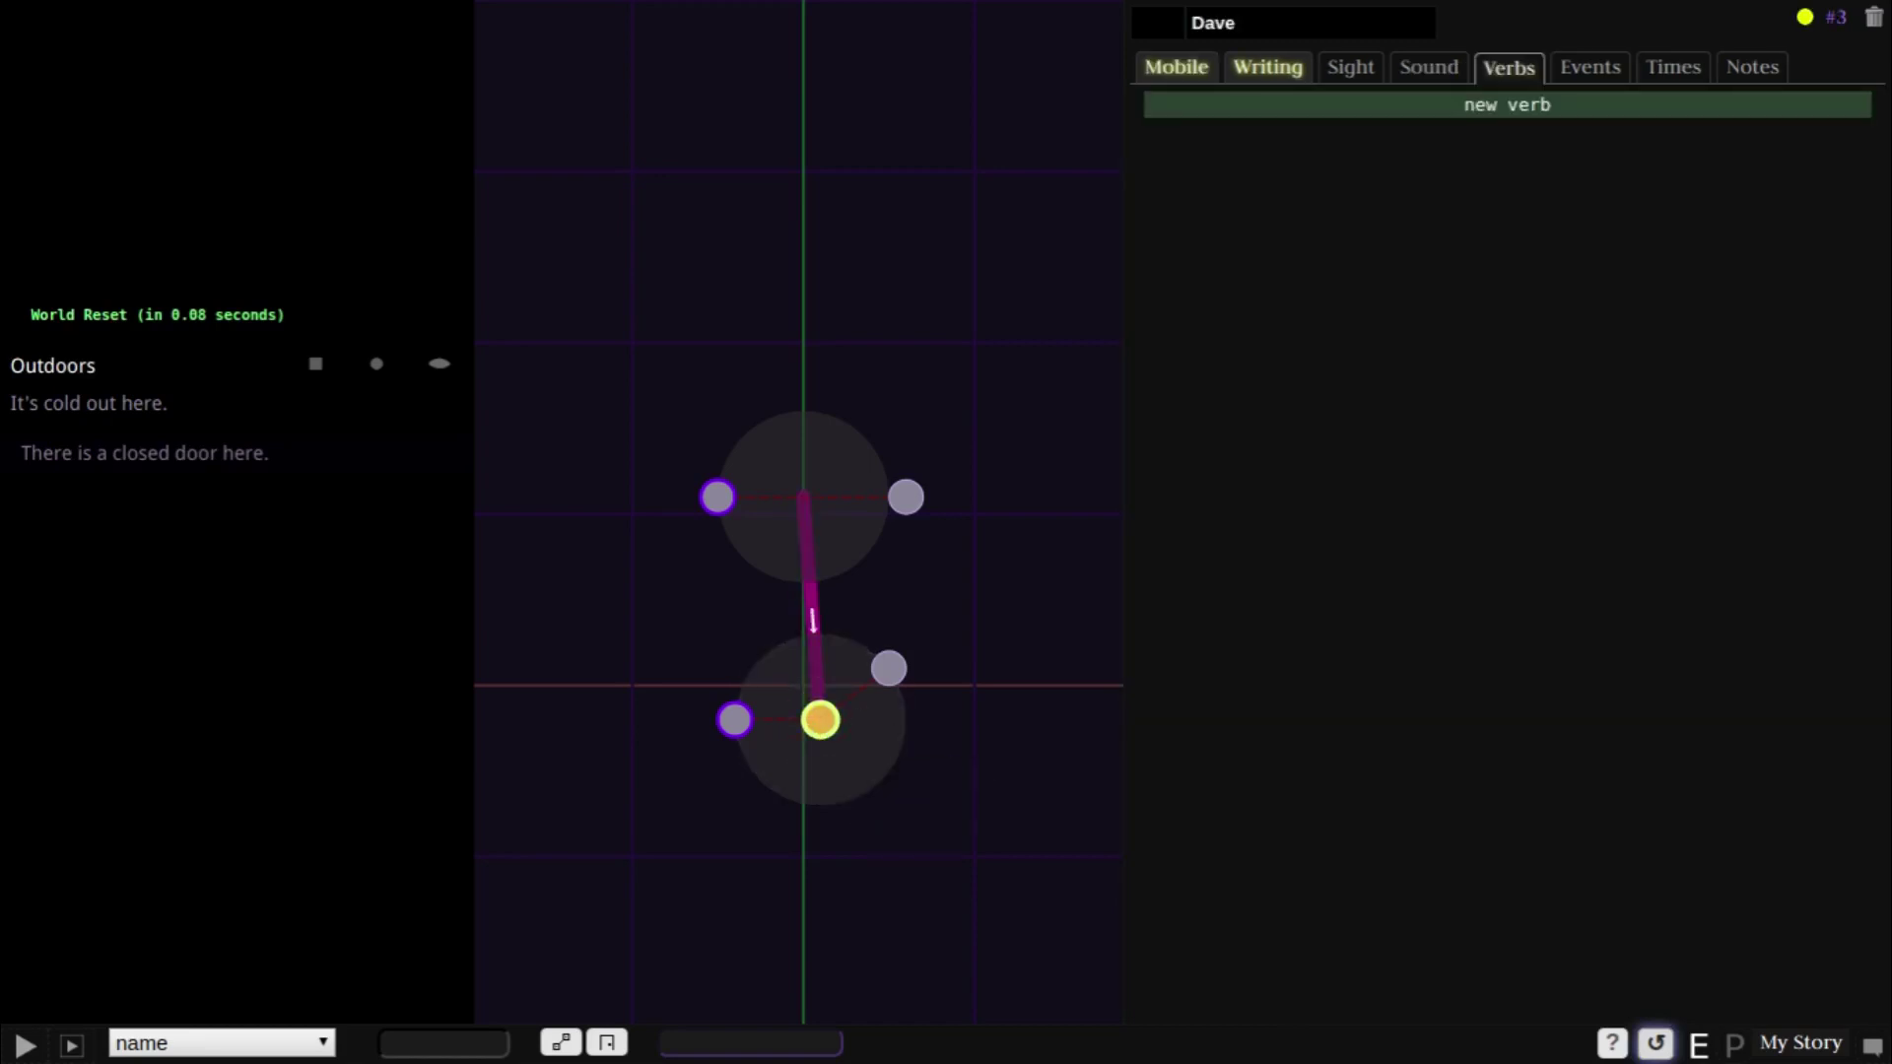
pyautogui.click(158, 453)
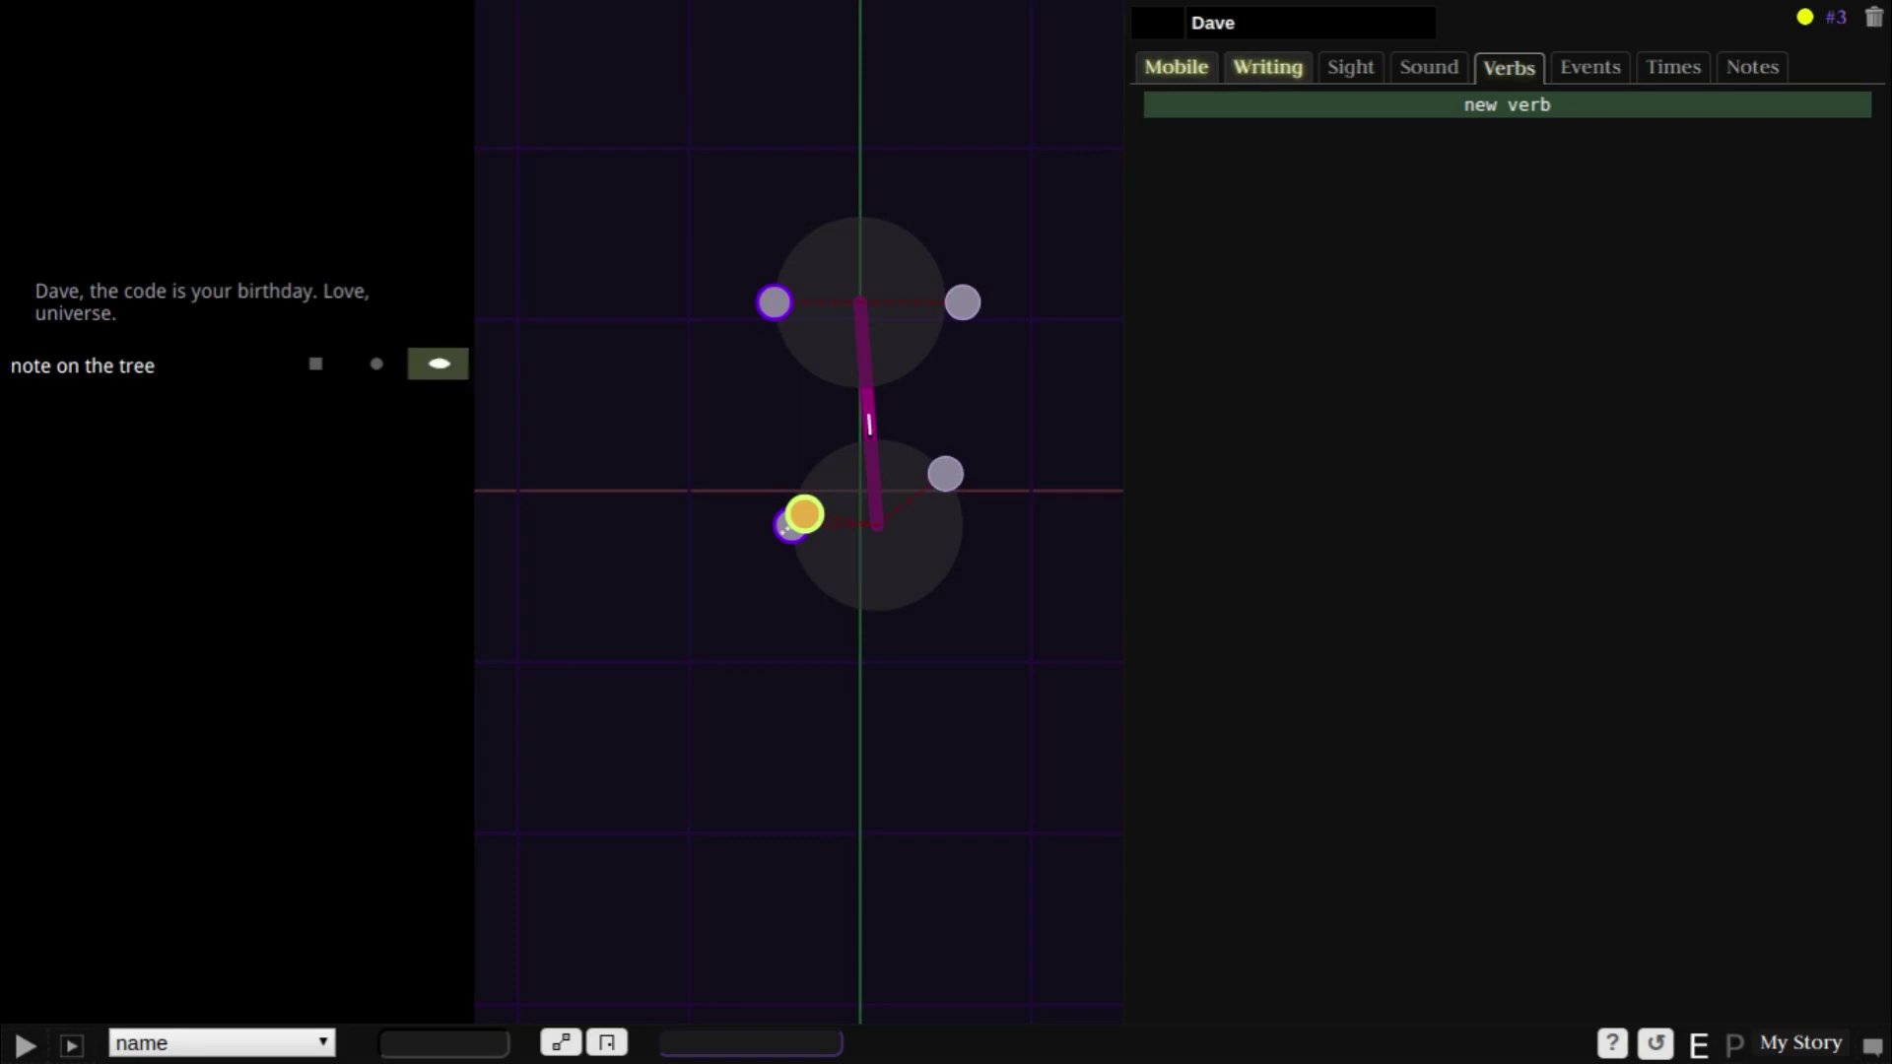
pyautogui.click(440, 364)
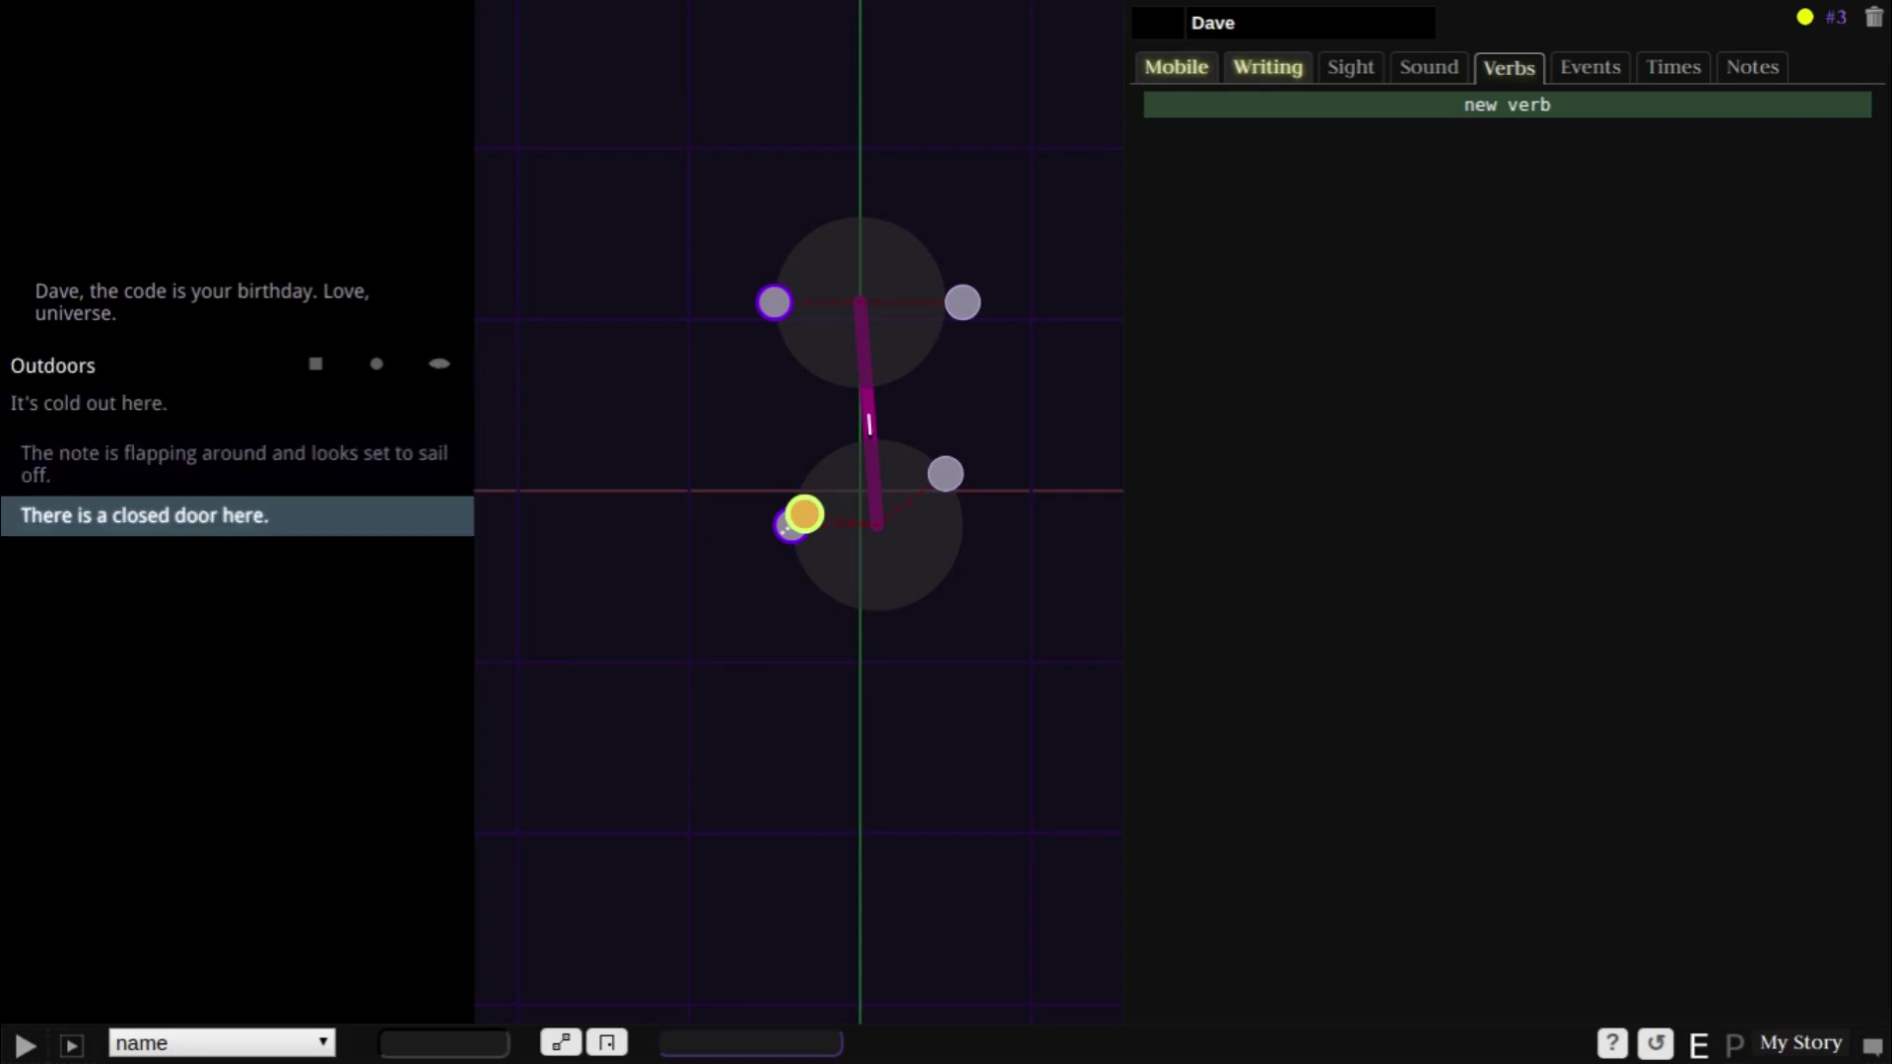
# - Test entering the birthday at the closed door and opening it as the character
pyautogui.click(219, 513)
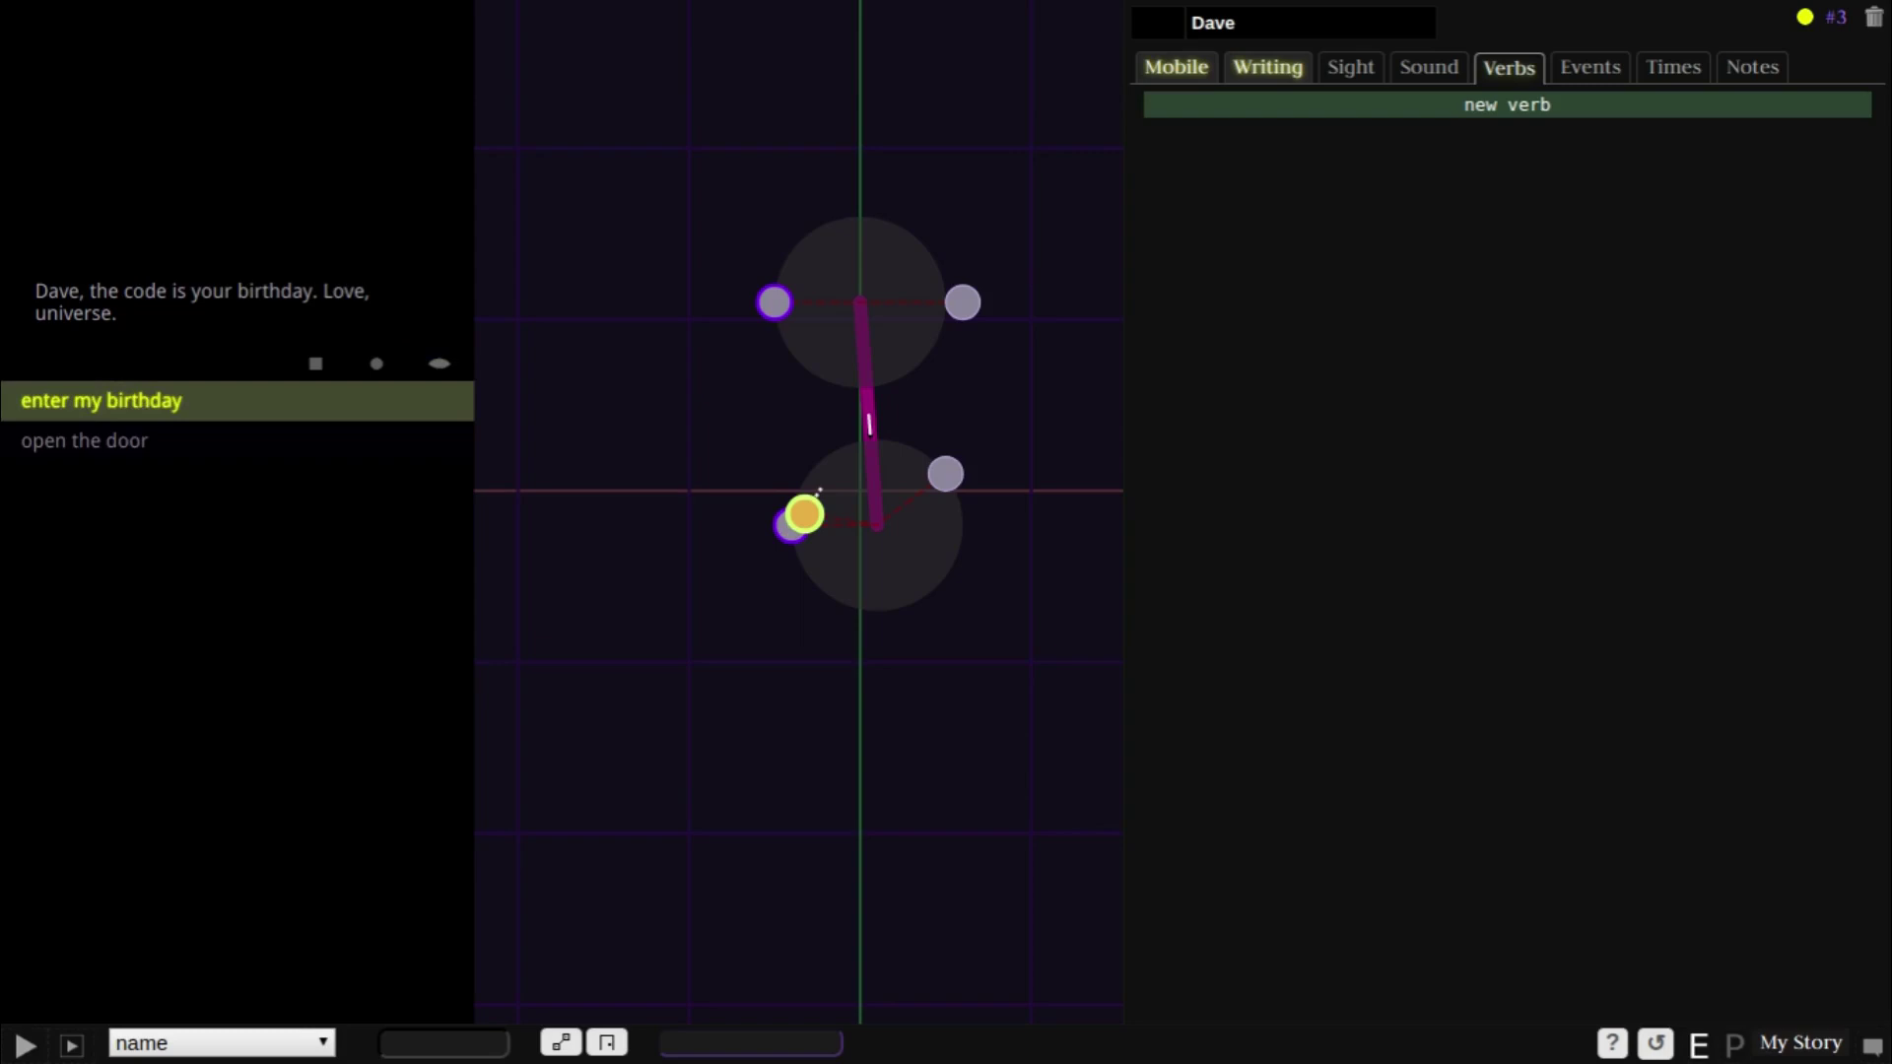
pyautogui.press('Return')
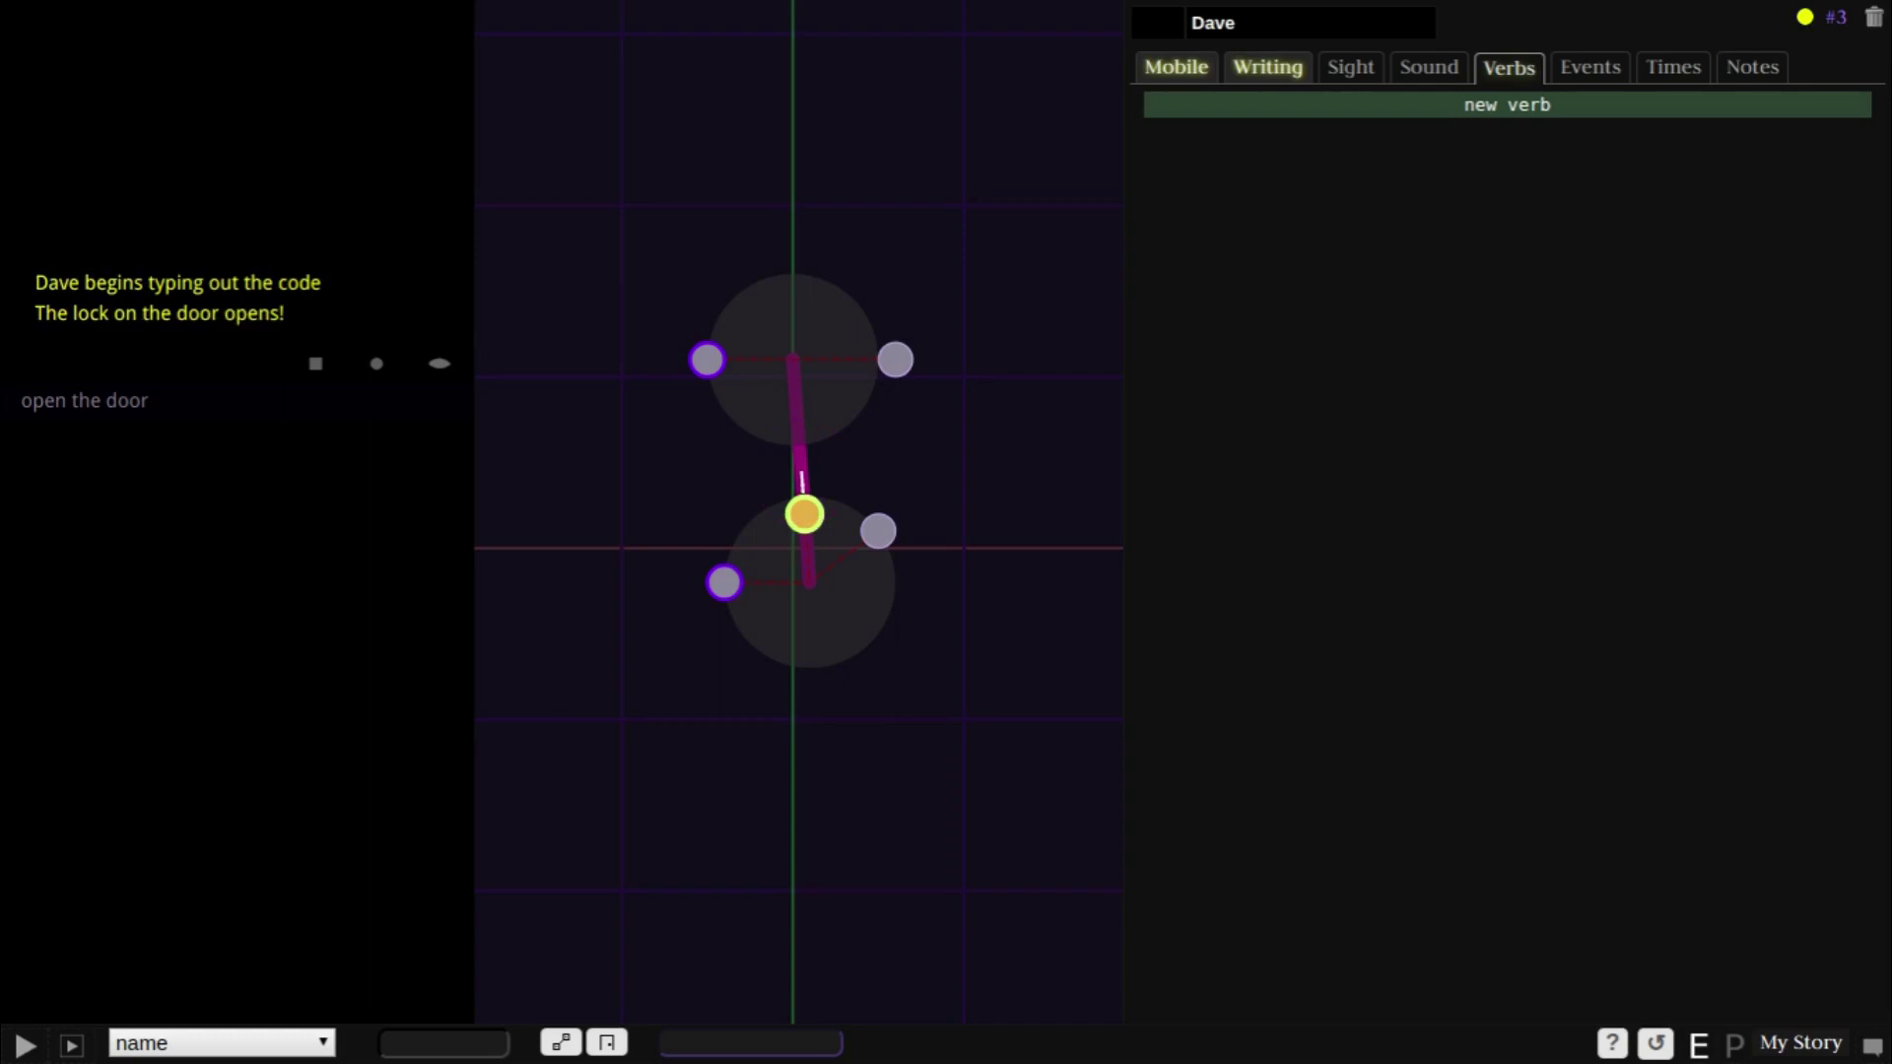
pyautogui.press('Down')
pyautogui.press('Return')
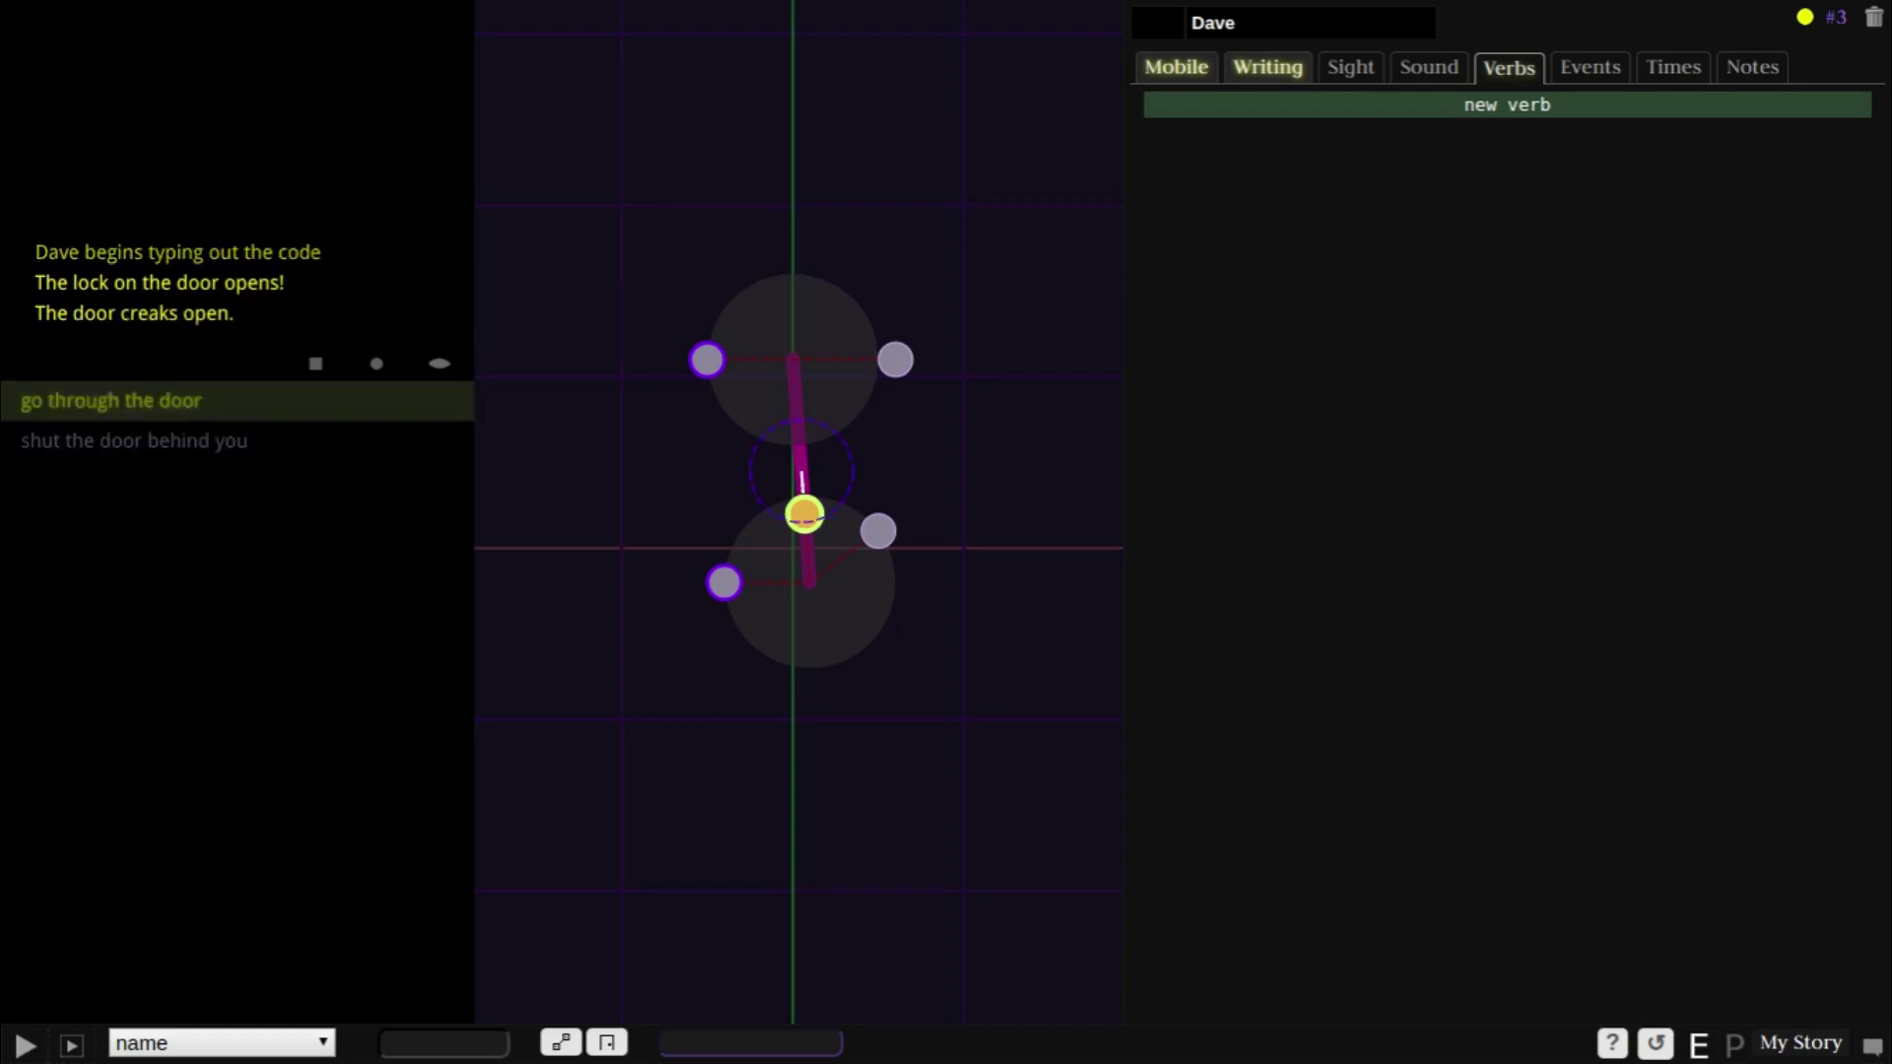
pyautogui.press('Down')
pyautogui.press('Down')
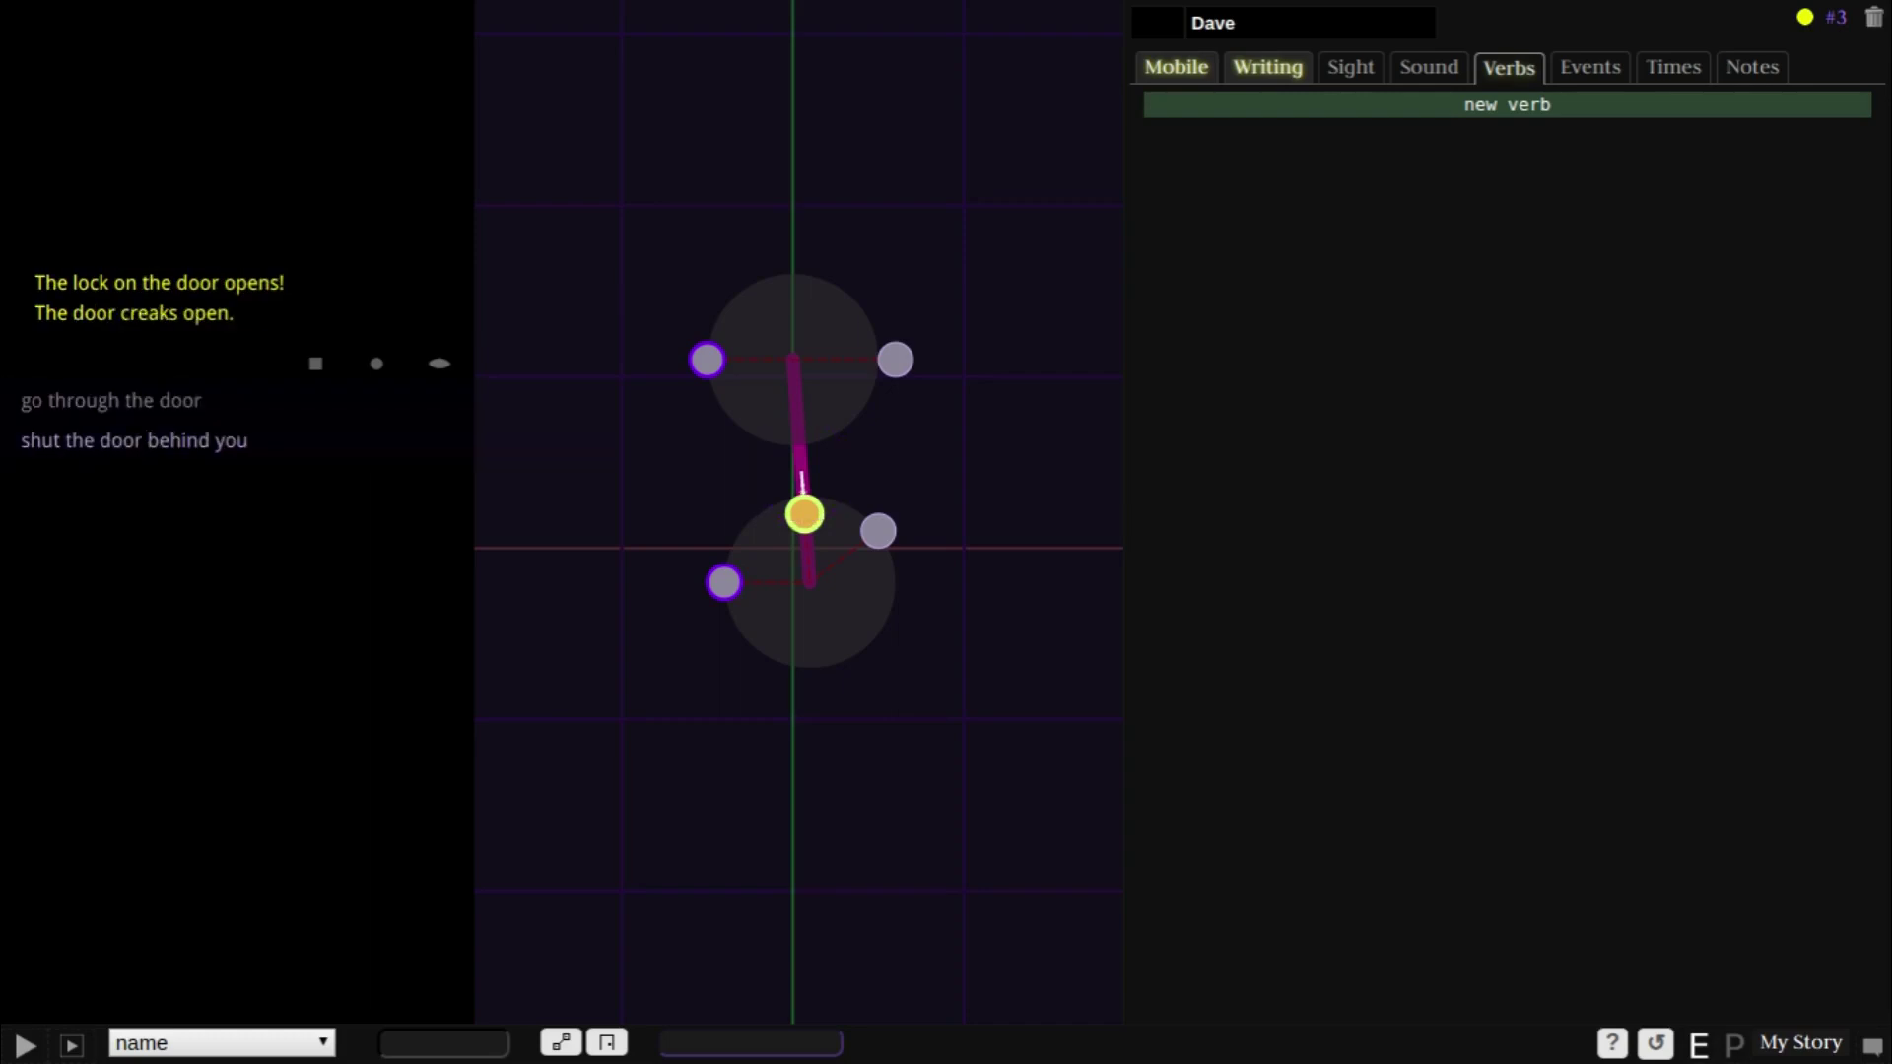
pyautogui.press('Down')
pyautogui.press('Up')
pyautogui.press('Up')
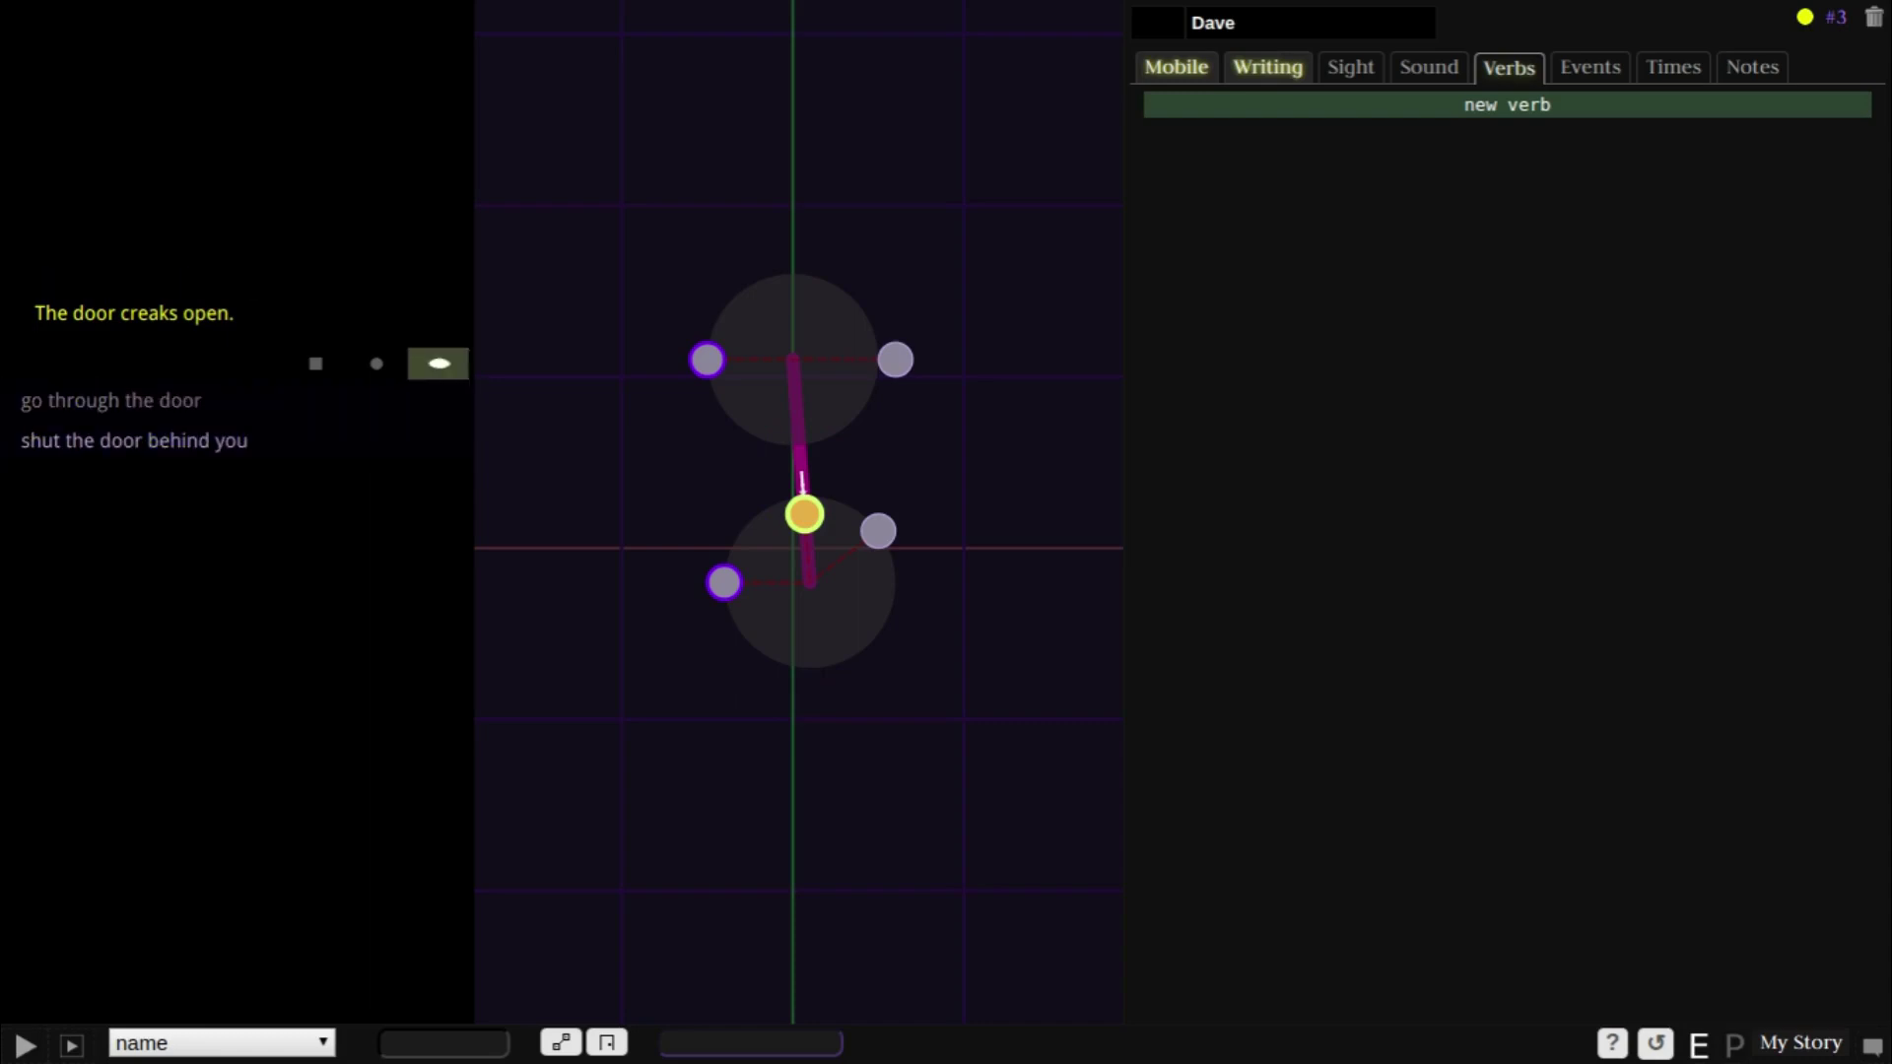
pyautogui.press('Down')
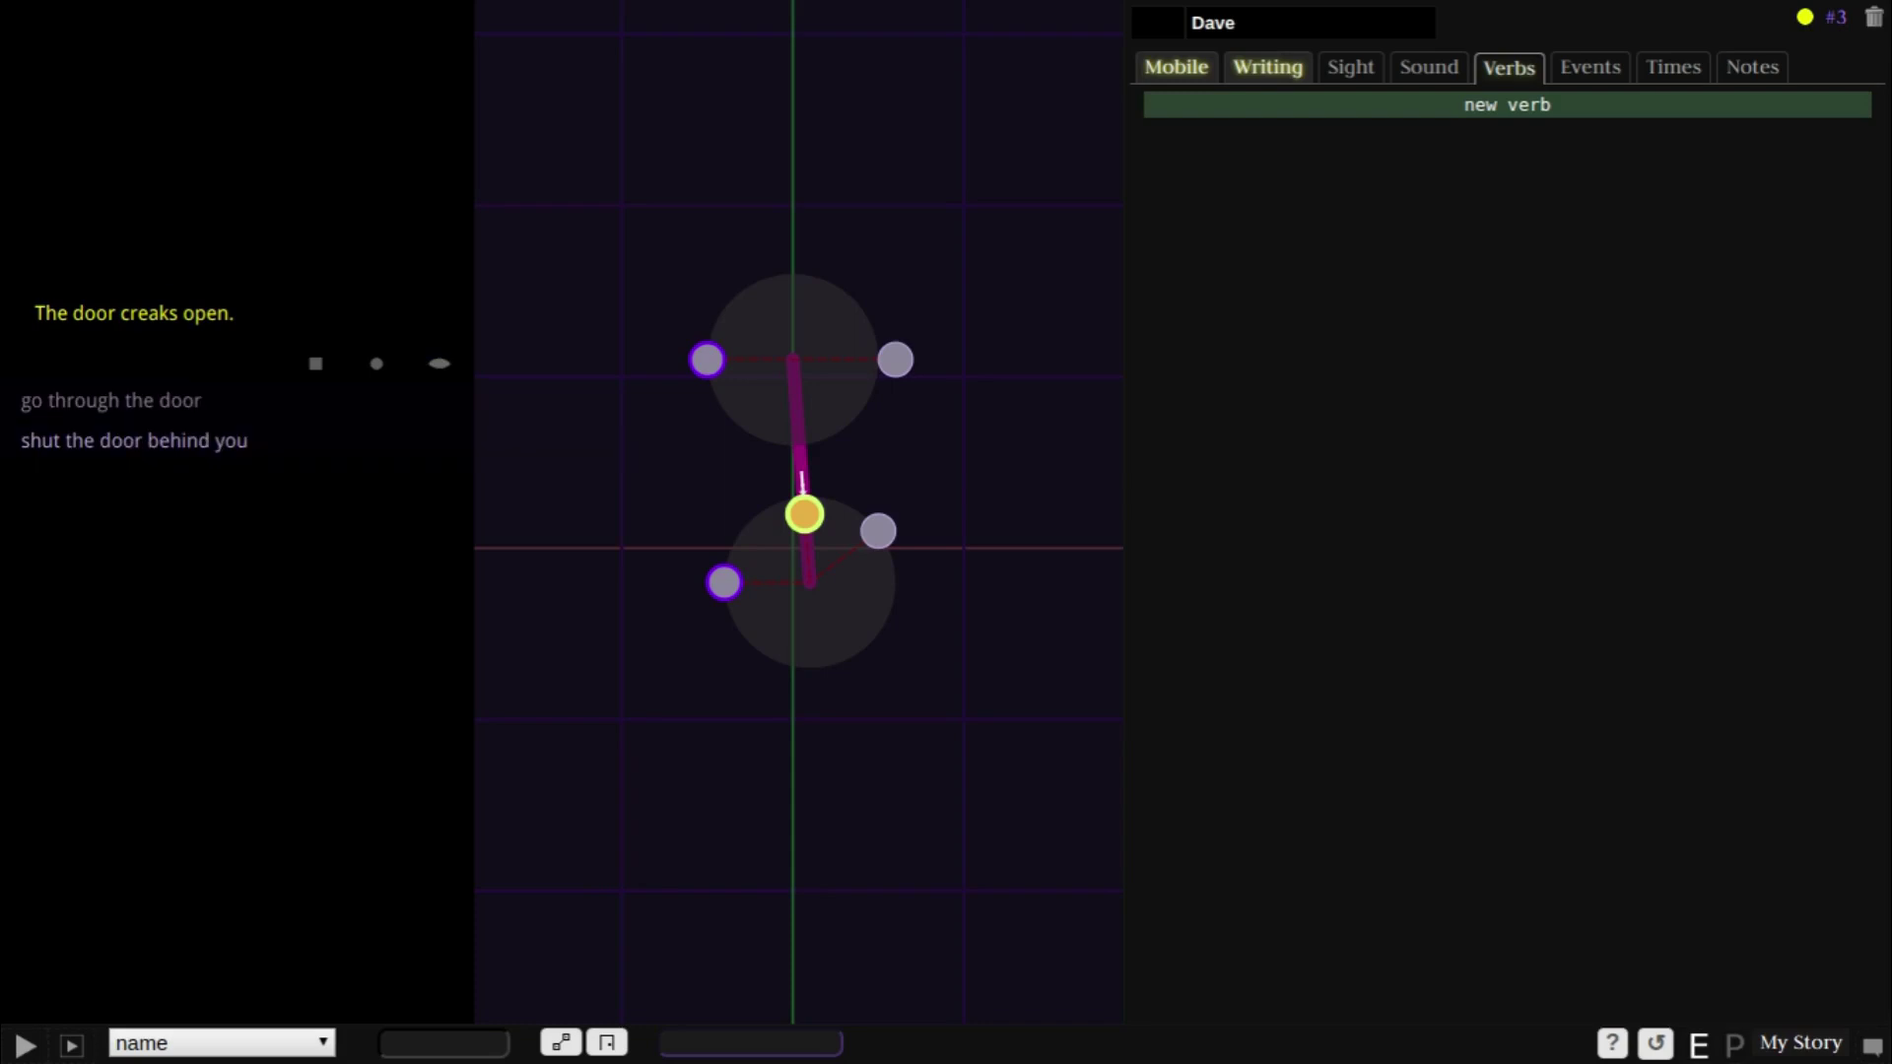
# - Reset the world to its beginning-of-story state and bring up the closed door's choices
pyautogui.click(1656, 1043)
pyautogui.press('Right')
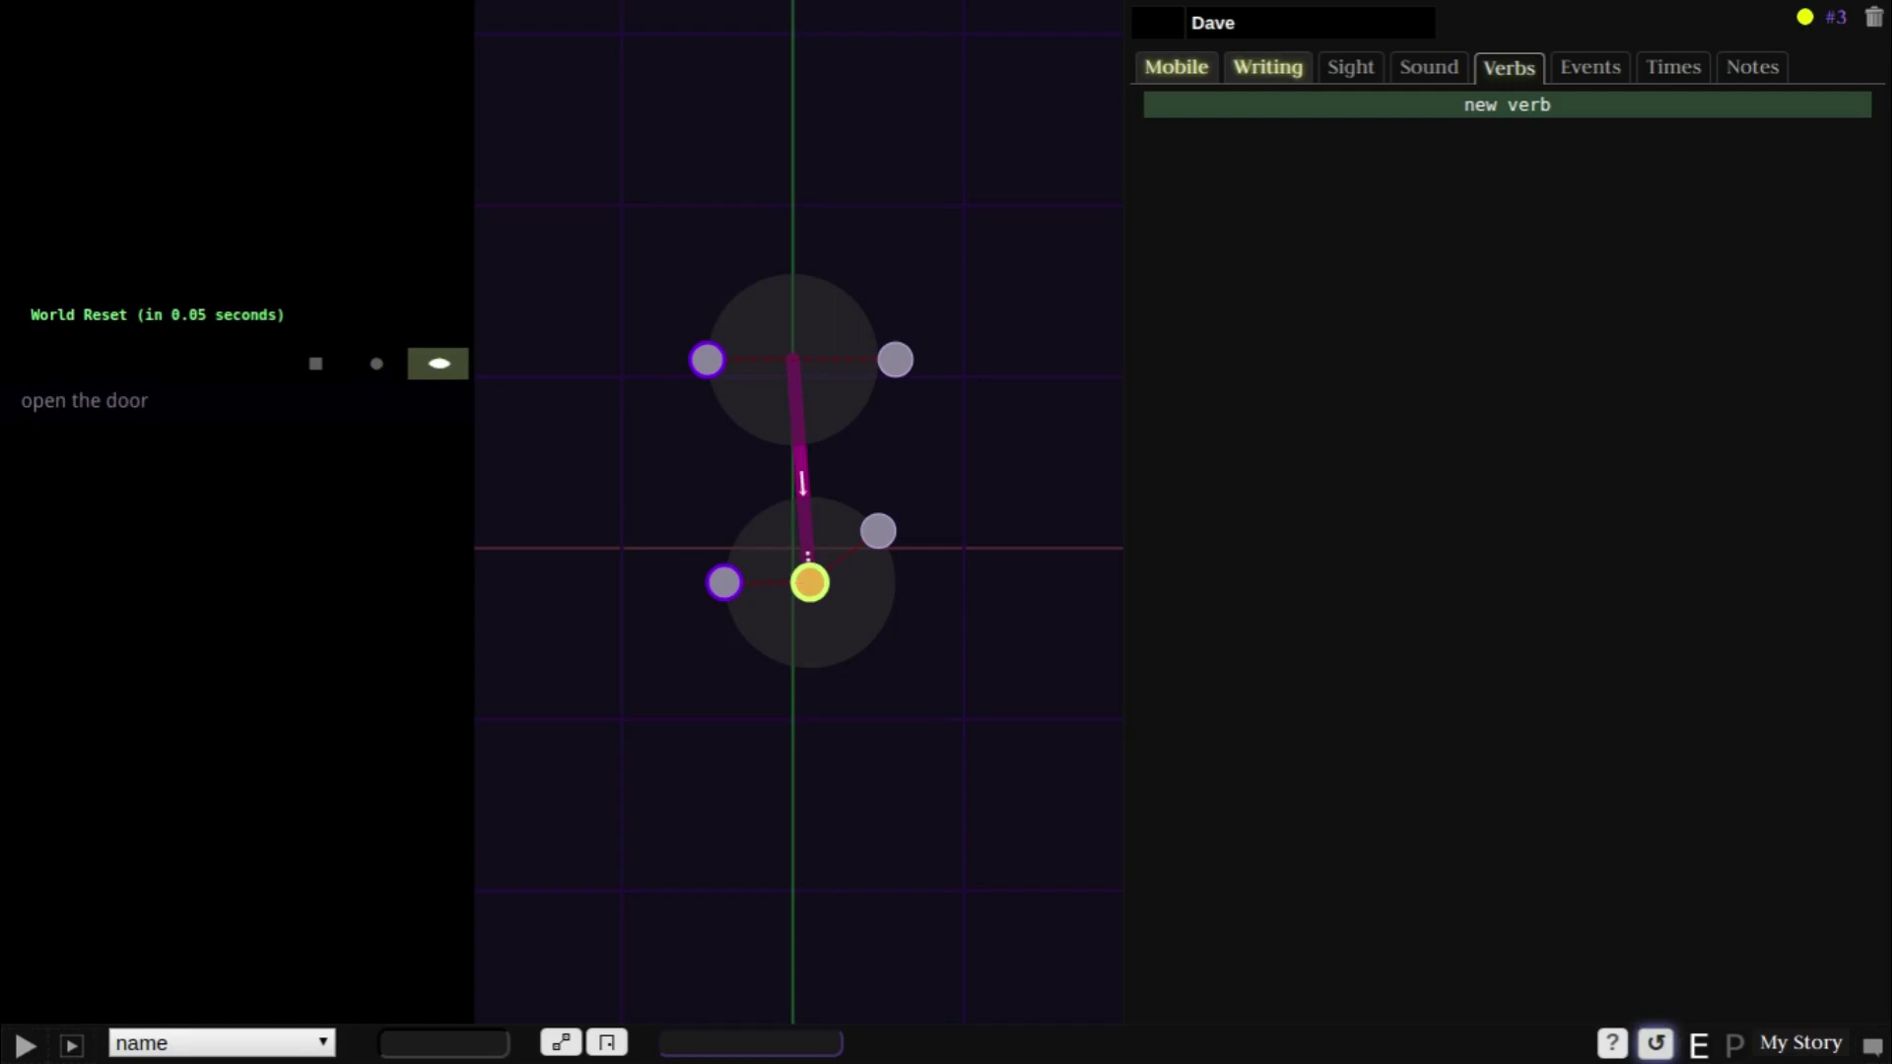
pyautogui.press('Down')
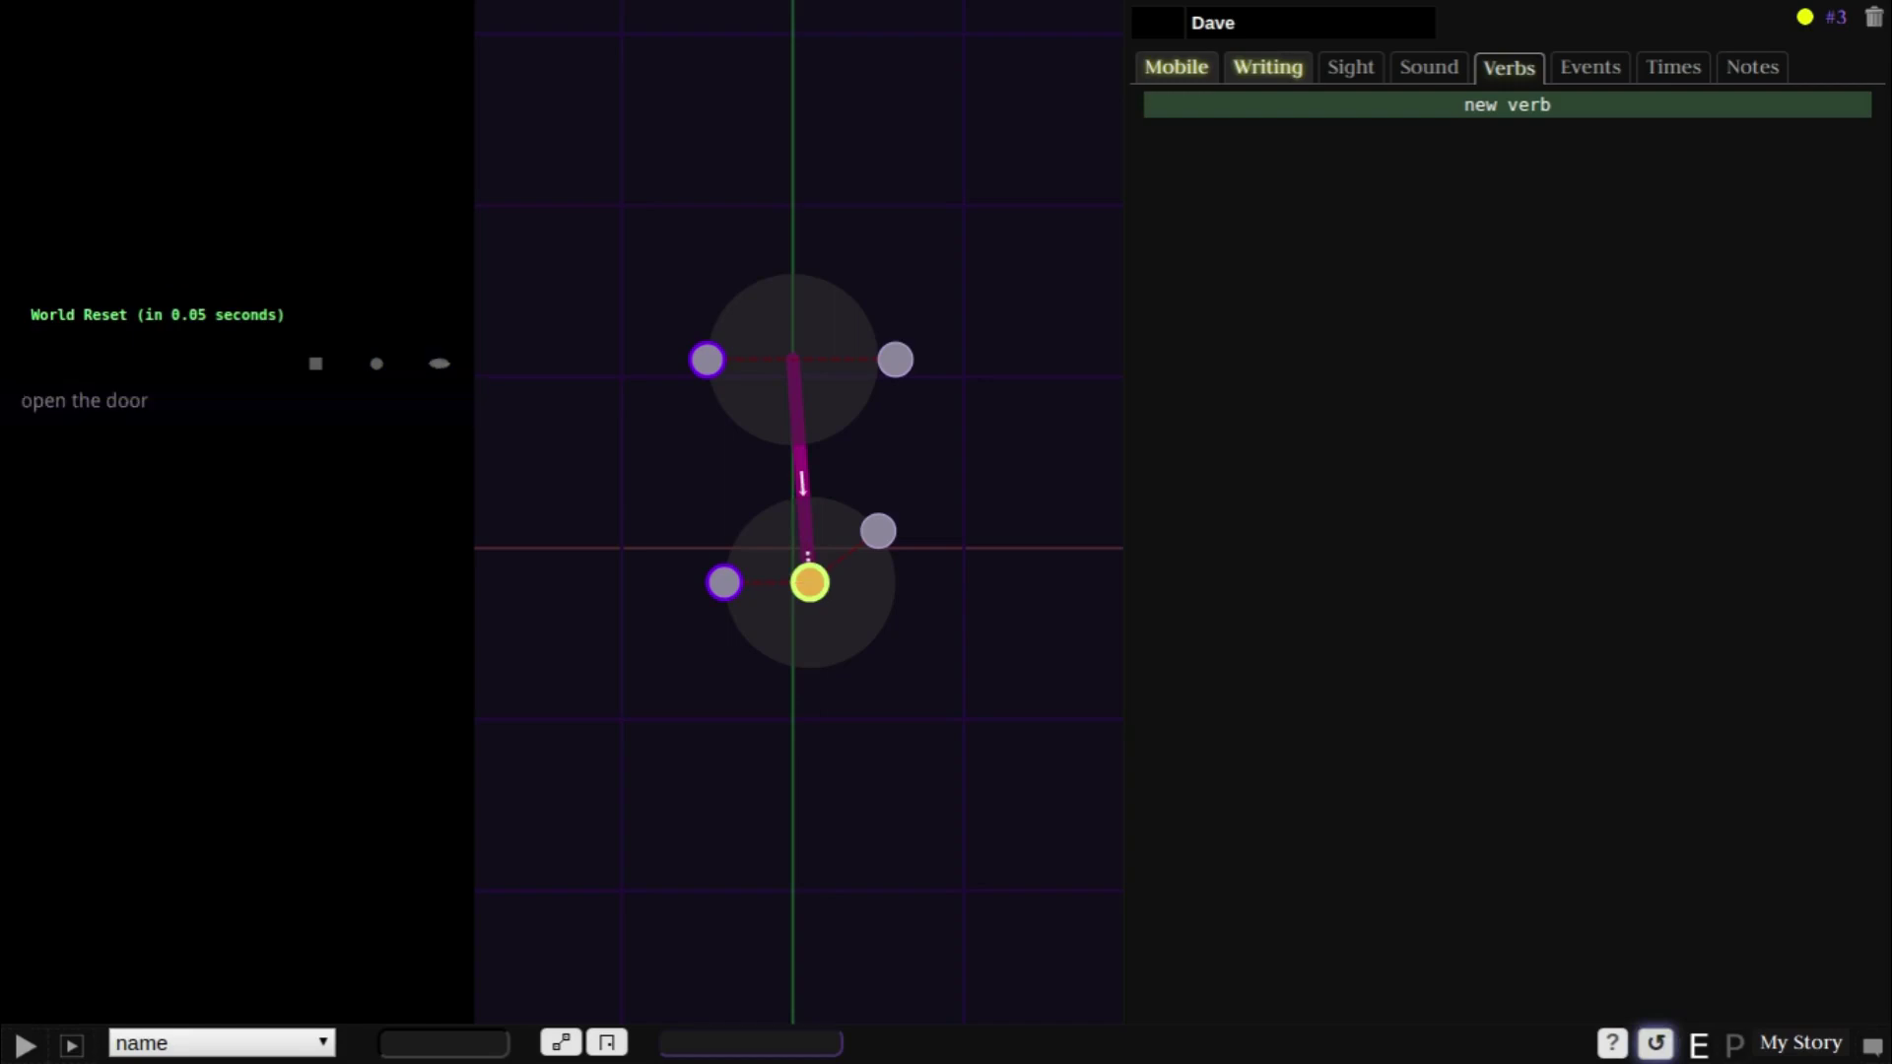
# - Add a once conditional to the door's "open the door" verb in which the actor tries the doorknob
pyautogui.click(802, 483)
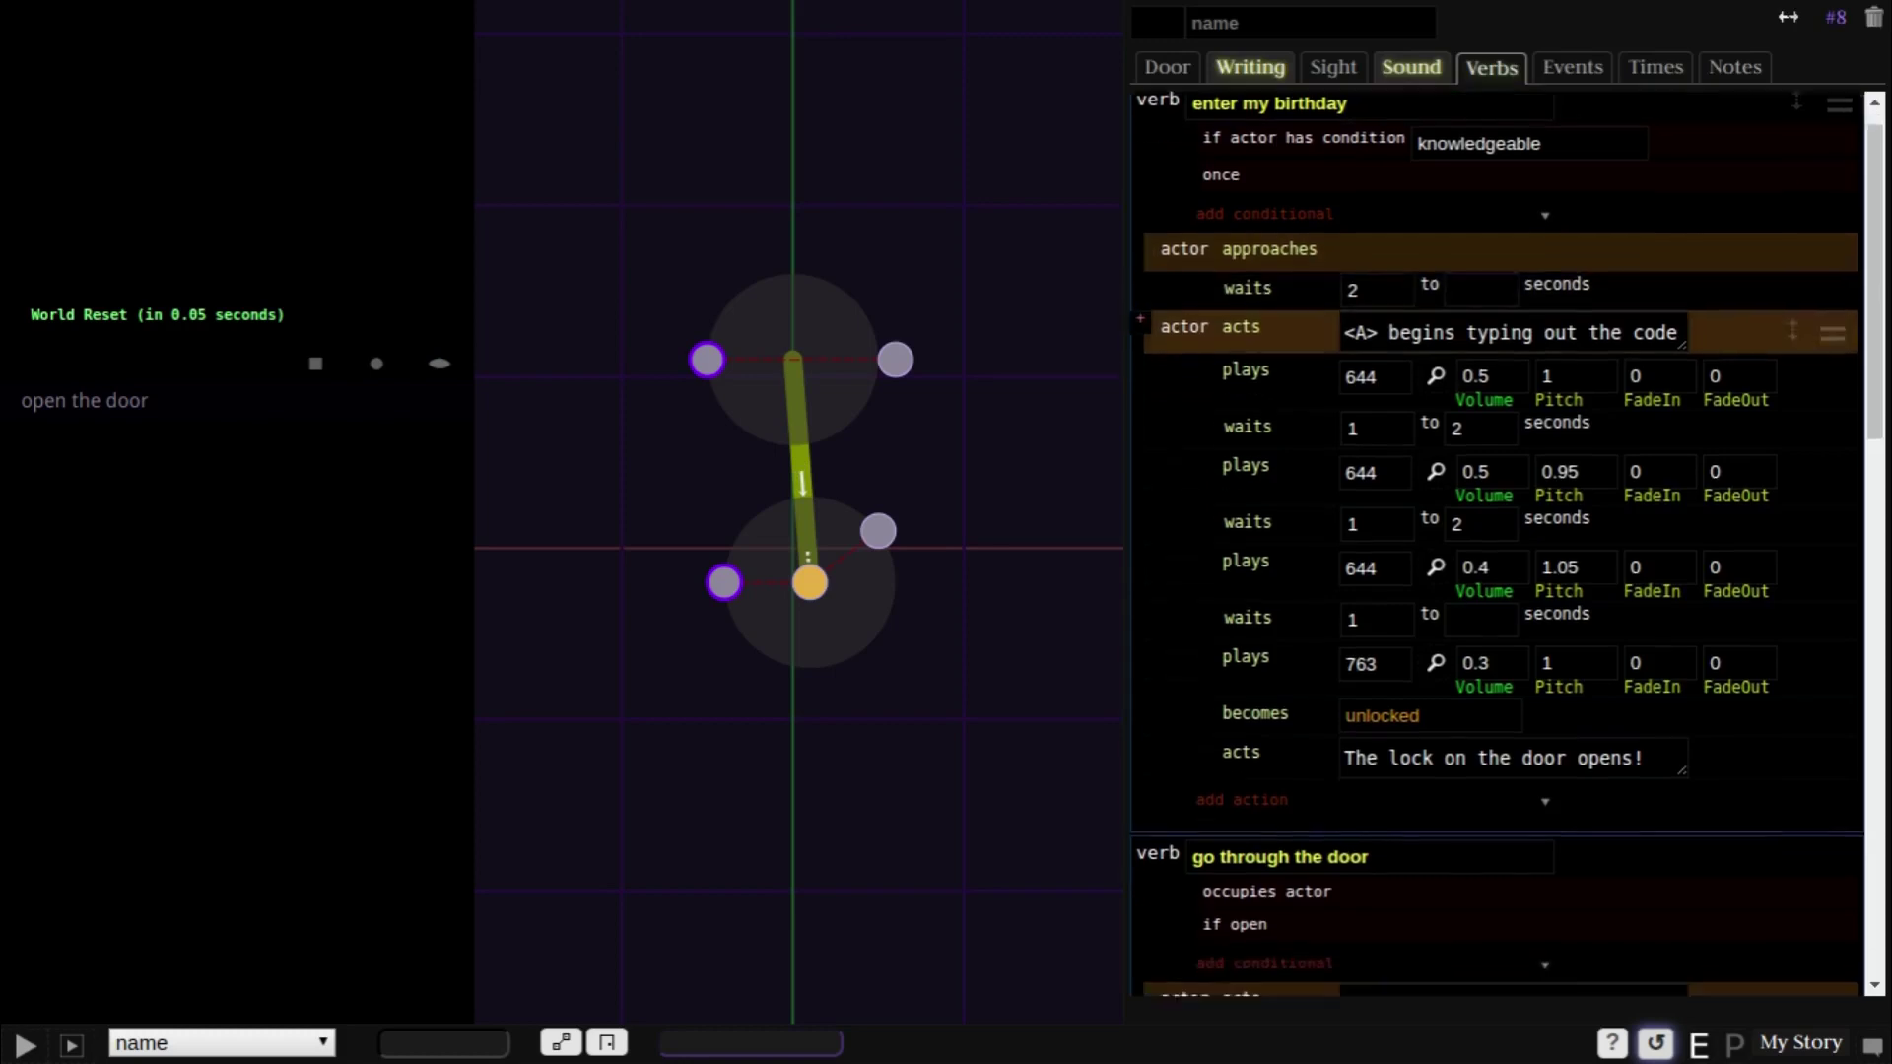
pyautogui.scroll(-6, 1497, 542)
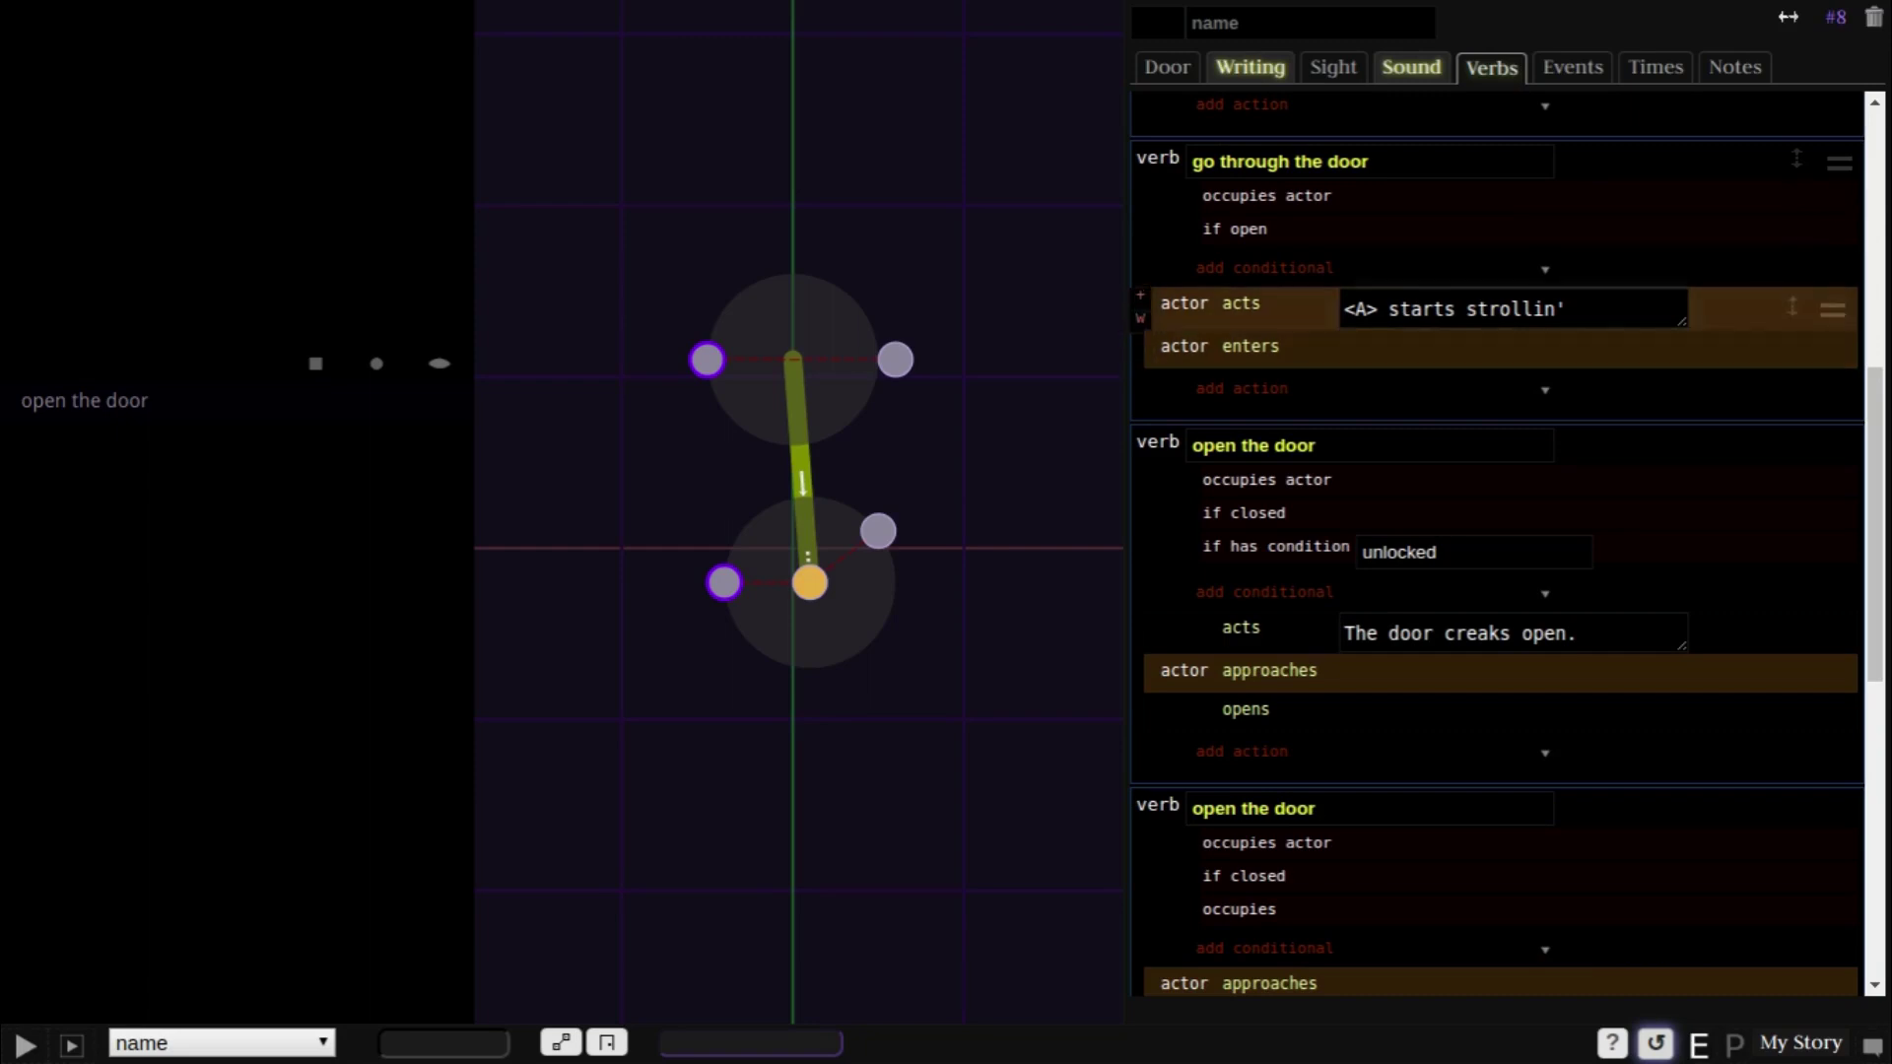
pyautogui.scroll(-1, 1506, 548)
pyautogui.scroll(-3, 1506, 548)
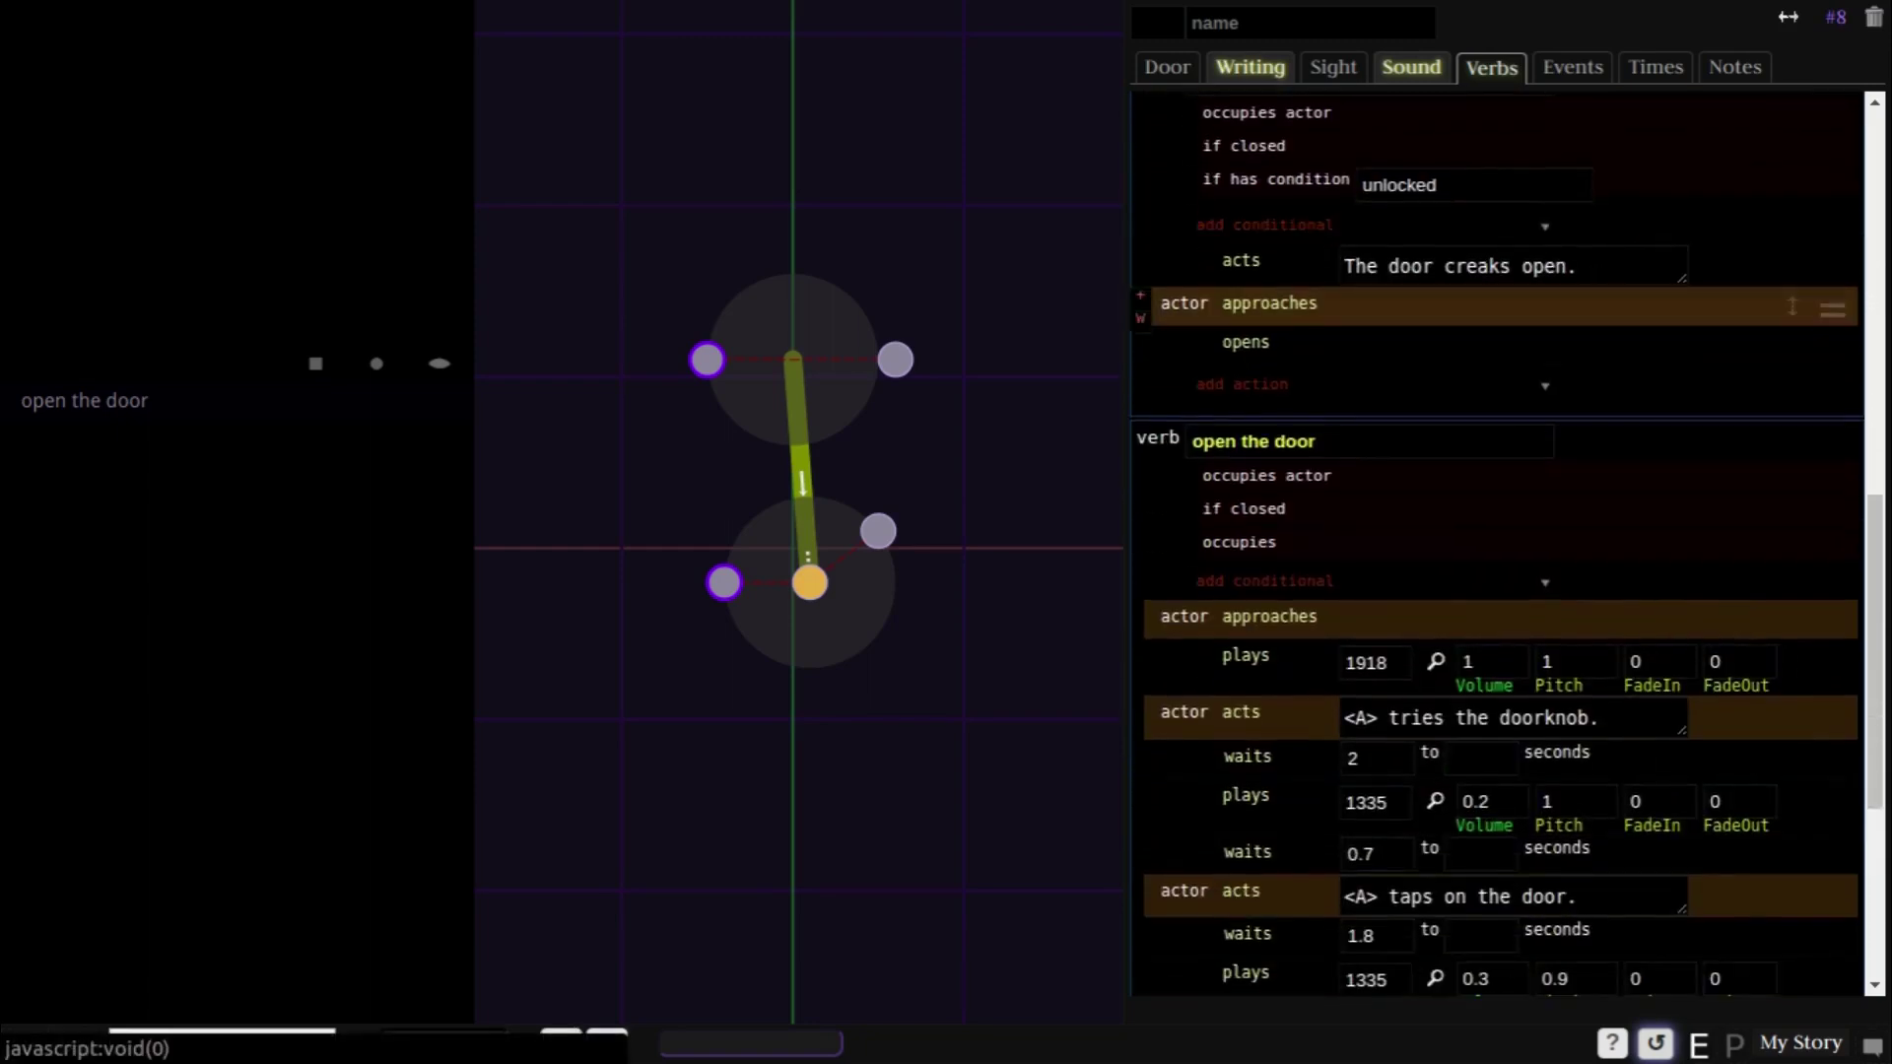
pyautogui.scroll(-2, 1506, 548)
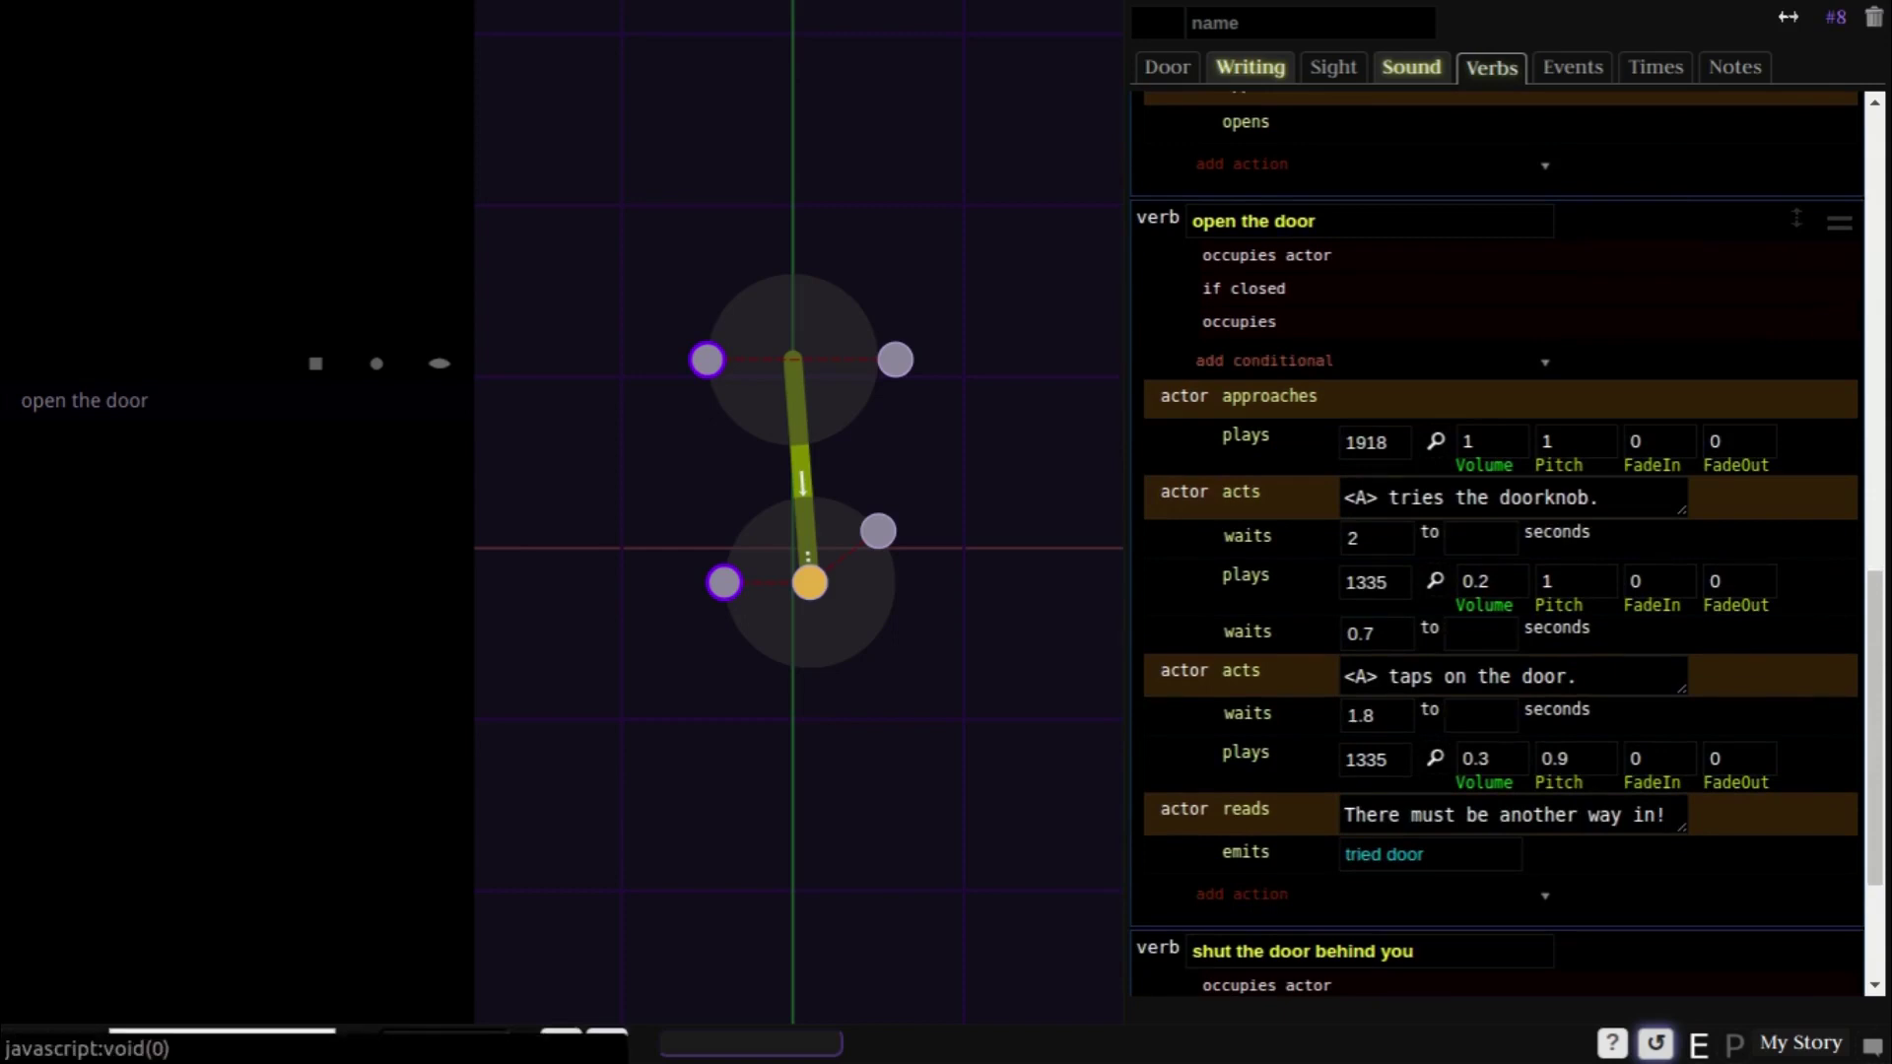
pyautogui.click(1265, 361)
pyautogui.write('once')
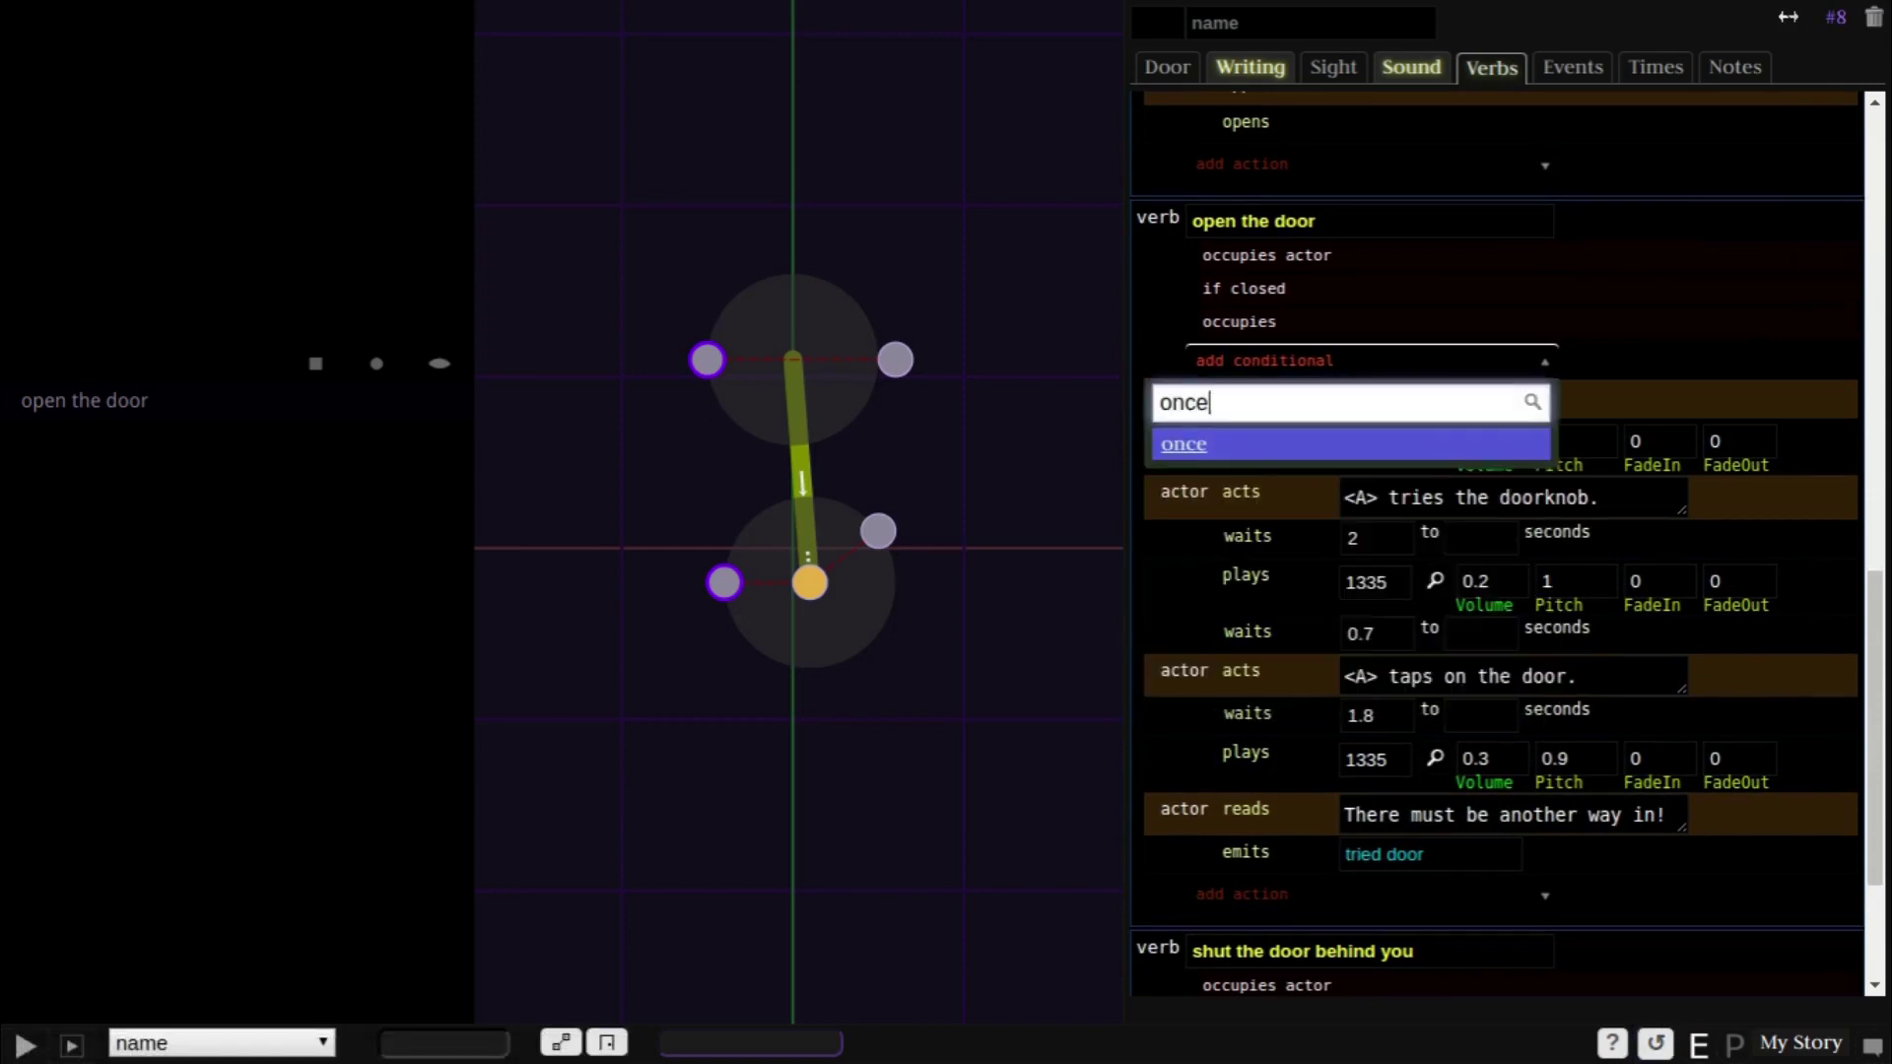
pyautogui.press('Return')
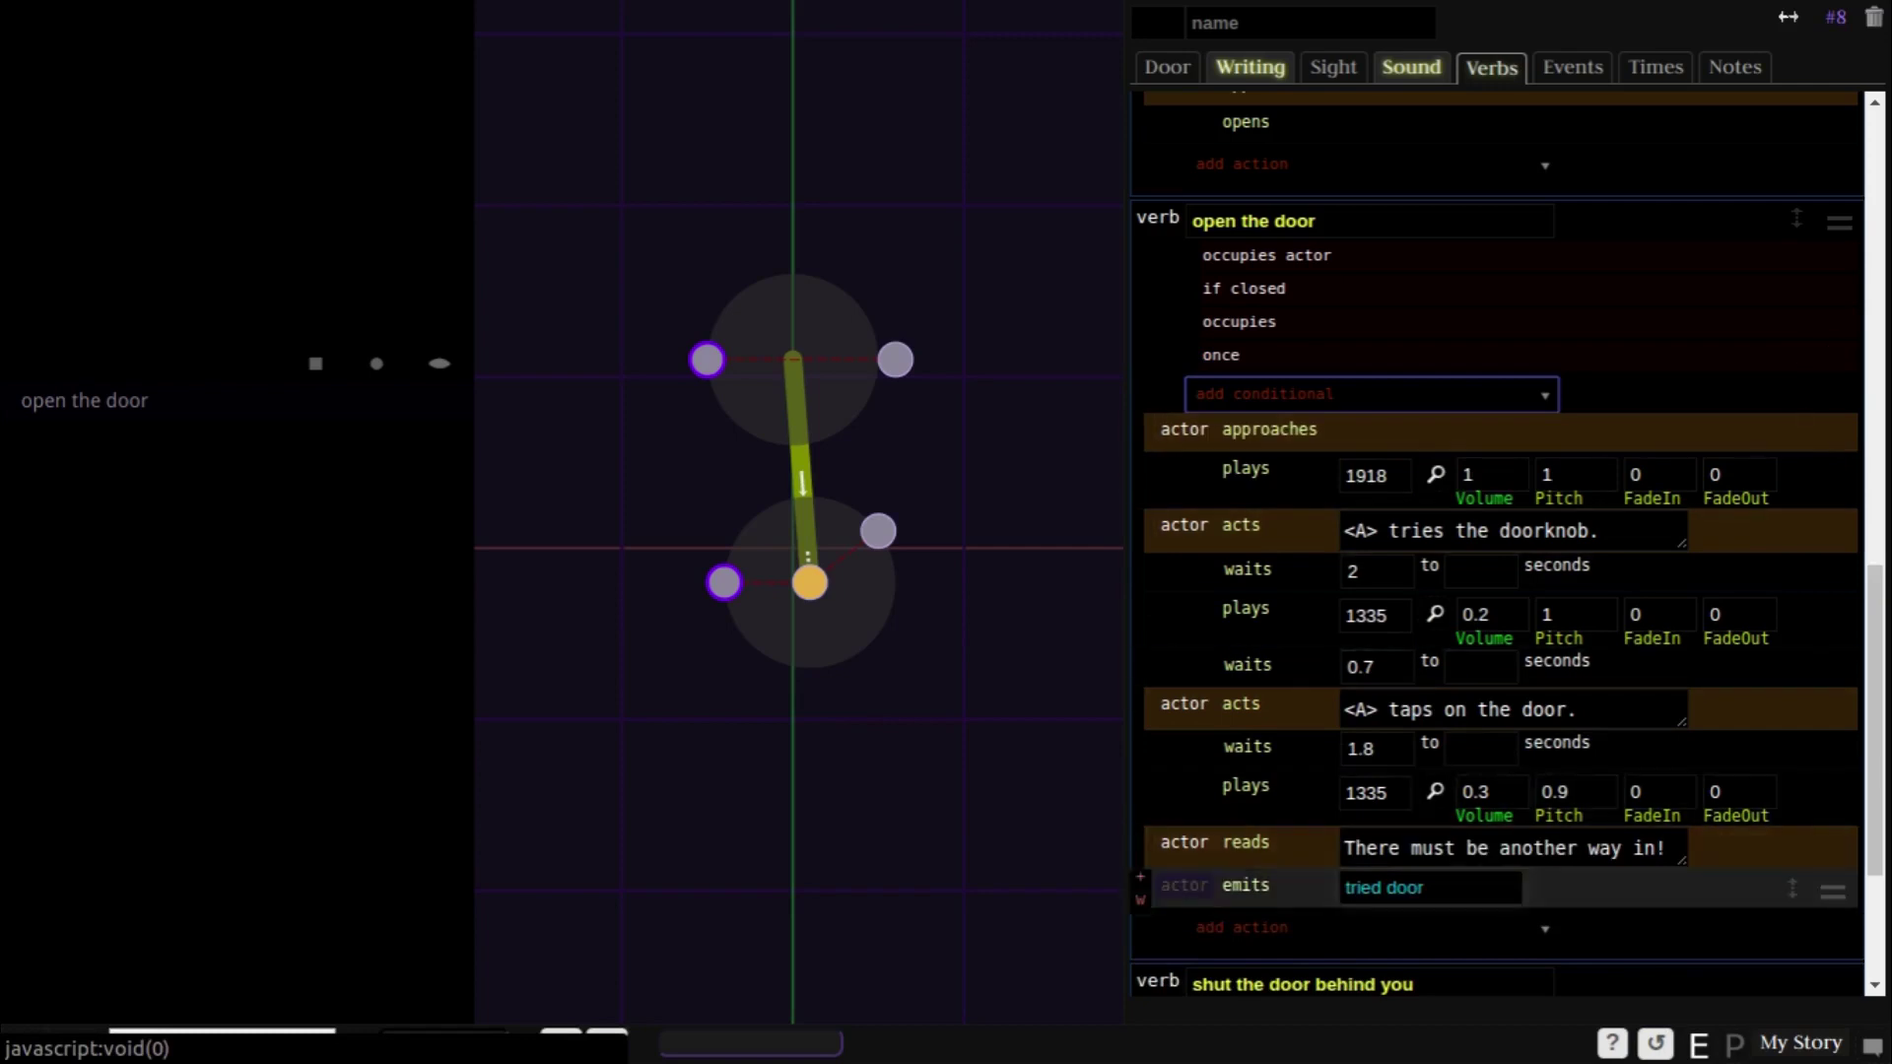
# - Add an actor looks-around action after the "tried door" emit in the door's verb
pyautogui.click(1242, 928)
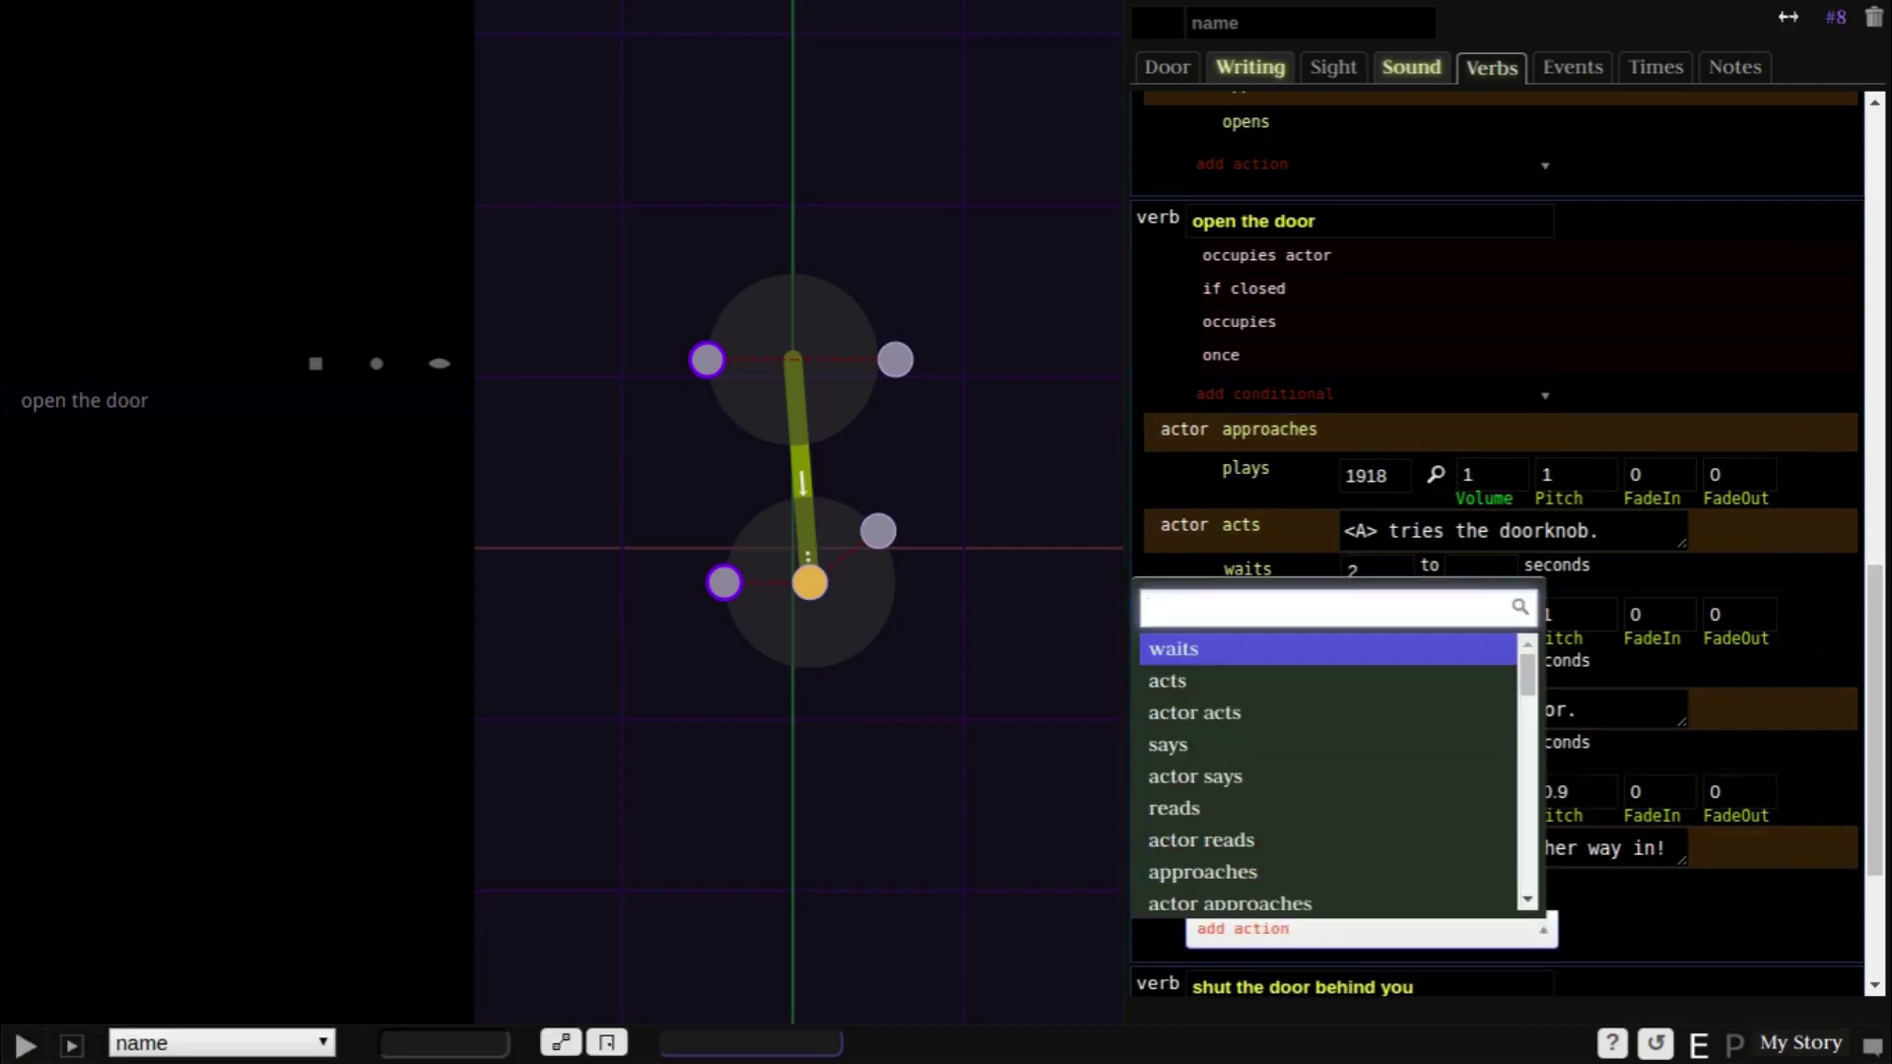
pyautogui.write('loo')
pyautogui.press('Return')
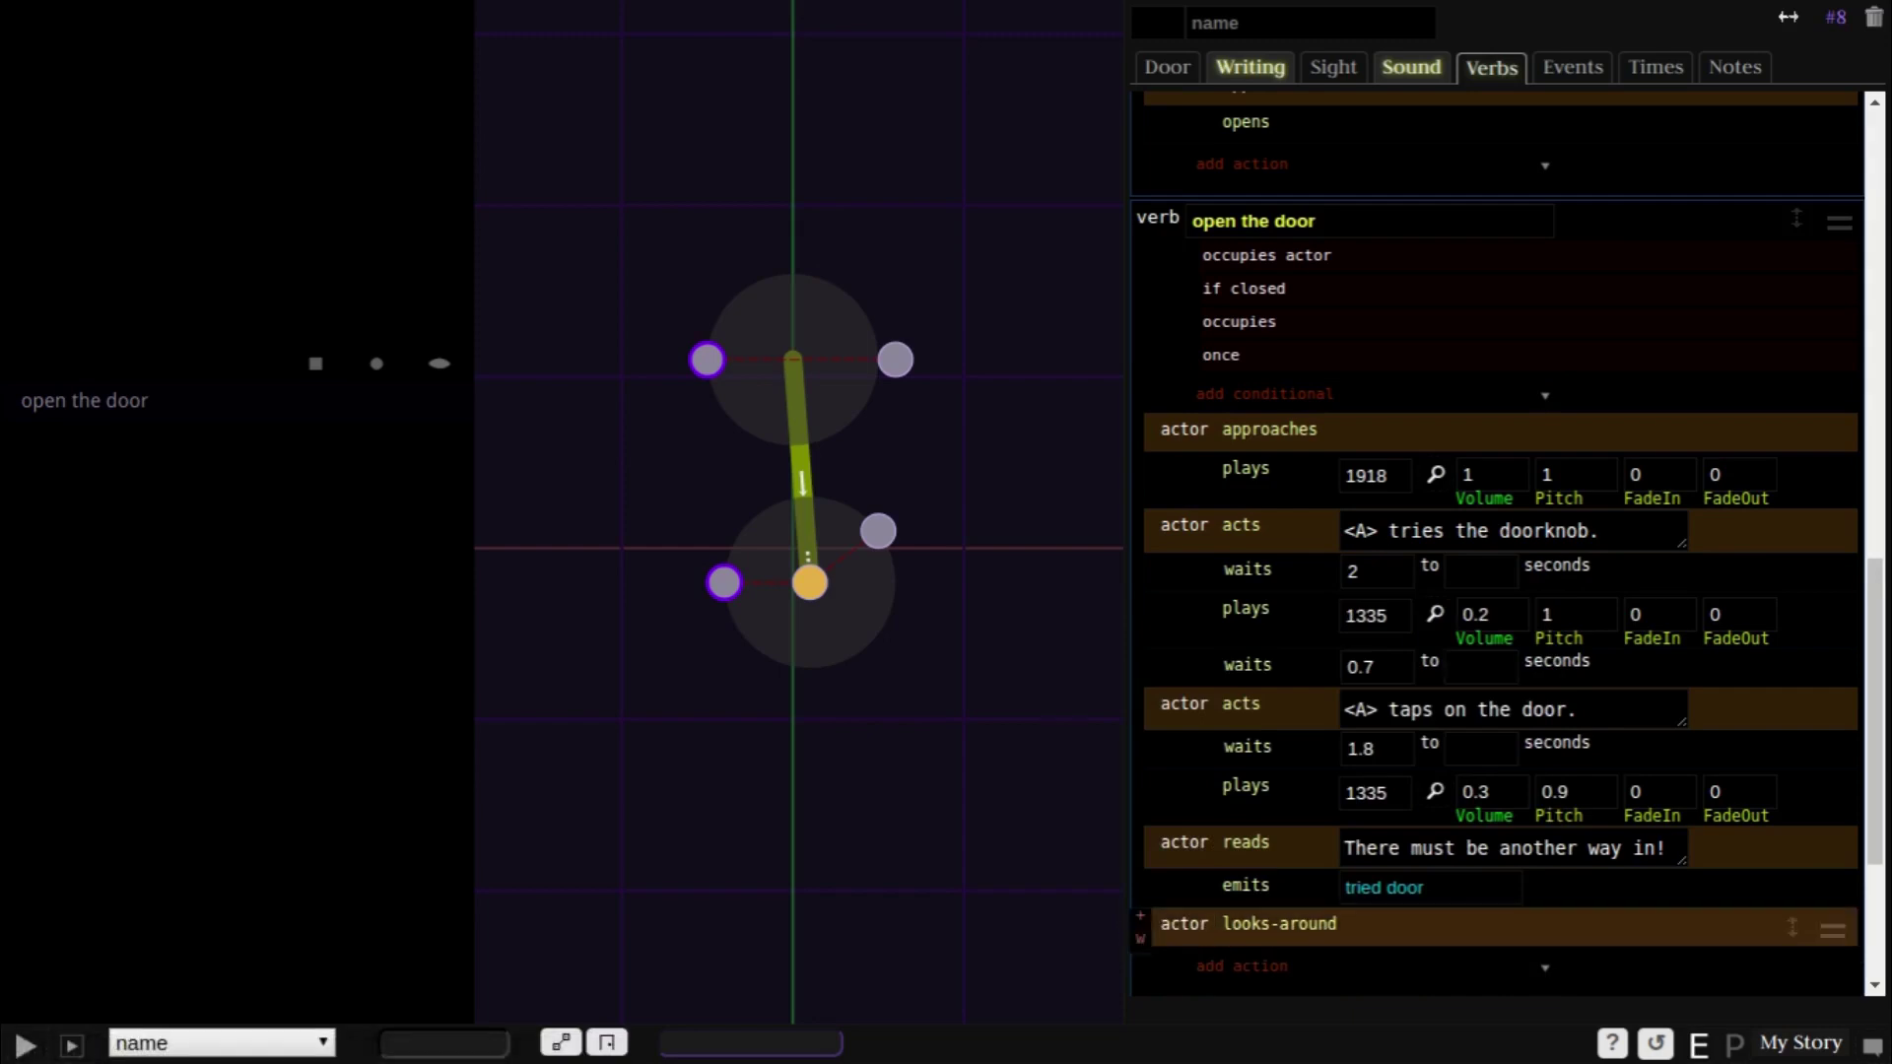
# - Test trying the locked door as the character and approach the sheet of paper nailed to the tree
pyautogui.click(162, 406)
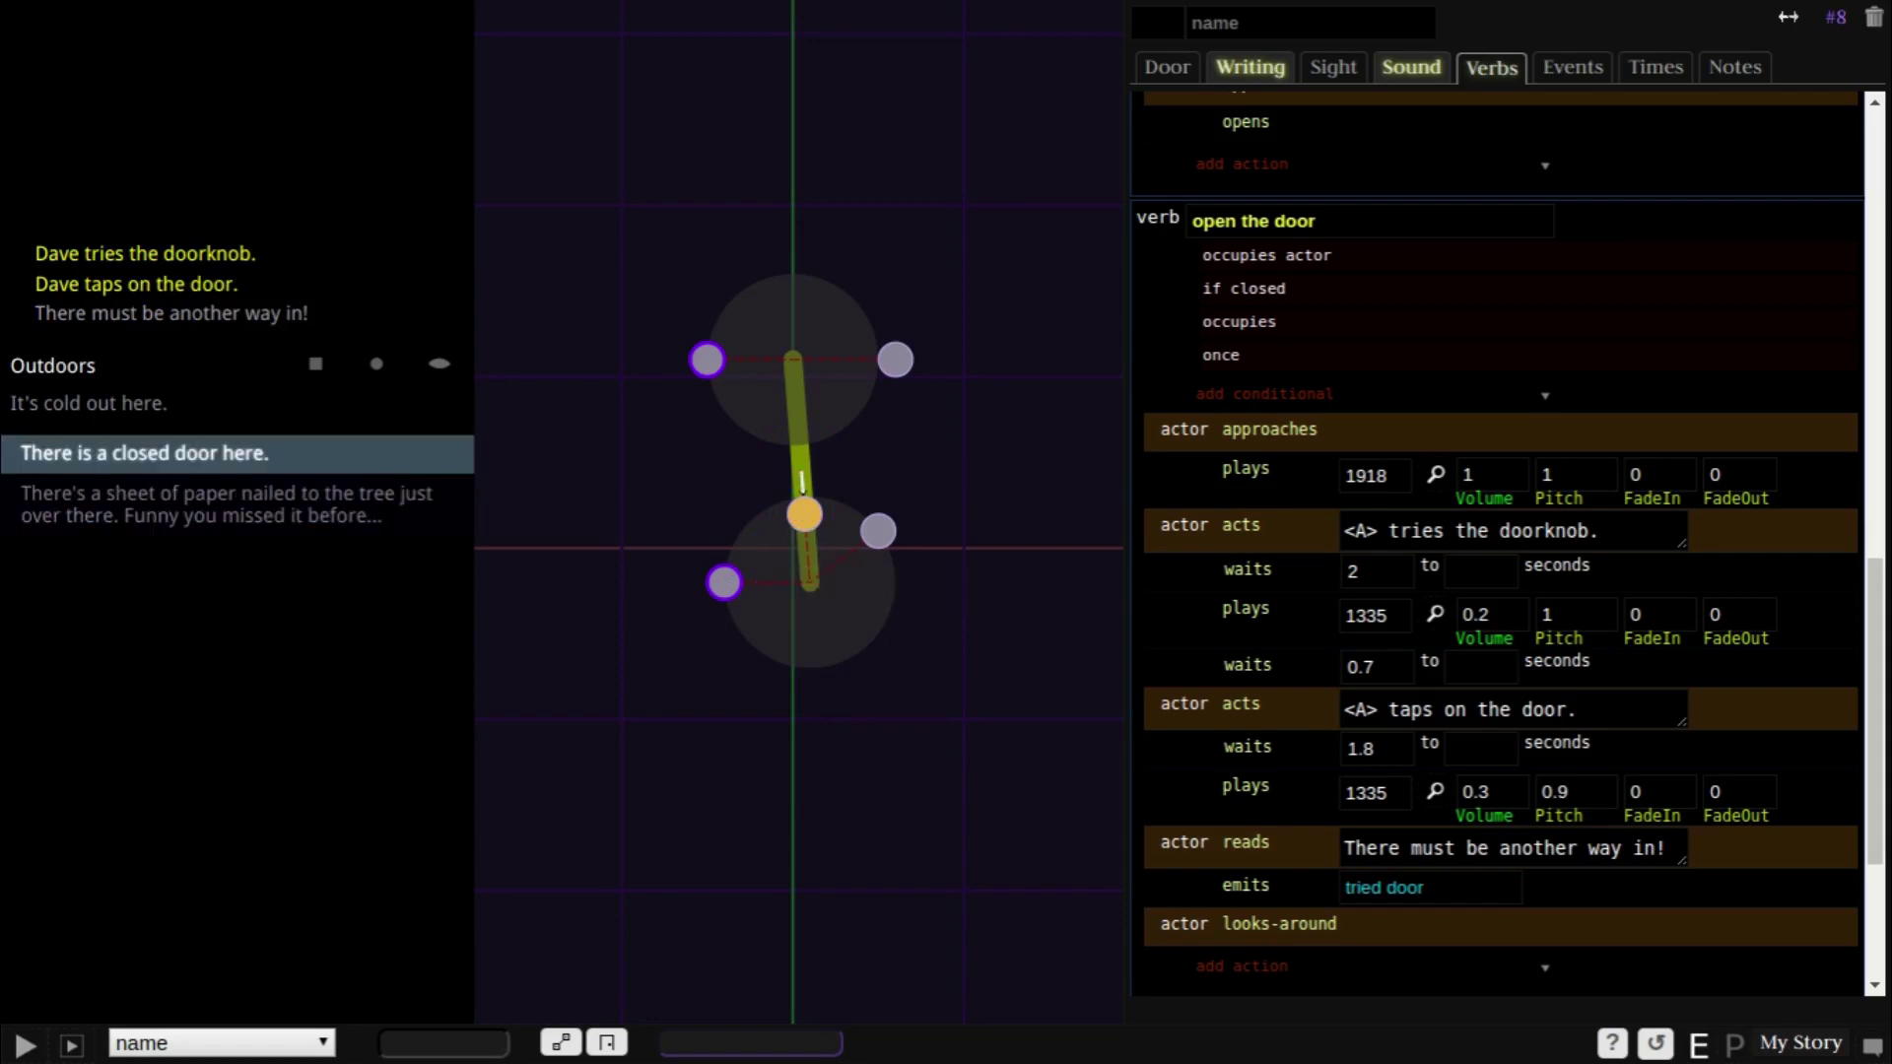
pyautogui.click(203, 459)
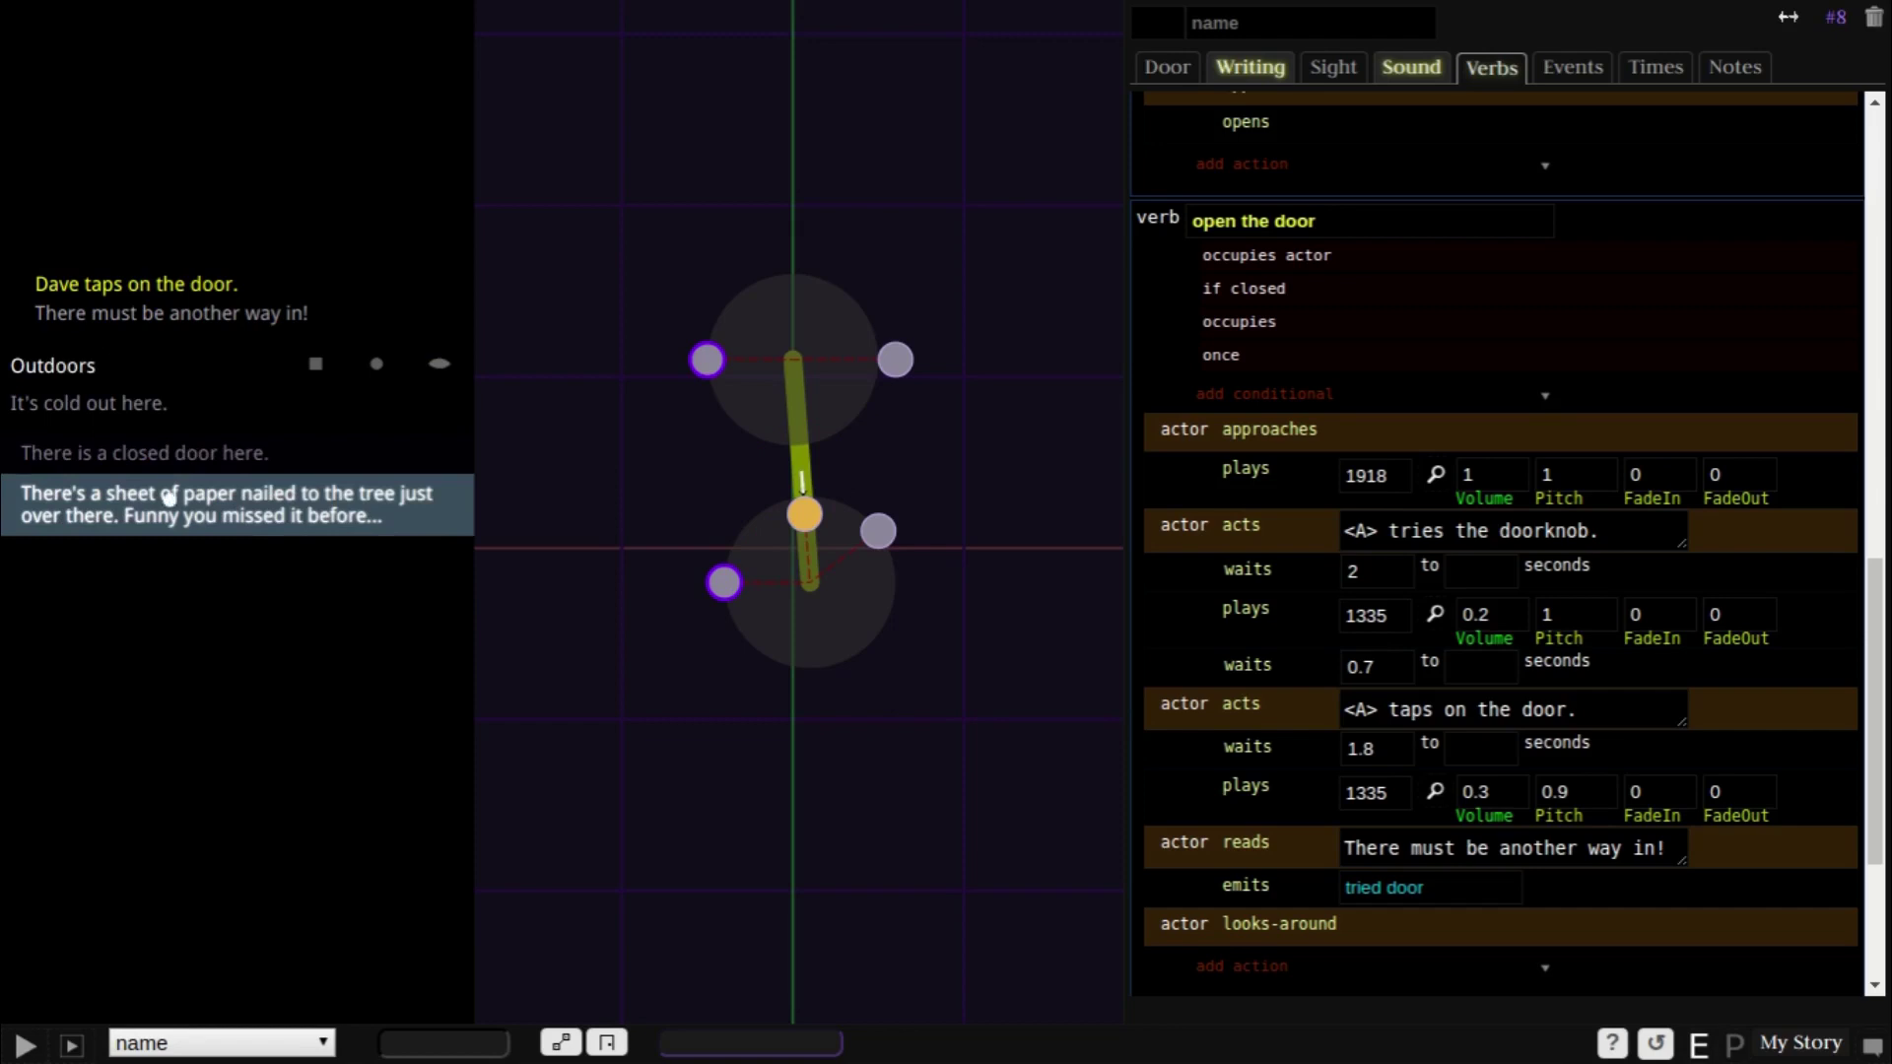
pyautogui.click(169, 495)
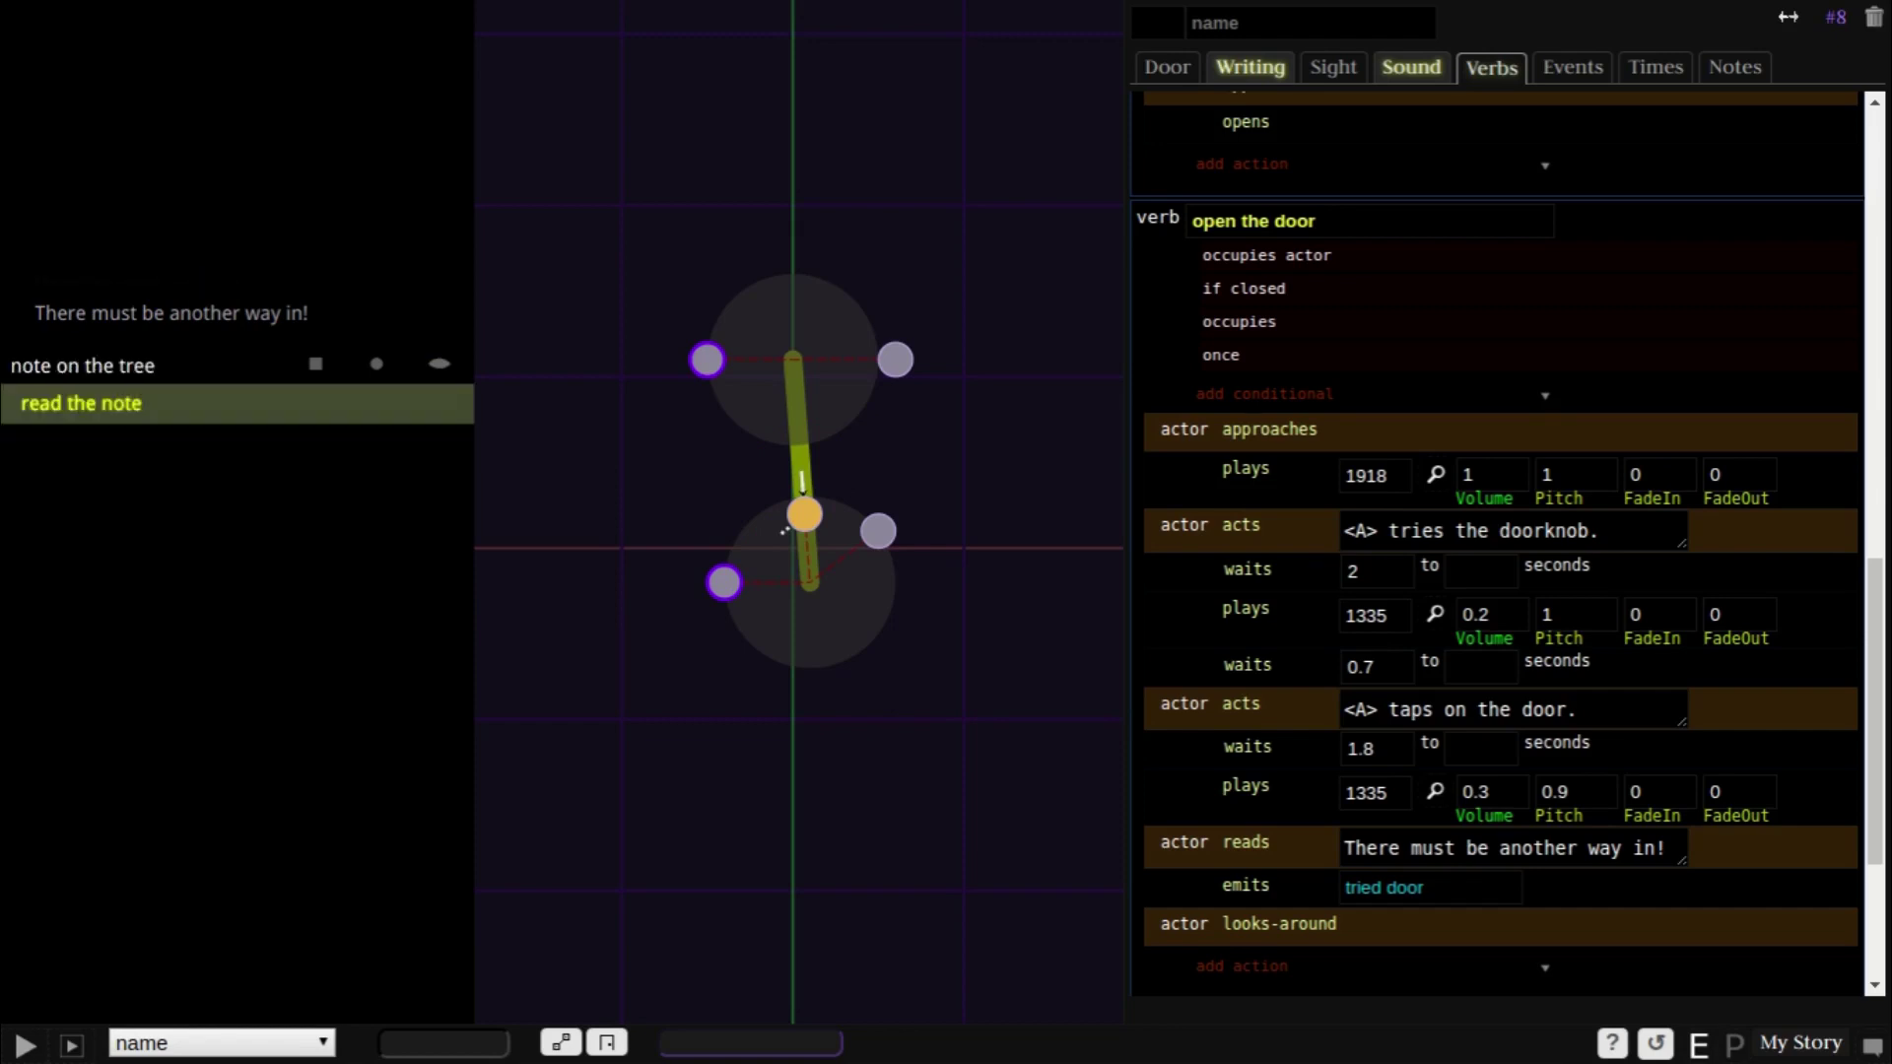
# - Add an actor looks-around action at the end of the tree note's "read the note" verb
pyautogui.click(725, 582)
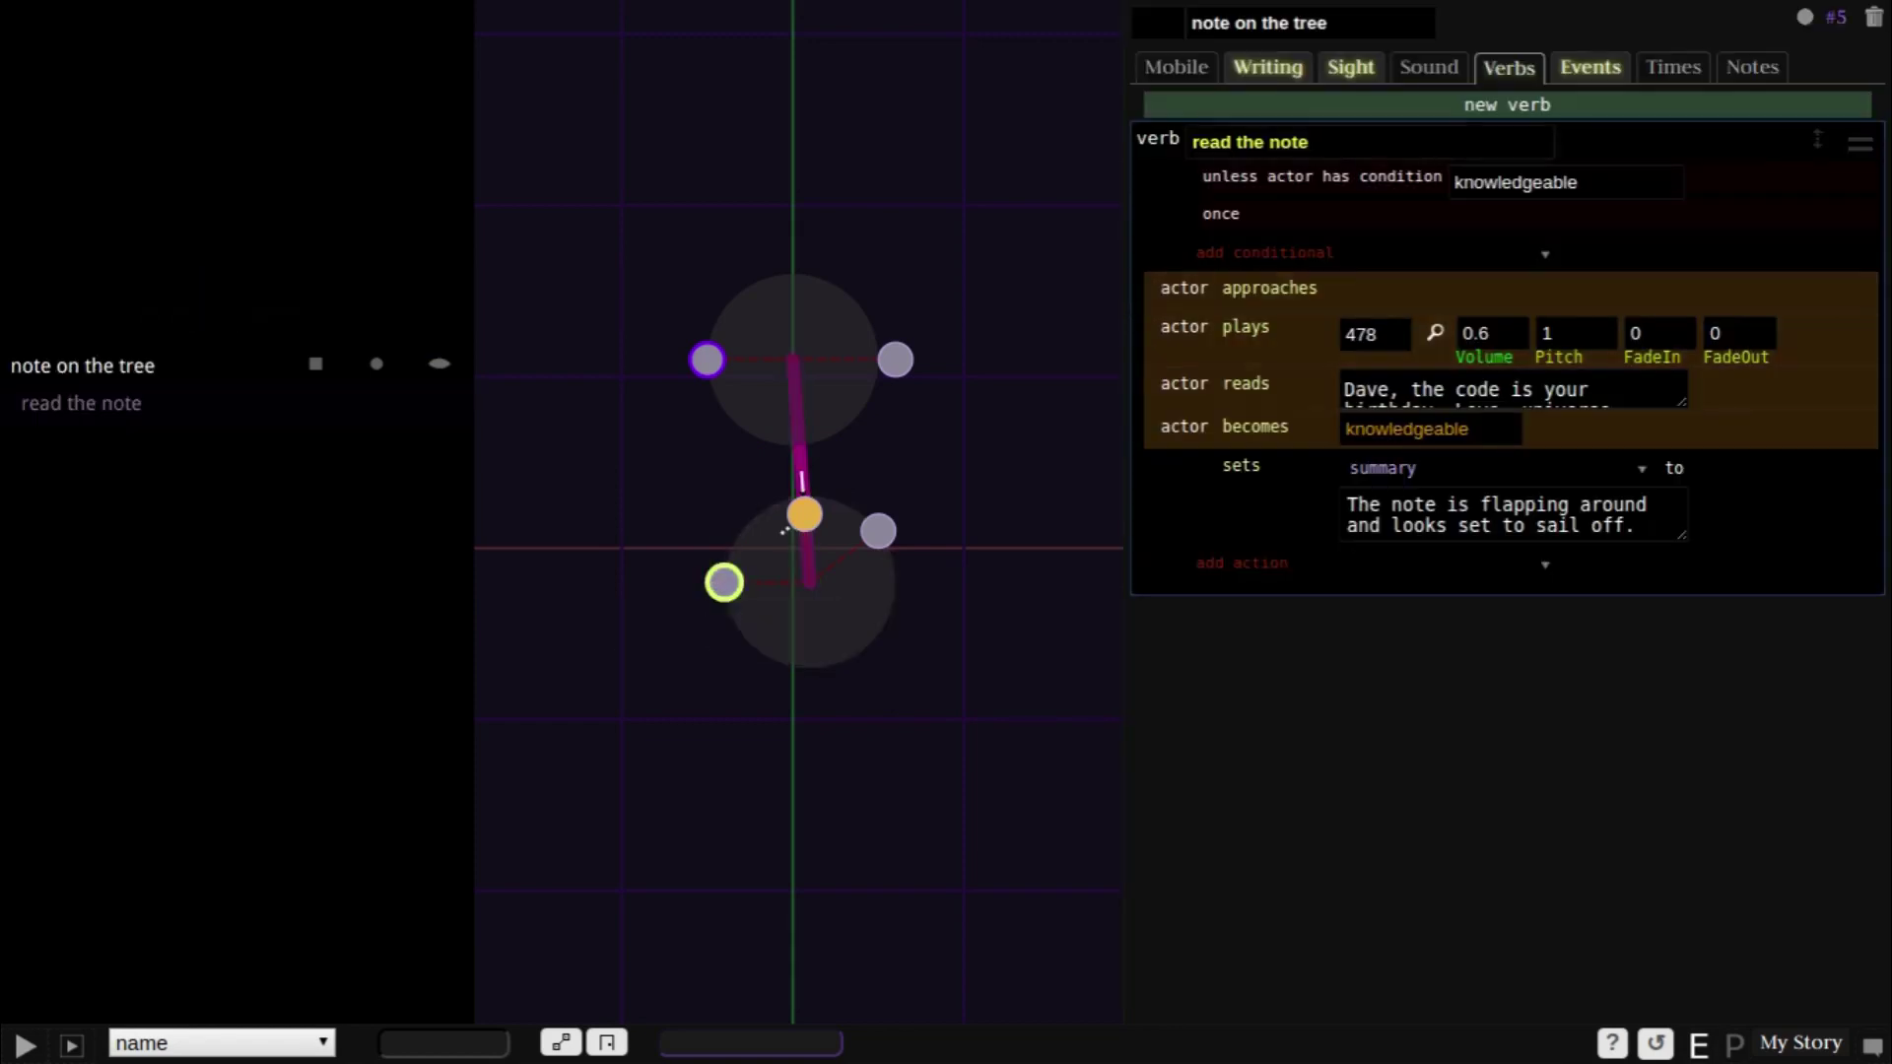
pyautogui.click(1241, 563)
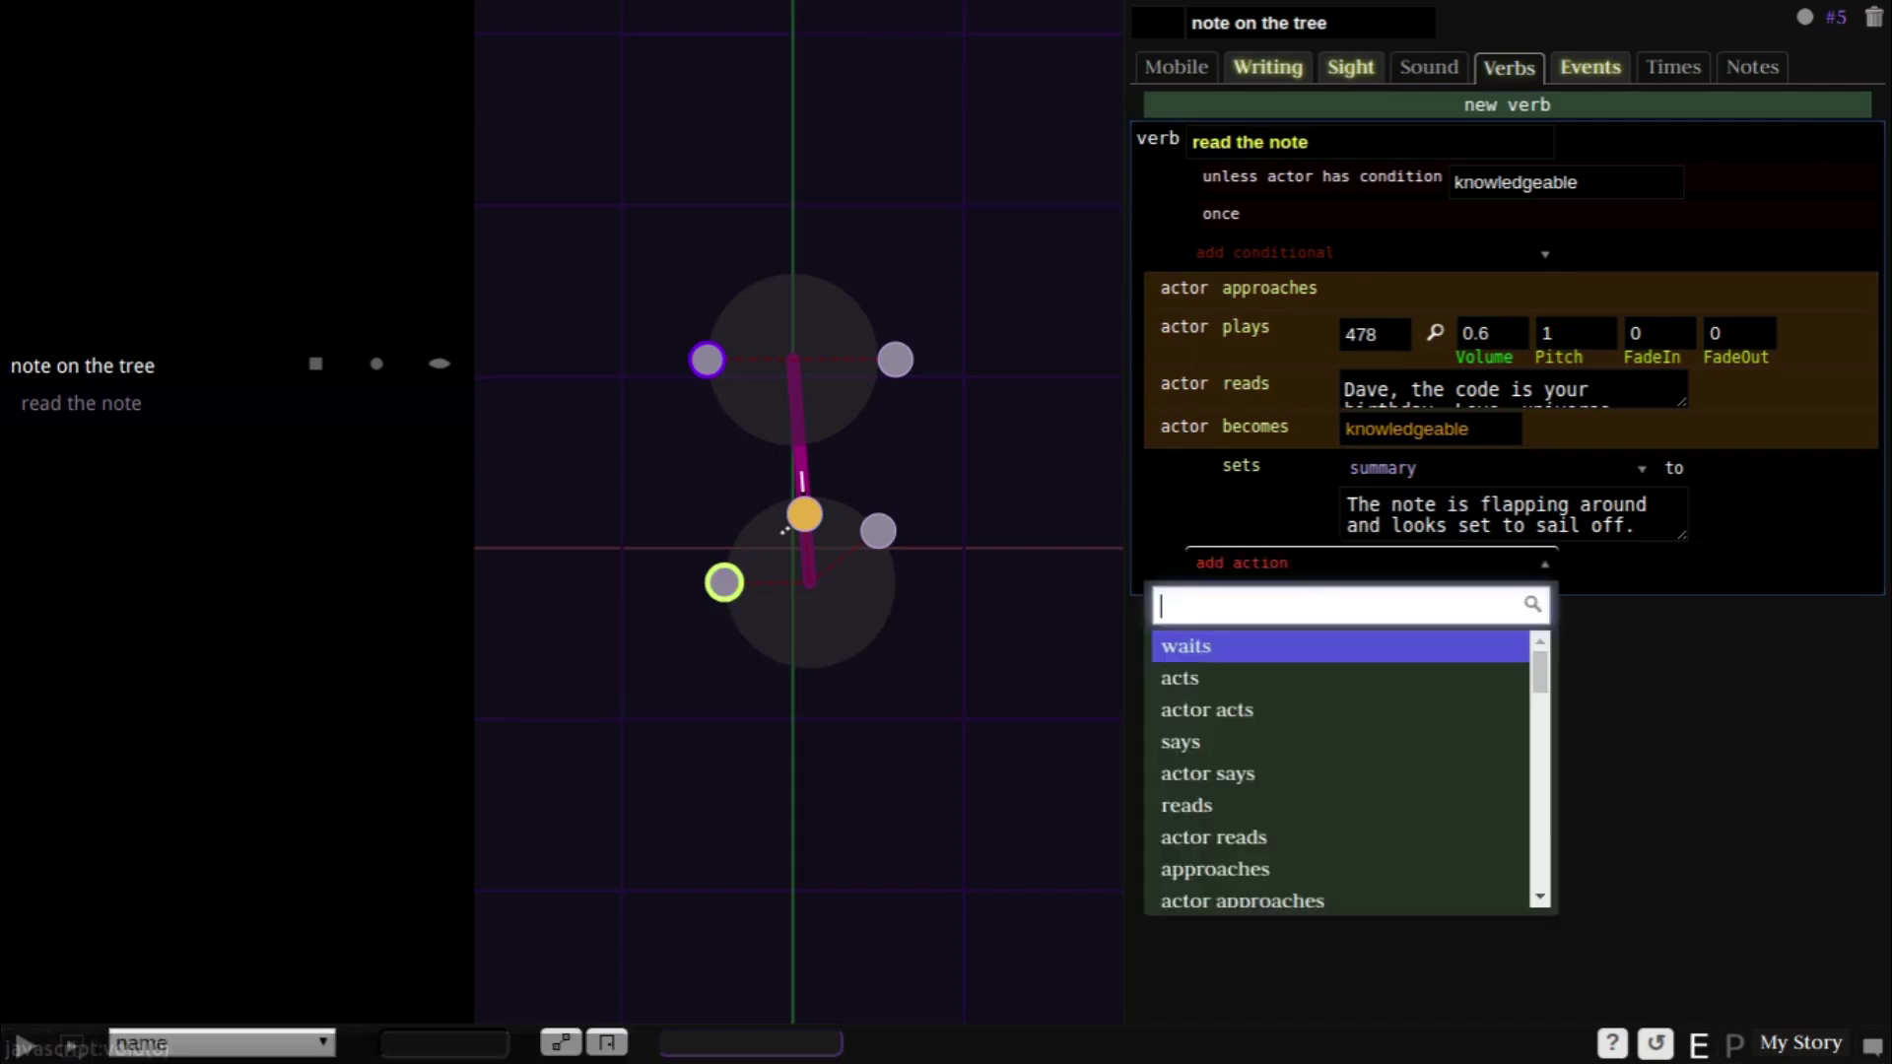
pyautogui.write('actor lo')
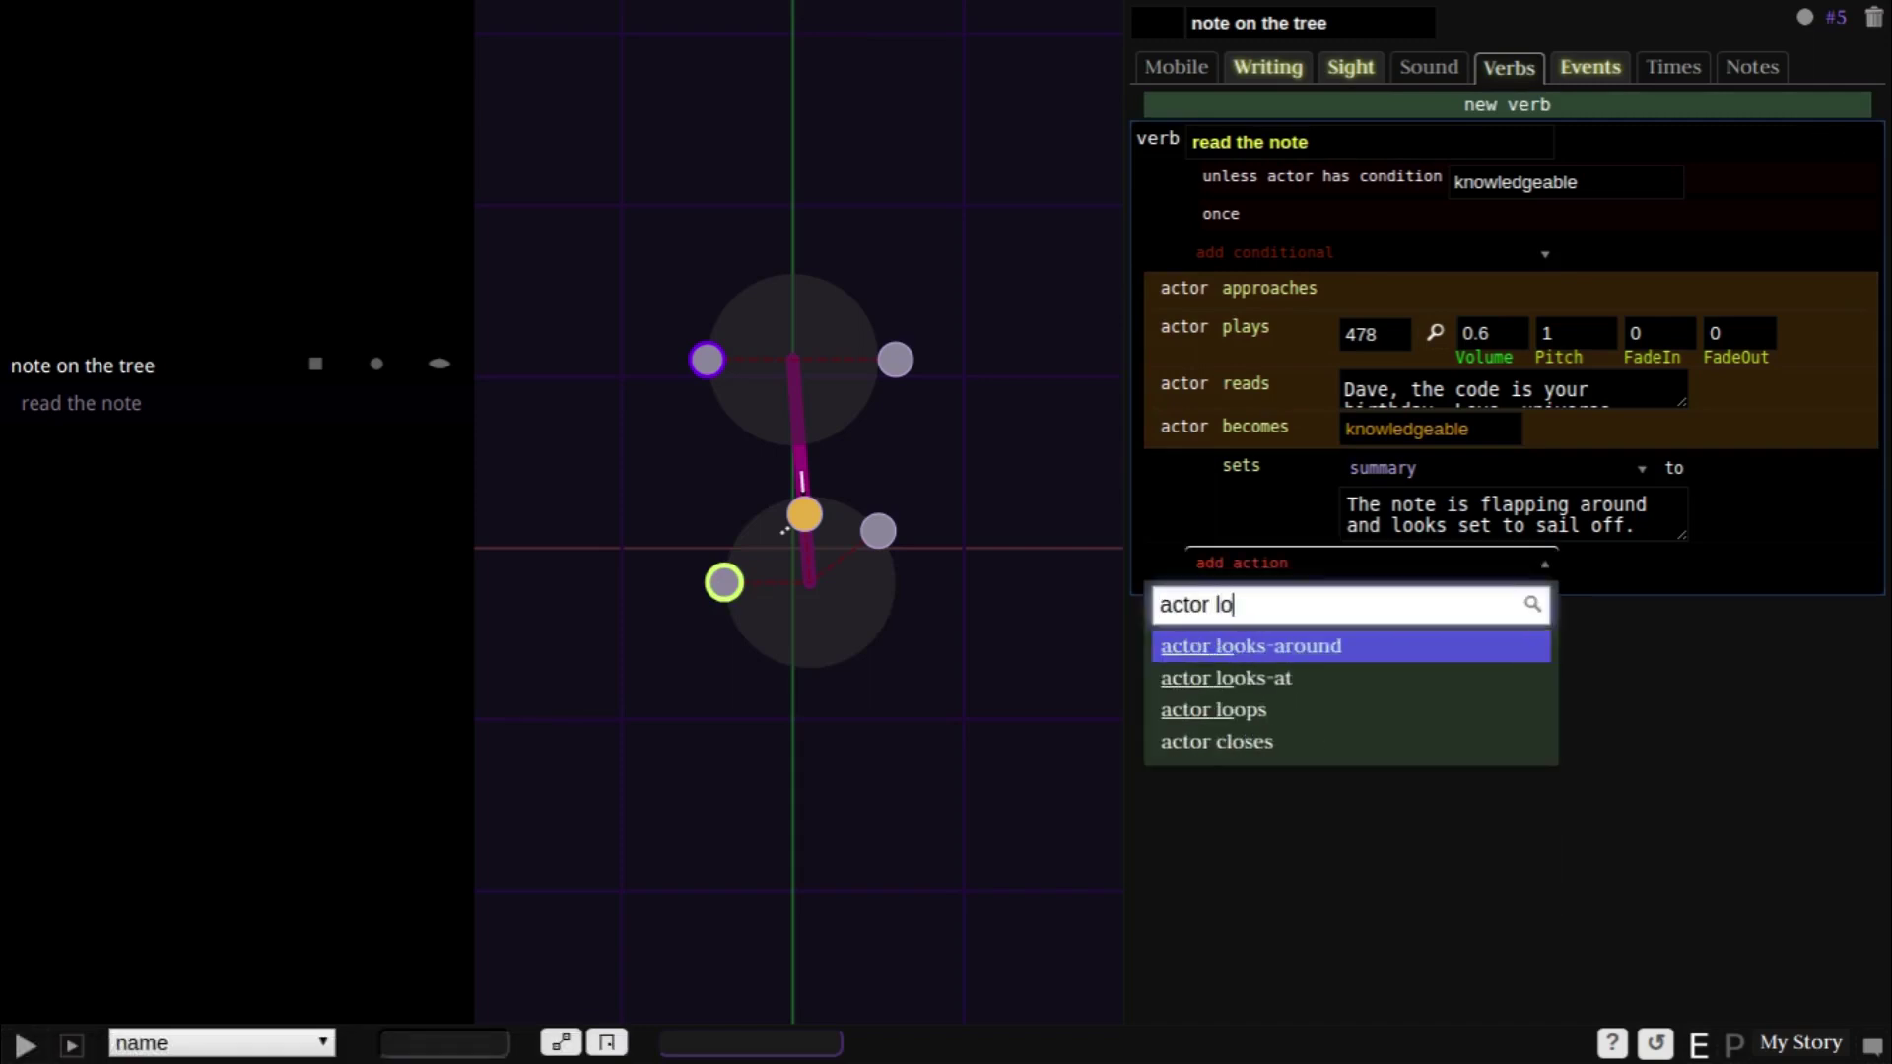
pyautogui.press('Return')
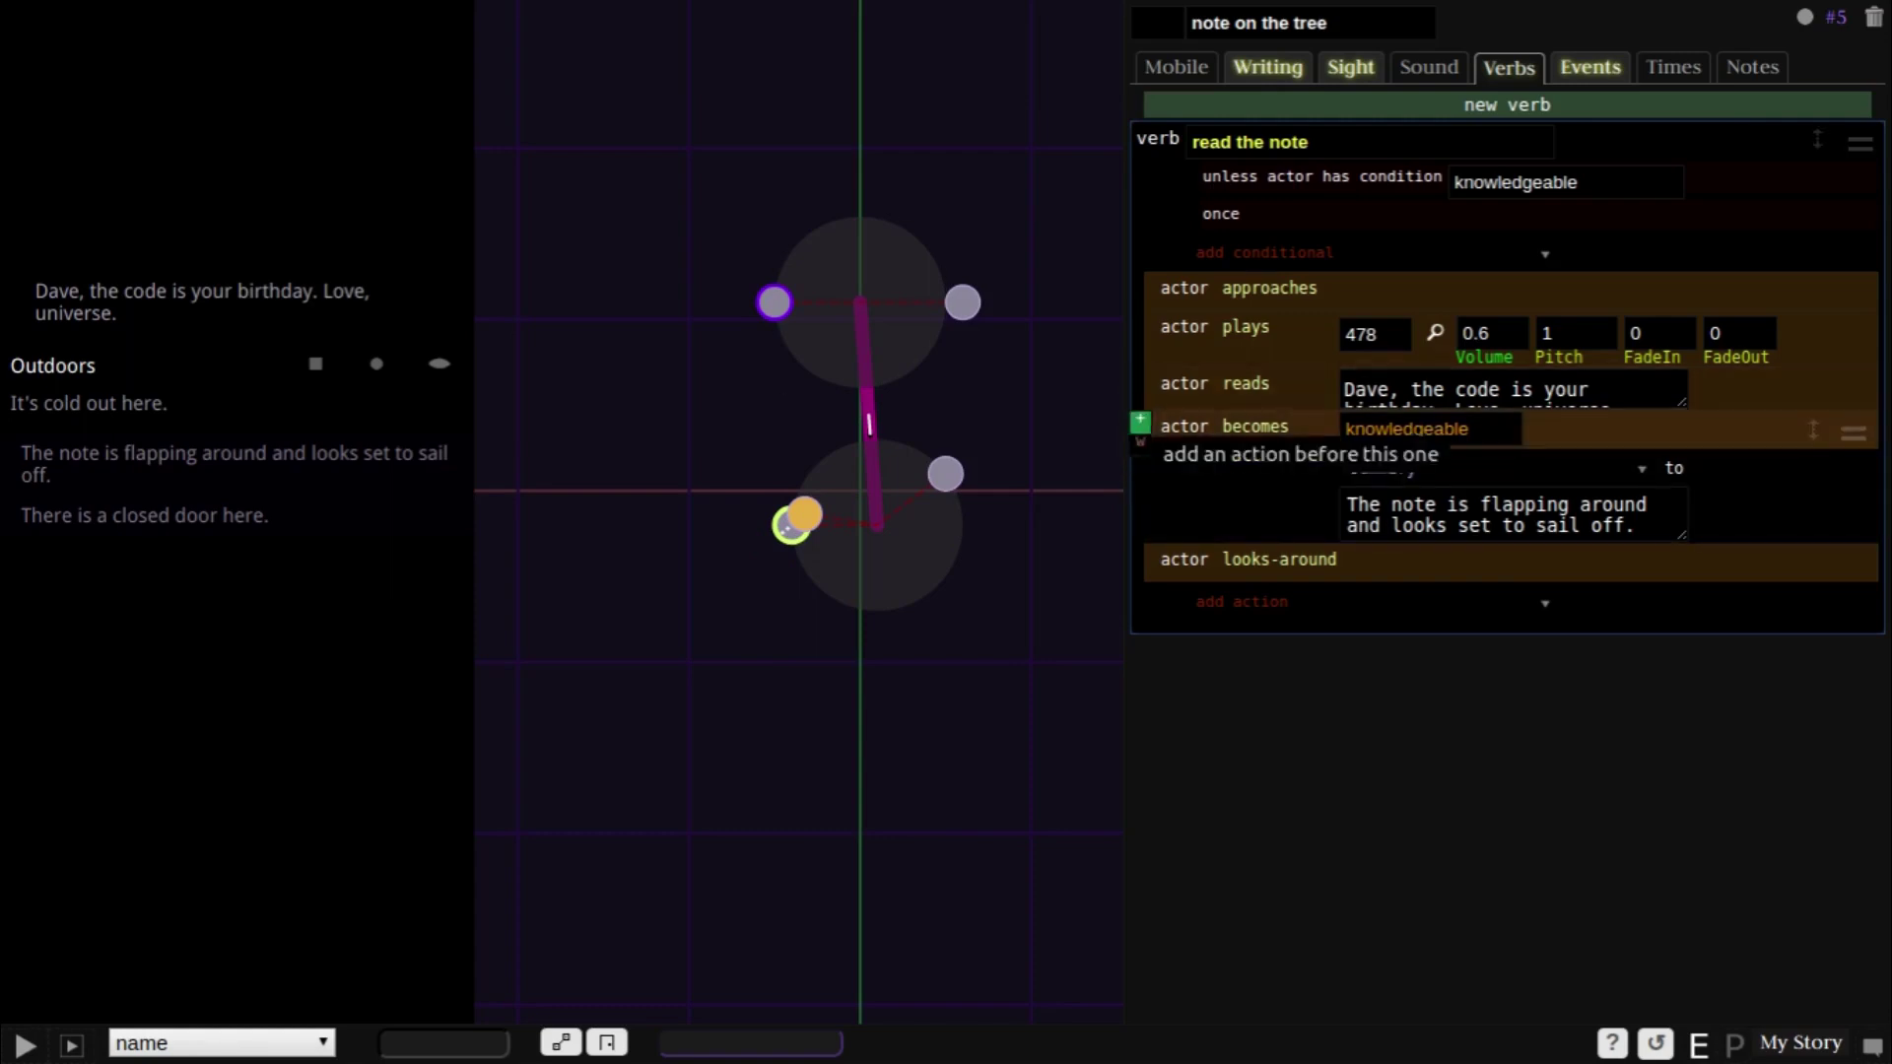
# - Insert a 2-second waits action before the becomes knowledgeable action in the "read the note" verb
pyautogui.click(1141, 440)
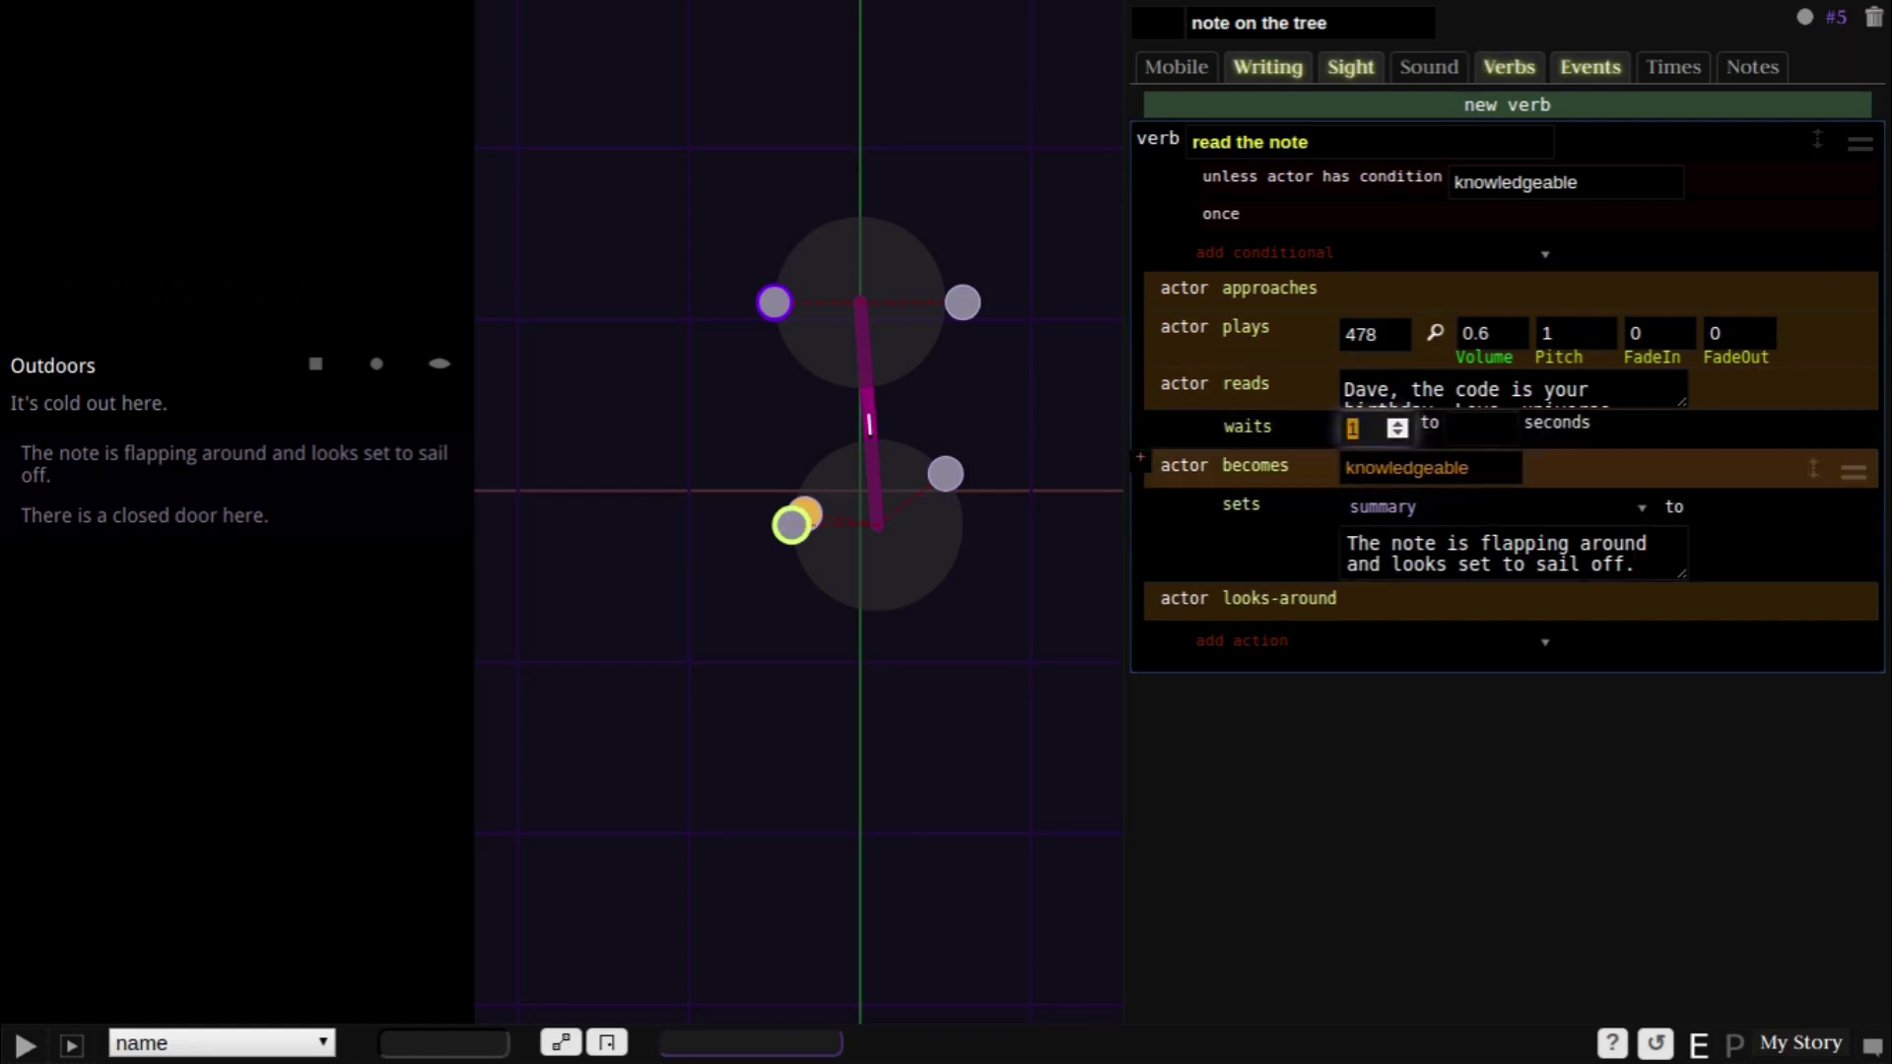
pyautogui.write('12')
pyautogui.doubleClick(1364, 424)
pyautogui.write('2')
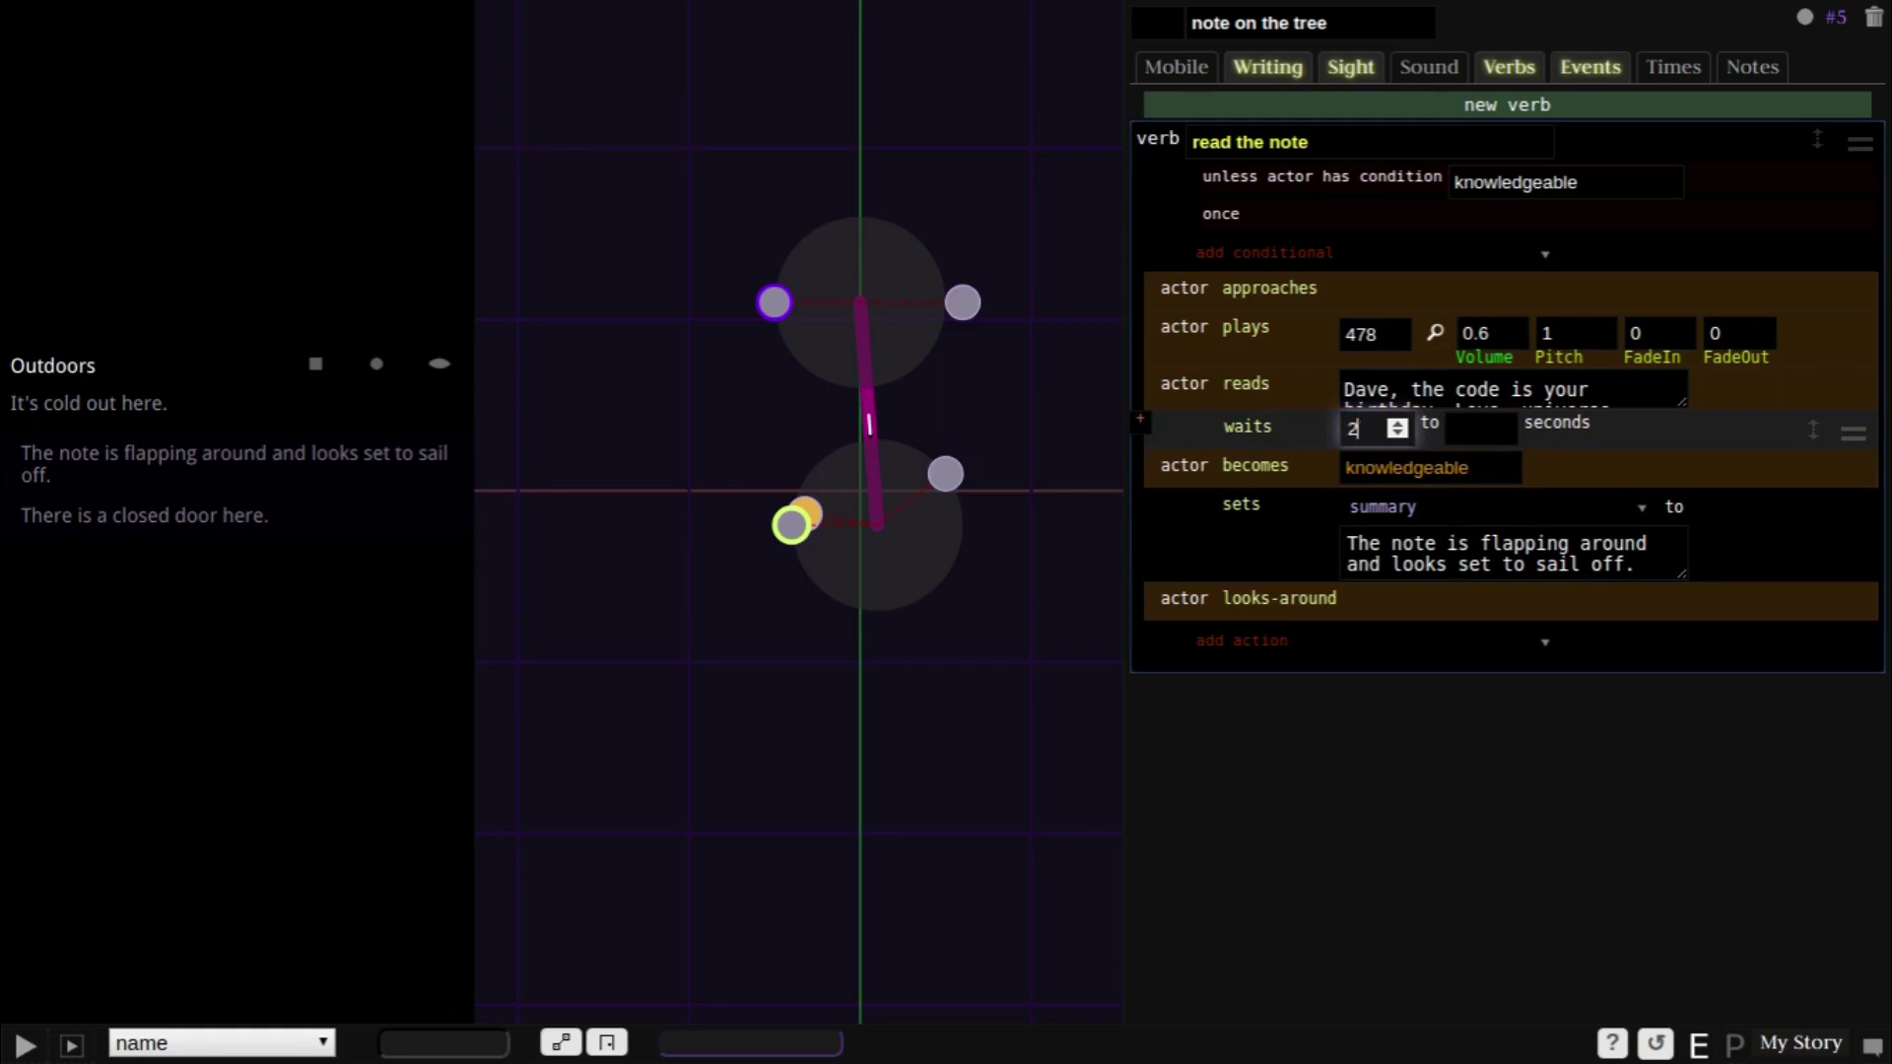
pyautogui.click(1449, 746)
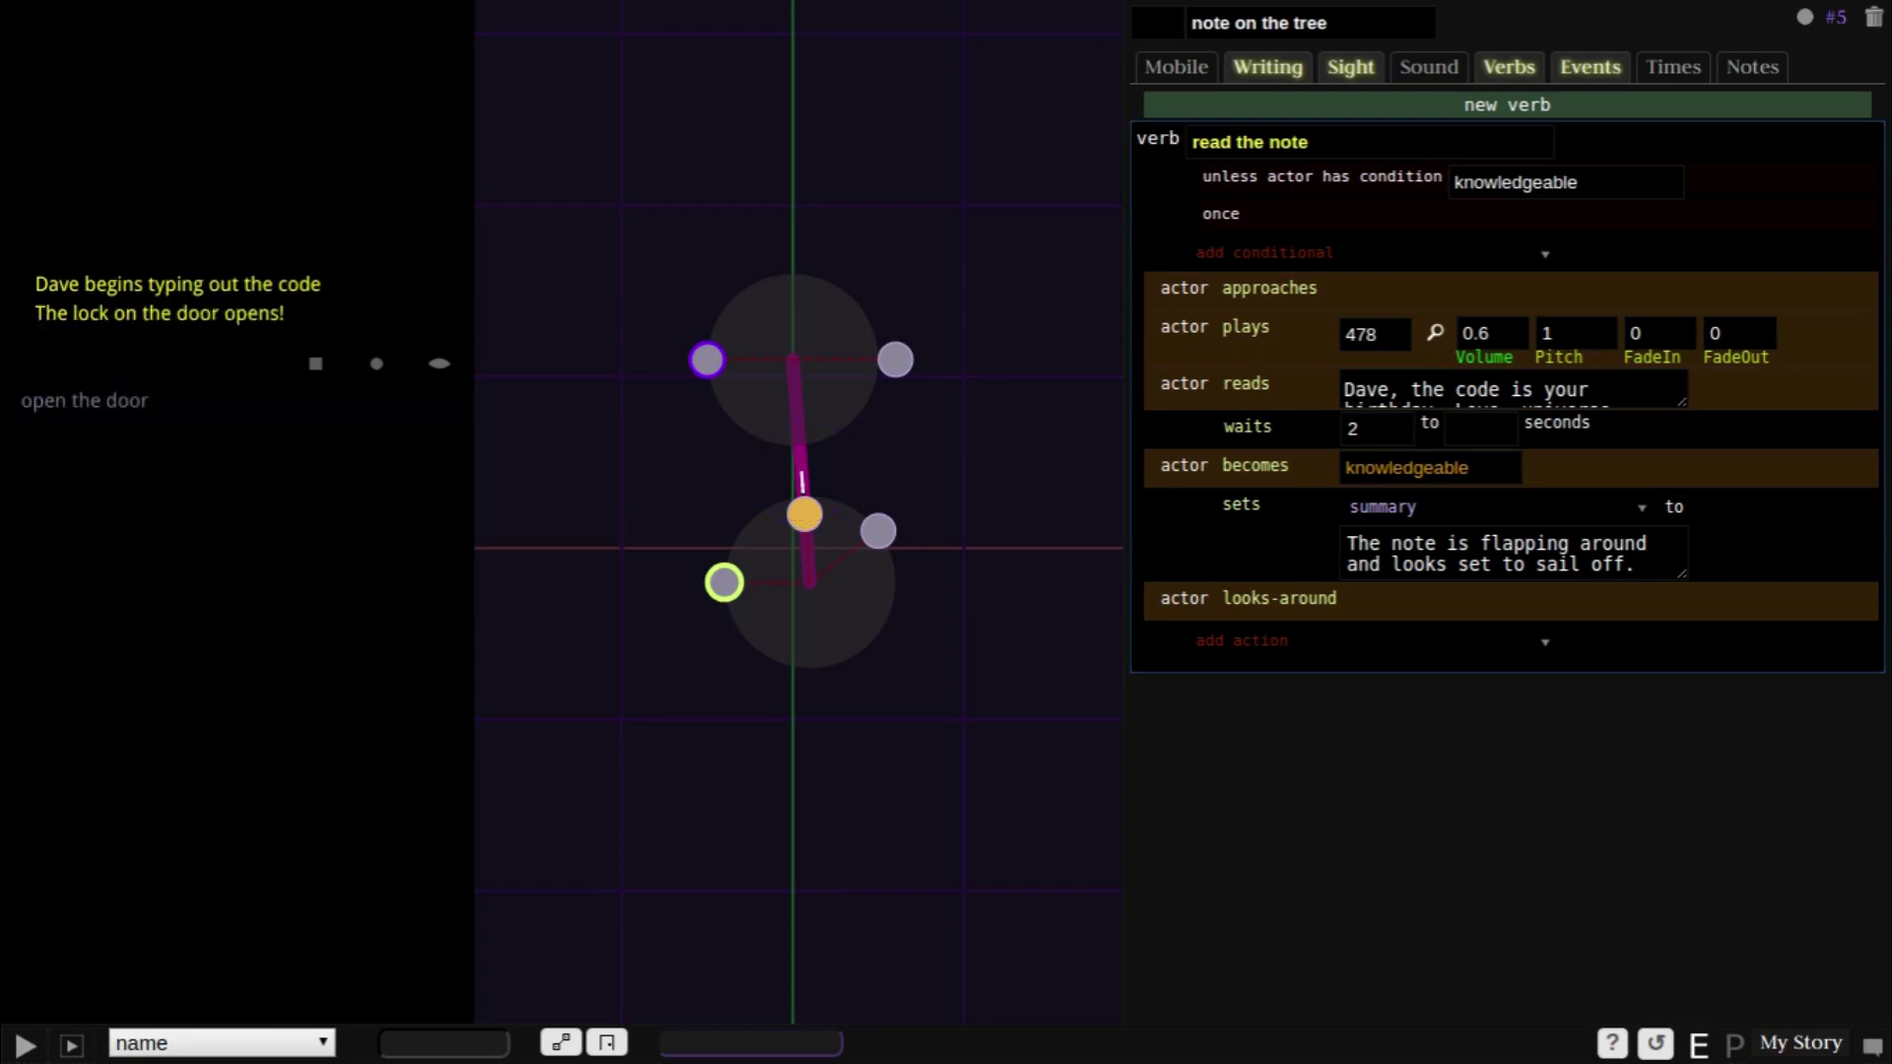
# - Test opening the unlocked door, and add an "if actor is in node A" conditional to its unlocked "open the door" verb
pyautogui.click(211, 400)
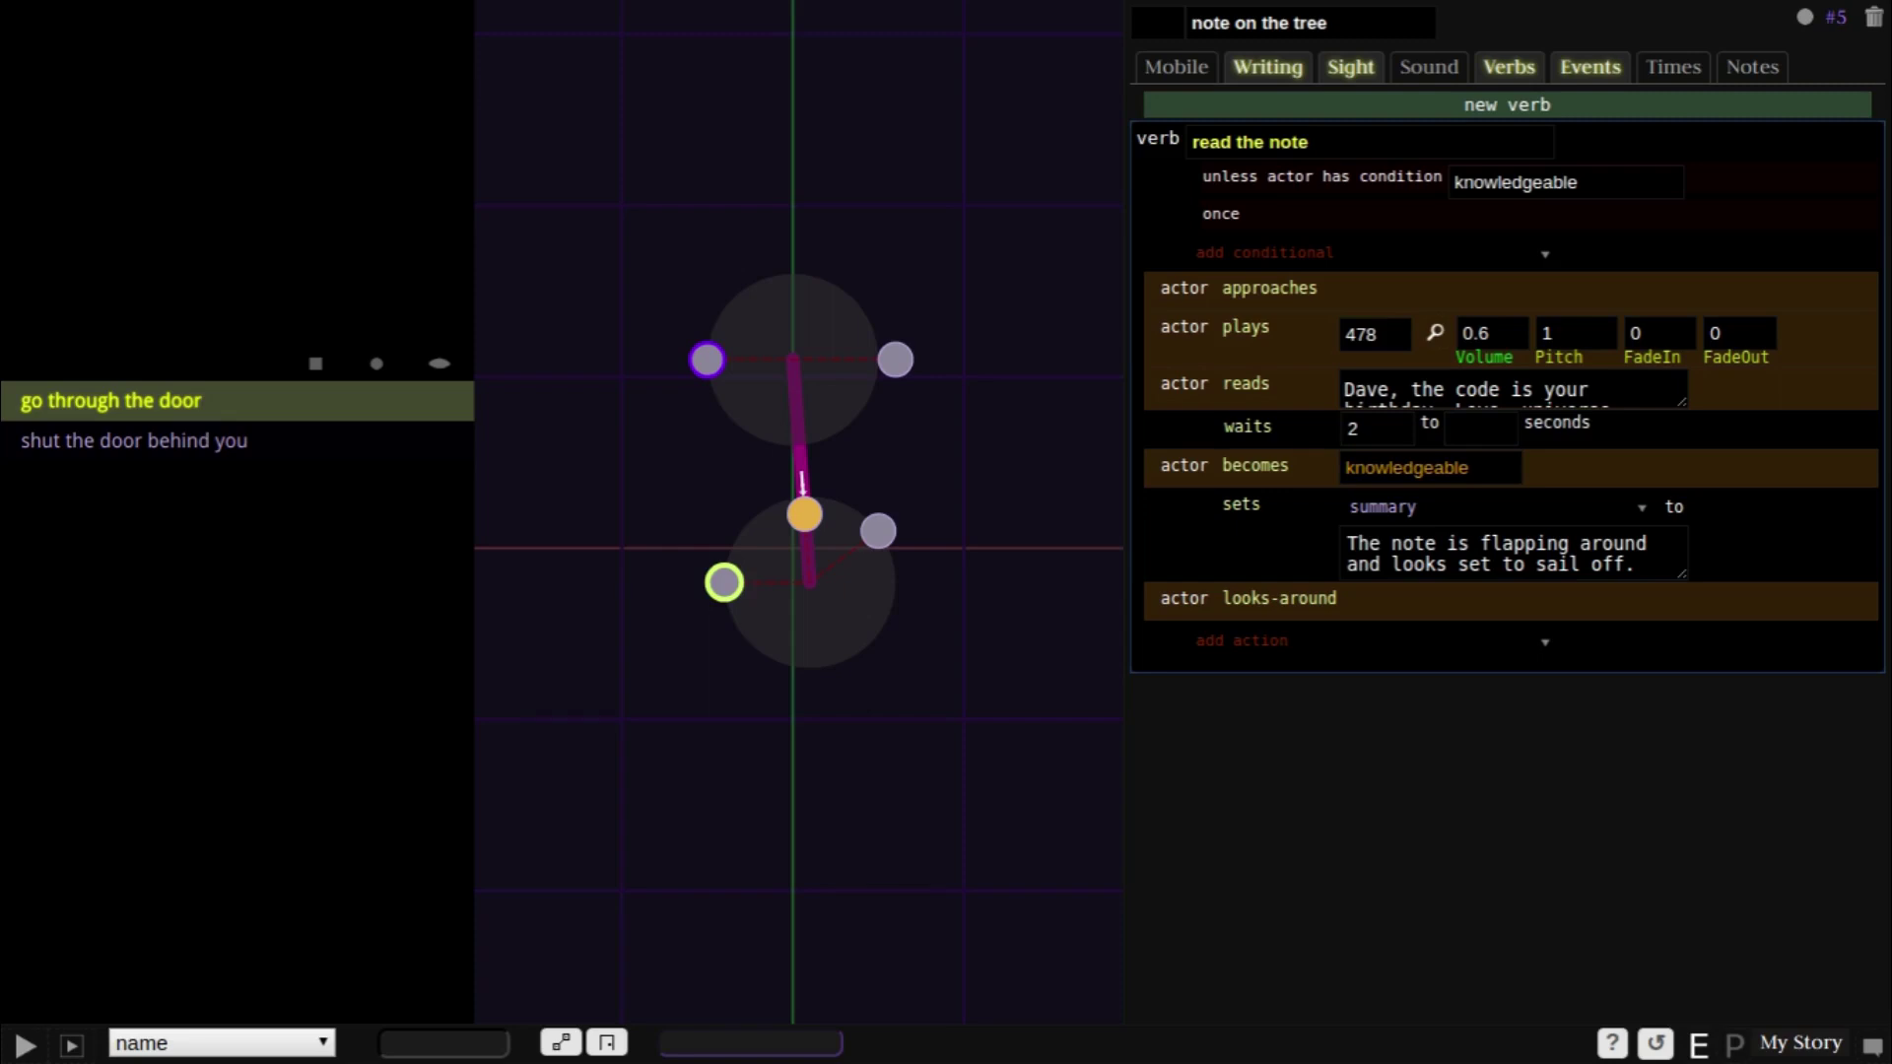
pyautogui.click(803, 483)
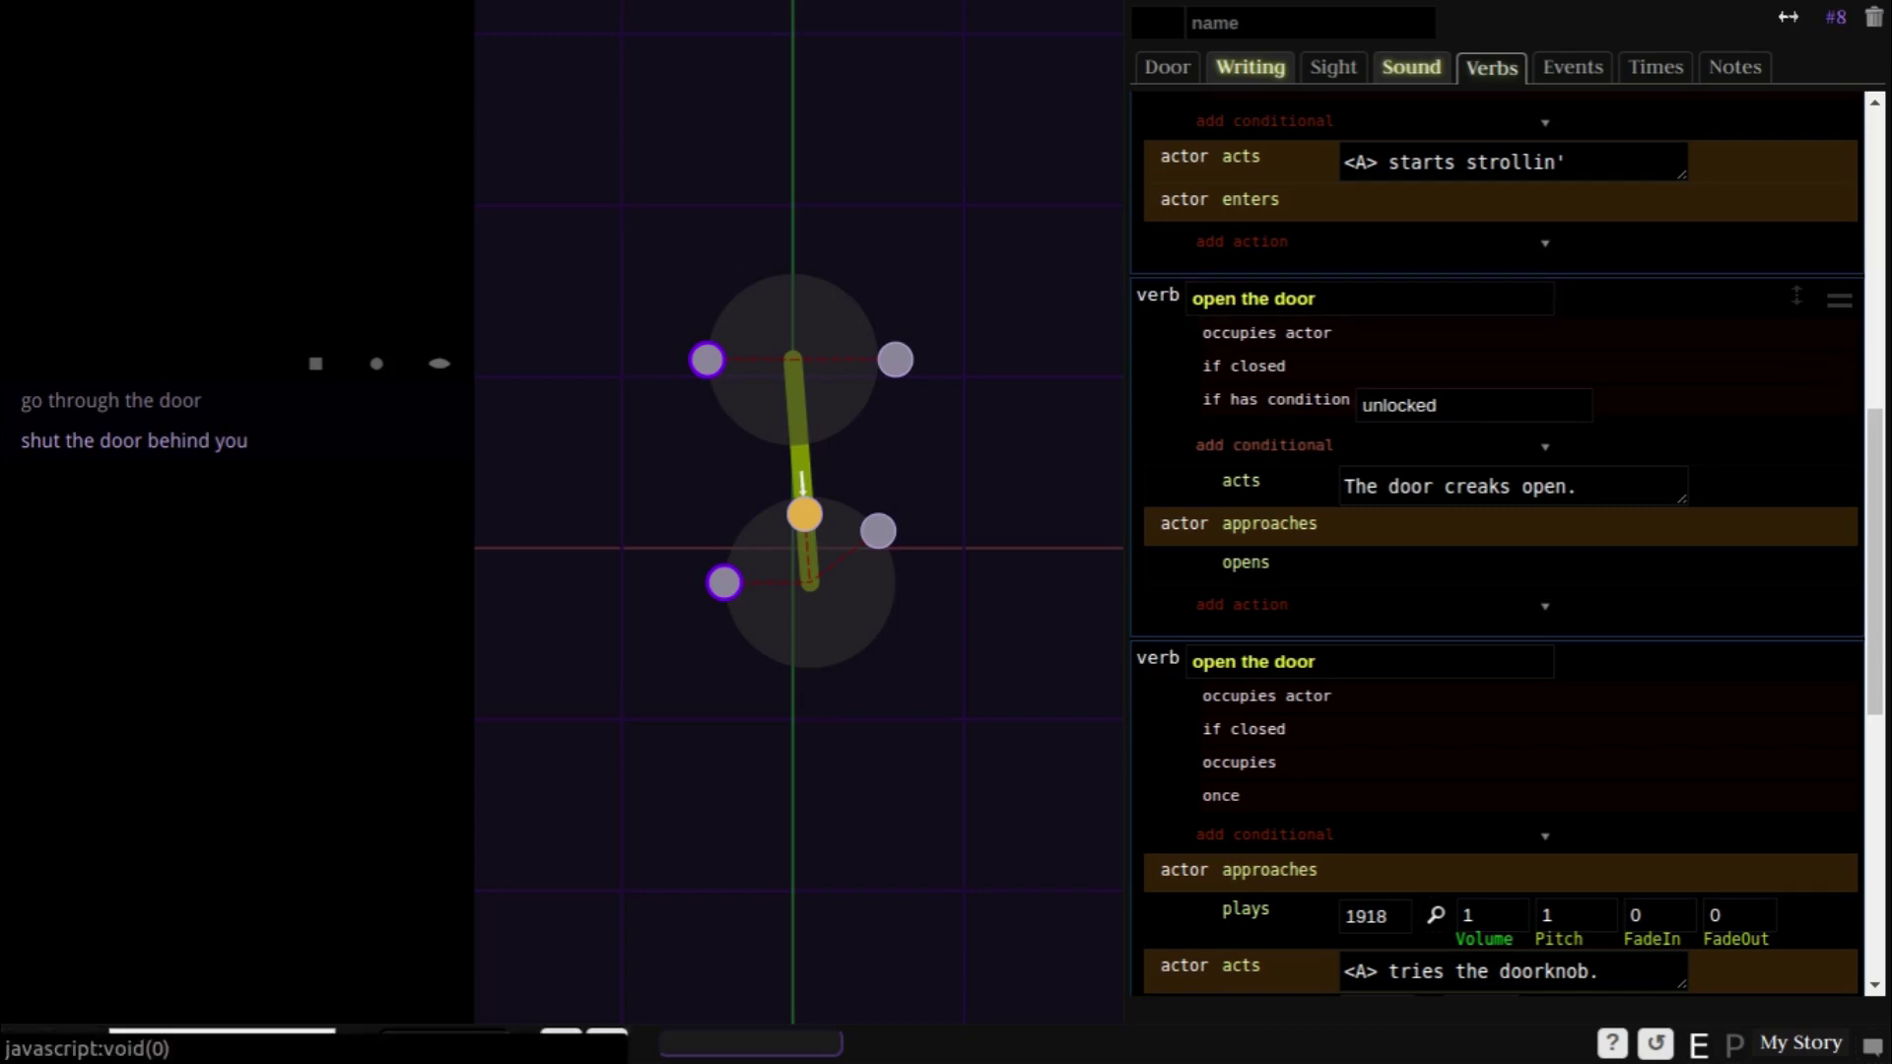
pyautogui.click(1522, 445)
pyautogui.write('if acto')
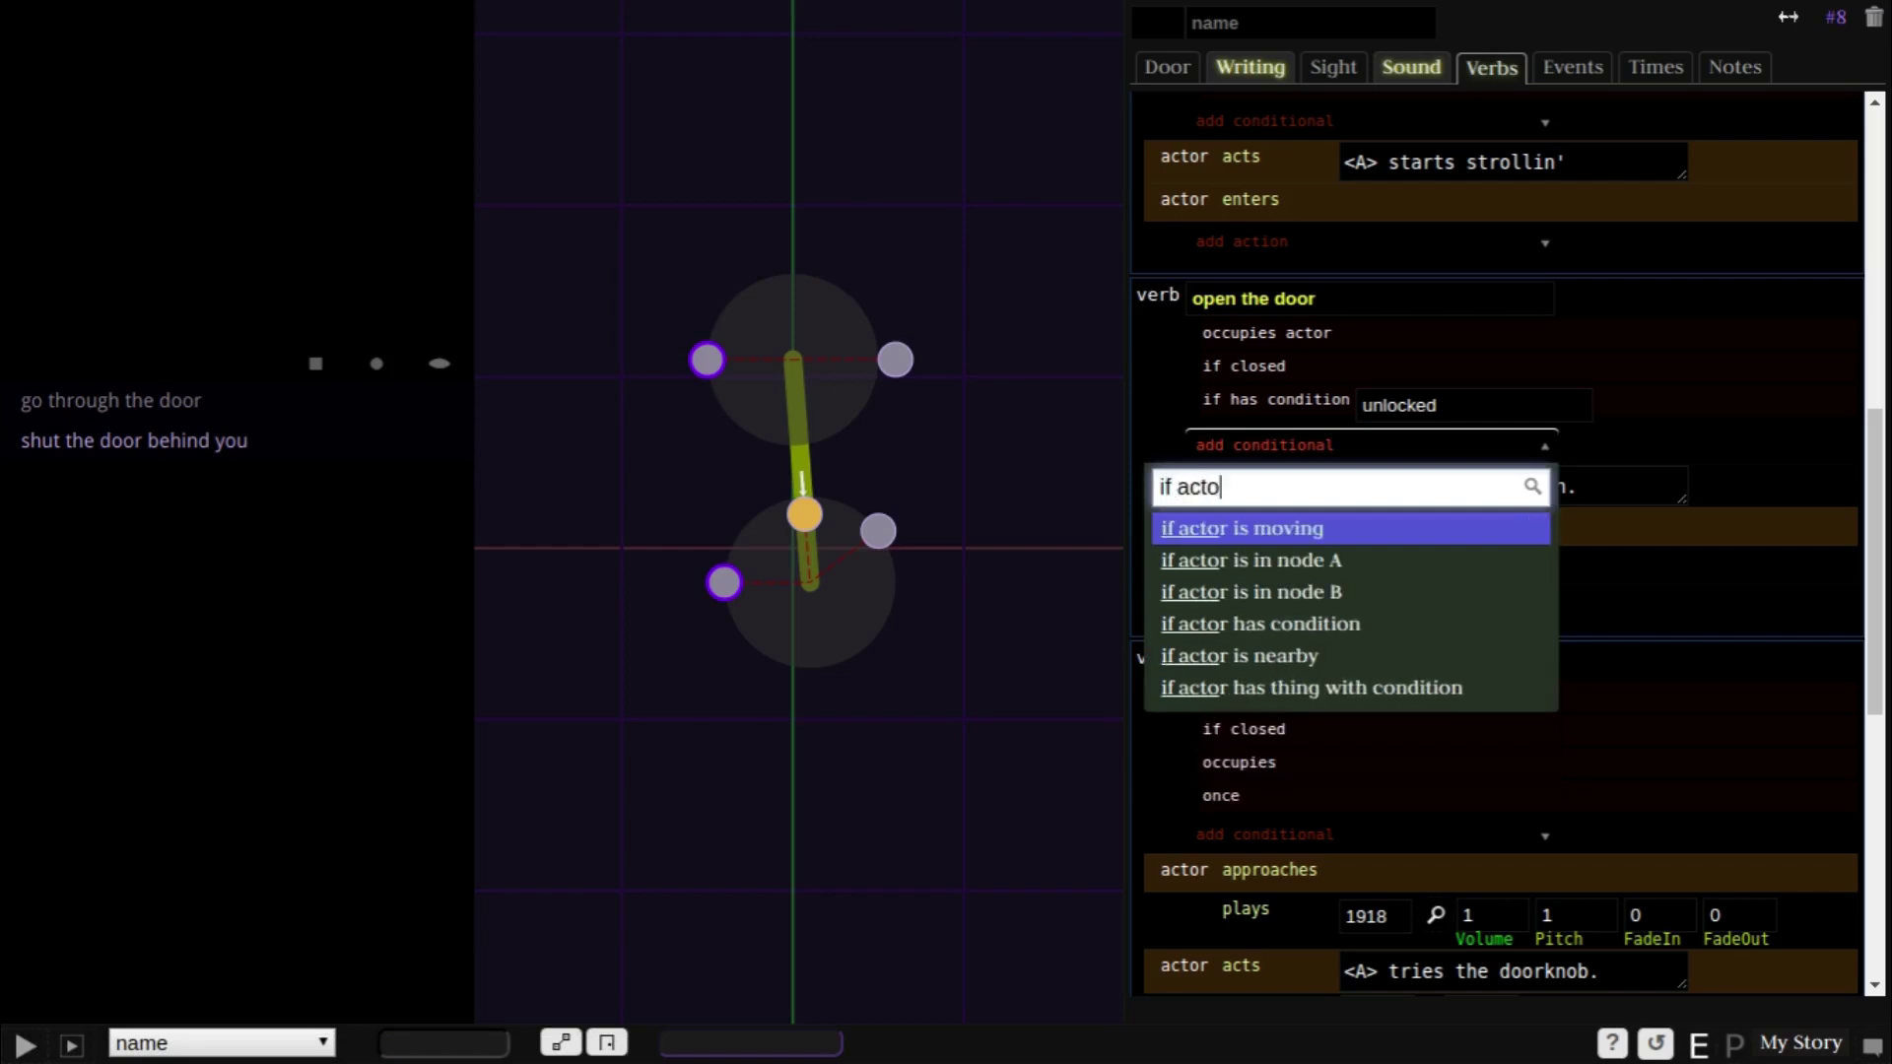
pyautogui.press('Down')
pyautogui.press('Return')
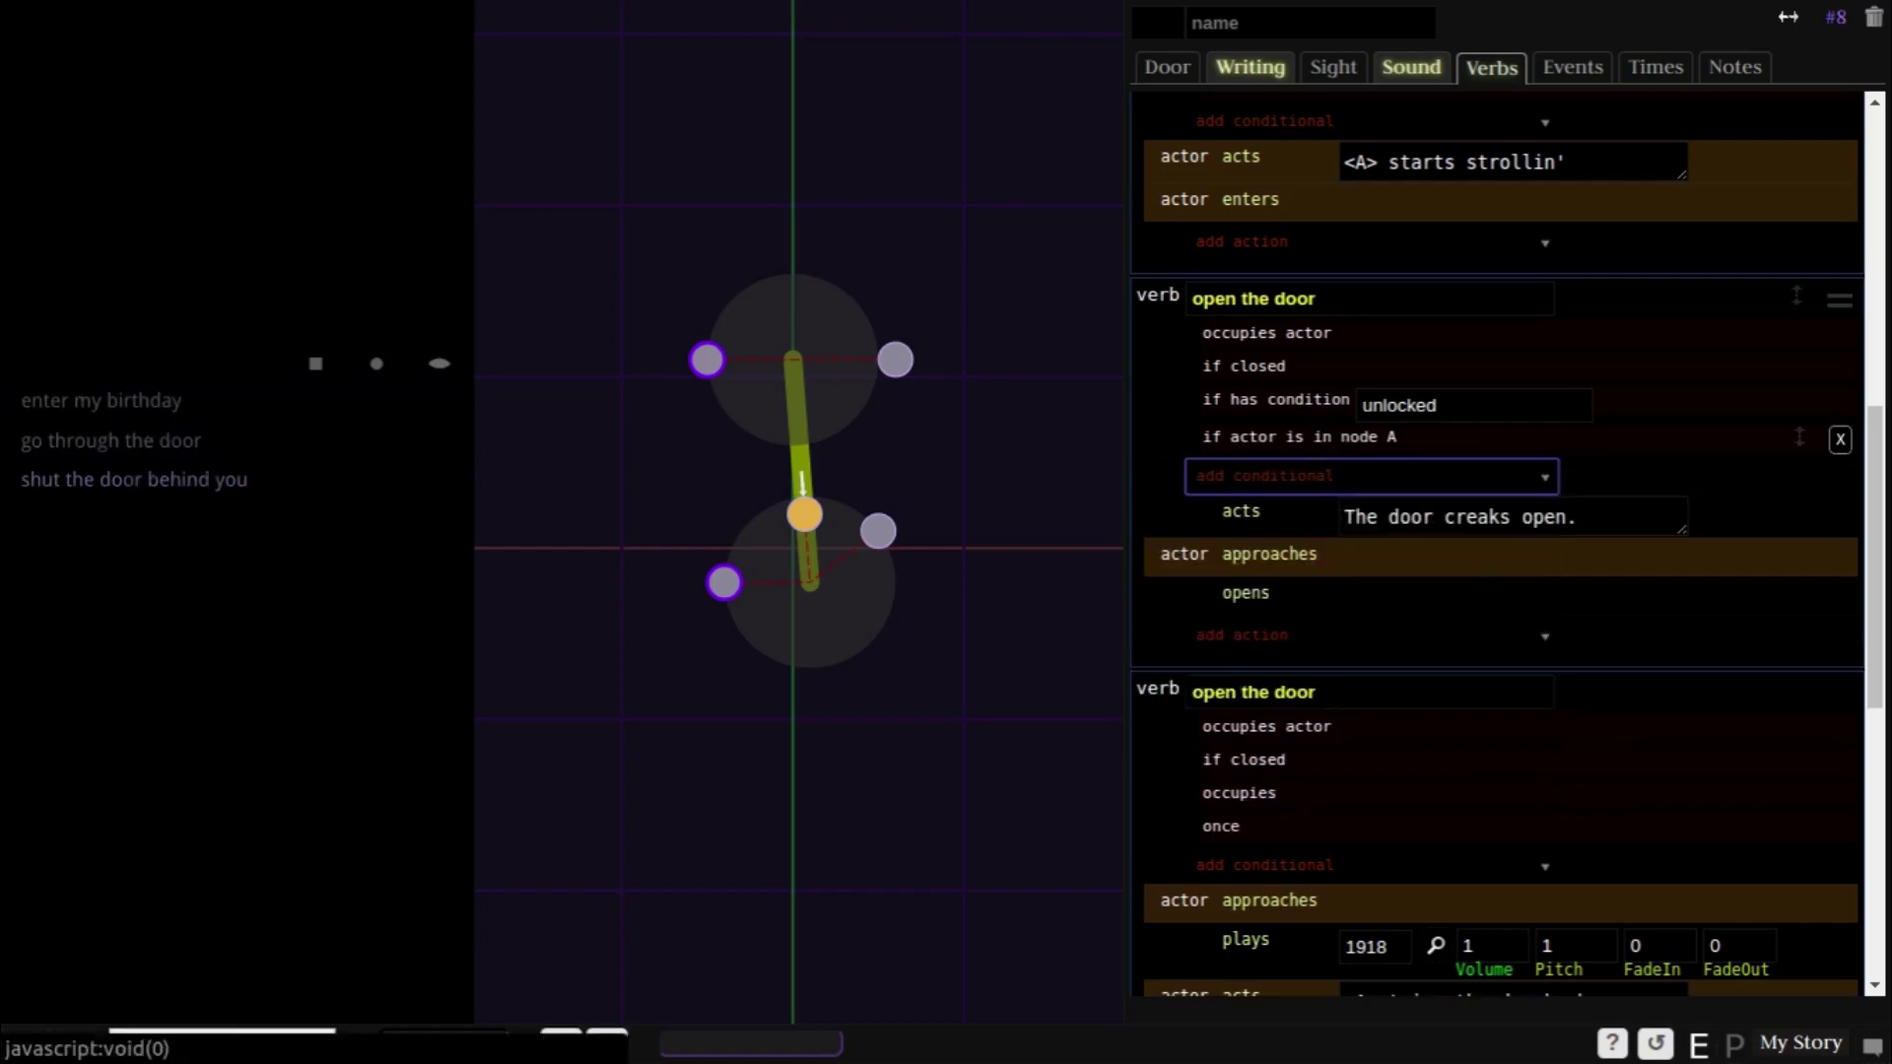
# - Add an "if actor is in node A" conditional to the once-only locked "open the door" verb and swap the door's direction
pyautogui.click(1265, 865)
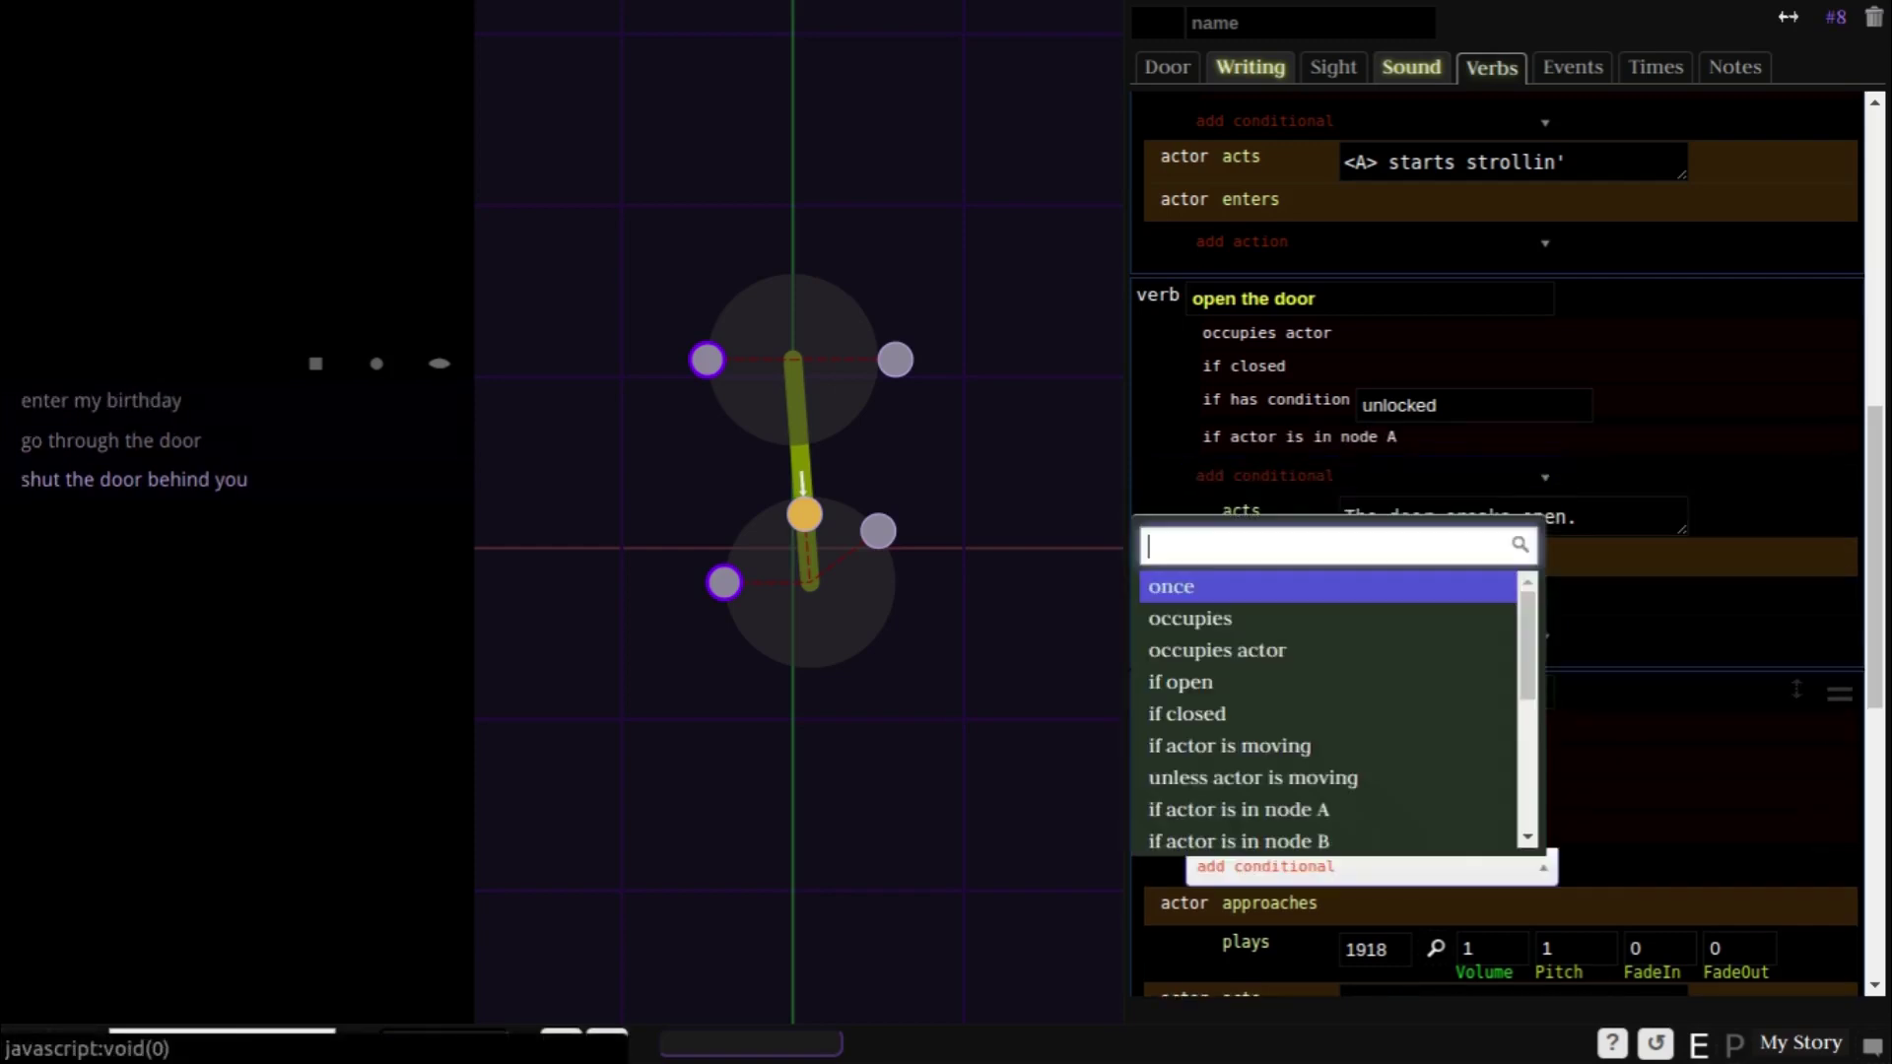
pyautogui.write('if actor')
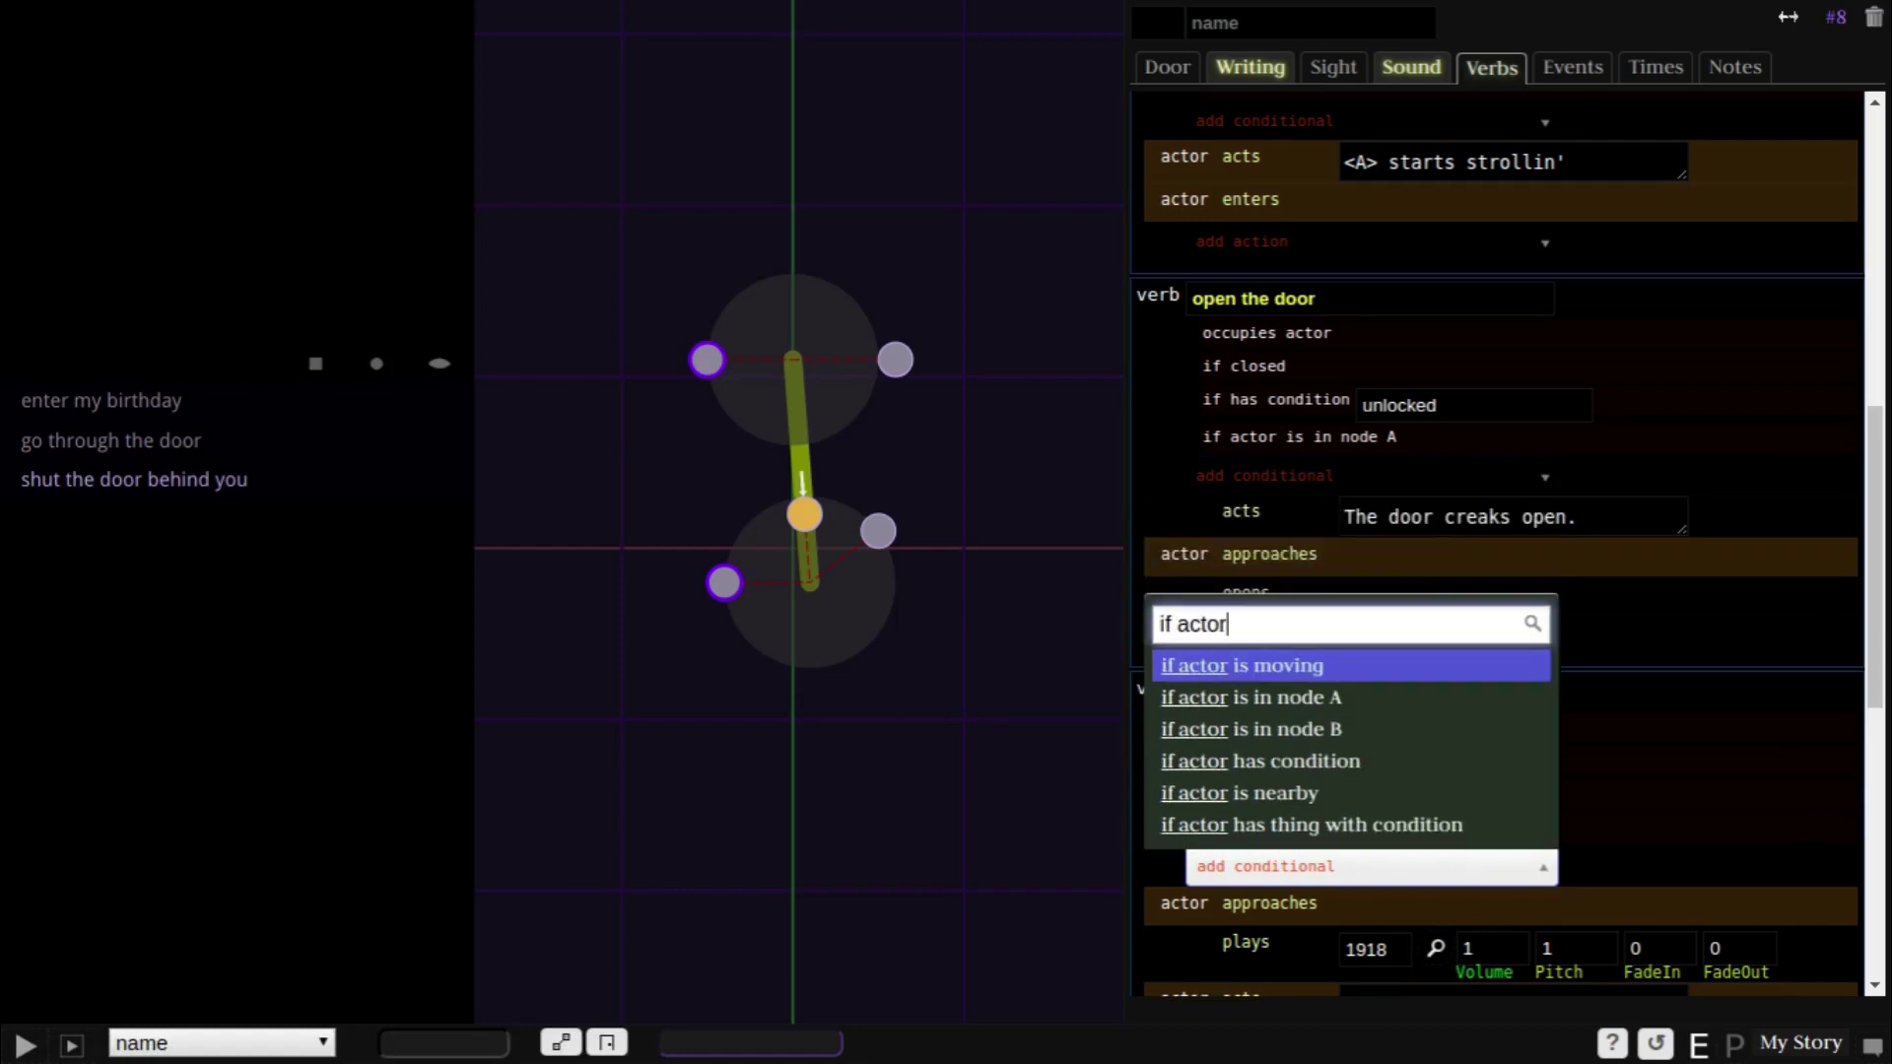
pyautogui.press('Down')
pyautogui.press('Return')
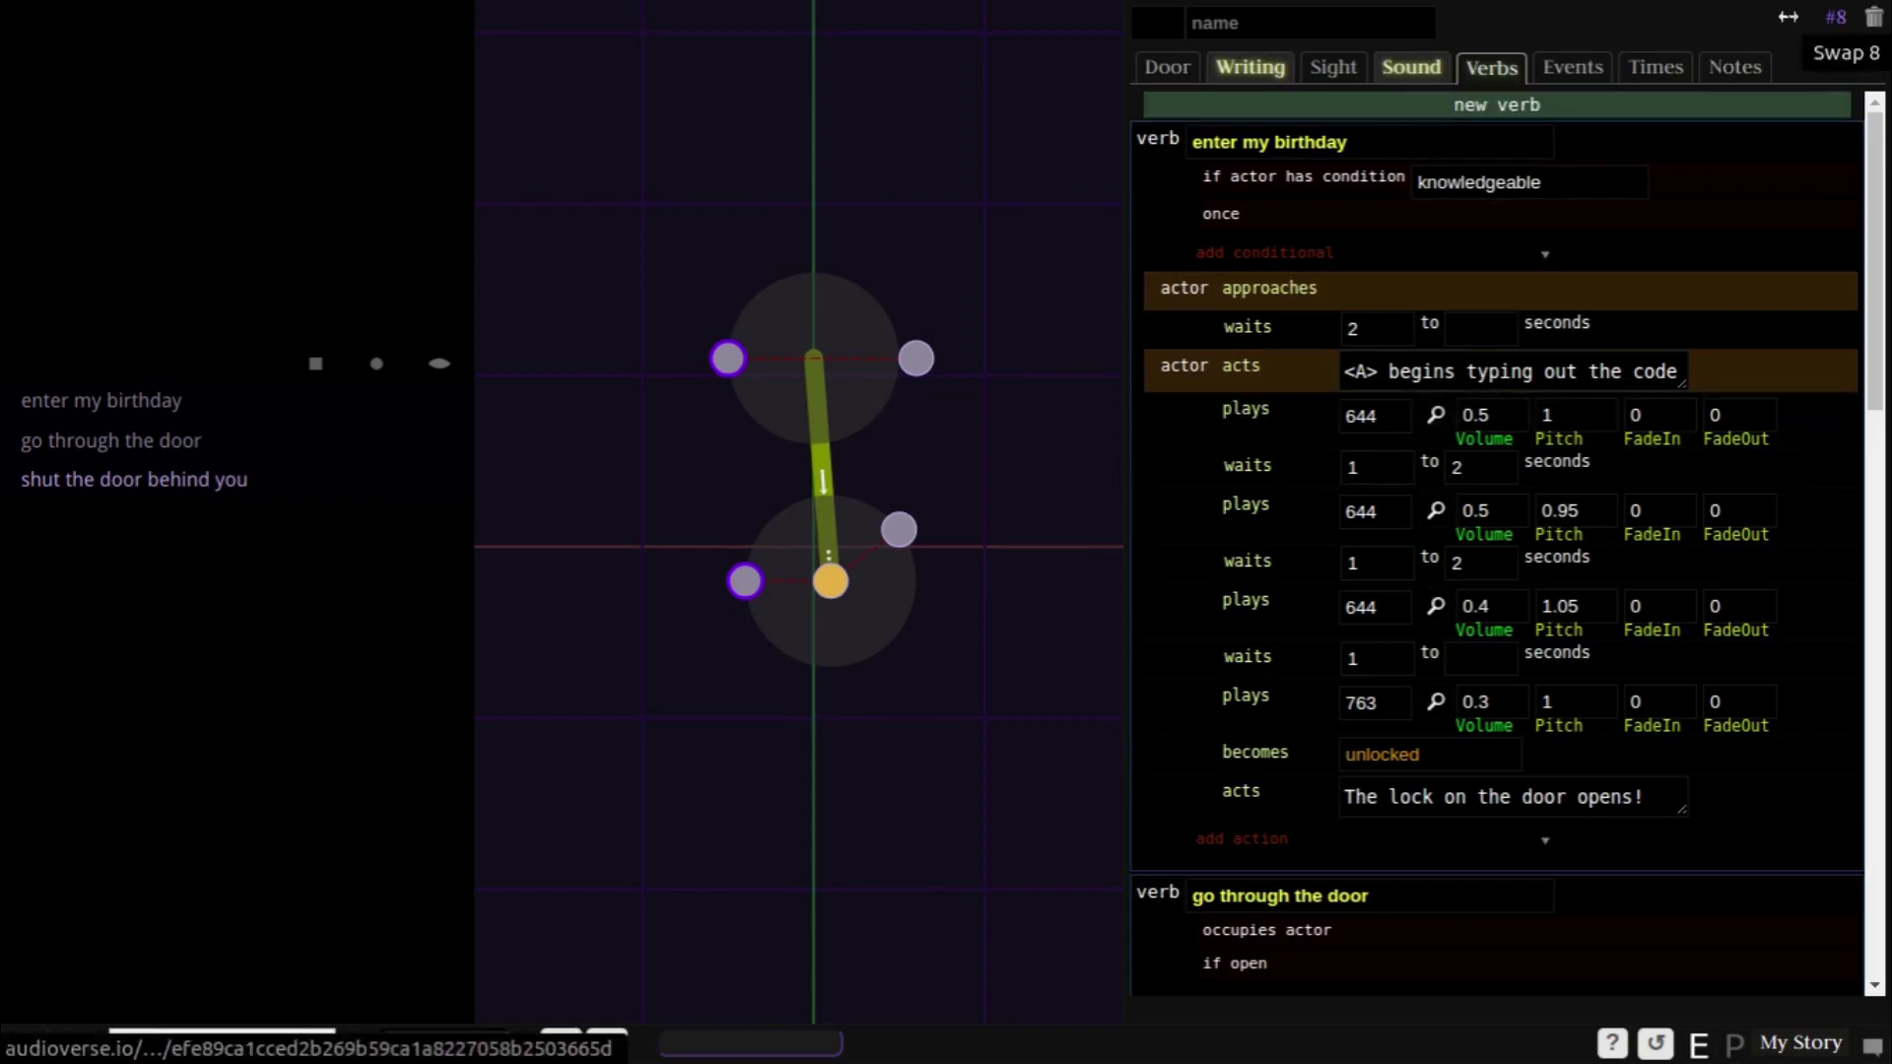
pyautogui.click(1789, 17)
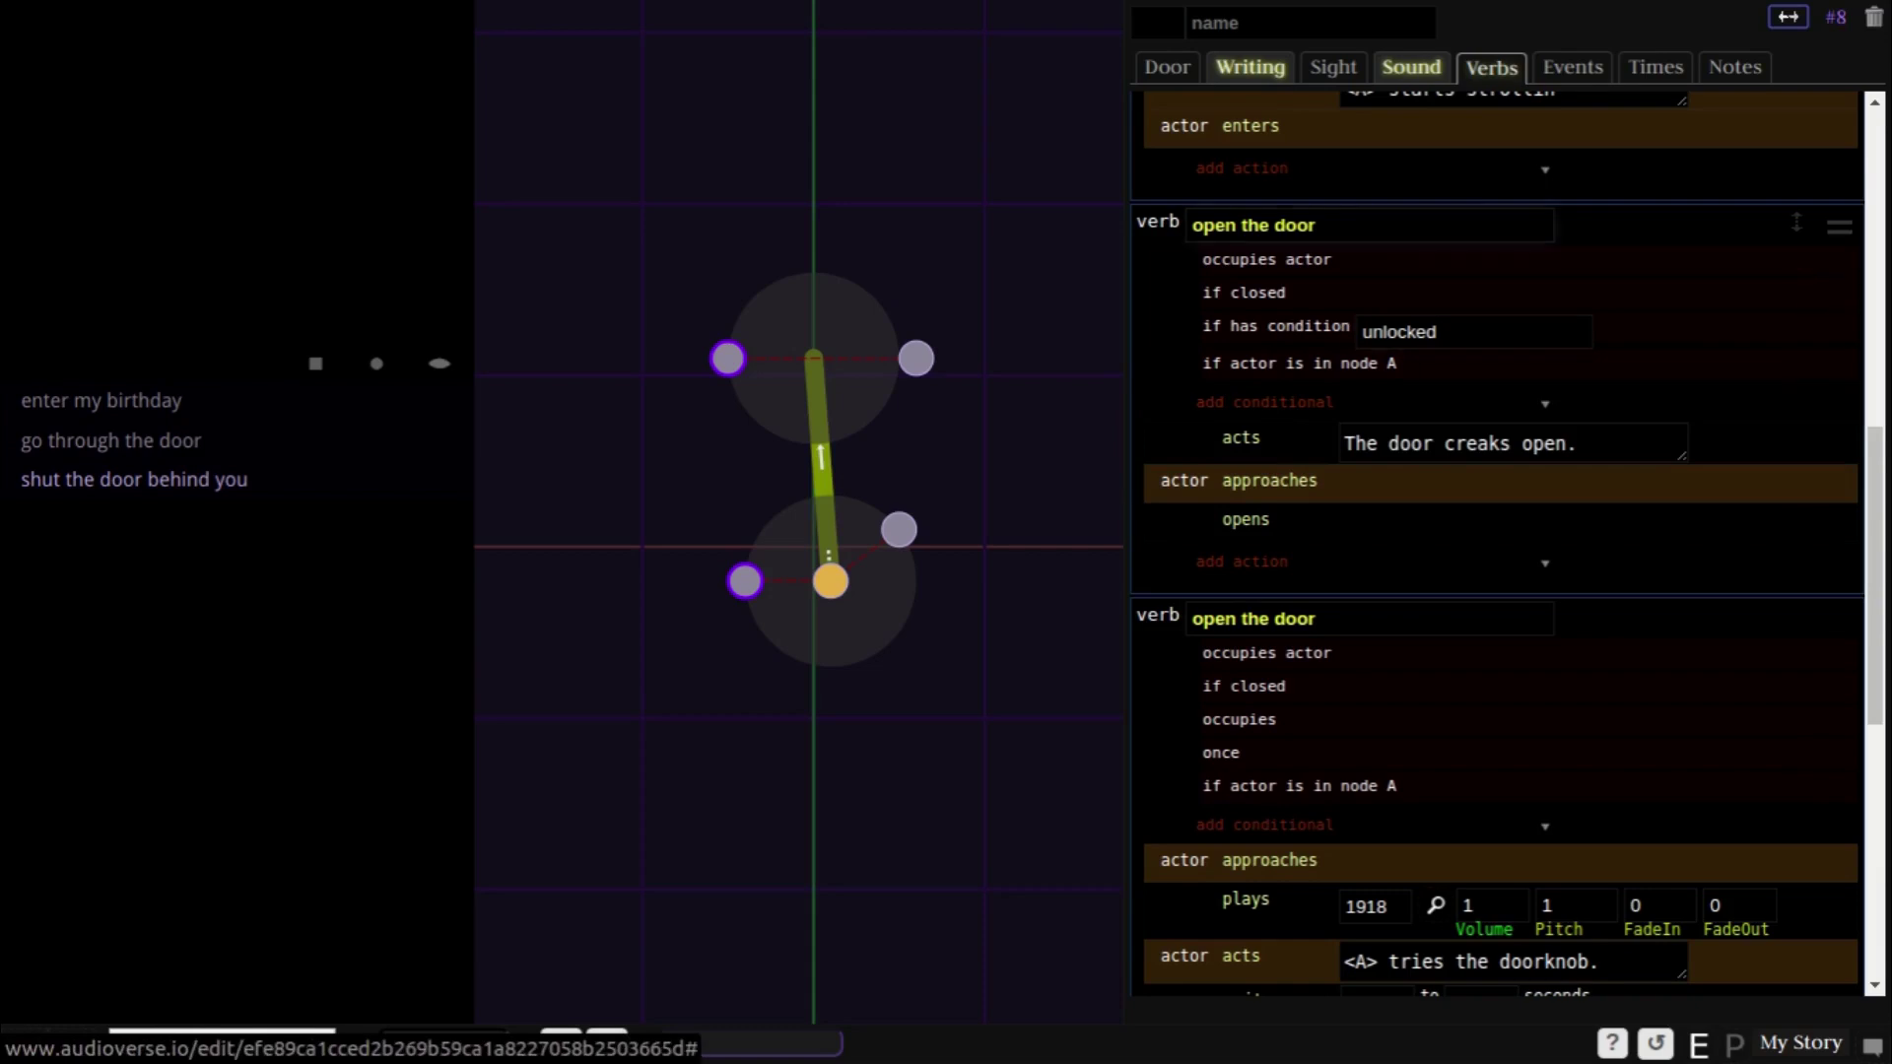
# - Add a "once" conditional to the "open the door" verb that requires the unlocked condition
pyautogui.click(1264, 402)
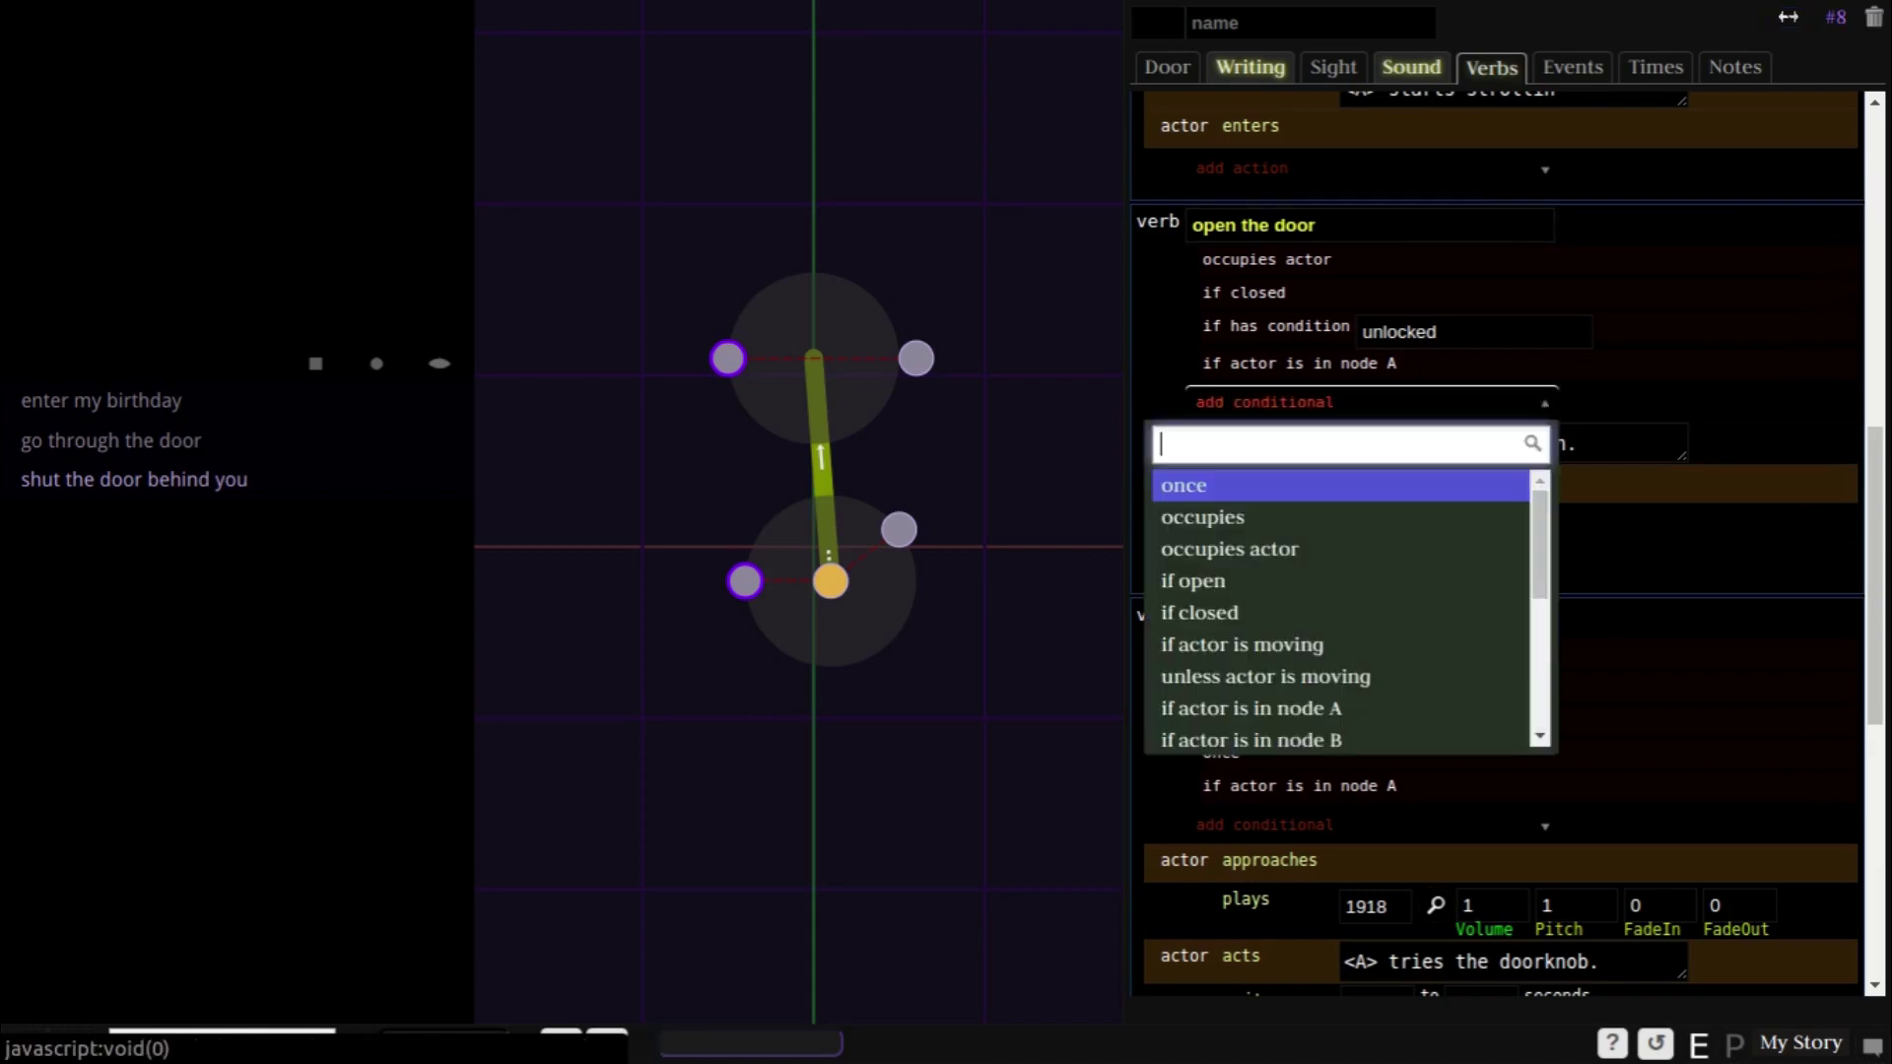
pyautogui.write('once')
pyautogui.press('Return')
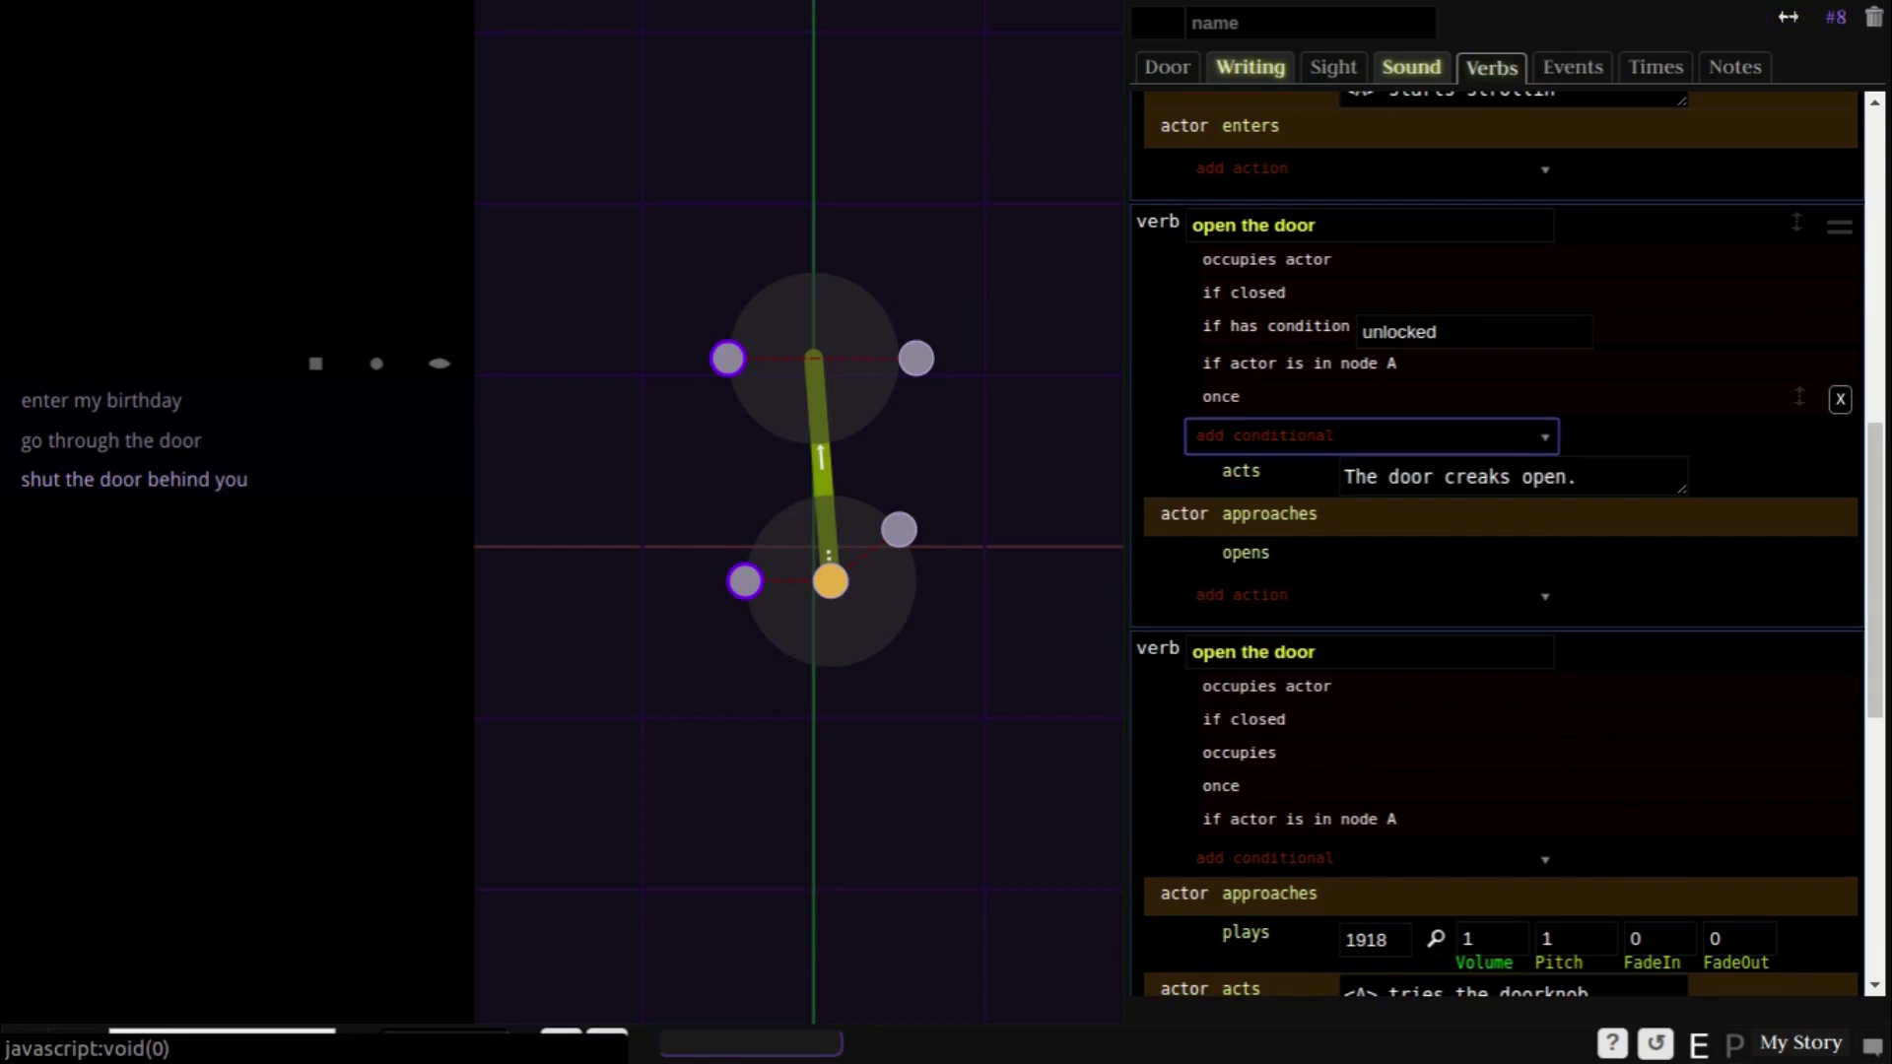
# - Replace the actor enters action in the "go through the door" verb with an actor goes-to-b action
pyautogui.scroll(6, 1498, 542)
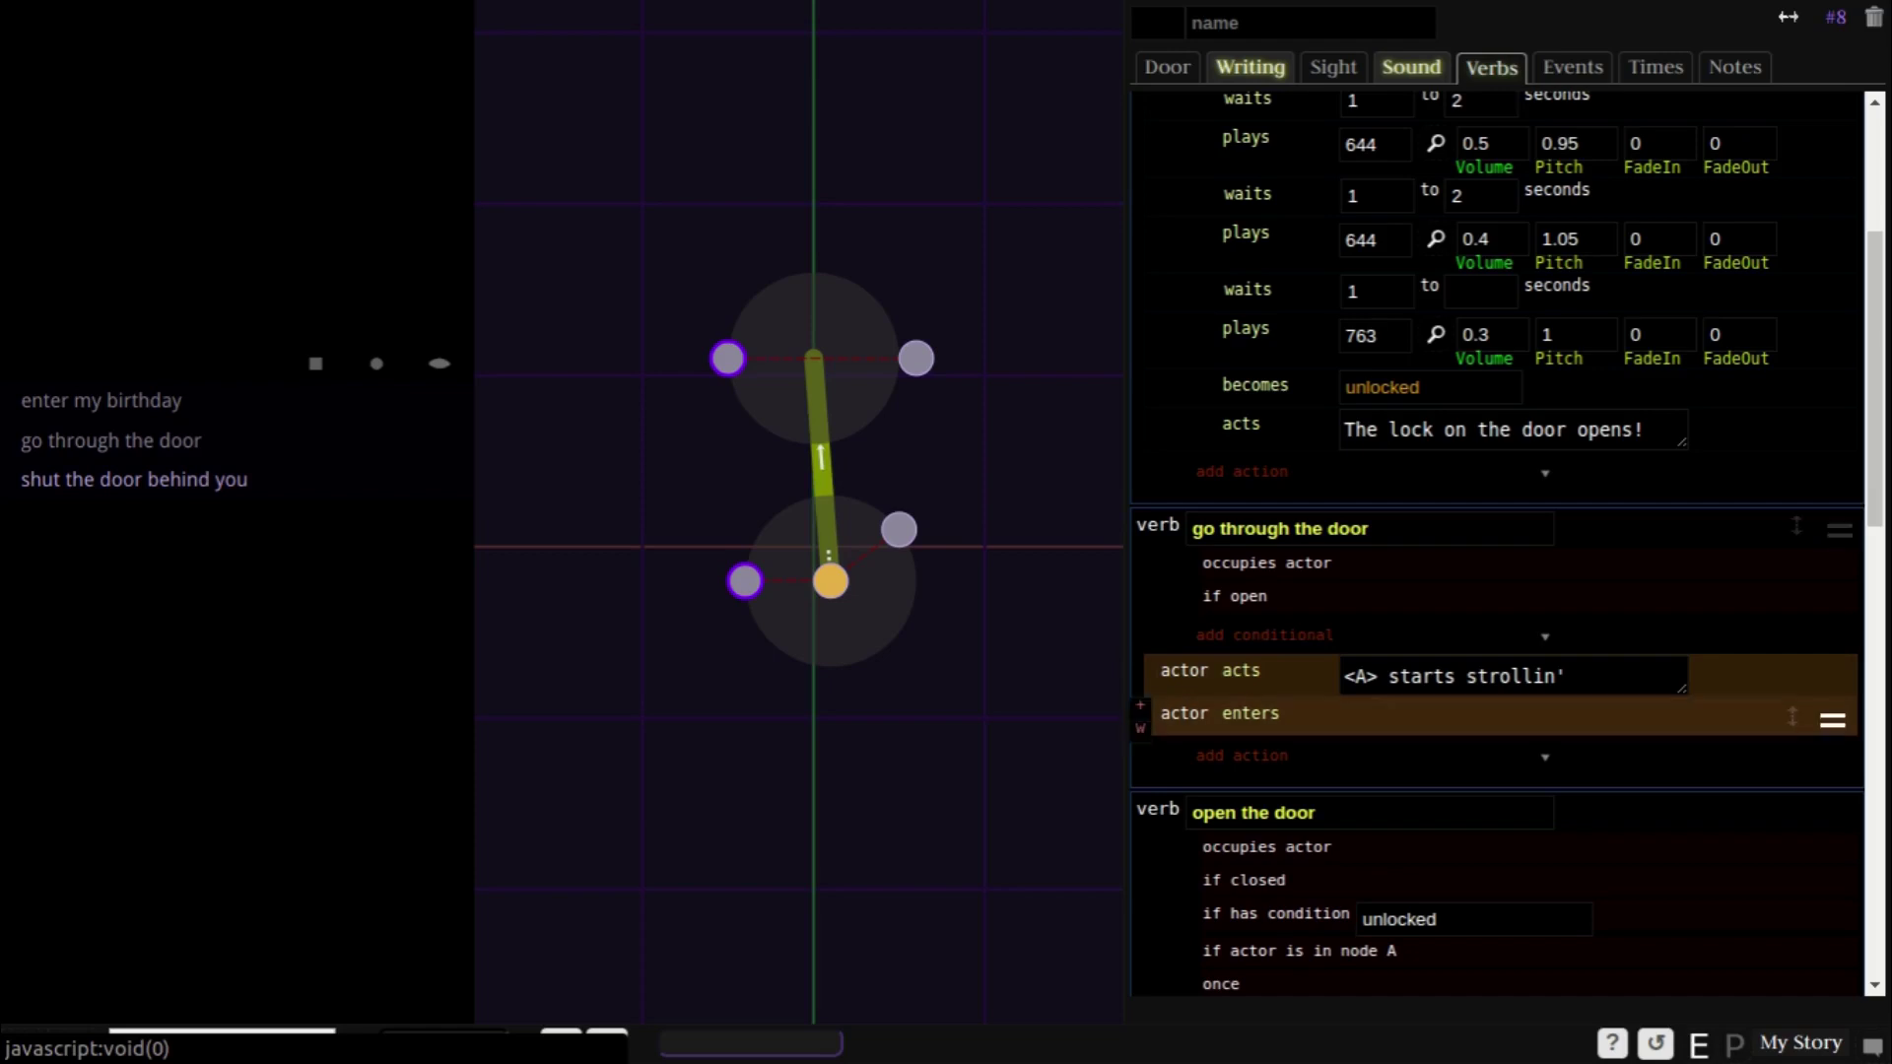
pyautogui.click(1833, 720)
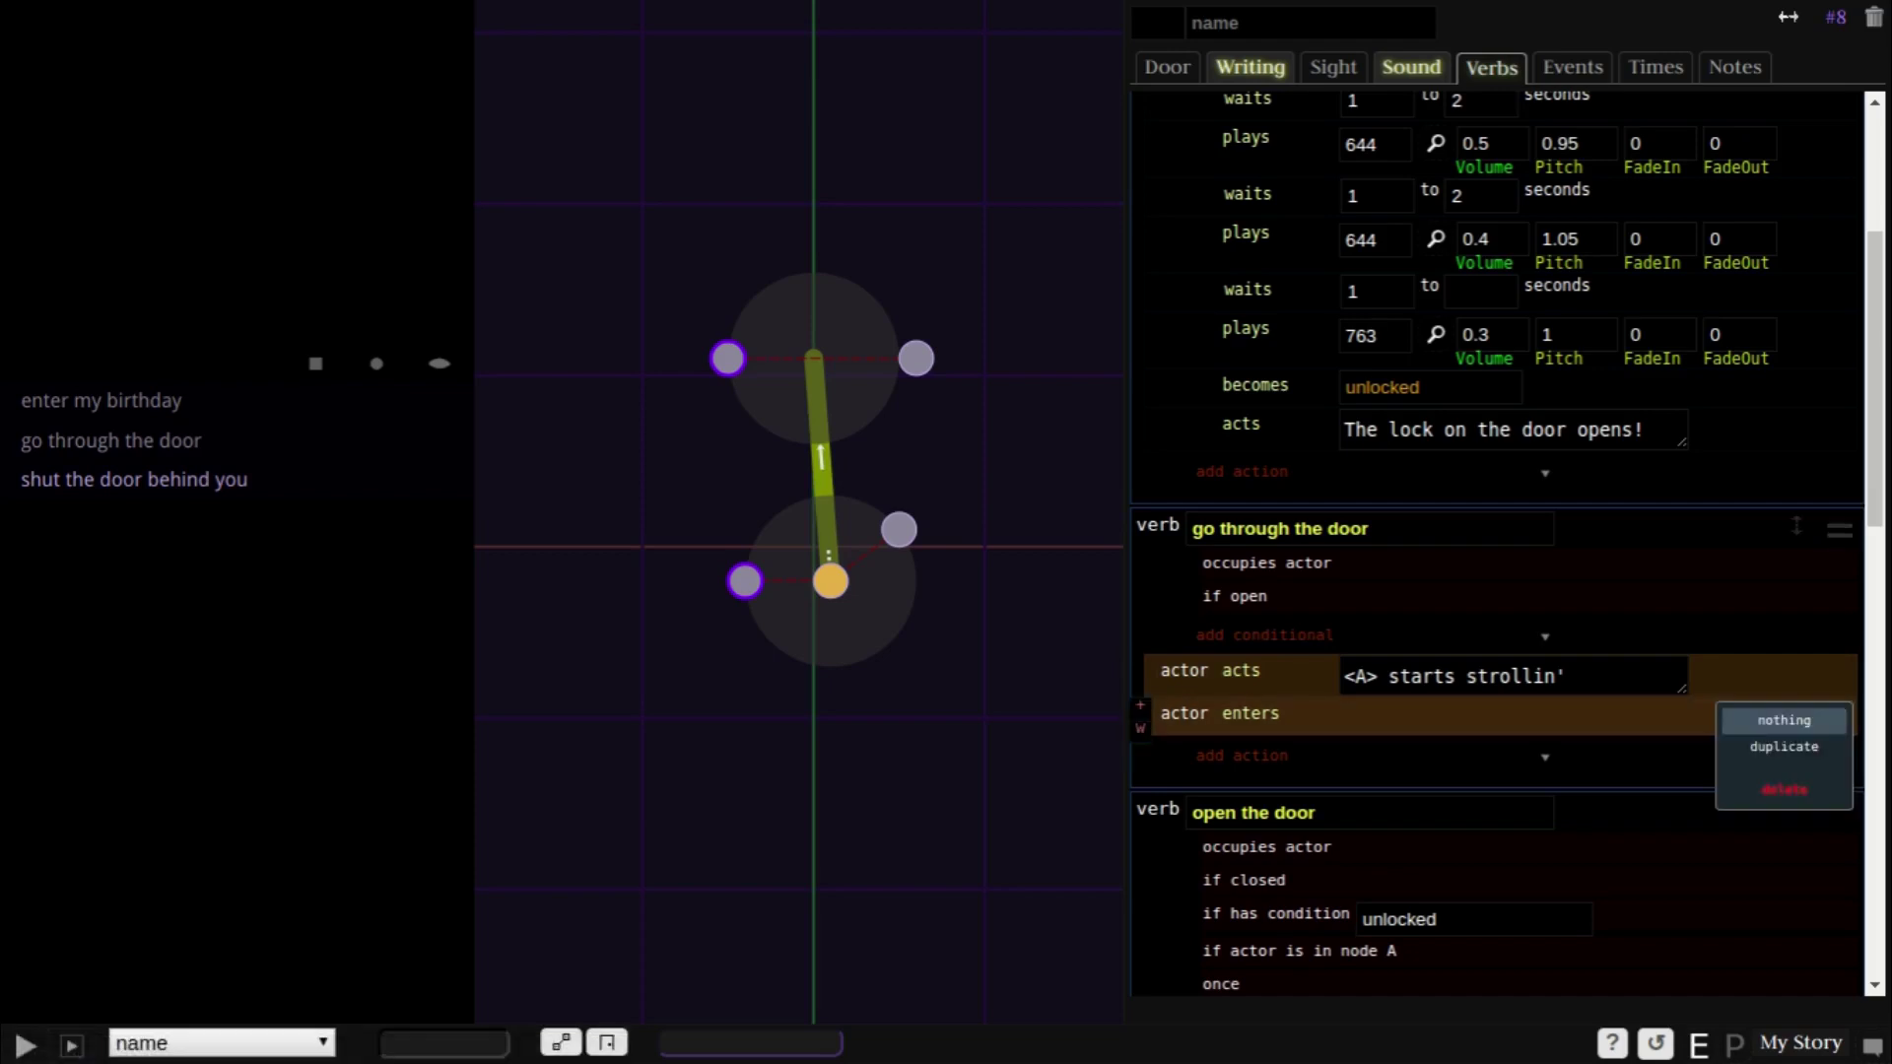
pyautogui.click(1783, 790)
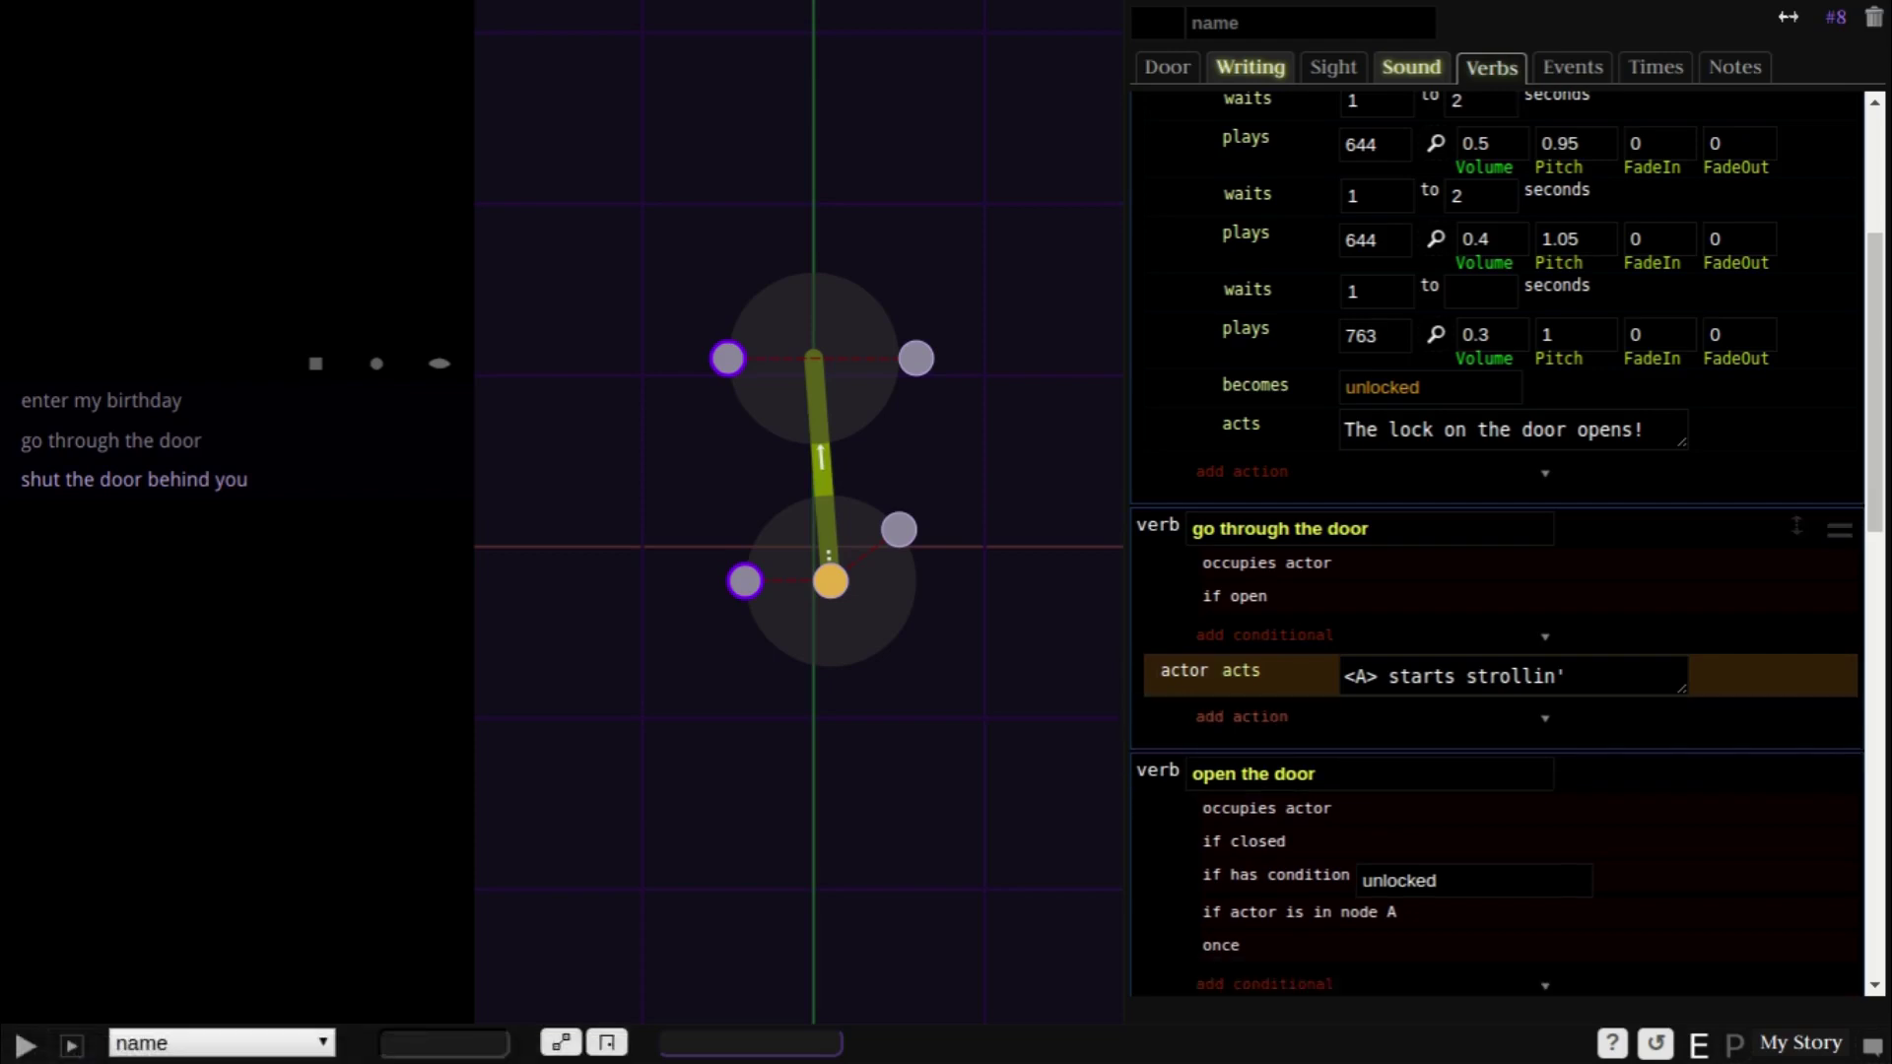
pyautogui.click(1244, 717)
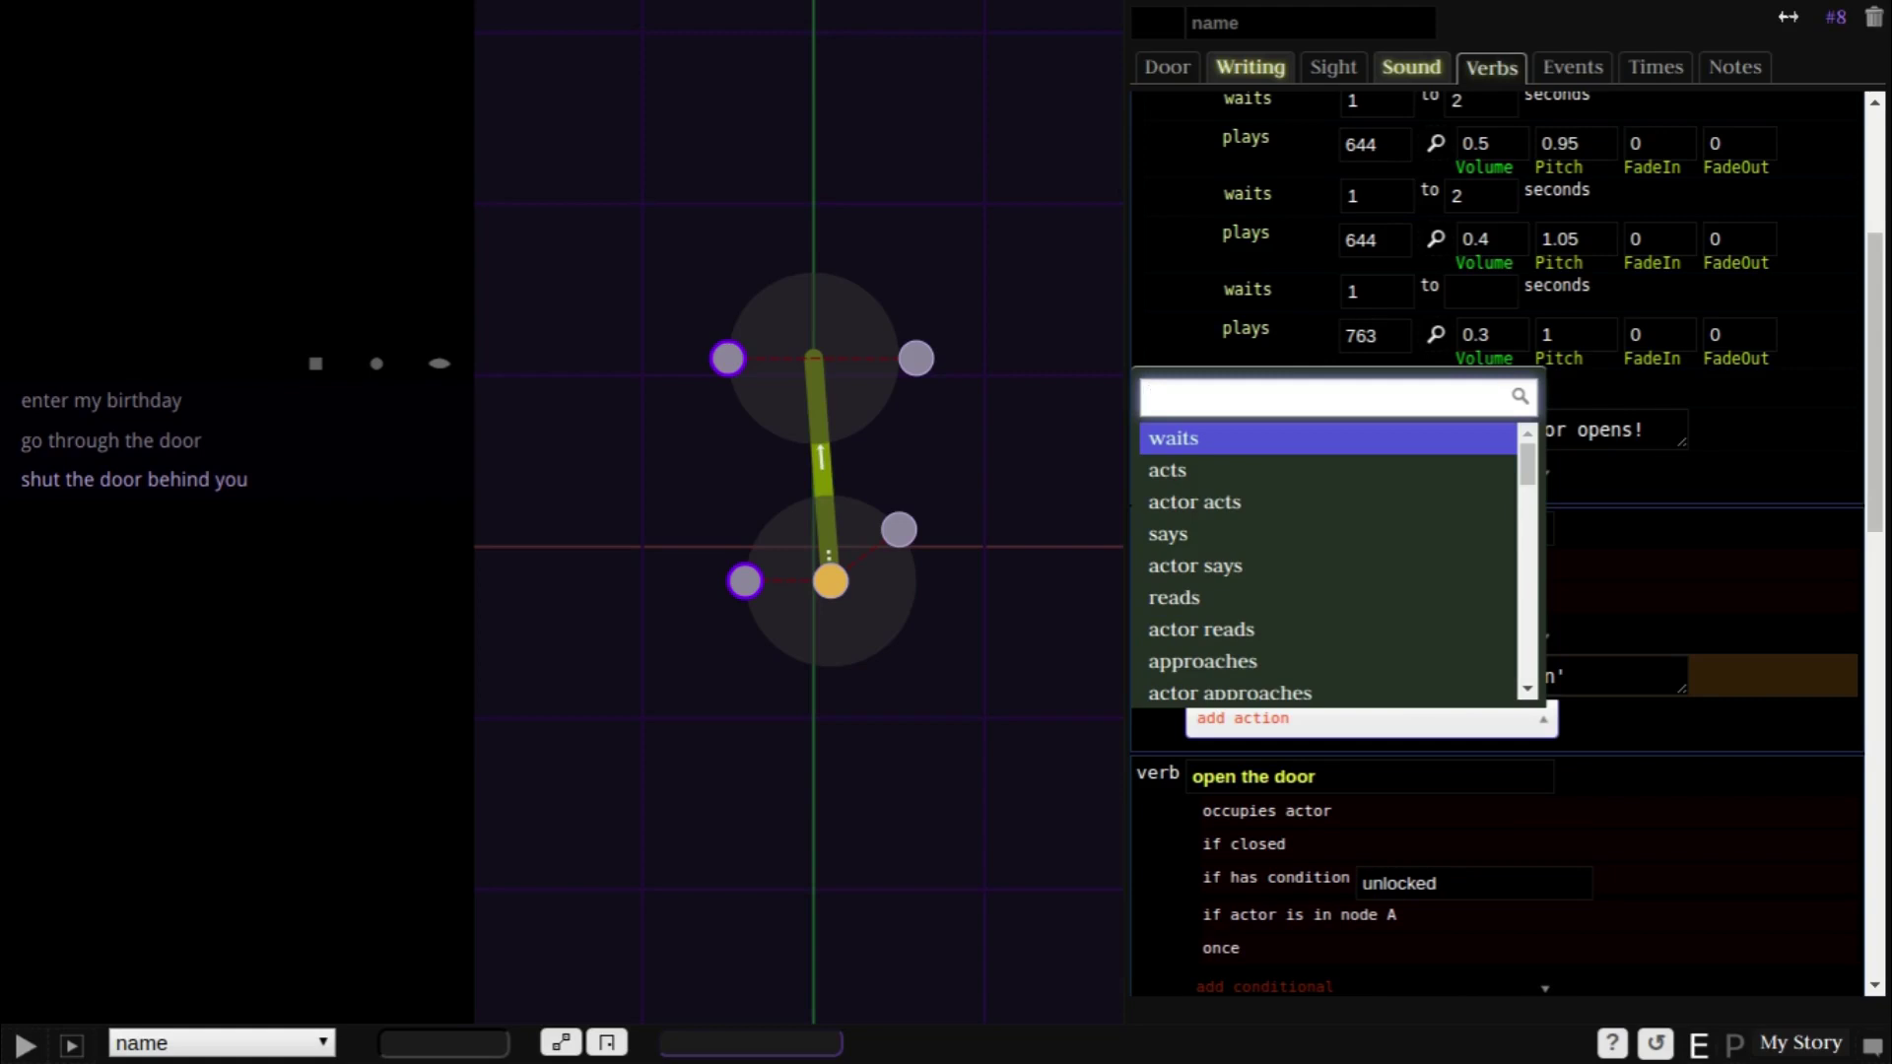
pyautogui.write('actor goes')
pyautogui.press('Down')
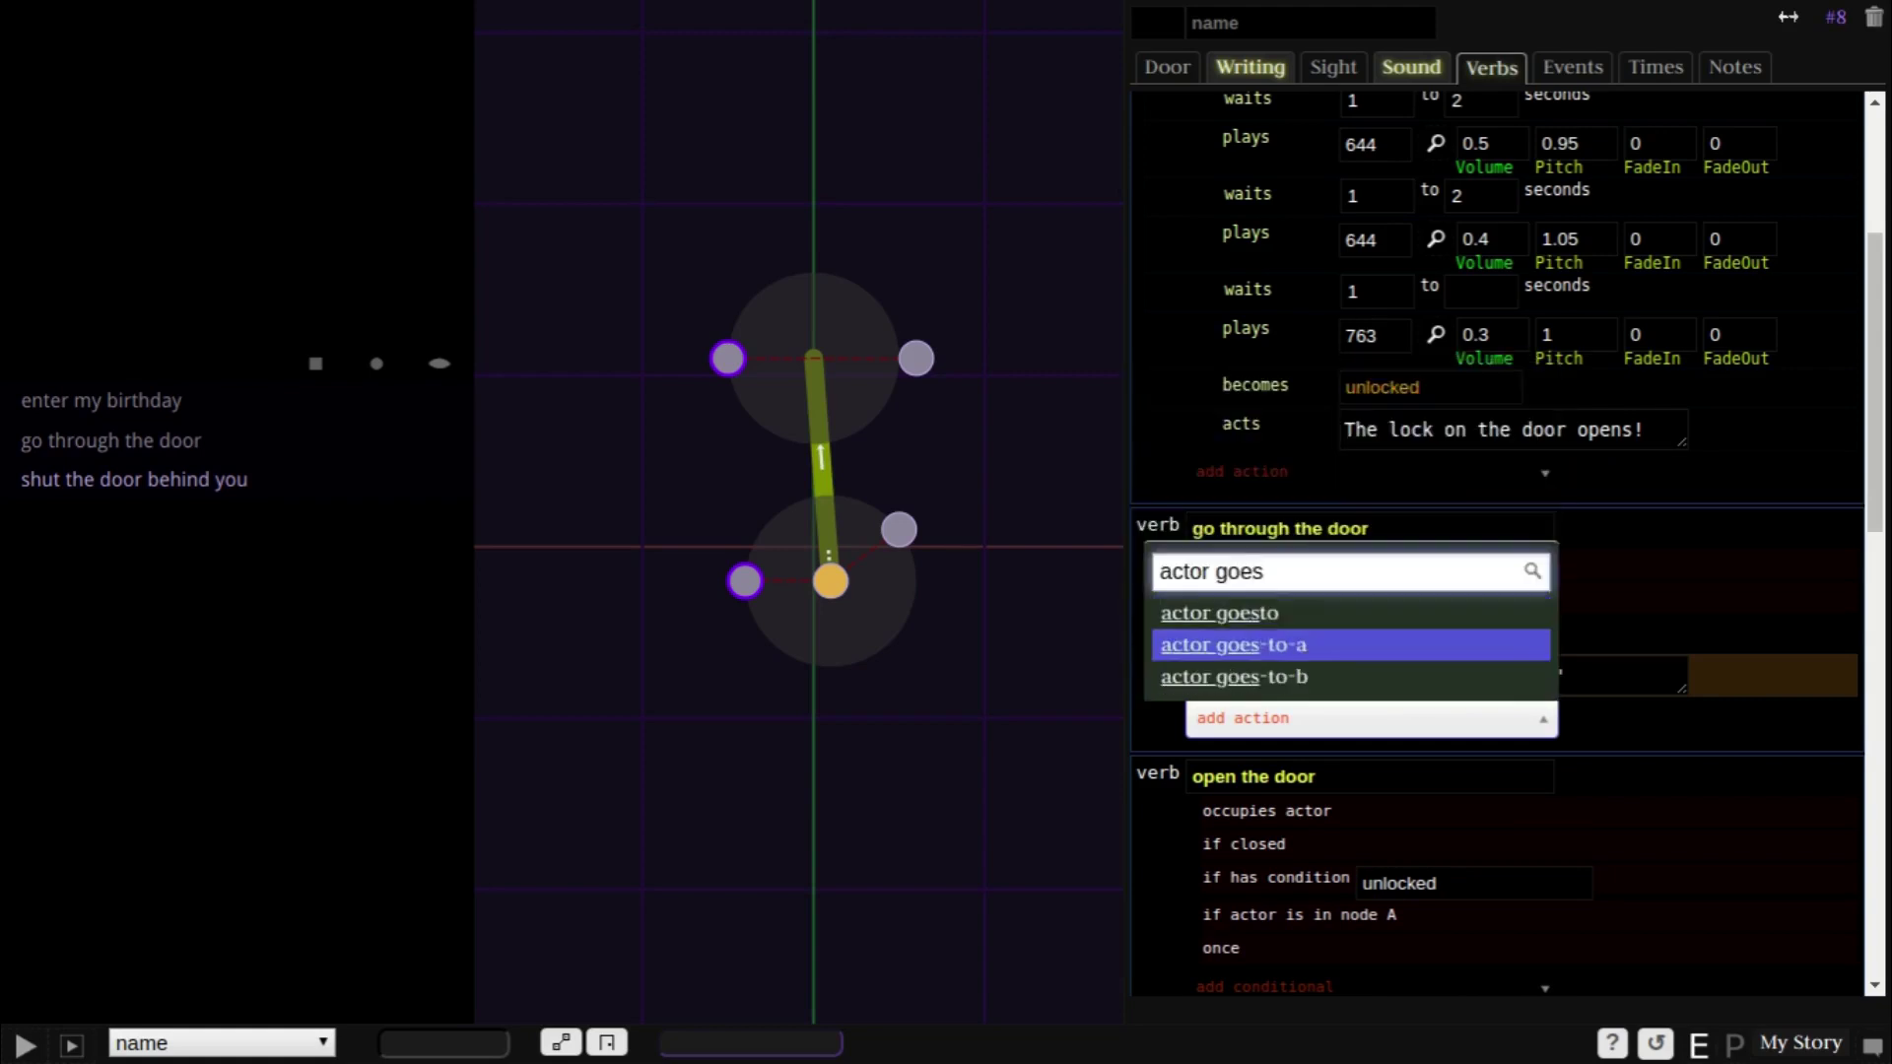
pyautogui.press('Down')
pyautogui.press('Return')
# - Rename the "go through the door" verb "enter the building!" and add "unless actor is moving" and "if actor is in node A" conditionals
pyautogui.click(1370, 529)
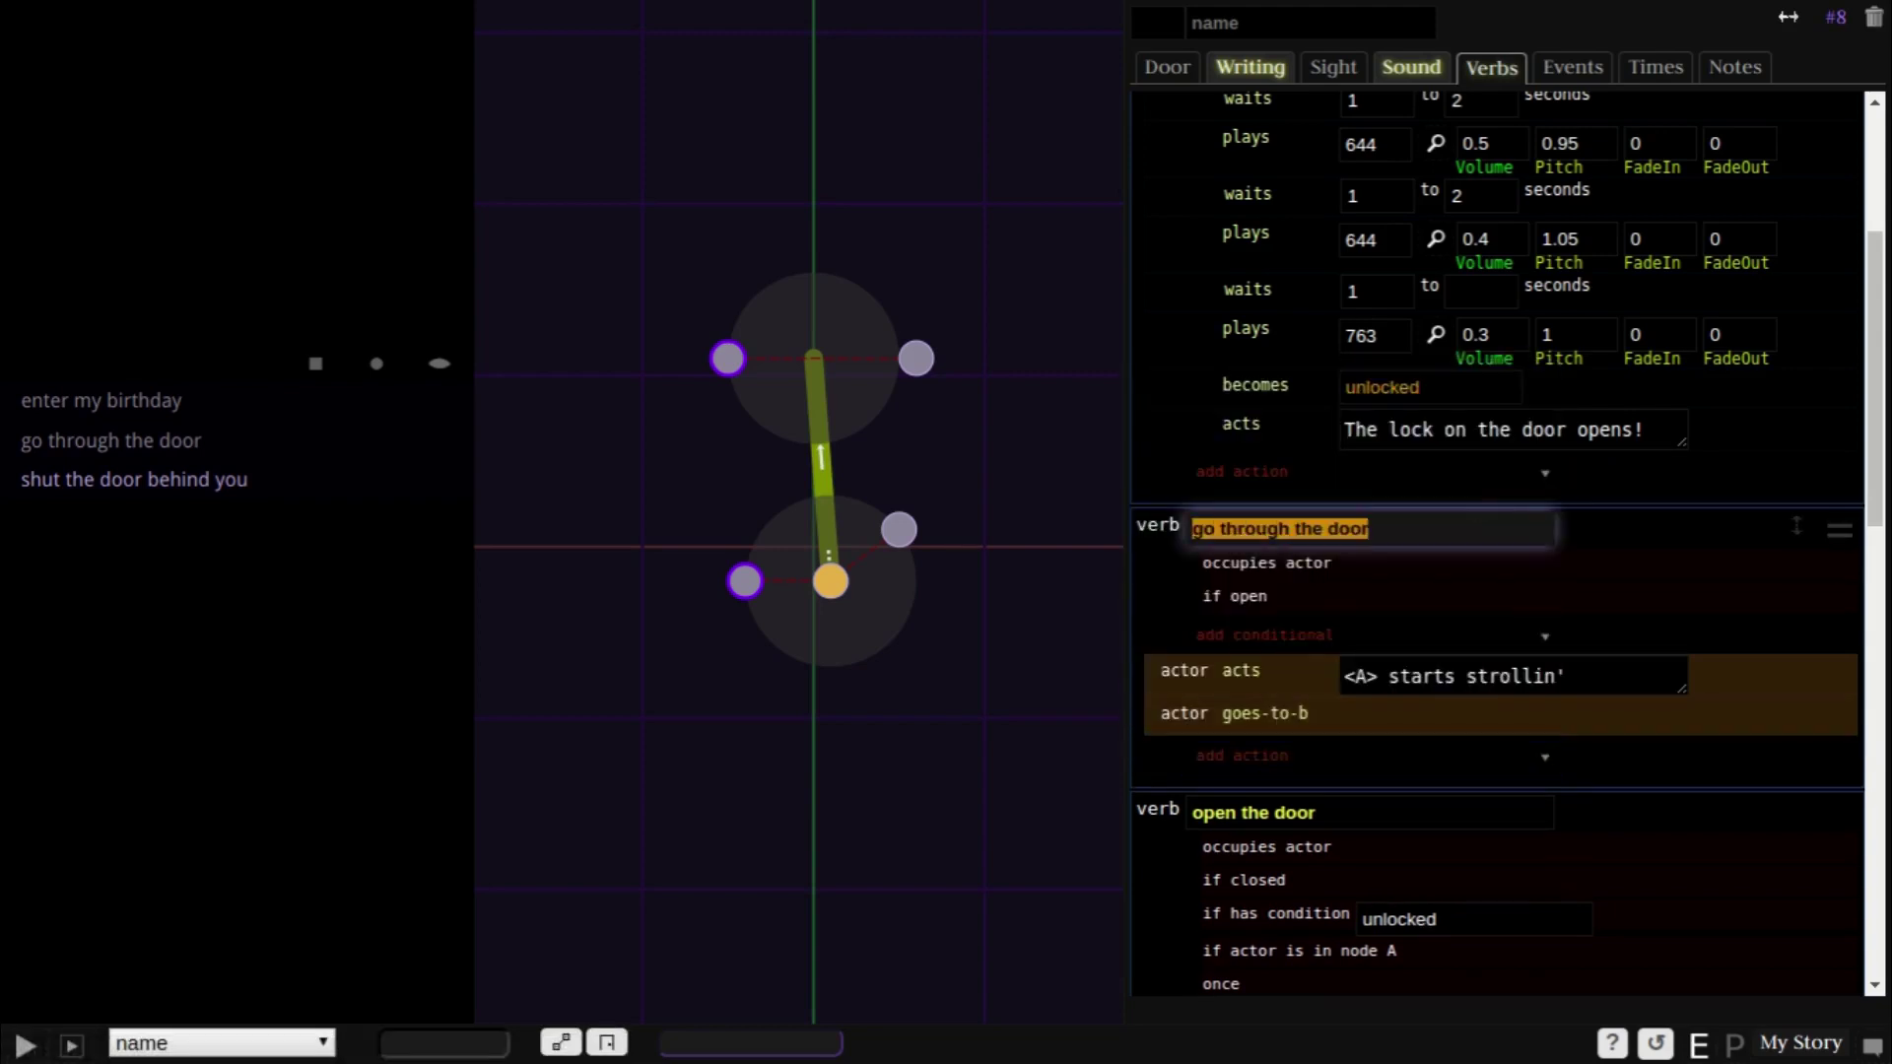
pyautogui.write('enter the building!')
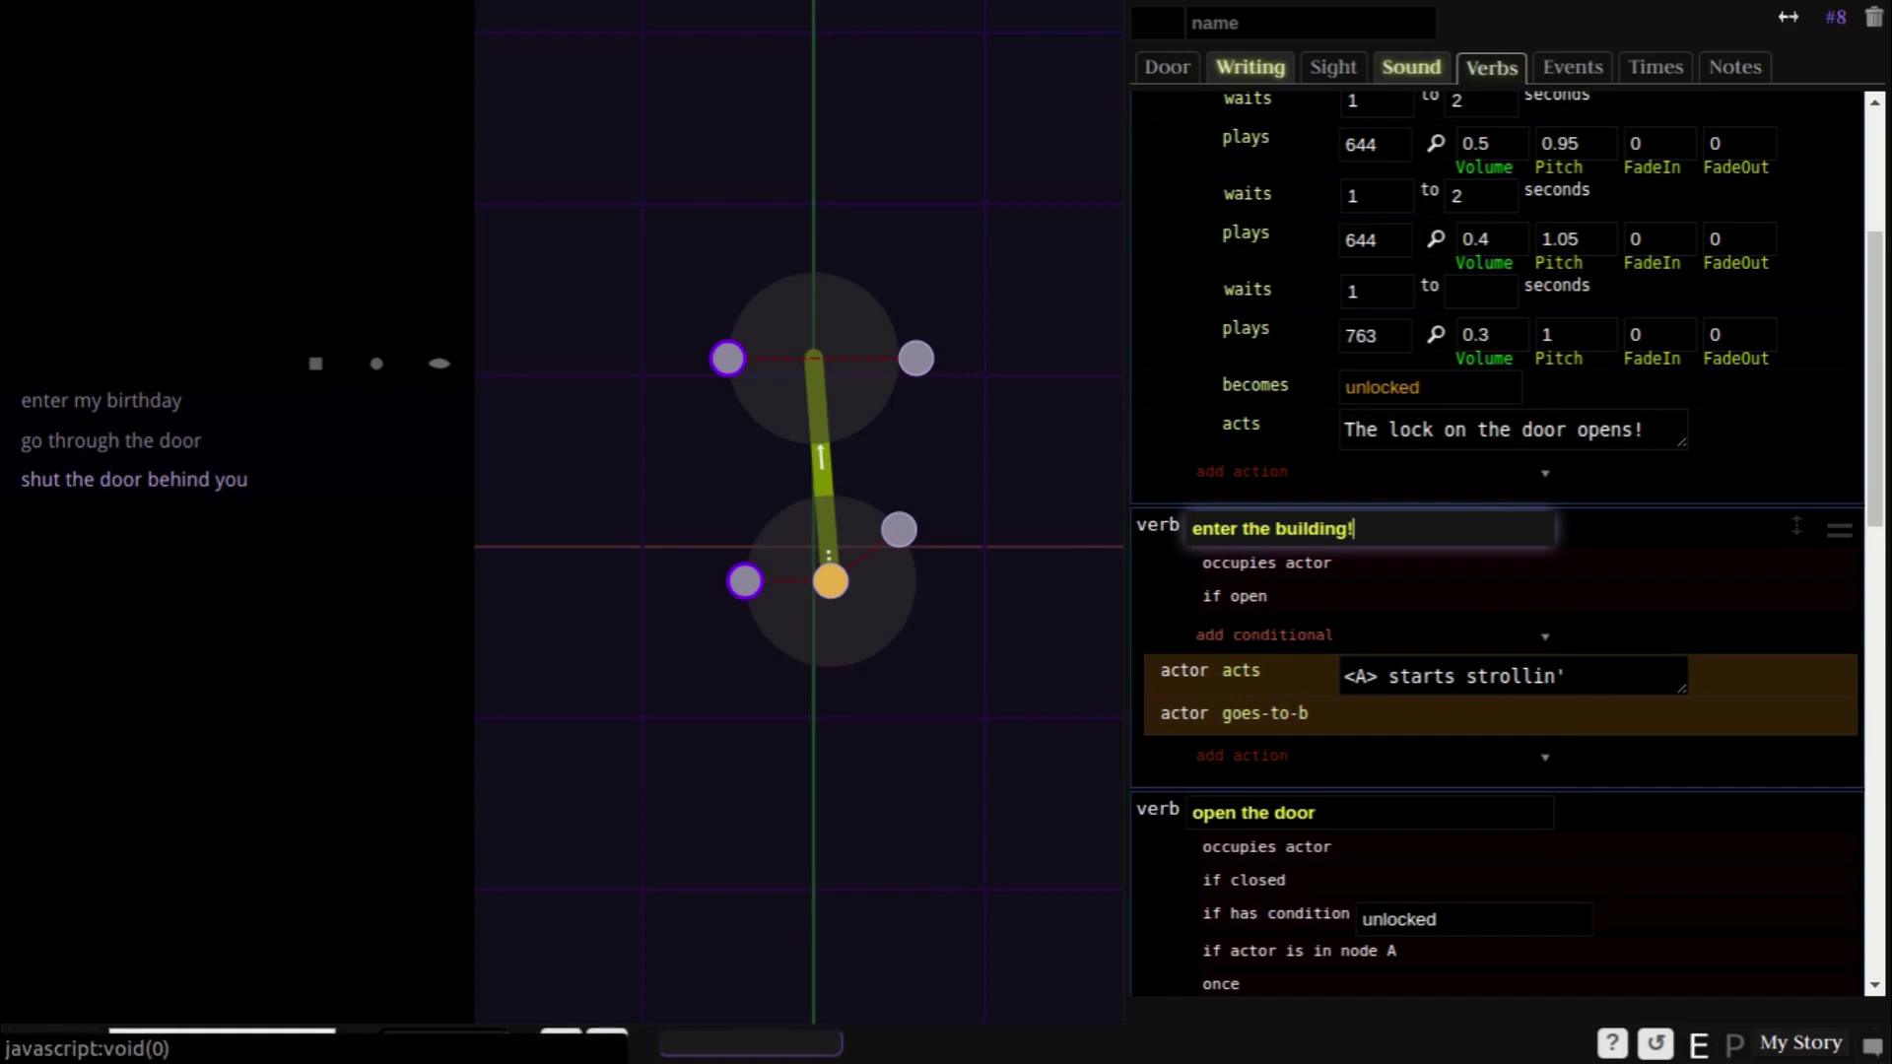
pyautogui.click(1264, 634)
pyautogui.write('unless ac')
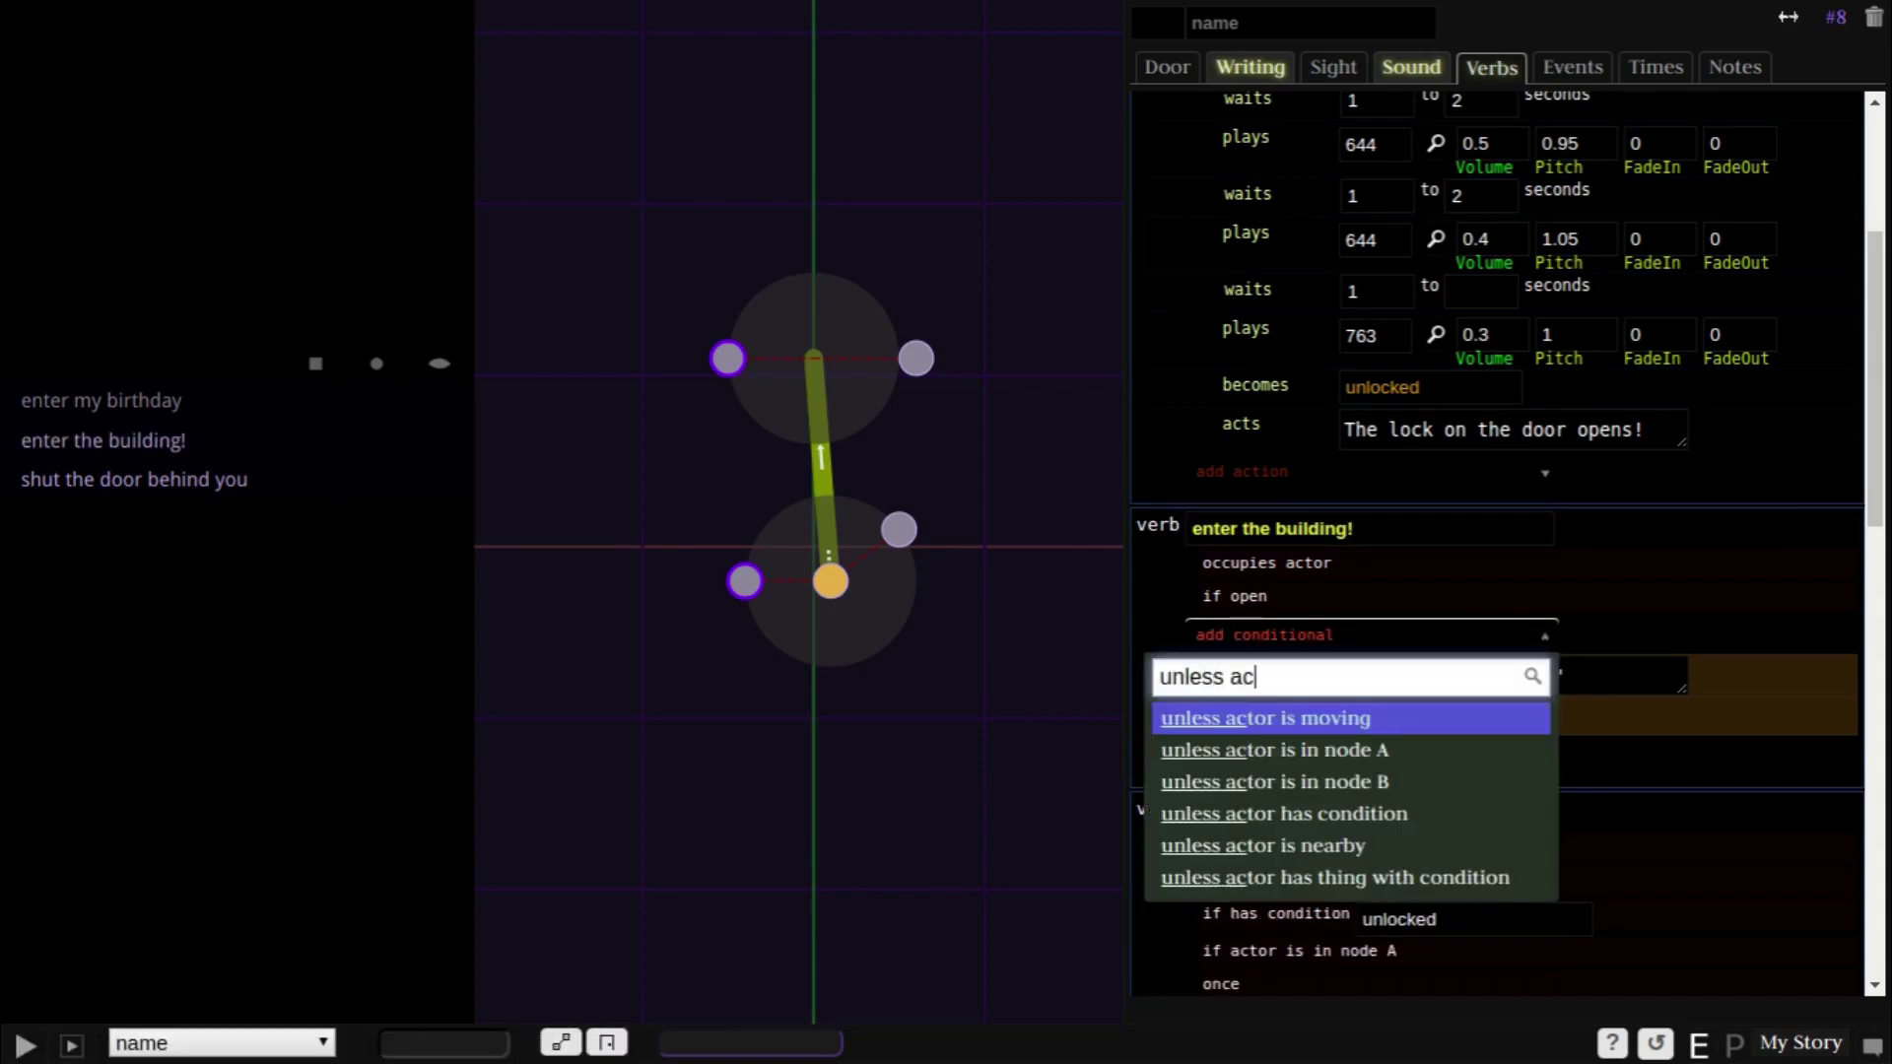
pyautogui.press('Return')
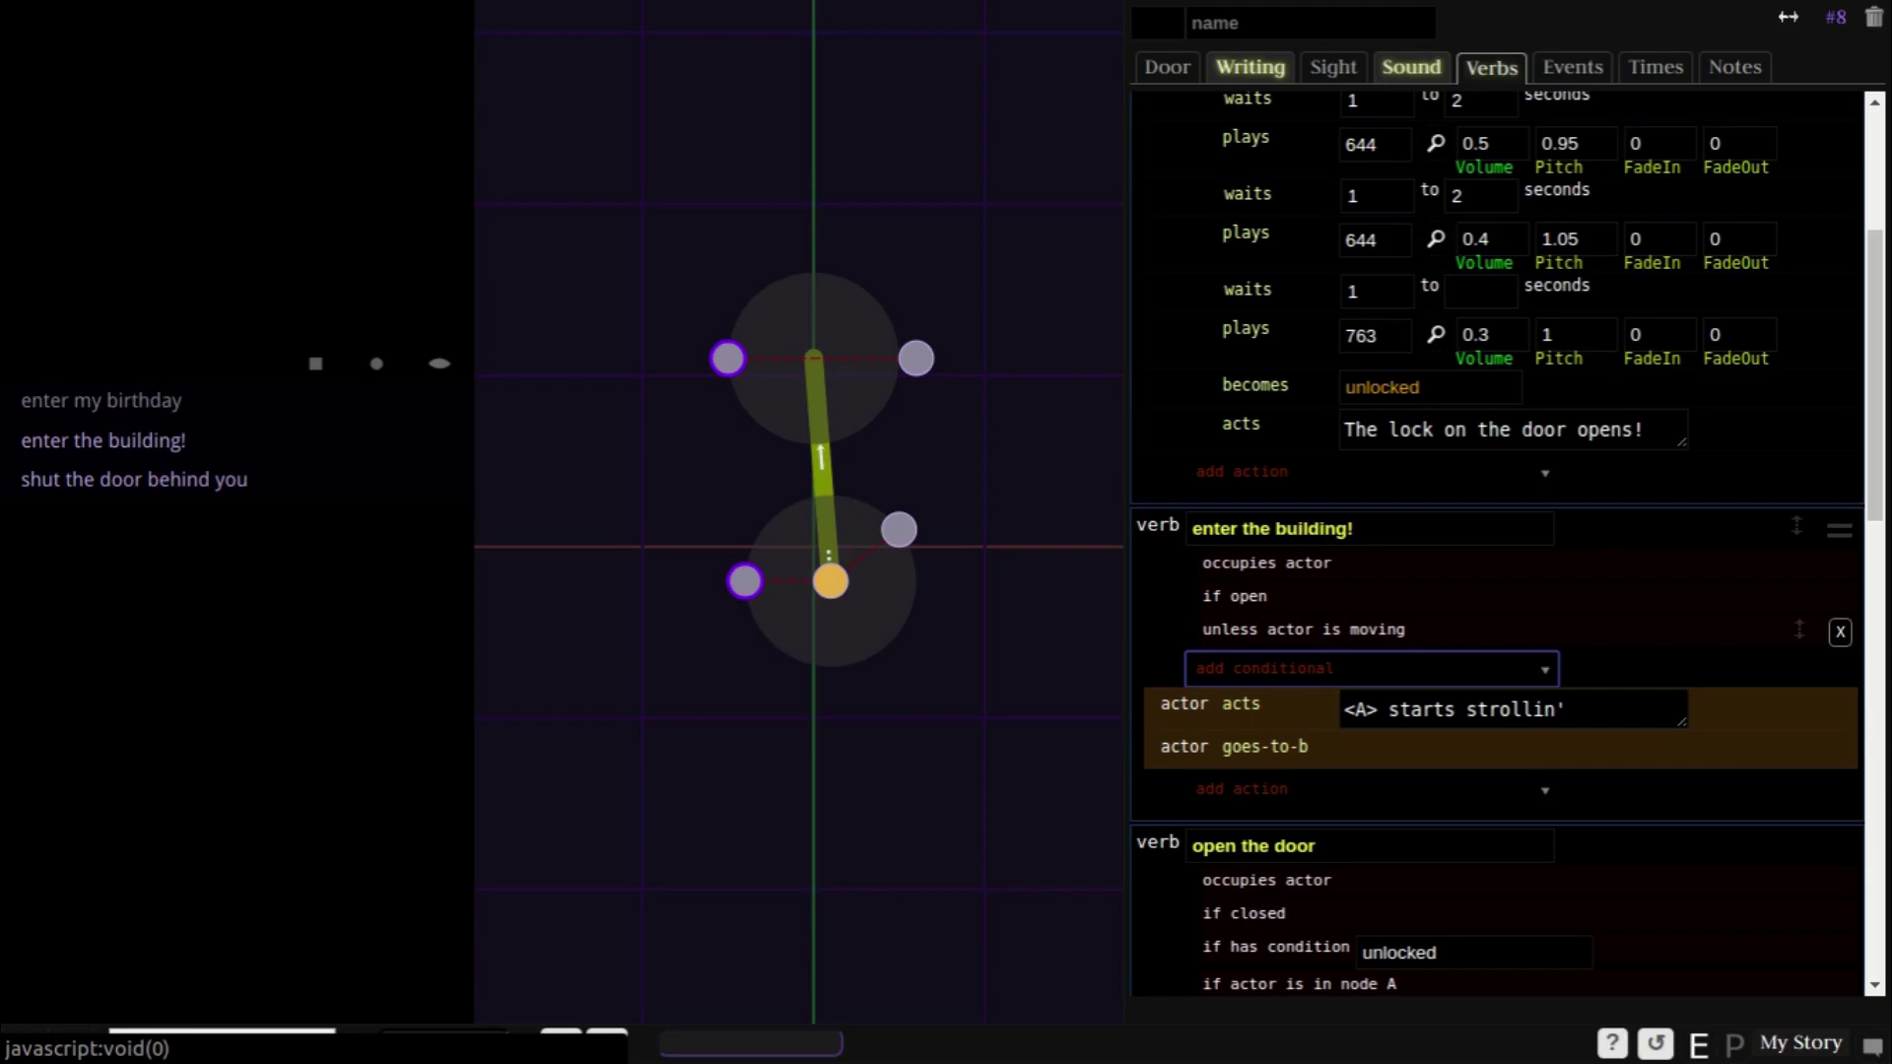
pyautogui.write('if actor')
pyautogui.press('Down')
pyautogui.press('Return')
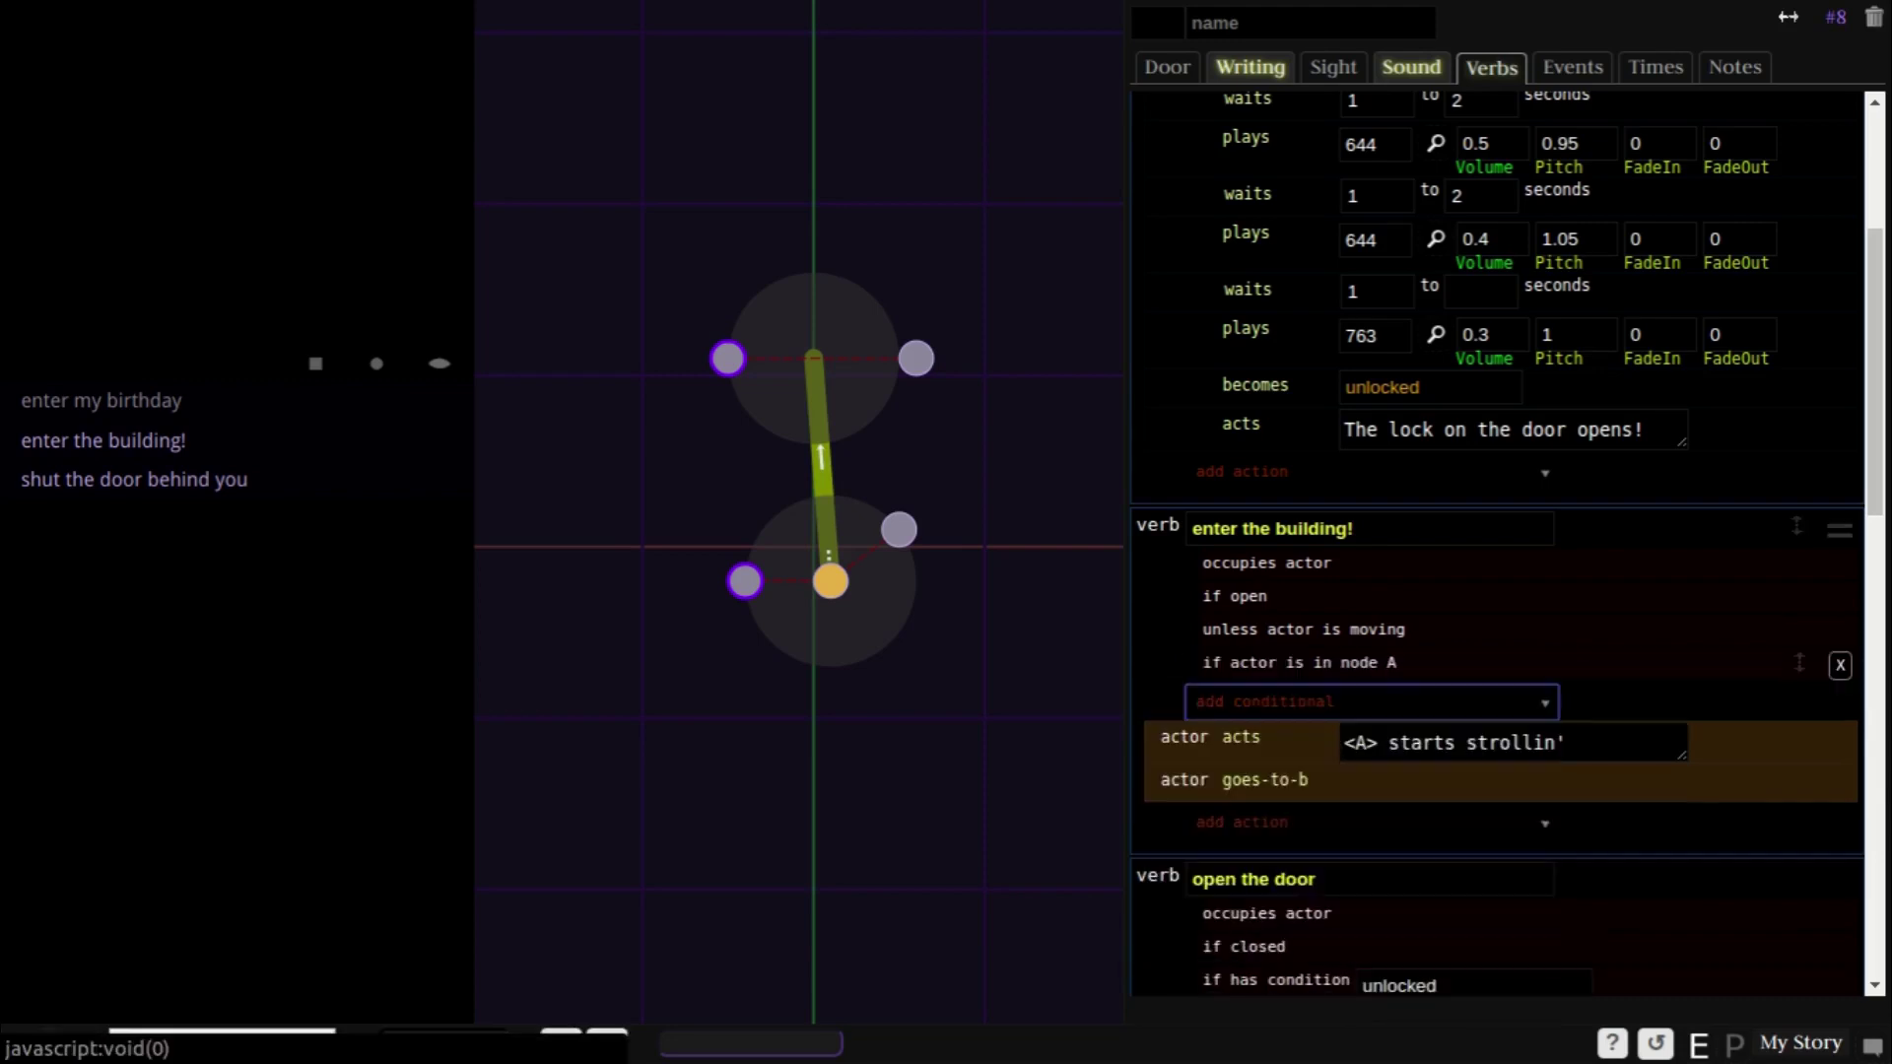
# - Append a 2-second waits action and an actor says action reading "Hmm, pretty nice in here." to the "enter the building!" verb
pyautogui.press('Tab')
pyautogui.write('wai')
pyautogui.press('Return')
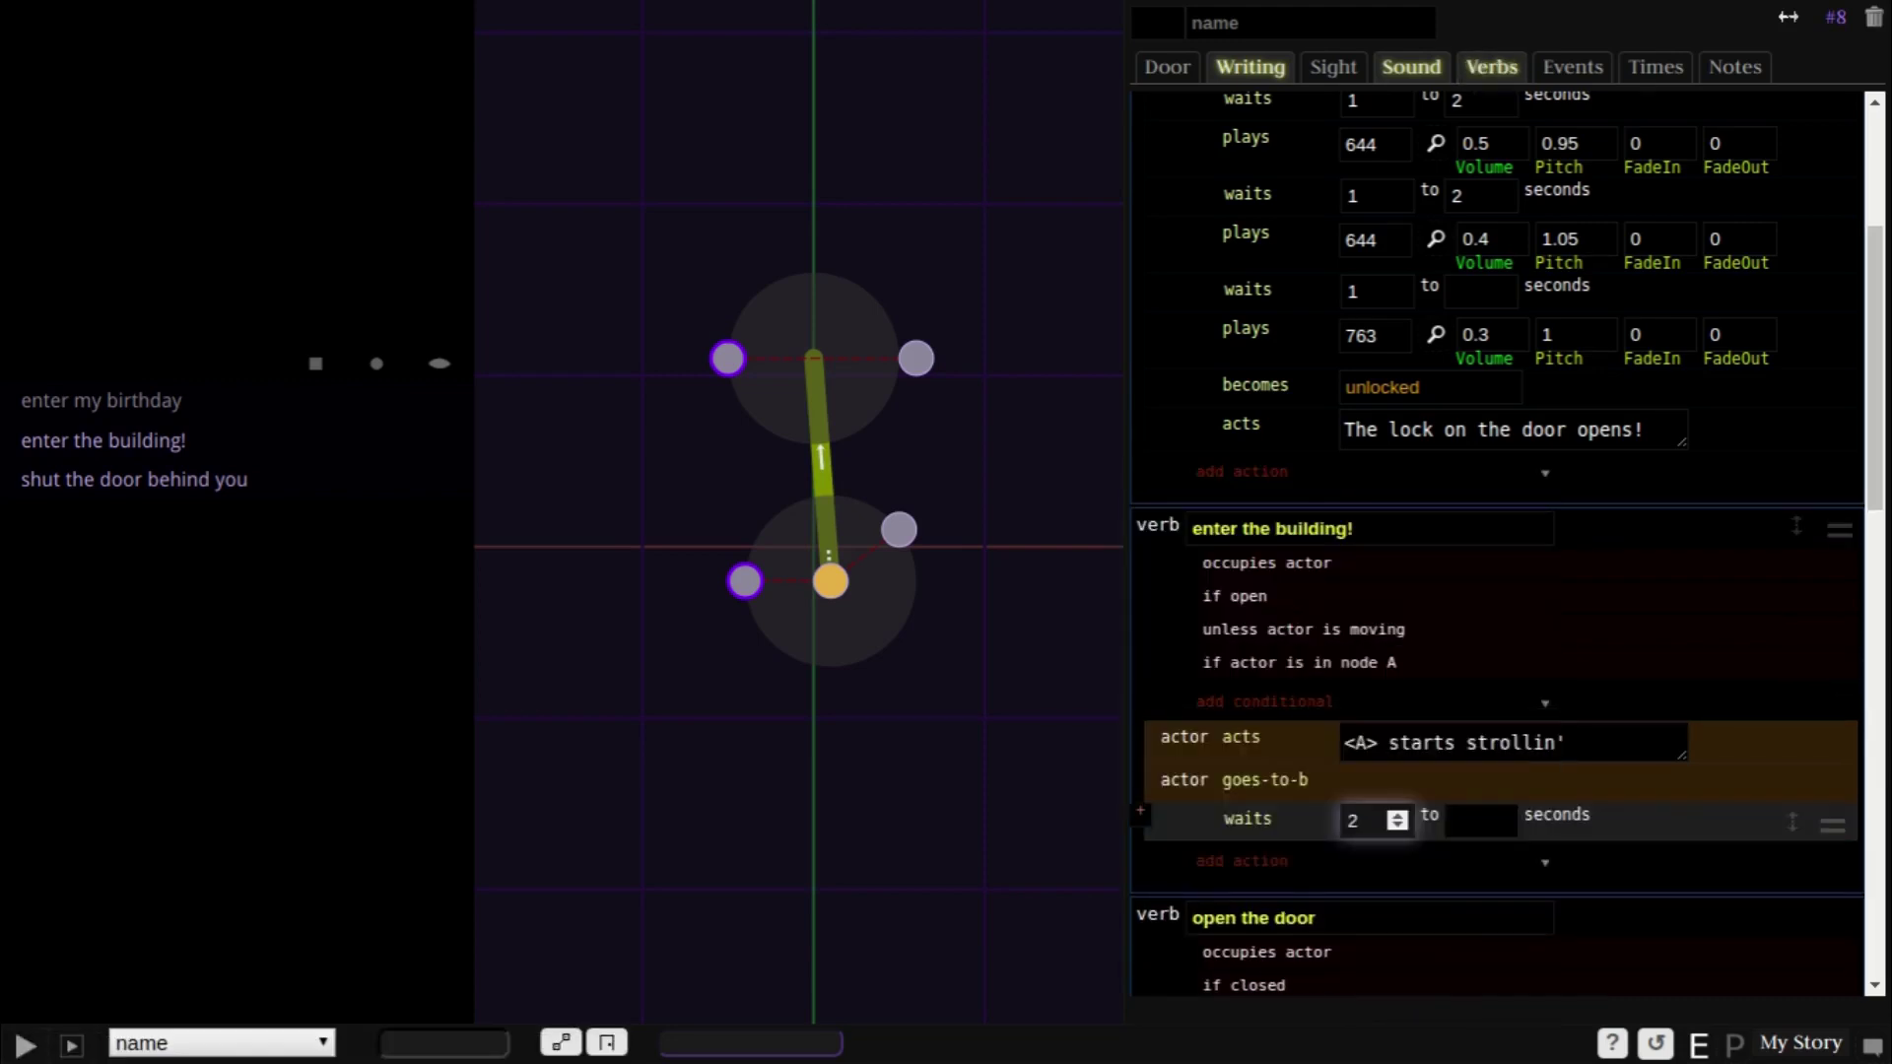
pyautogui.write('2')
pyautogui.press('Tab')
pyautogui.press('Tab')
pyautogui.write('actor sa')
pyautogui.press('Return')
pyautogui.write('"Hmm, pretty nice in here.')
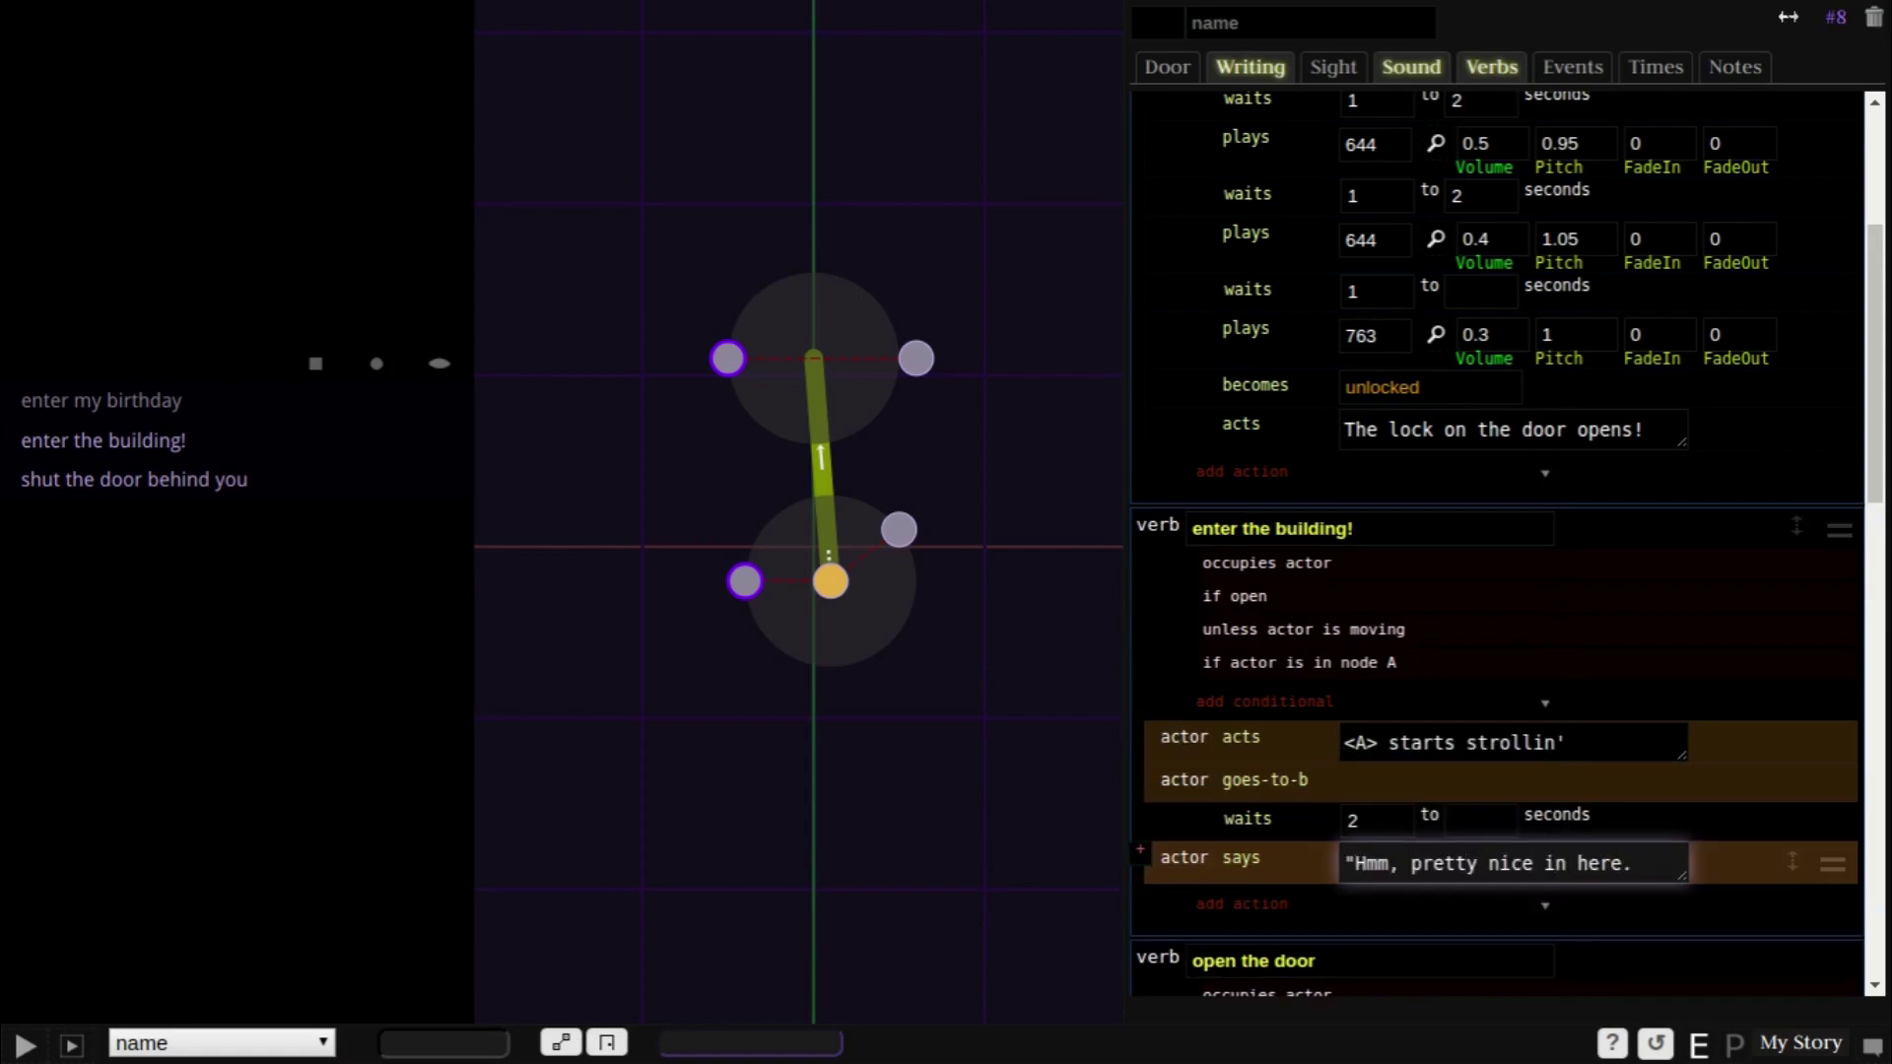
pyautogui.press('Home')
pyautogui.press('Delete')
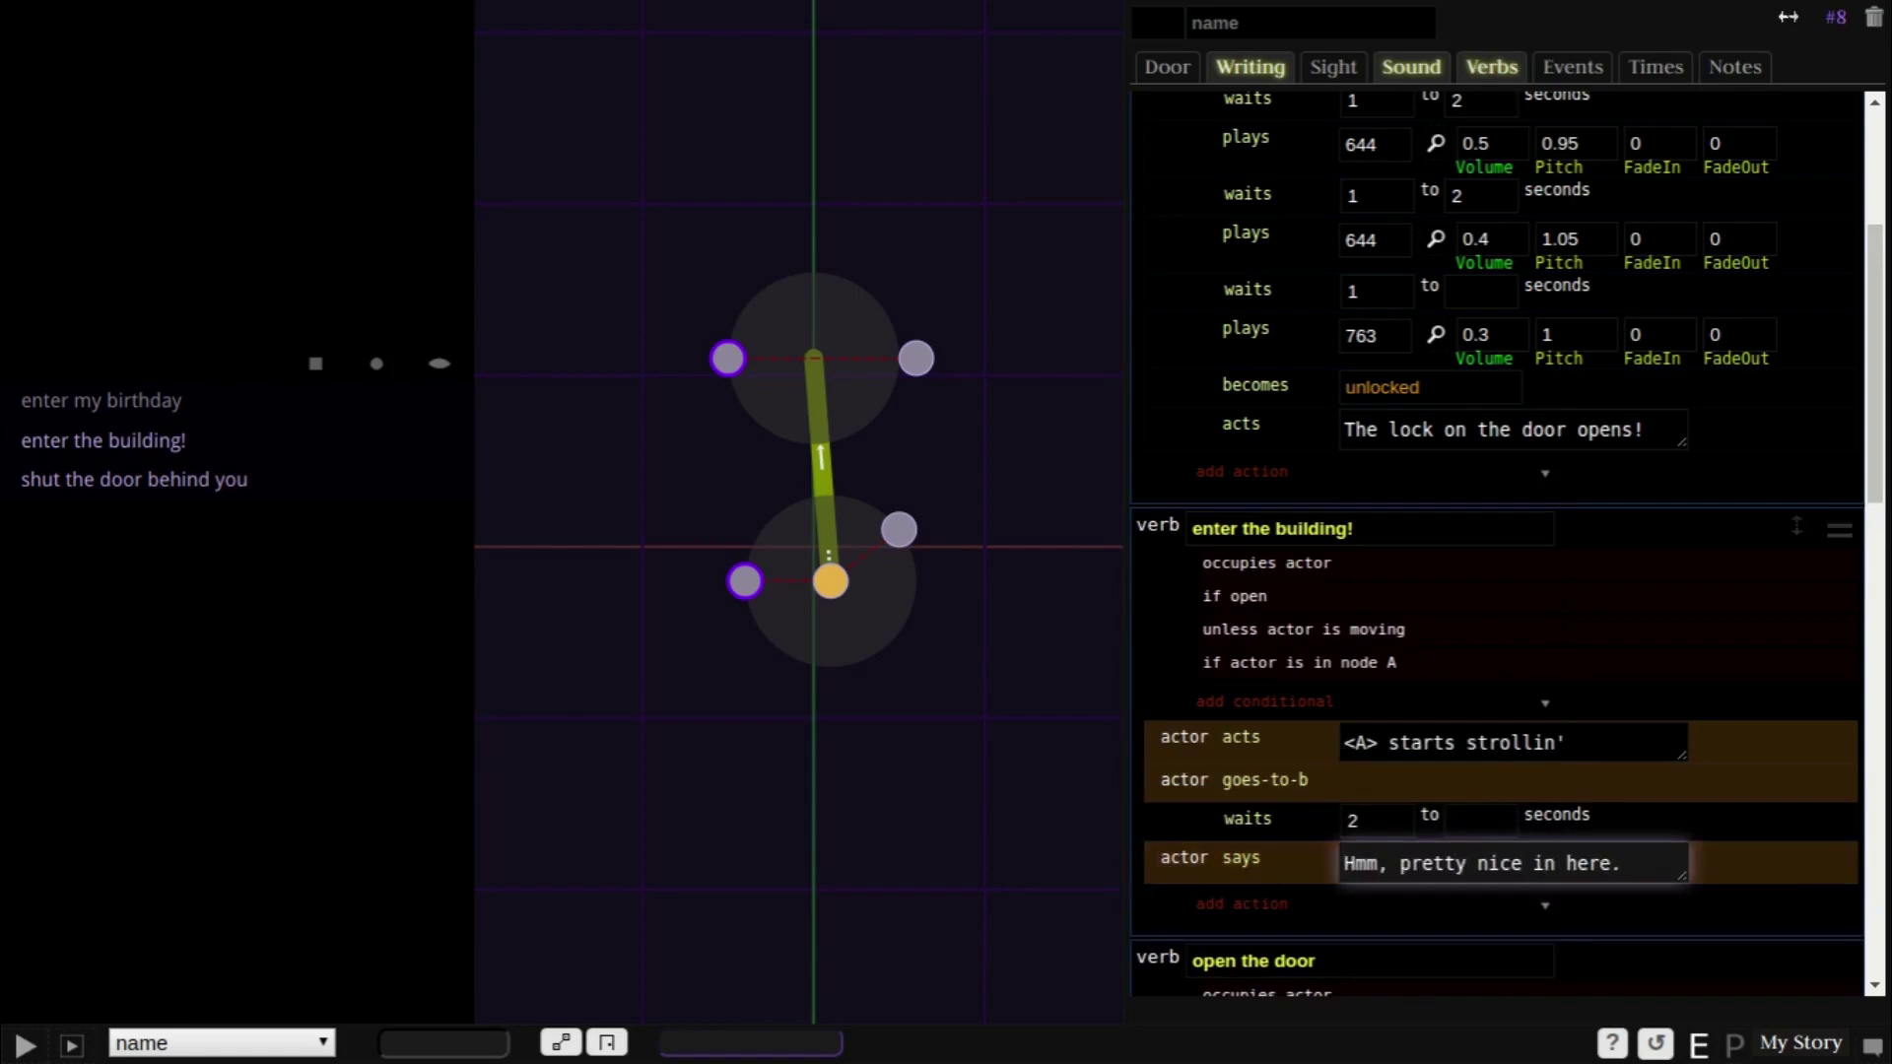
# - Add "if actor is in node B" and "unless actor is moving" conditionals to the "shut the door behind you" verb
pyautogui.scroll(-15, 1498, 542)
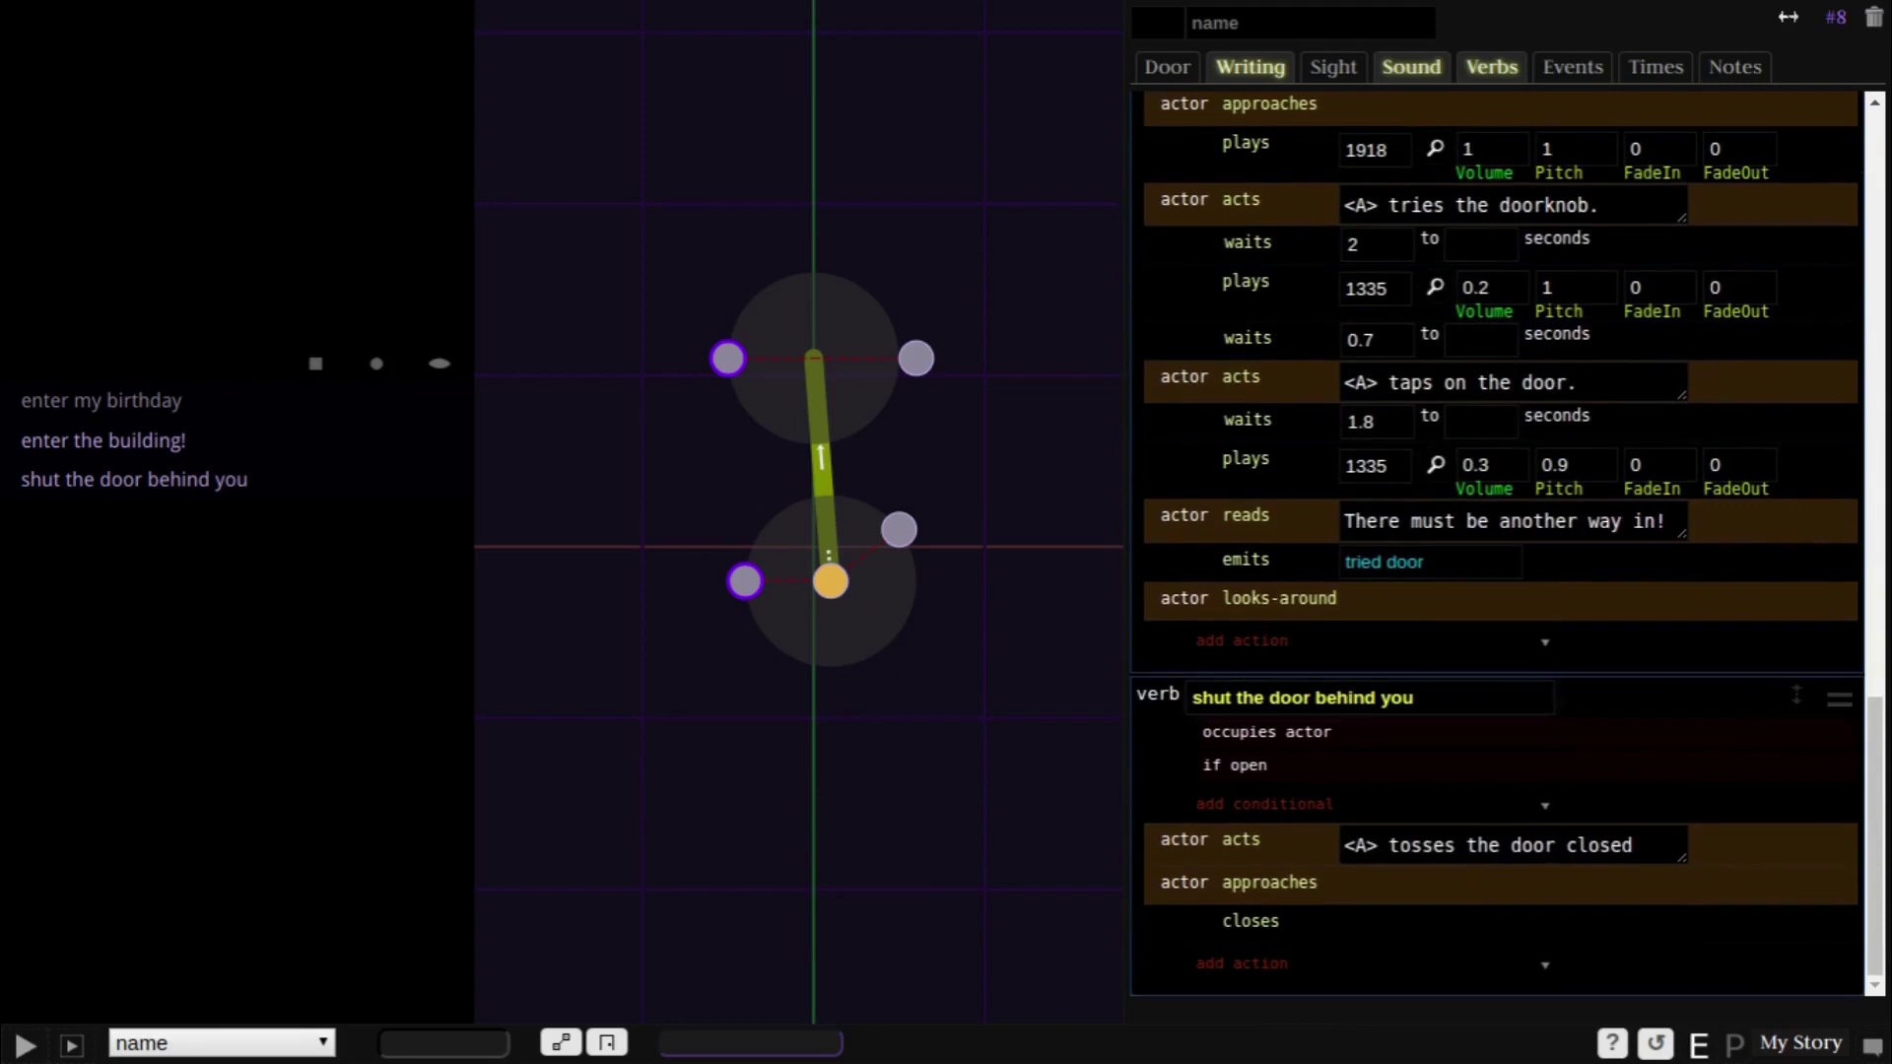
pyautogui.click(1370, 804)
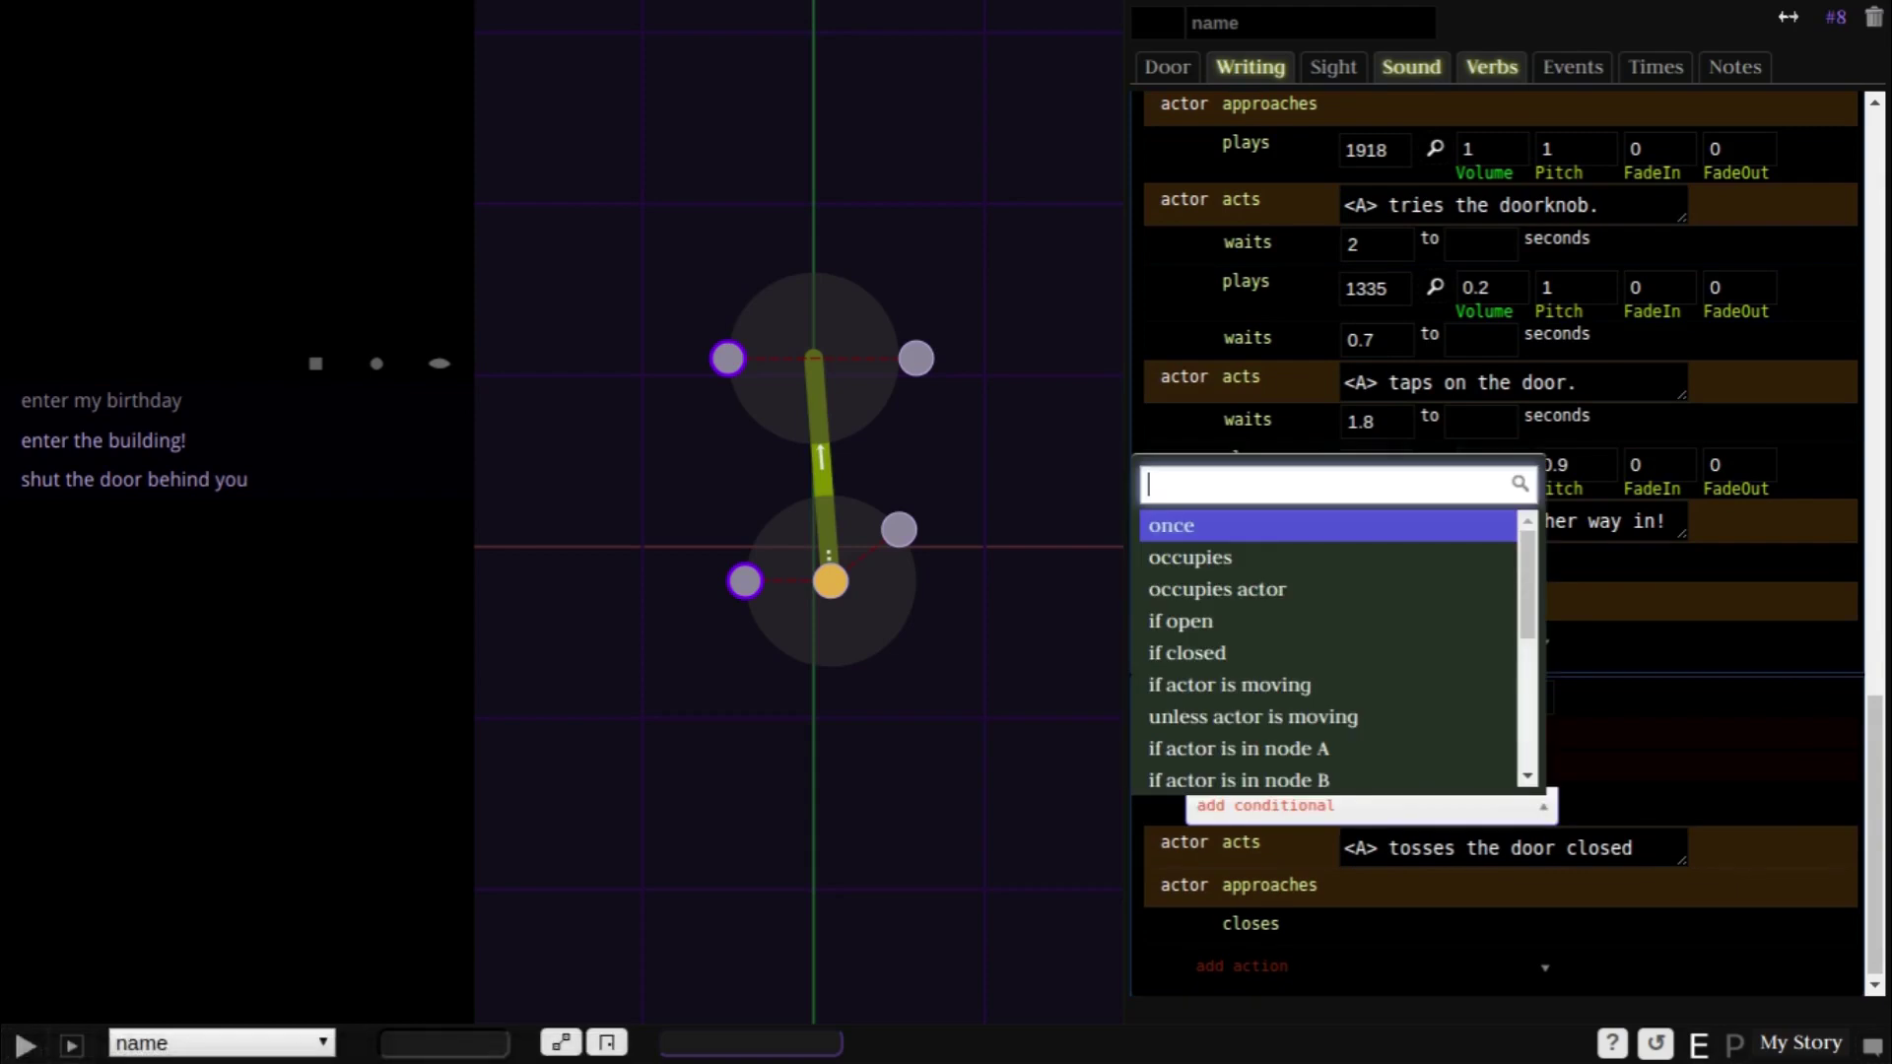
pyautogui.write('if actor i')
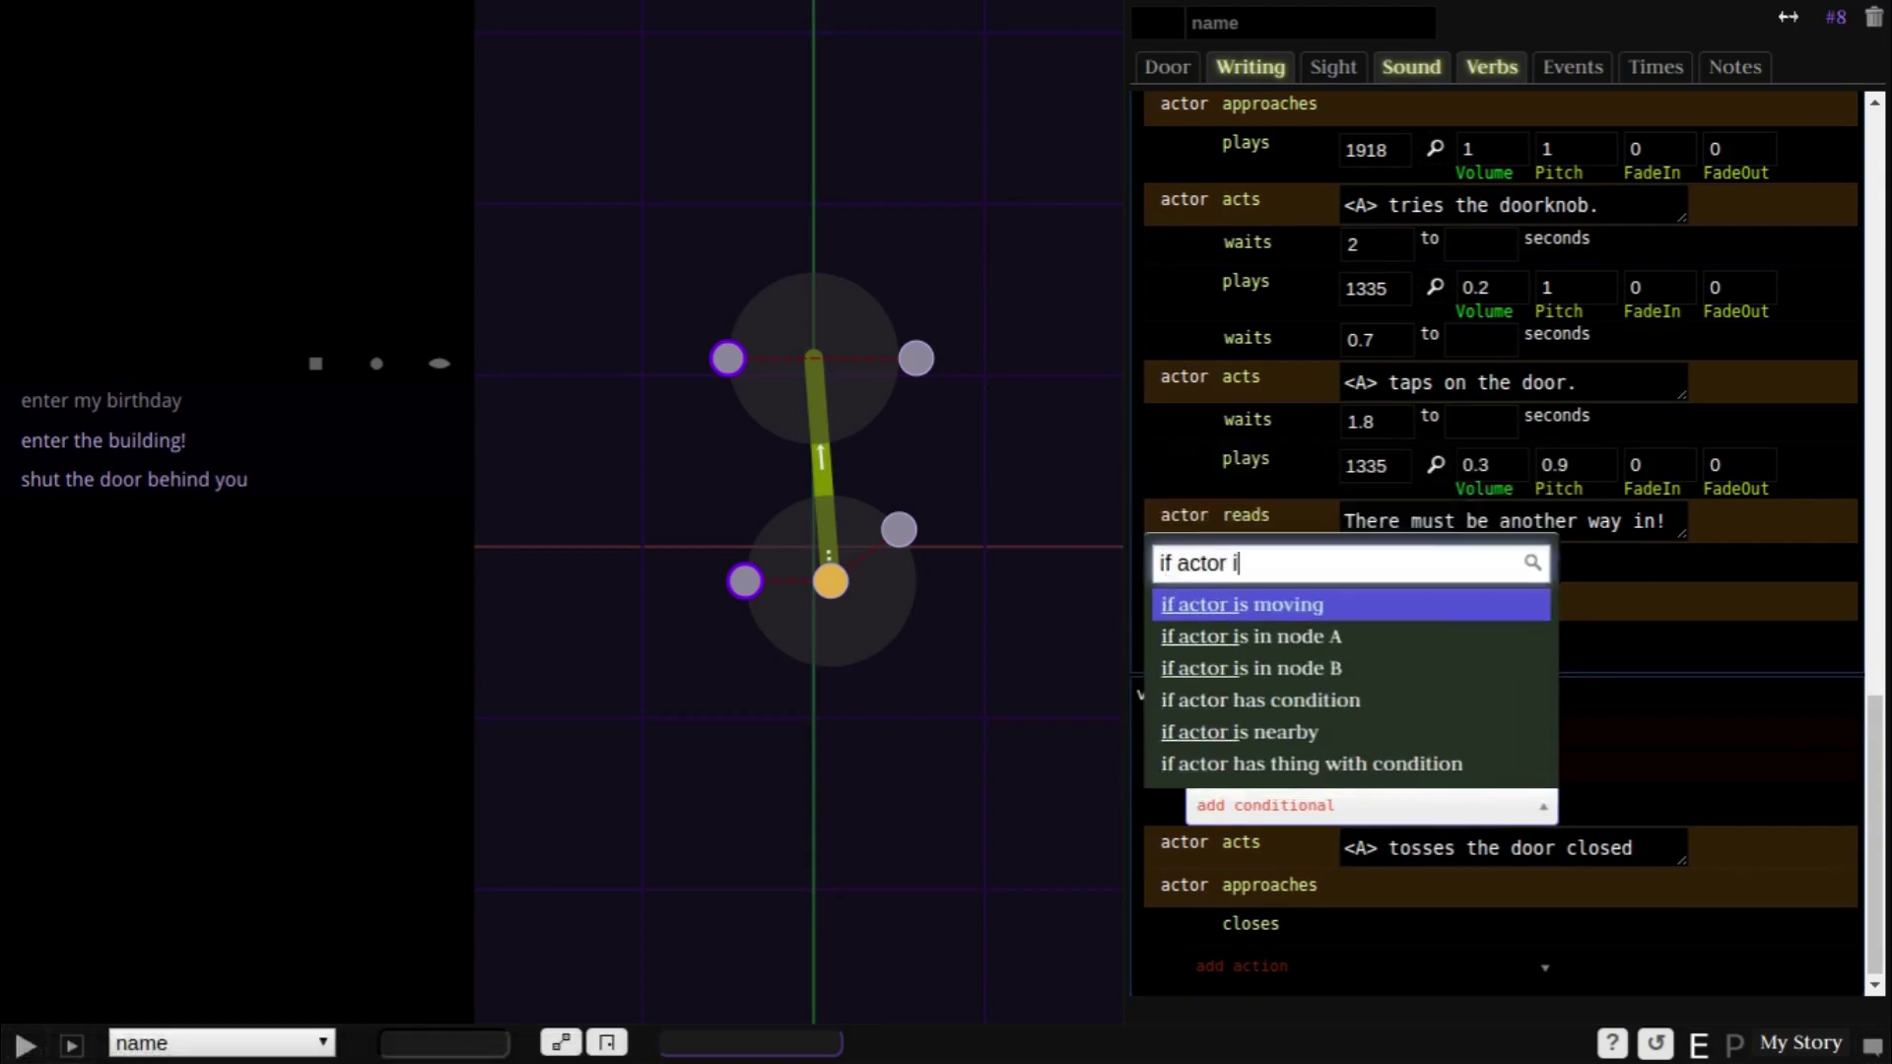
pyautogui.press('Down')
pyautogui.press('Down')
pyautogui.press('Return')
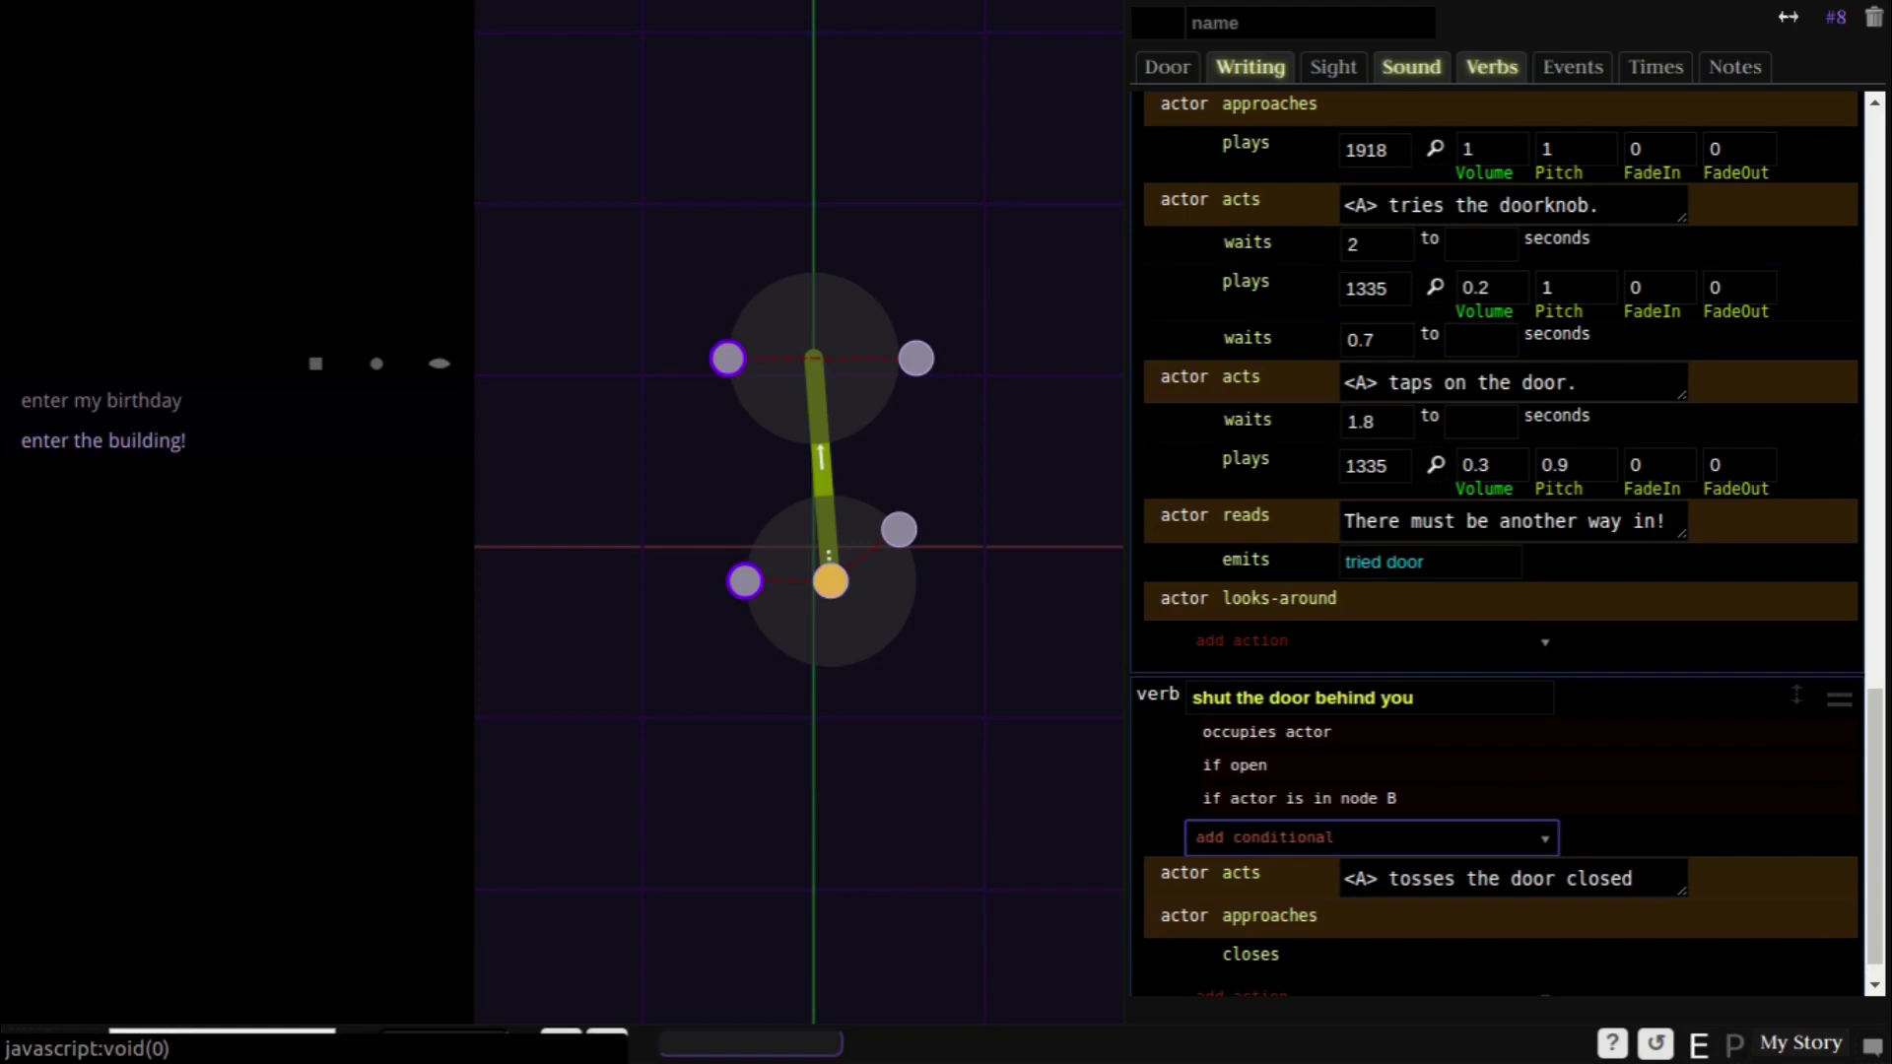
pyautogui.press('Return')
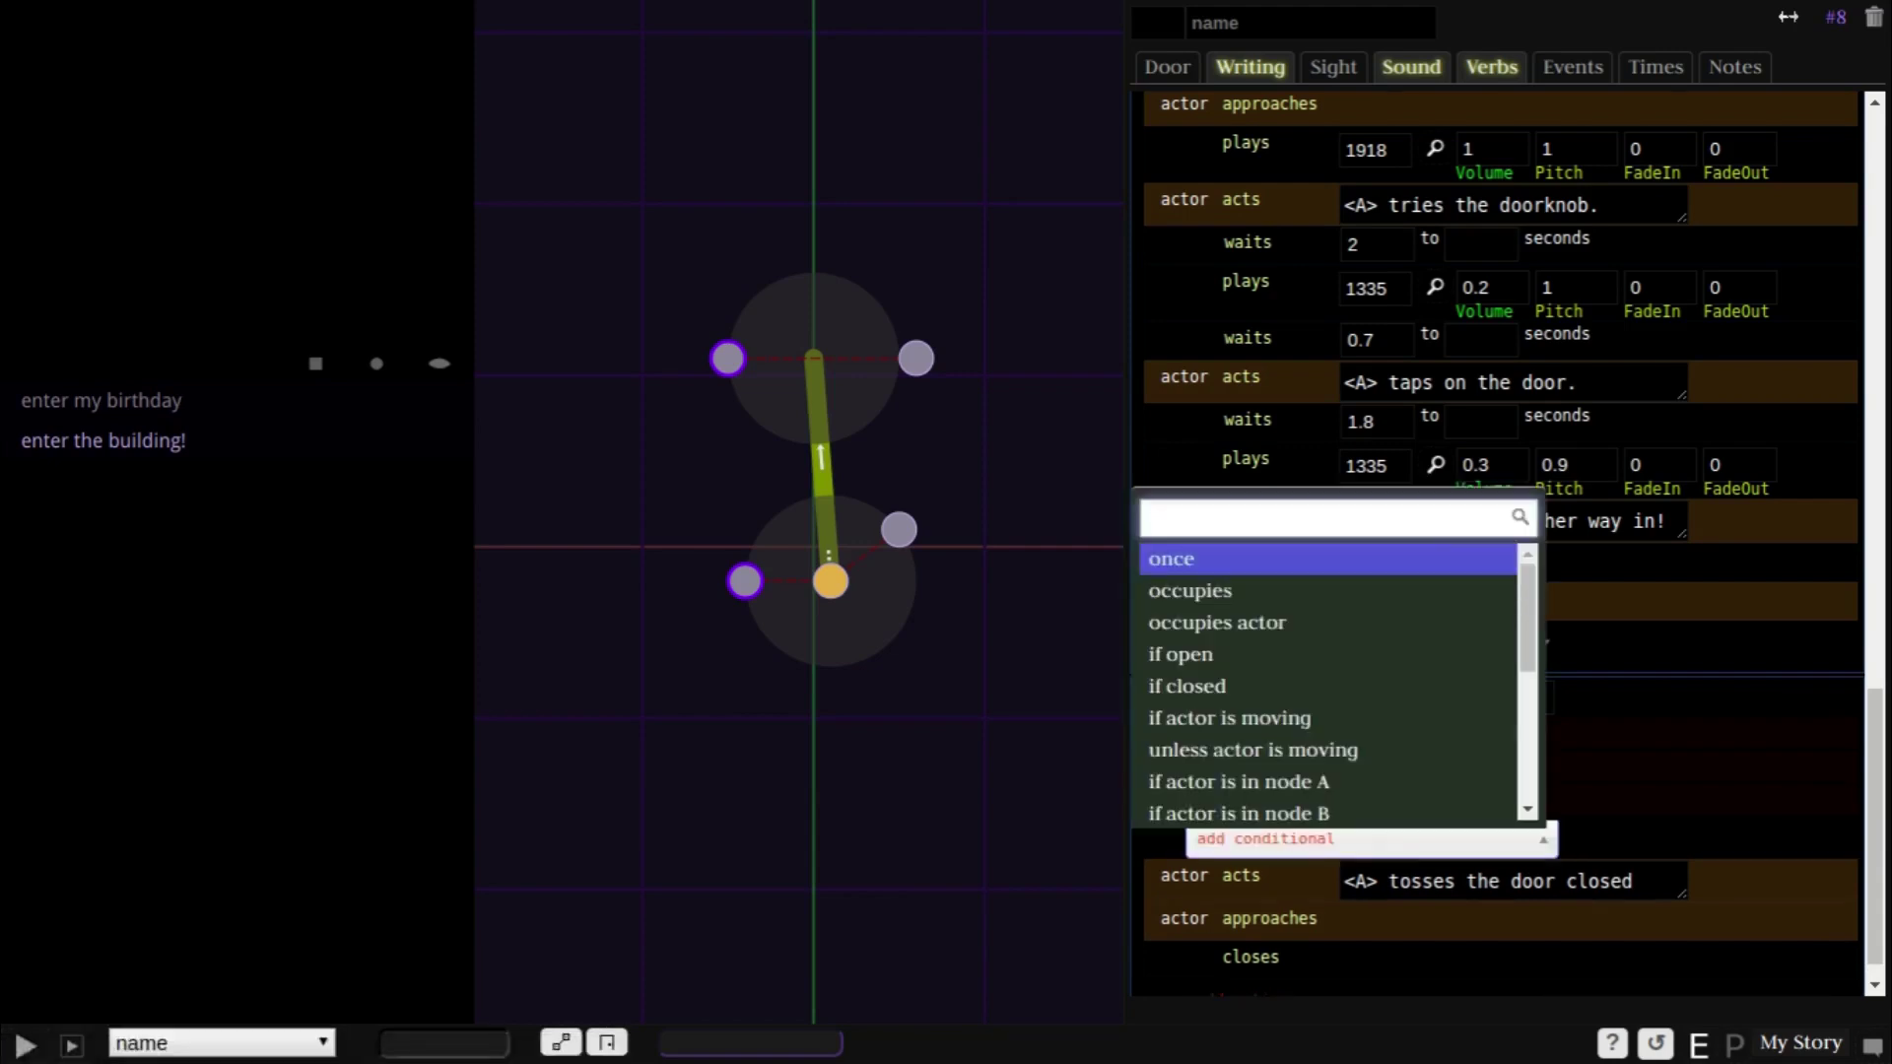
pyautogui.write('unless ac')
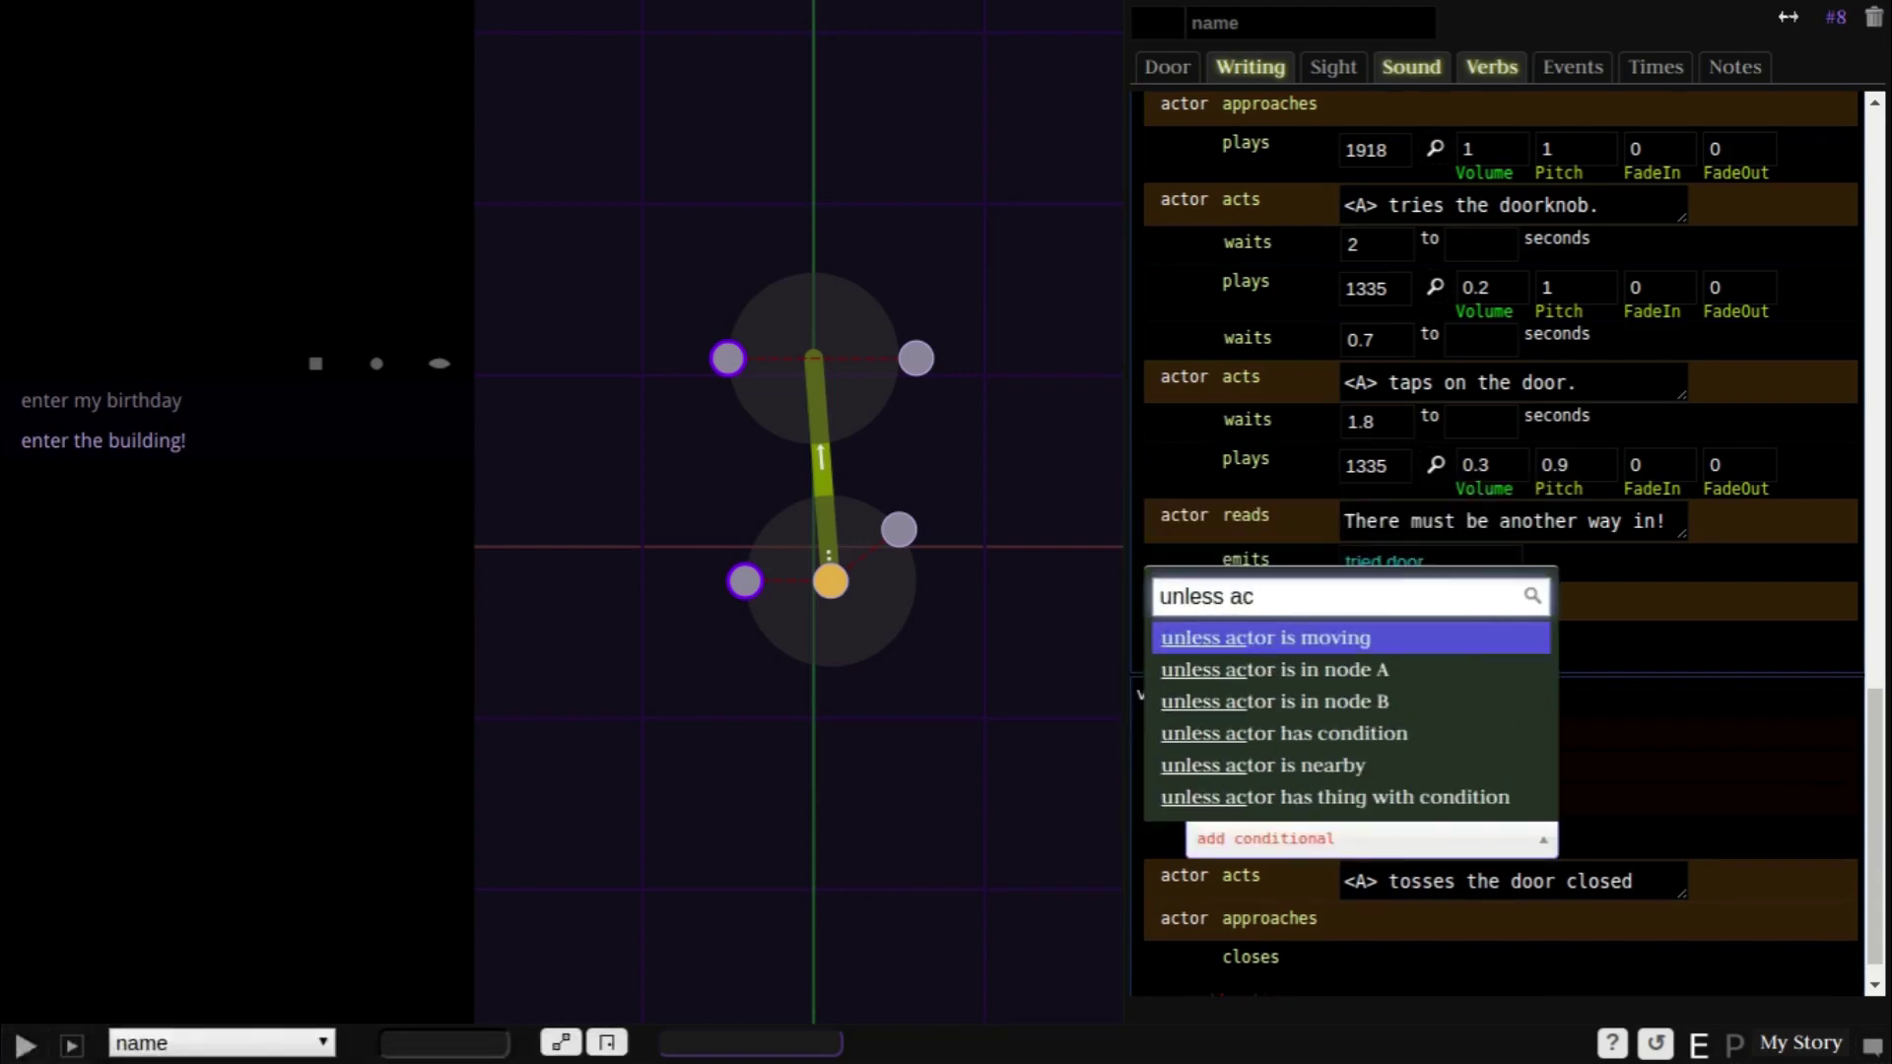
pyautogui.press('Return')
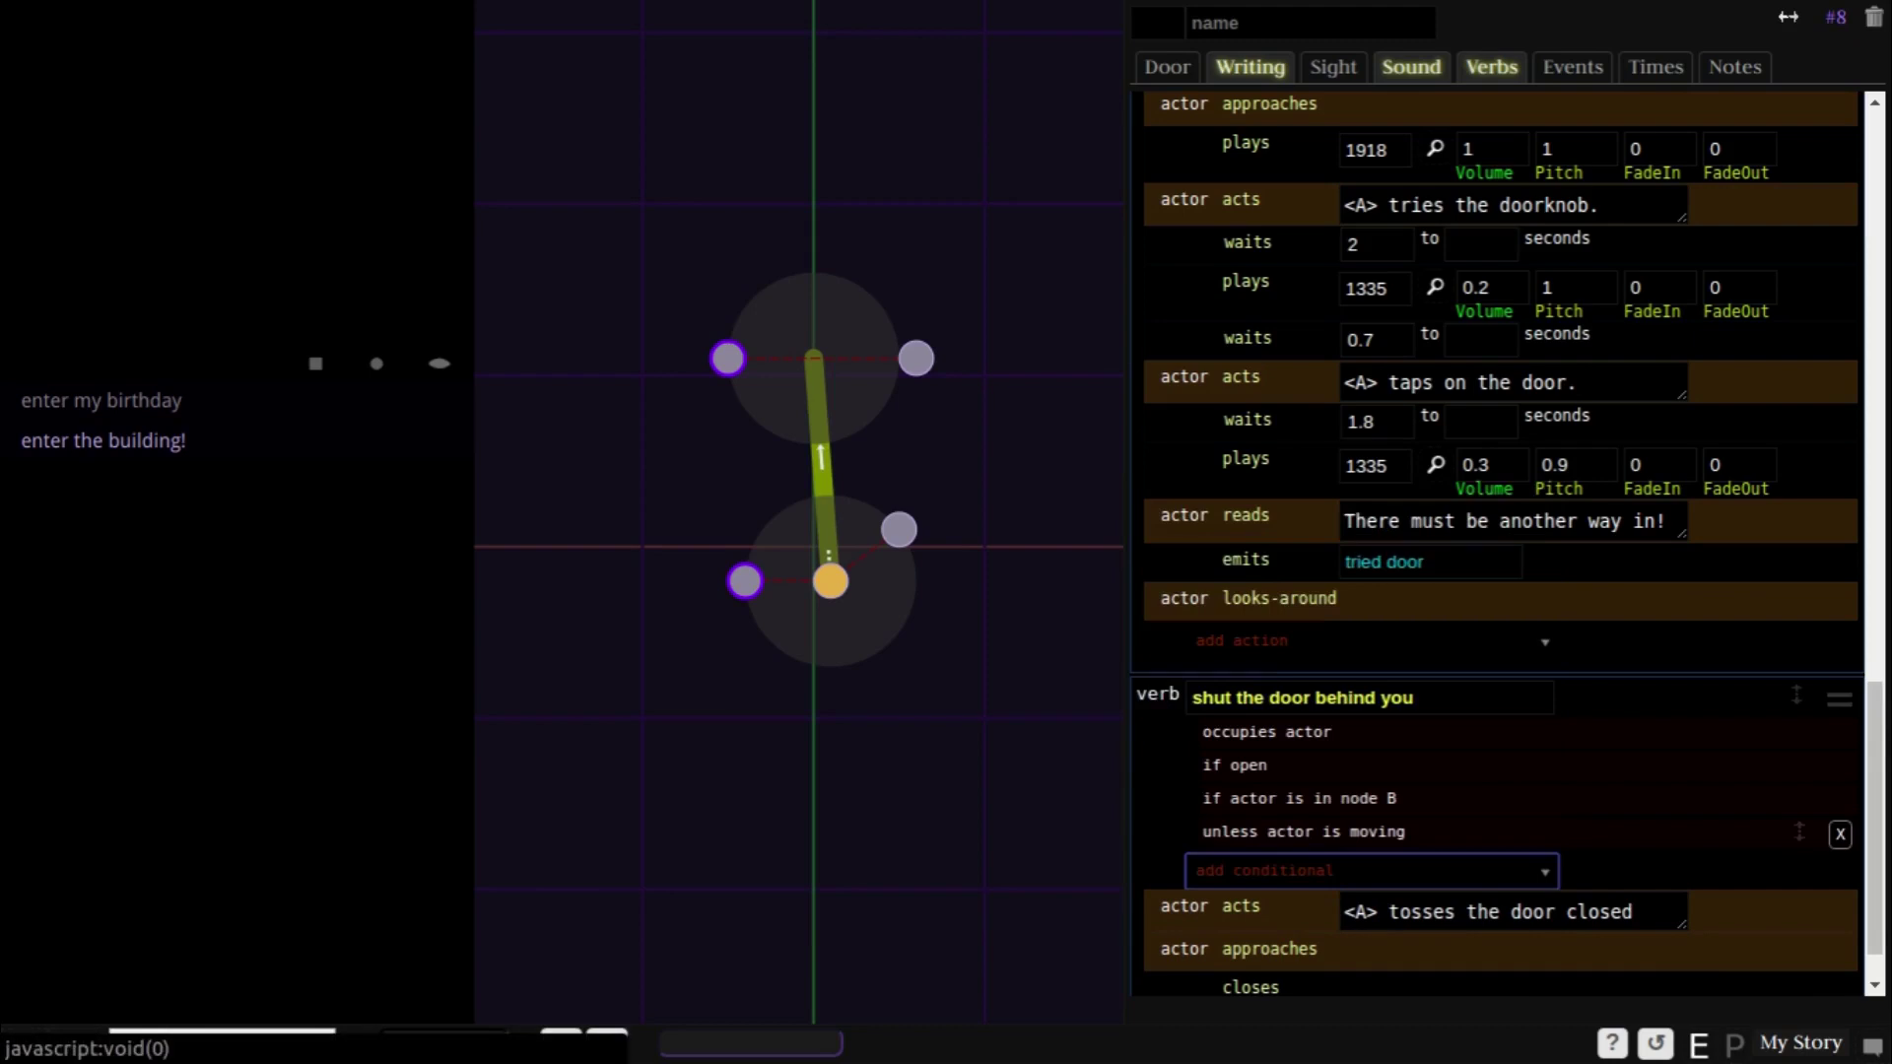
pyautogui.scroll(-1, 1506, 542)
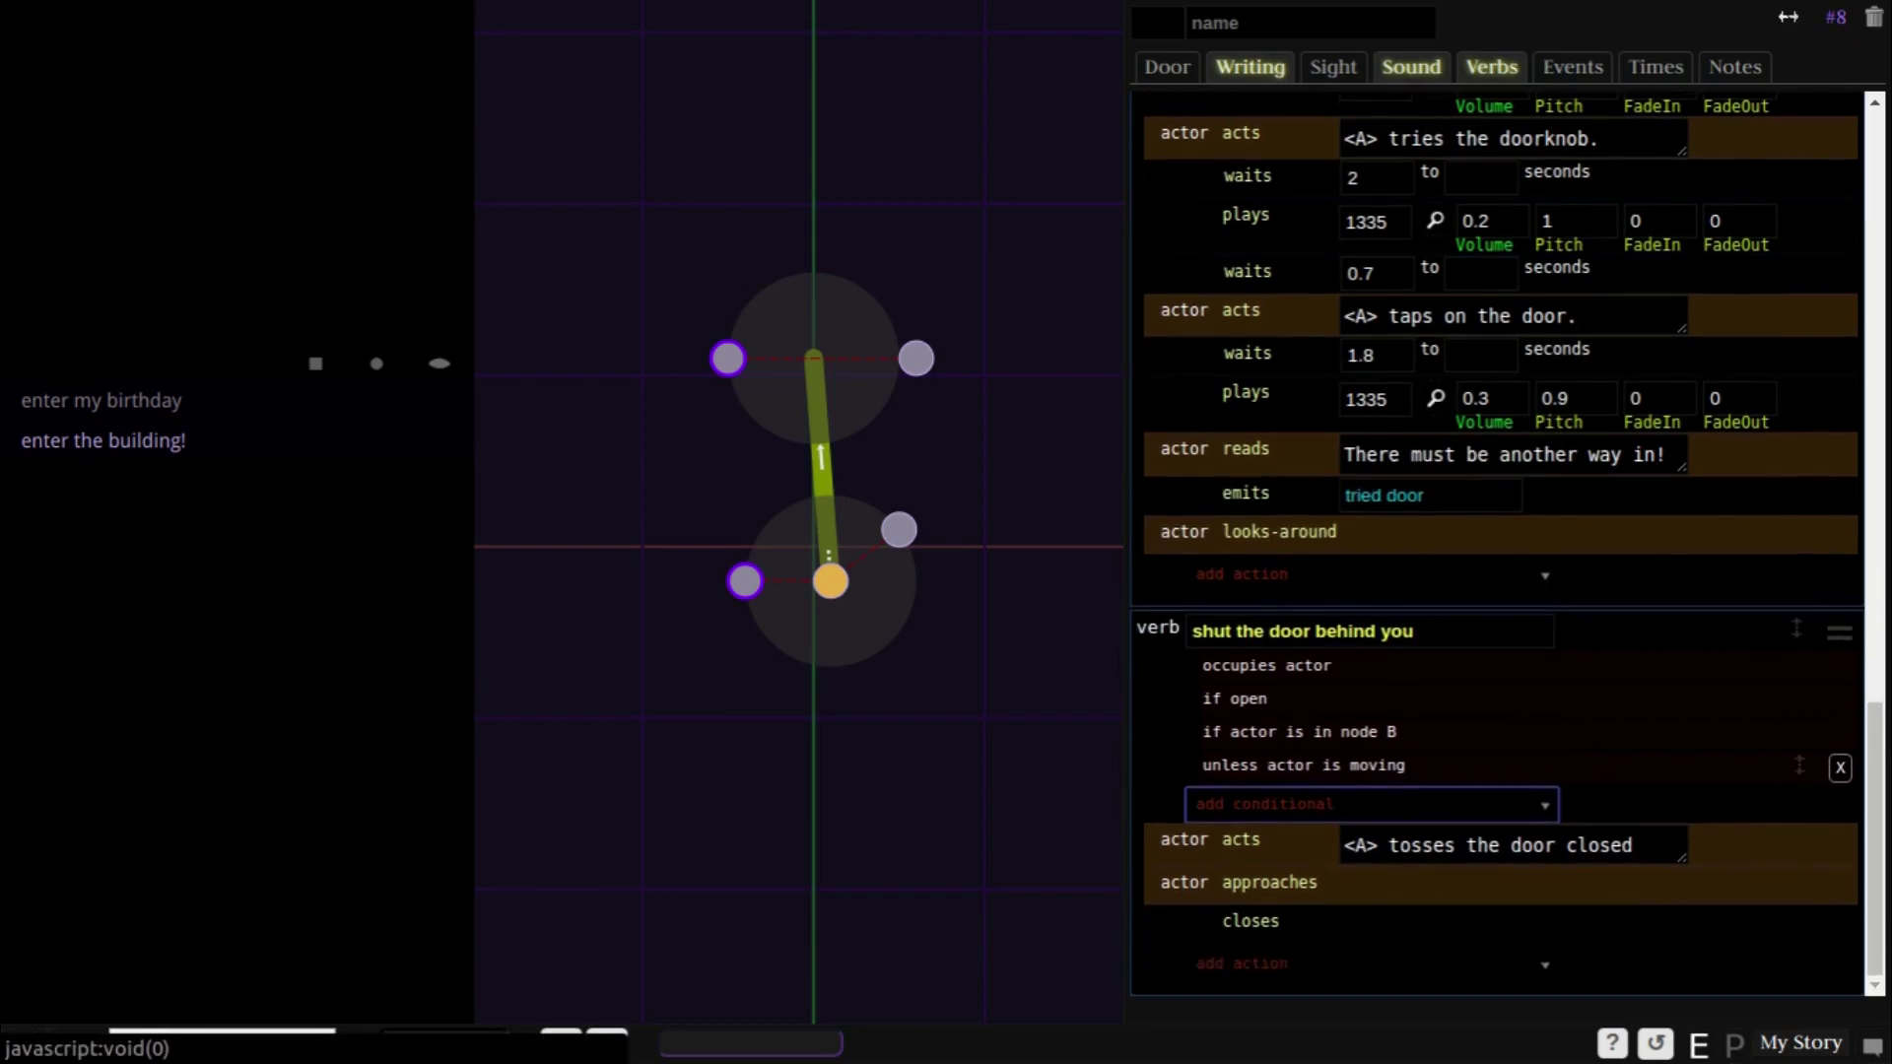
pyautogui.scroll(2, 1506, 542)
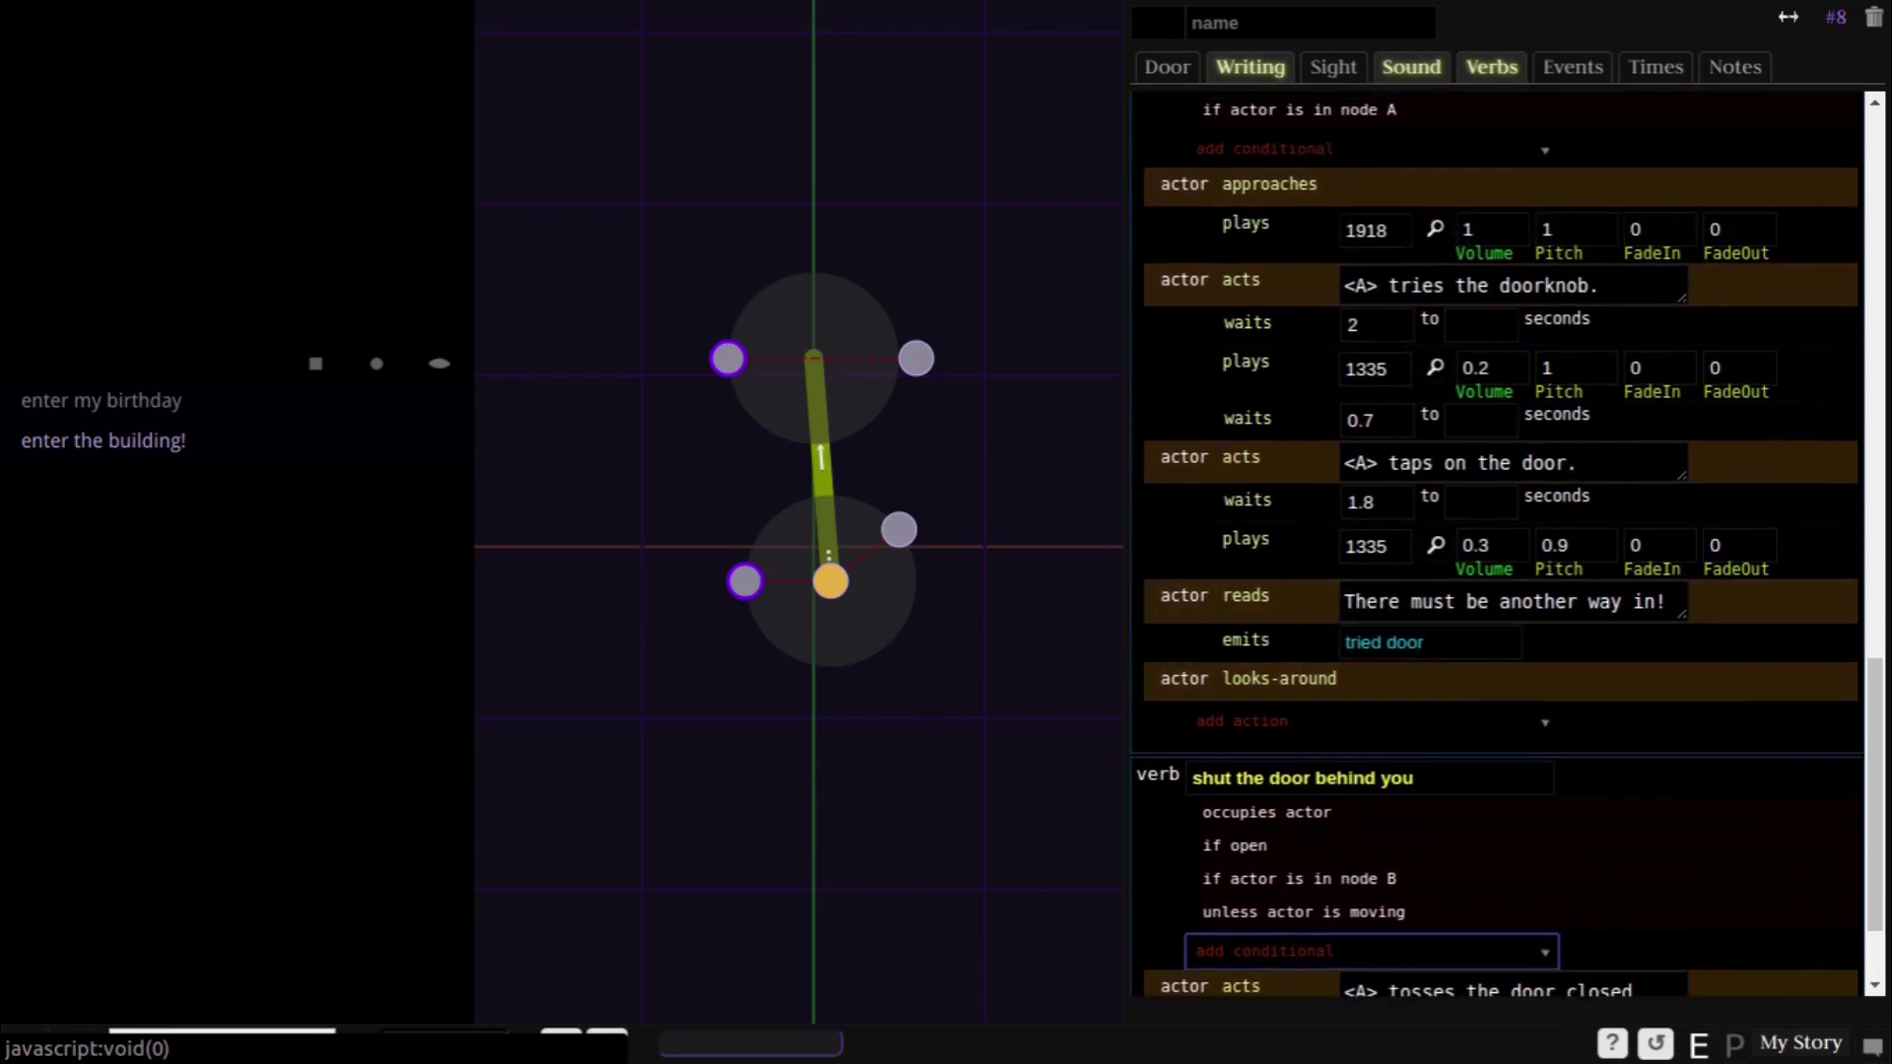
# - Test entering the building and shutting the door behind the character
pyautogui.click(104, 441)
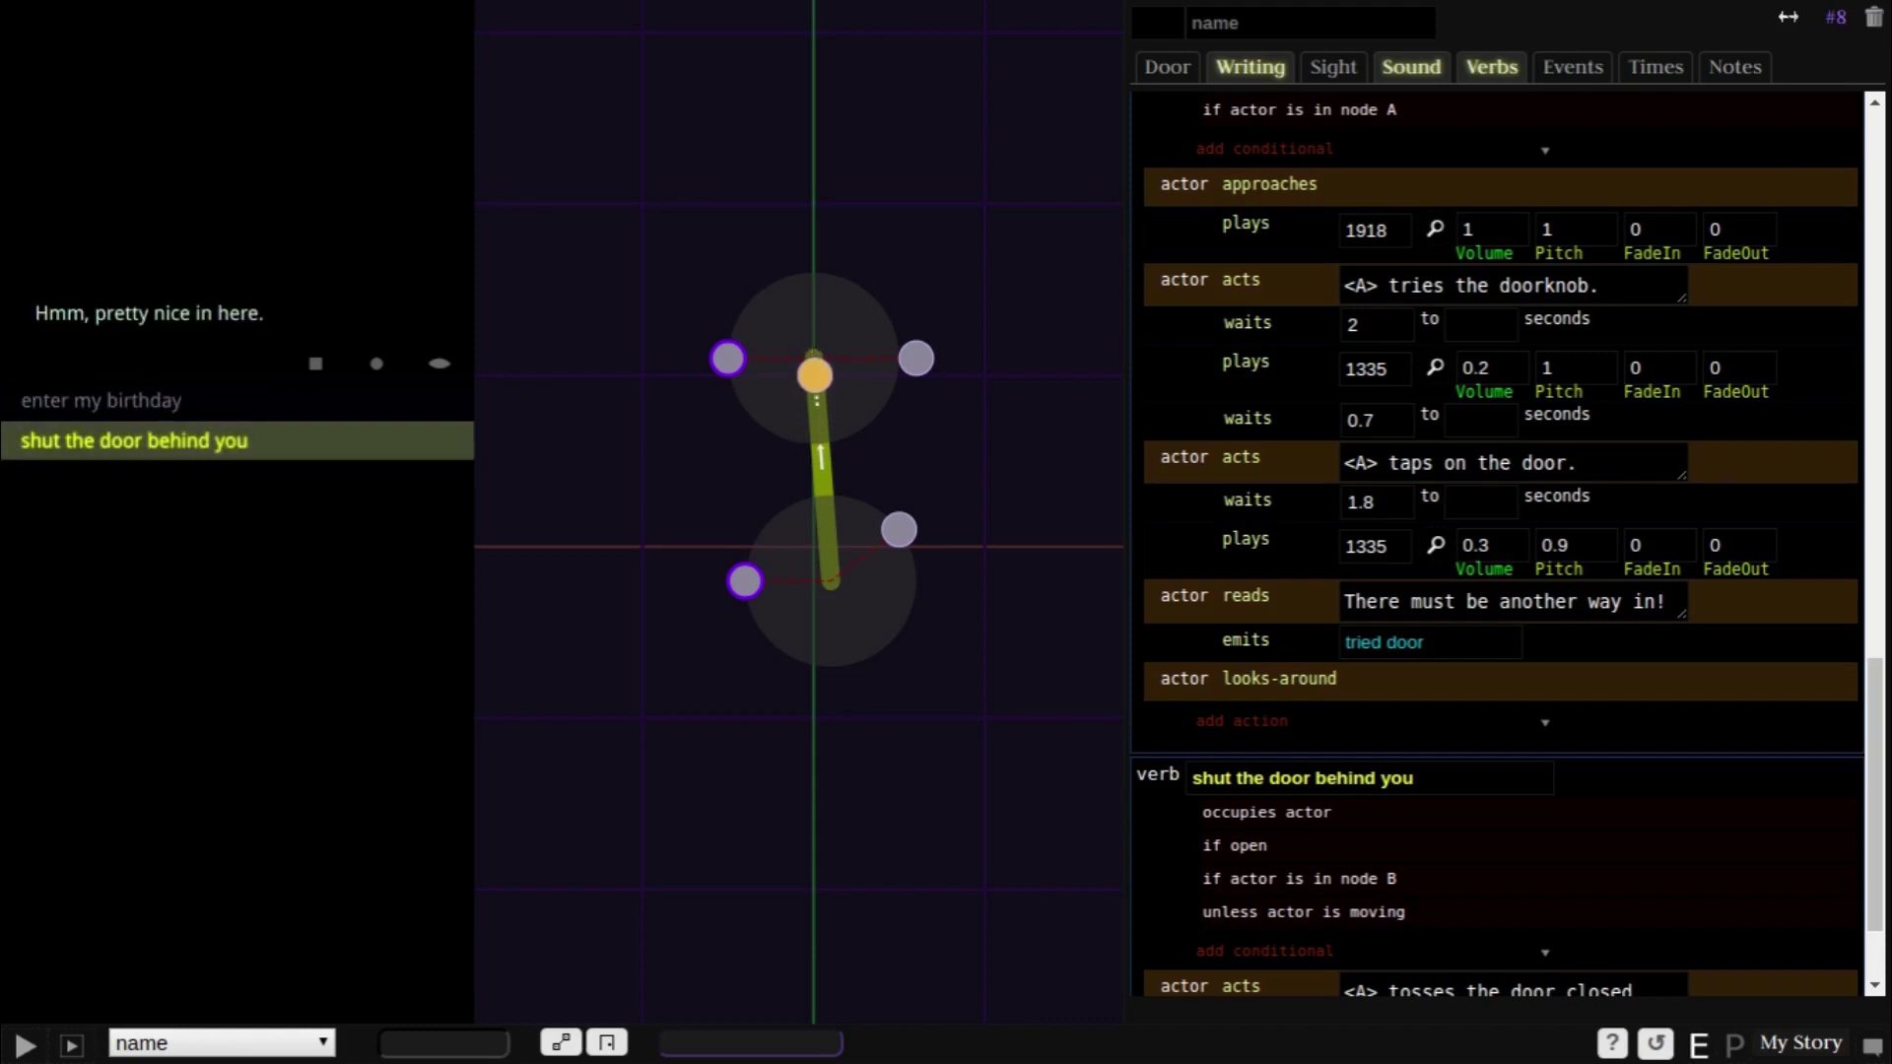
pyautogui.click(245, 441)
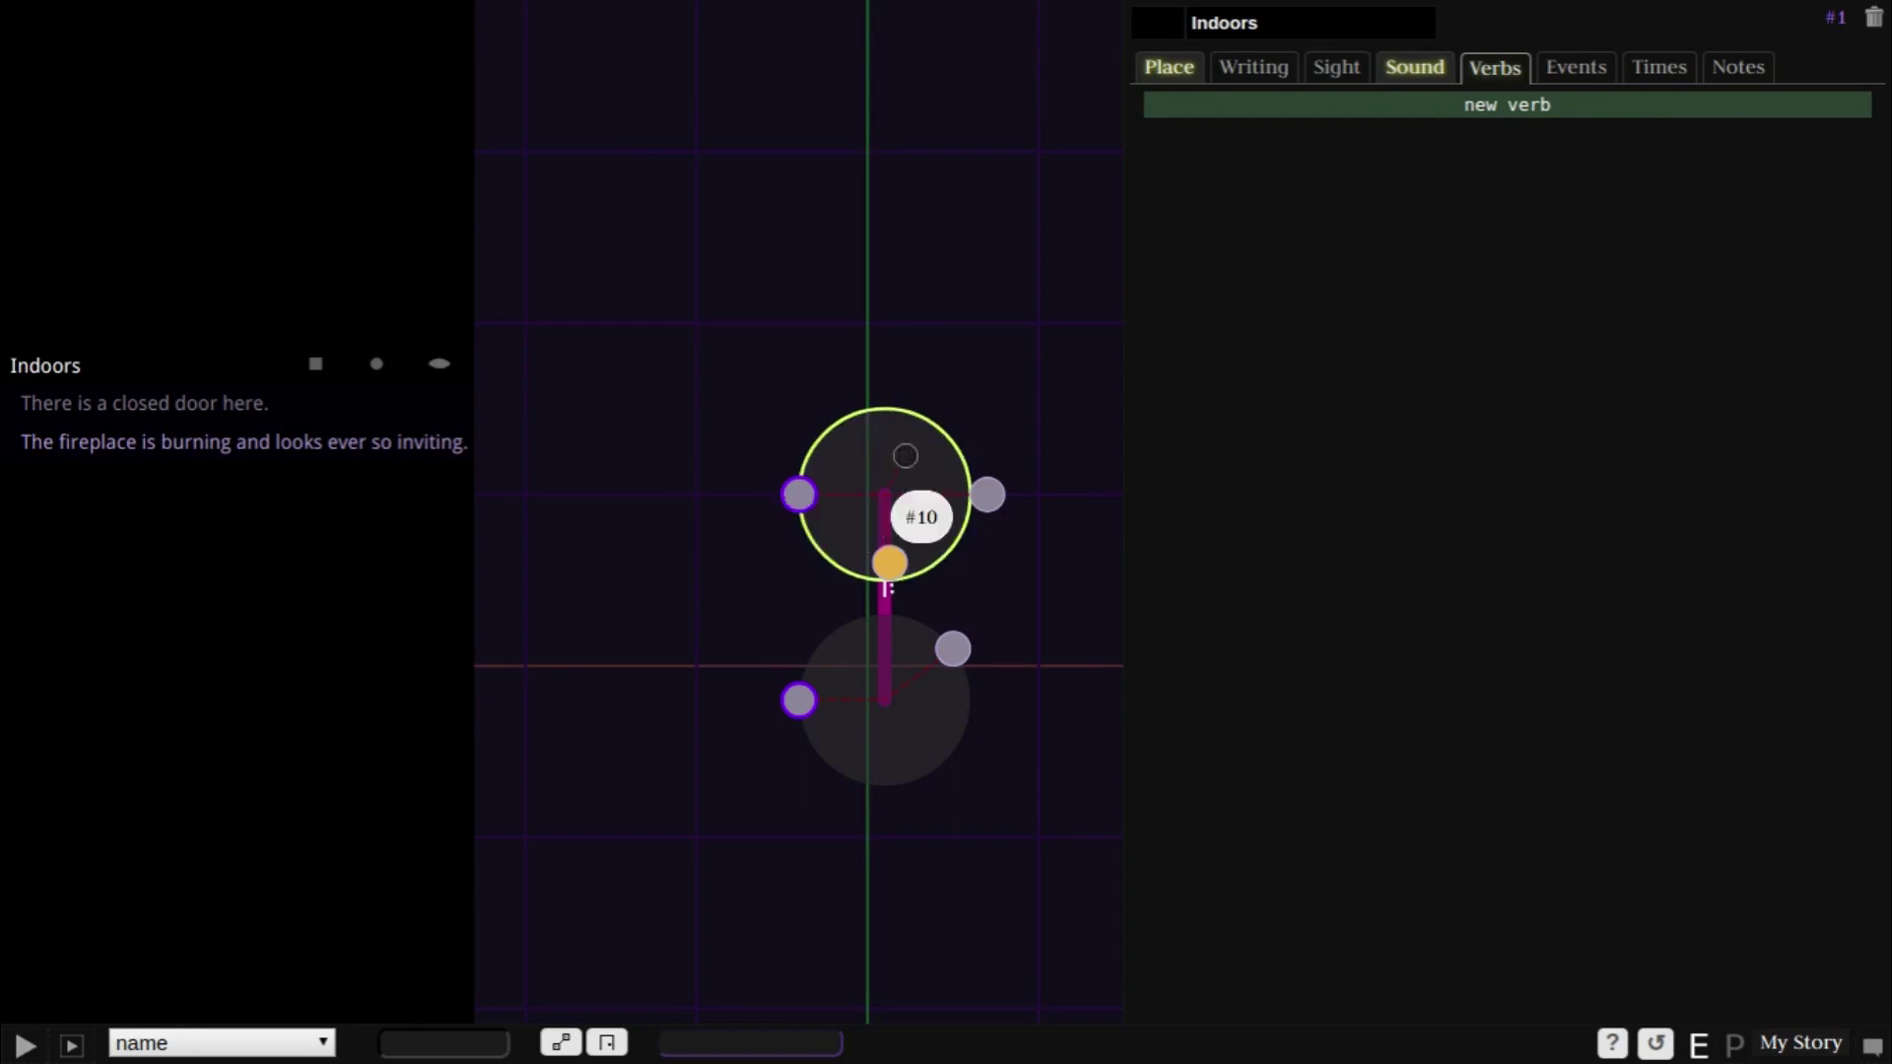
# - Place a new object in the Indoors place and name it "an old clock"
pyautogui.click(988, 494)
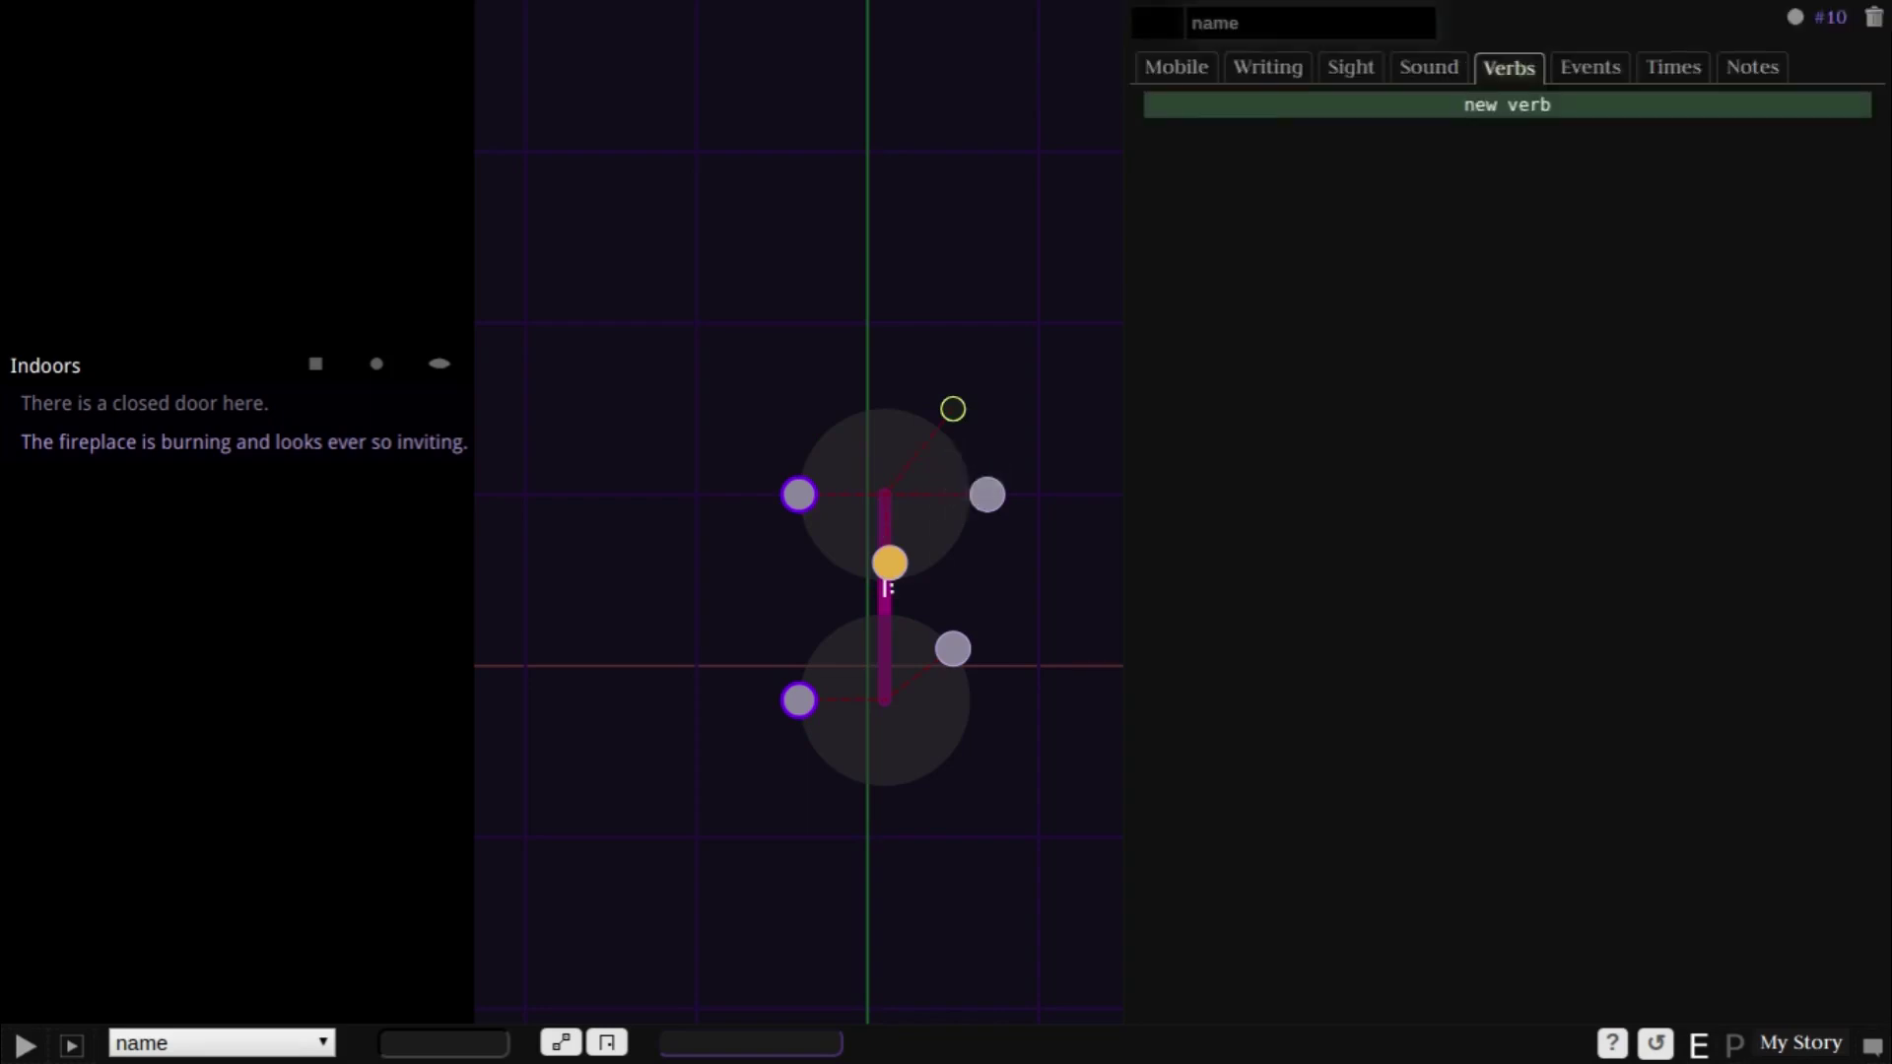
pyautogui.write('an')
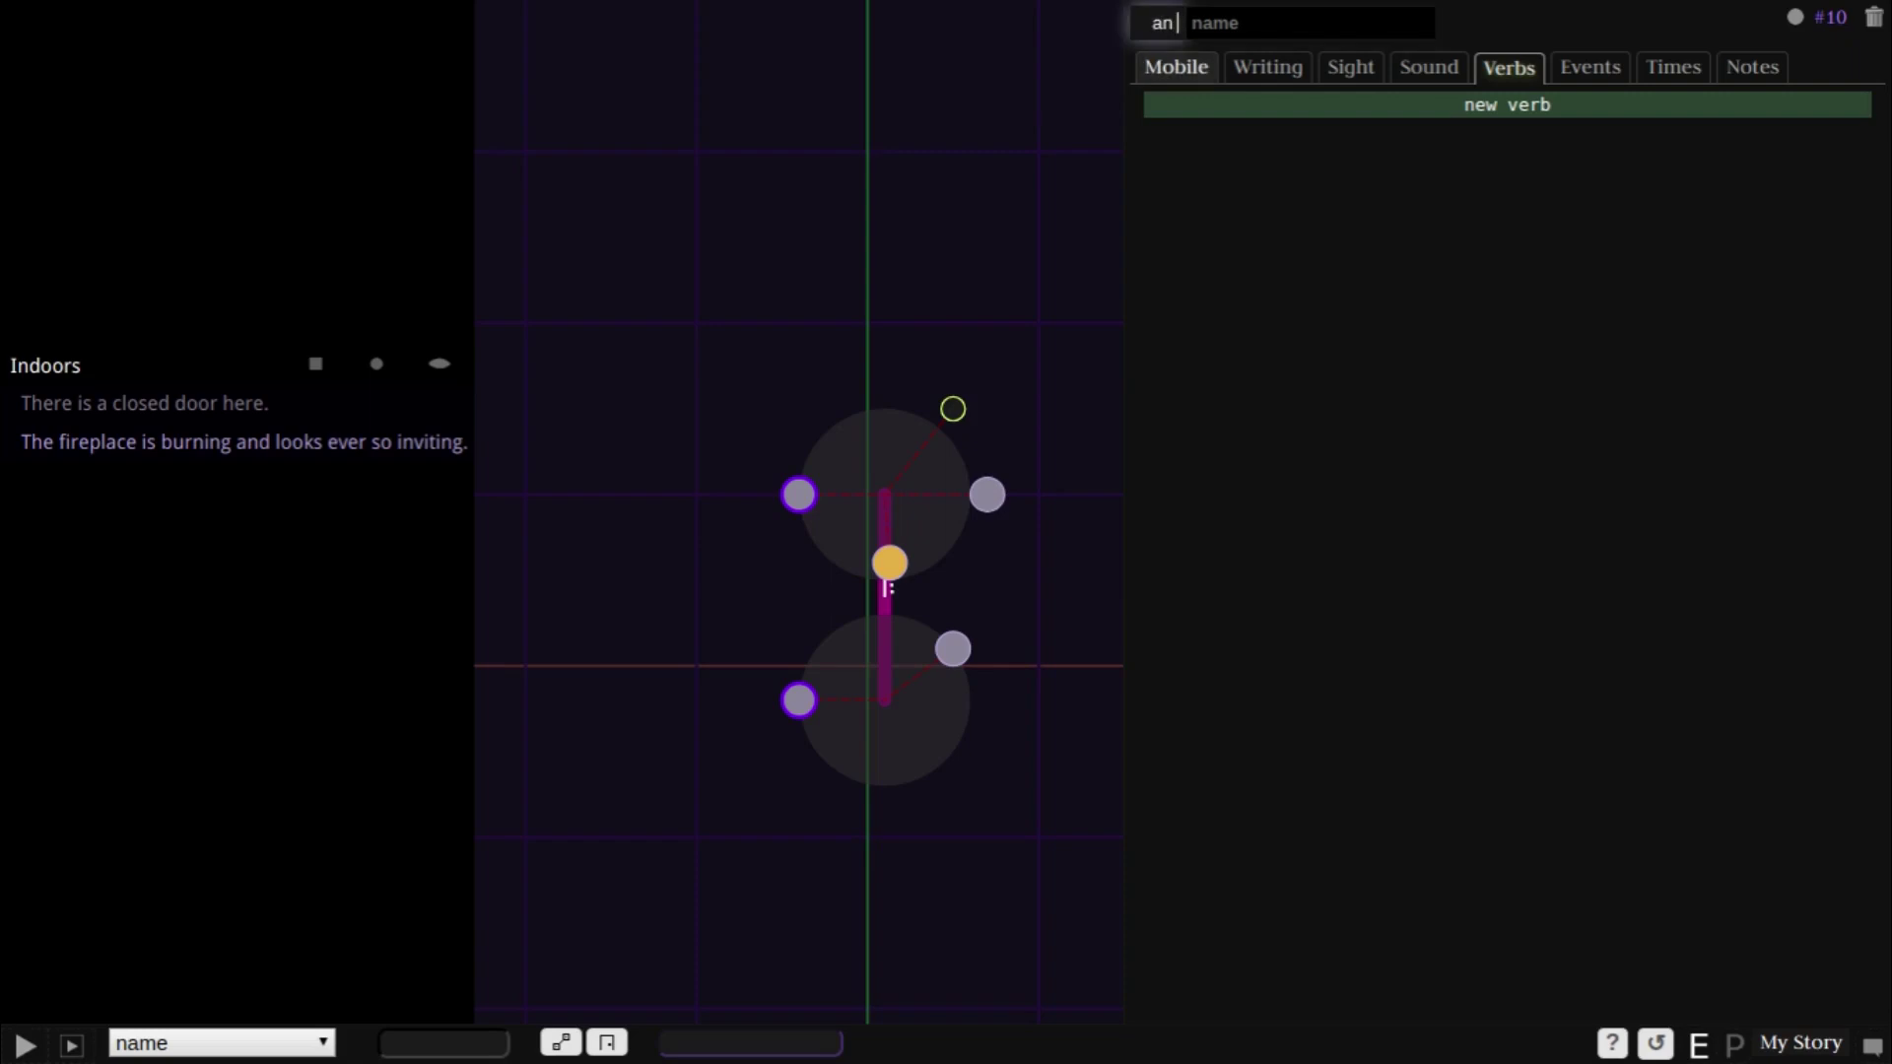
pyautogui.press('Tab')
pyautogui.write('old clock')
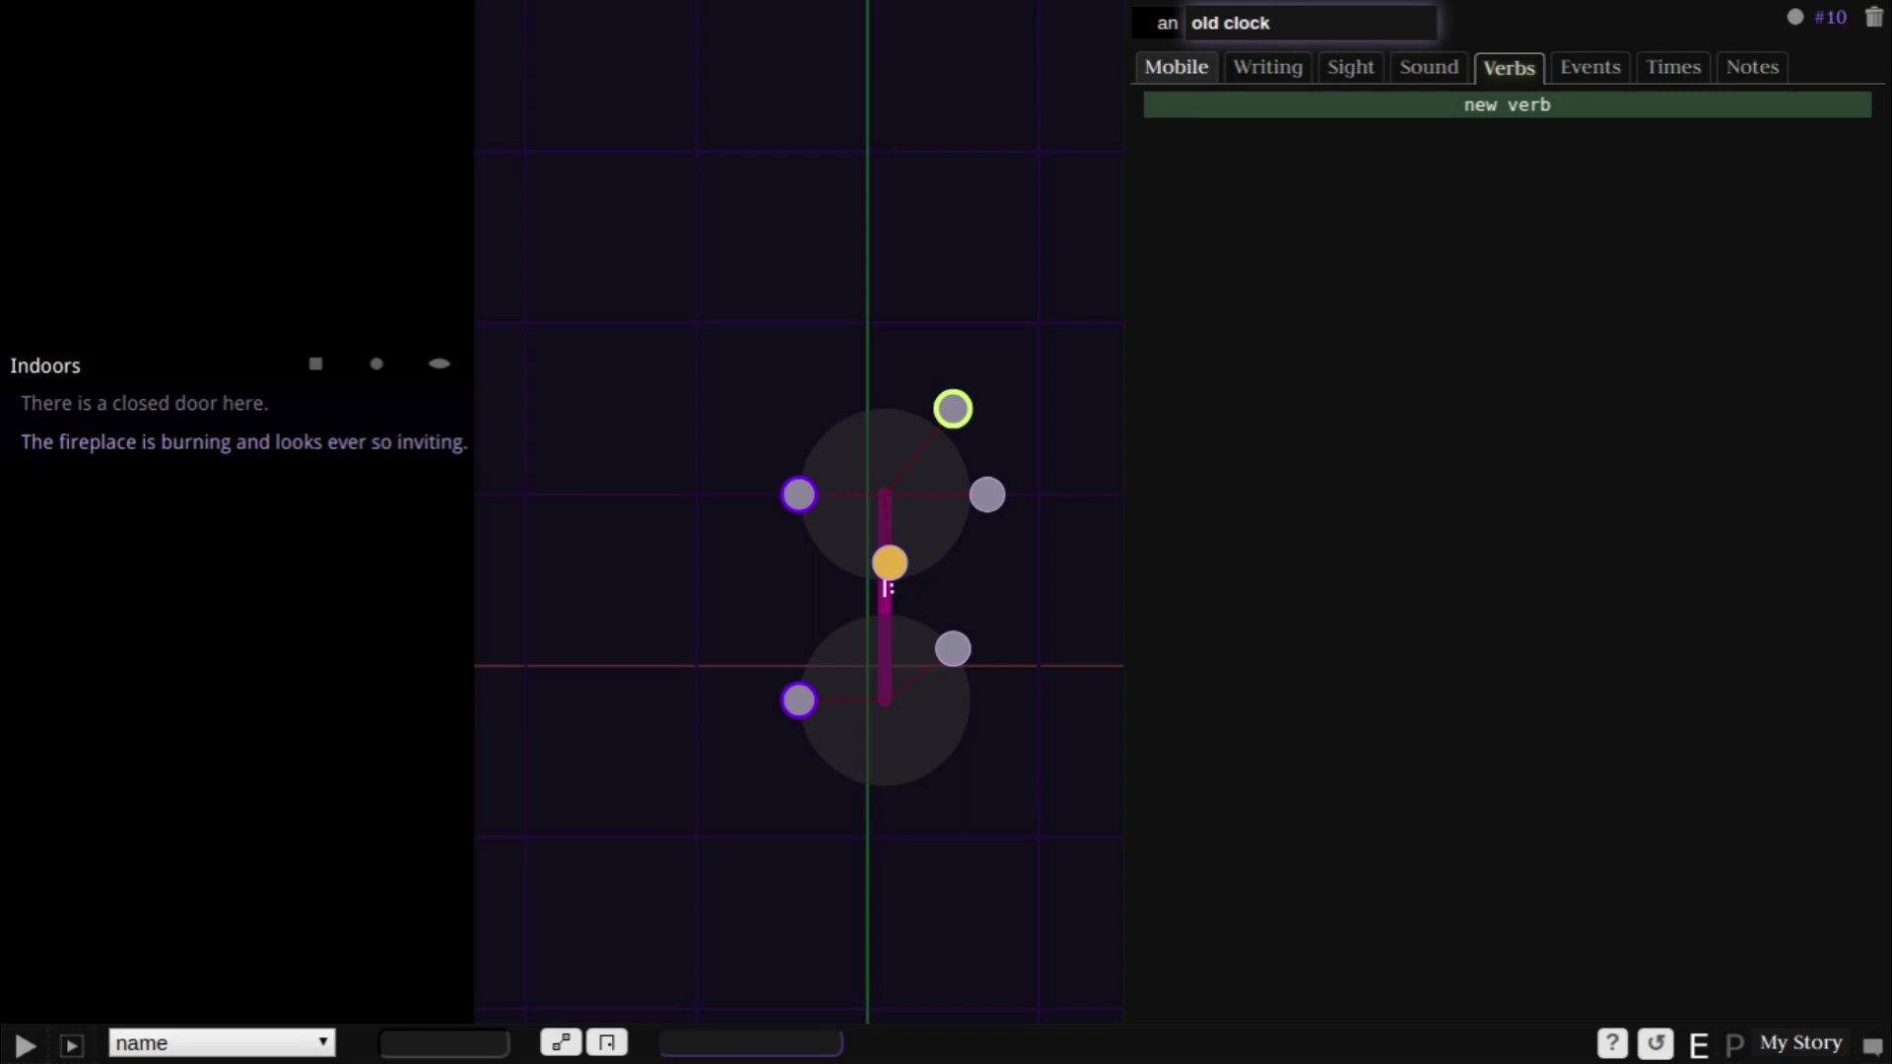
# - Set the clock's summary to "There's an old clock on the shelf" and description_near to "There is a most peculiar lens in the center of the clock"
pyautogui.press('Return')
pyautogui.write("There's an old clock on the shelf")
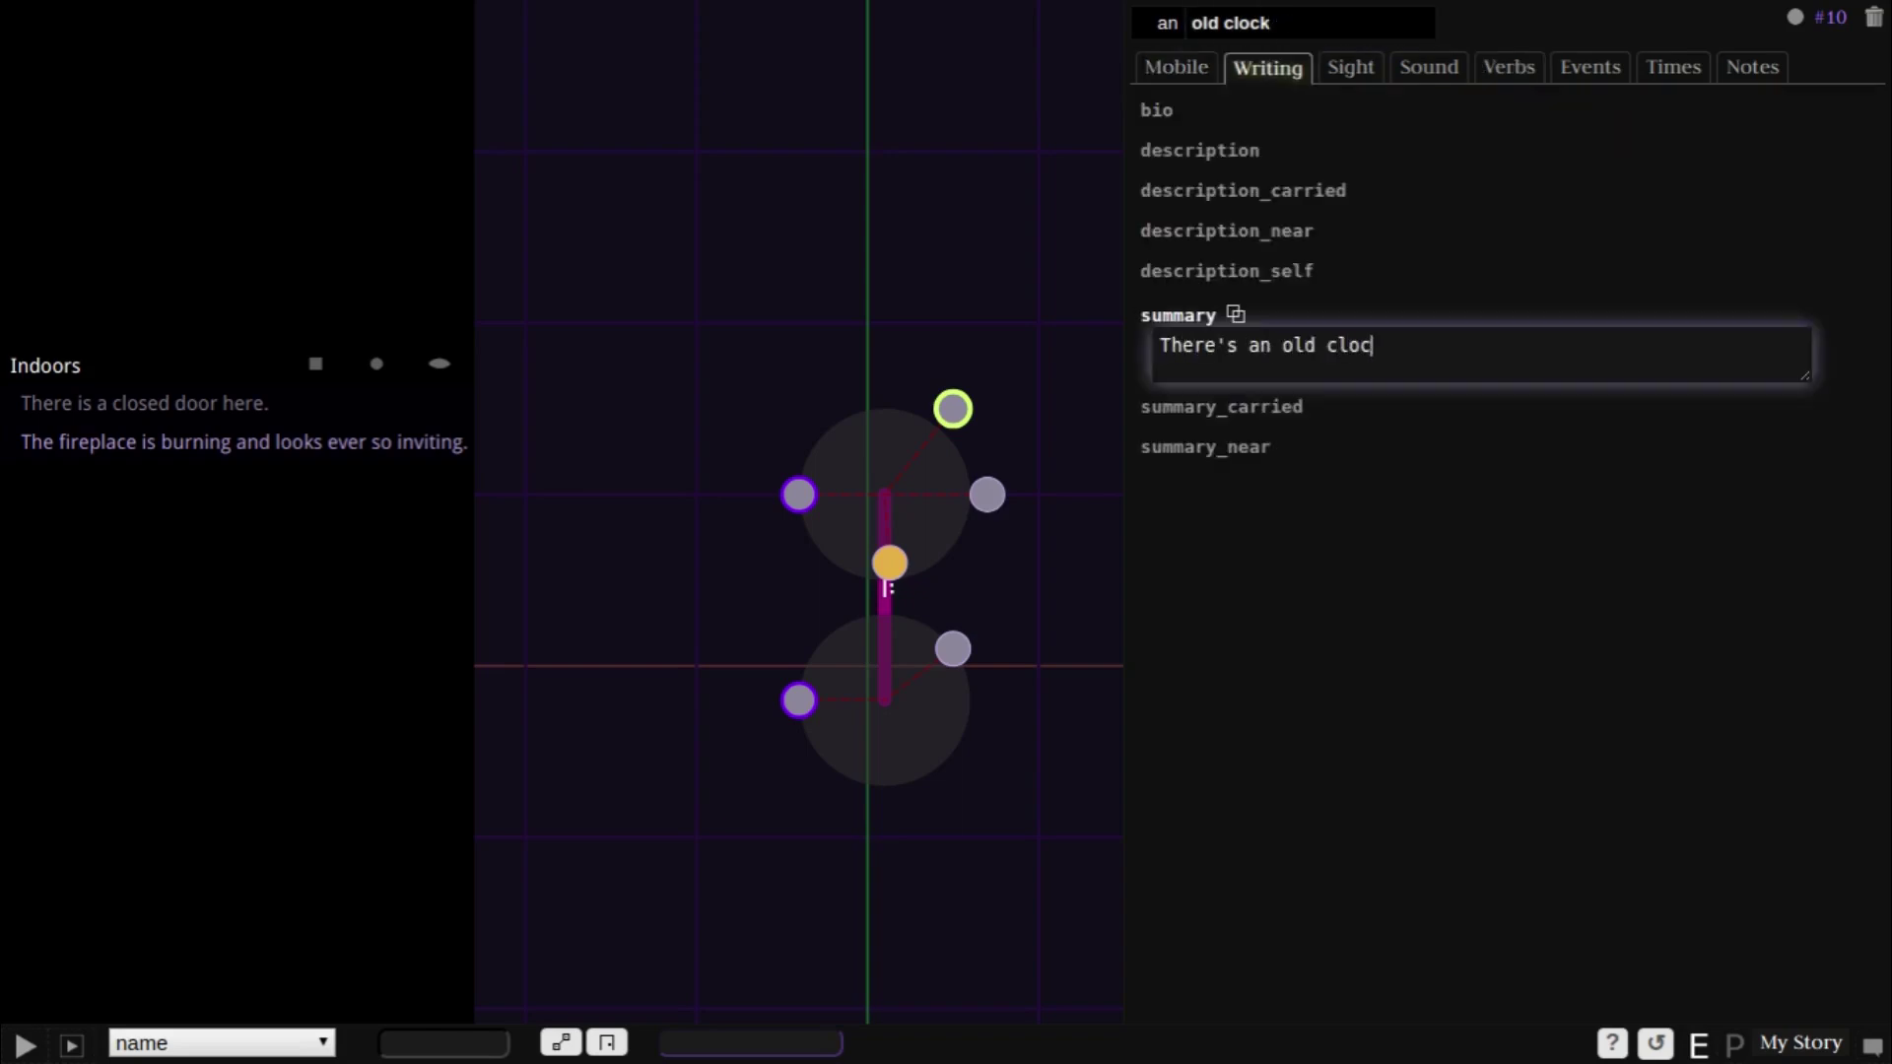
pyautogui.press('Up')
pyautogui.press('Up')
pyautogui.press('Return')
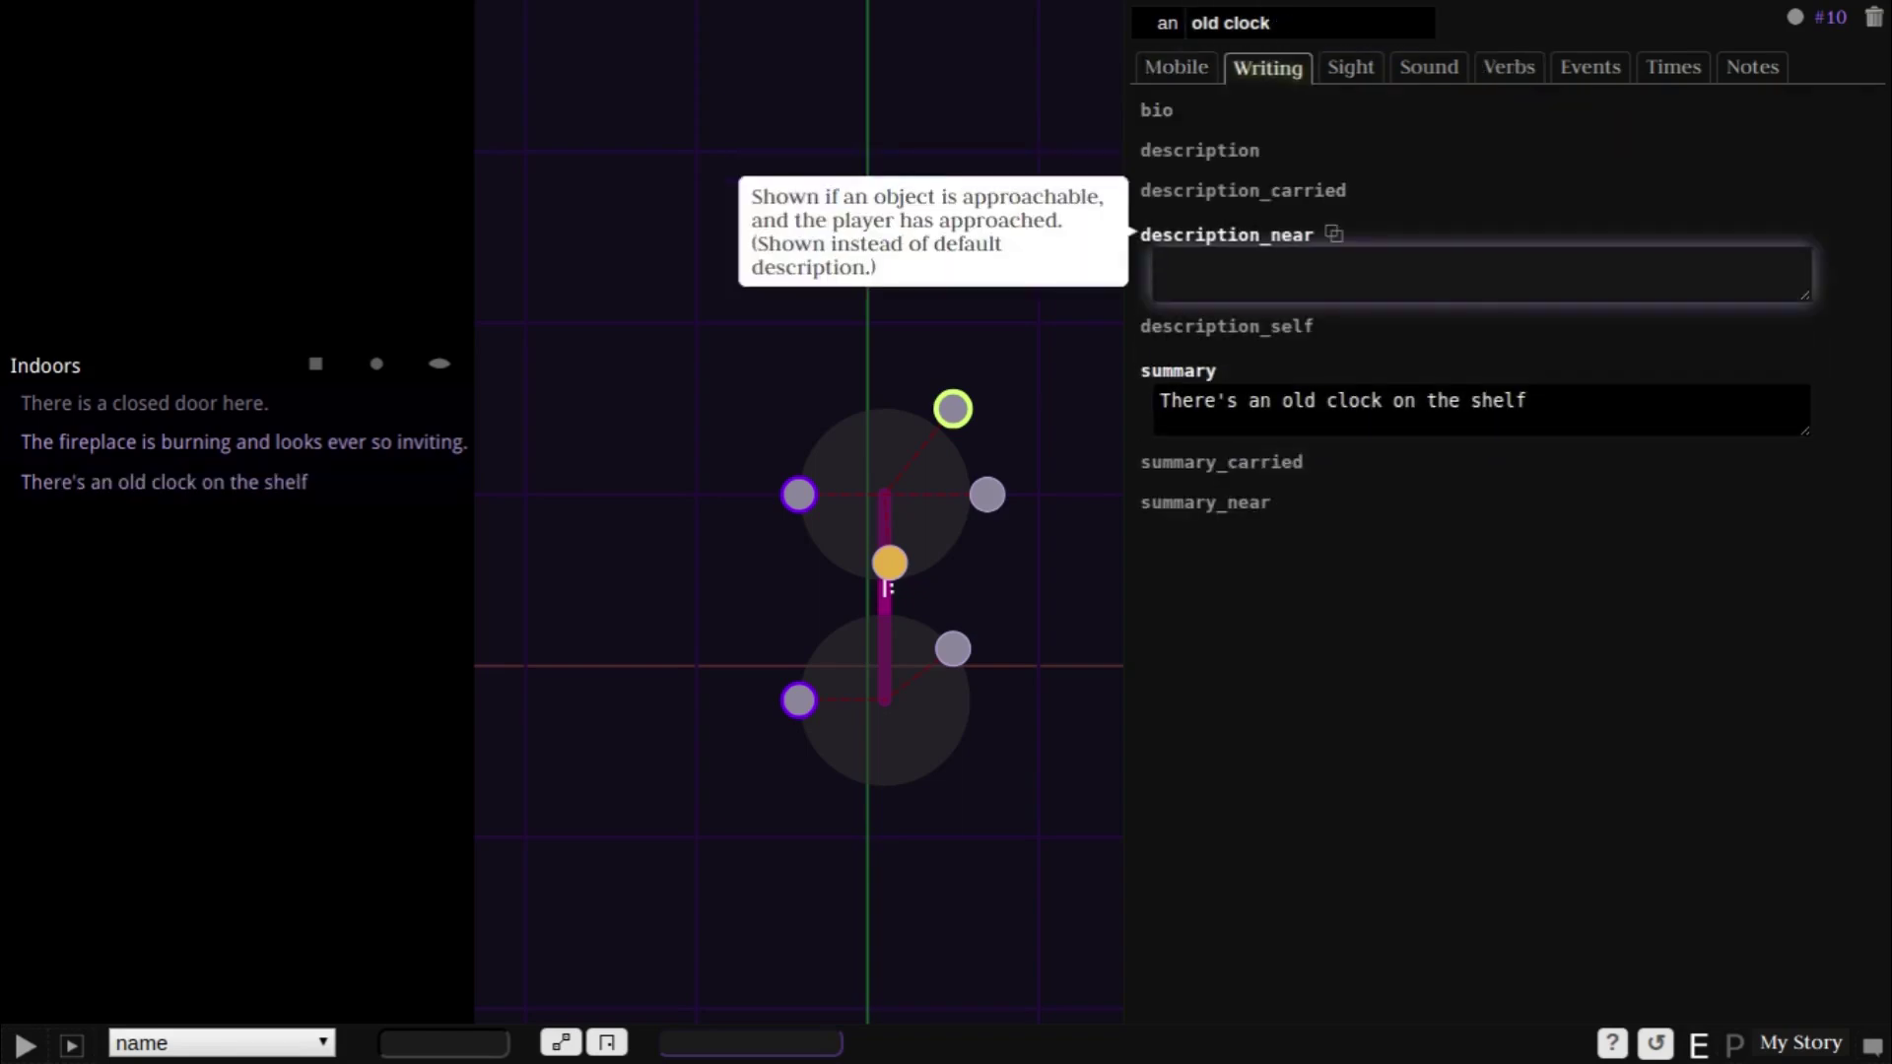
pyautogui.write('There is a most pecula')
pyautogui.press('BackSpace')
pyautogui.write('iar')
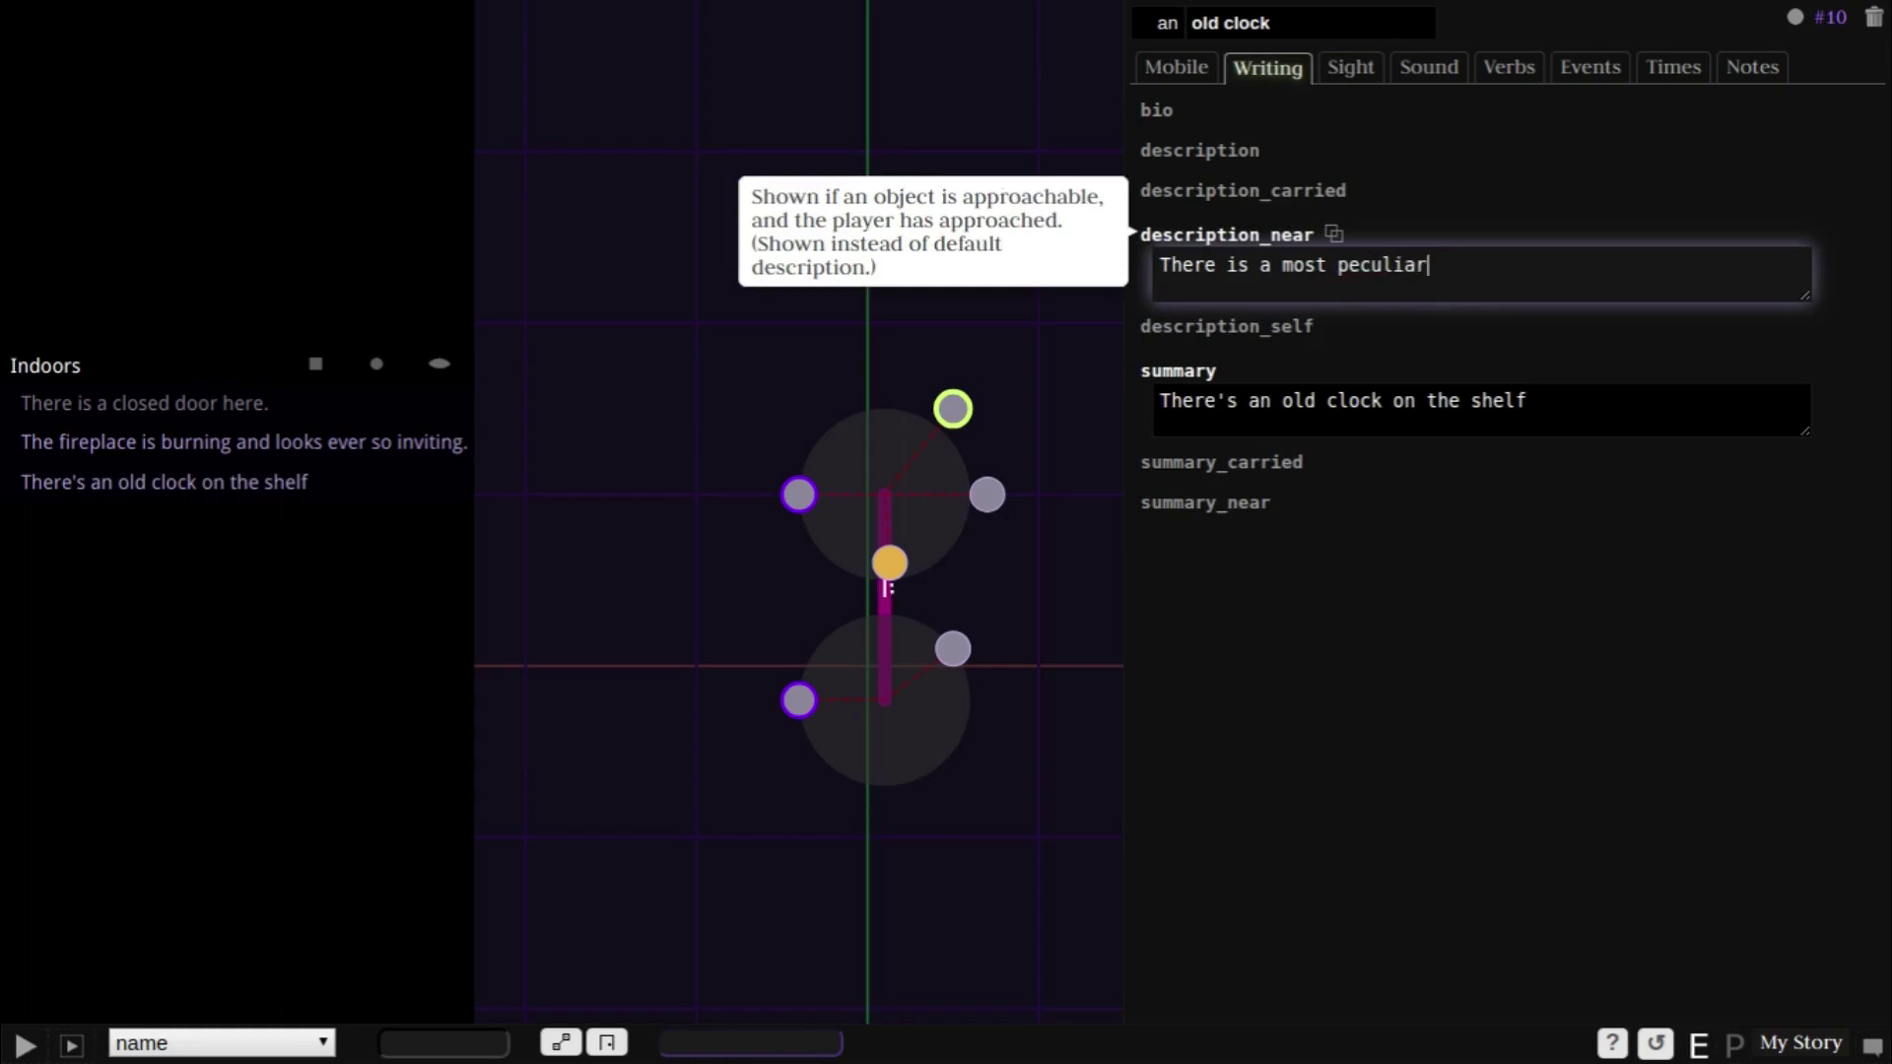
pyautogui.write(' lens in the center of the clock')
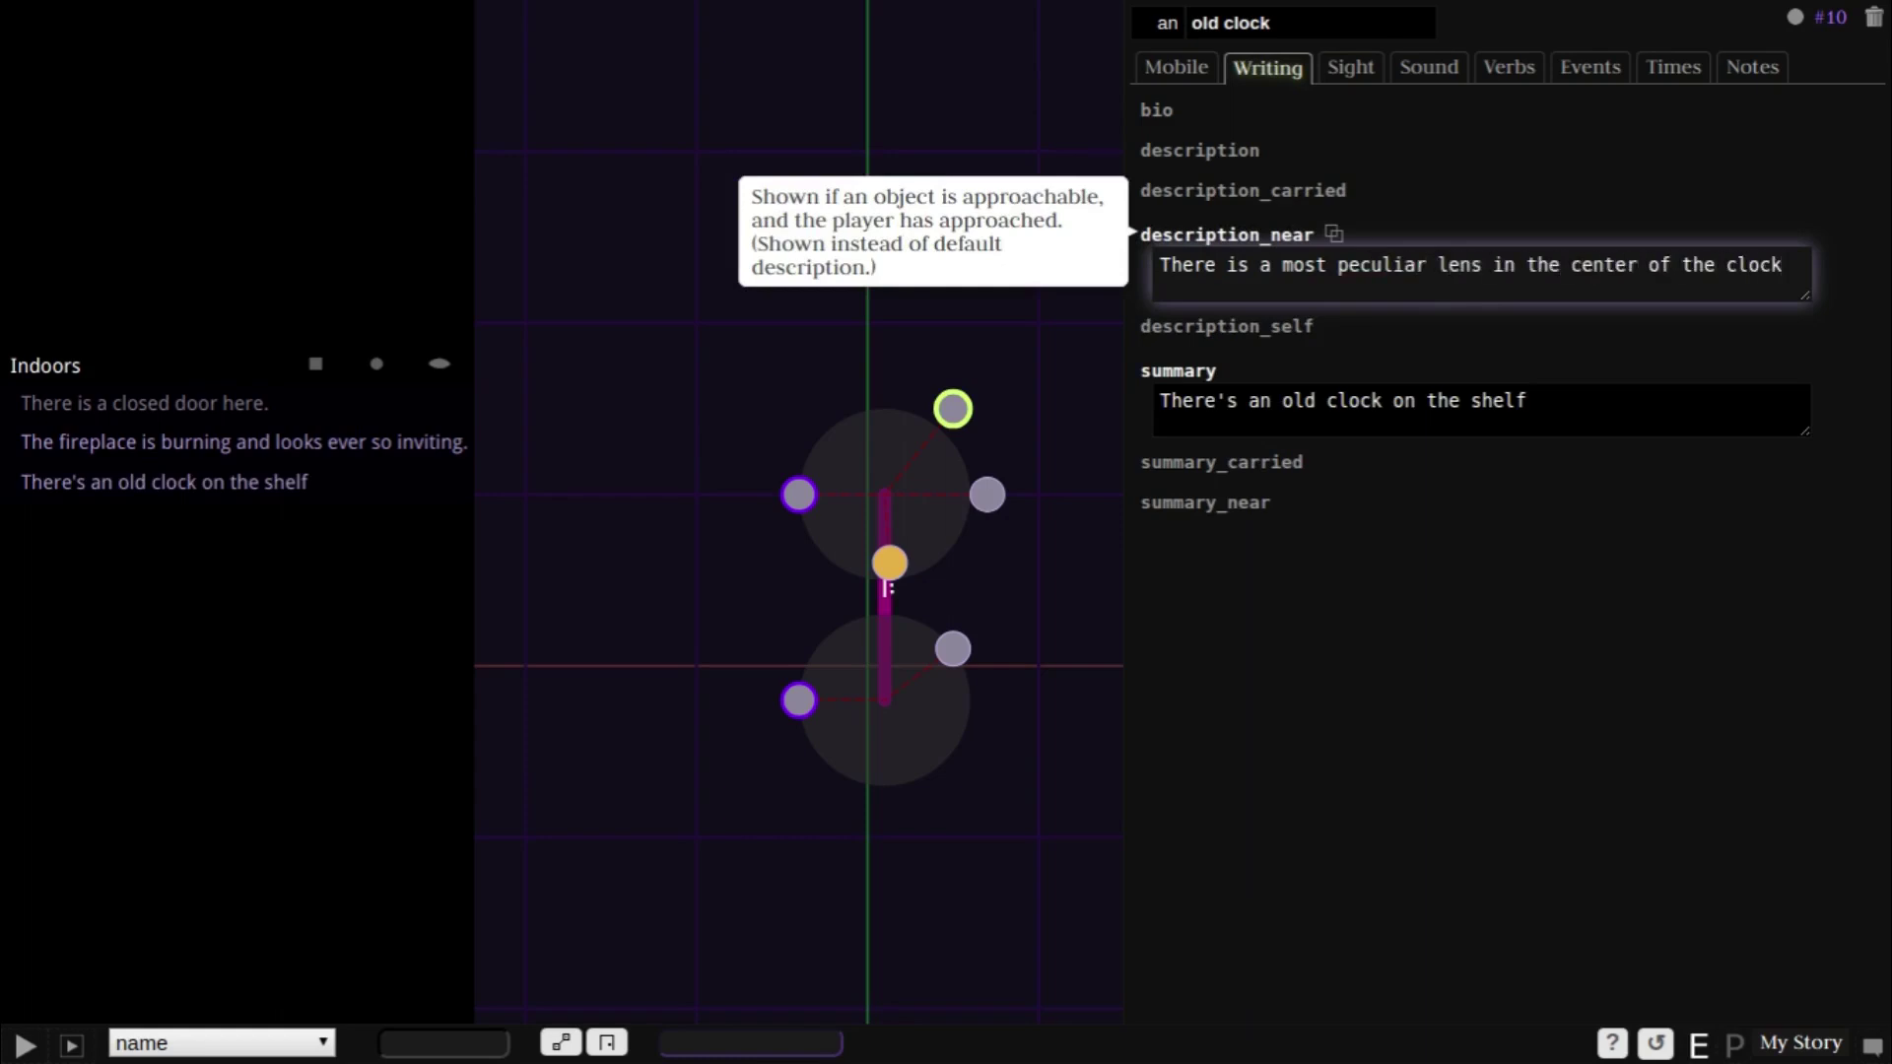
# - Search the sound library for clock ticking and assign sound 250 as the old clock's looping_sound
pyautogui.click(1429, 68)
pyautogui.click(1210, 235)
pyautogui.click(1244, 267)
pyautogui.write('cloc')
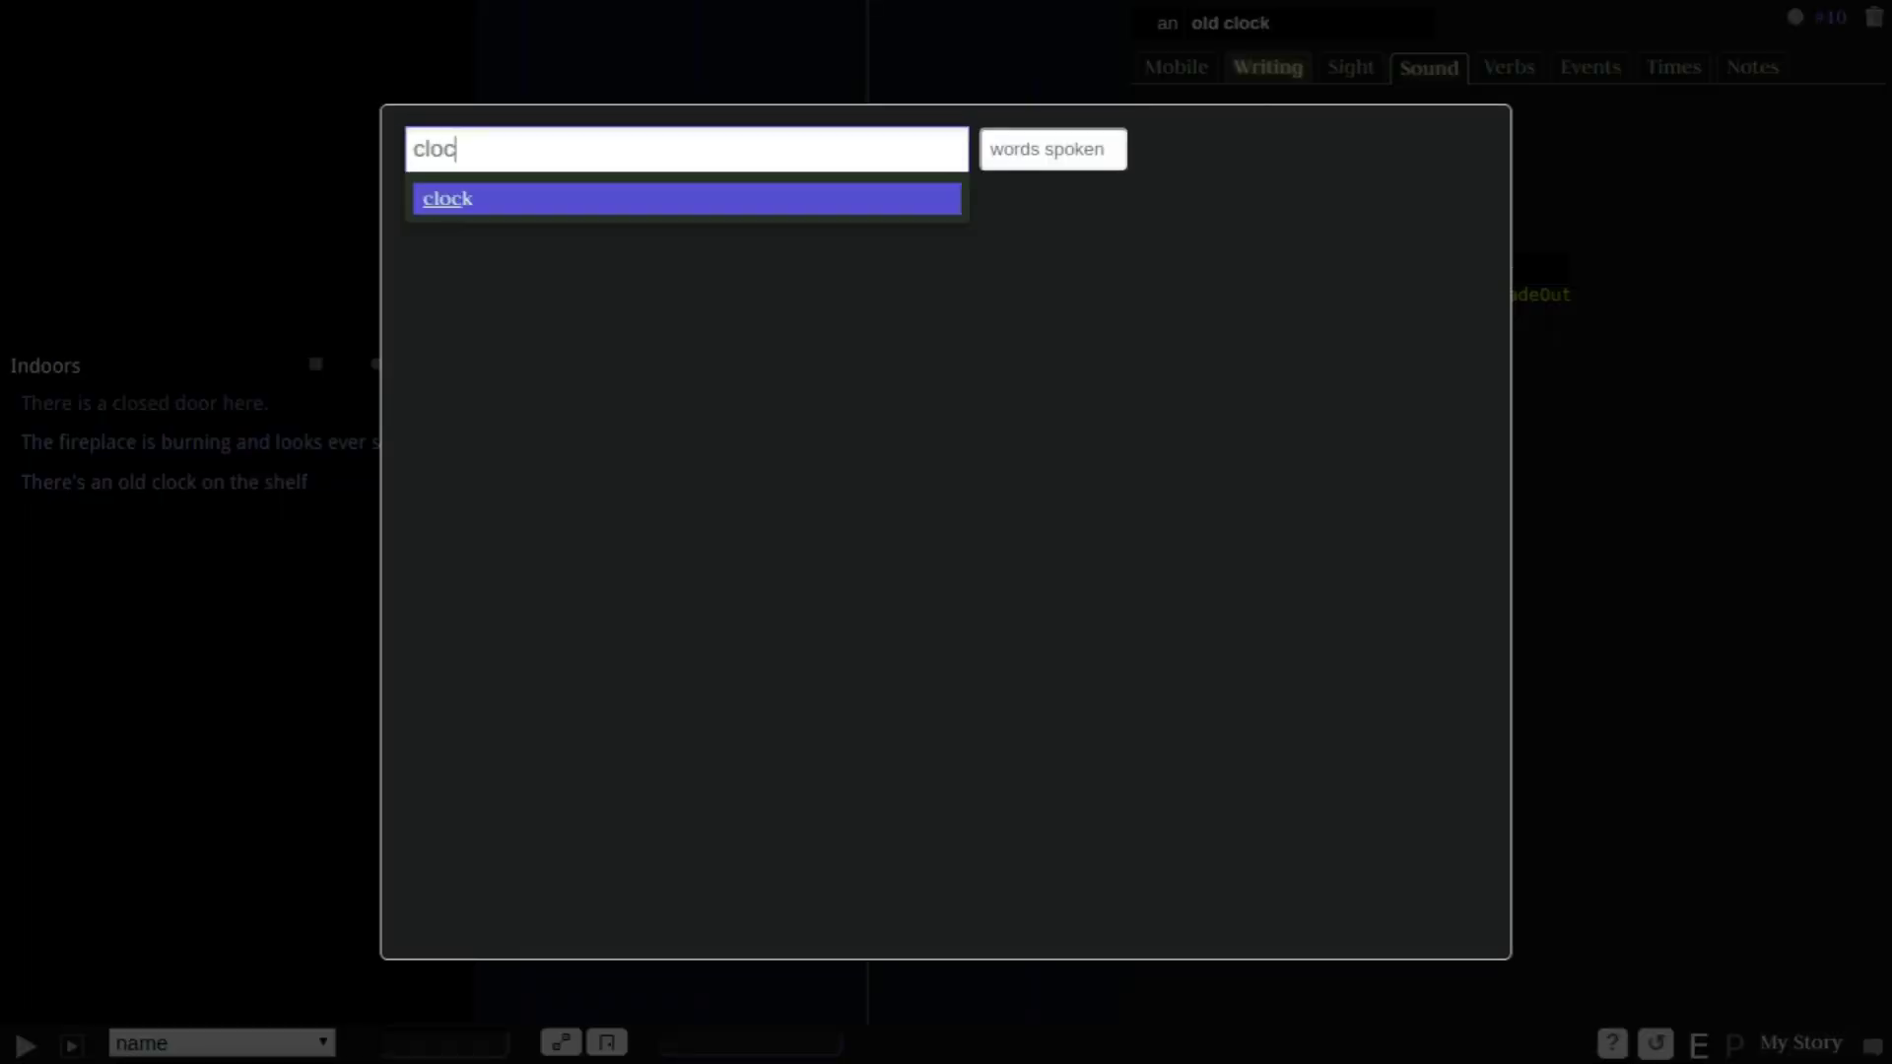
pyautogui.press('Return')
pyautogui.write('ticking')
pyautogui.press('Return')
pyautogui.click(444, 702)
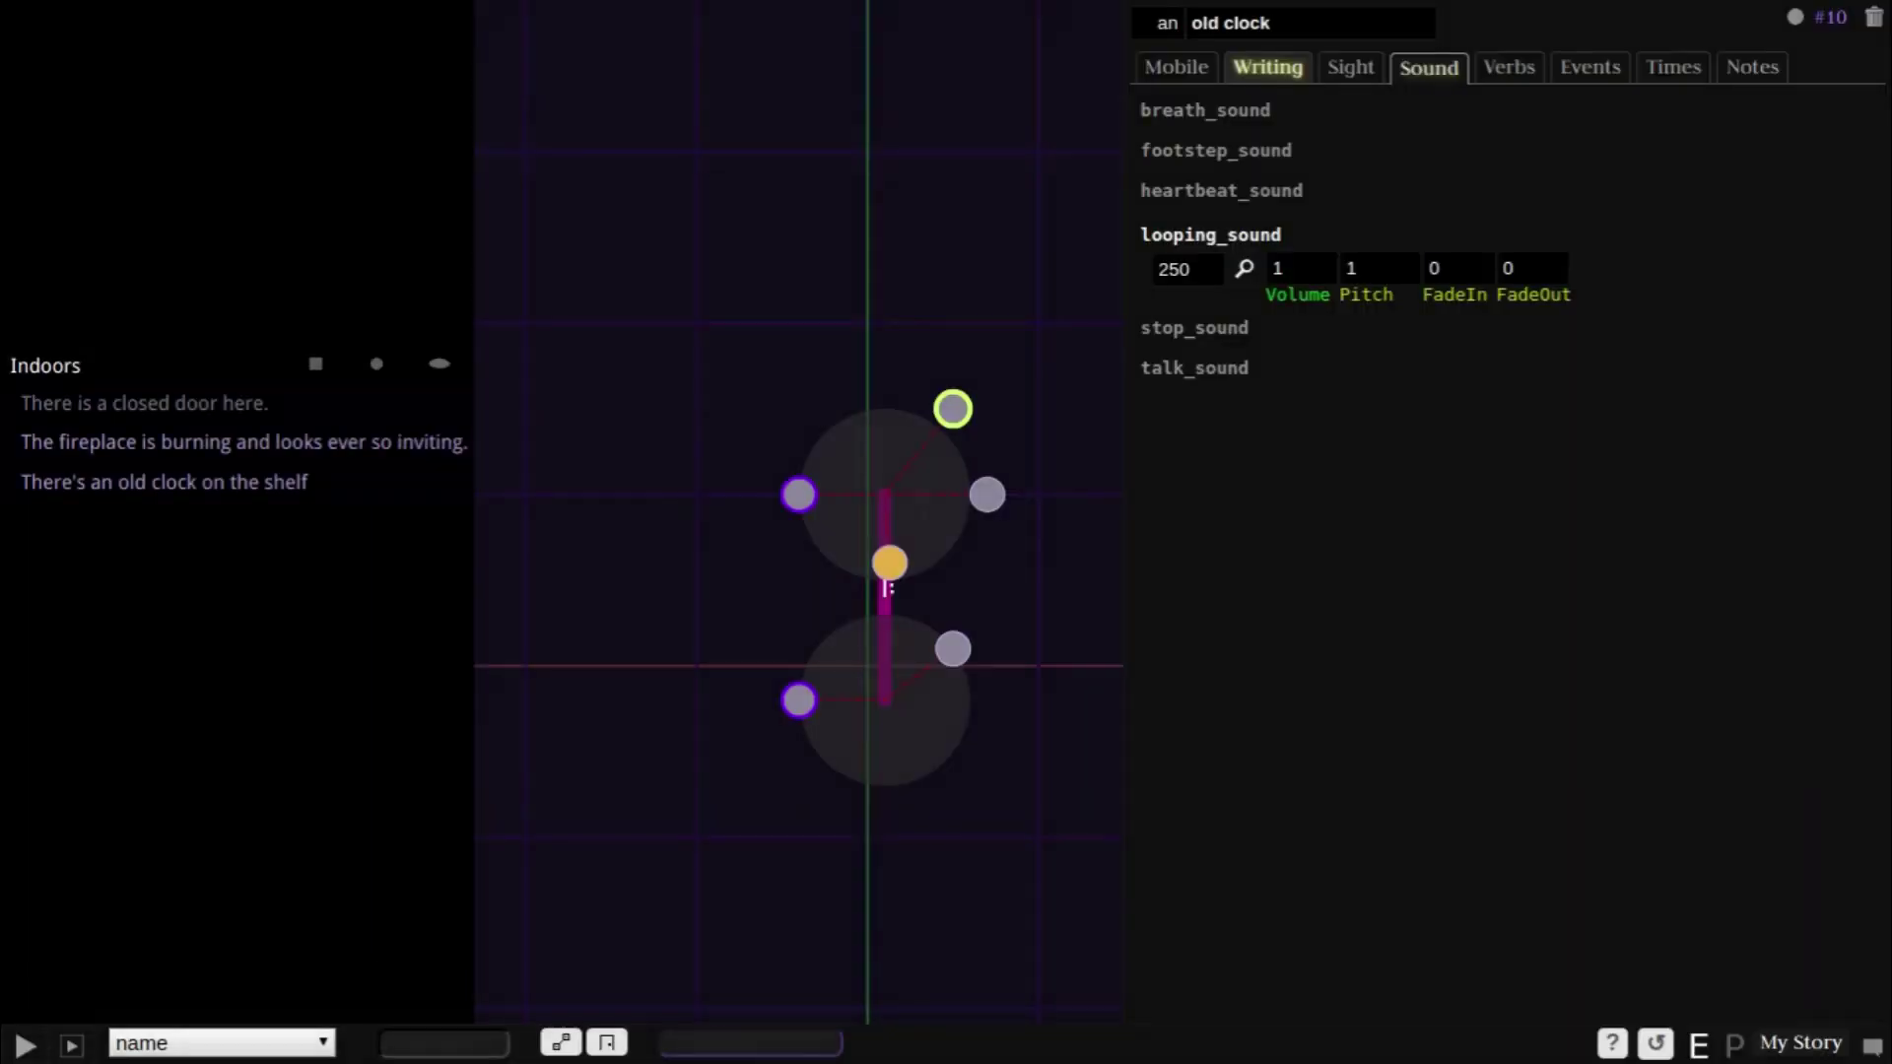
# - Create a "go to the clock" verb on the old clock with an actor acts action reading "<A> goes to the clock..."
pyautogui.click(1508, 67)
pyautogui.write('go to the clock')
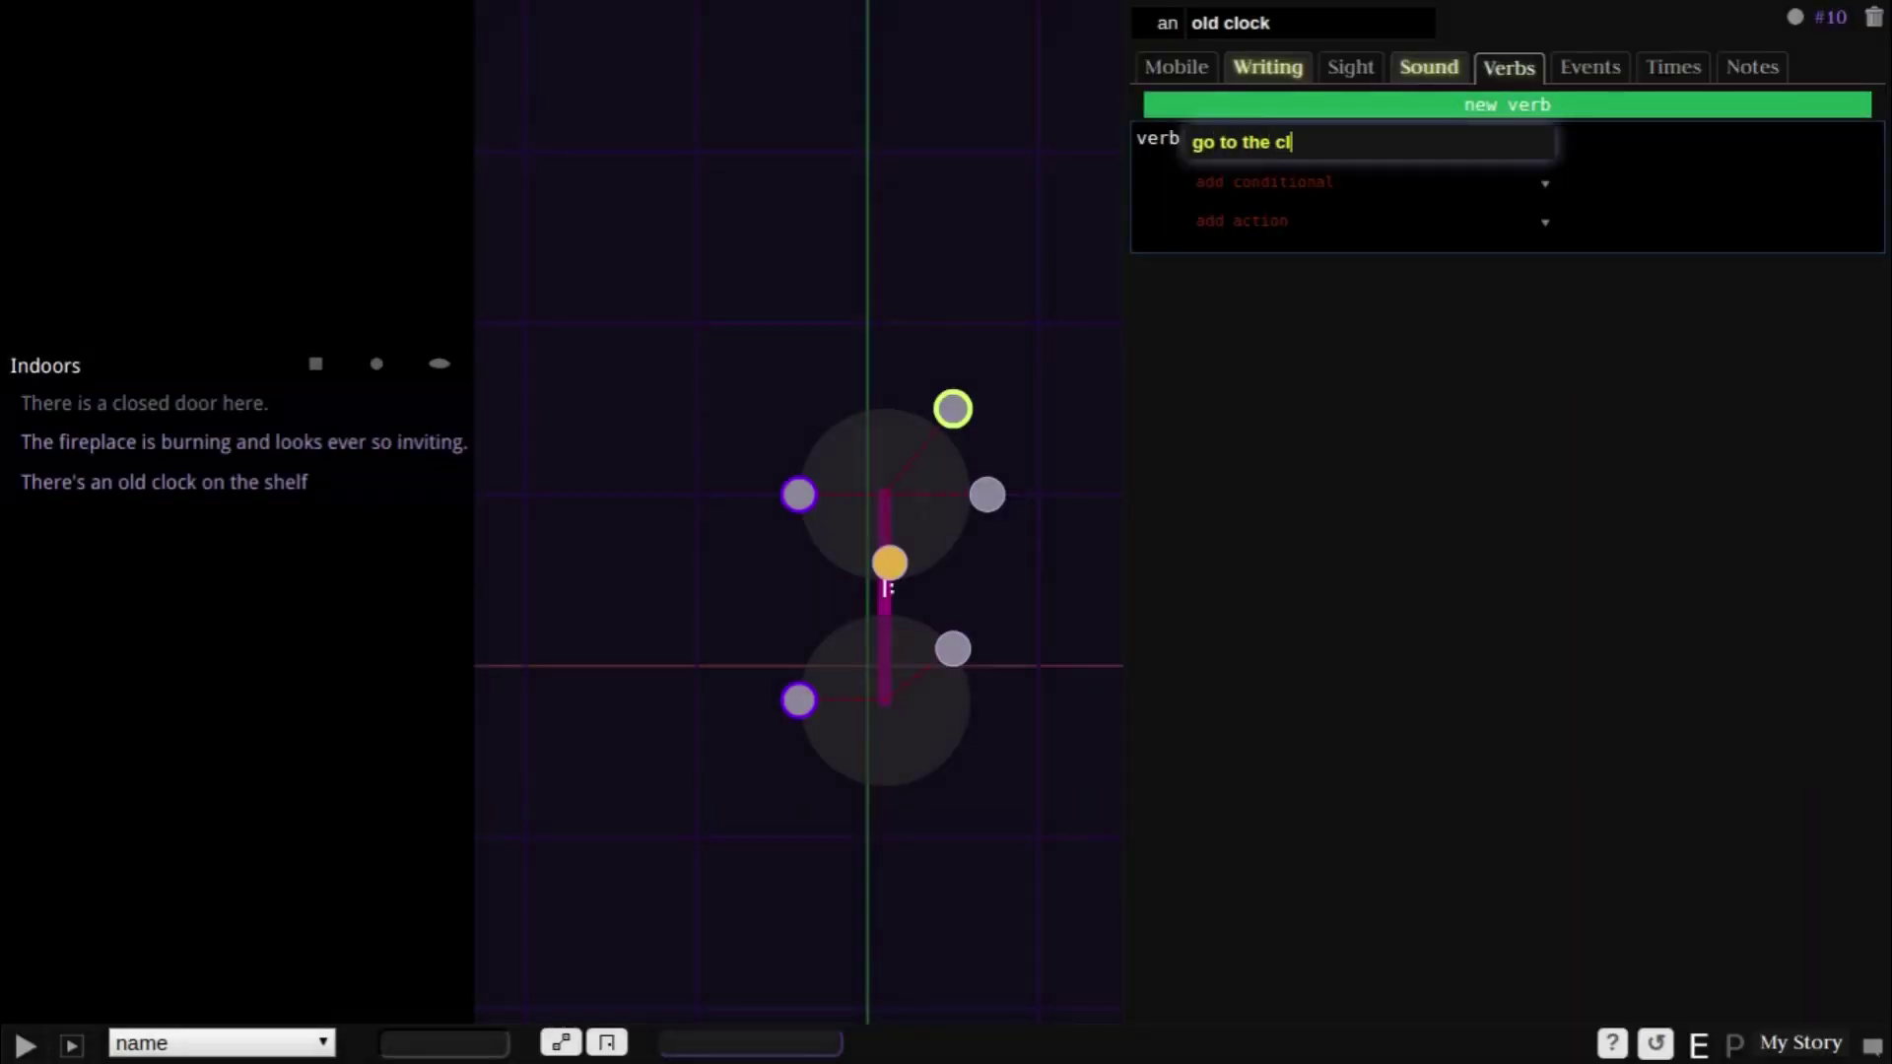
pyautogui.press('Tab')
pyautogui.press('Tab')
pyautogui.write('actor act')
pyautogui.press('Return')
pyautogui.write('<A> goes')
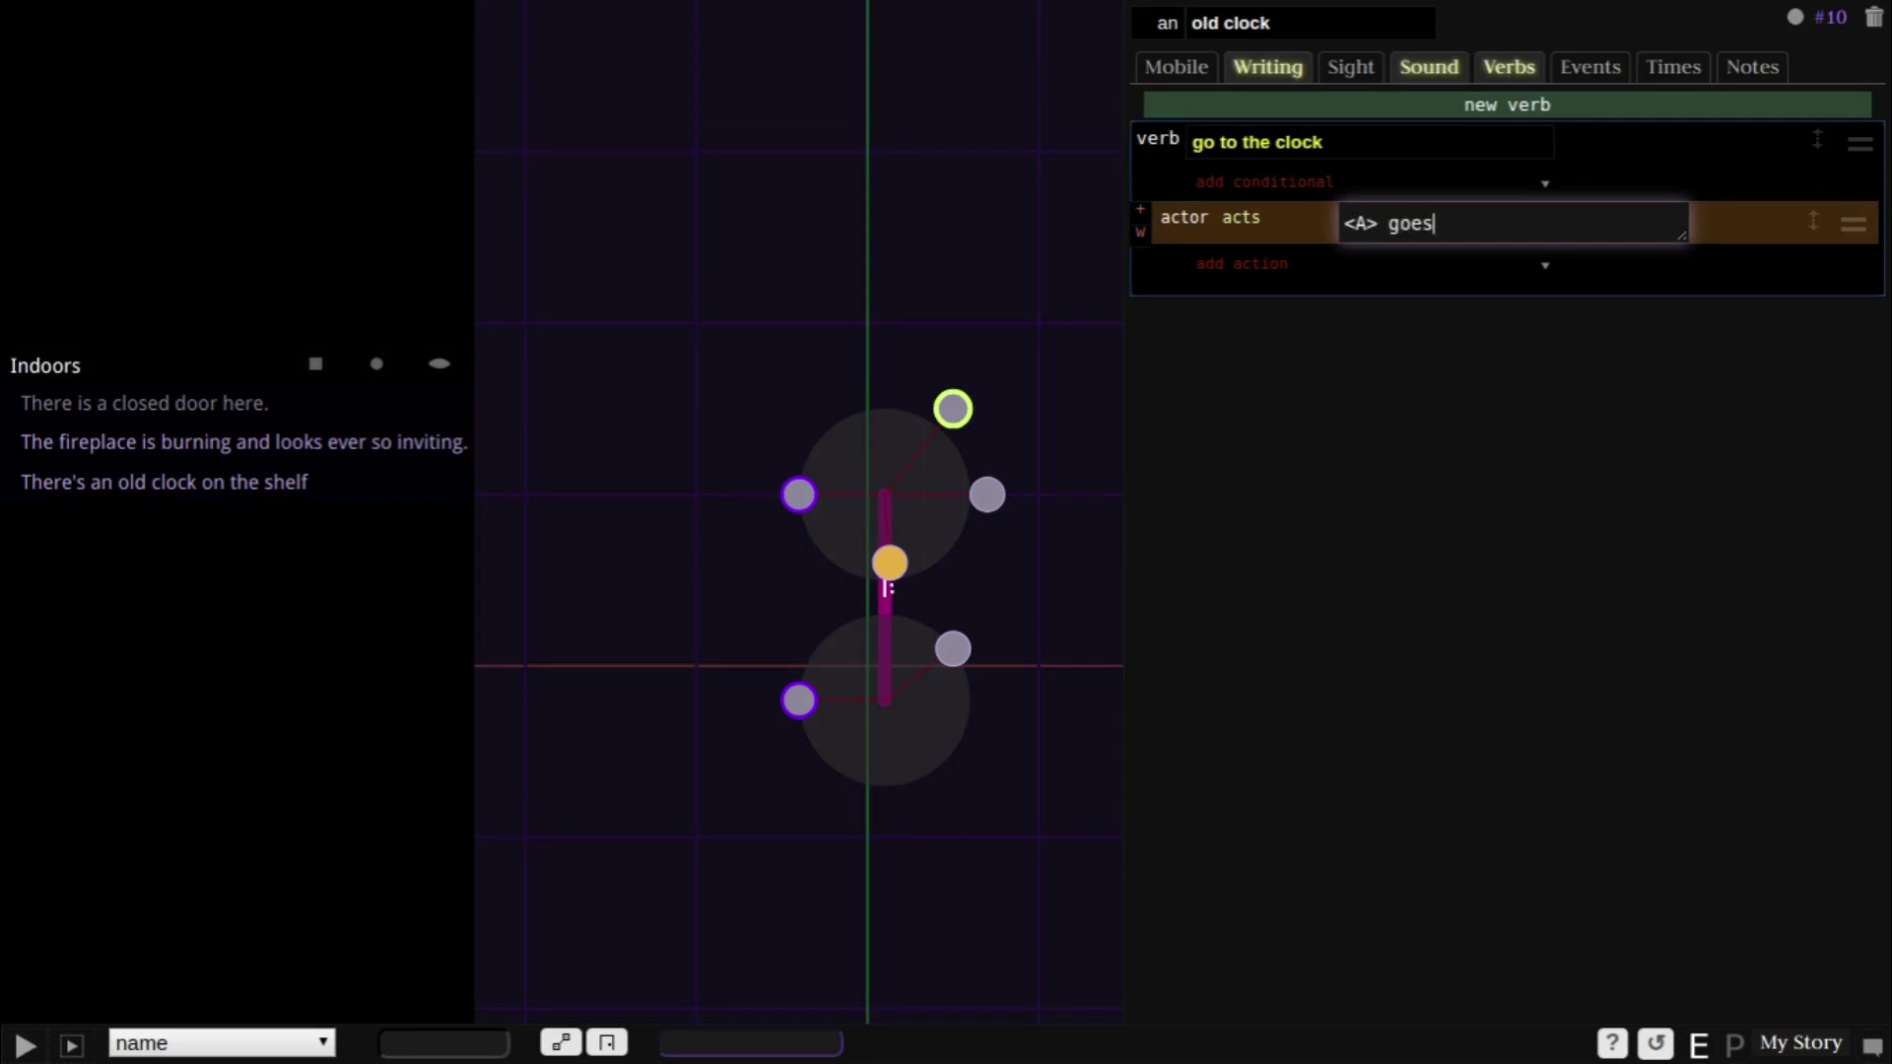
pyautogui.write(' to the clock...')
# - Append an actor approaches action to the "go to the clock" verb
pyautogui.press('Tab')
pyautogui.press('Tab')
pyautogui.write('actor app')
pyautogui.press('Return')
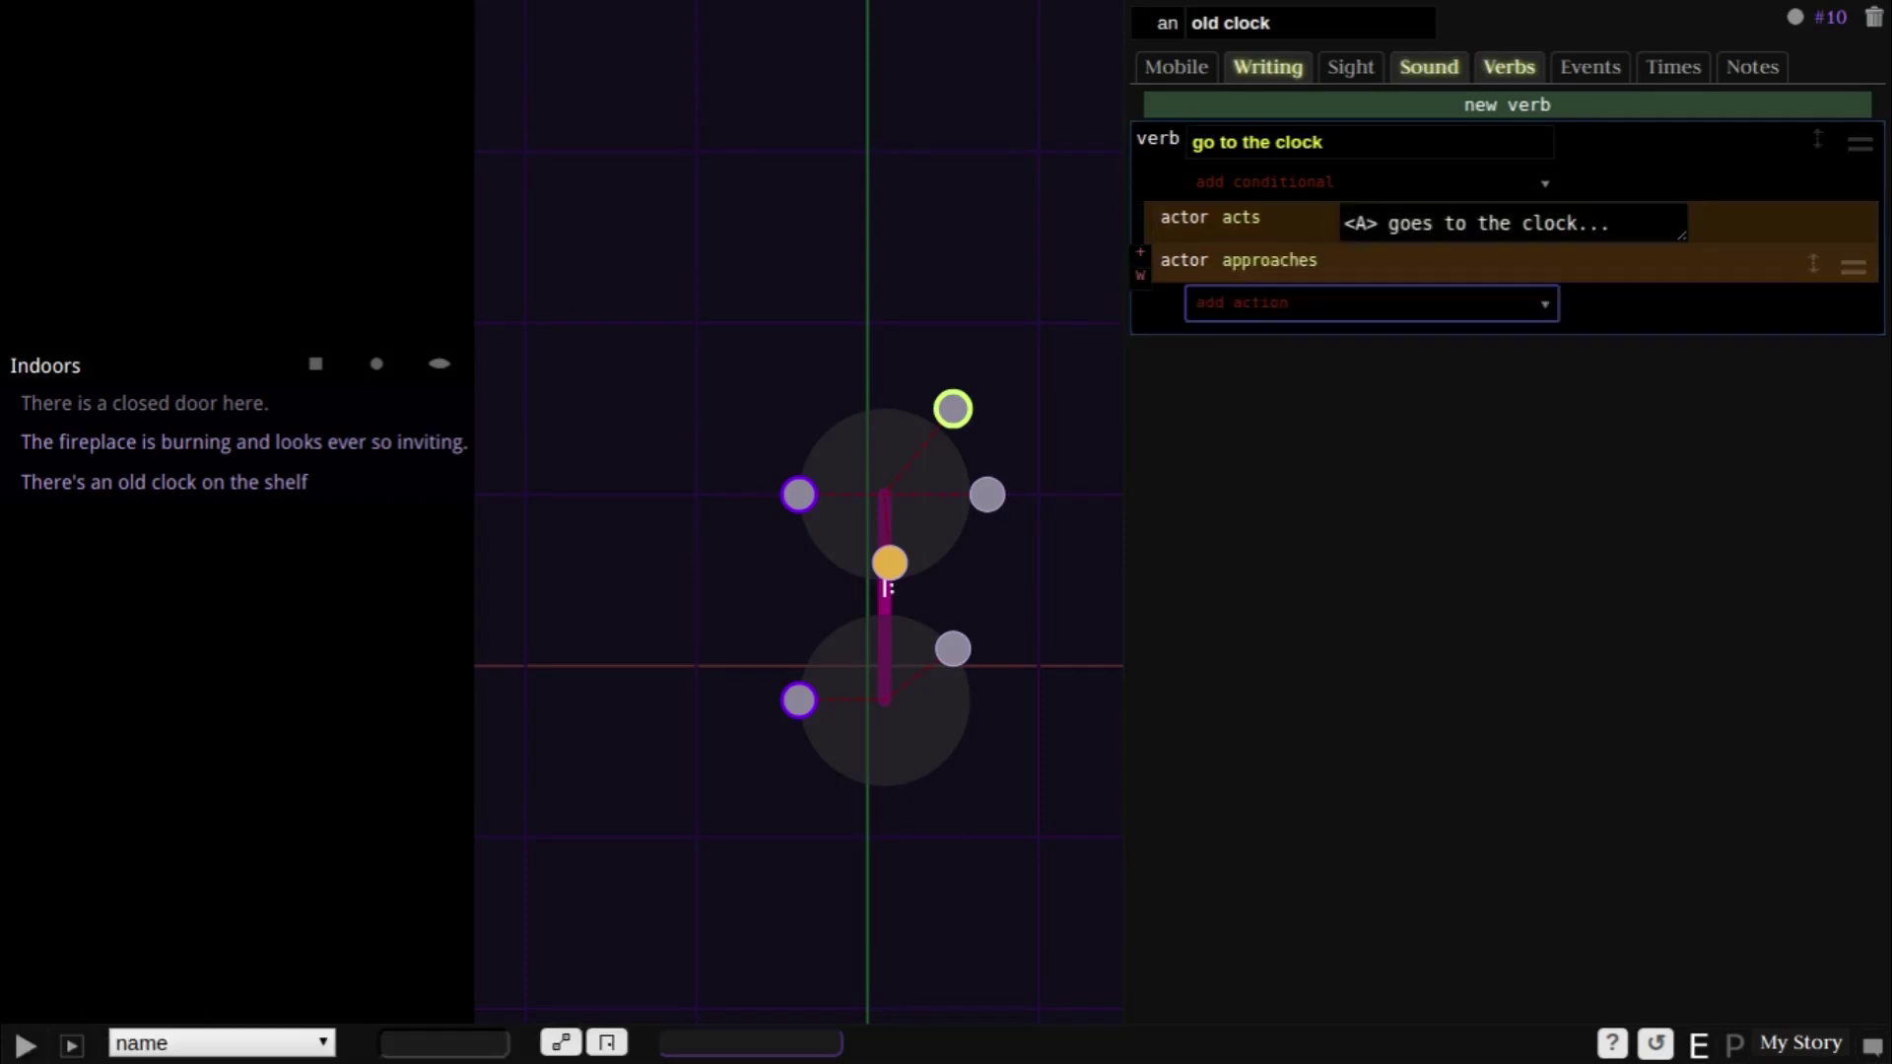
# - Add another, unnamed verb to the old clock with the "if actor is nearby" and "occupies actor" conditionals
pyautogui.click(1508, 105)
pyautogui.click(1370, 182)
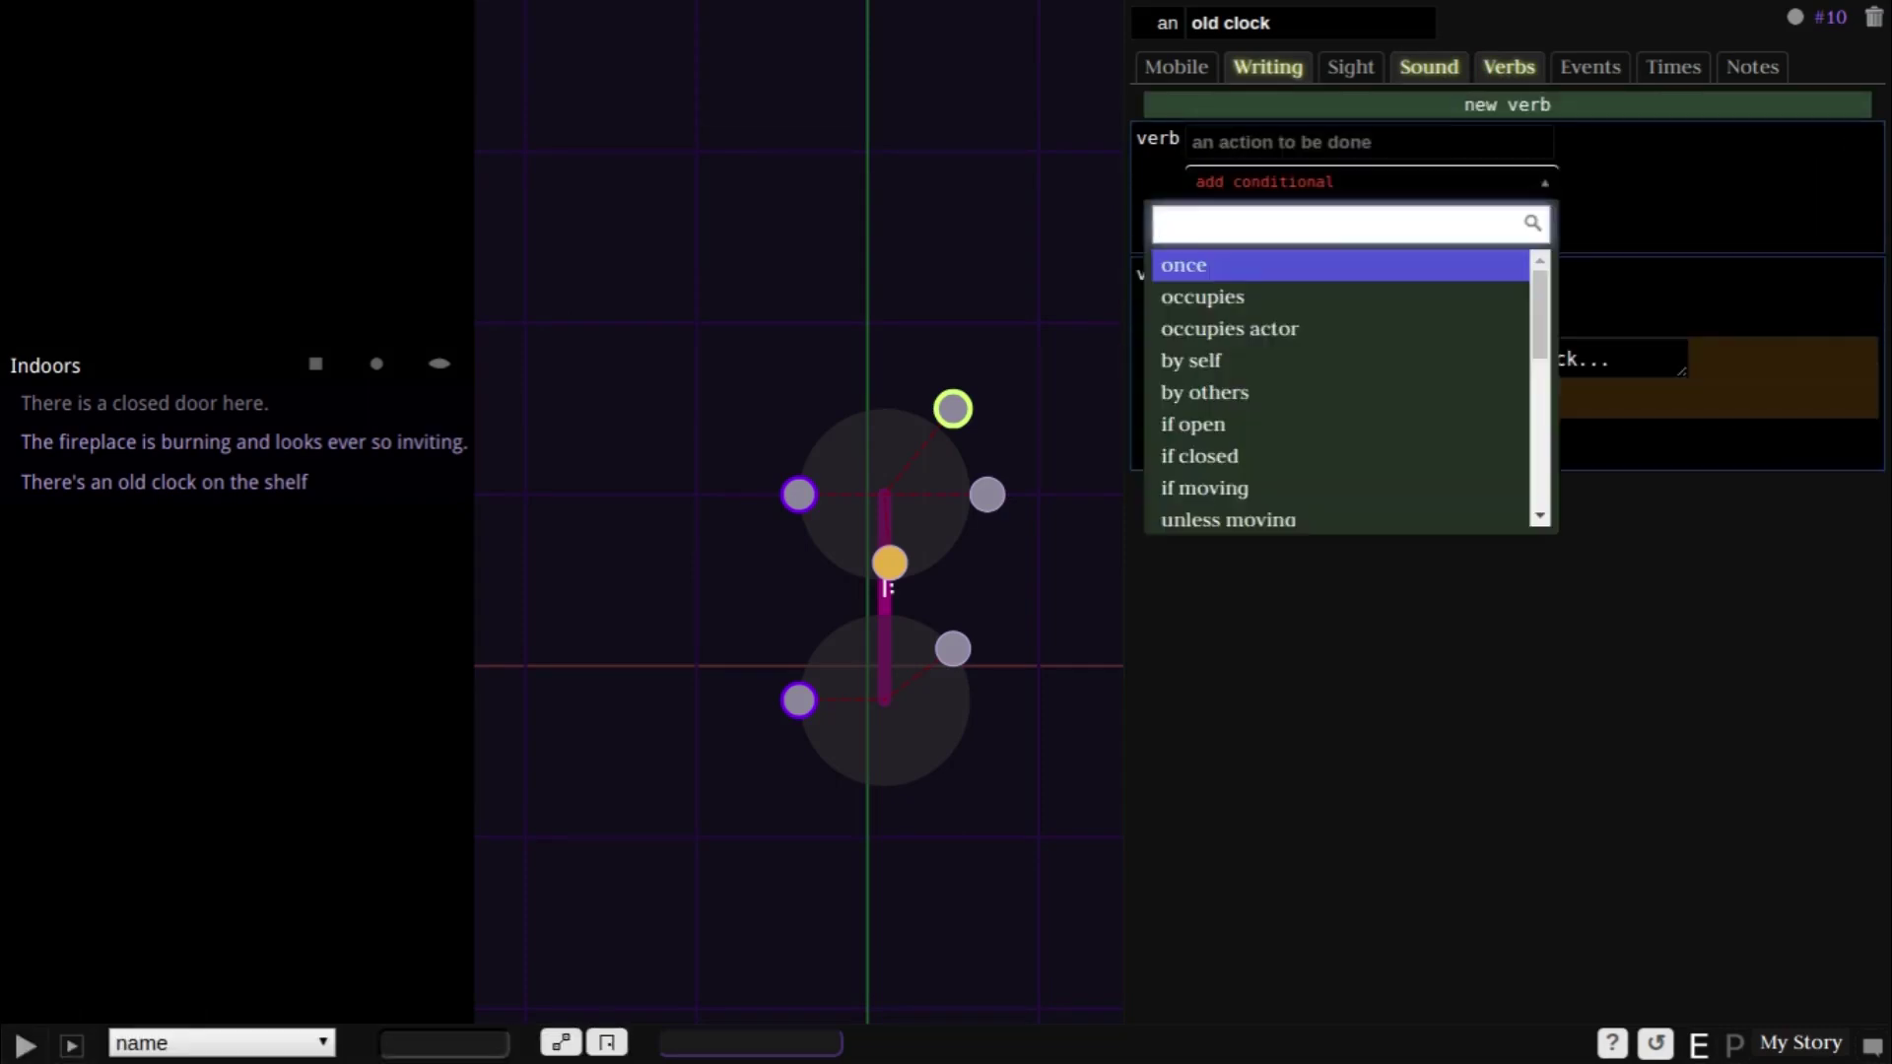
pyautogui.write('if act')
pyautogui.press('Down')
pyautogui.press('Down')
pyautogui.press('Down')
pyautogui.press('Return')
pyautogui.write('occ')
pyautogui.press('Return')
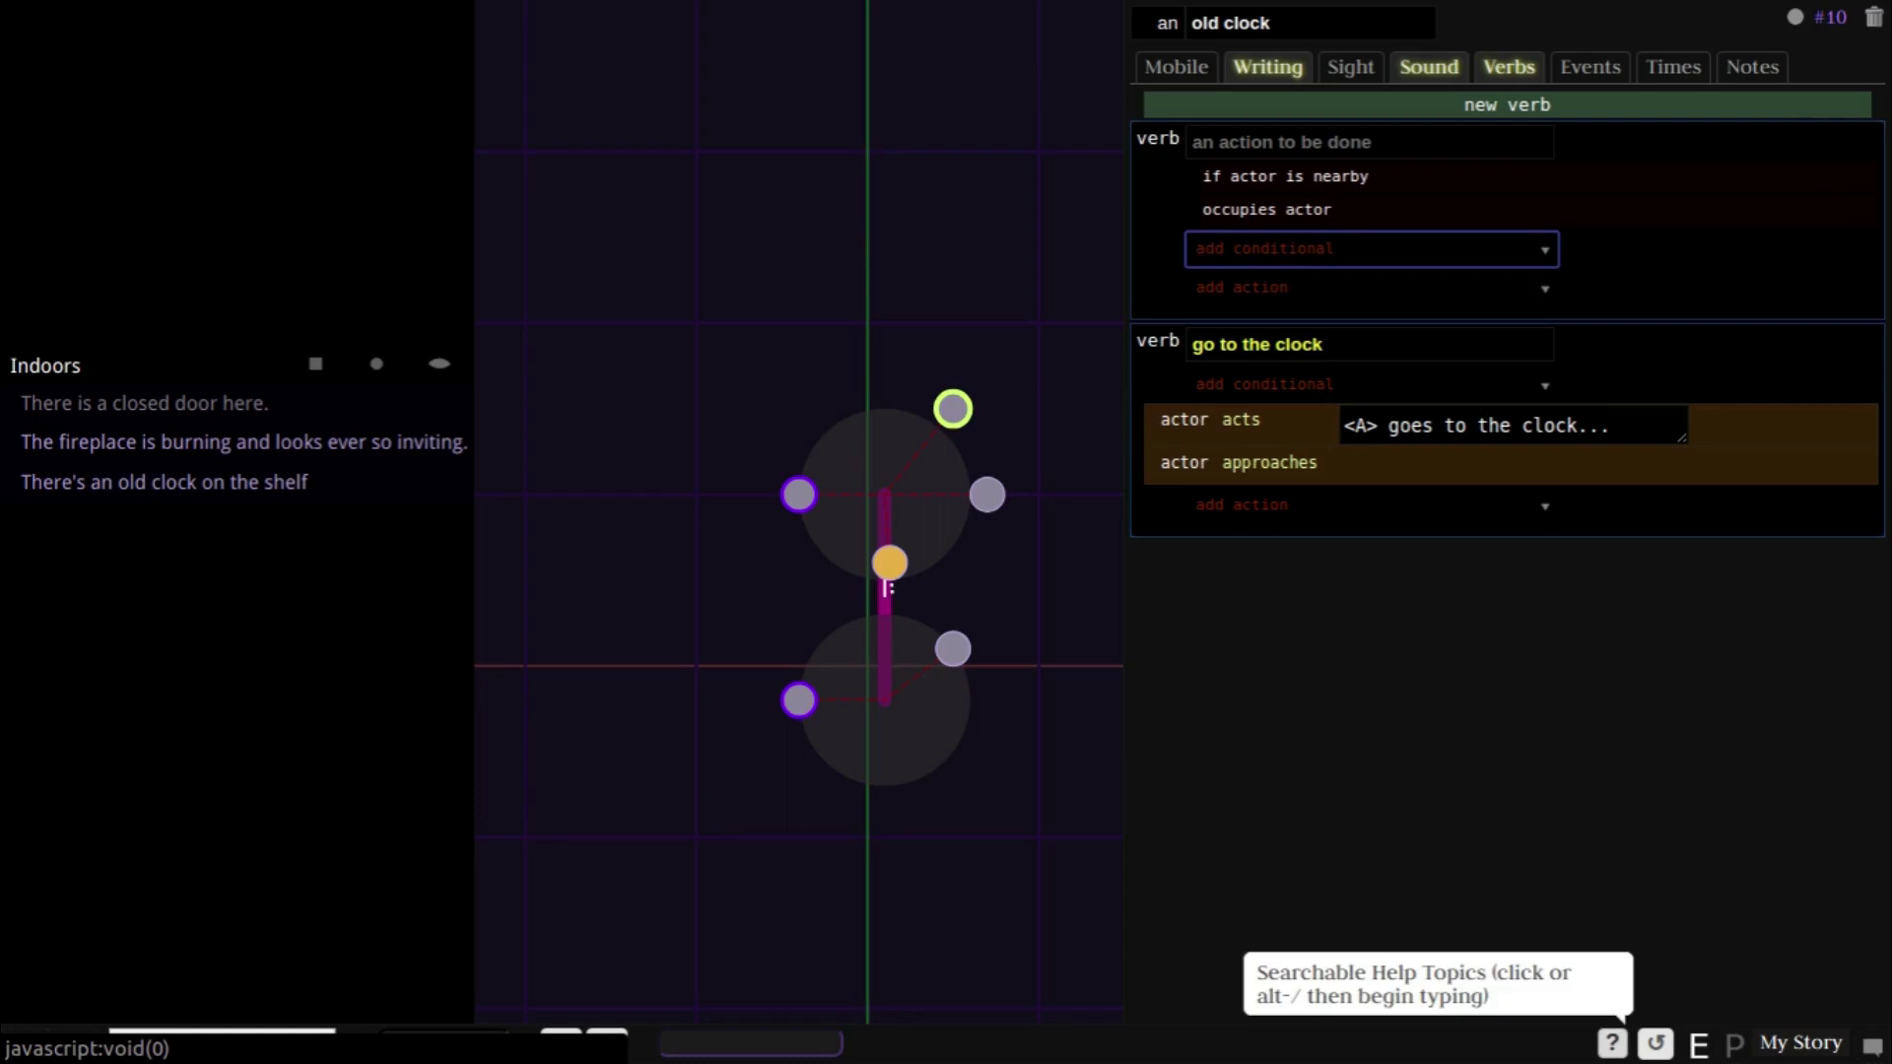
# - Open the searchable help topics to view the mouse and keyboard reference
pyautogui.click(1613, 1043)
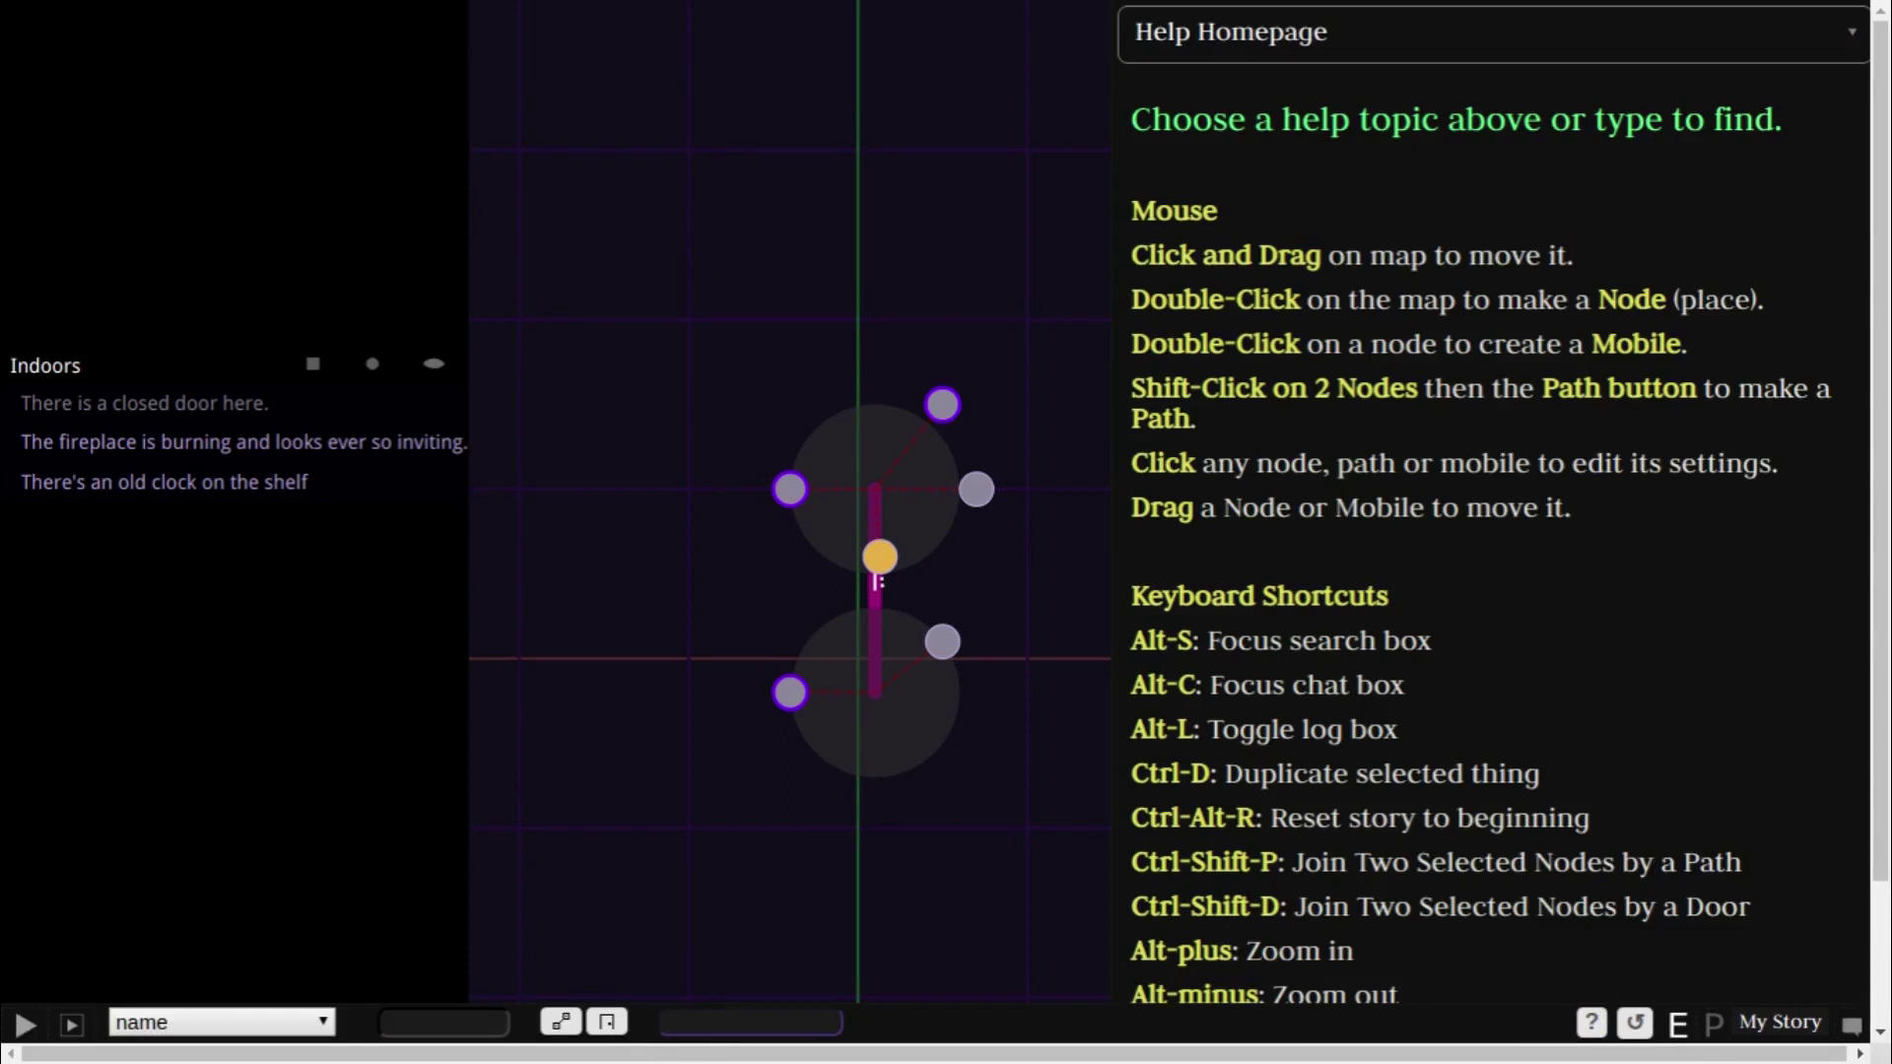
# - Save a progress note reading "Created mysterious clock..." and return to the My Story lobby with the story saved
pyautogui.click(1853, 1025)
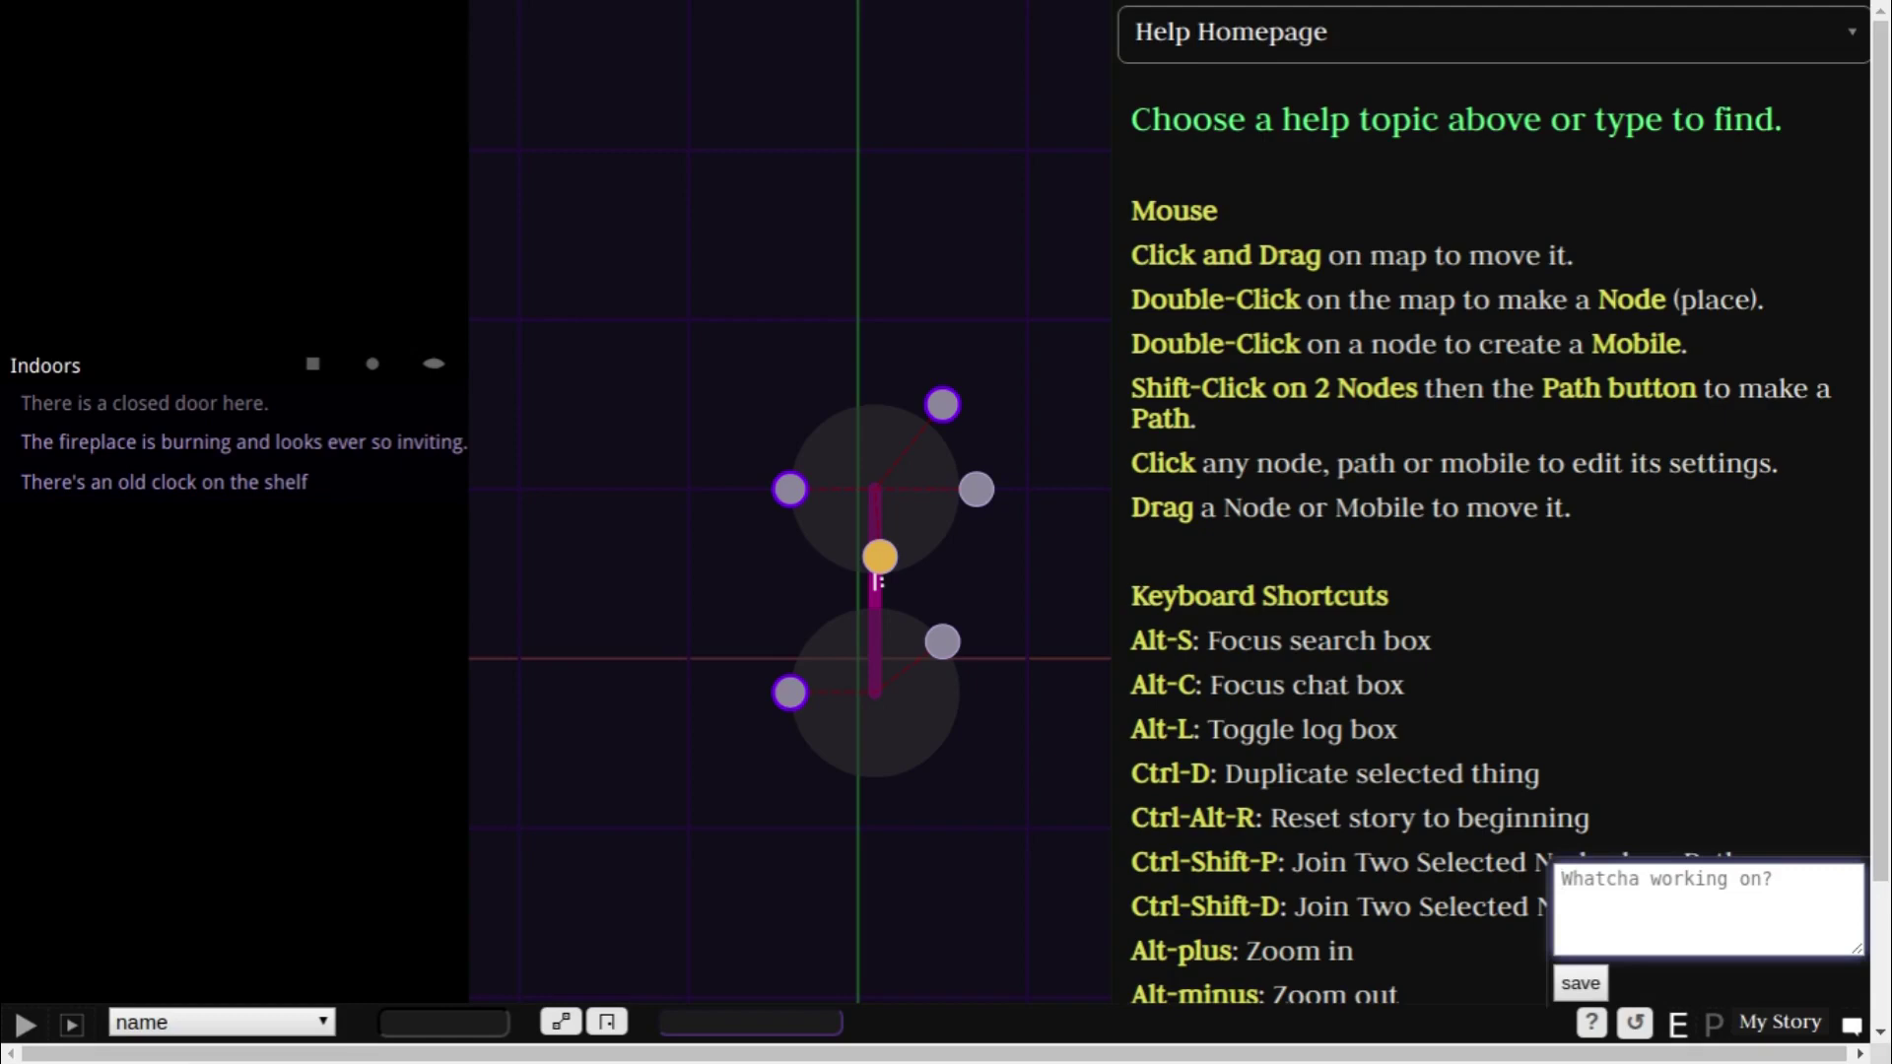
pyautogui.write('C')
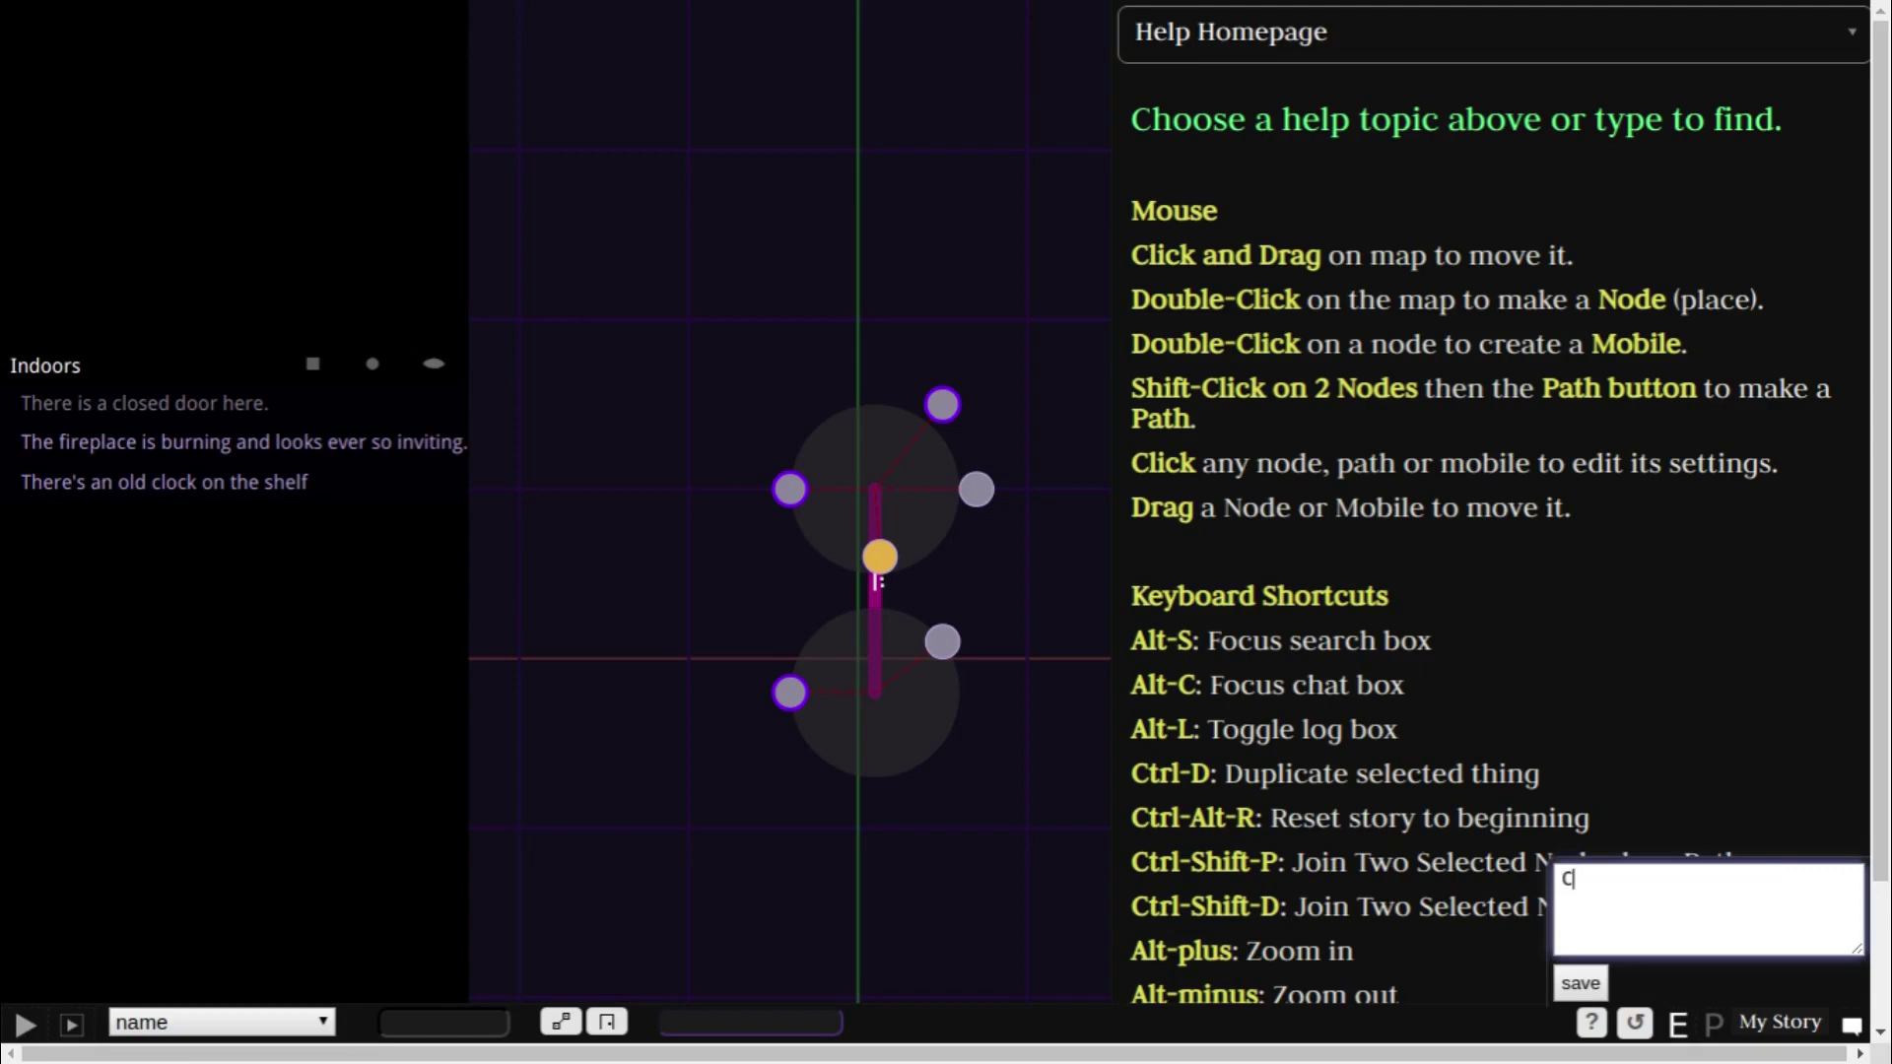
pyautogui.write('reated mysterious clock...')
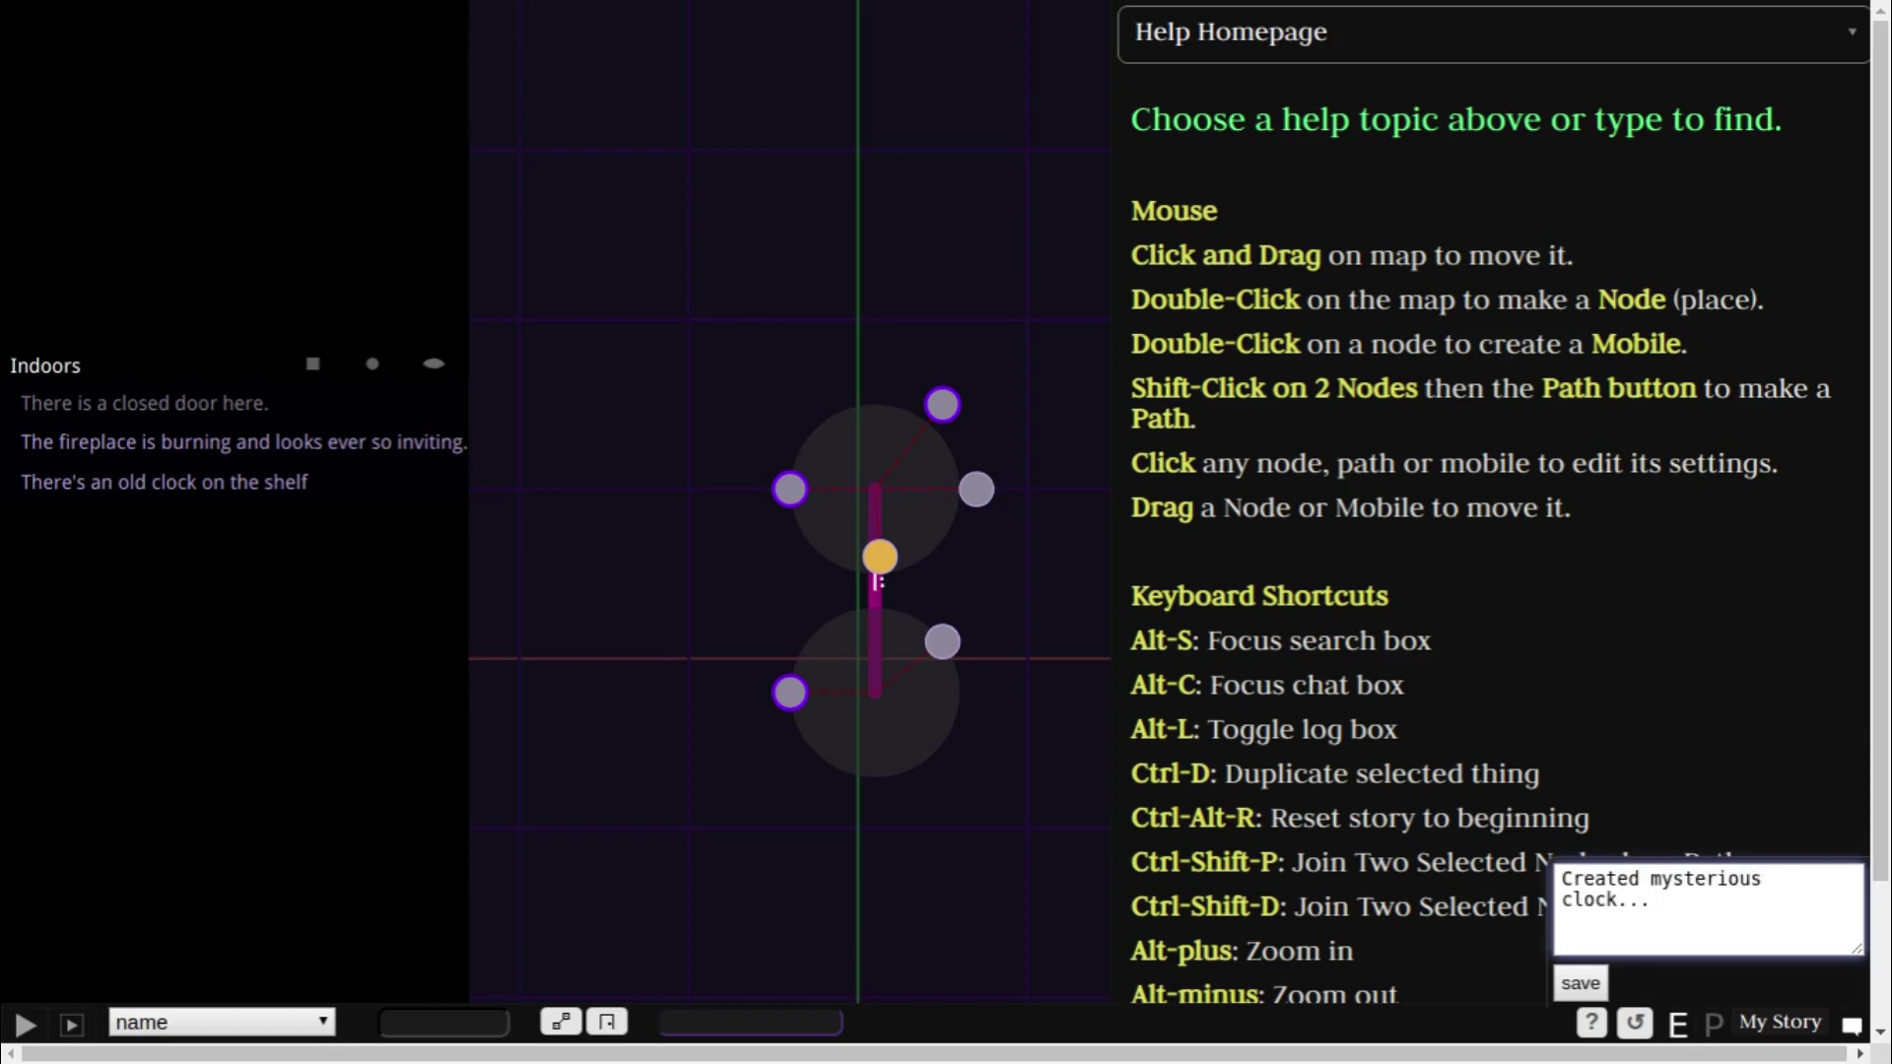
pyautogui.click(1581, 984)
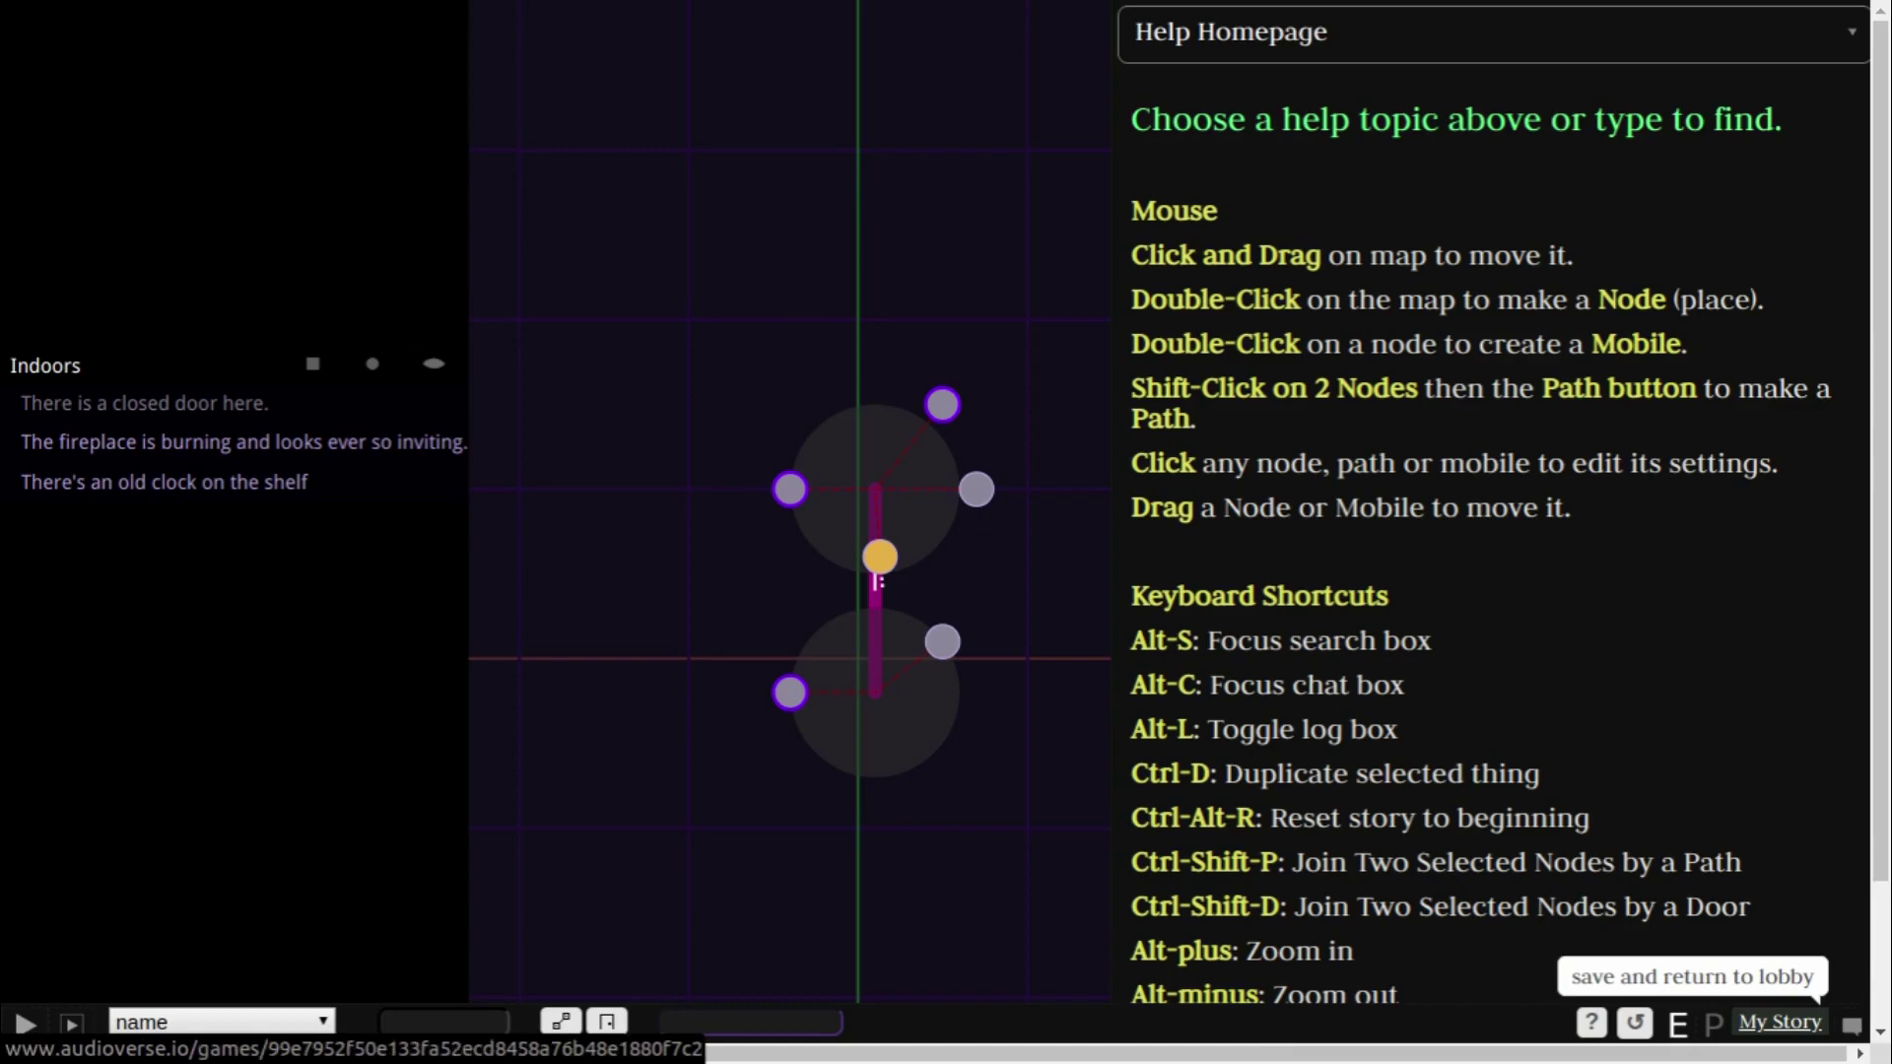
pyautogui.click(1780, 1023)
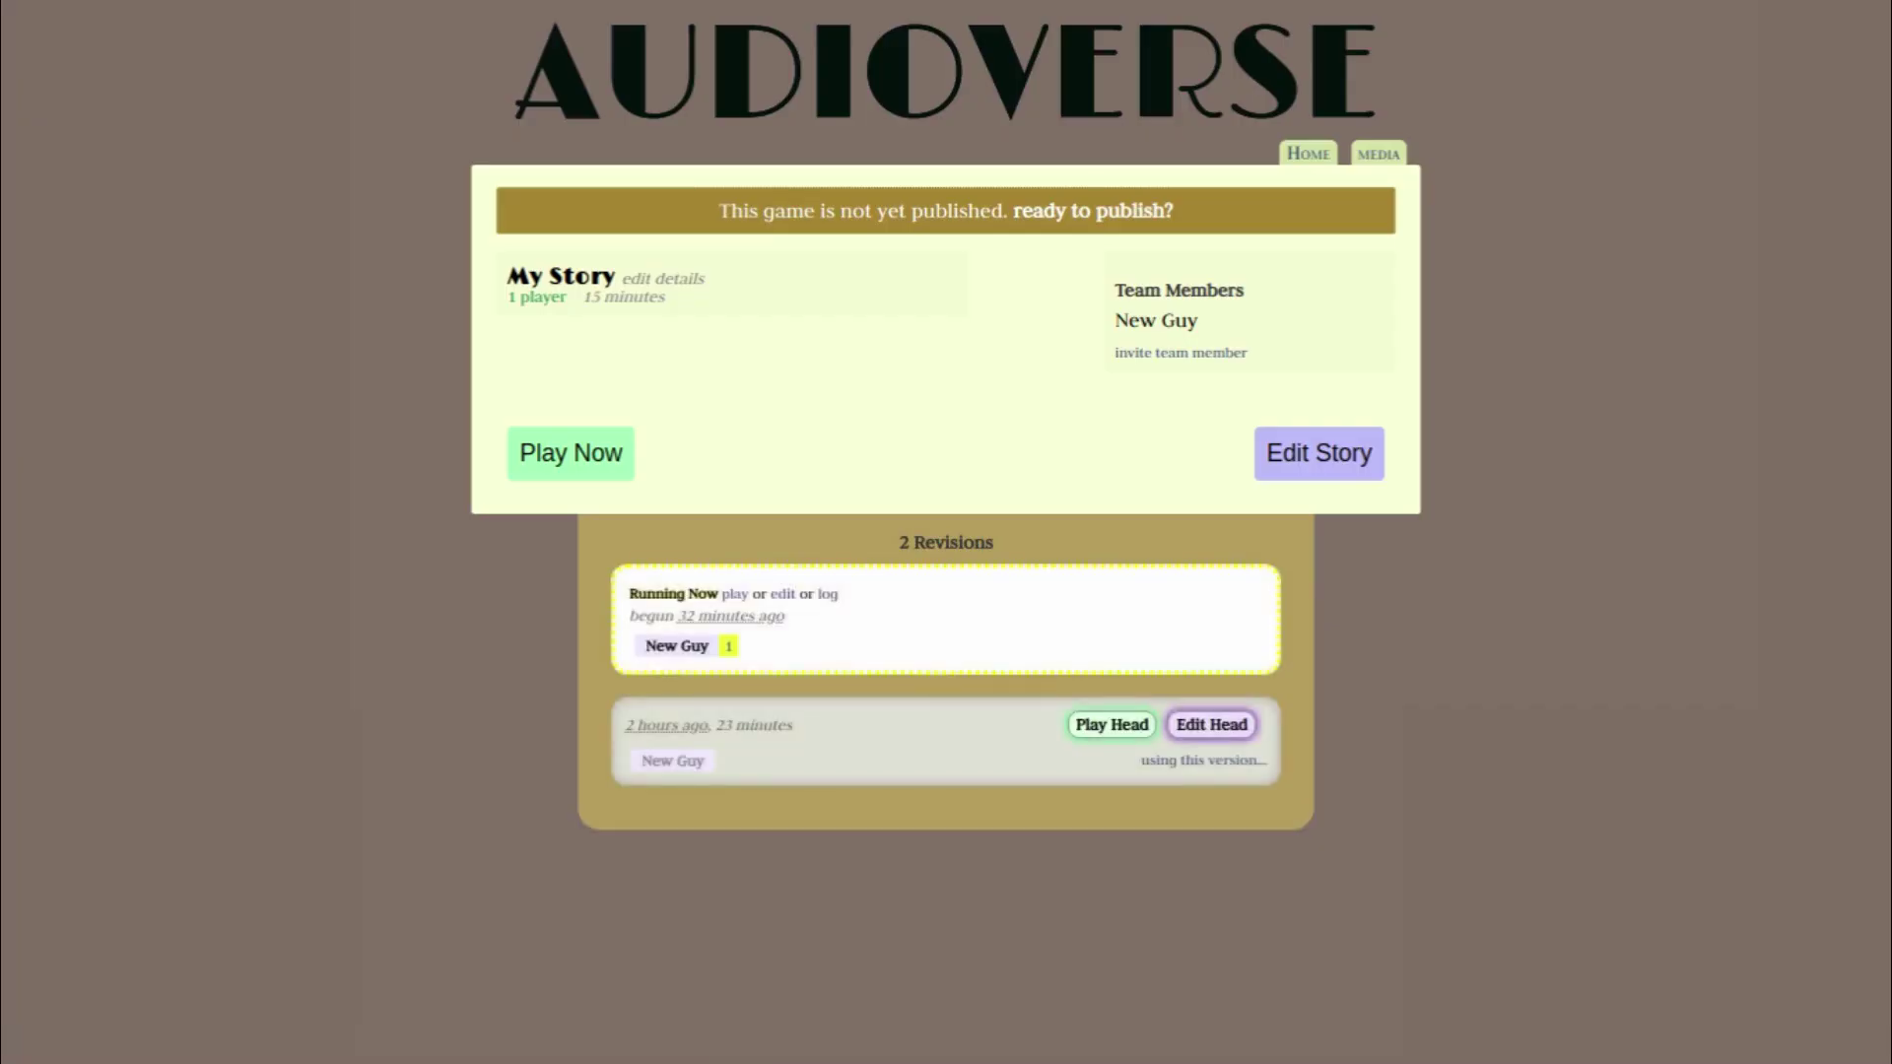